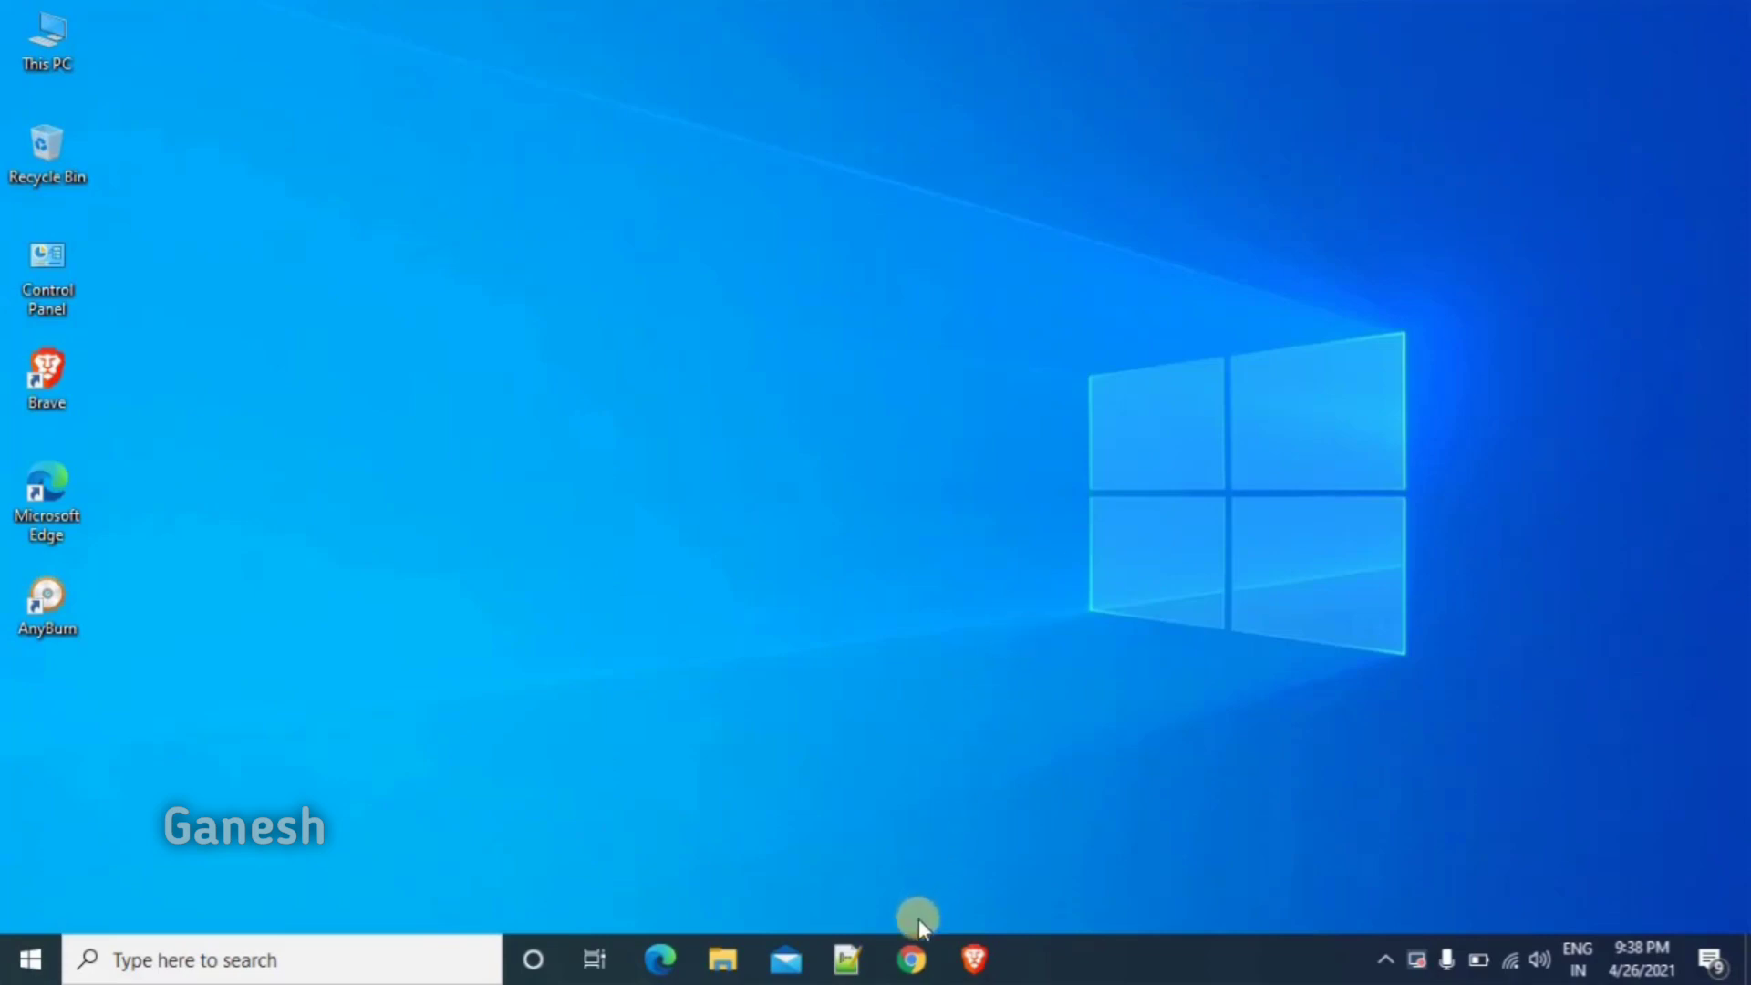
# - Open Chrome, search the web for "window 10" and open Microsoft's Windows 10 download result
pyautogui.click(910, 963)
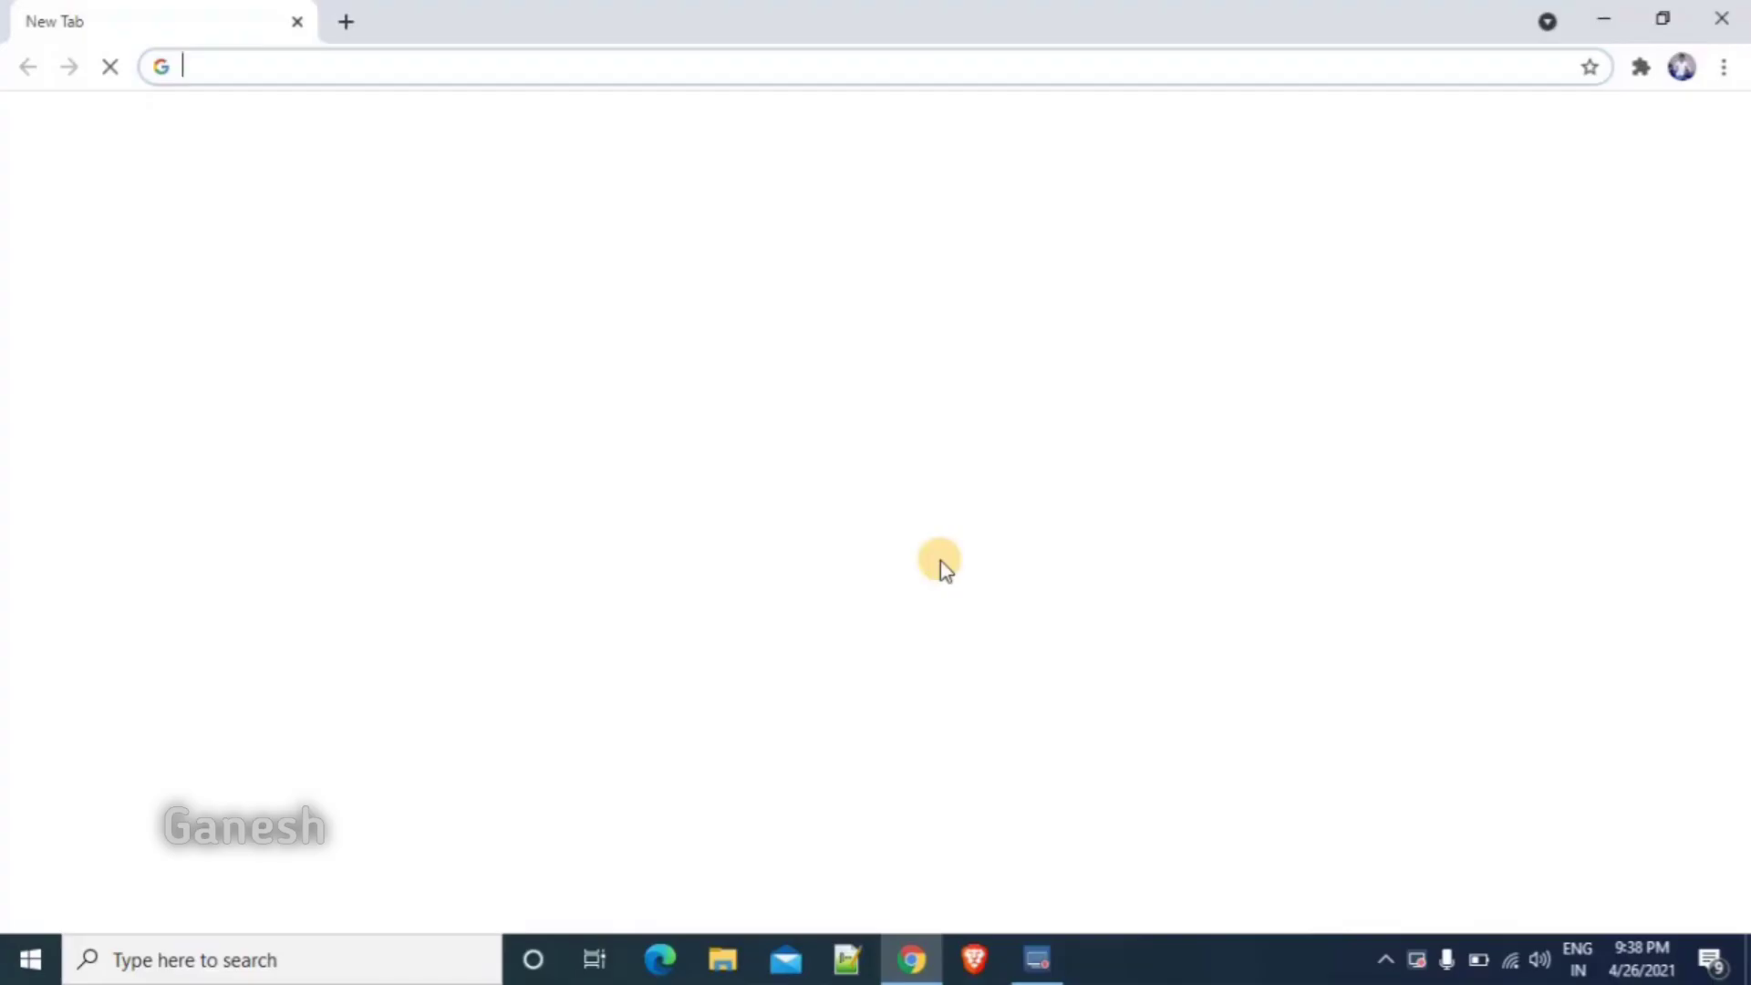
pyautogui.write('w')
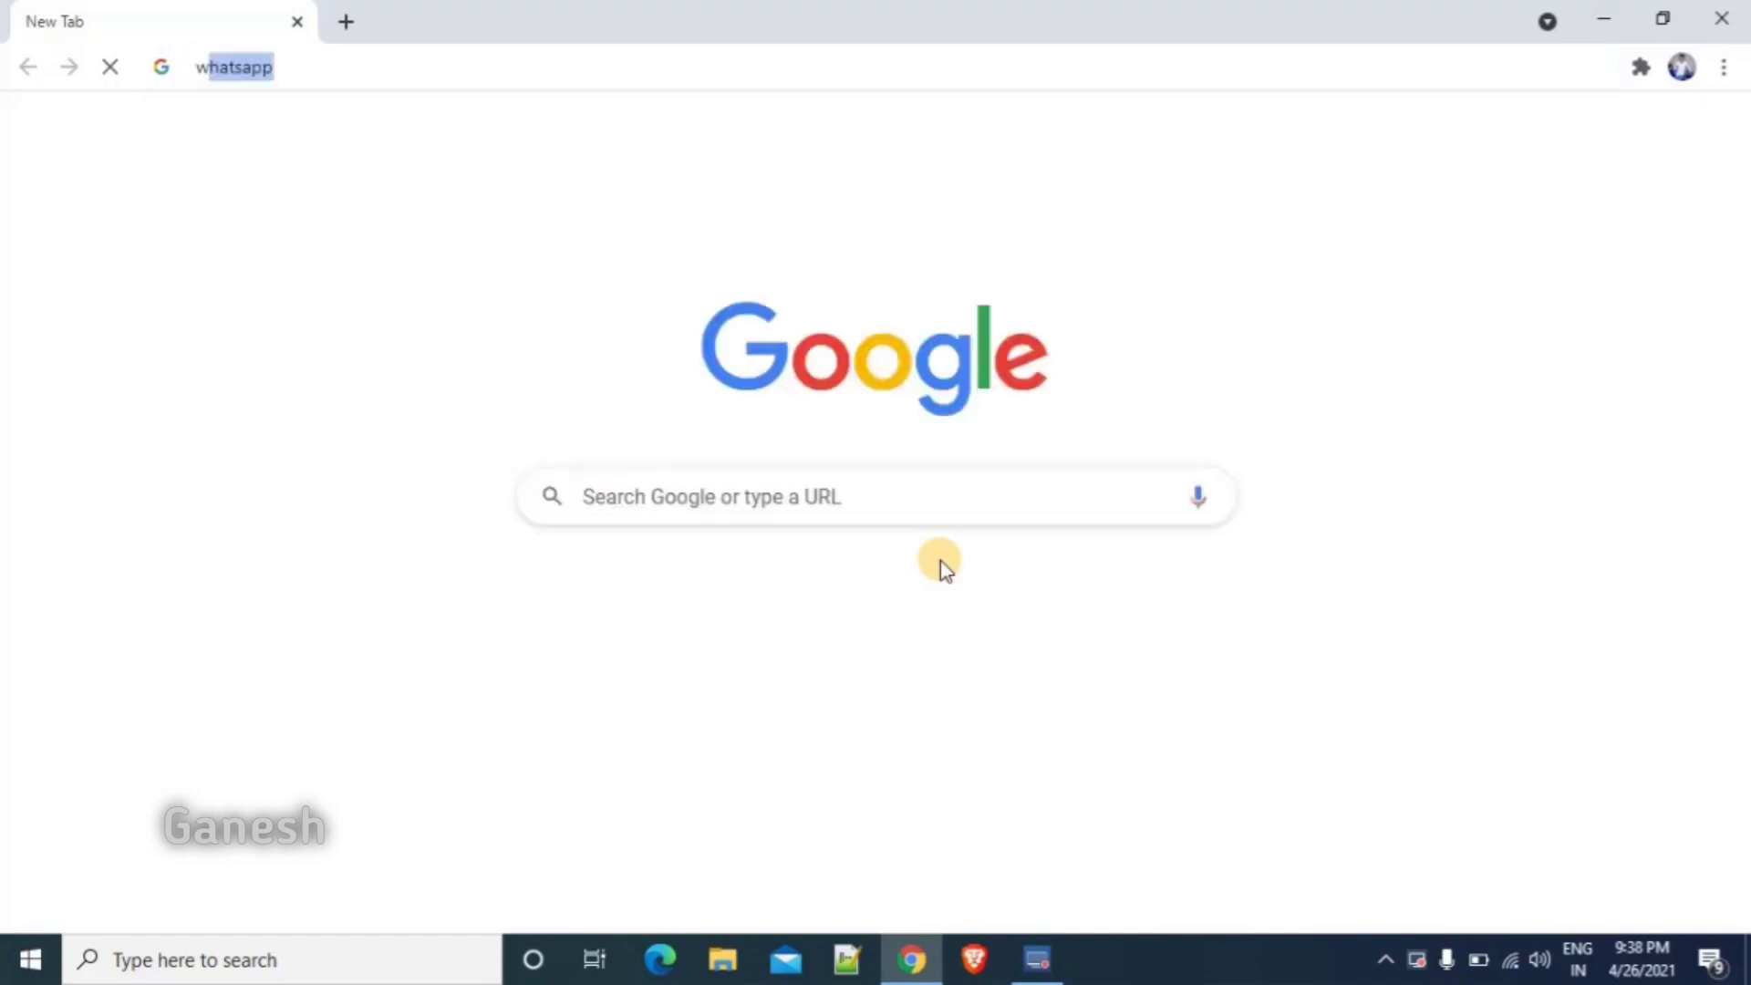
pyautogui.write('indow 1')
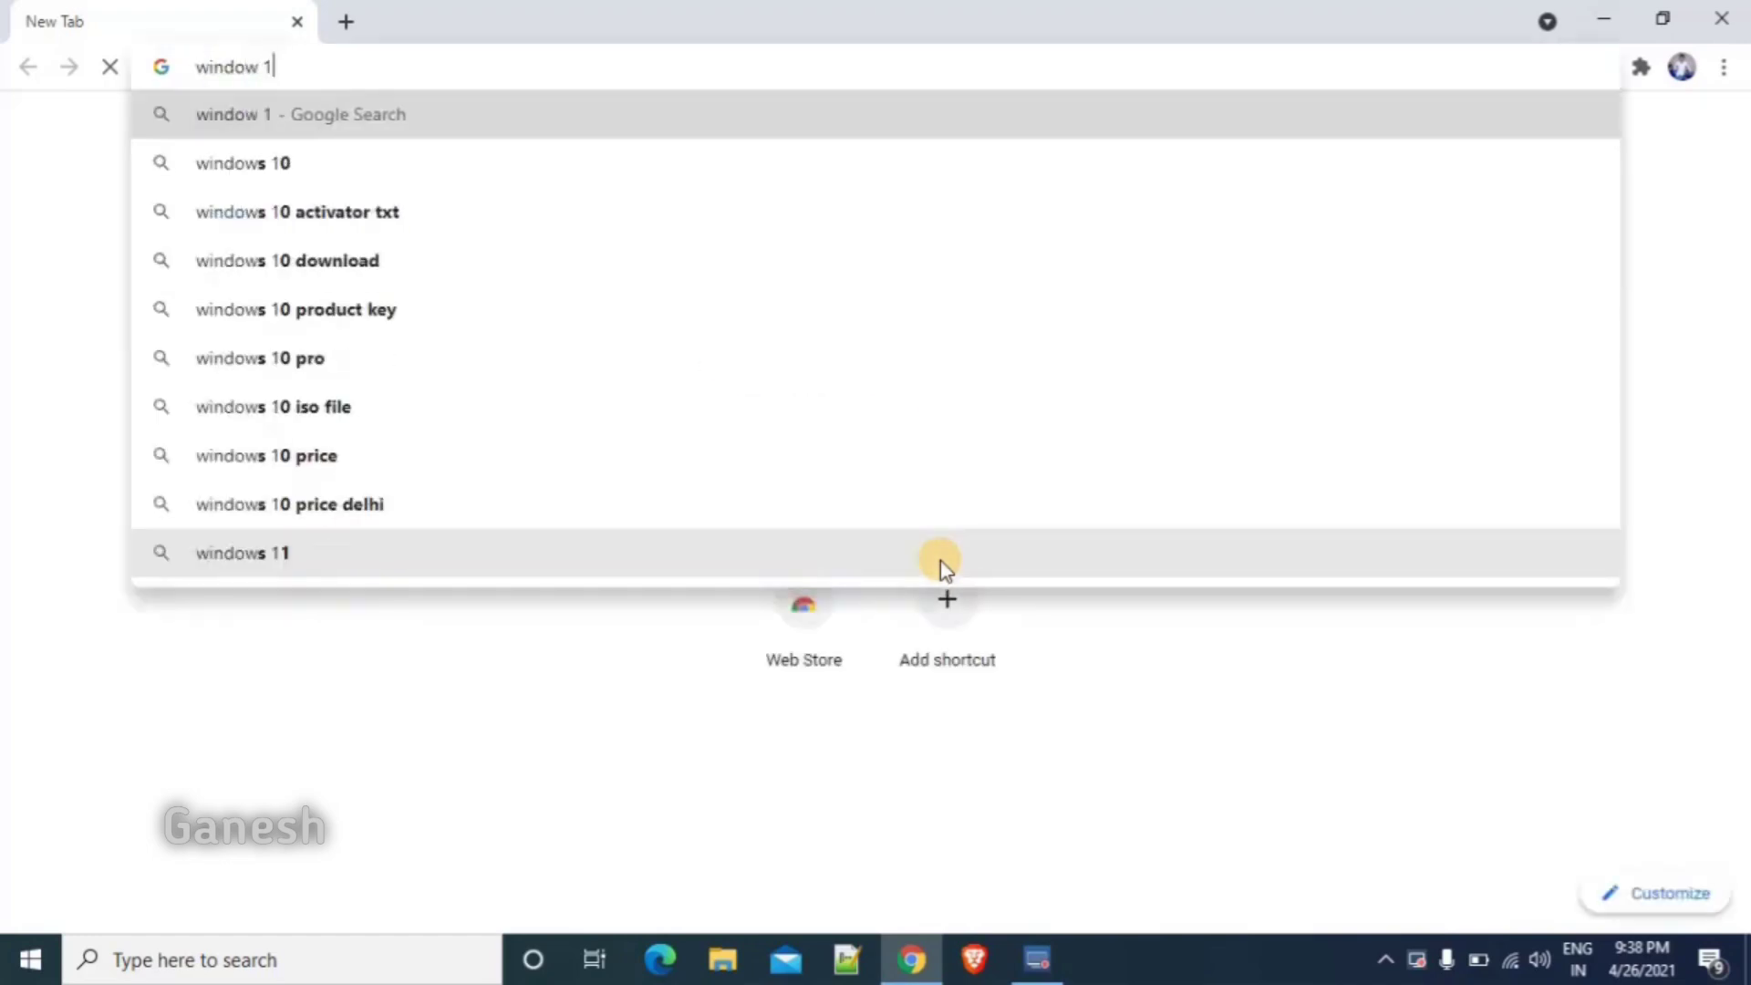
pyautogui.write('0')
pyautogui.press('Return')
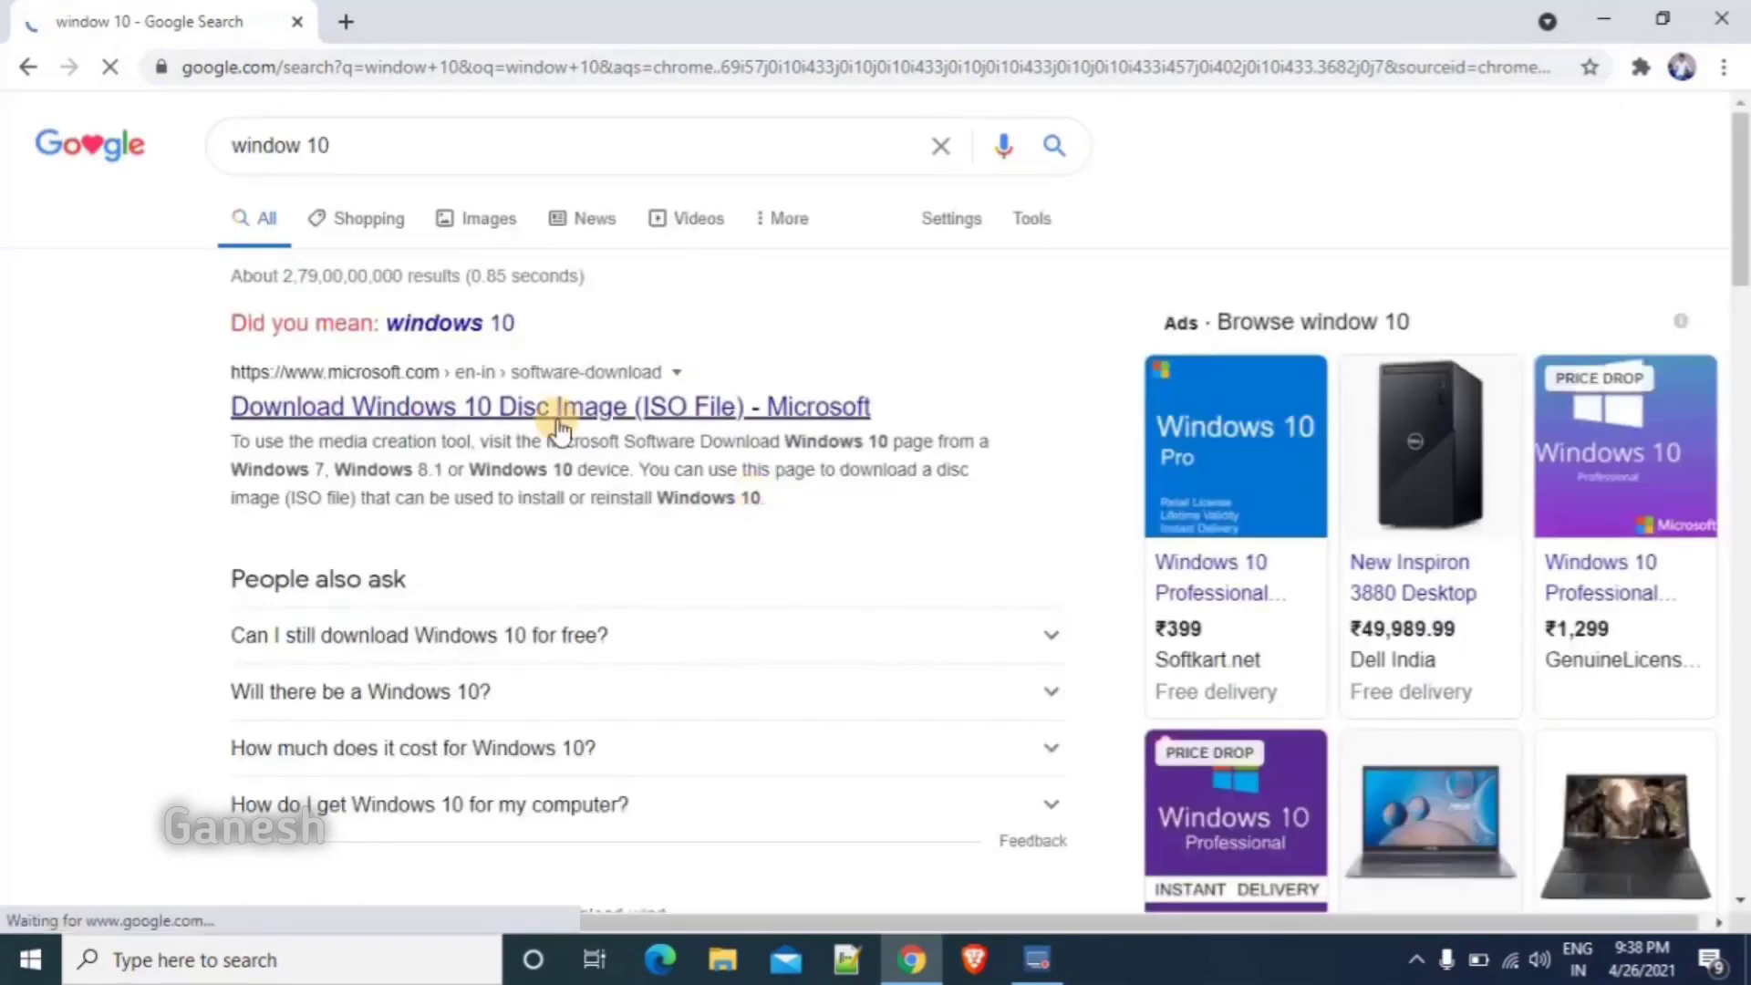
pyautogui.click(356, 415)
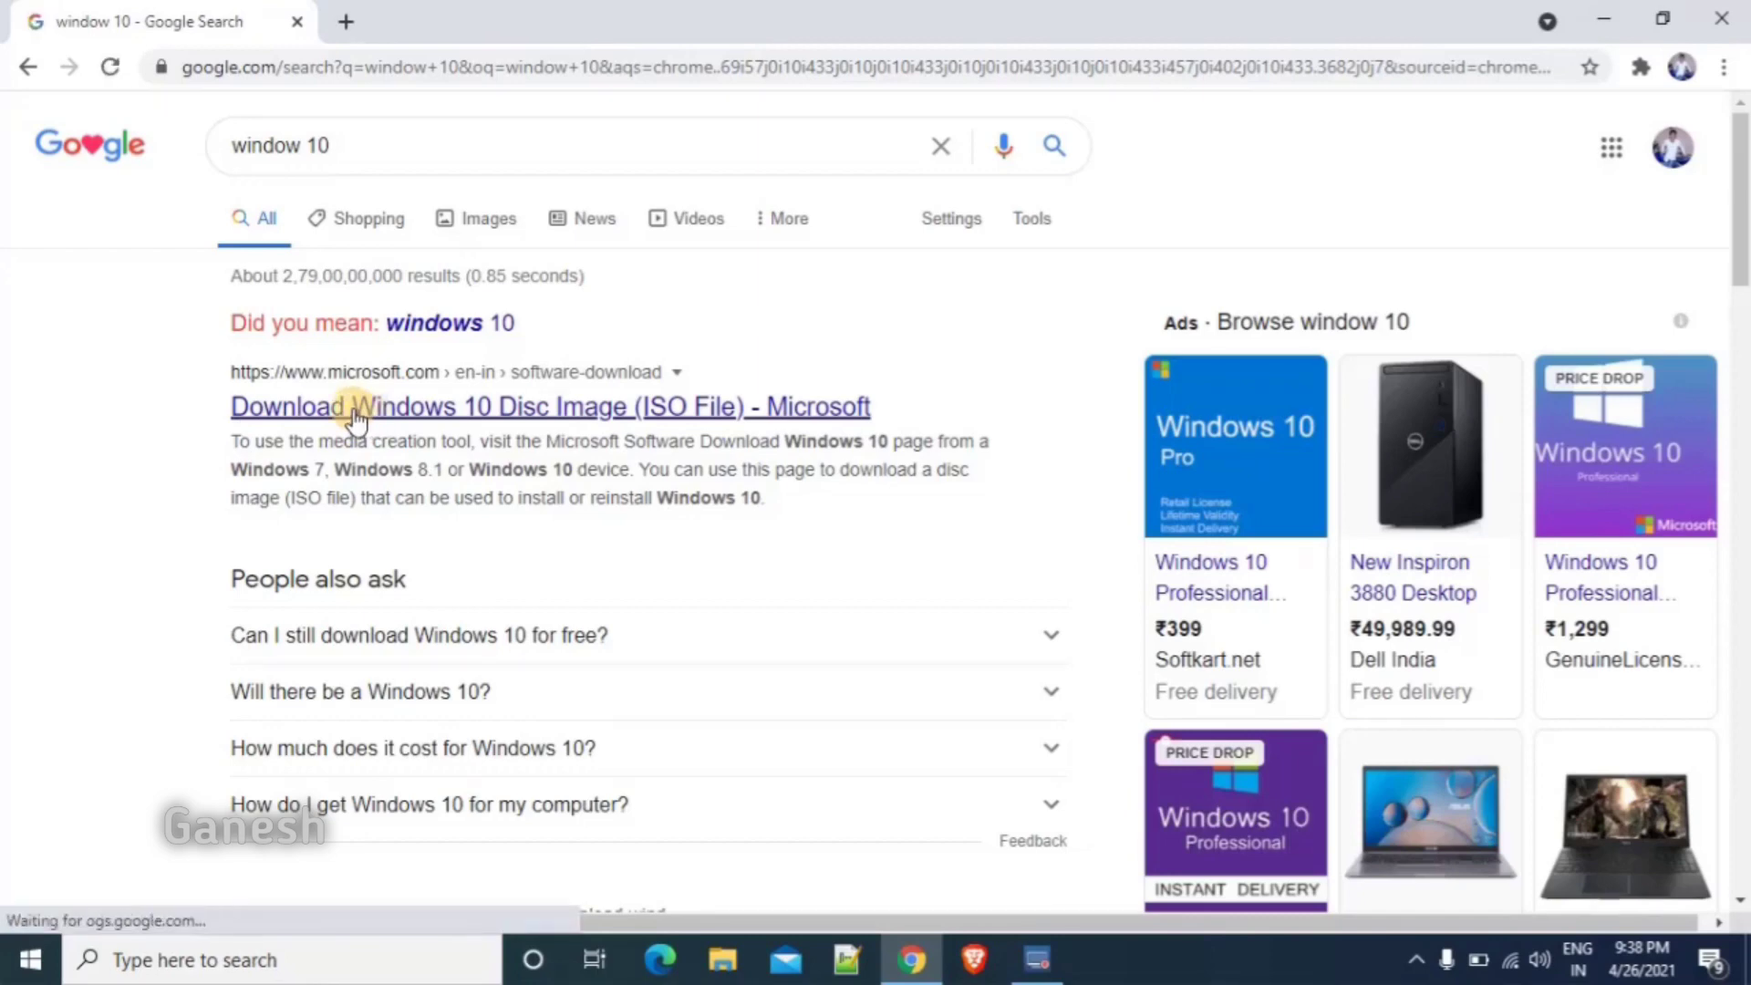
# - Download the Windows 10 media creation tool from Microsoft's page, run it and minimize the browser
pyautogui.moveTo(1739, 310); pyautogui.dragTo(1740, 527)
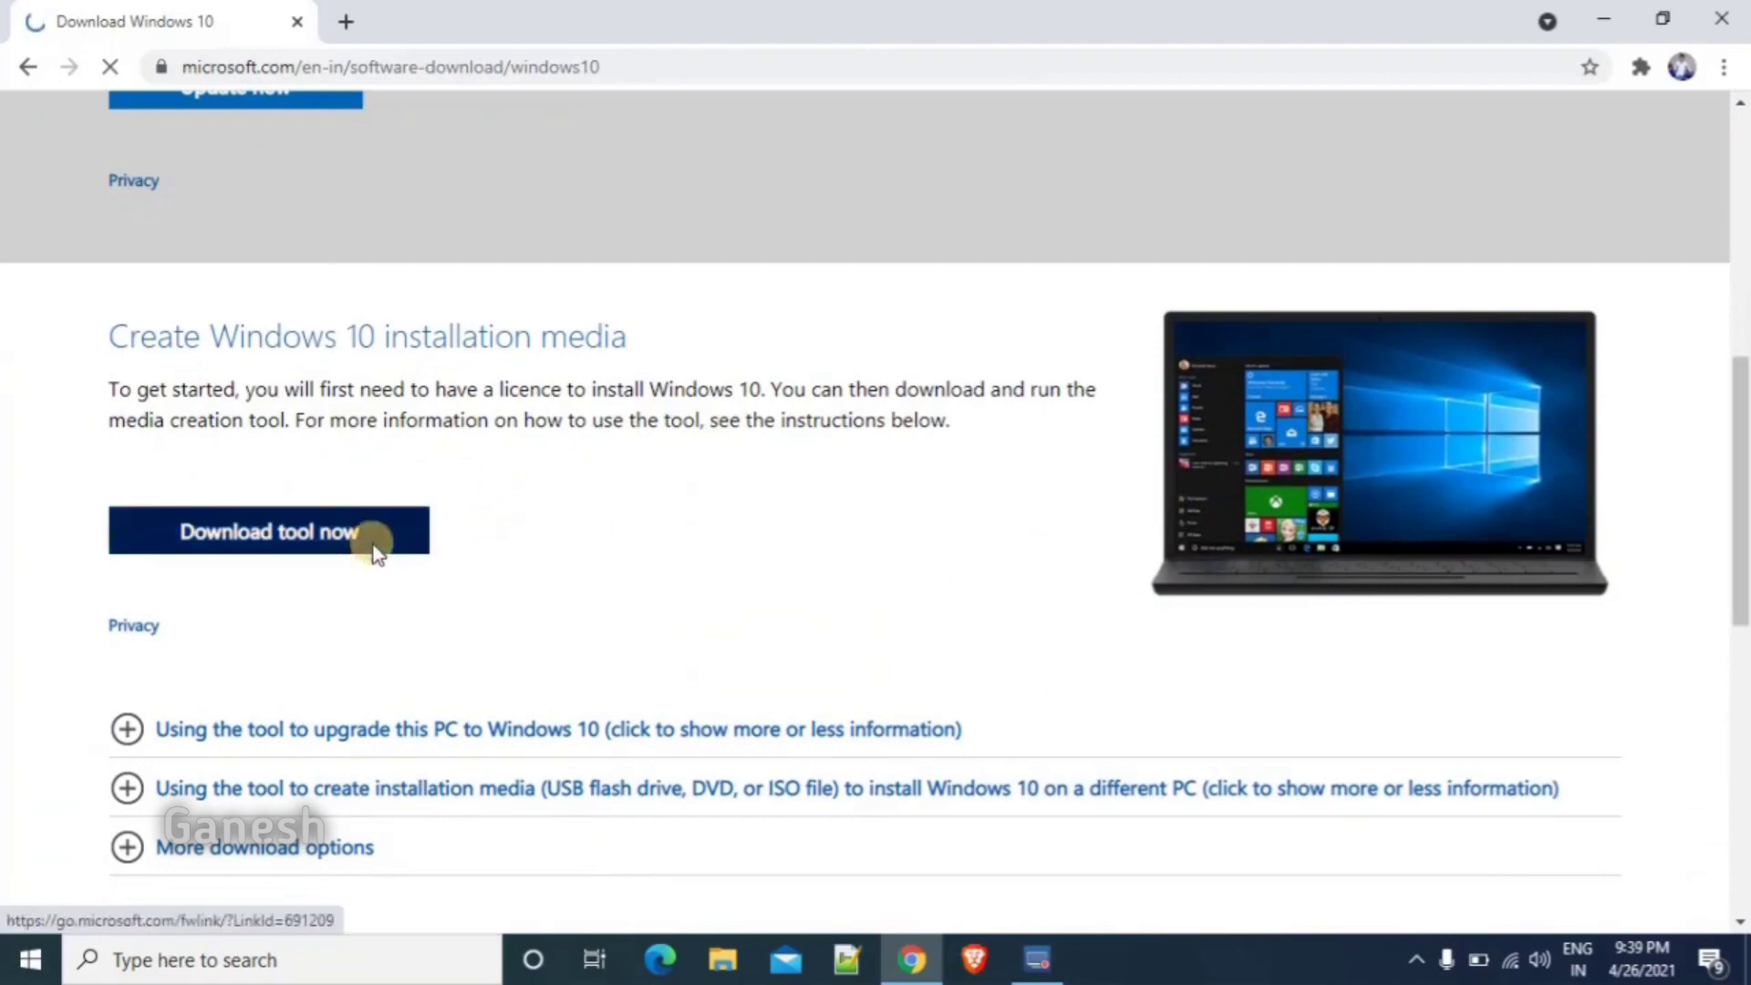
pyautogui.click(301, 543)
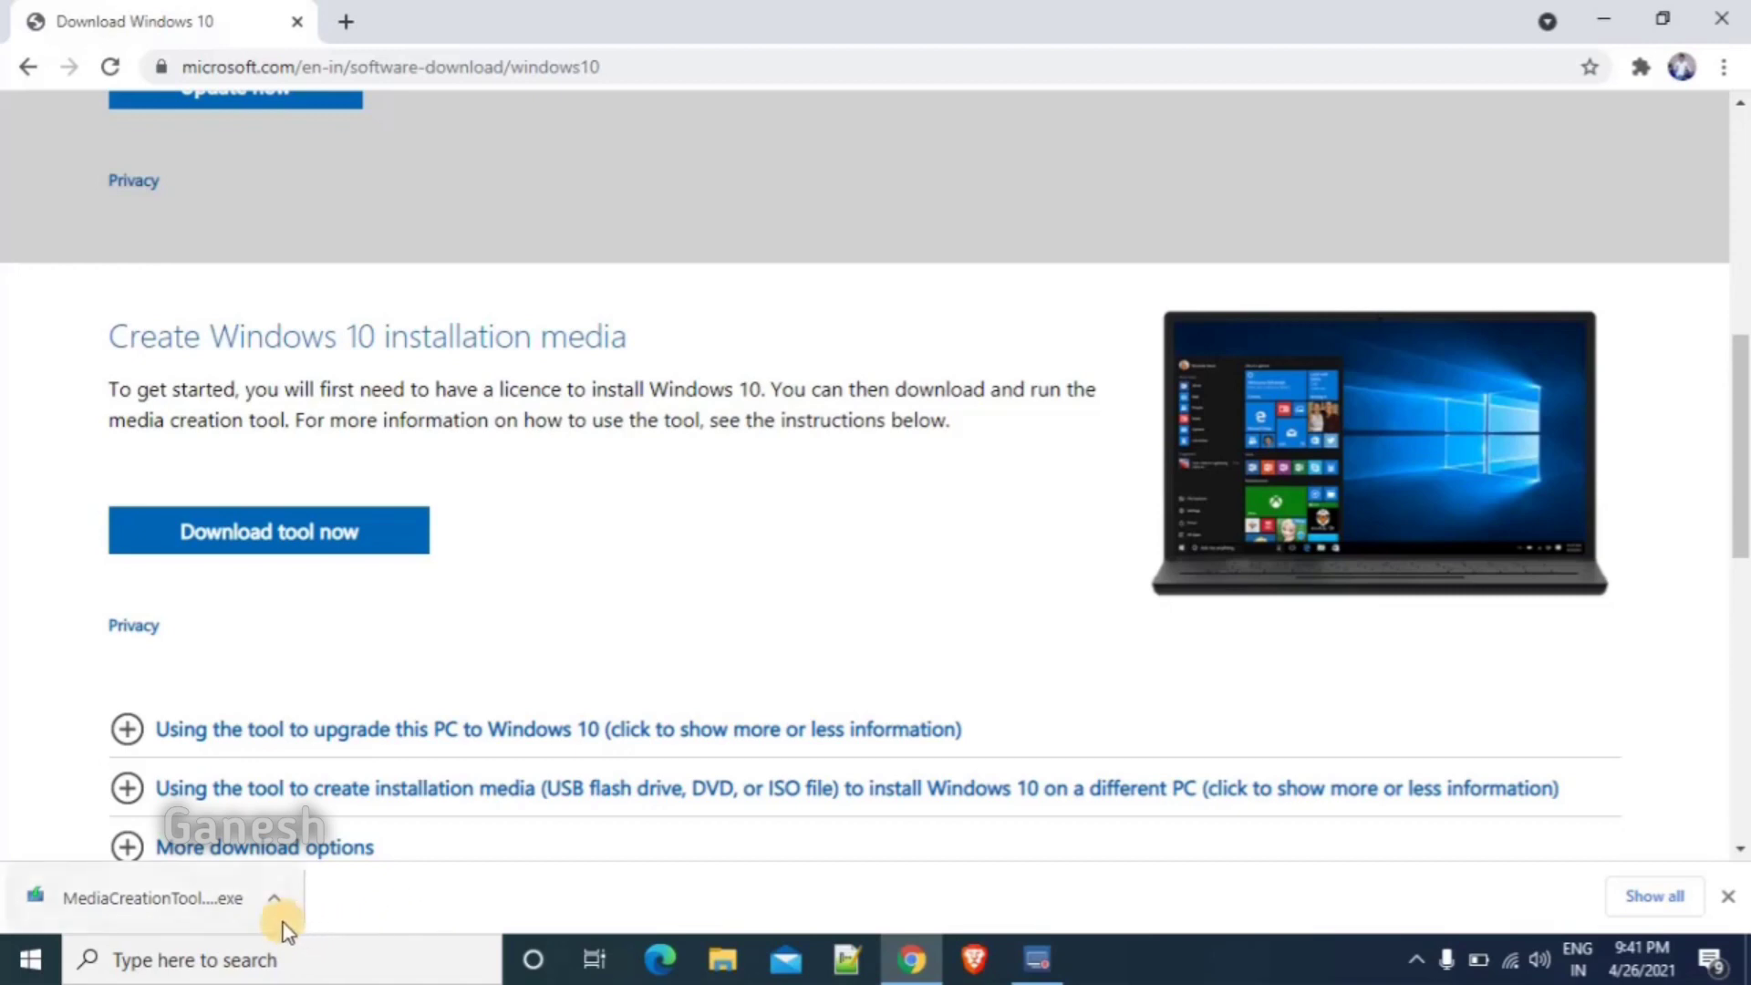
pyautogui.click(228, 908)
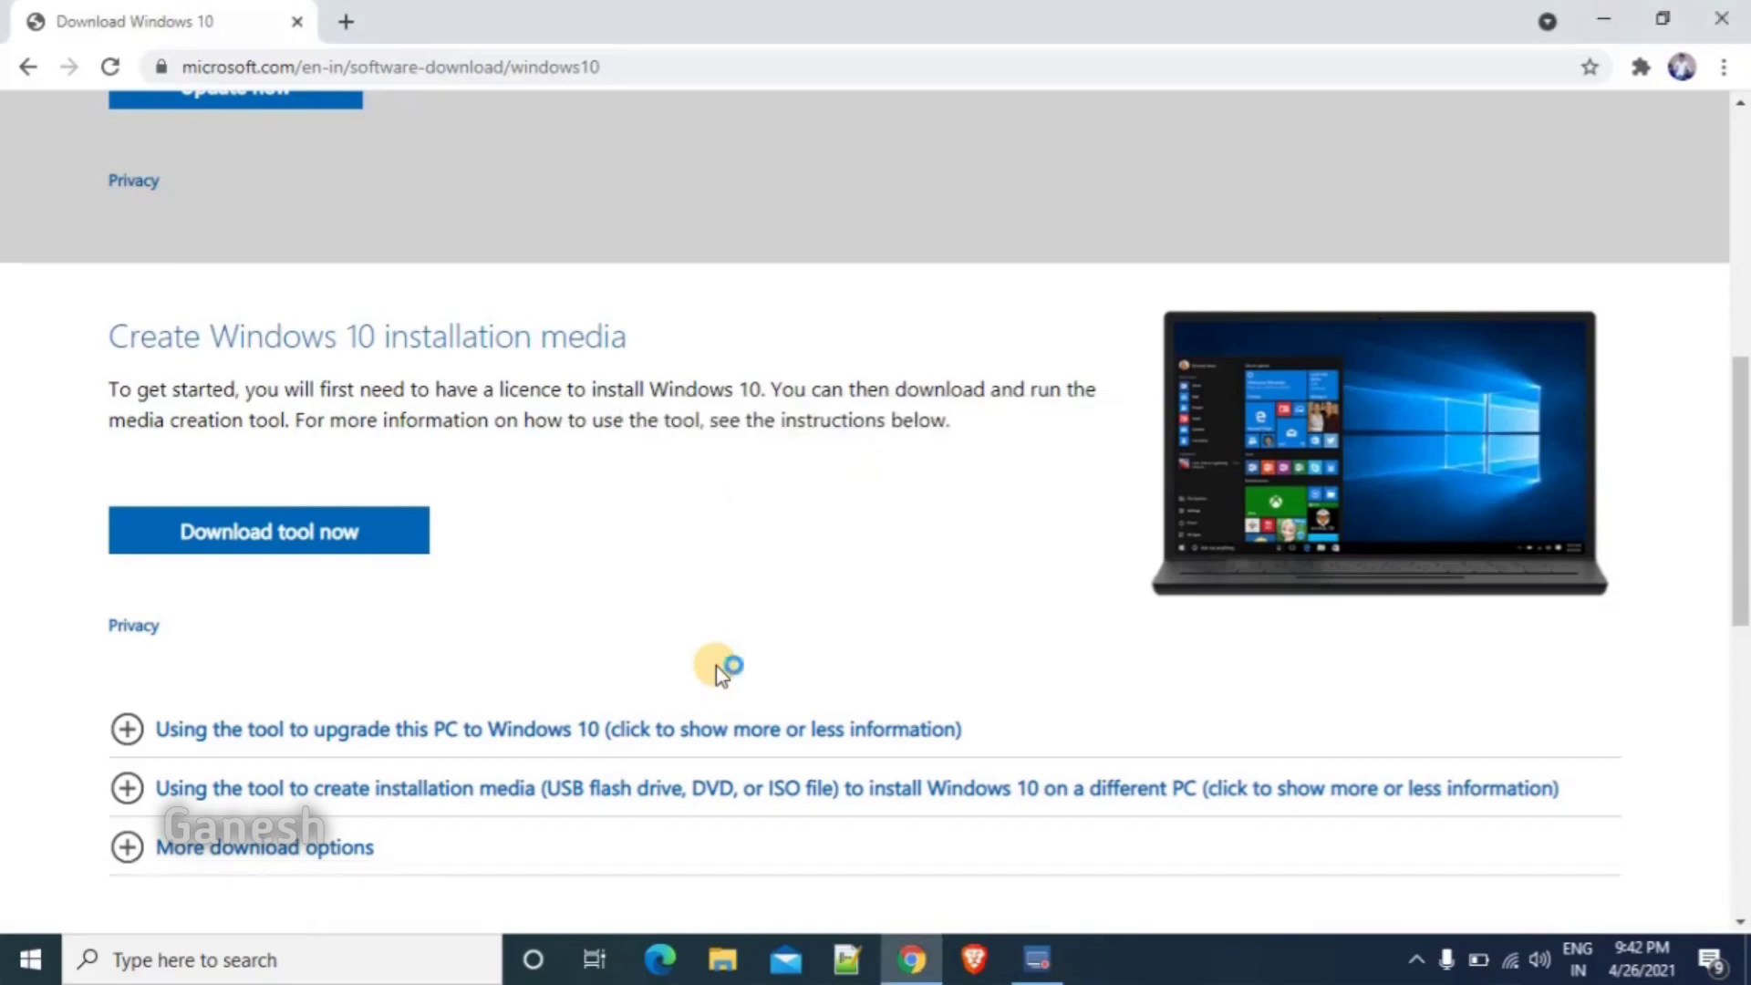
pyautogui.click(1603, 13)
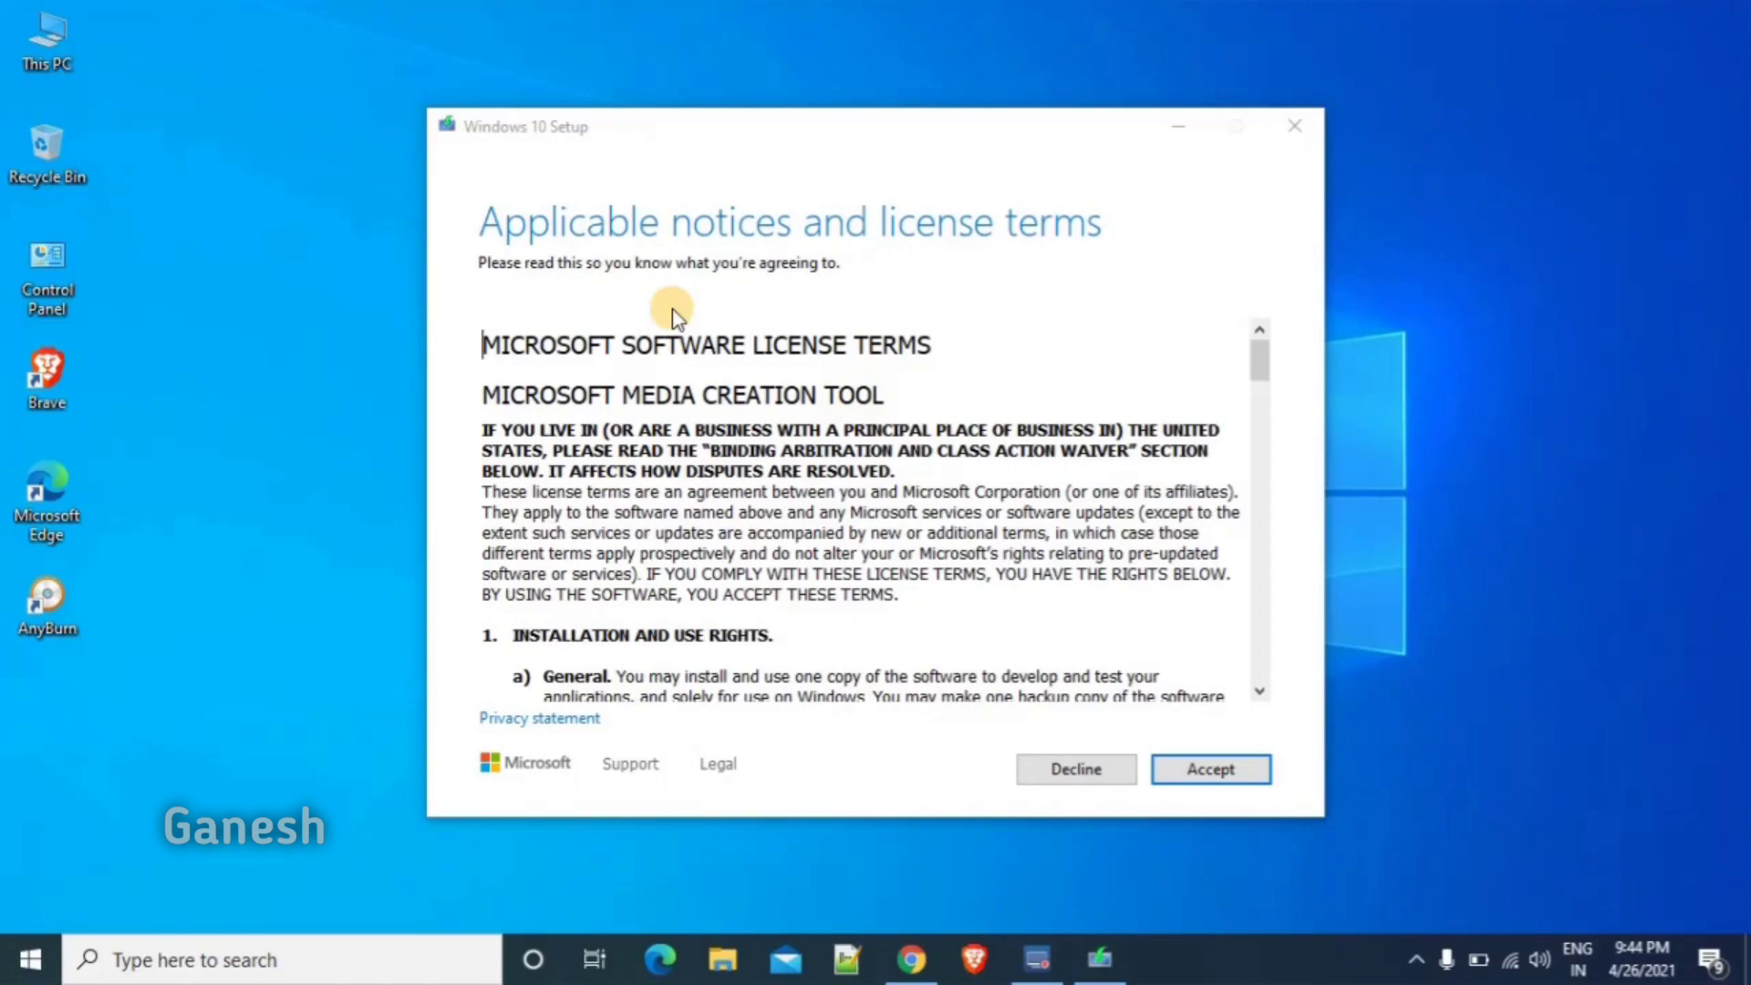
# - Accept the media creation tool's license terms and choose to create installation media for another PC
pyautogui.click(1266, 359)
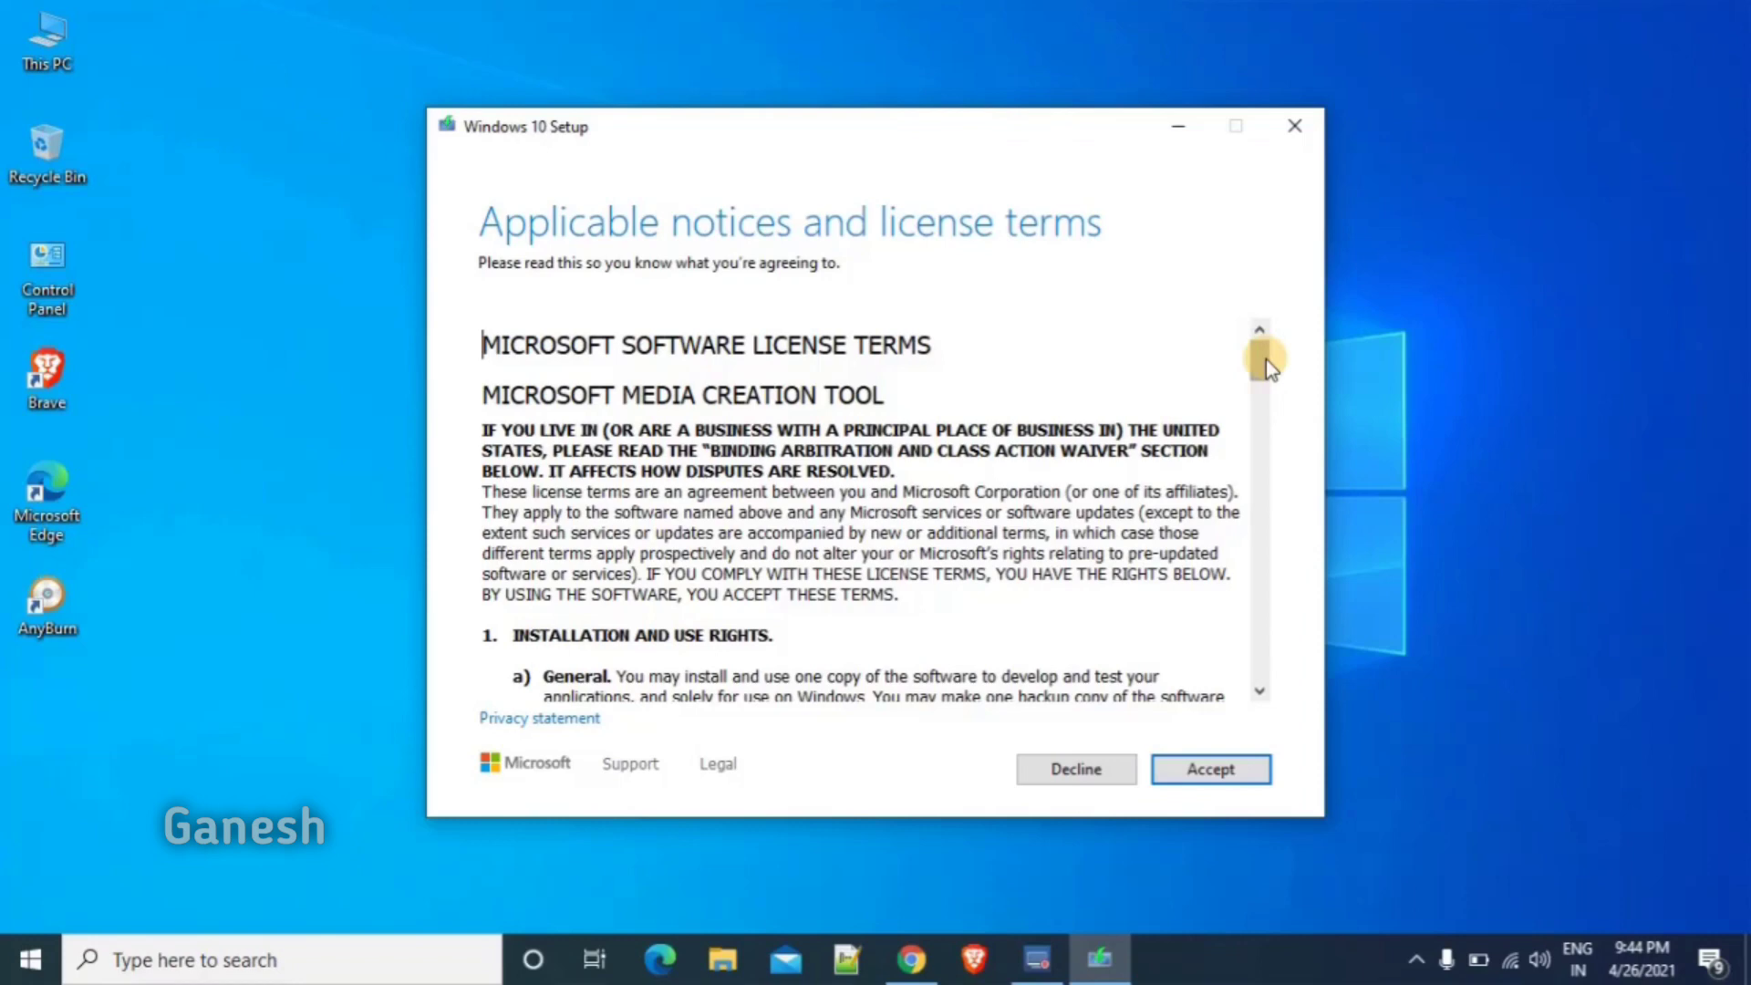
pyautogui.moveTo(1266, 360); pyautogui.dragTo(1562, 326)
pyautogui.moveTo(1255, 370); pyautogui.dragTo(1249, 679)
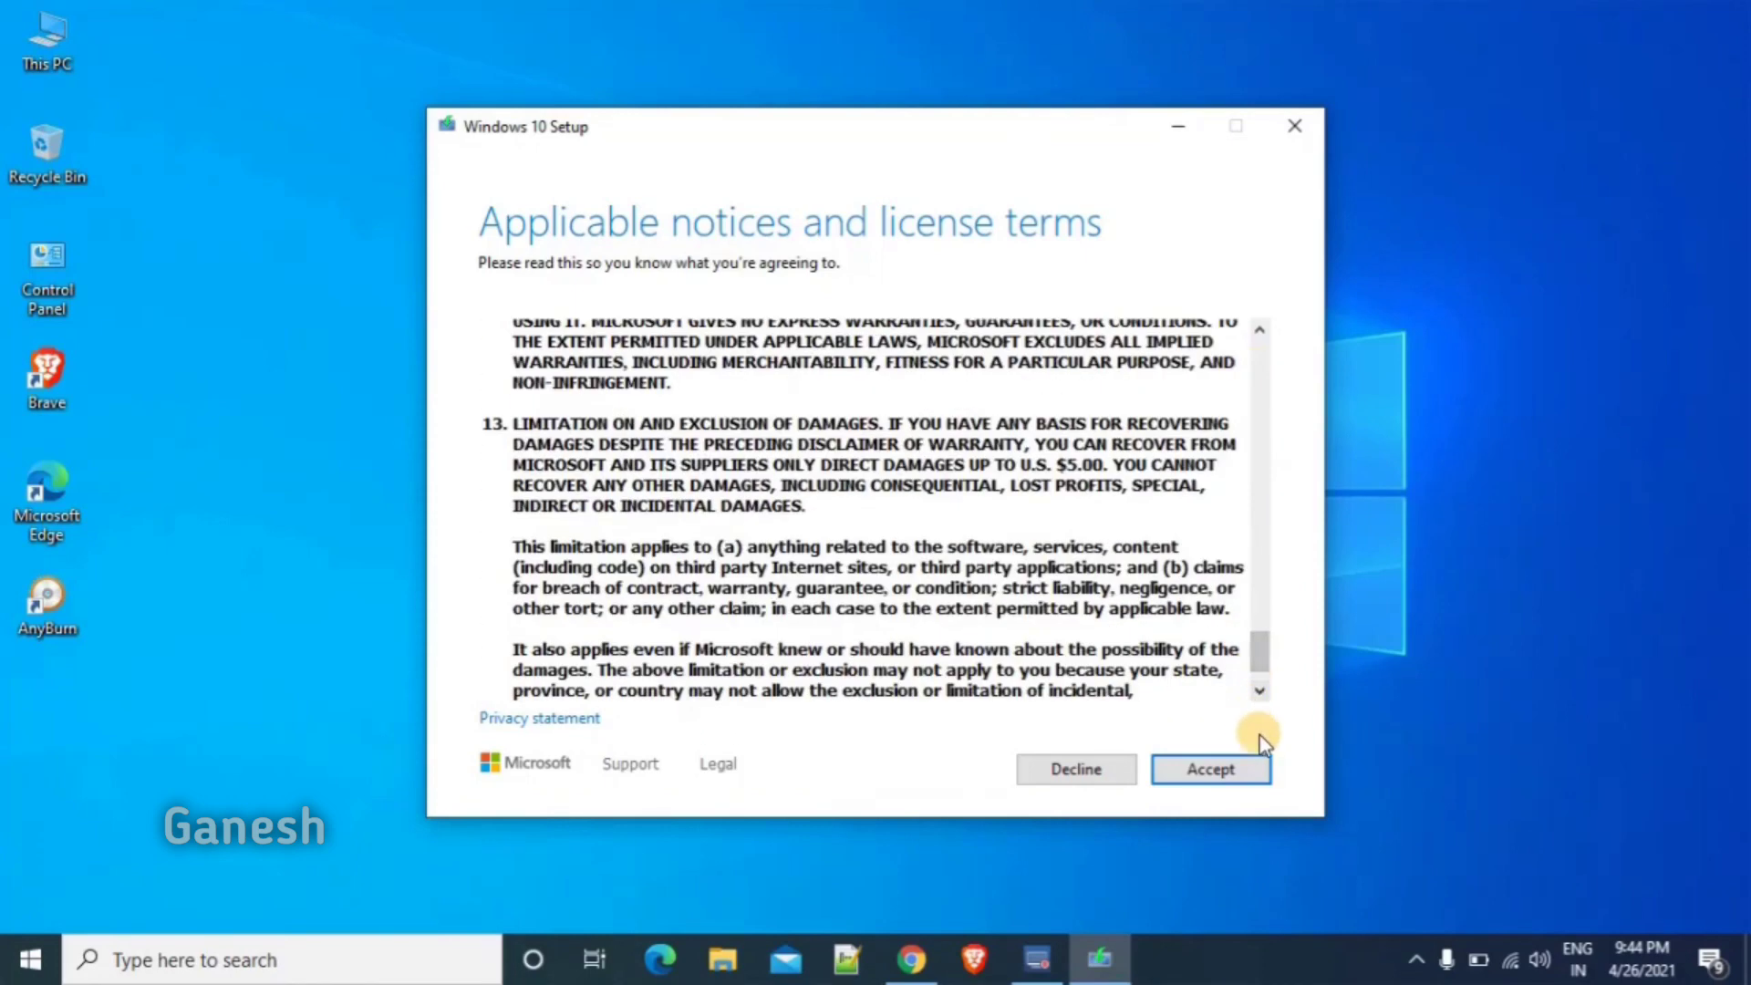
pyautogui.click(1224, 772)
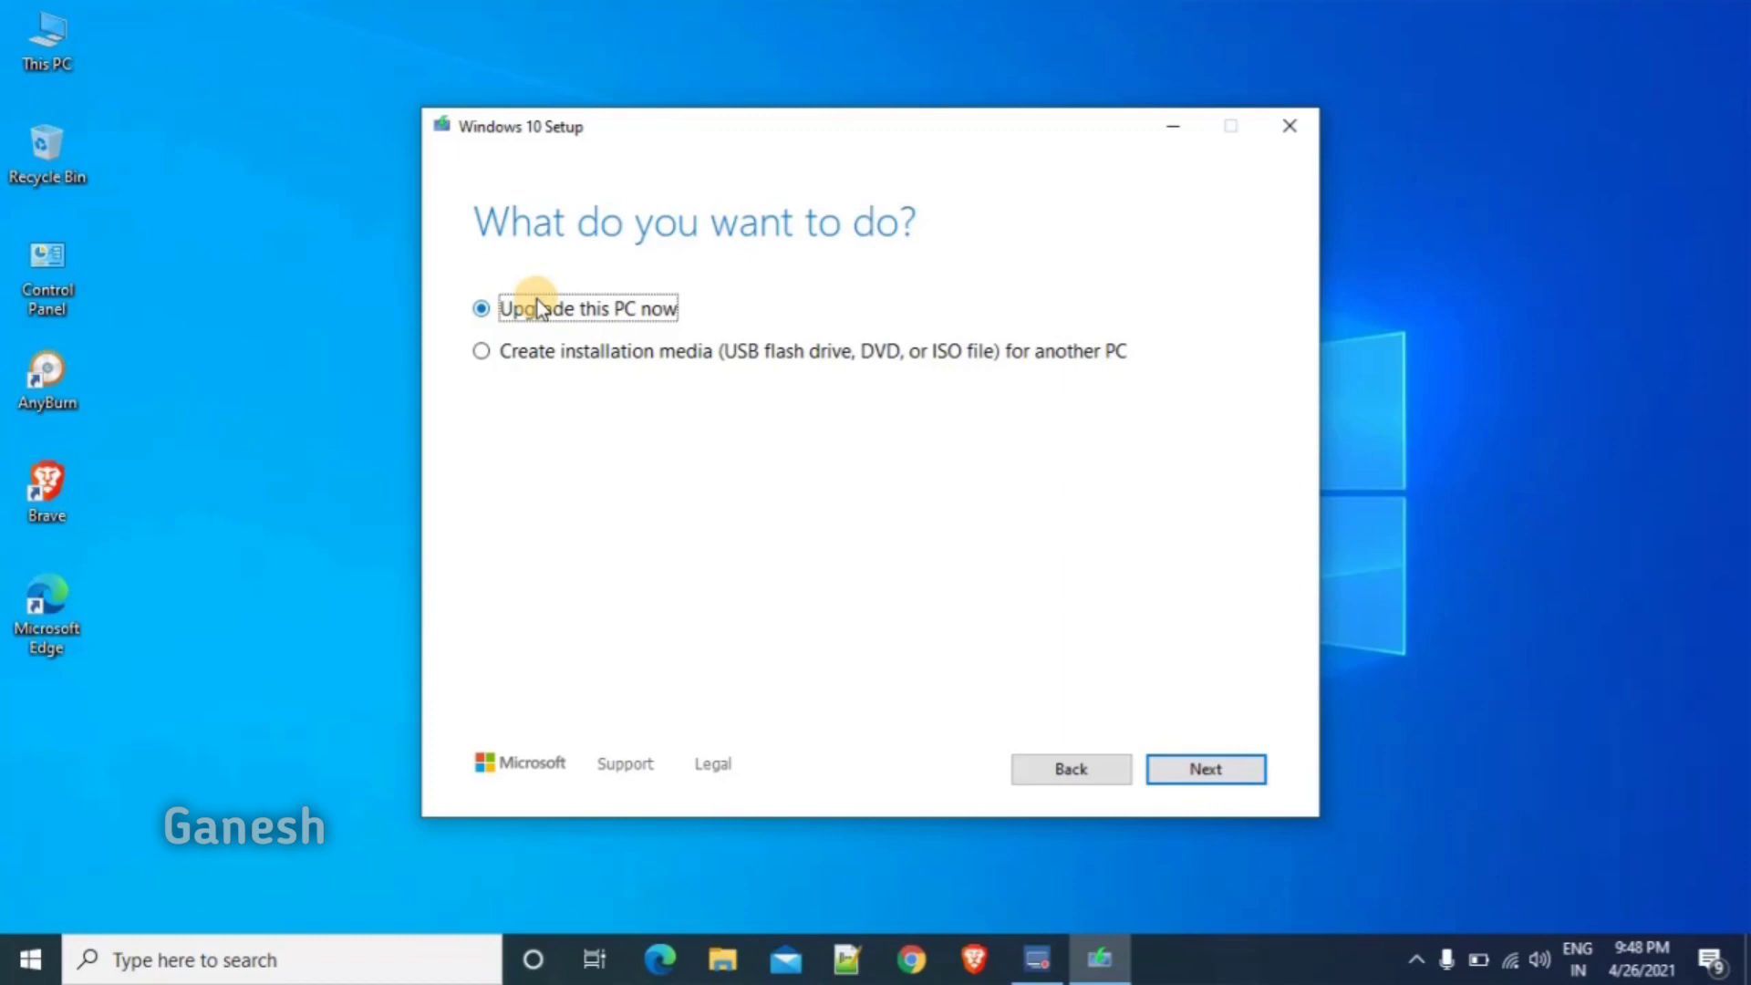
pyautogui.click(483, 355)
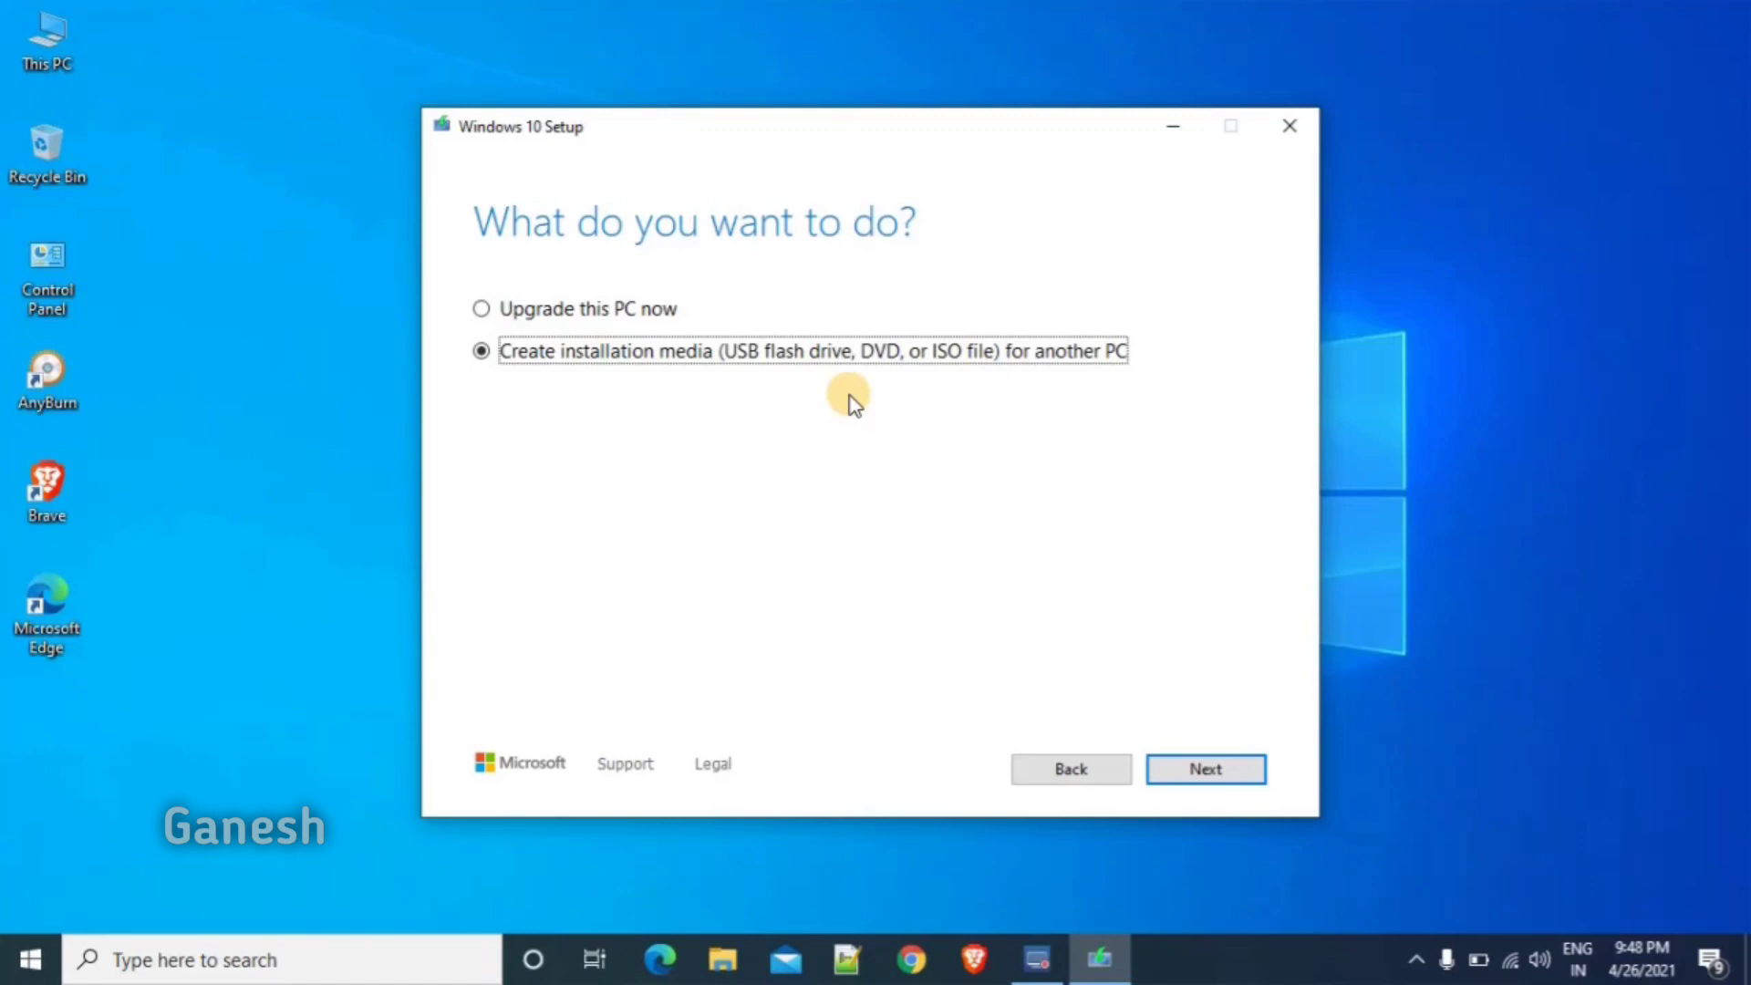
pyautogui.press('Return')
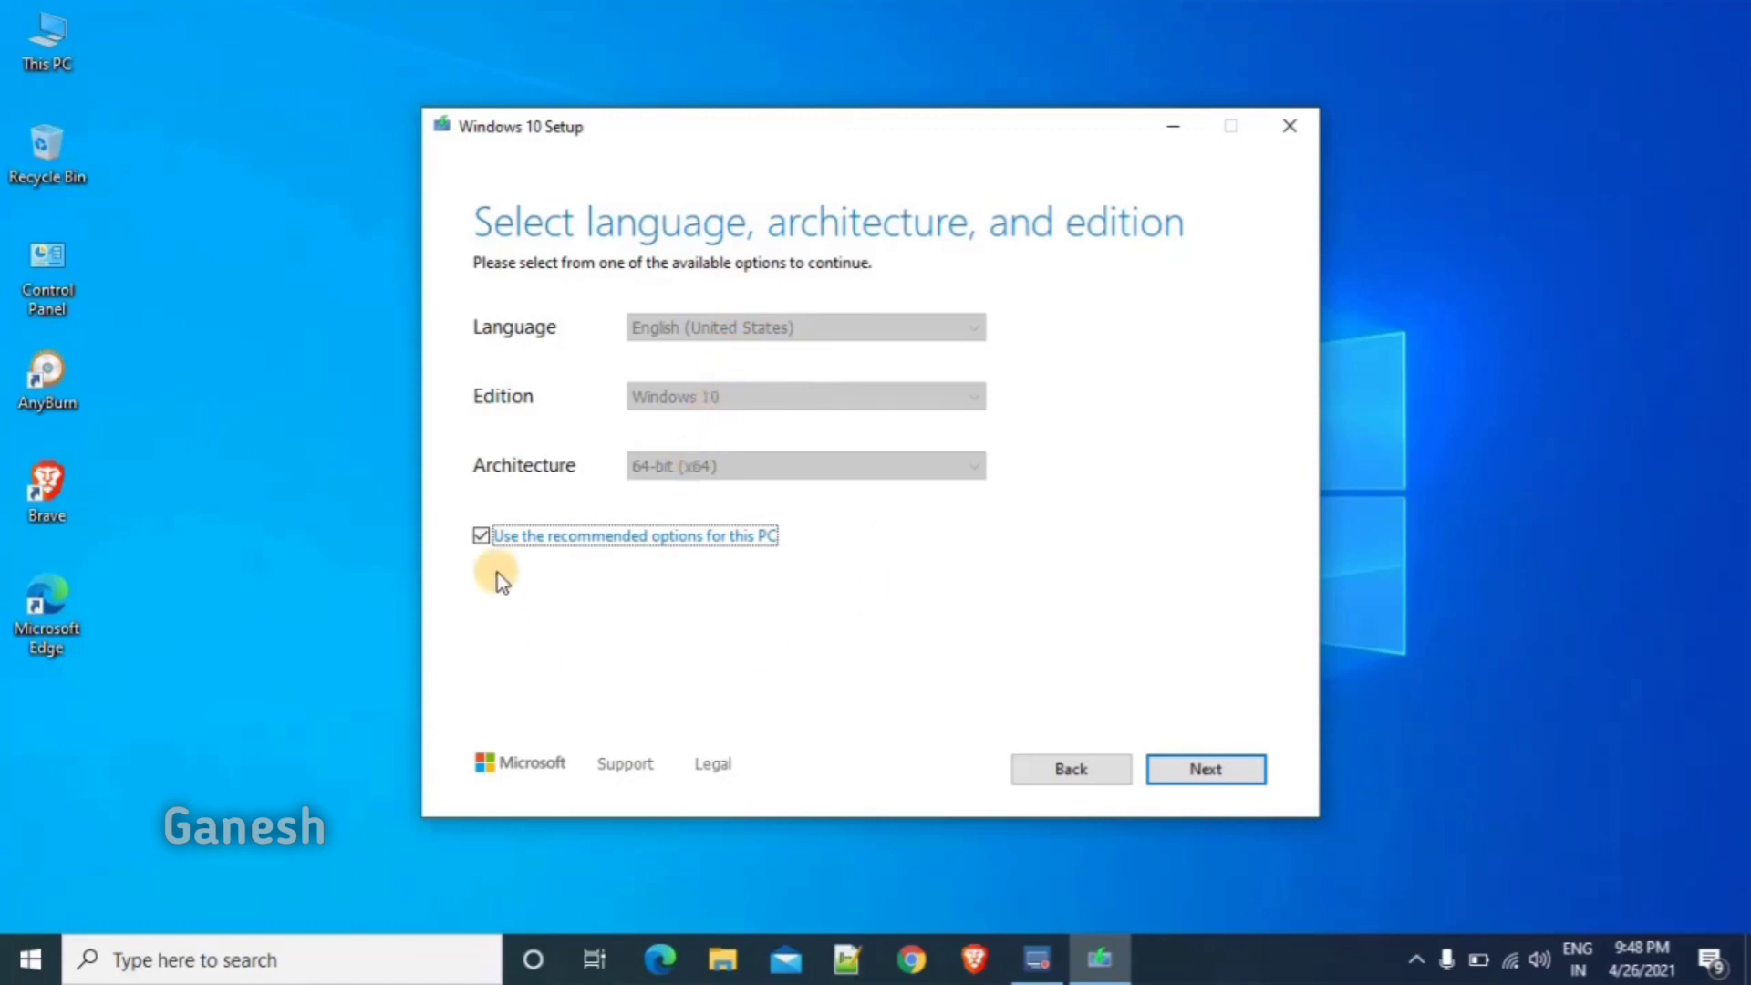
# - Turn off the recommended options for this PC, choose the 64-bit (x64) architecture with the Windows 10 edition, and continue
pyautogui.click(481, 536)
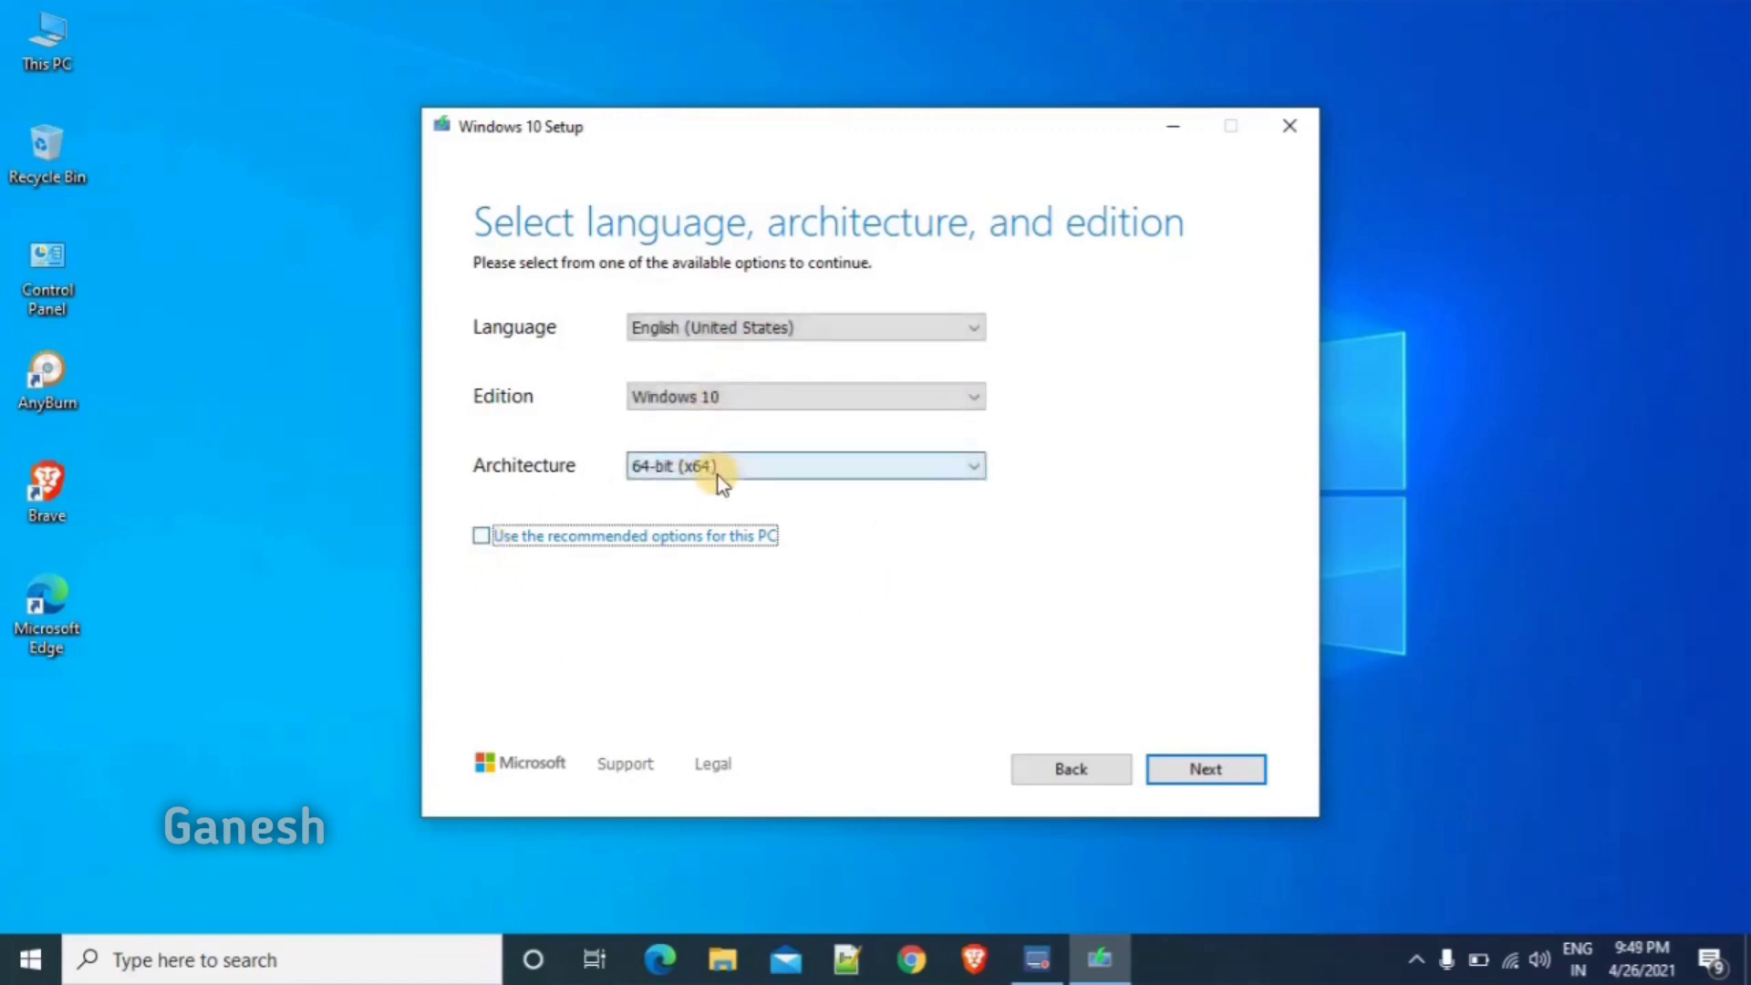
pyautogui.click(481, 536)
pyautogui.click(481, 536)
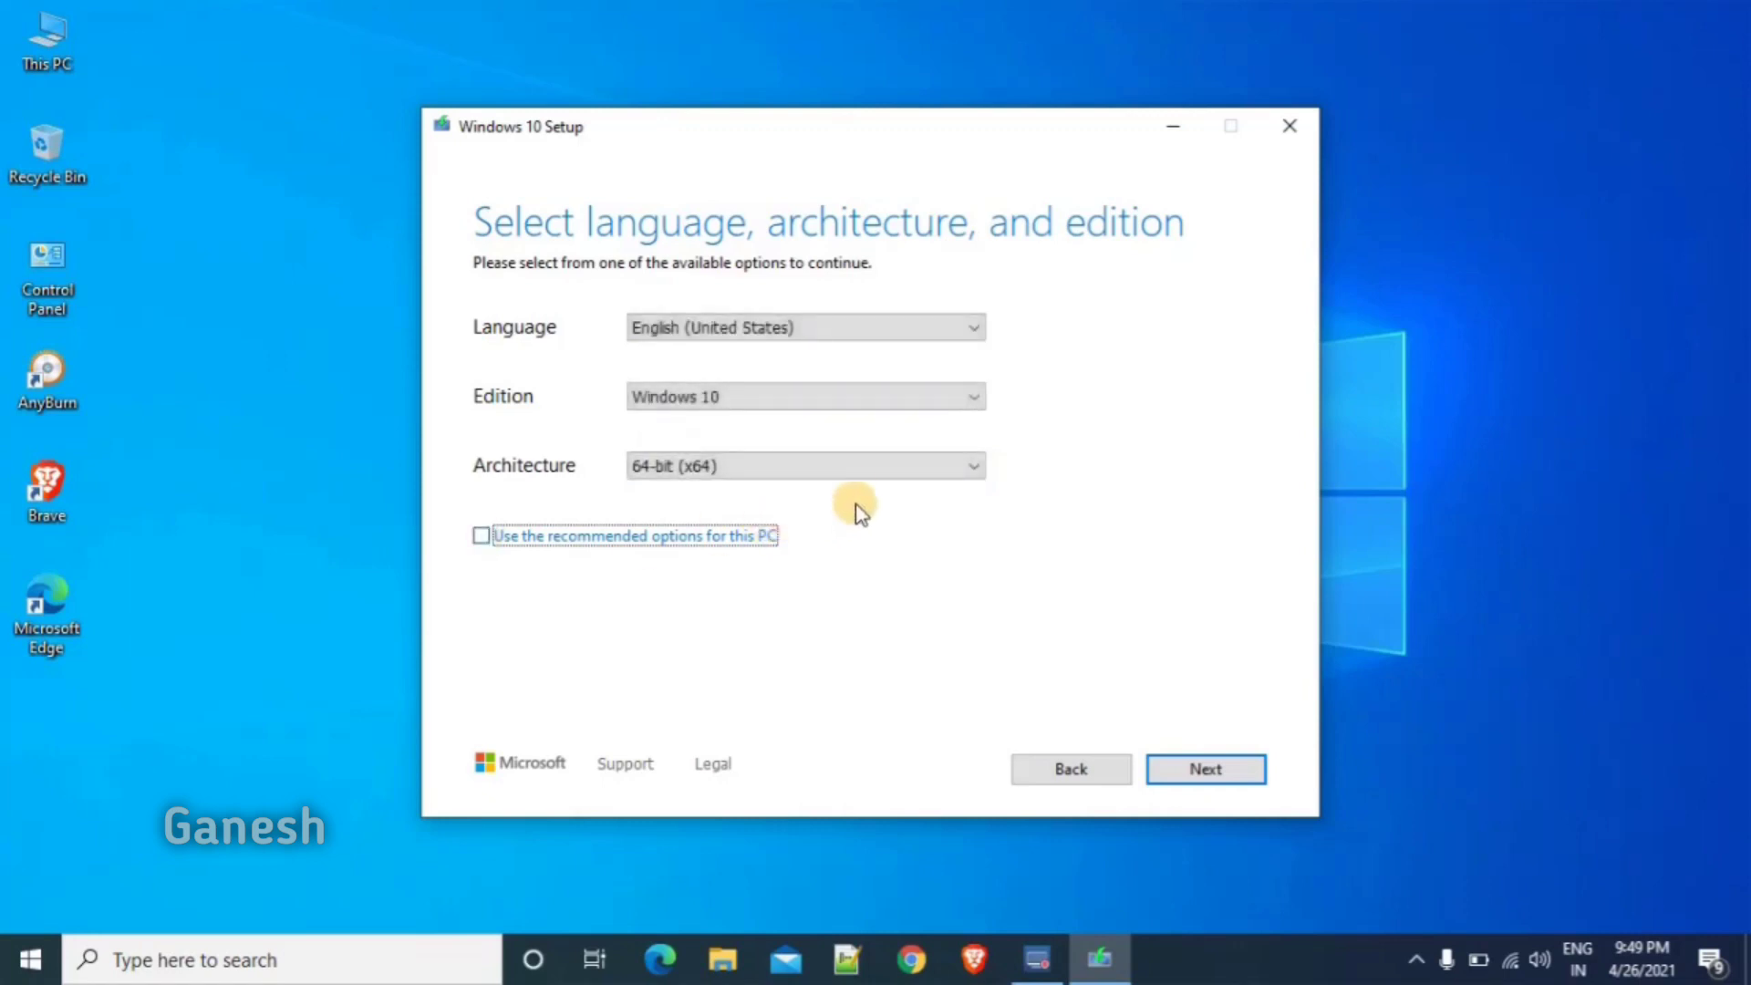
pyautogui.click(899, 469)
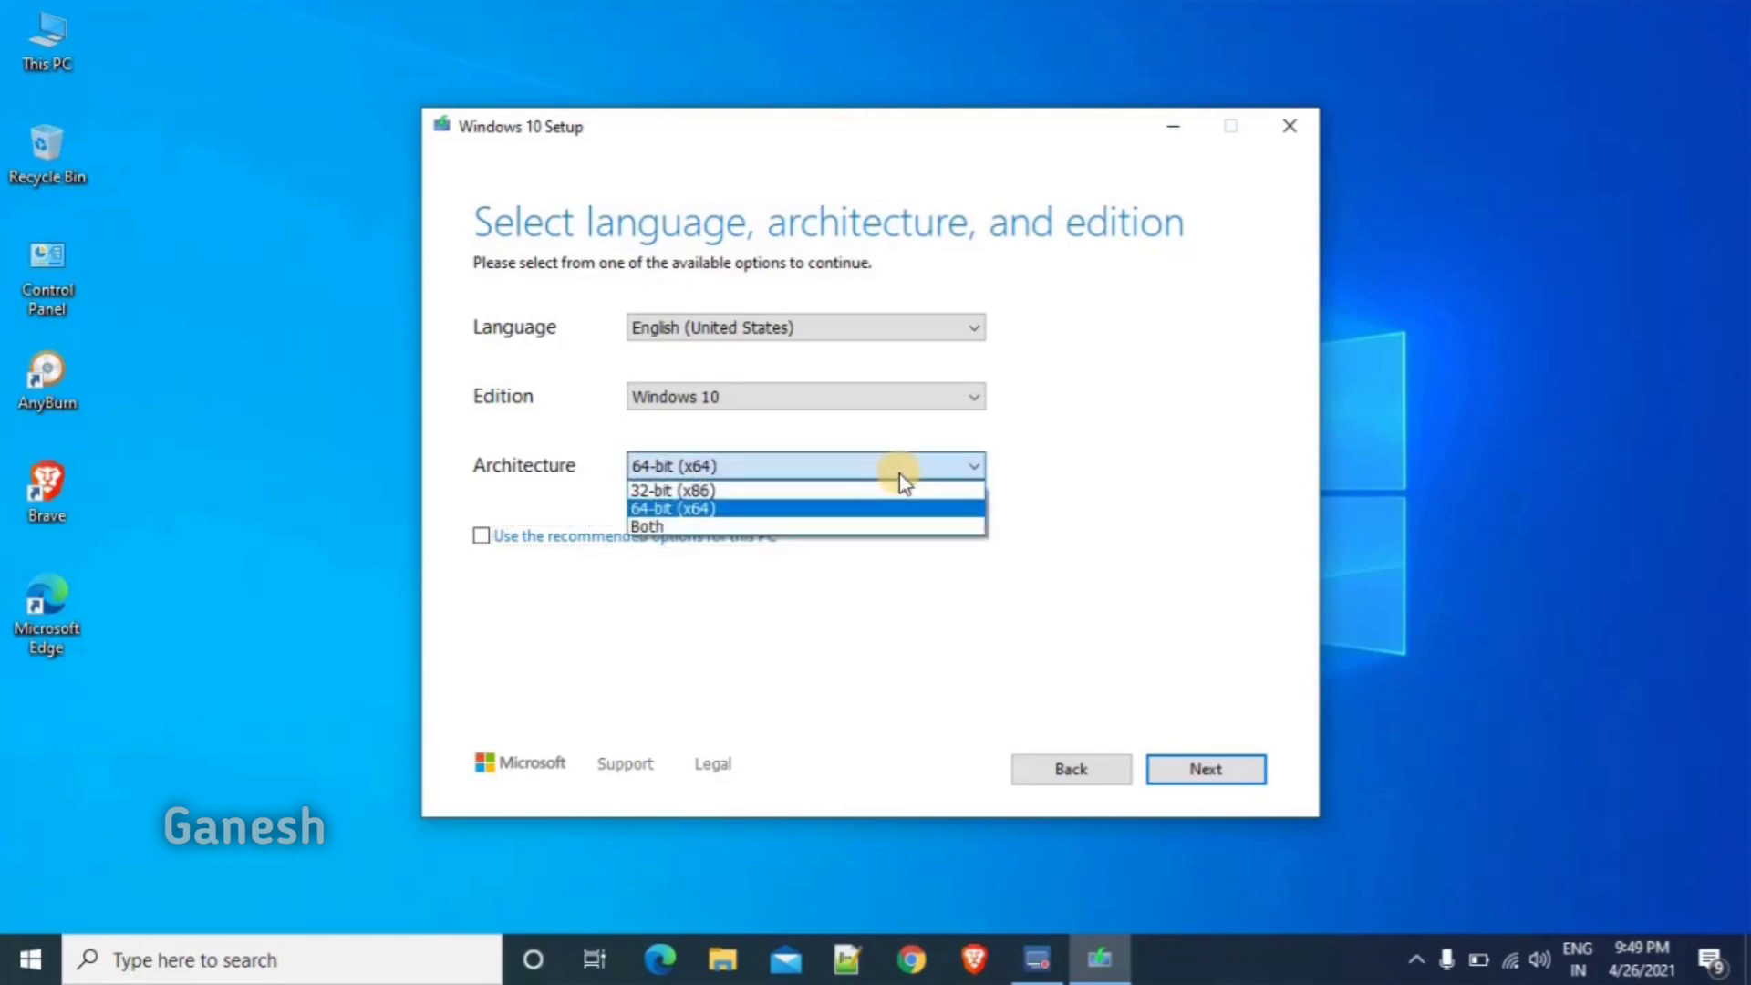
pyautogui.click(900, 472)
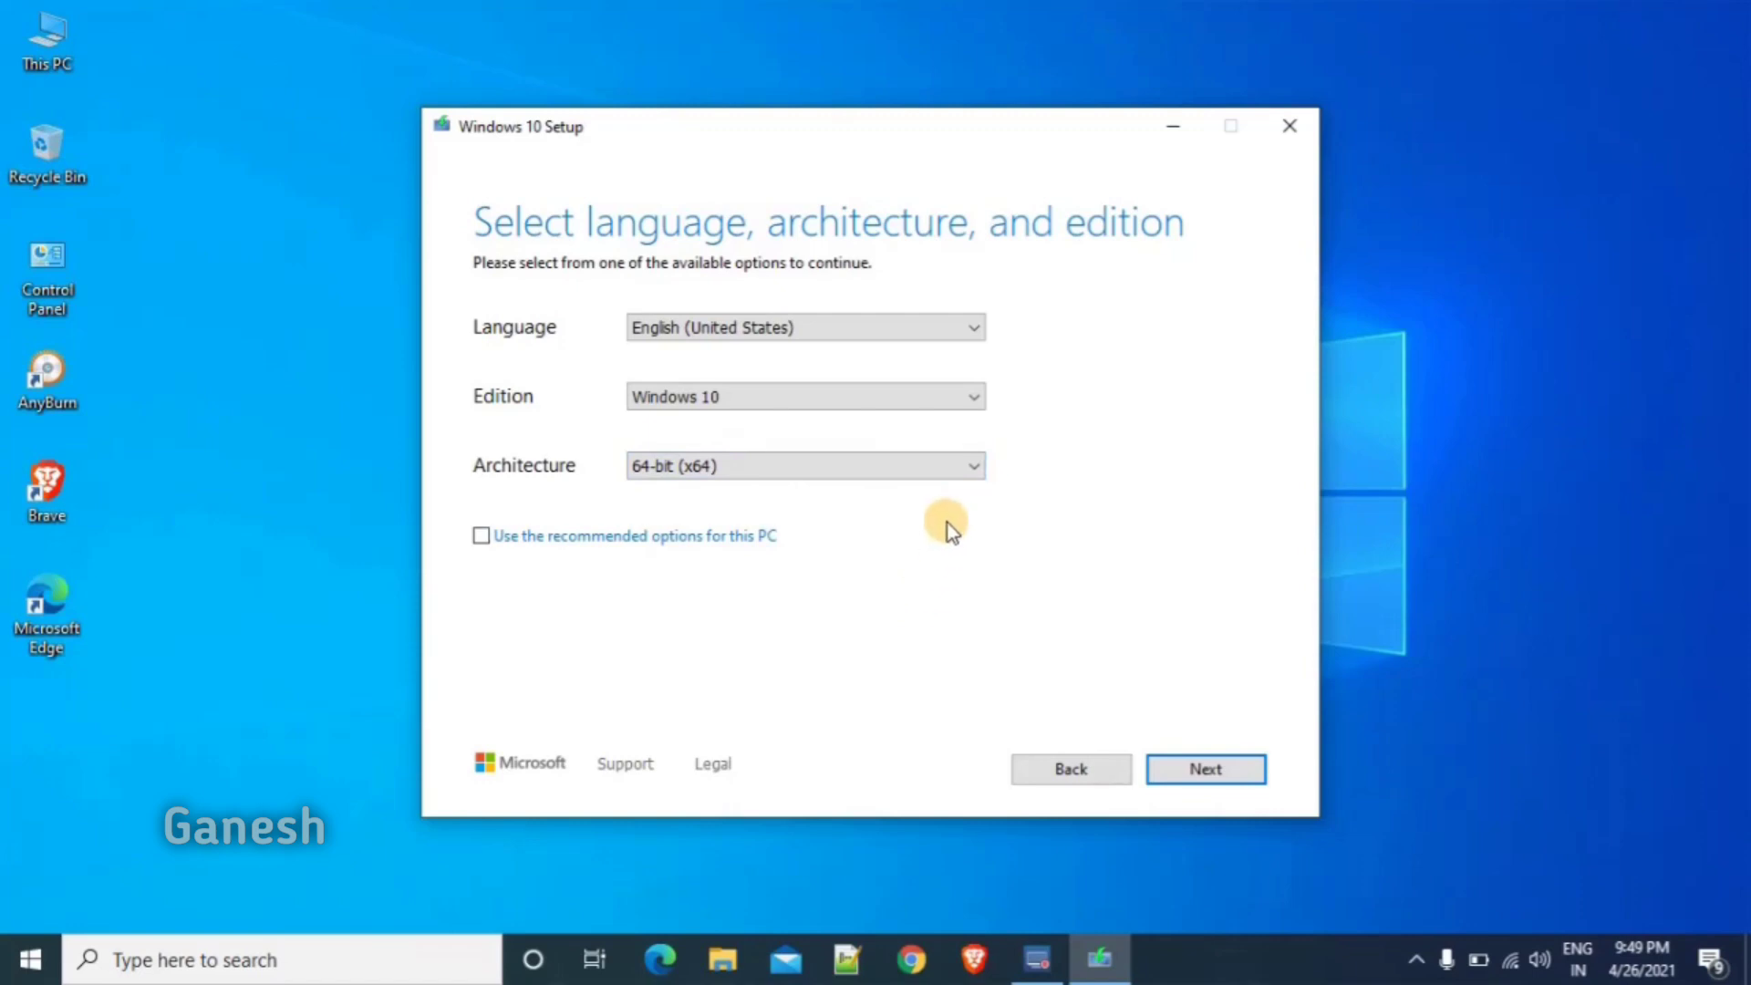
pyautogui.click(953, 470)
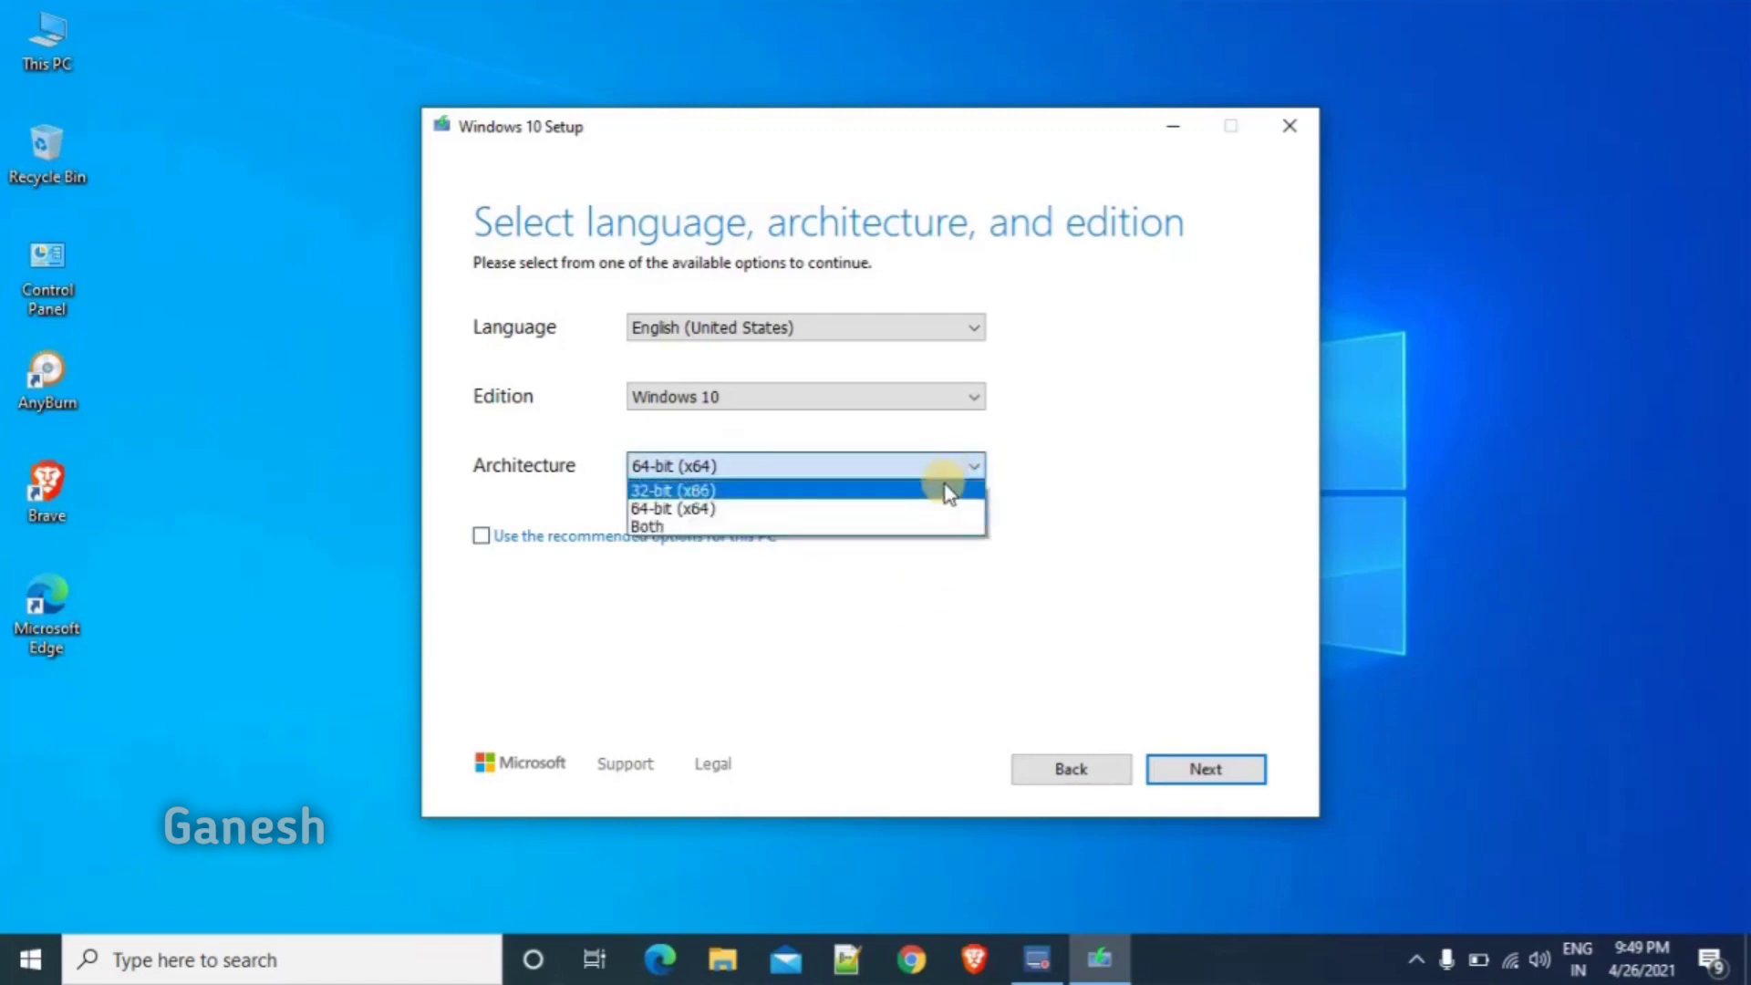
pyautogui.click(929, 509)
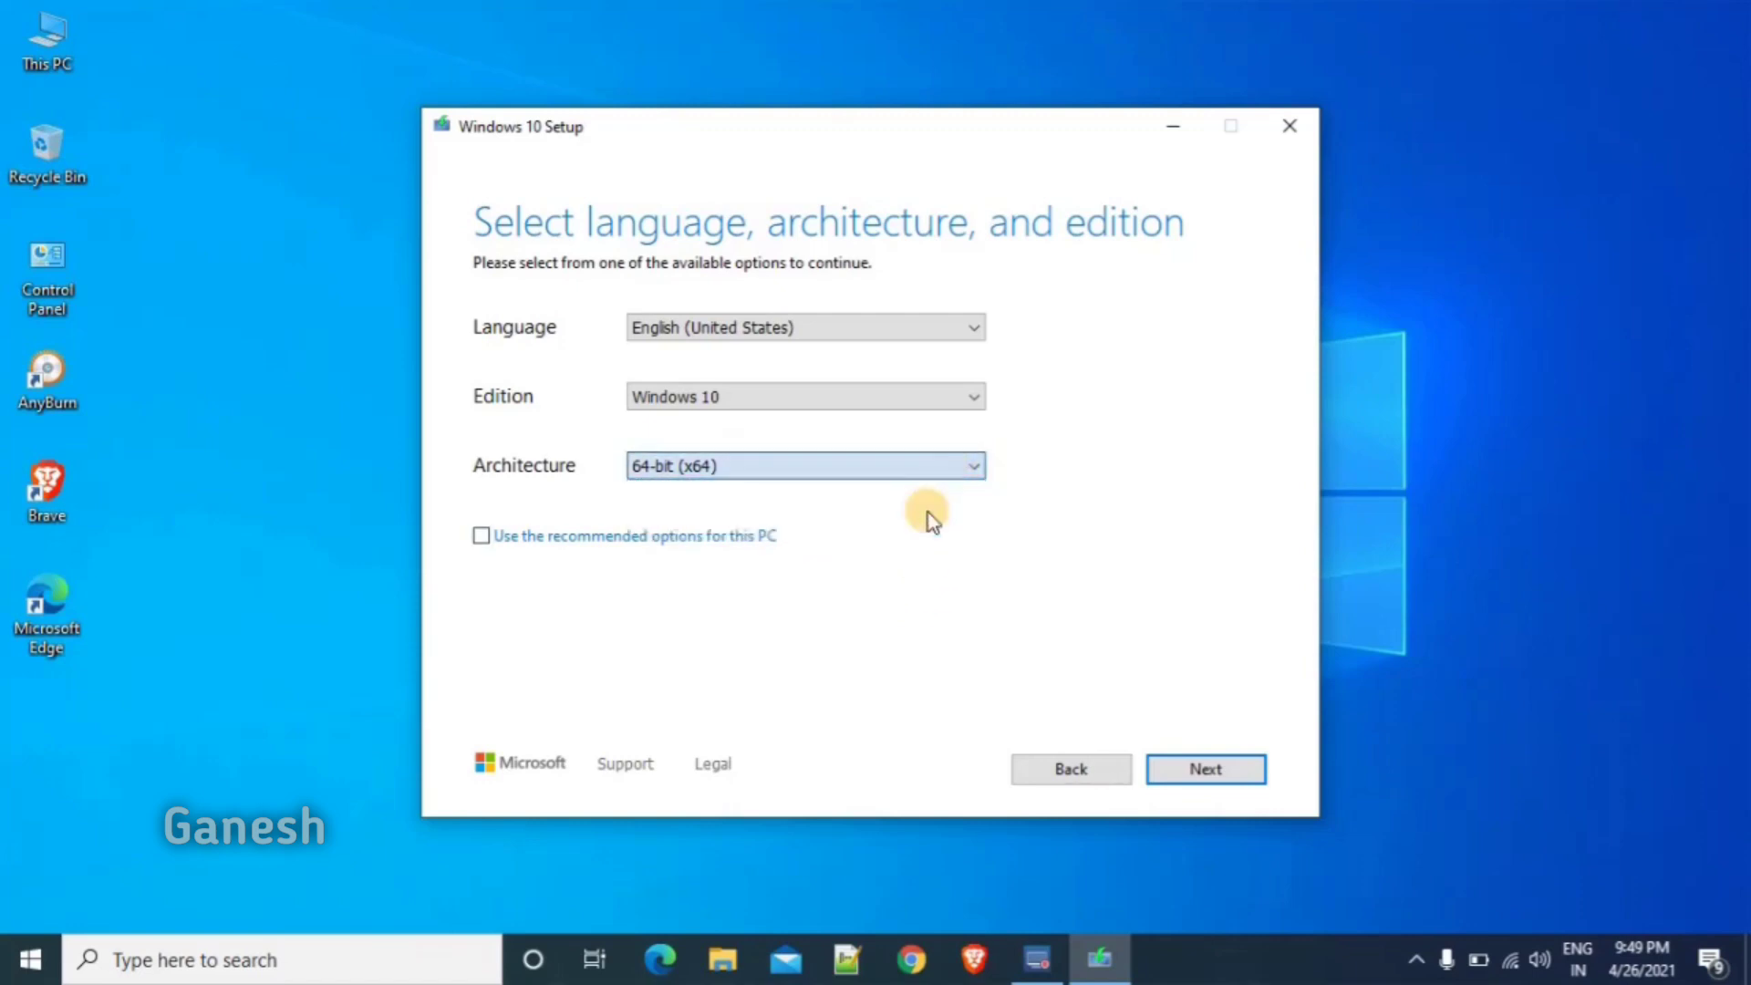
pyautogui.click(974, 401)
pyautogui.click(973, 399)
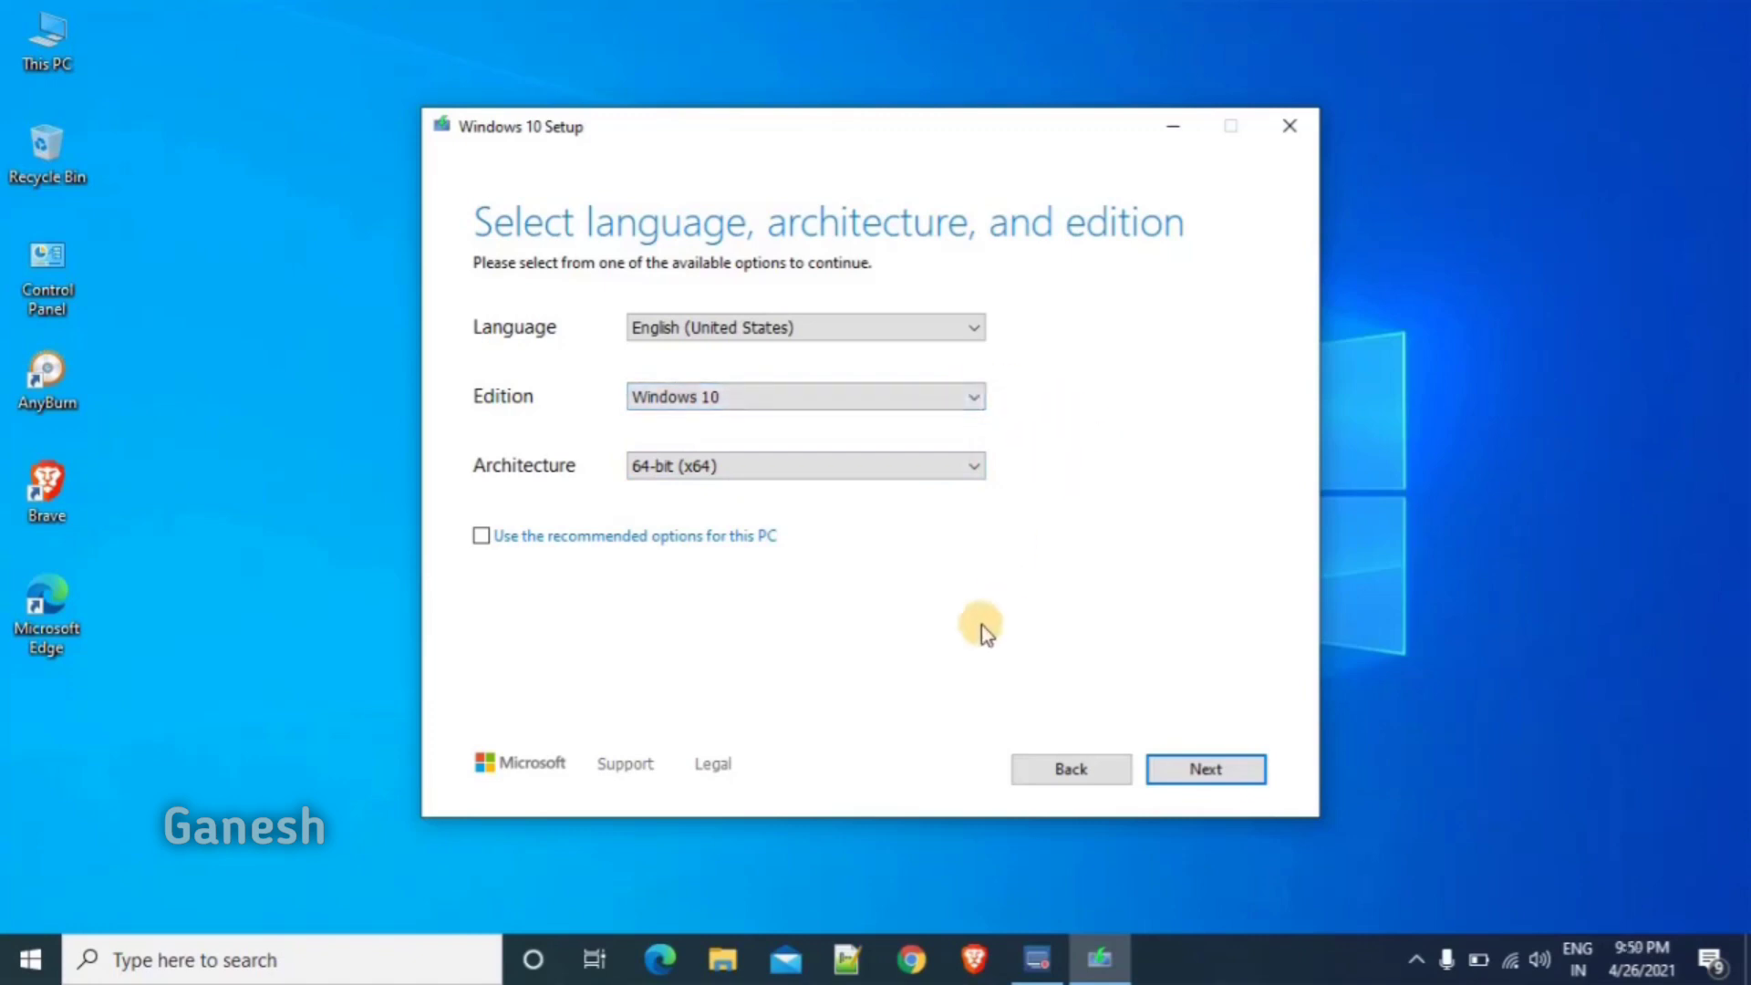
pyautogui.click(1217, 770)
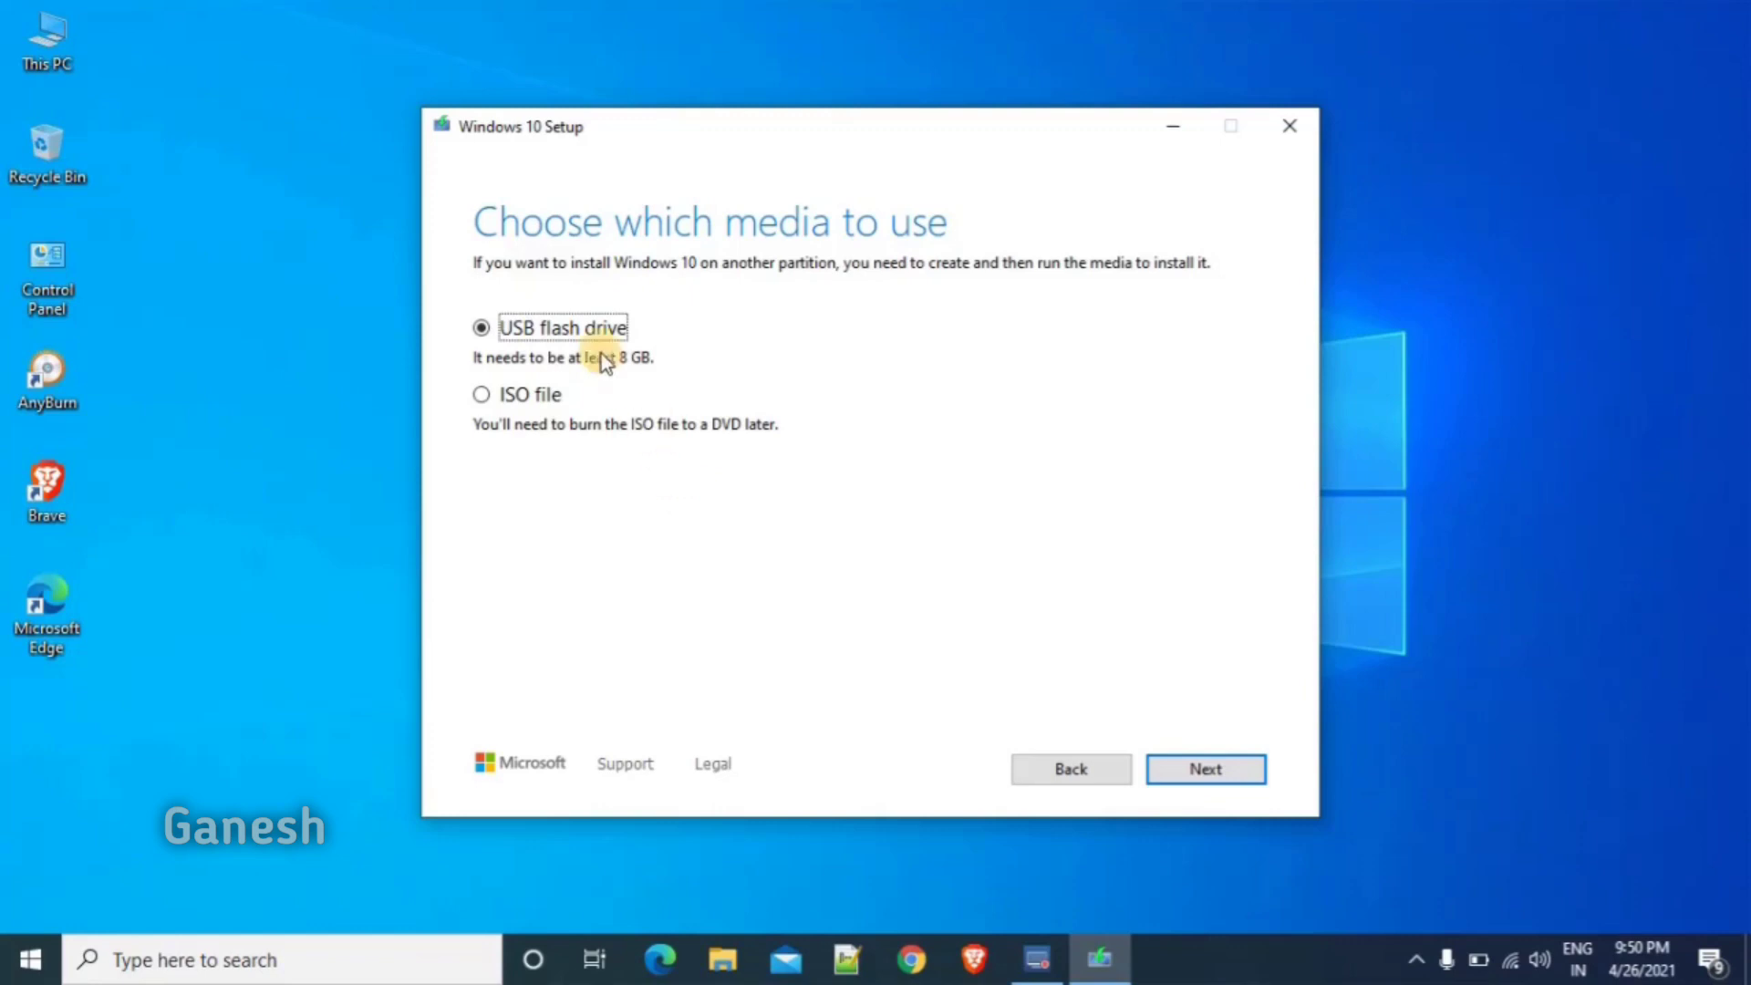
# - Choose ISO file as the media and save it as Windows in the Downloads folder
pyautogui.click(482, 396)
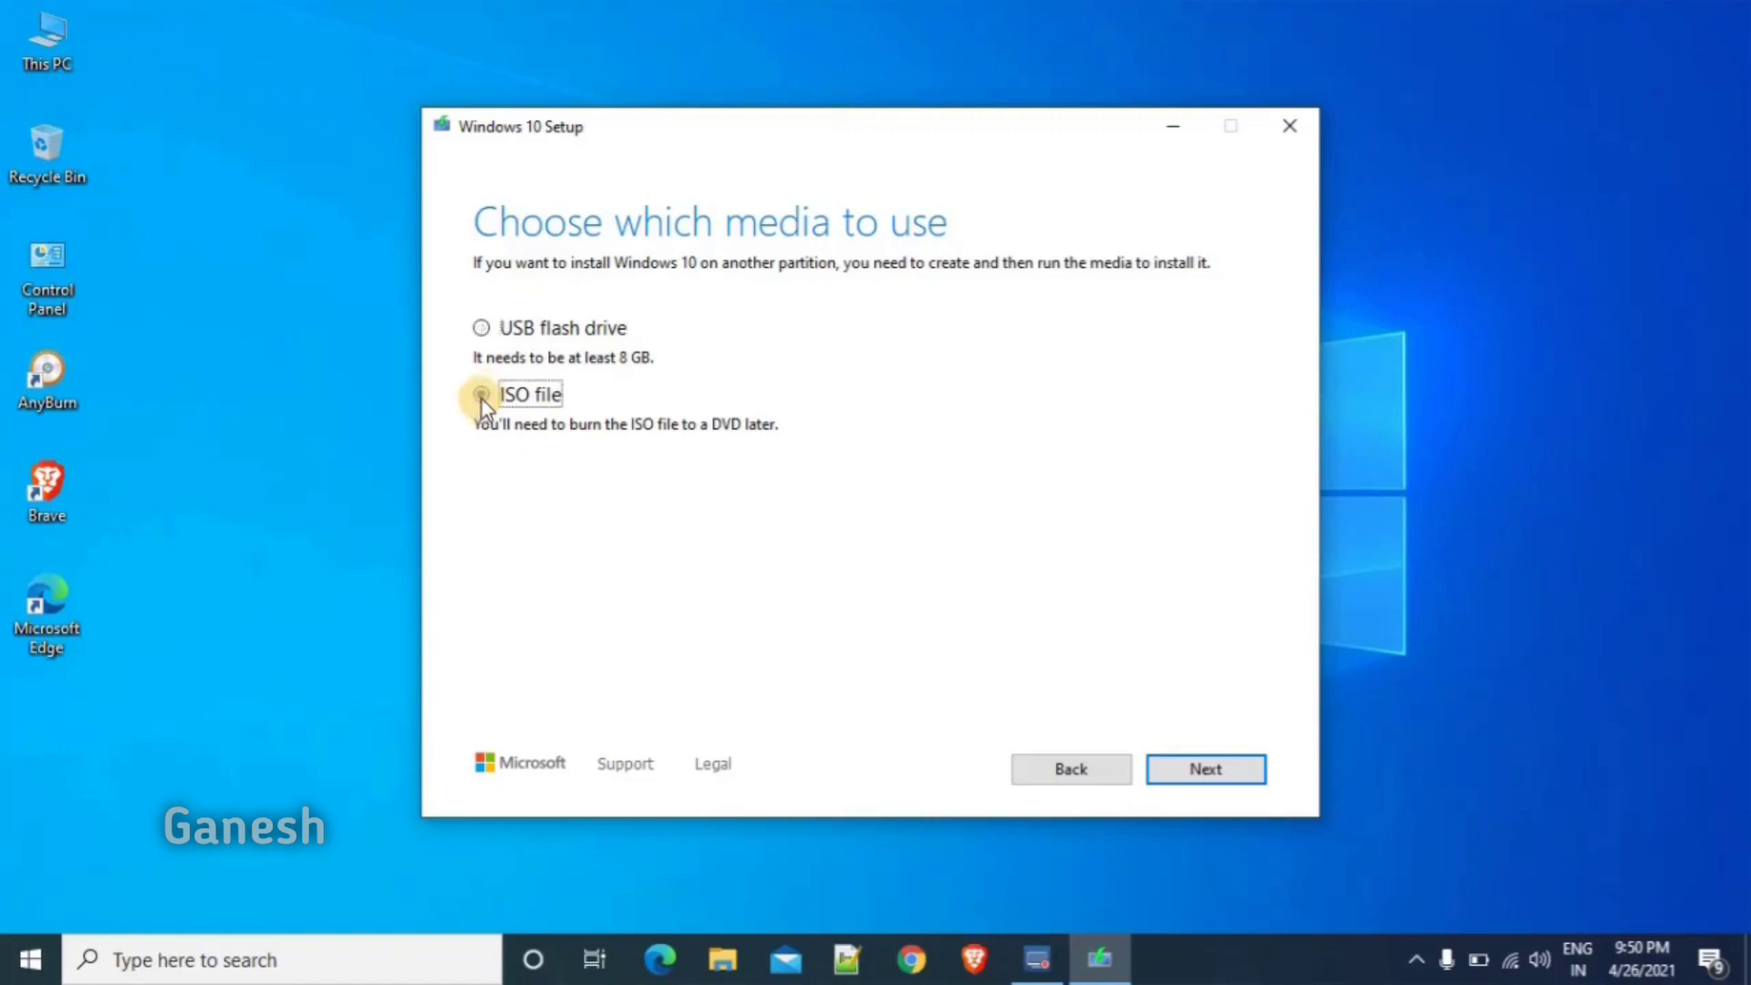
pyautogui.click(1195, 772)
pyautogui.click(1195, 771)
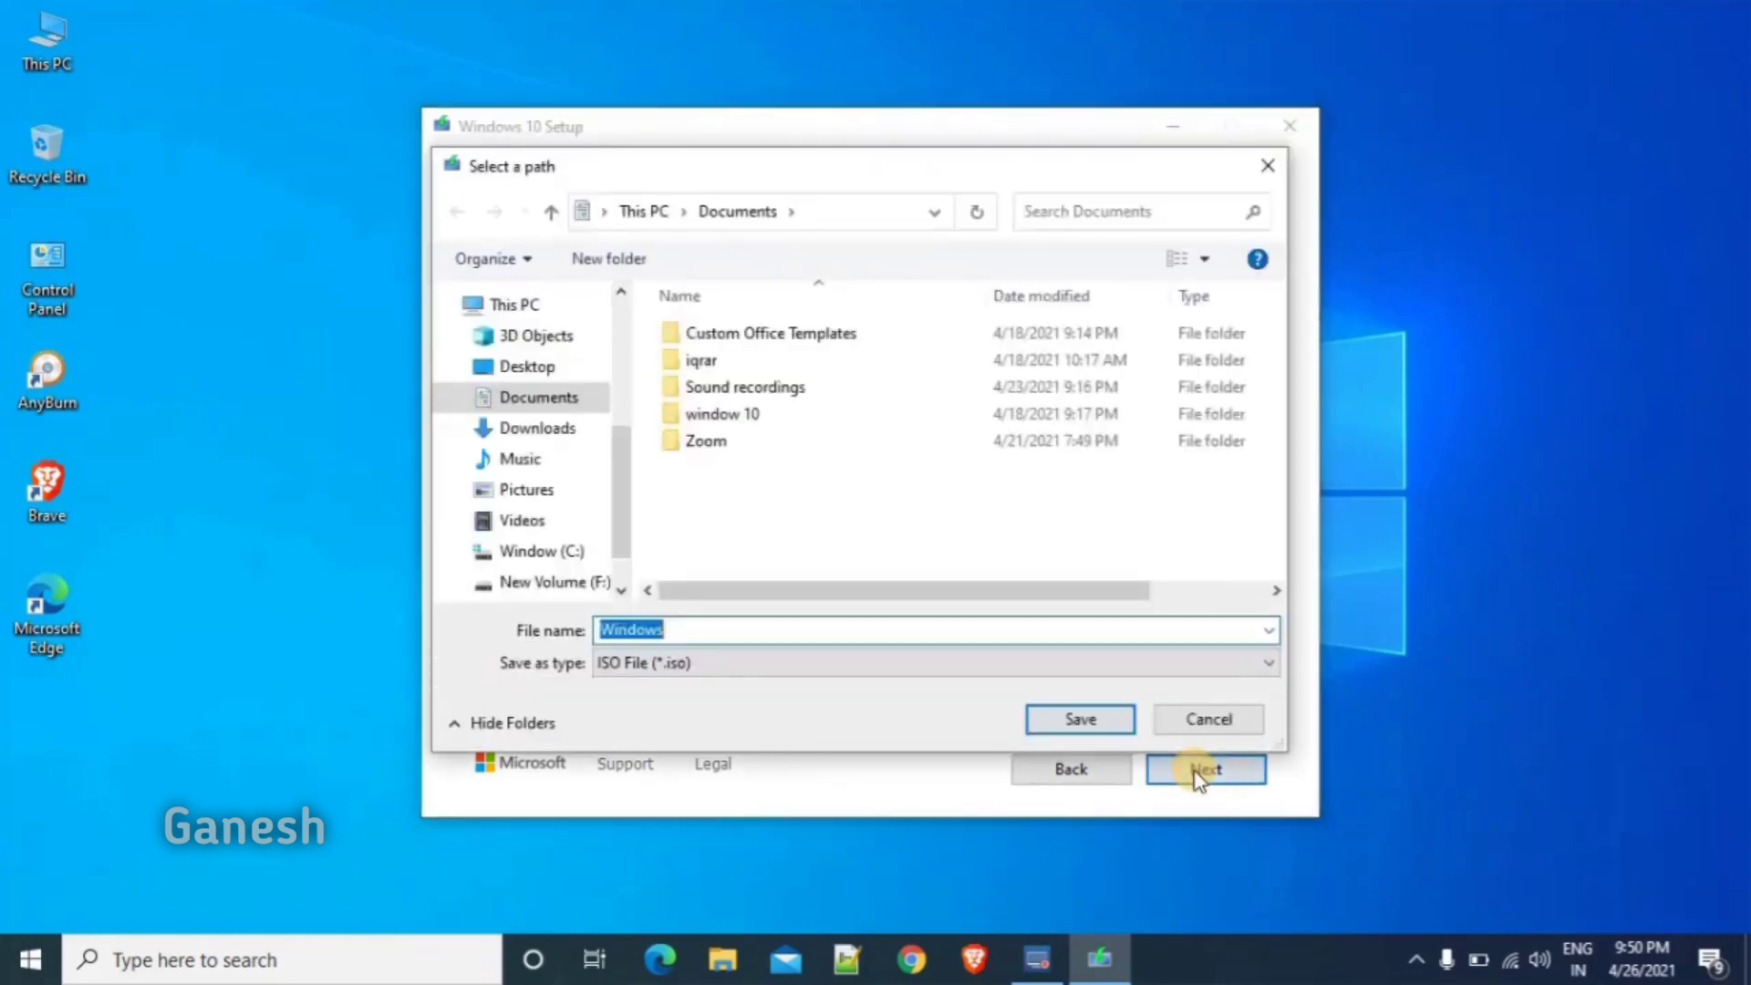
pyautogui.click(735, 633)
pyautogui.click(580, 427)
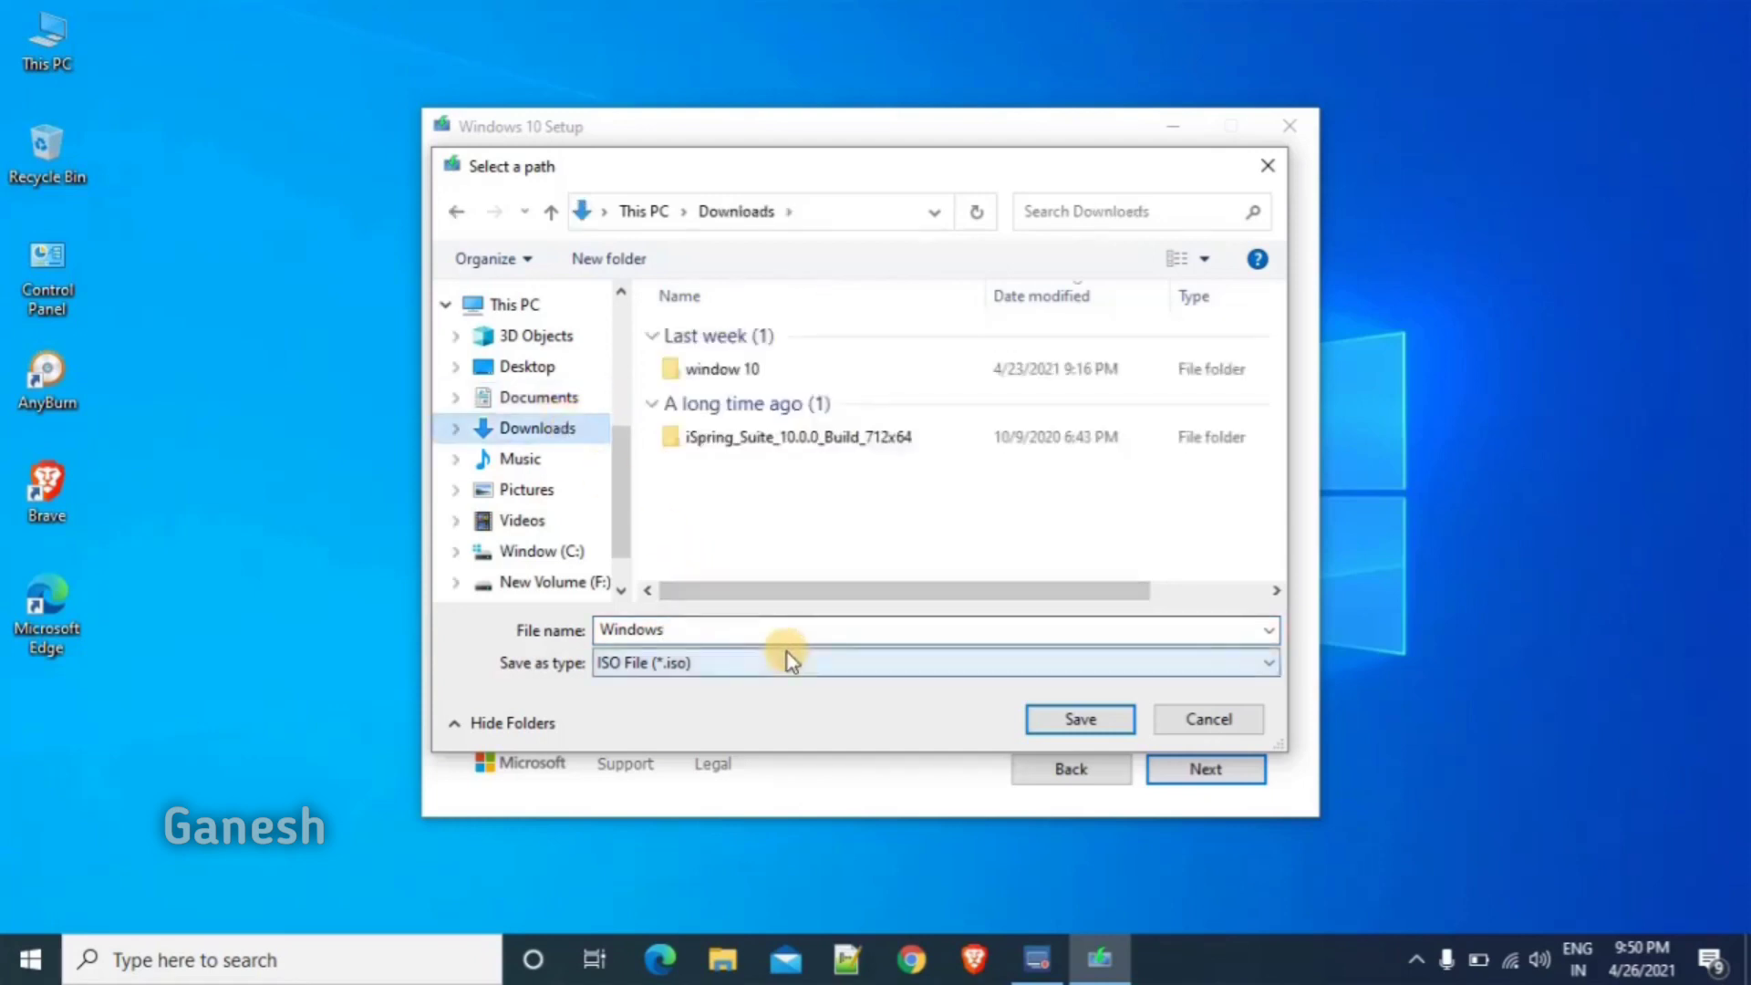
pyautogui.click(1061, 722)
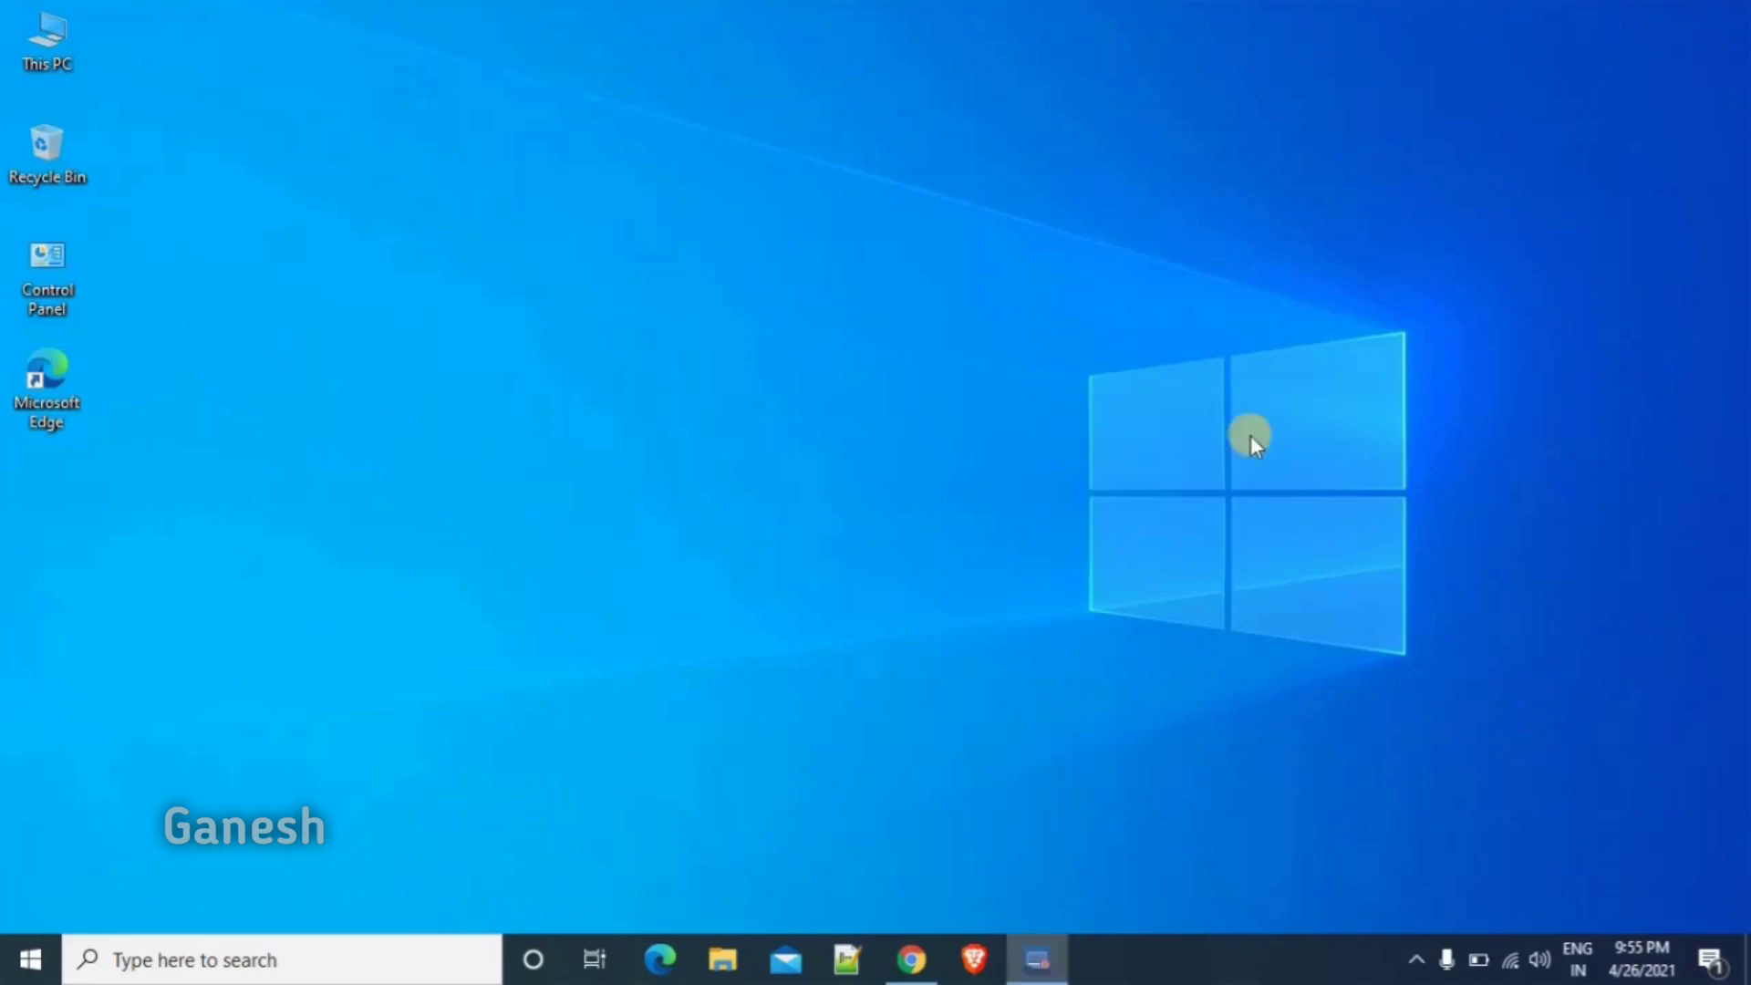
# - Switch to Chrome, search the web for "rufus" and open the official rufus.ie site
pyautogui.click(911, 960)
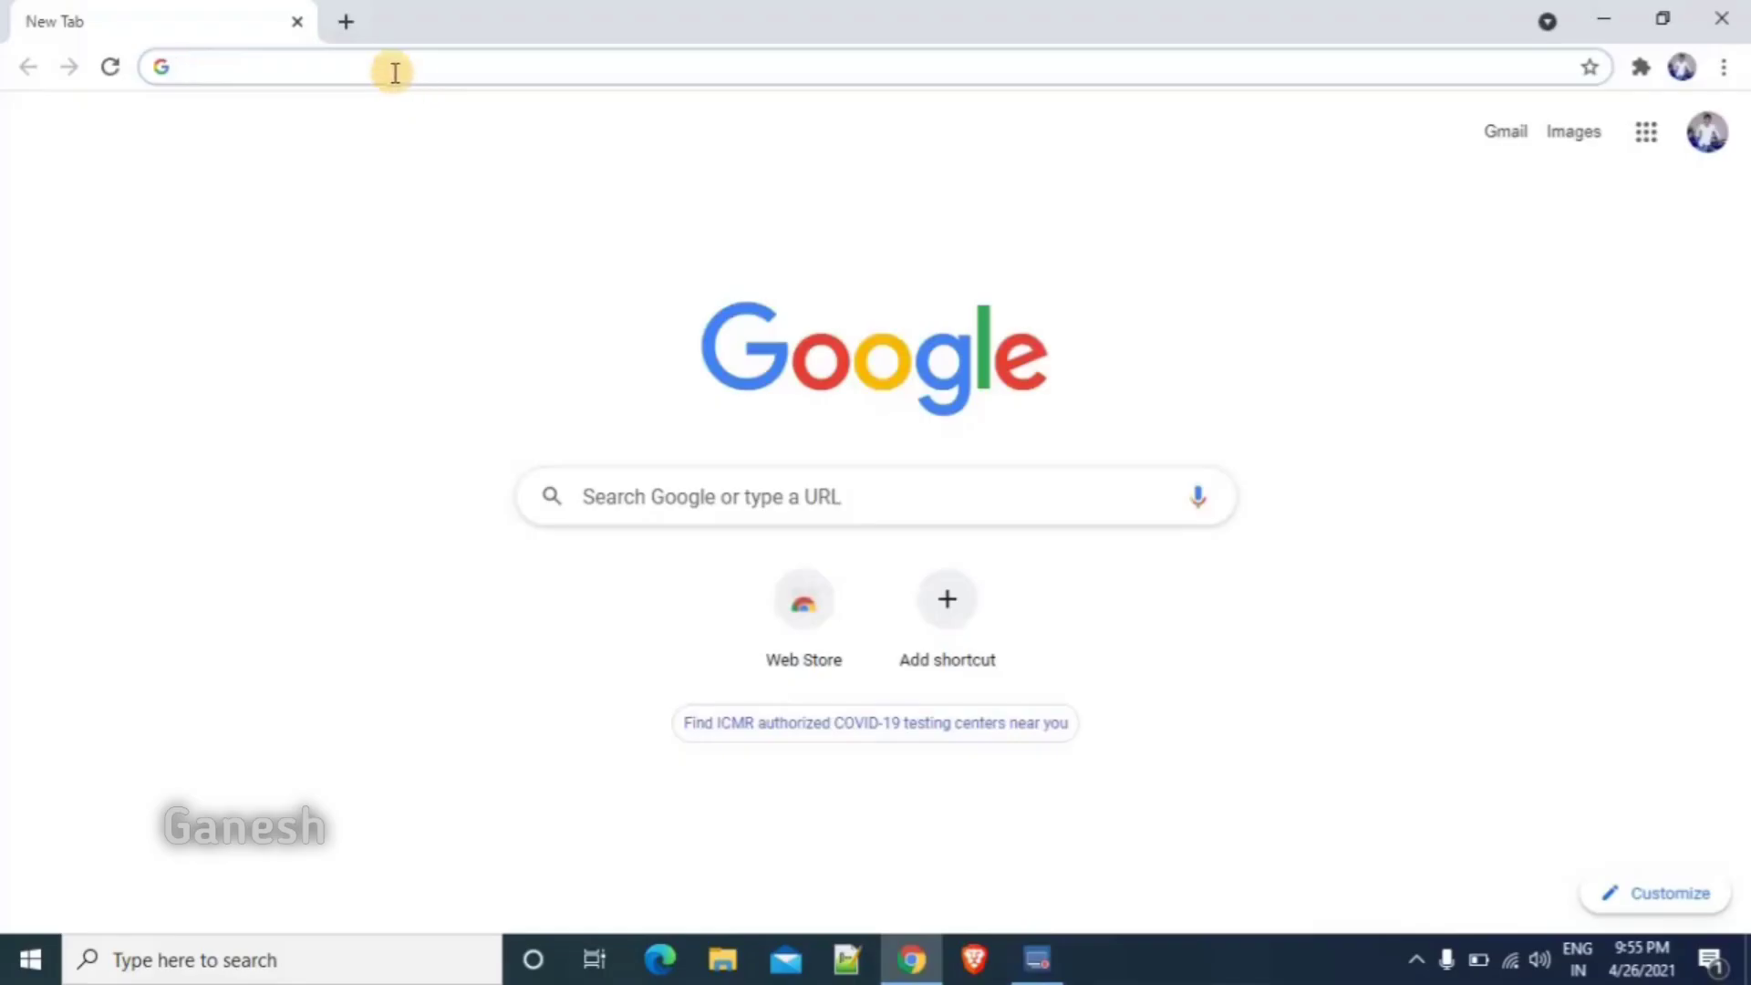
pyautogui.click(392, 71)
pyautogui.write('ru')
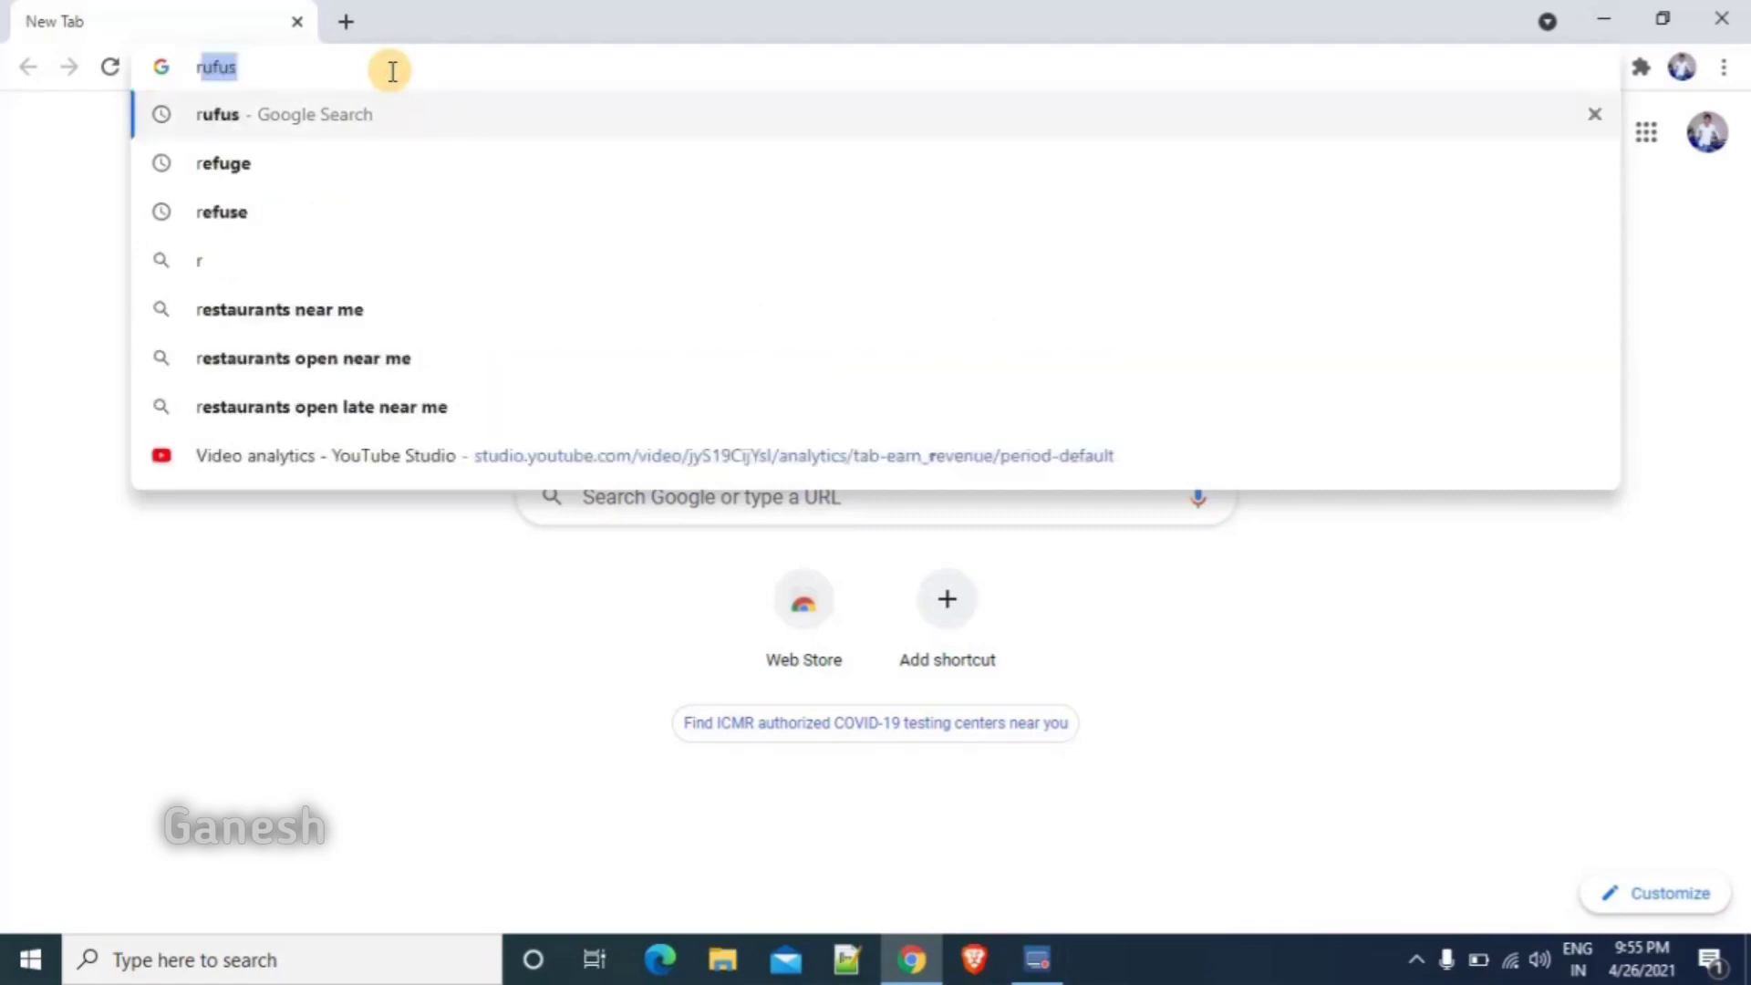
pyautogui.write('fus')
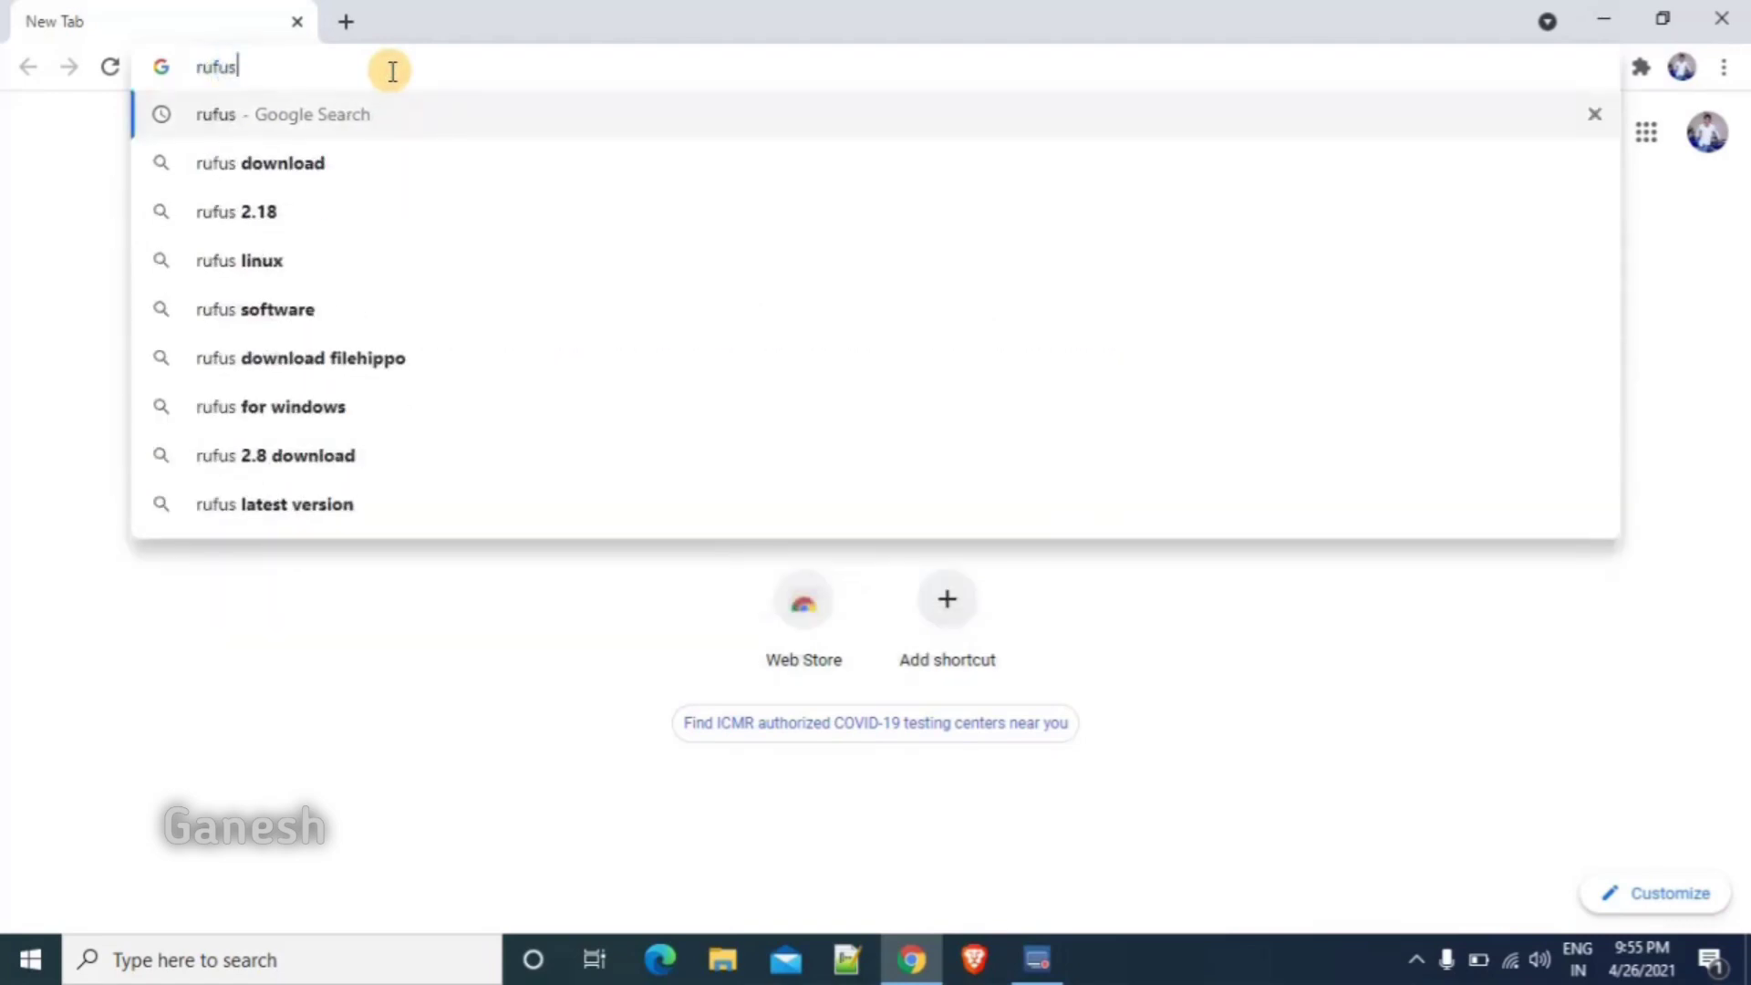
pyautogui.press('Return')
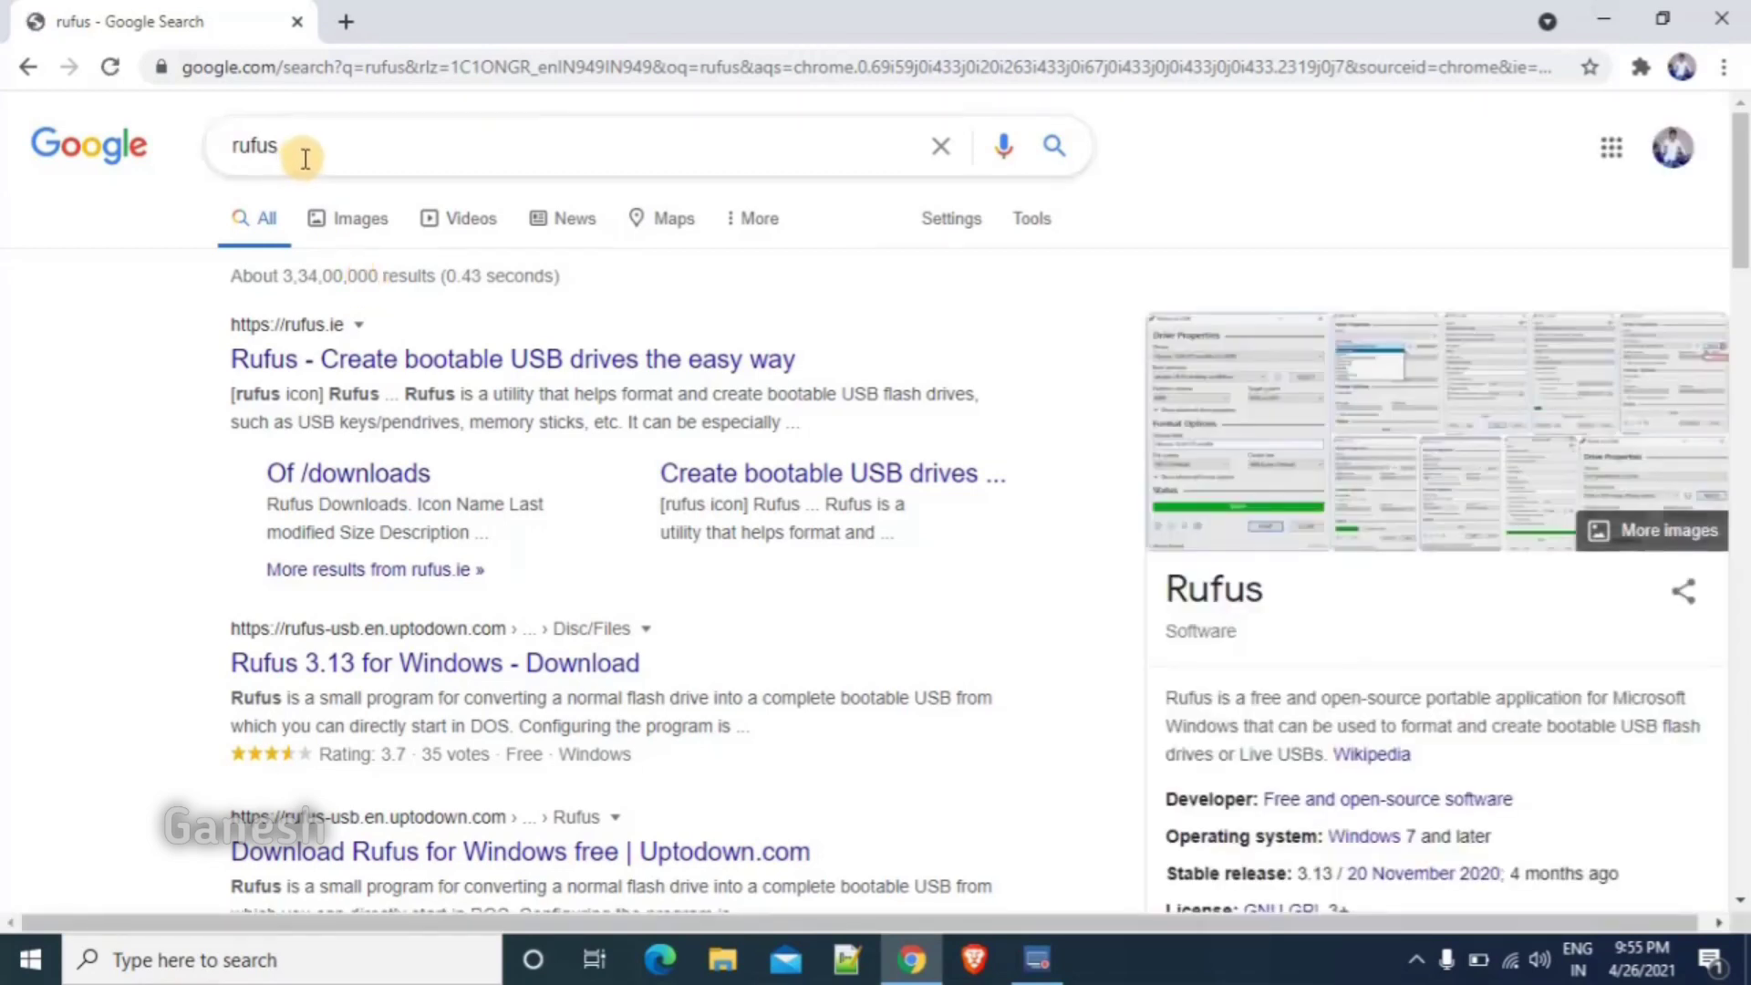
pyautogui.click(255, 365)
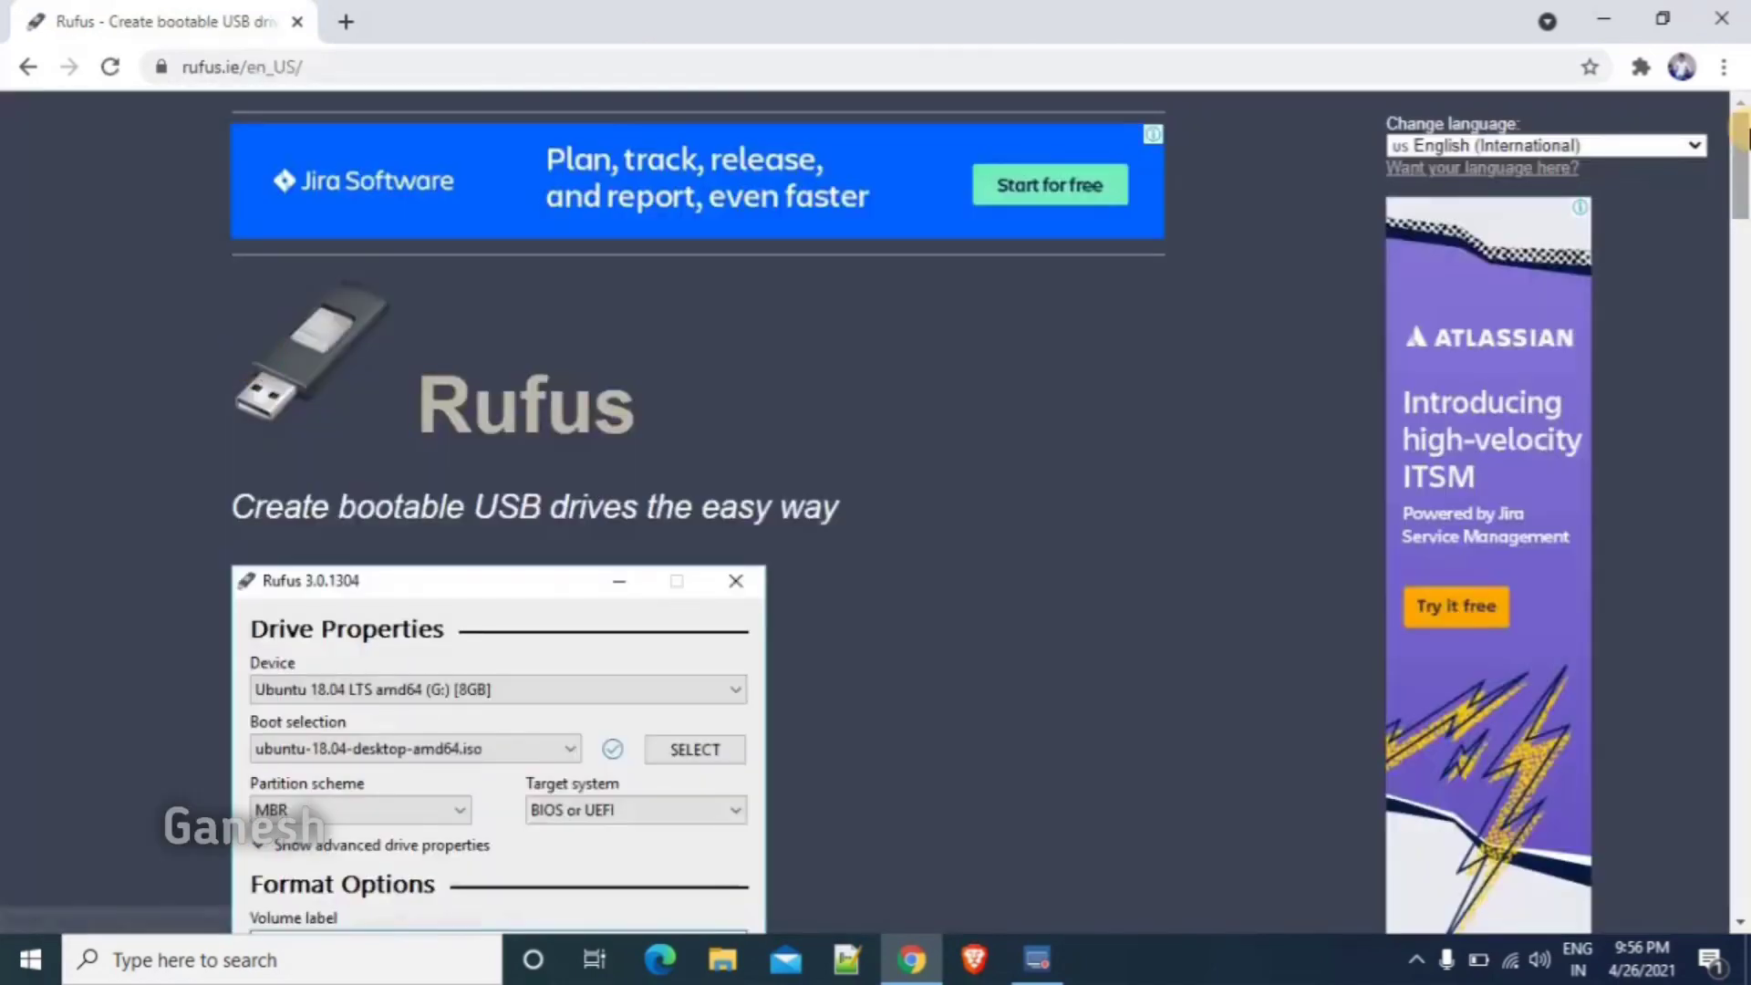
# - Download Rufus 3.13, run rufus-3.13.exe and allow it to check for application updates online
pyautogui.moveTo(1742, 160); pyautogui.dragTo(1742, 330)
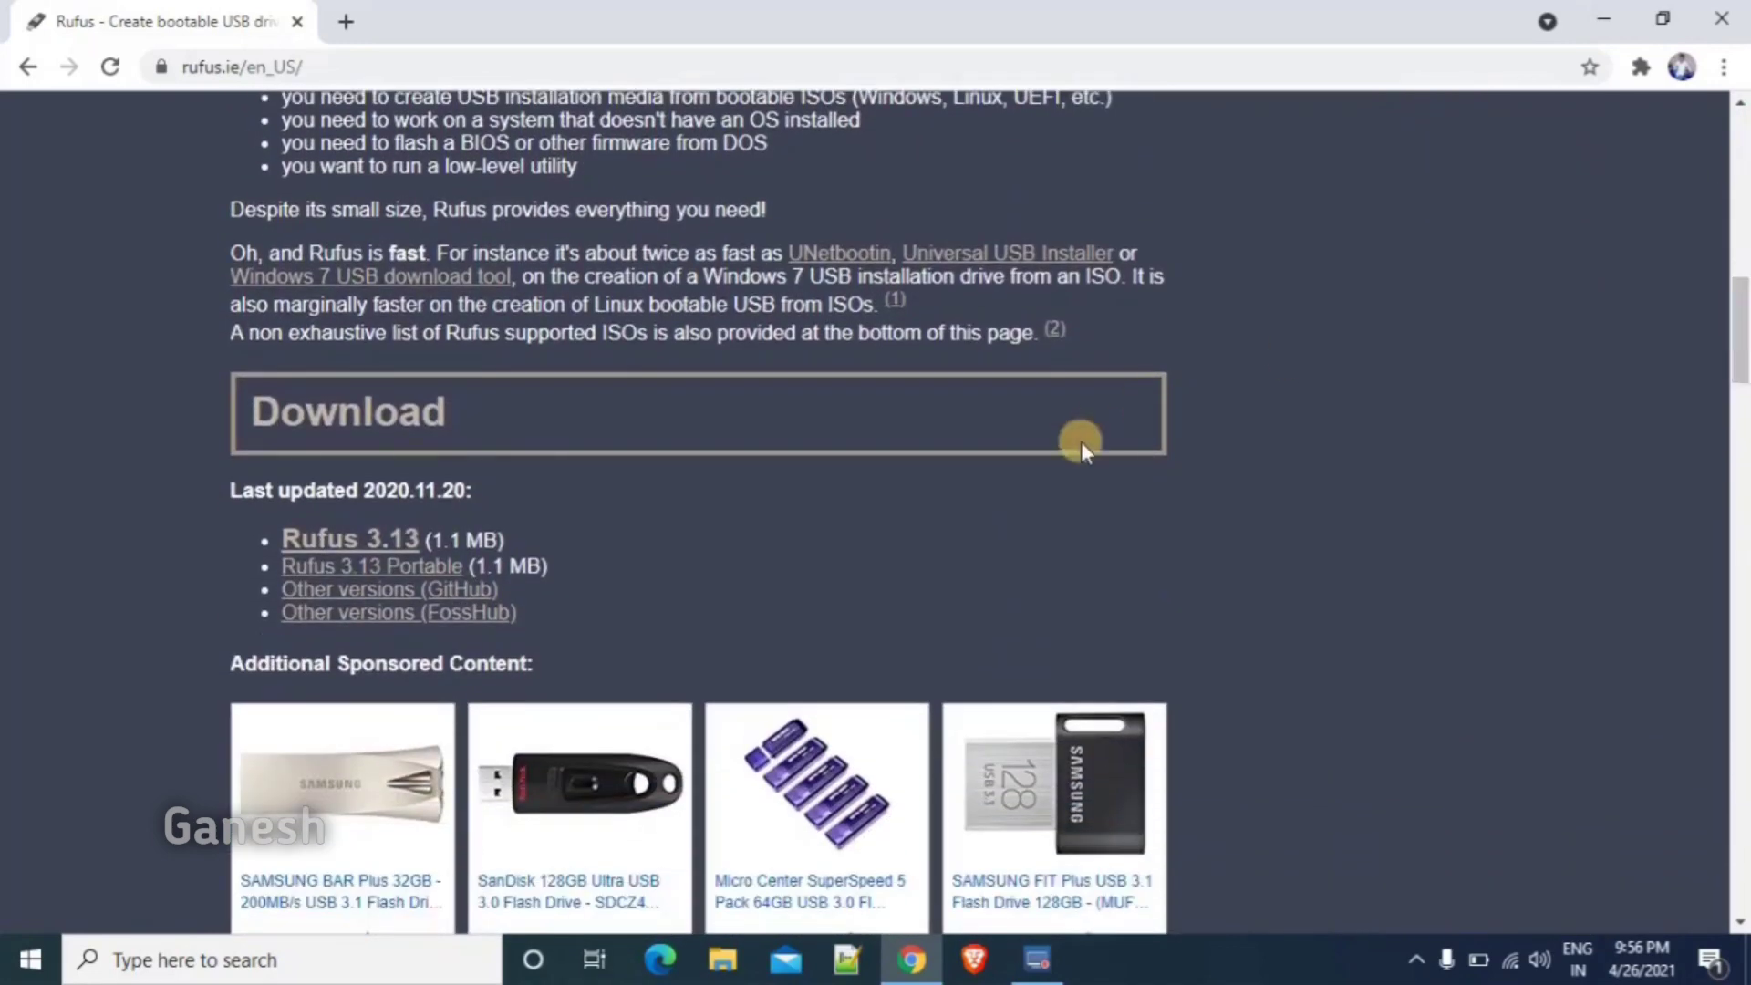
pyautogui.click(340, 546)
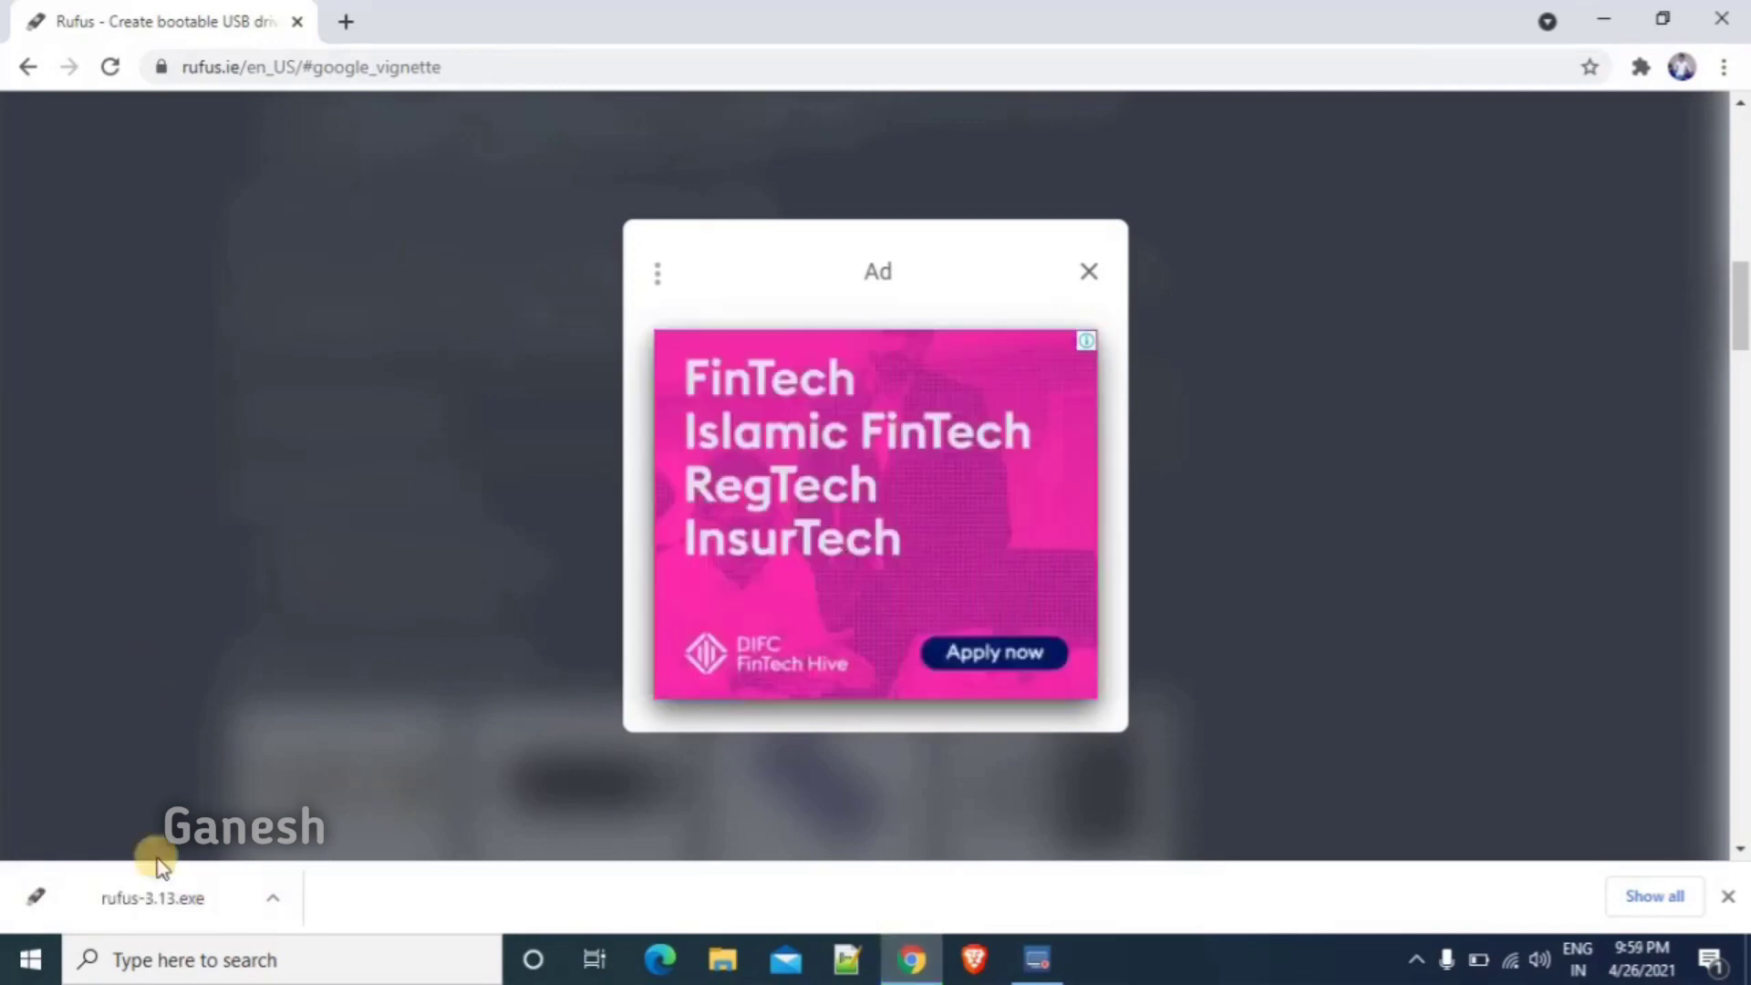
pyautogui.click(157, 889)
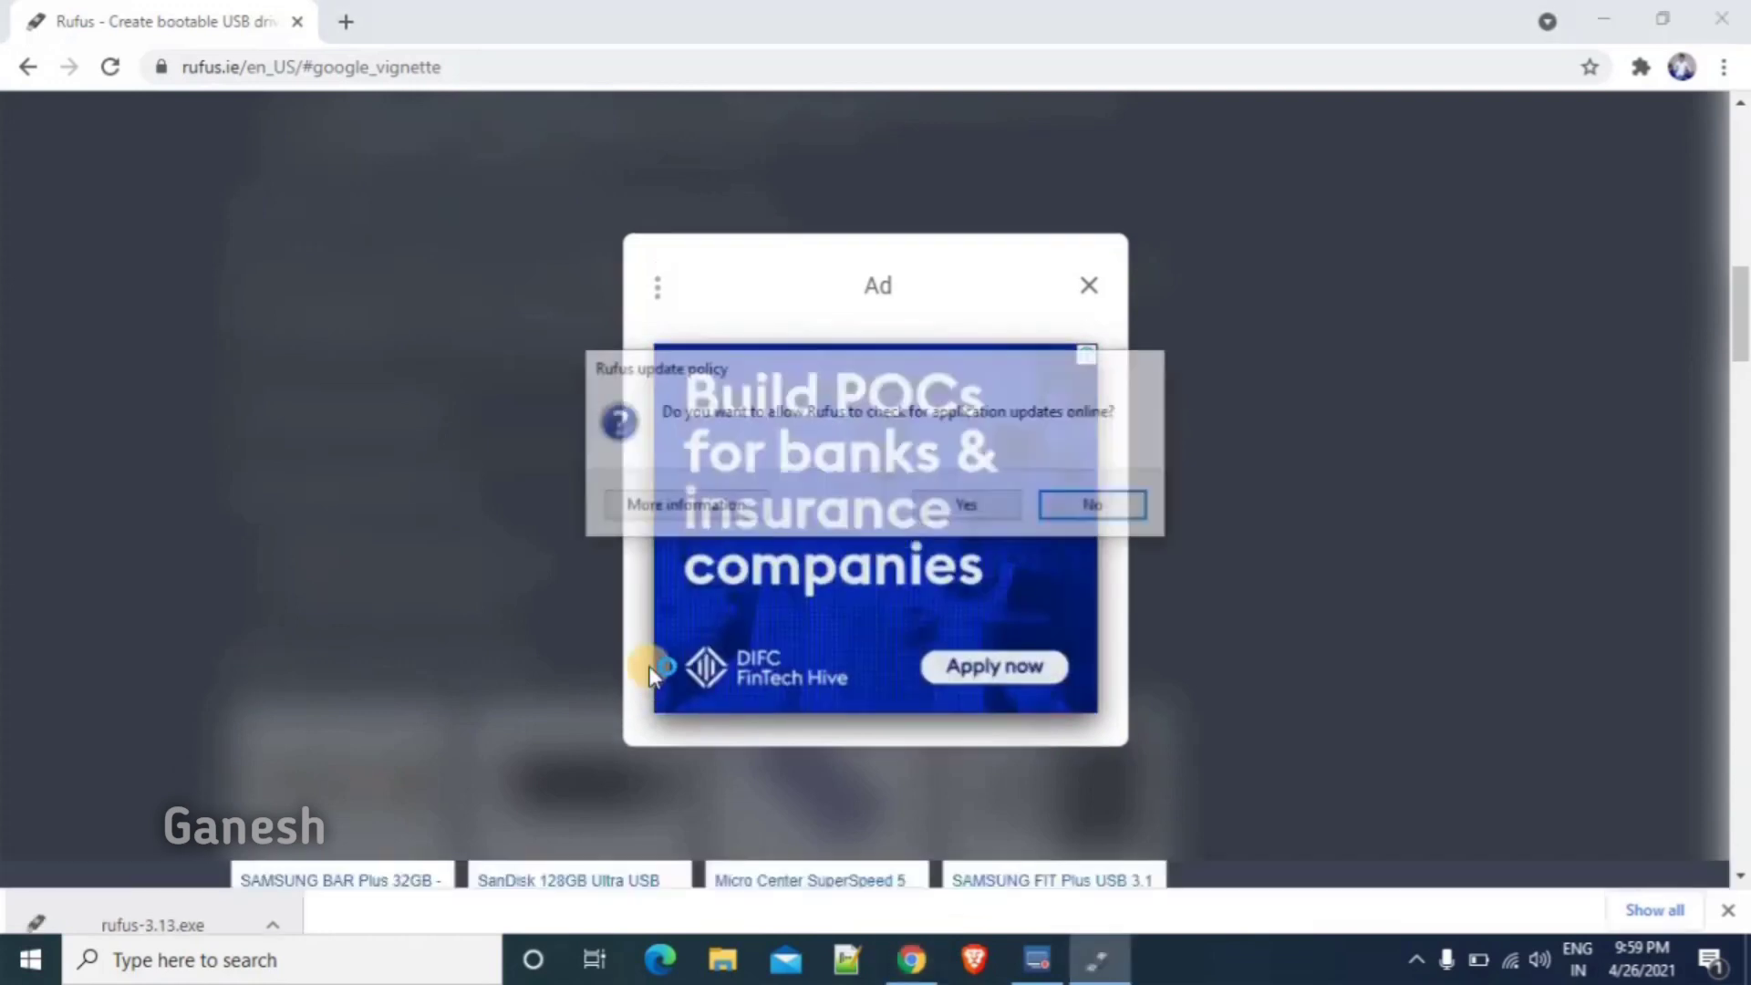
pyautogui.click(988, 509)
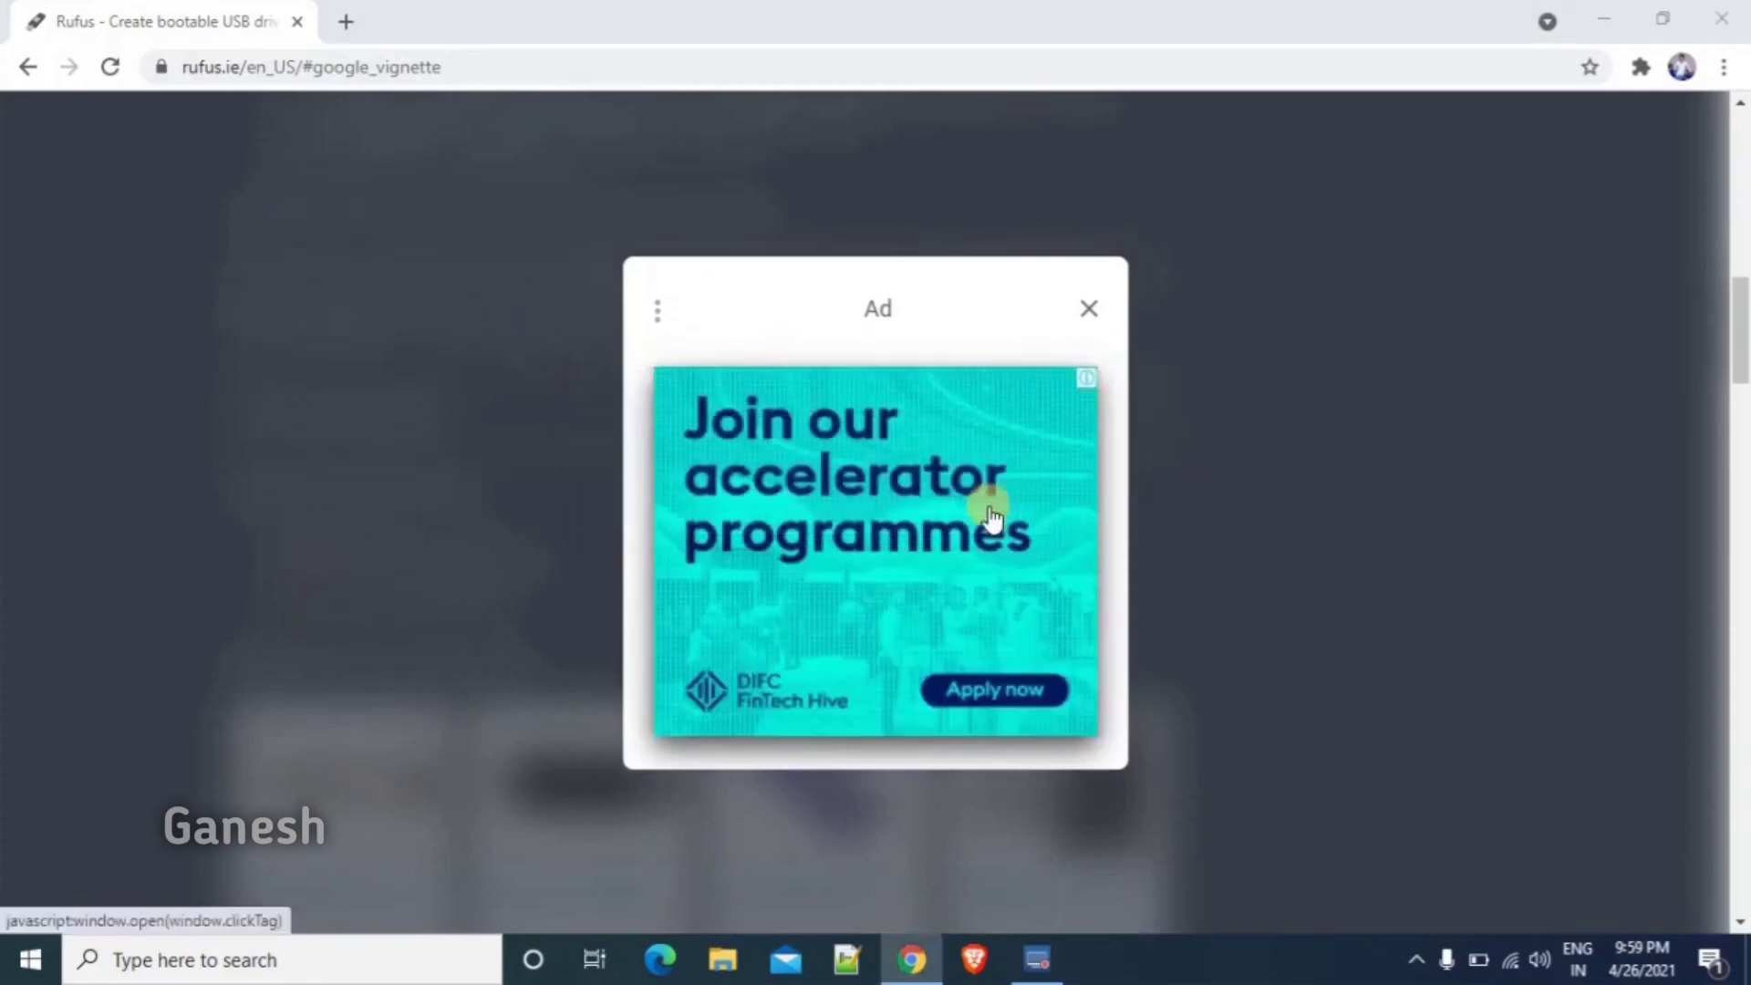
# - Close the browser, check the connected USB drive (E:) in This PC, and close that window again
pyautogui.click(1723, 18)
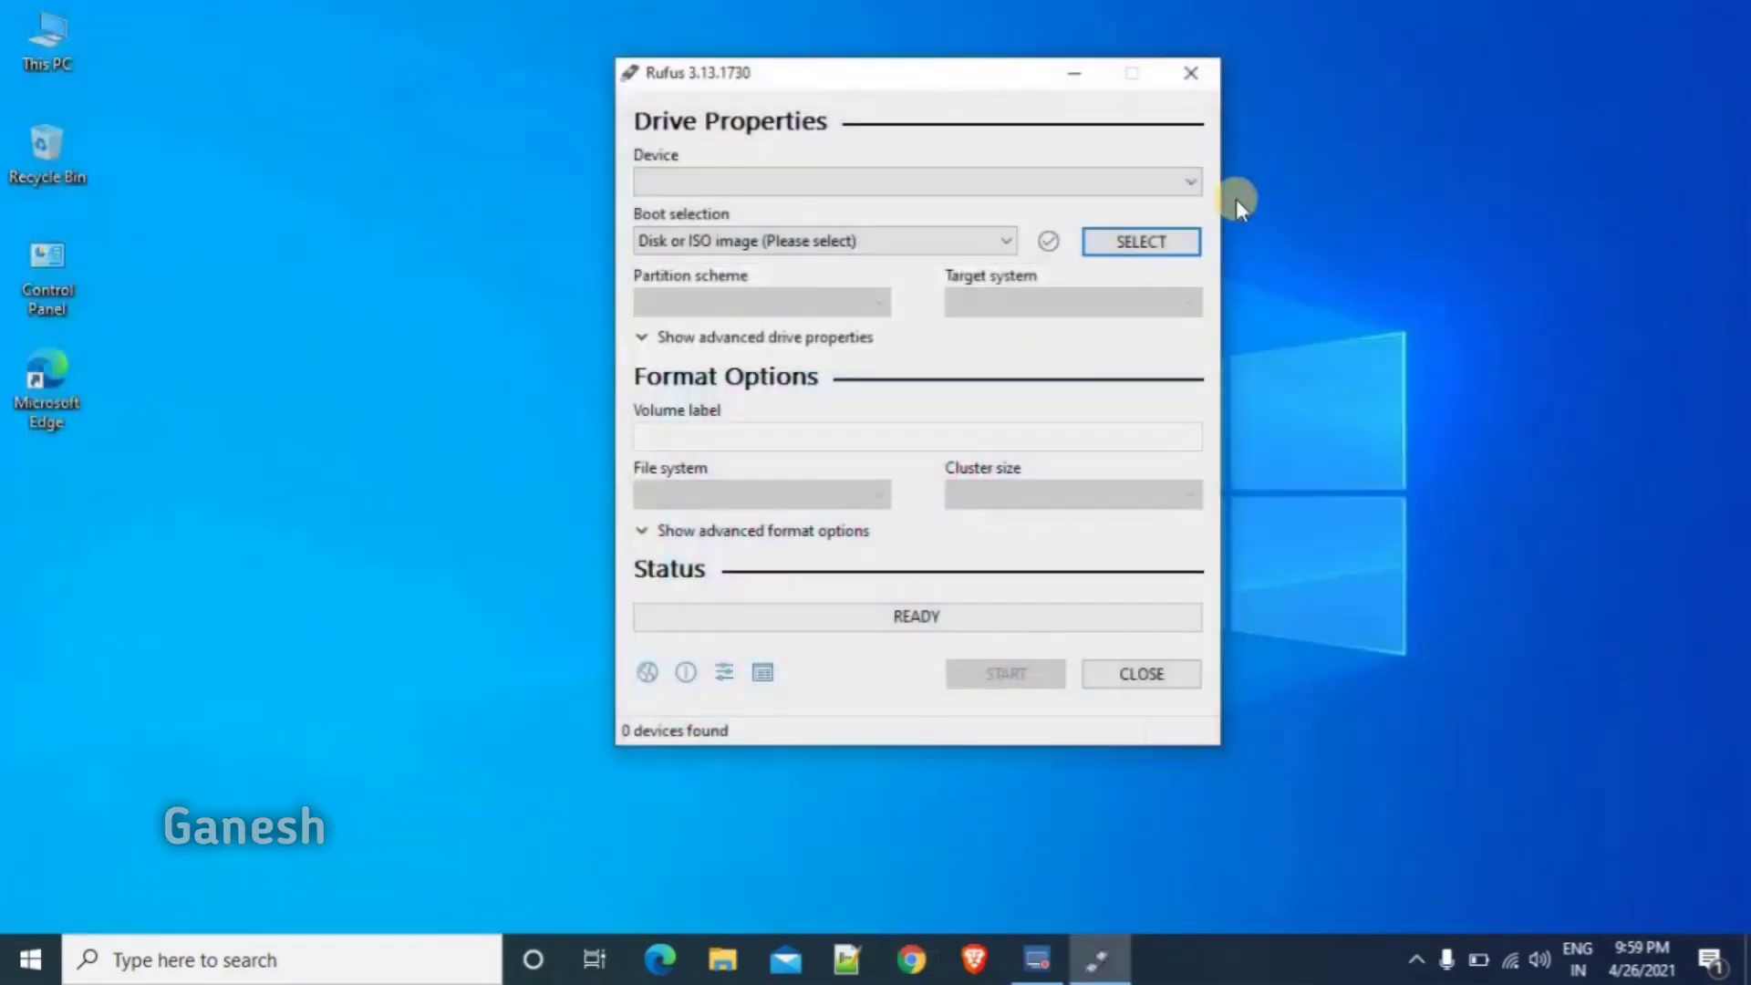
pyautogui.moveTo(828, 78); pyautogui.dragTo(798, 140)
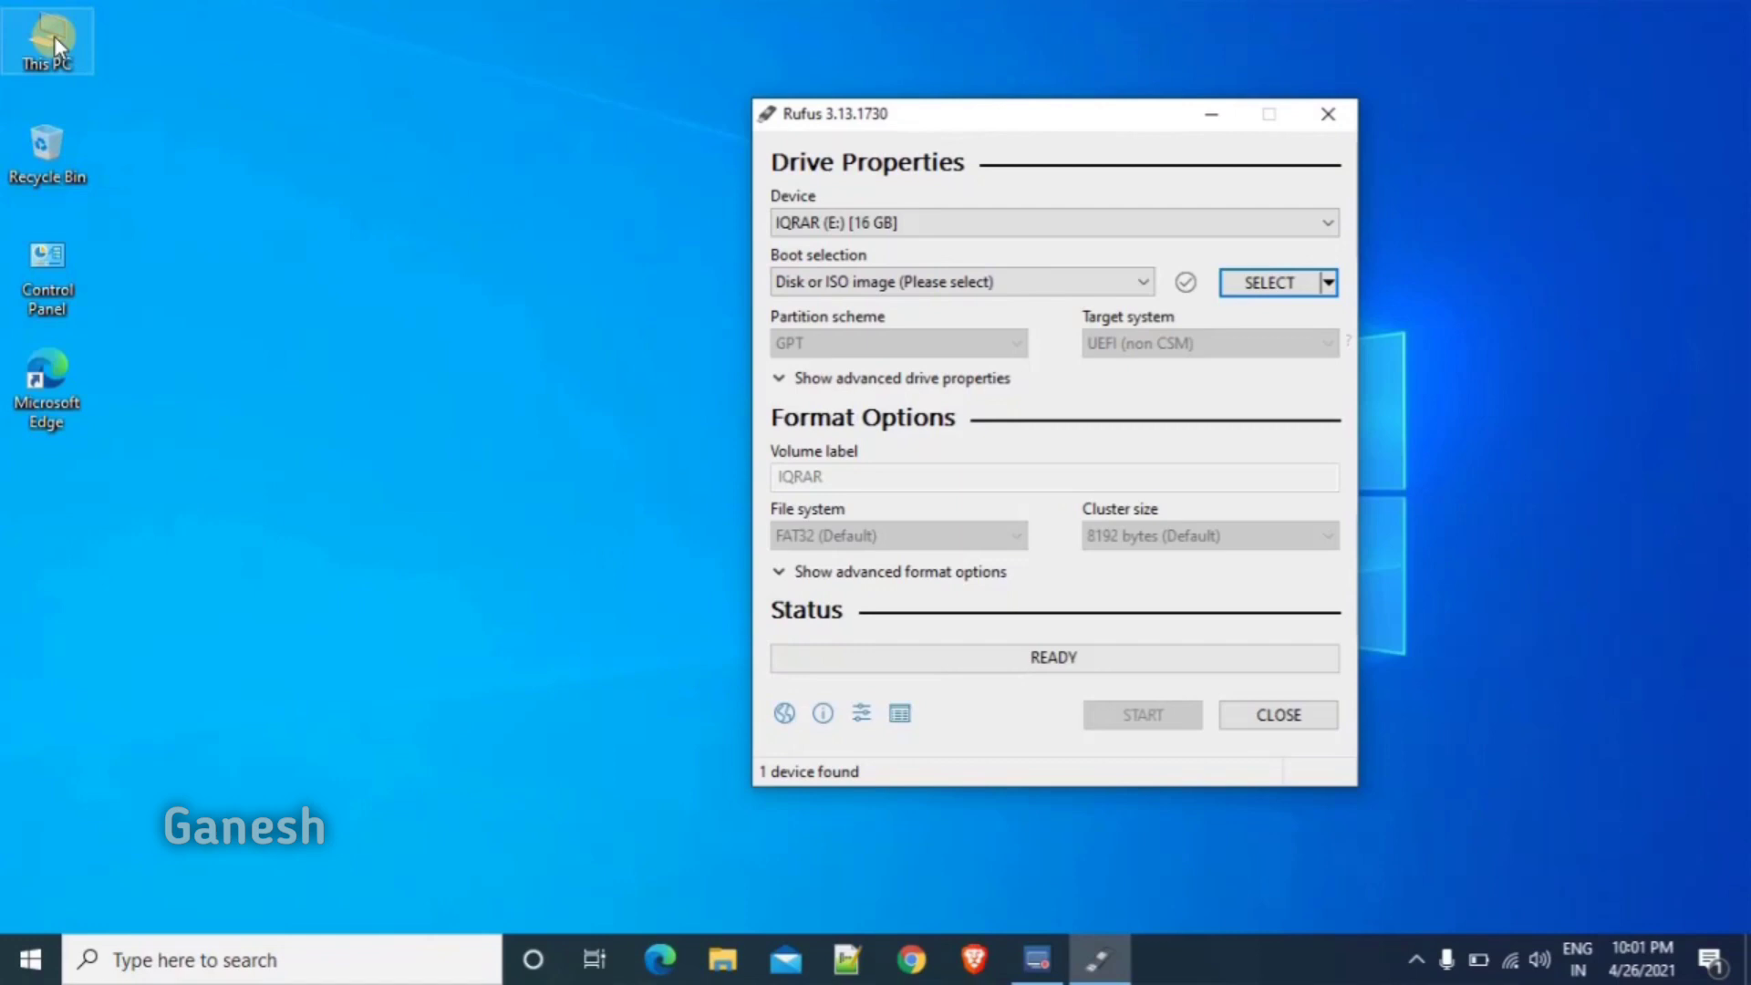
pyautogui.click(53, 35)
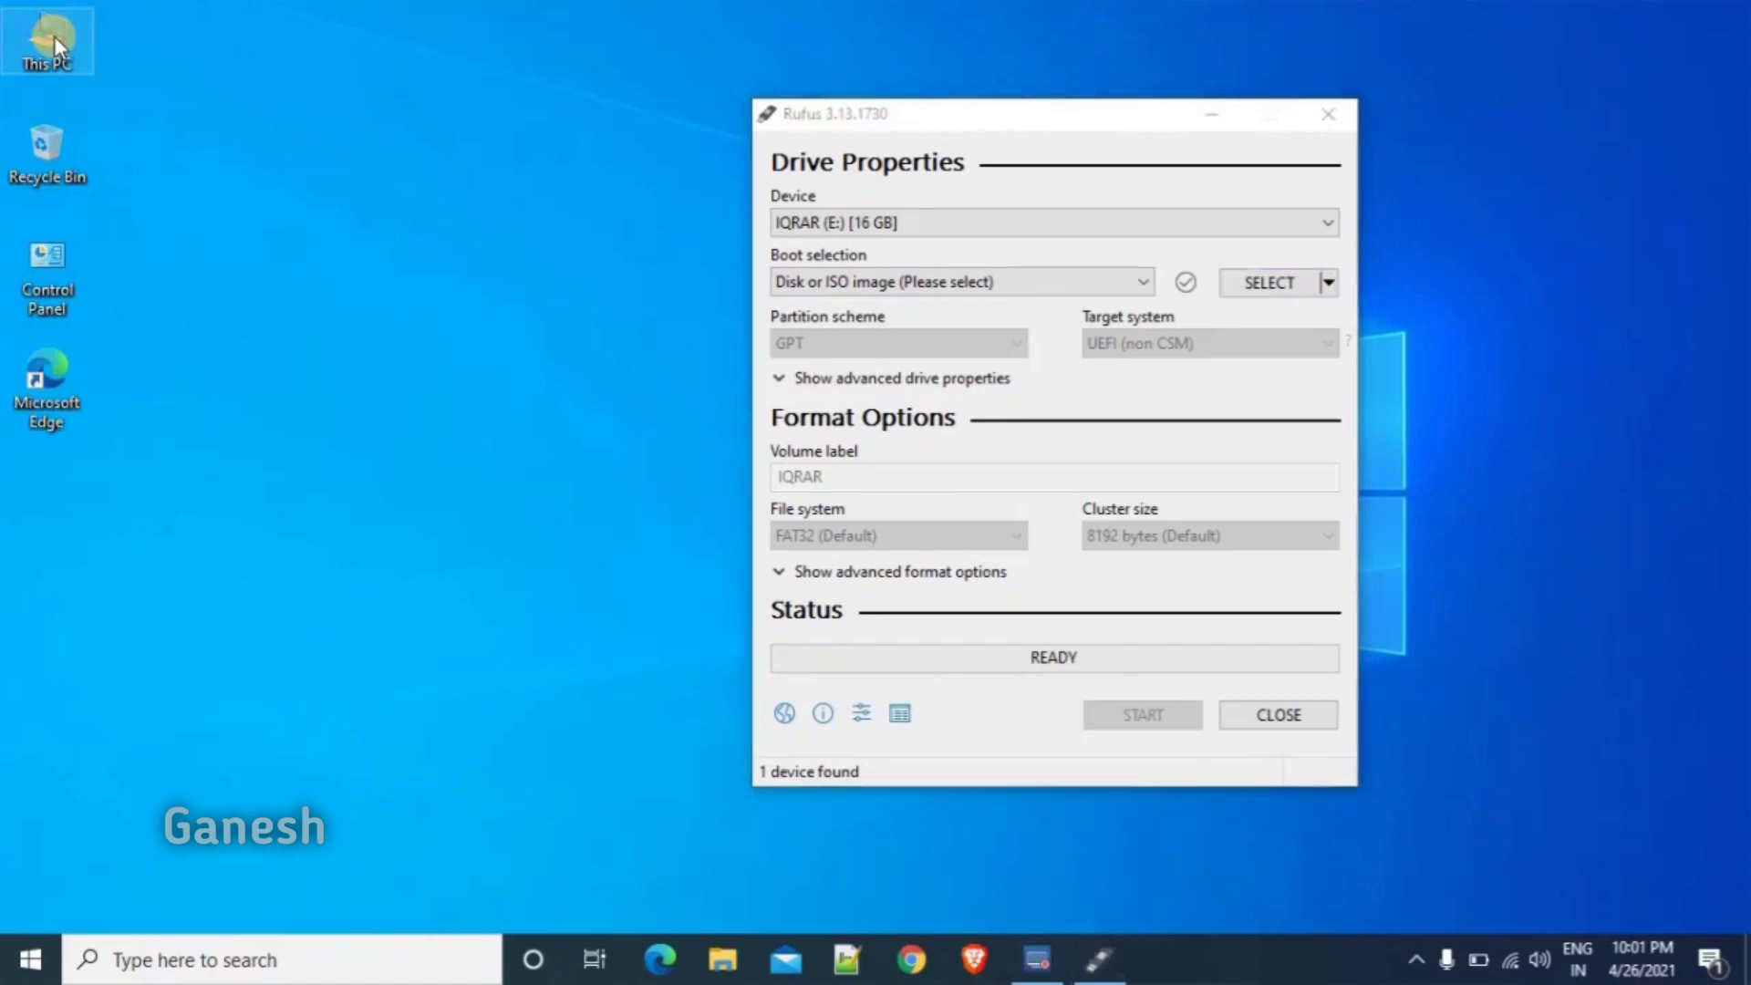
pyautogui.doubleClick(53, 36)
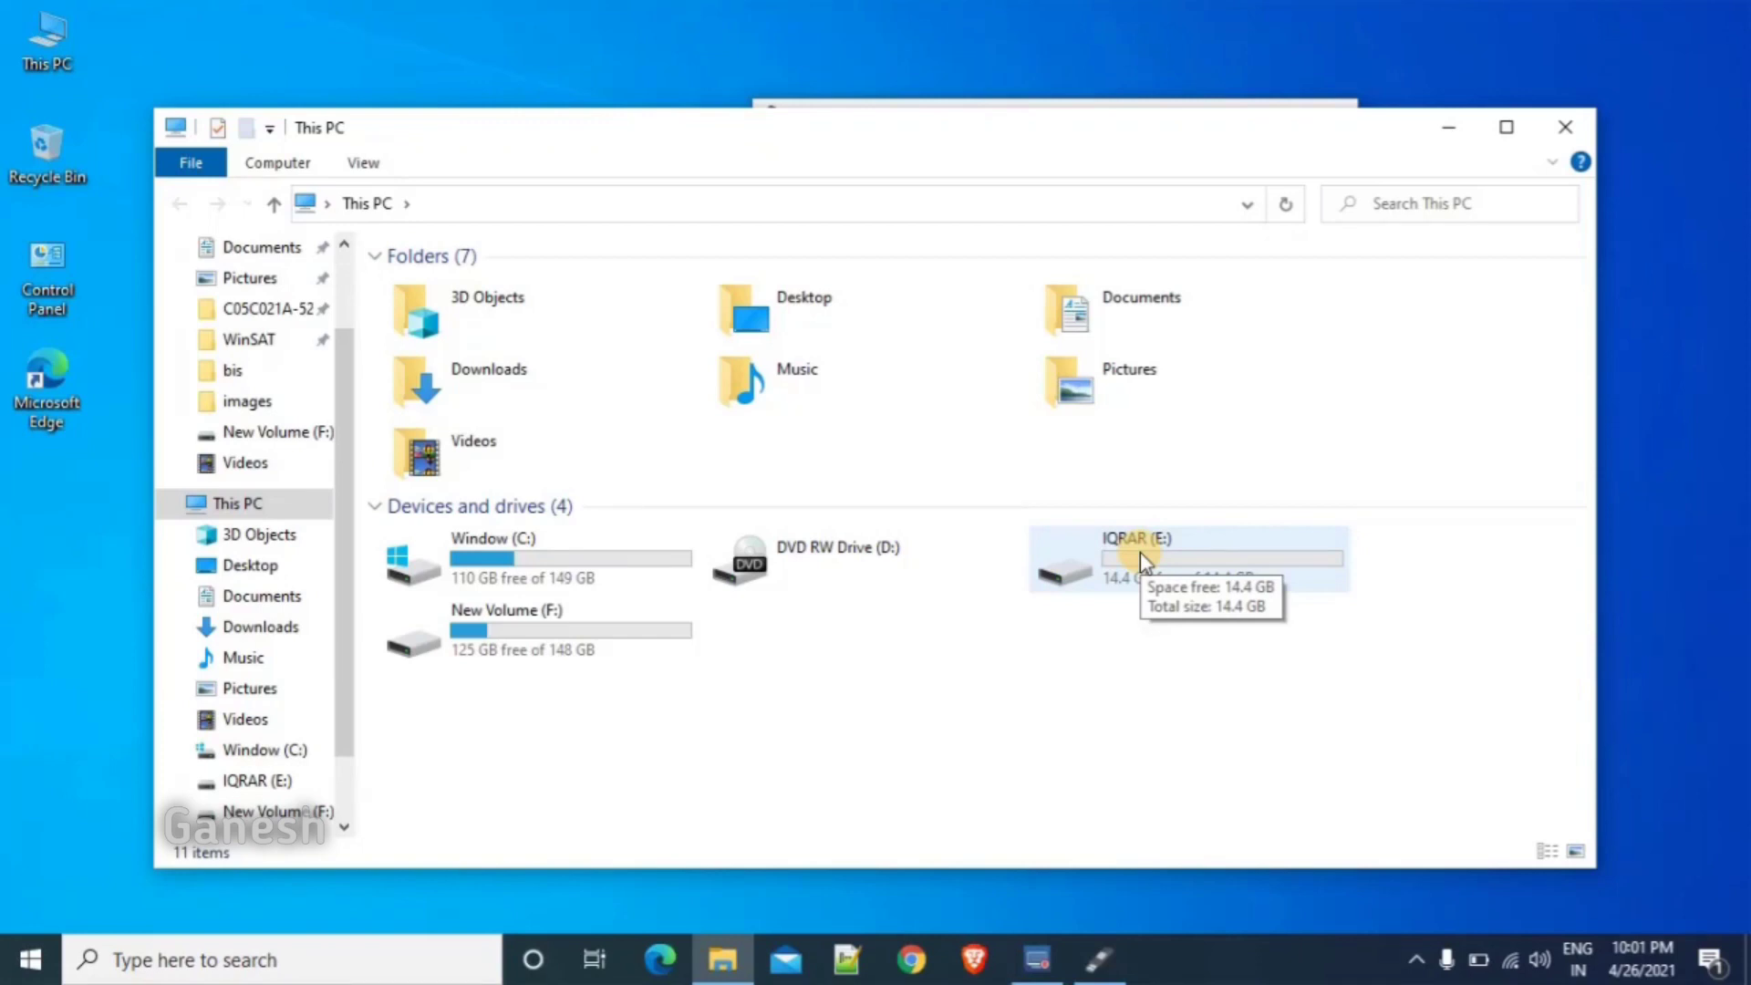
pyautogui.click(1567, 121)
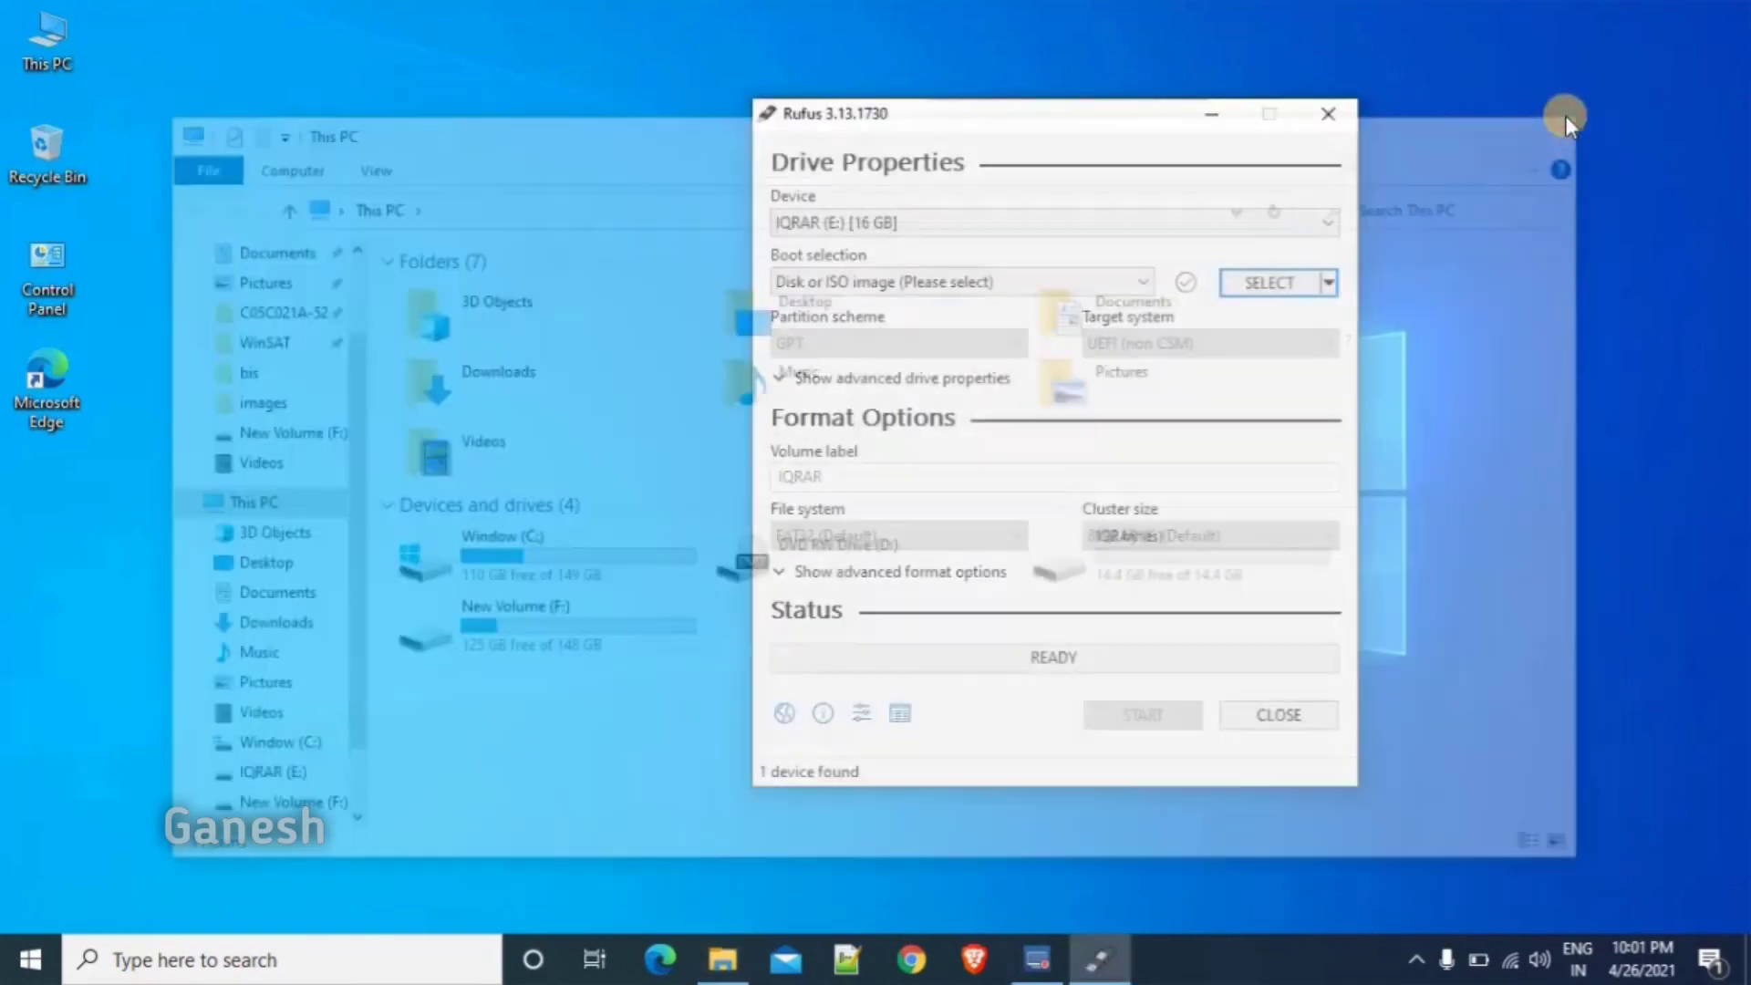
# - Select the 16 GB USB drive (E:) as the device for the bootable media
pyautogui.click(1054, 224)
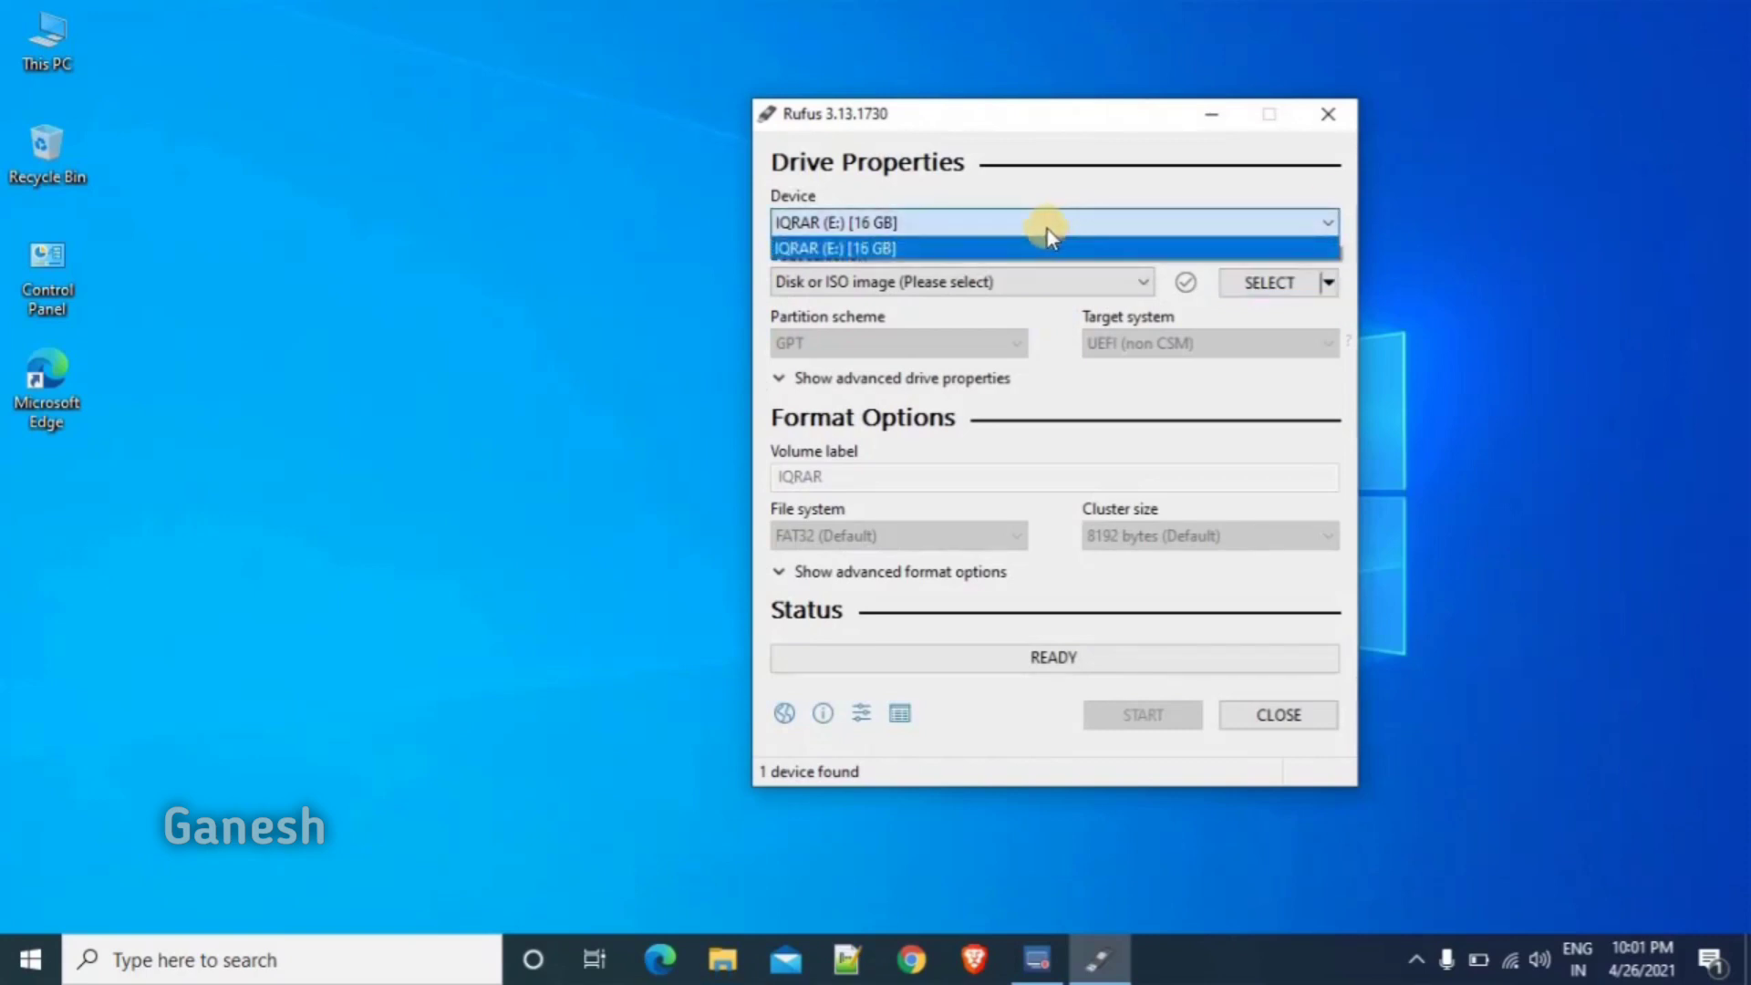
pyautogui.click(1048, 228)
pyautogui.click(1000, 222)
pyautogui.click(1000, 223)
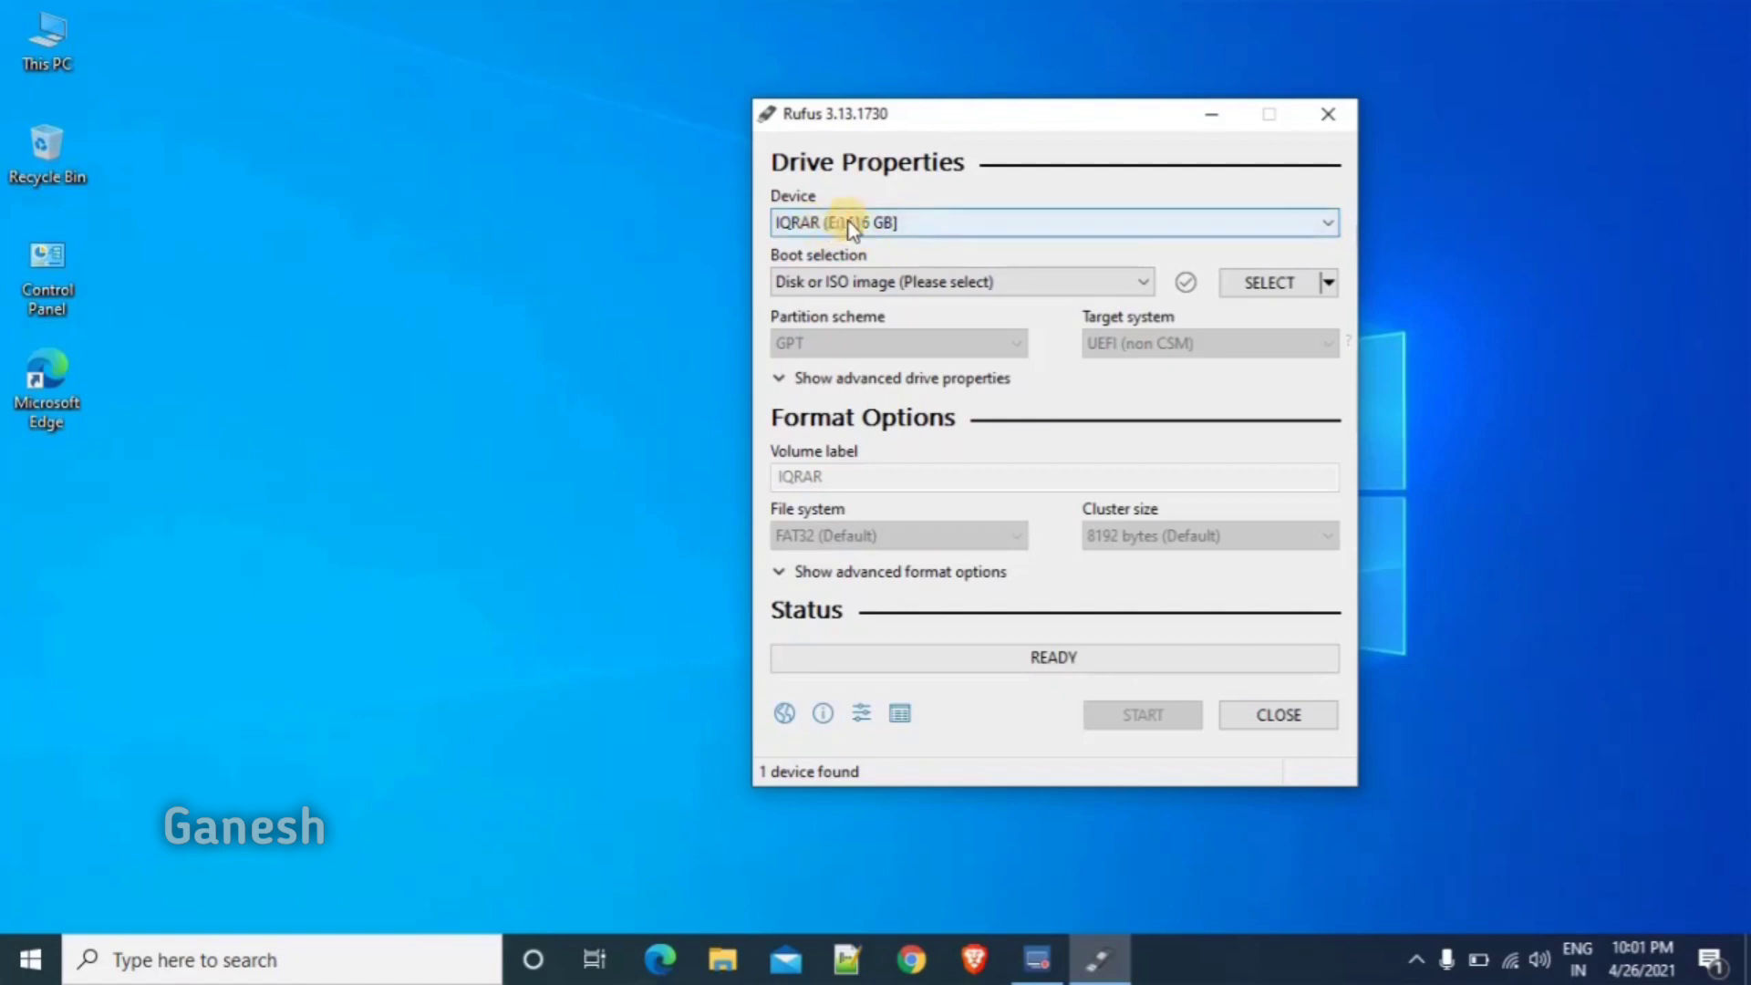
# - Load the window10 disc image from the software folder on New Volume (F:) as the boot selection
pyautogui.click(1263, 286)
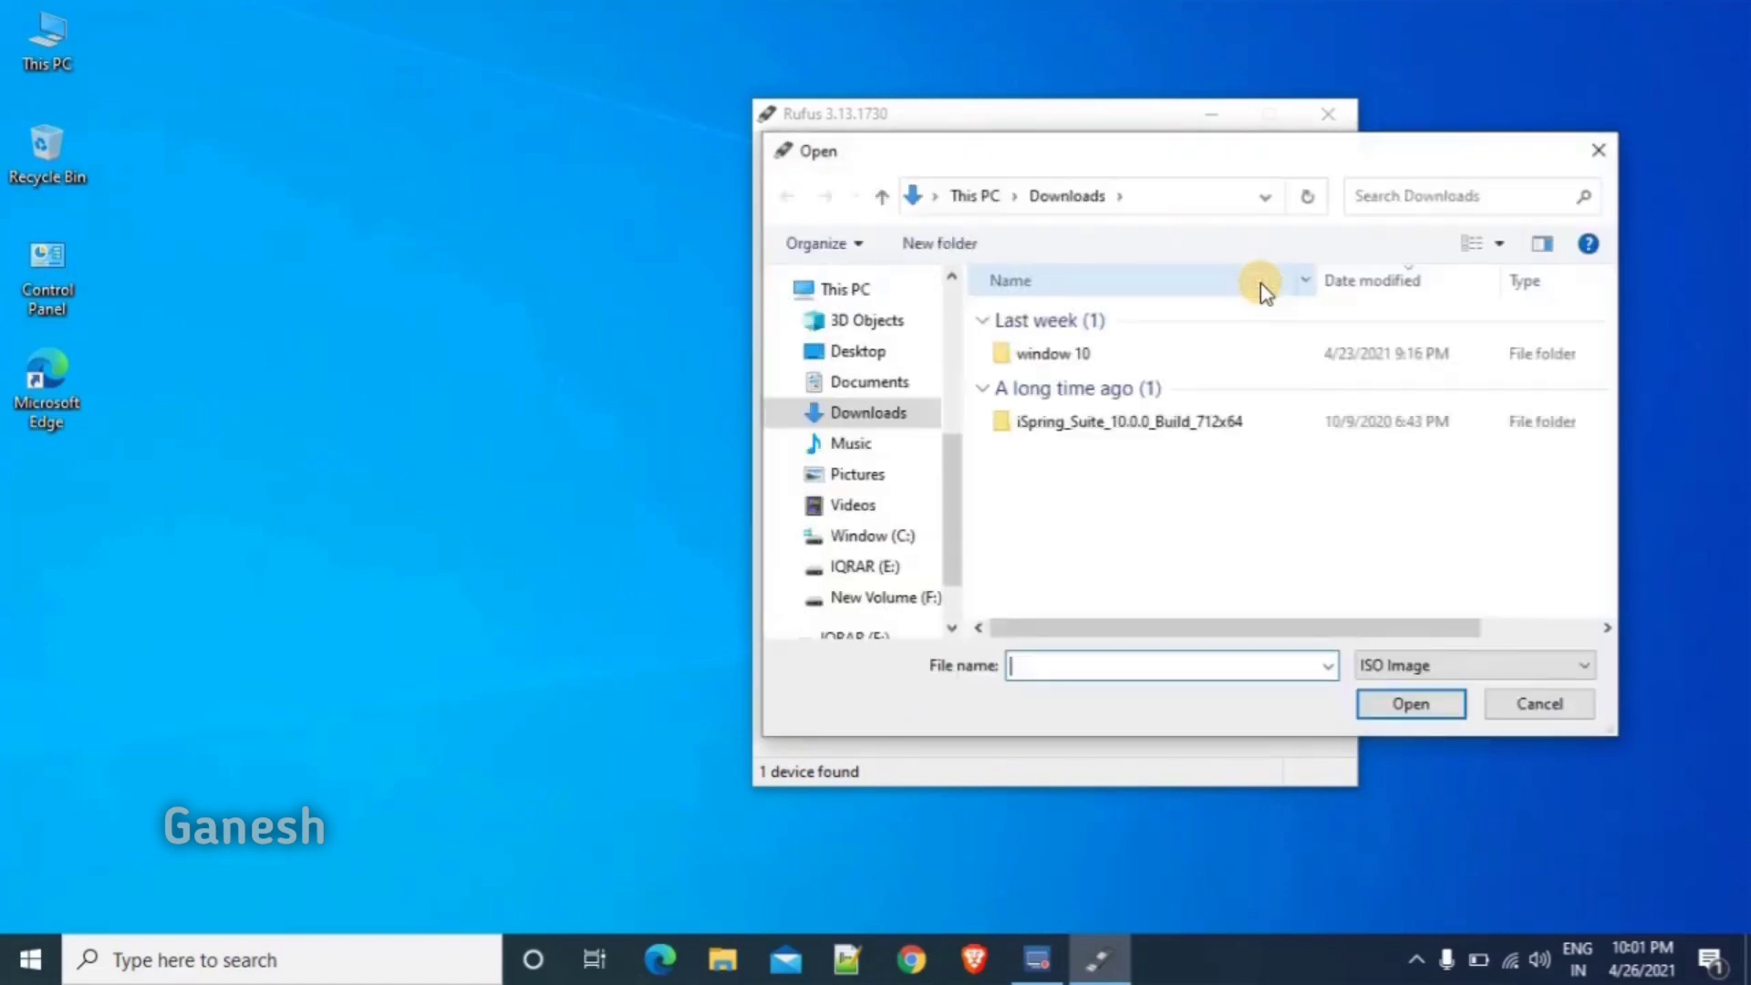
pyautogui.moveTo(954, 497); pyautogui.dragTo(954, 539)
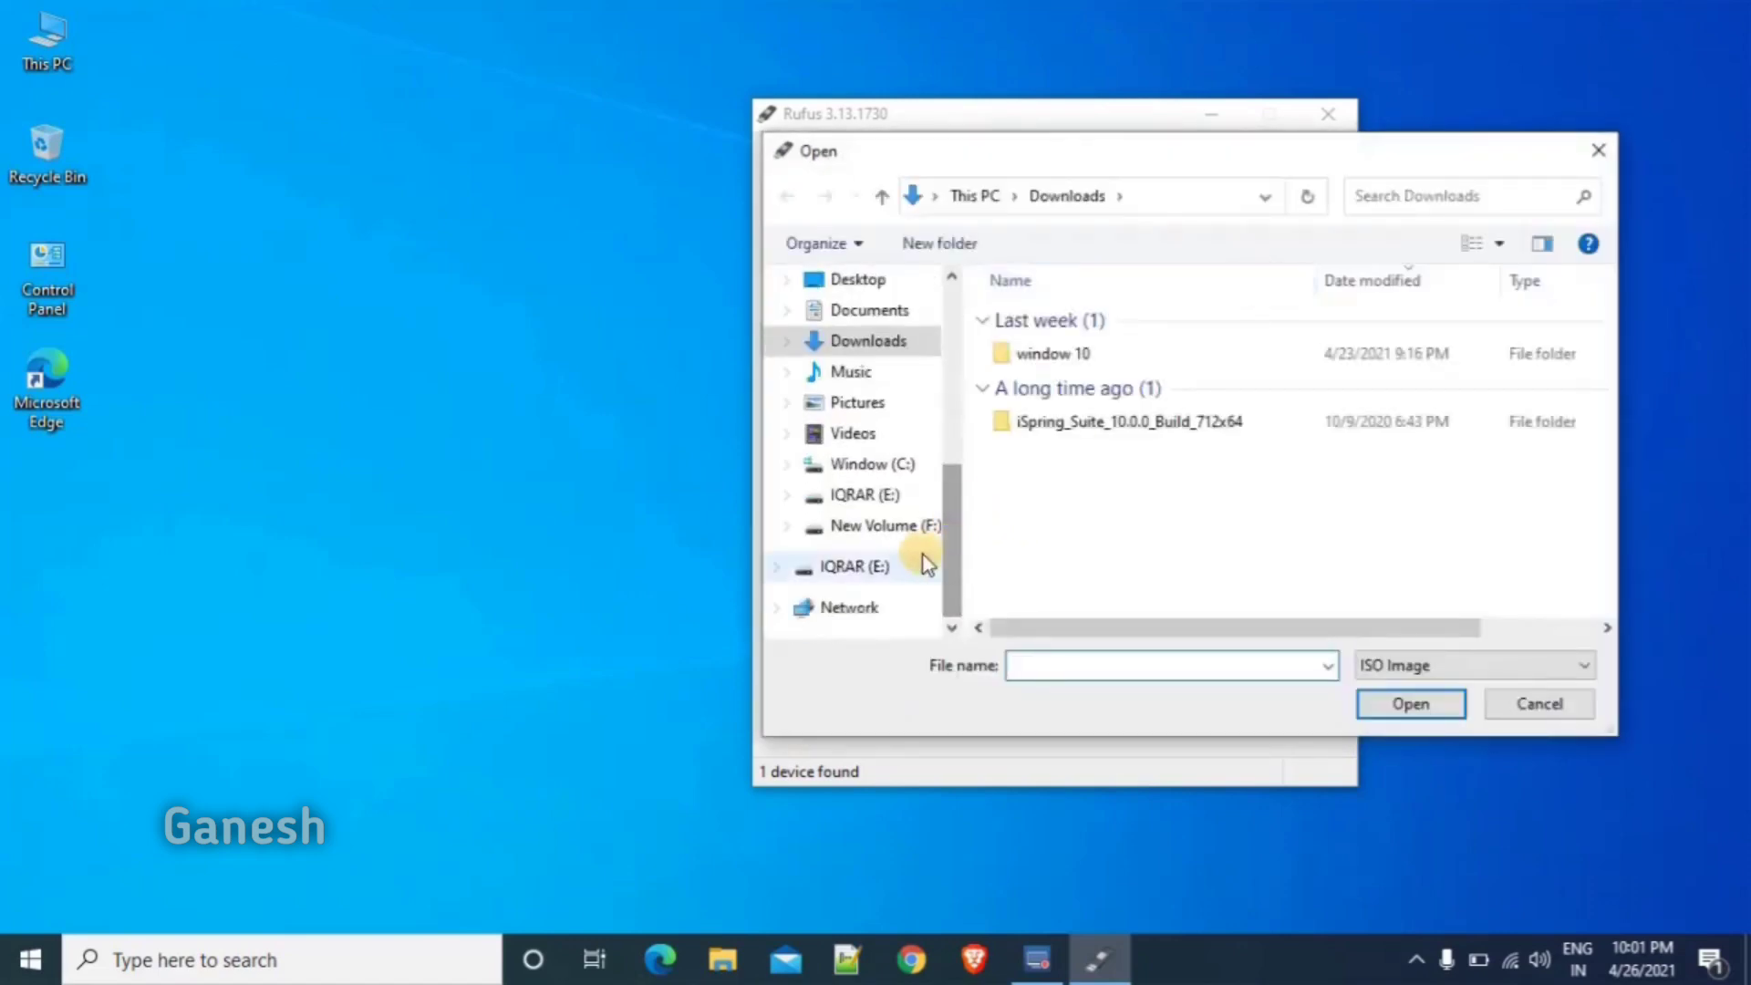
pyautogui.click(883, 528)
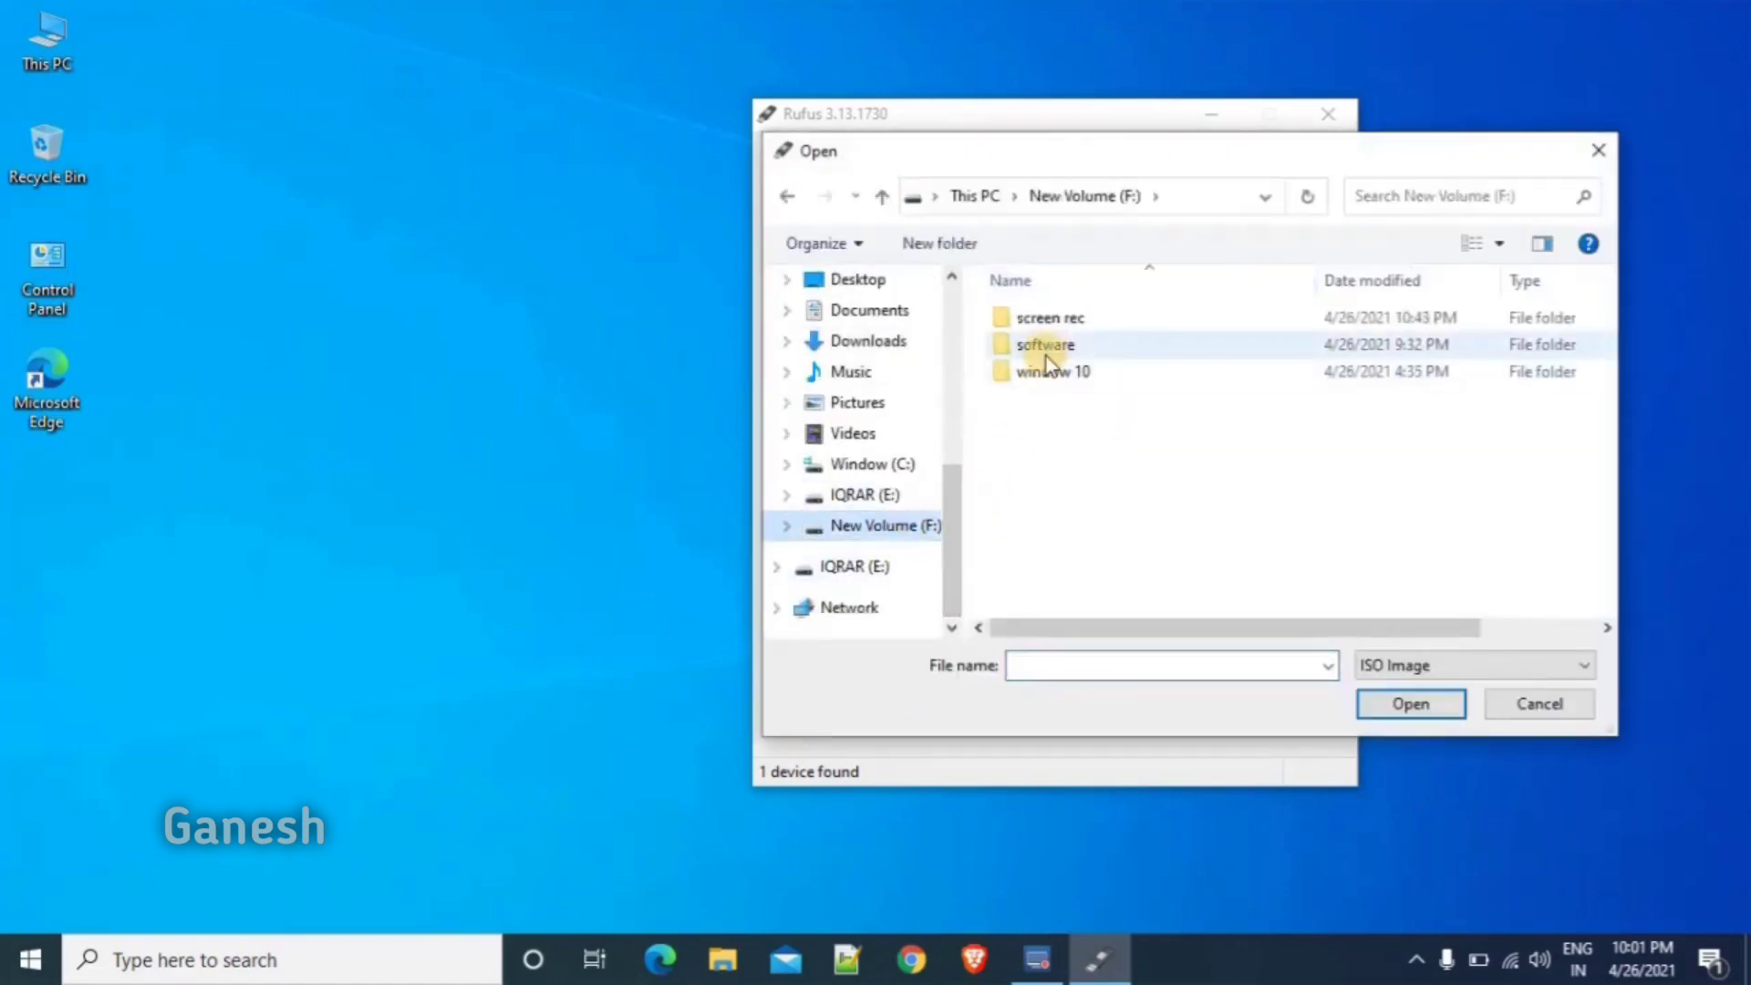
pyautogui.doubleClick(1049, 344)
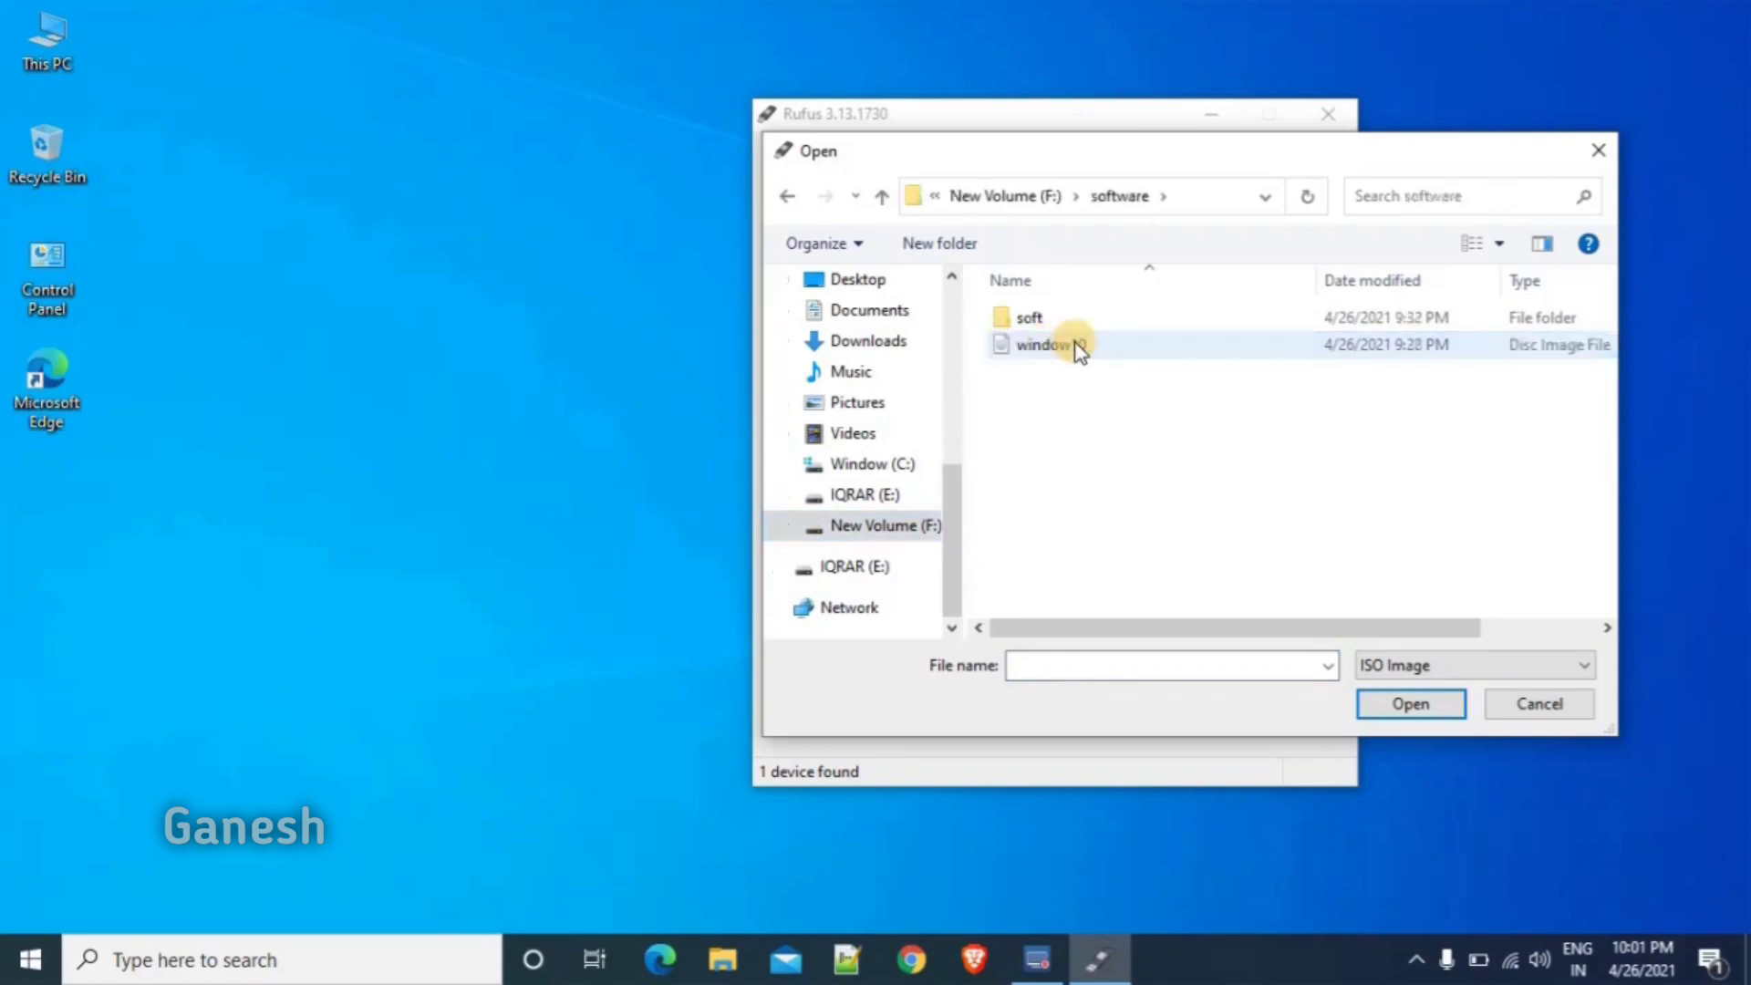
pyautogui.click(1079, 351)
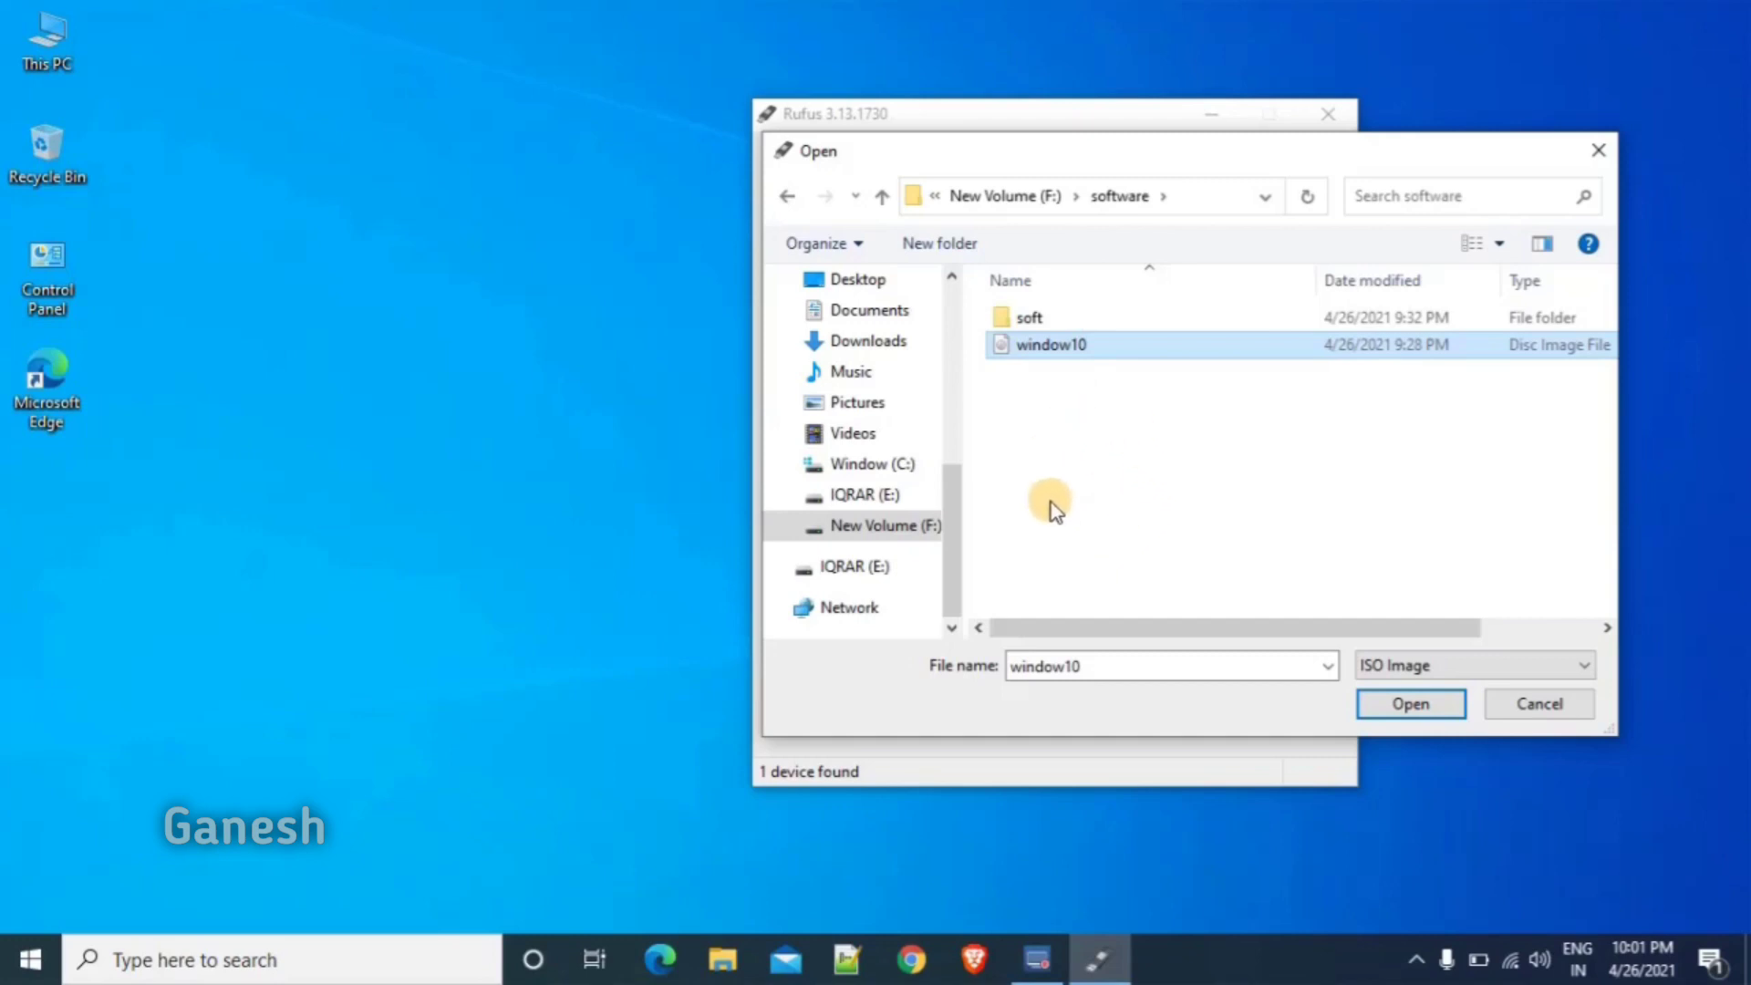
pyautogui.click(1393, 703)
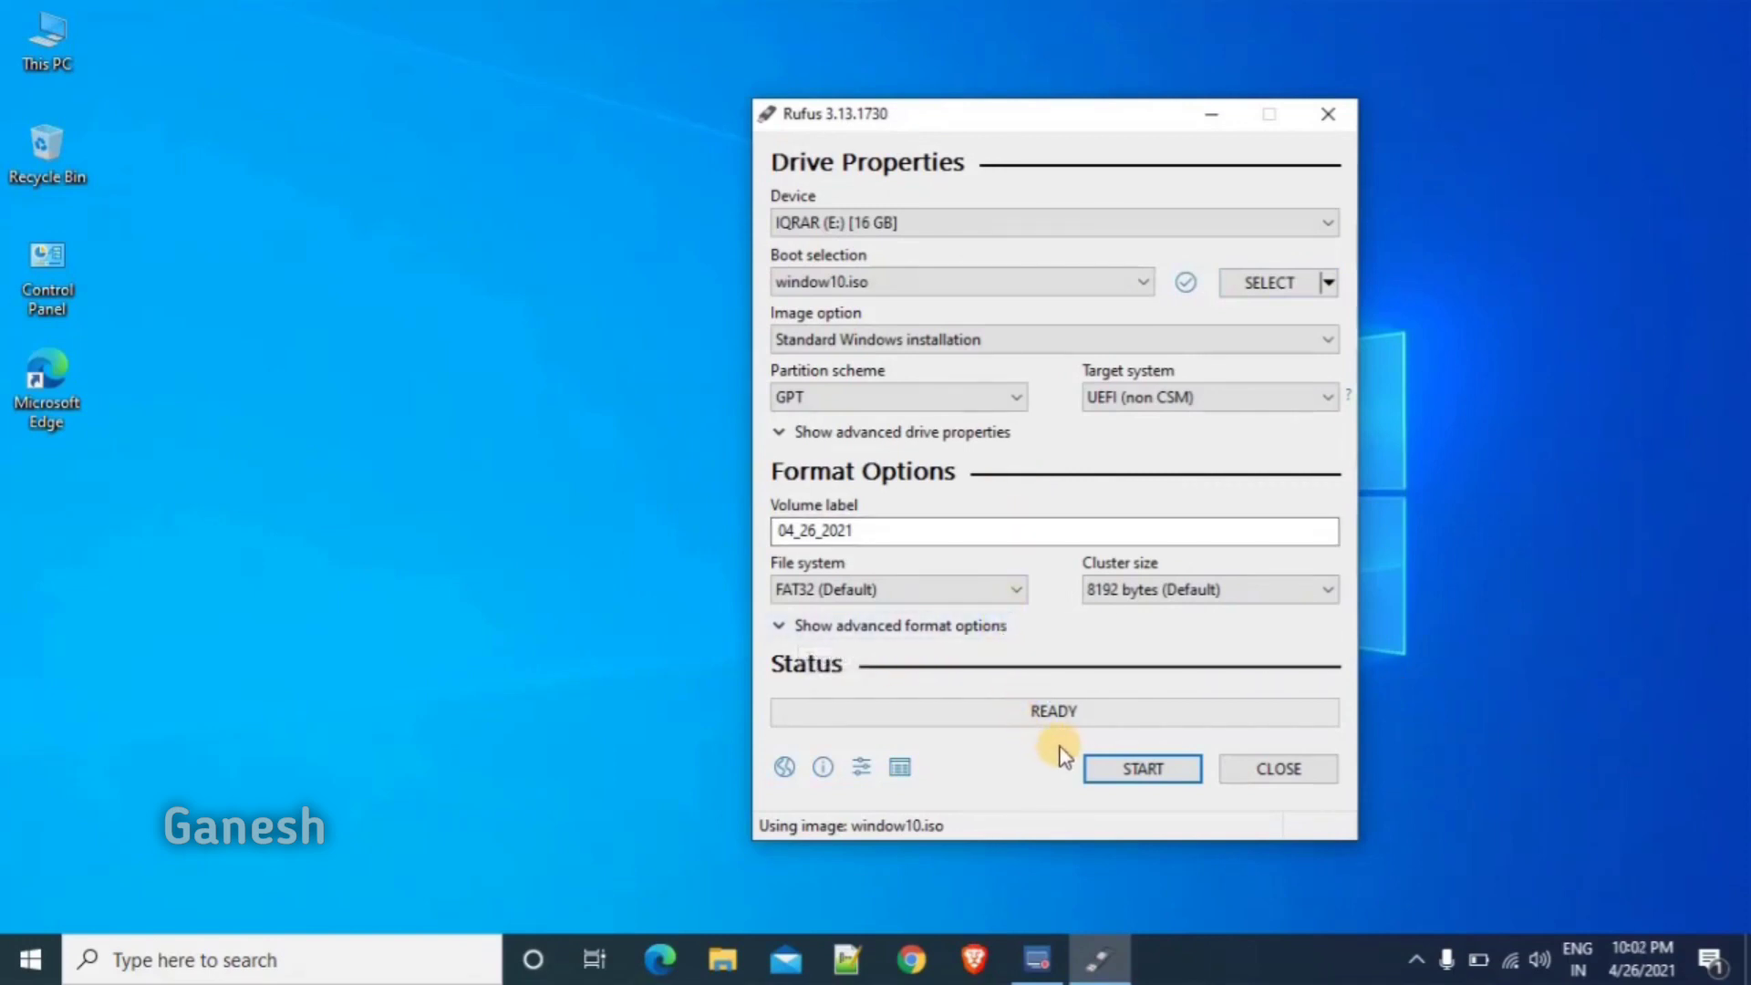
# - Write the window10.iso image to the USB drive, accept erasing all its data, and close Rufus when the drive is ready
pyautogui.click(1129, 773)
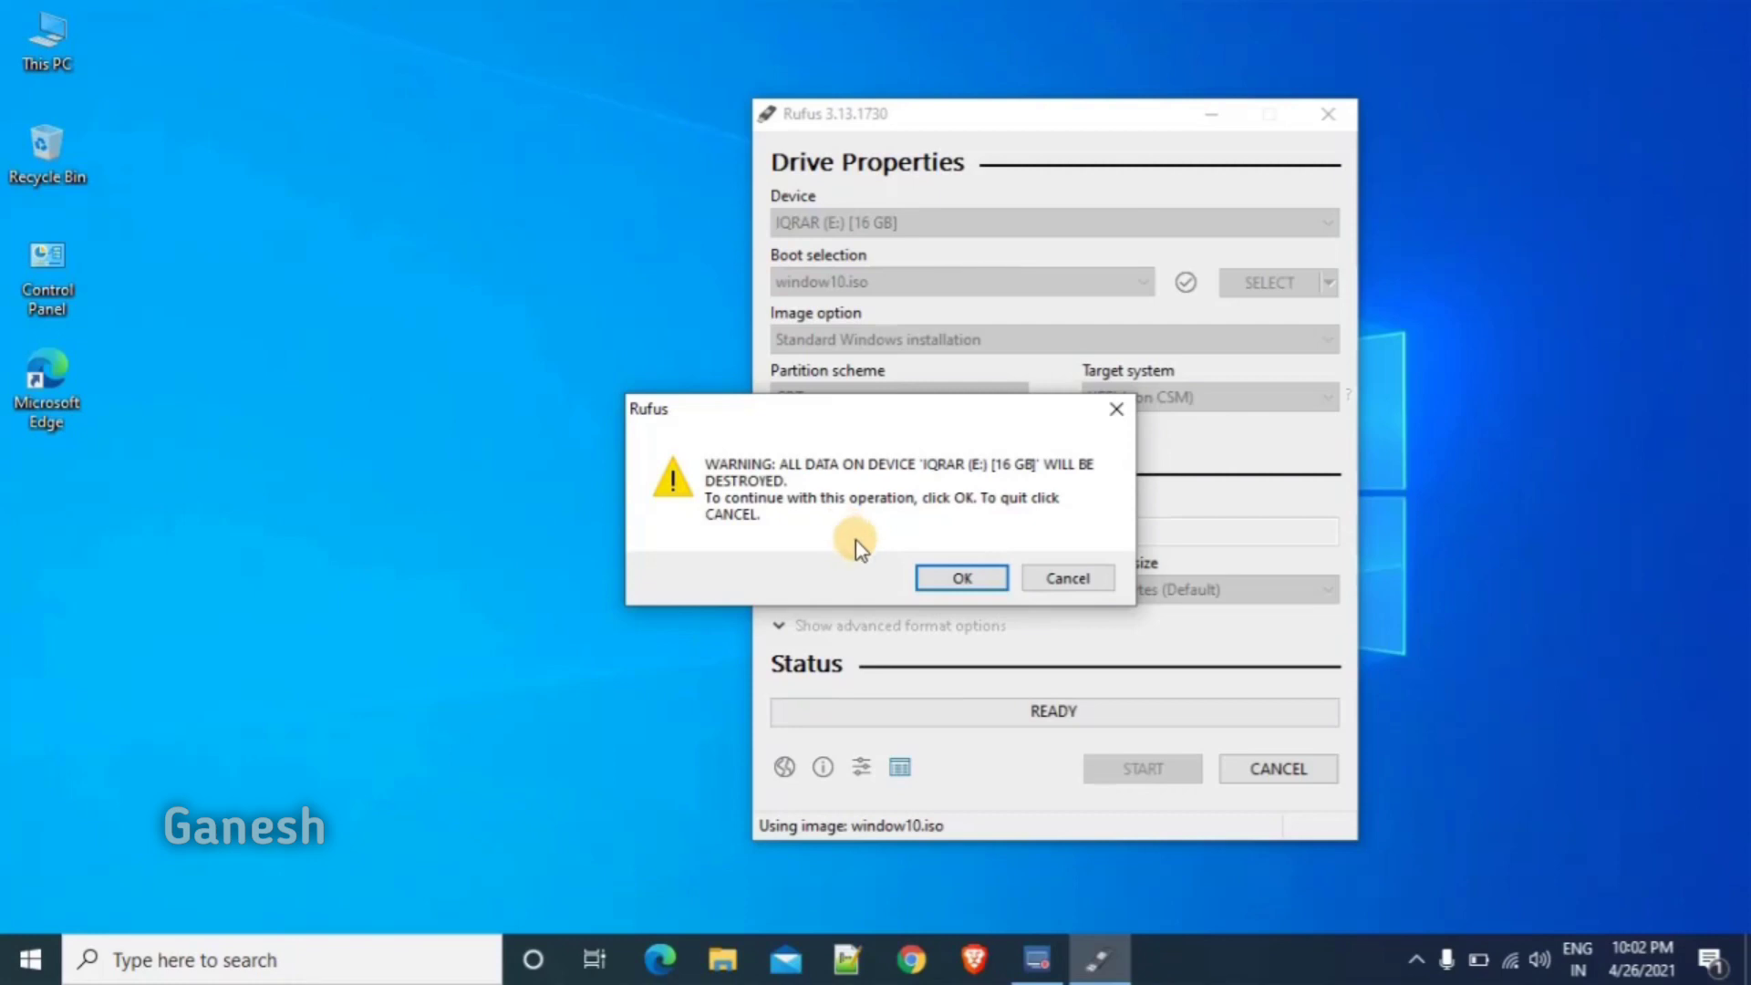
pyautogui.click(944, 577)
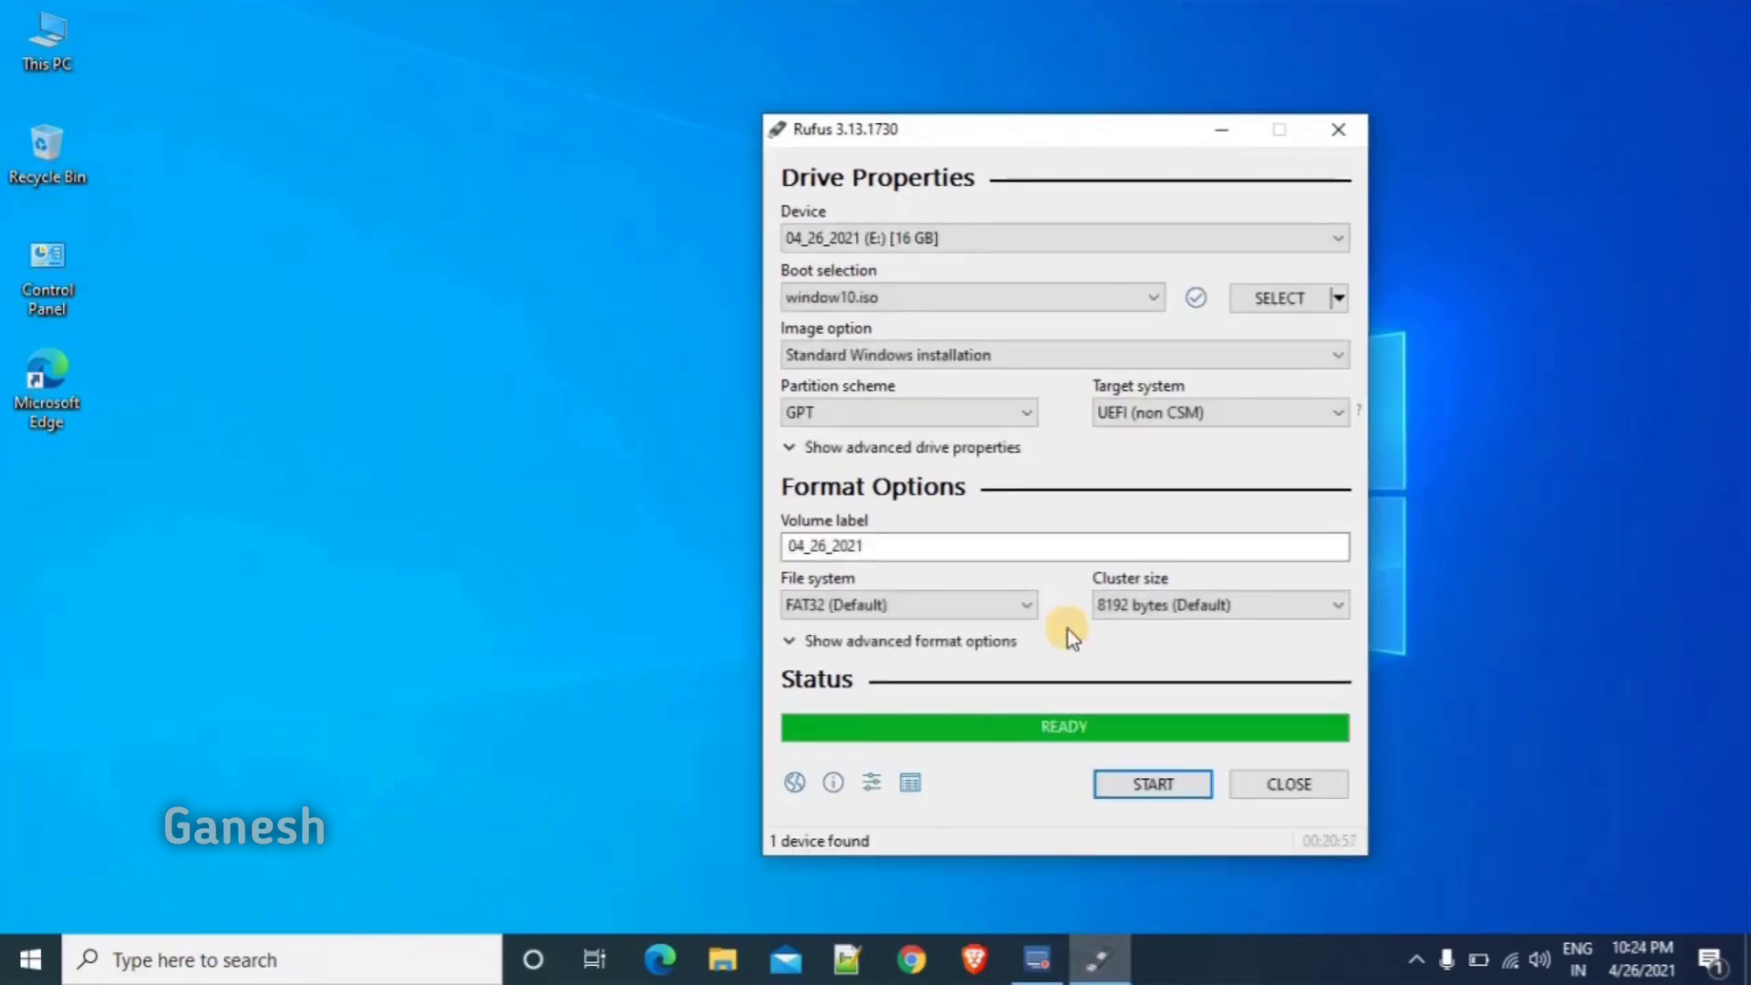
pyautogui.click(1279, 786)
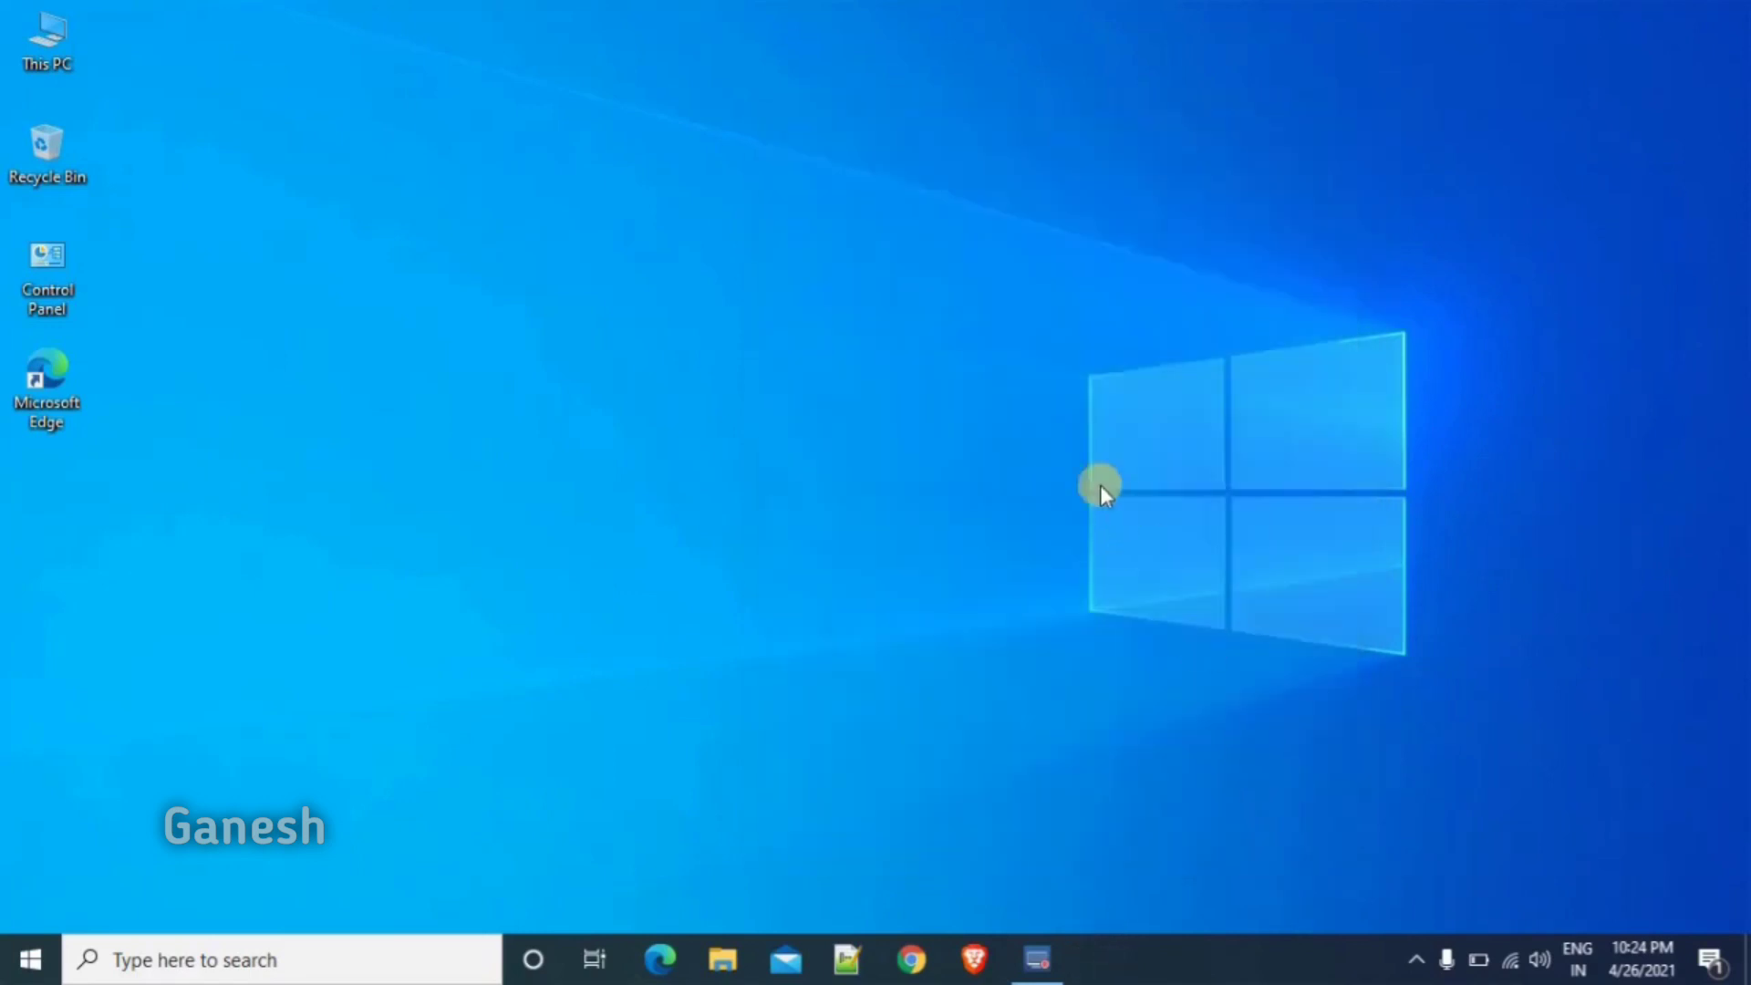
# - Open This PC in File Explorer and eject the 04_26_2021 (E:) USB drive
pyautogui.press('super+e')
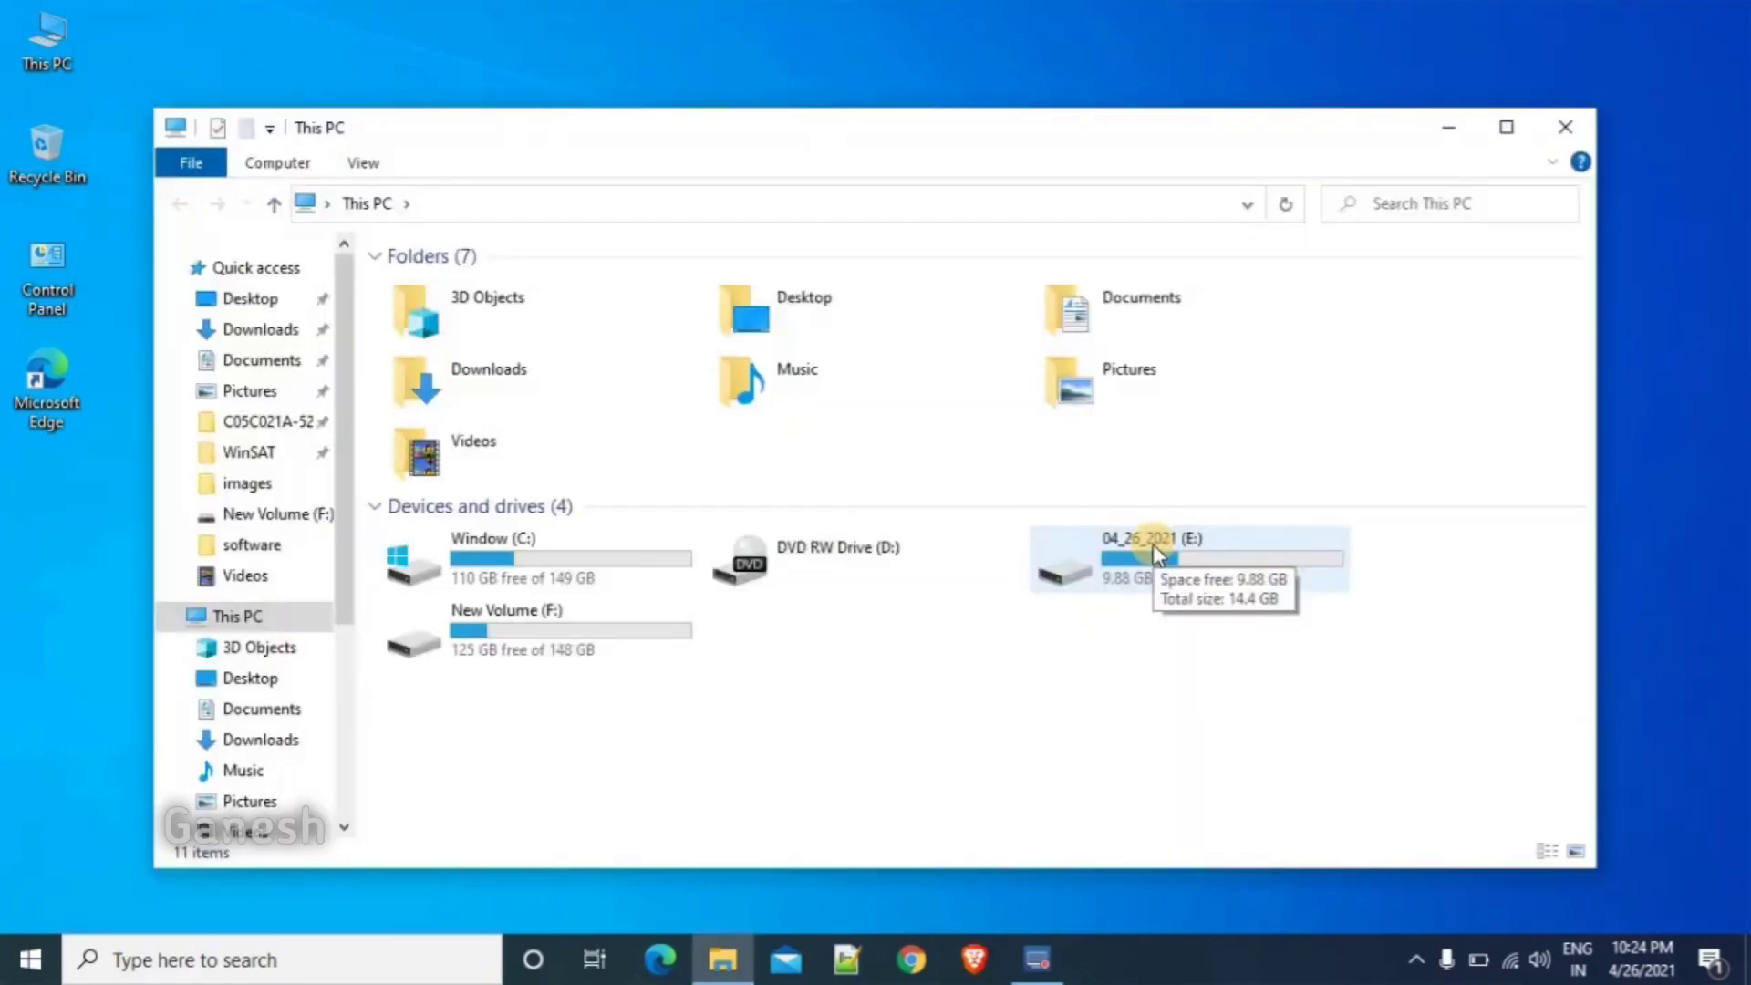
pyautogui.click(1156, 552)
pyautogui.rightClick(1153, 545)
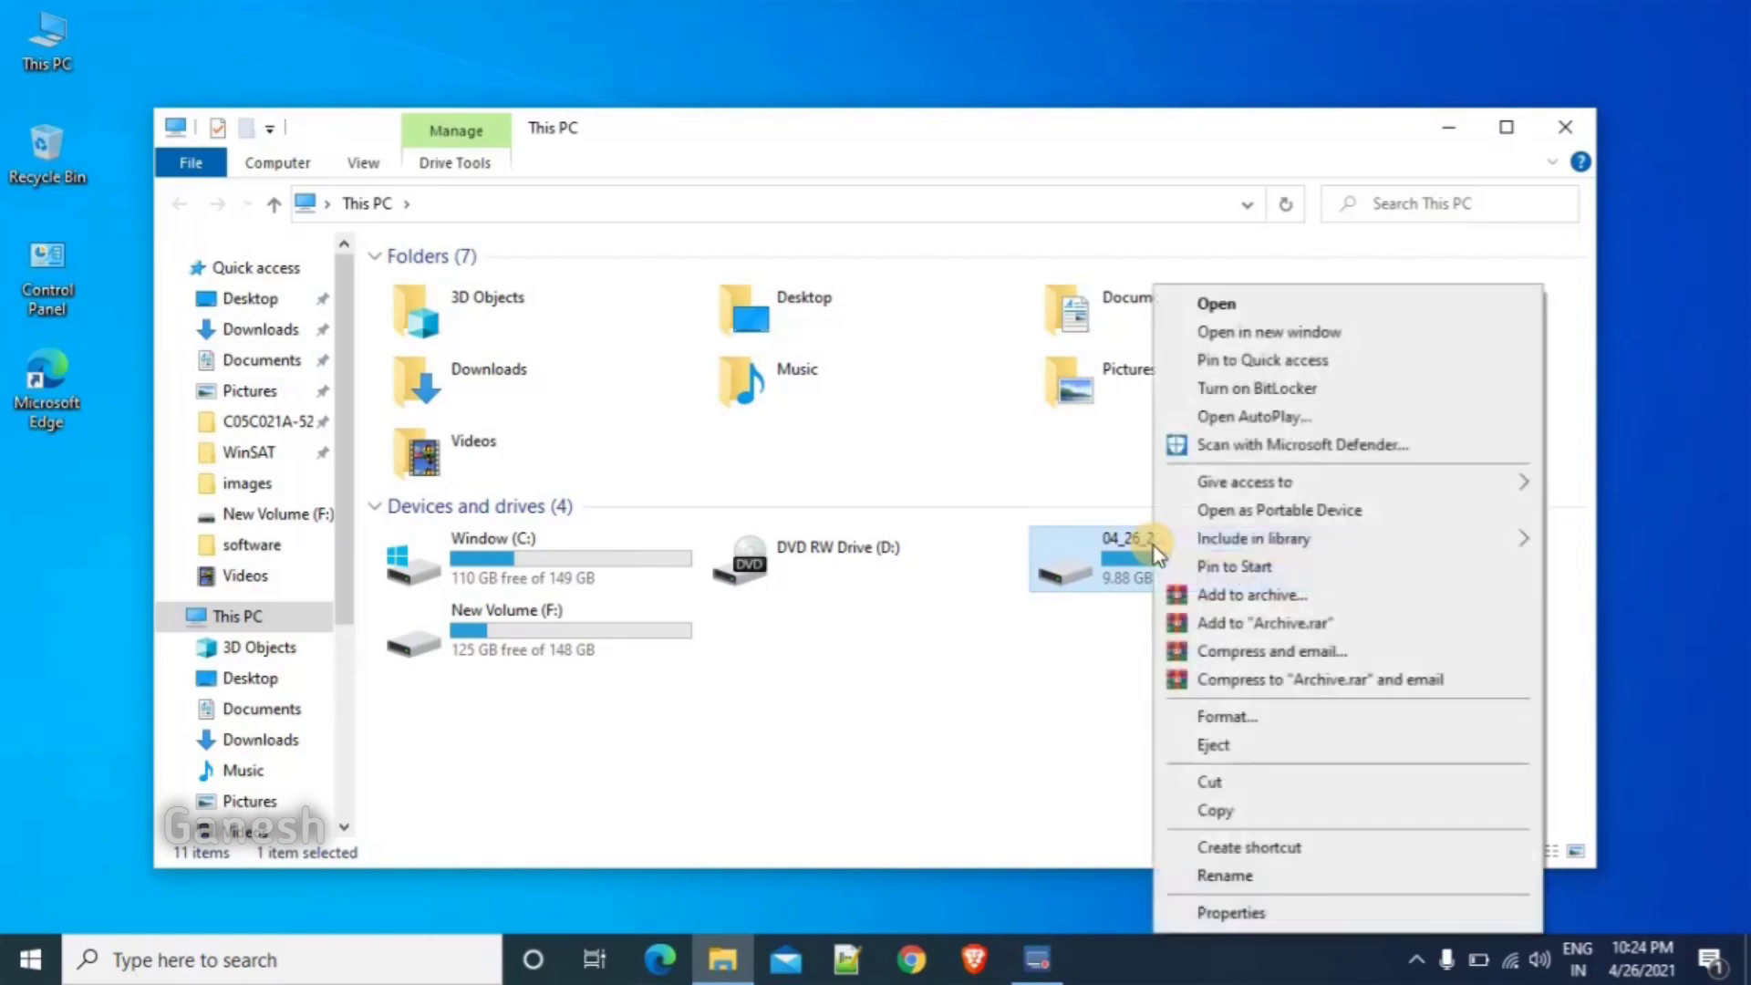
pyautogui.click(1198, 743)
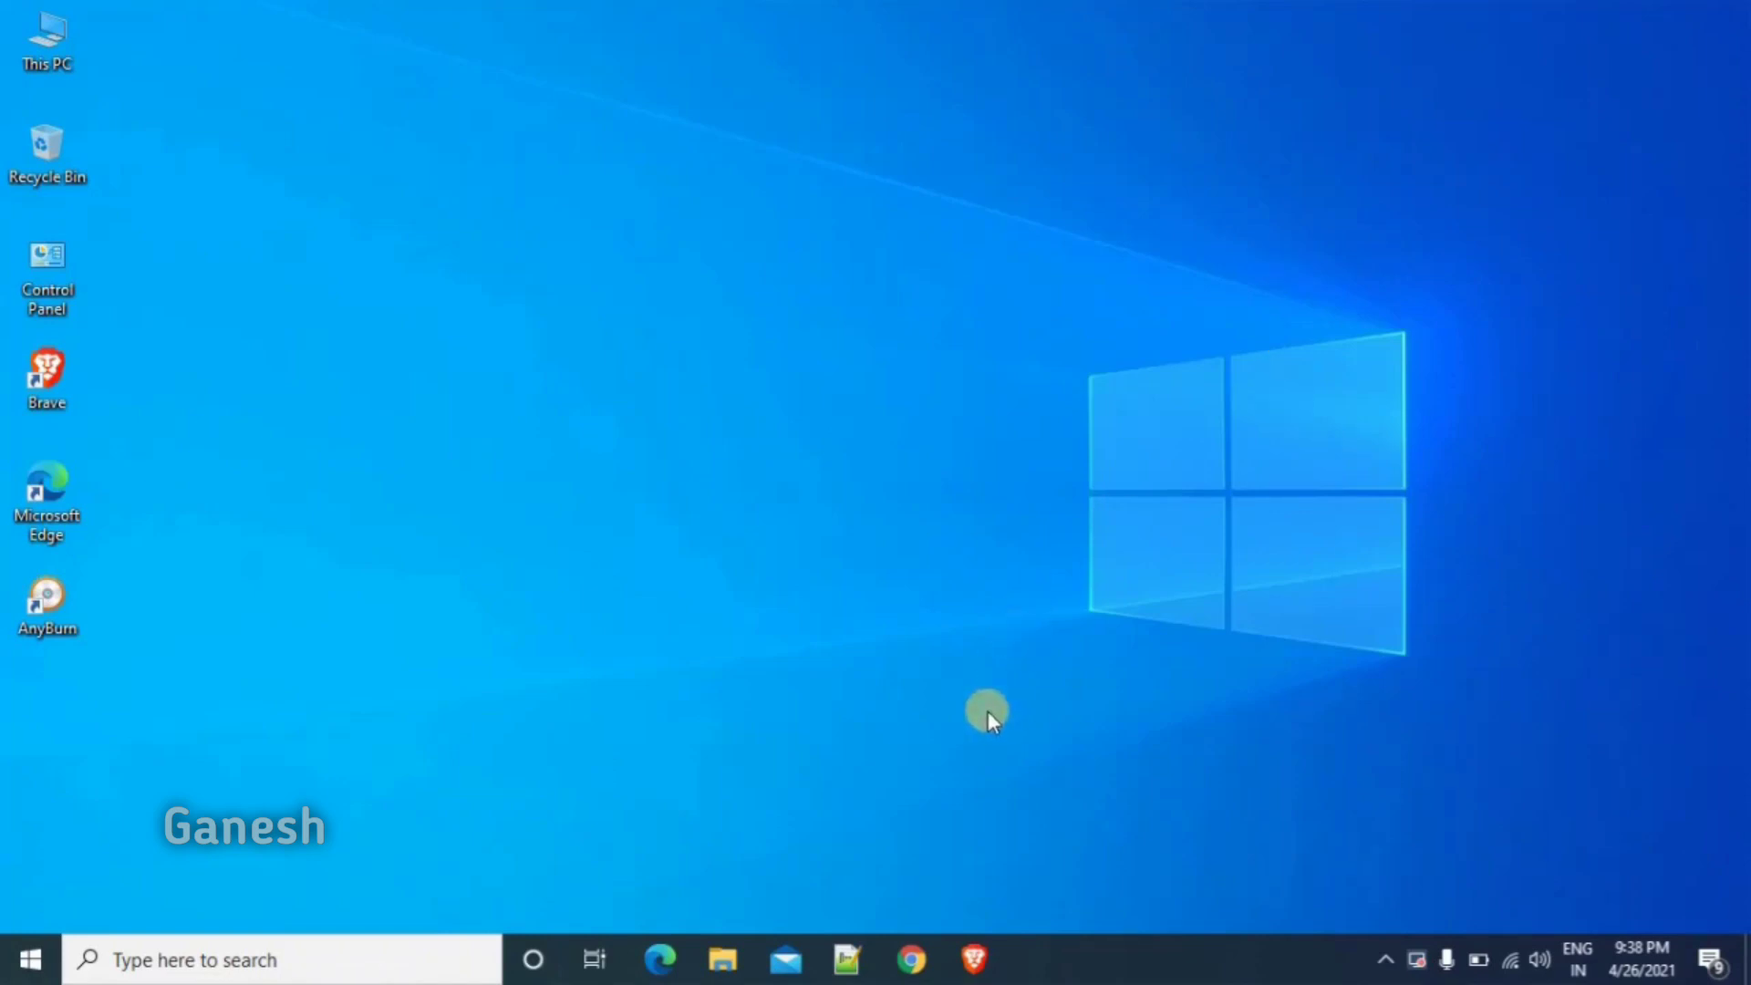
# - Switch to Chrome, search the web for "window 10" and open Microsoft's Windows 10 download page
pyautogui.click(910, 961)
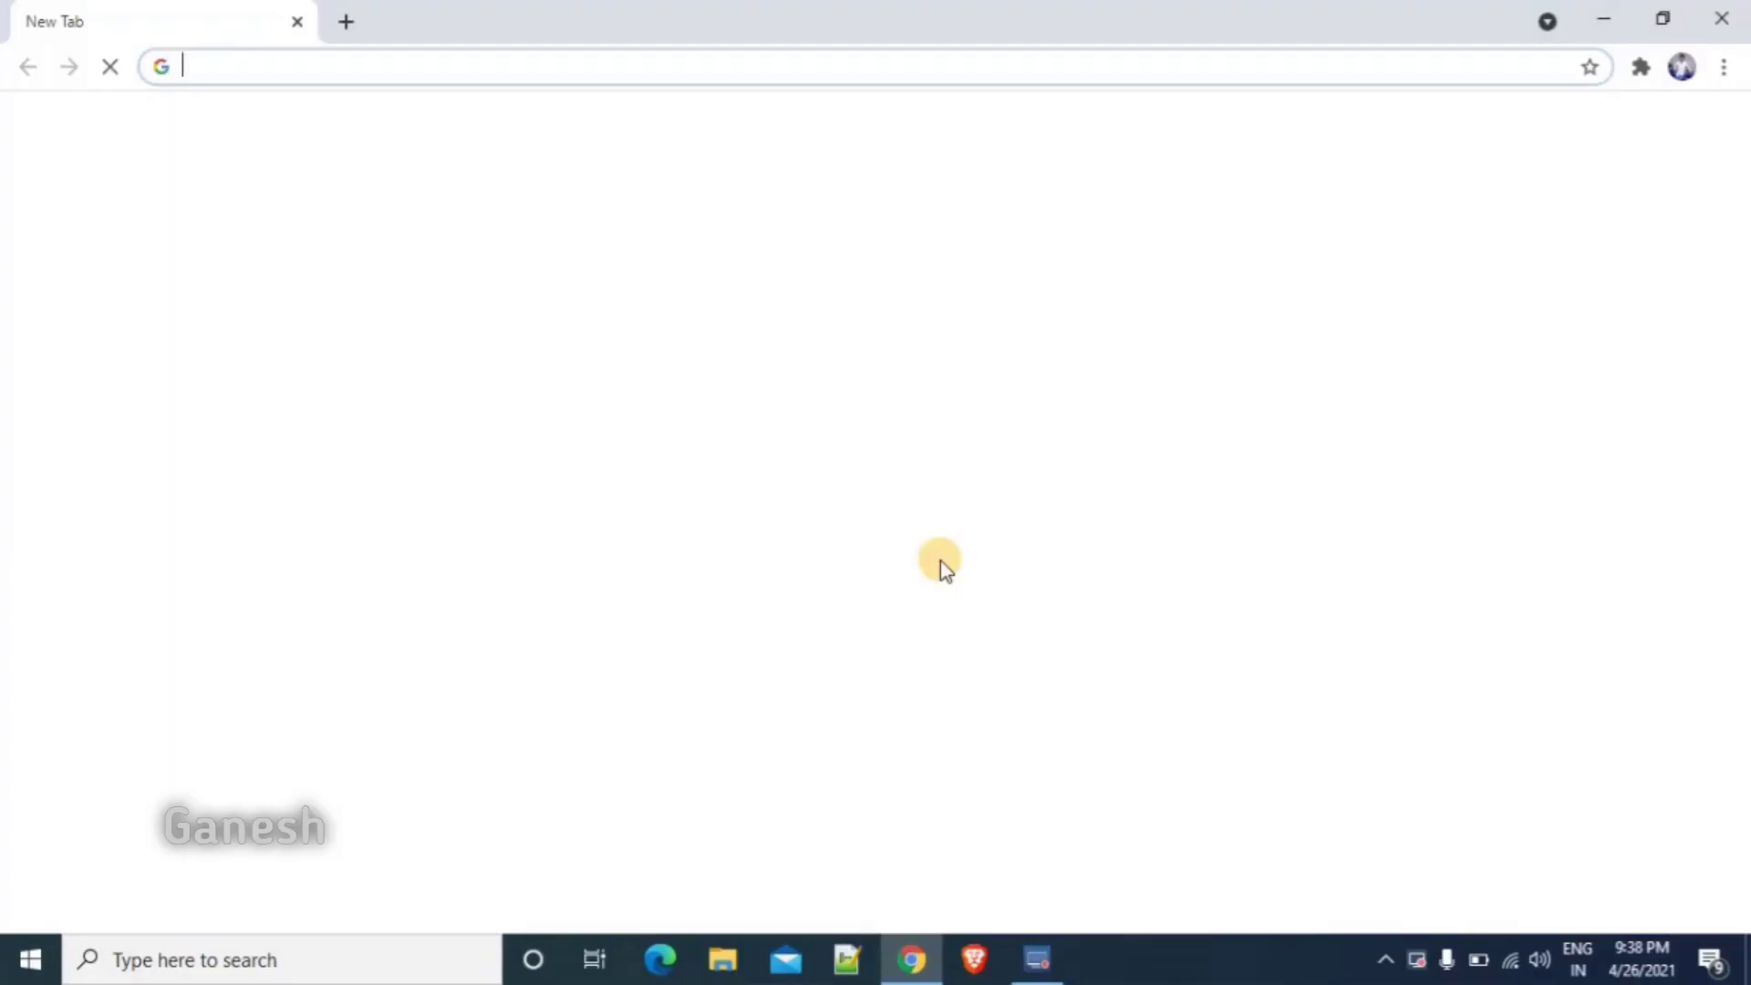
pyautogui.write('windo')
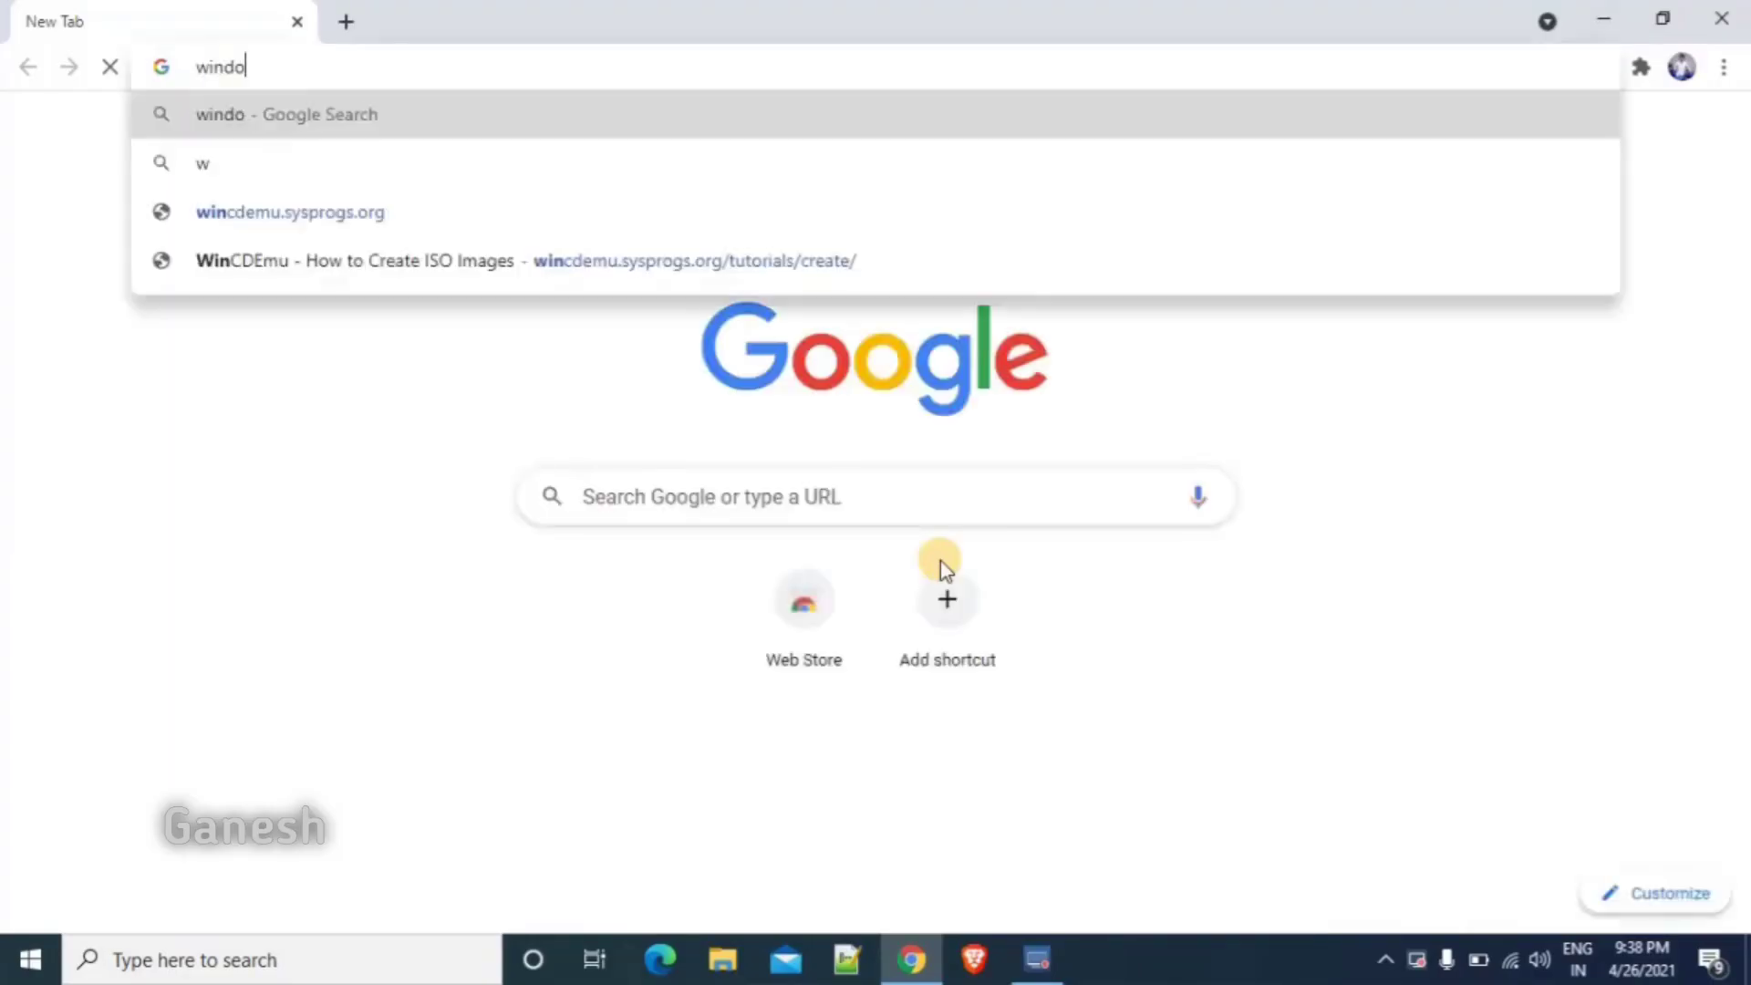
pyautogui.write('w 10')
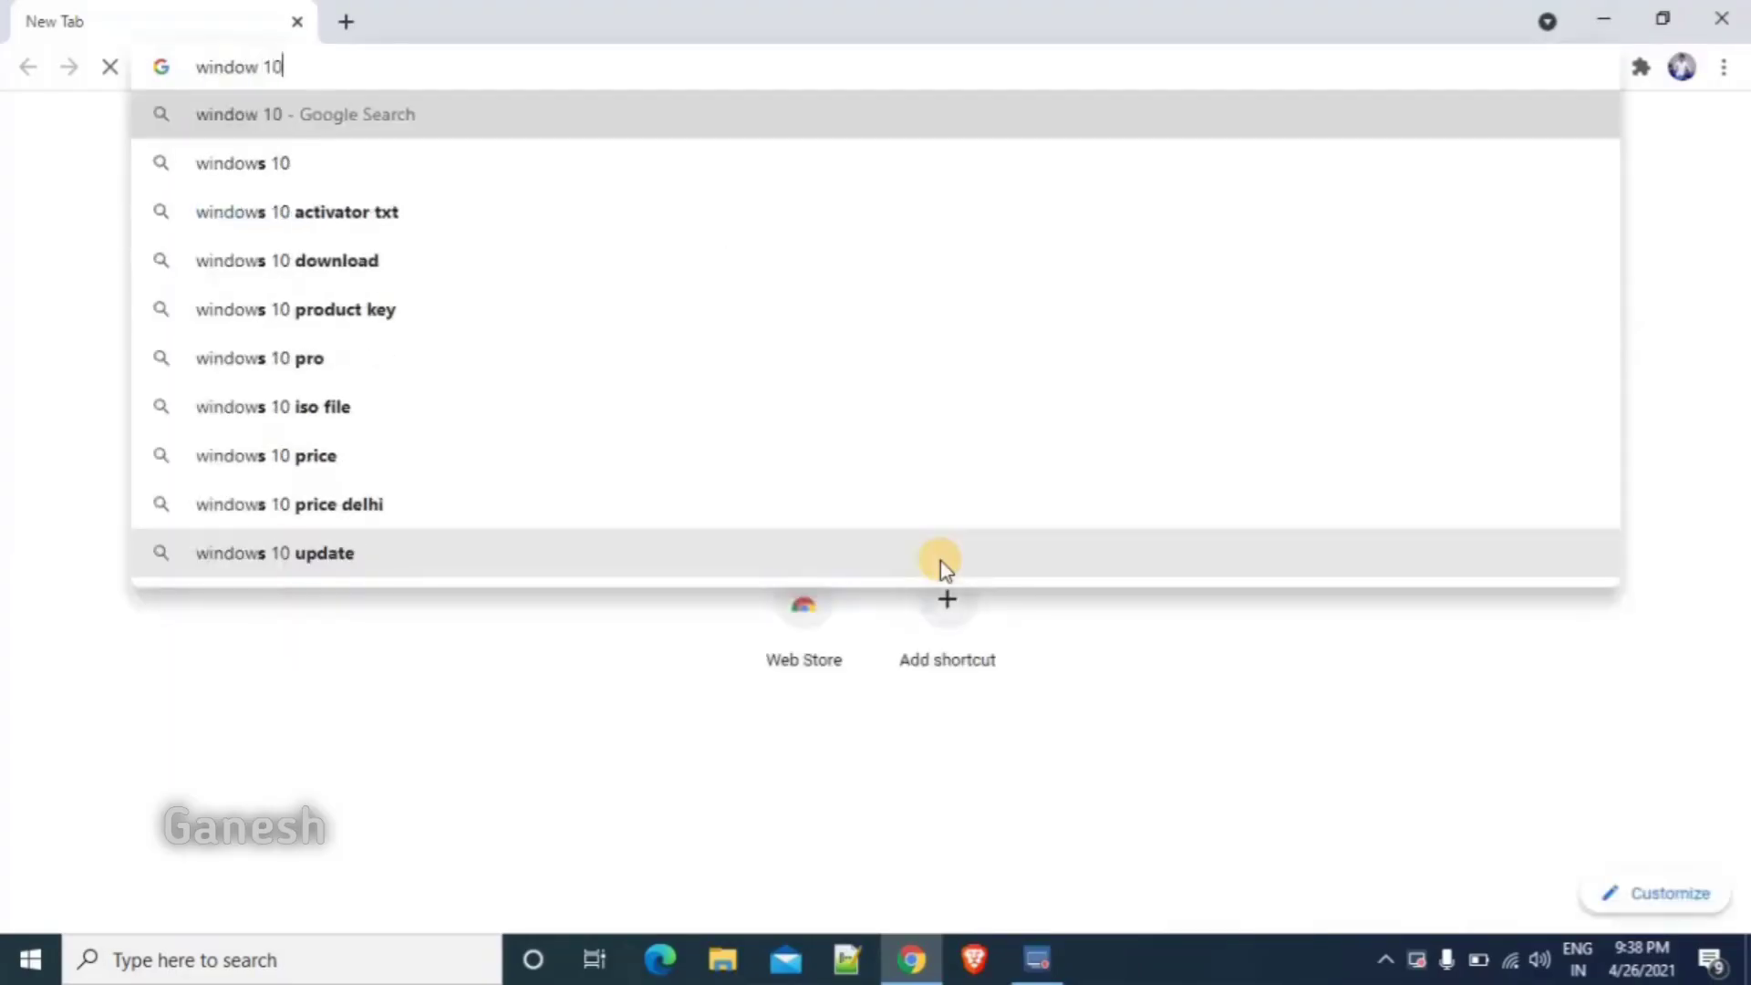
pyautogui.press('Return')
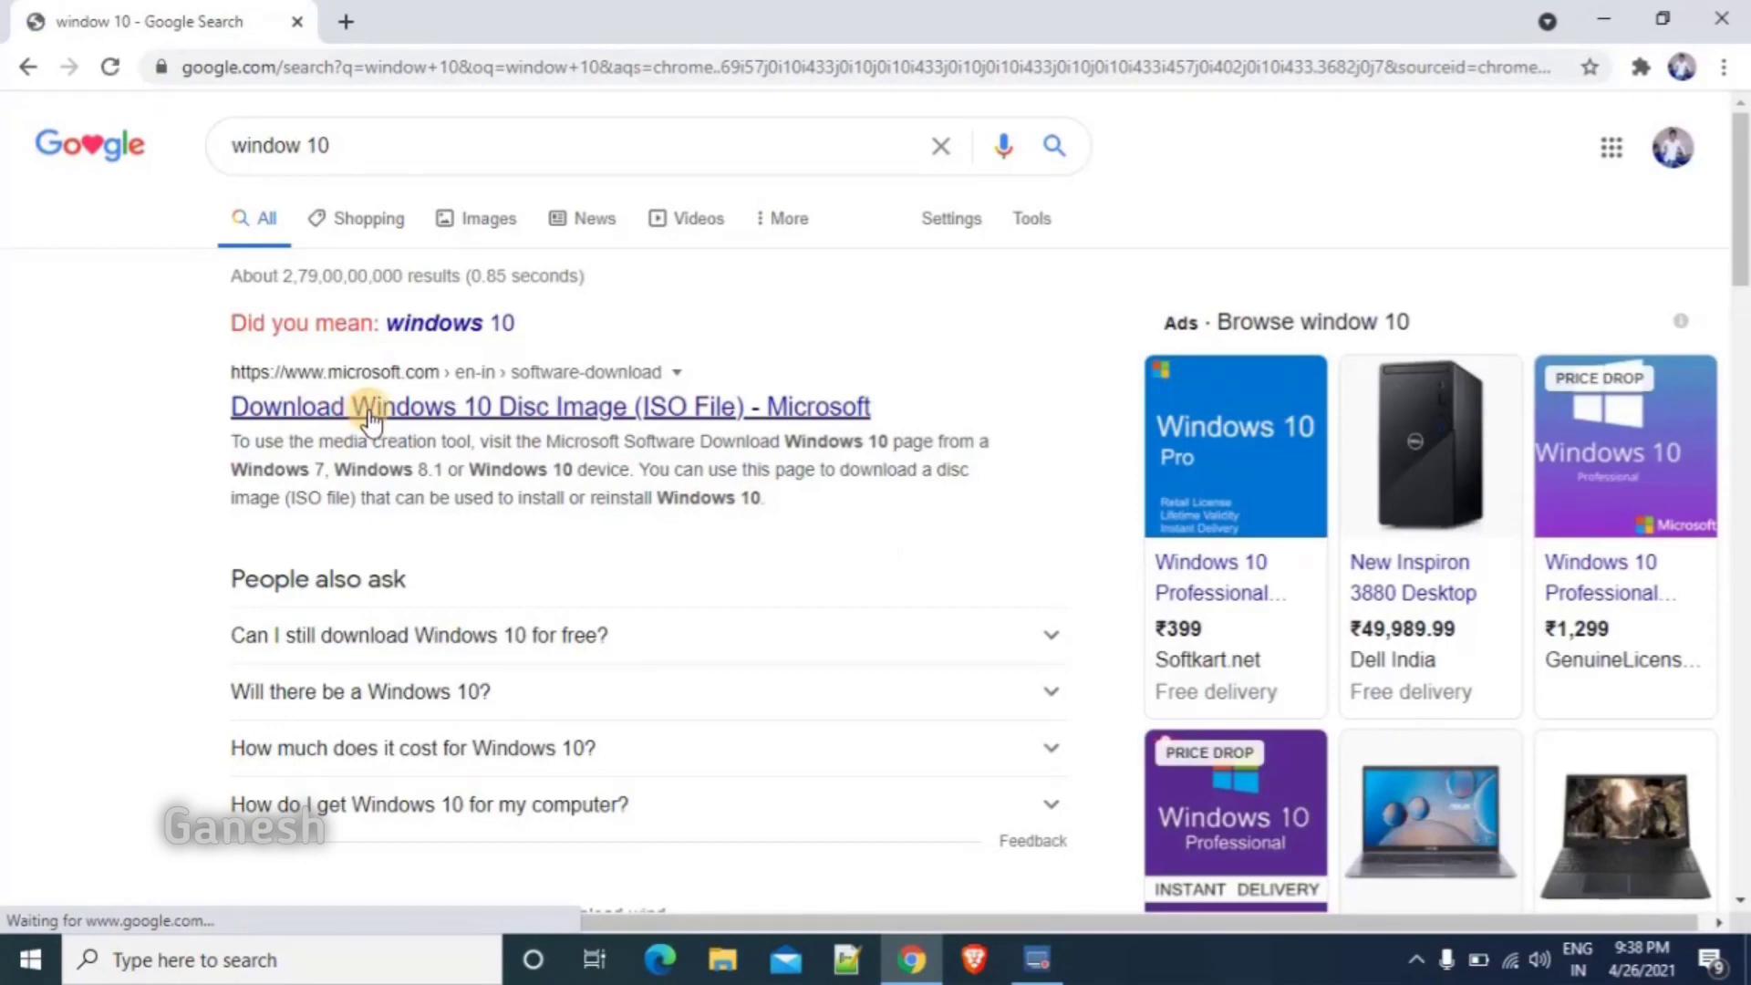
pyautogui.click(356, 415)
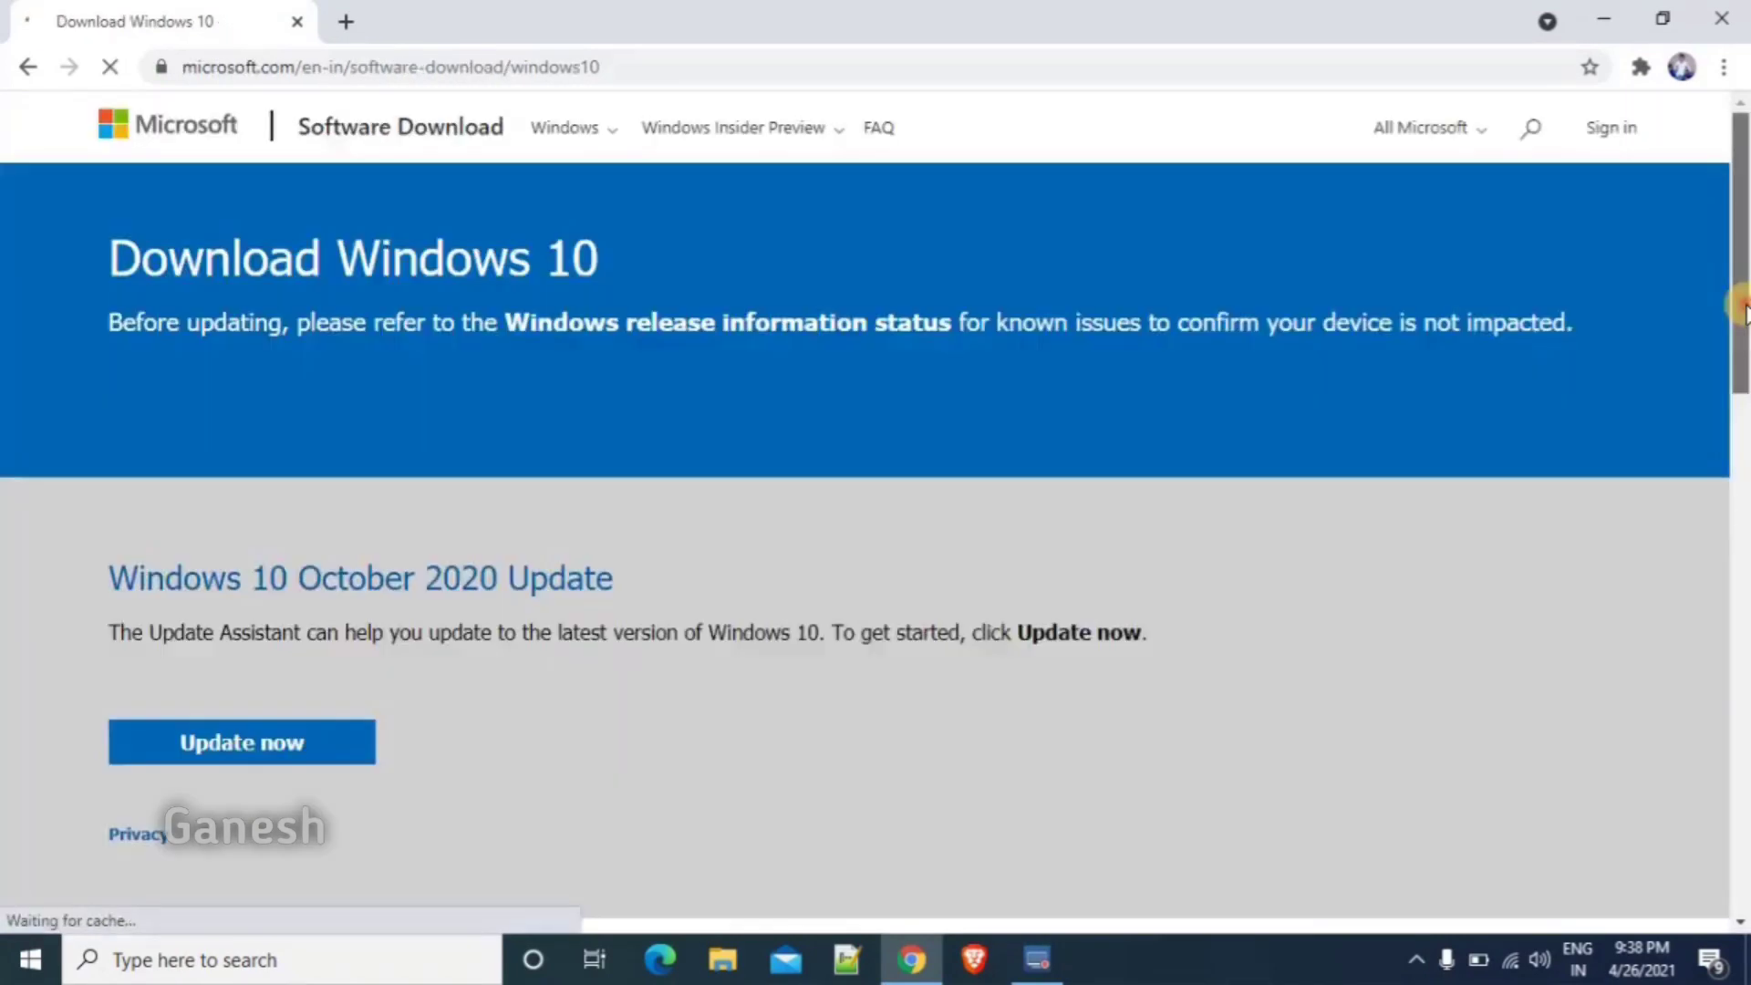
# - Download the Windows 10 media creation tool, run it, and minimize the browser
pyautogui.moveTo(1740, 315); pyautogui.dragTo(1740, 529)
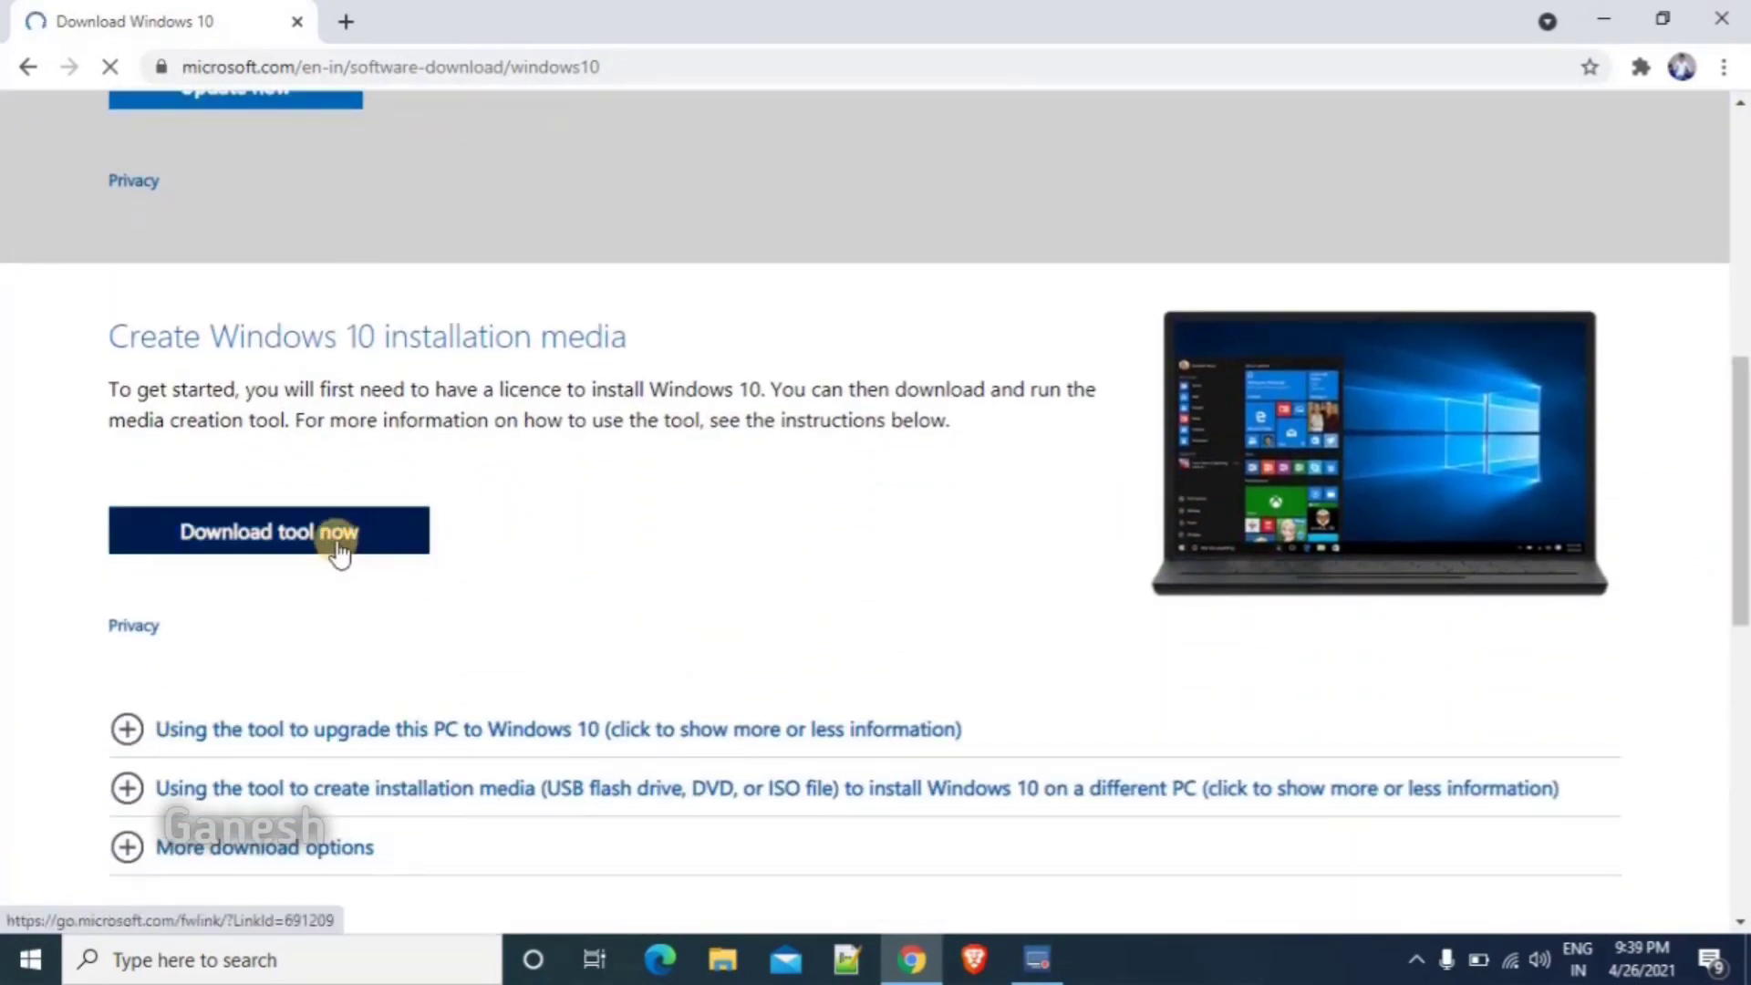
pyautogui.click(301, 540)
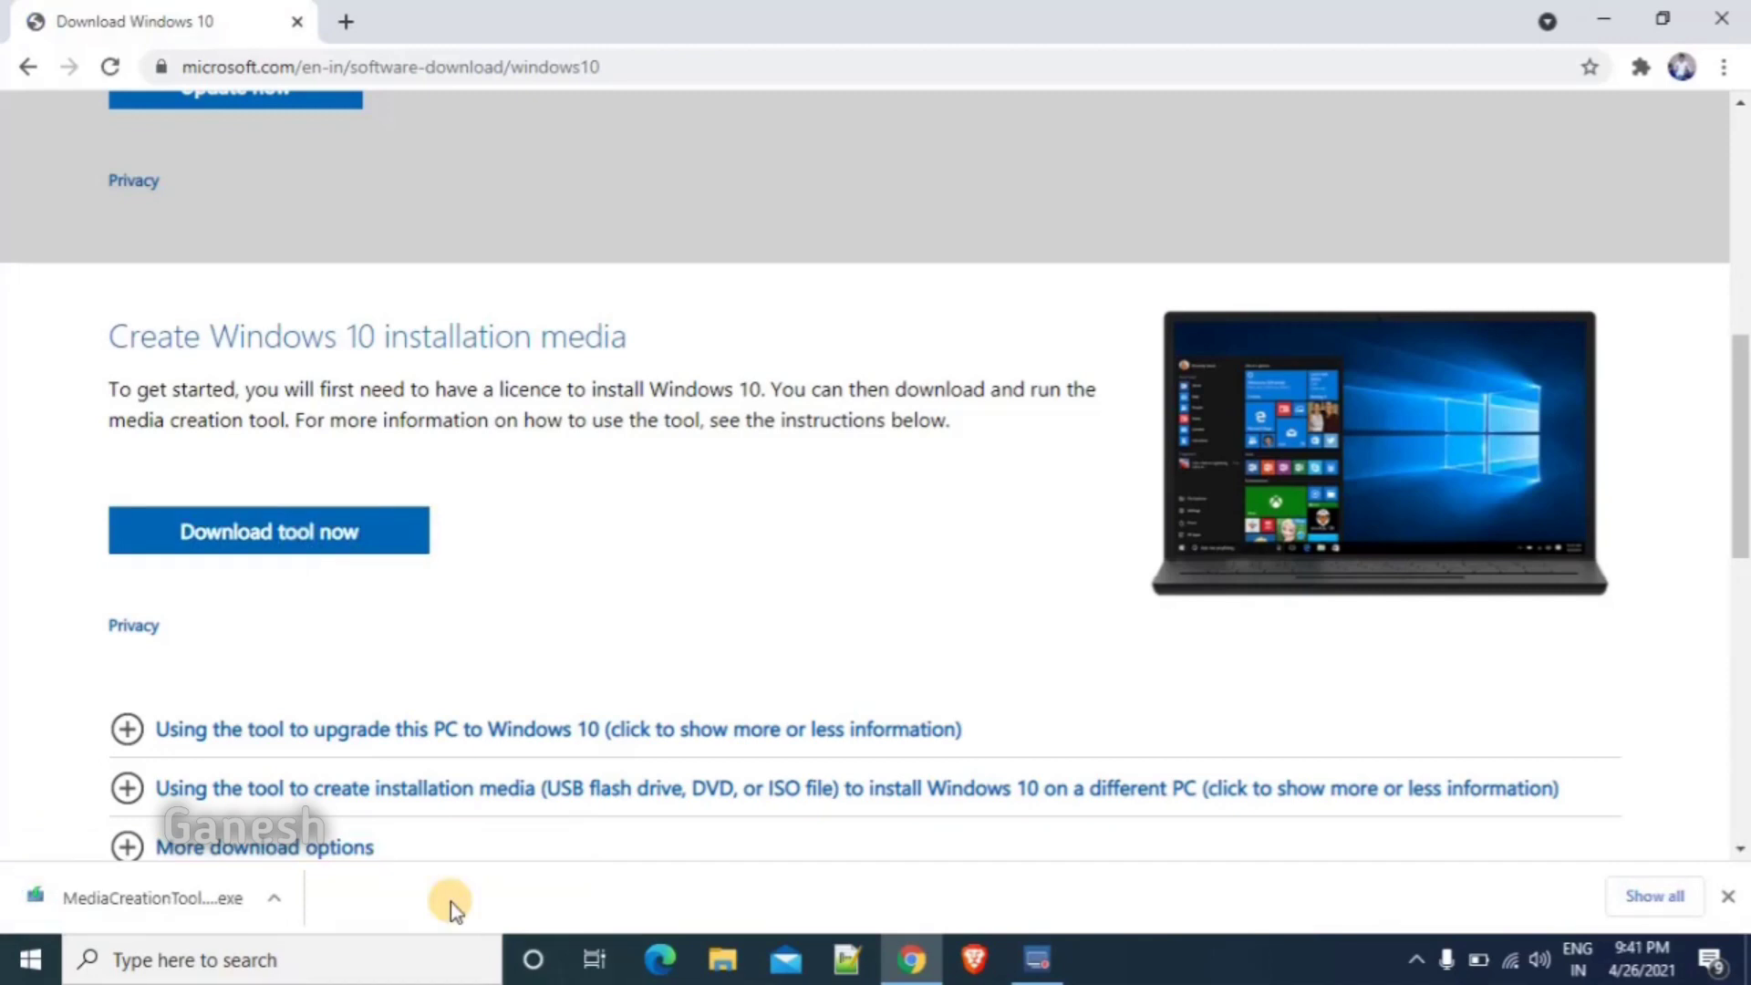
pyautogui.click(228, 908)
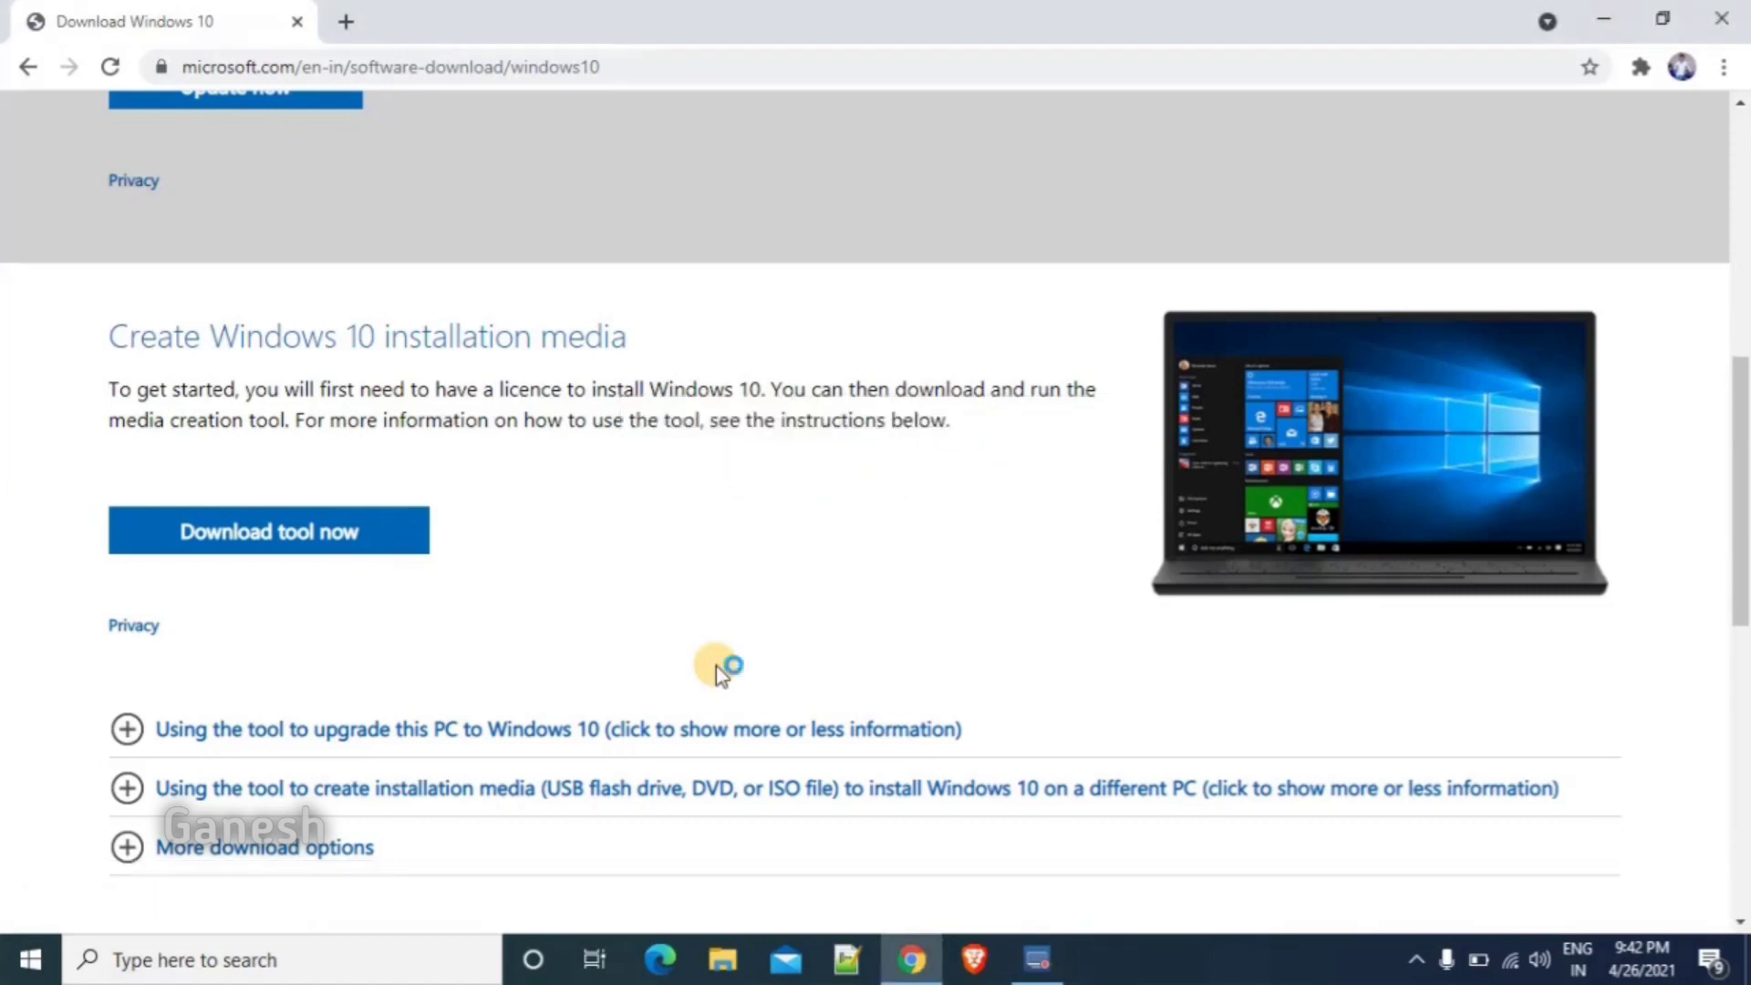
pyautogui.click(1603, 12)
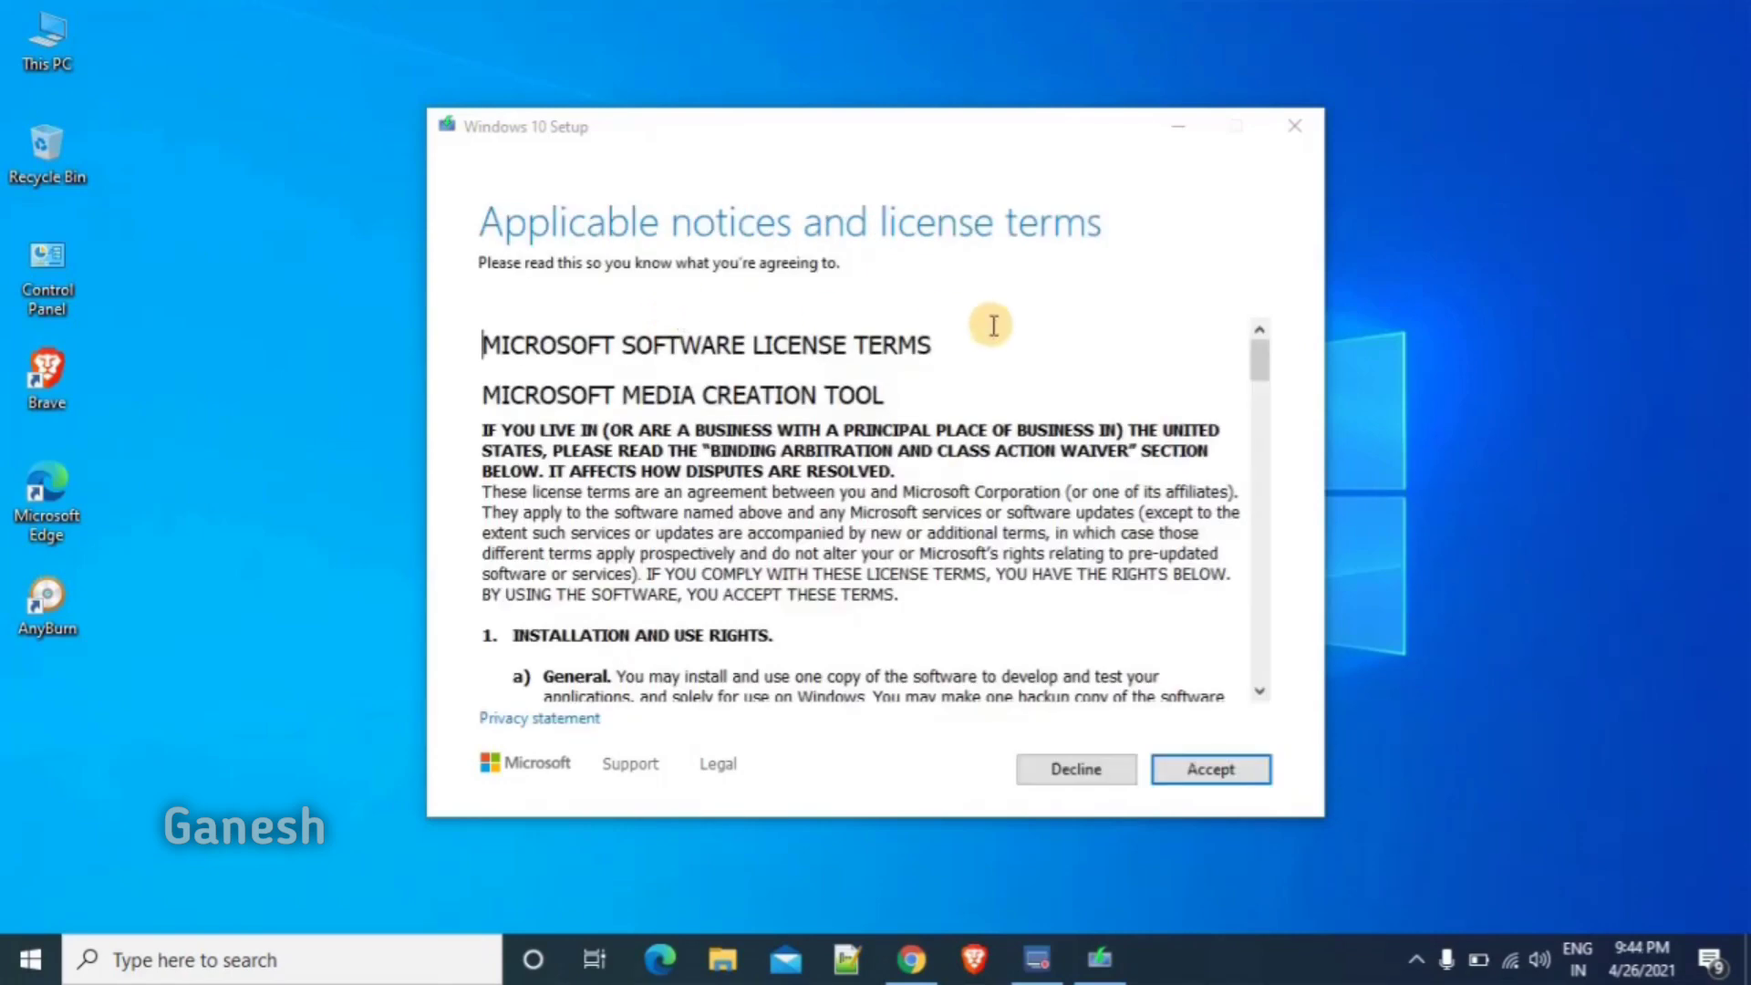
# - Read through and accept the license terms, choose to create installation media for another PC, and continue
pyautogui.click(1266, 360)
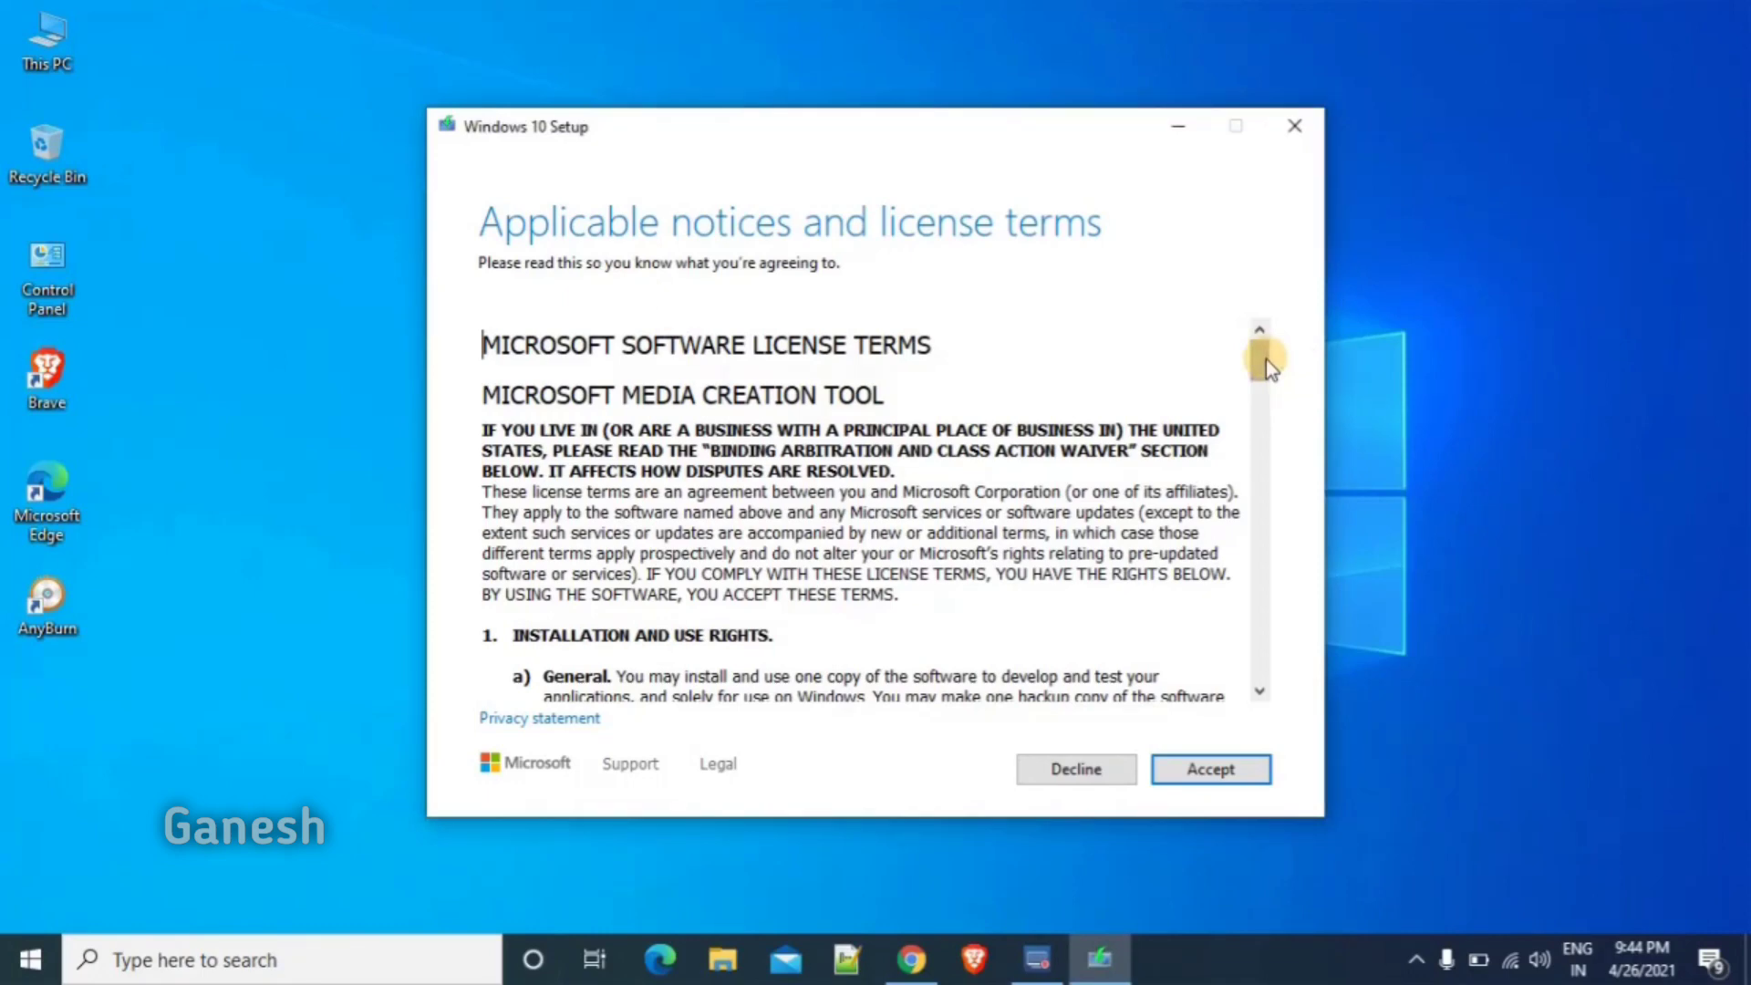
pyautogui.moveTo(1266, 360); pyautogui.dragTo(1250, 675)
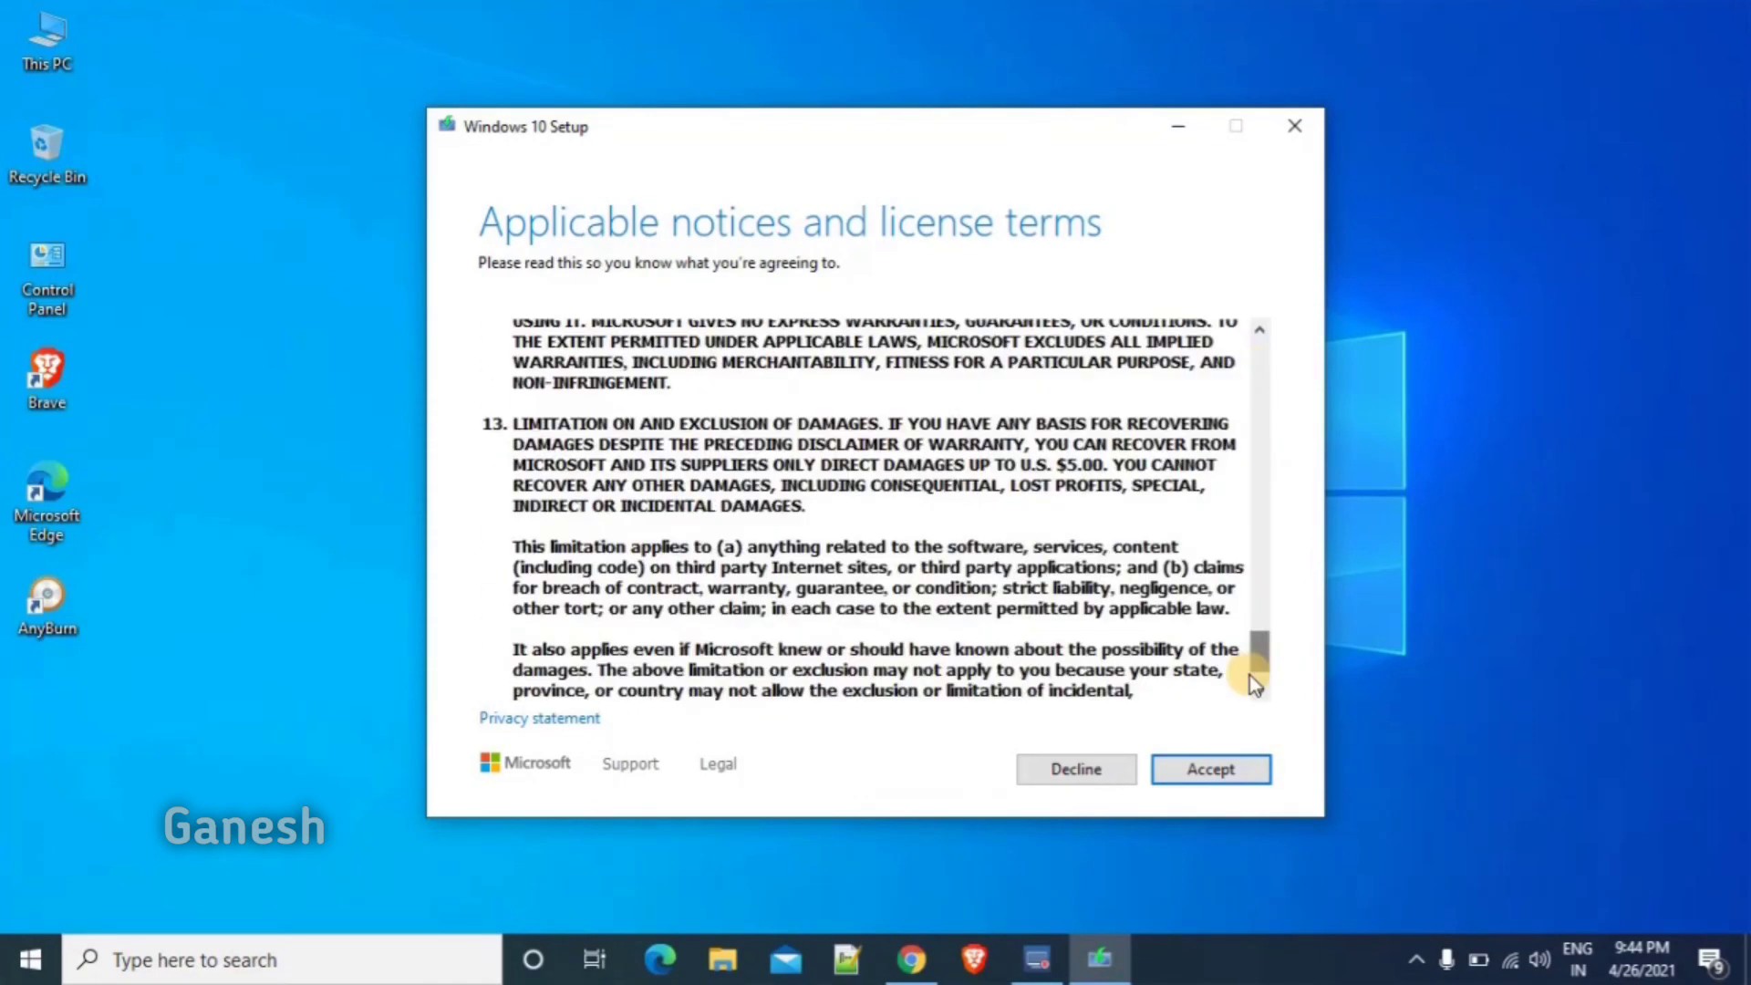
pyautogui.click(1225, 770)
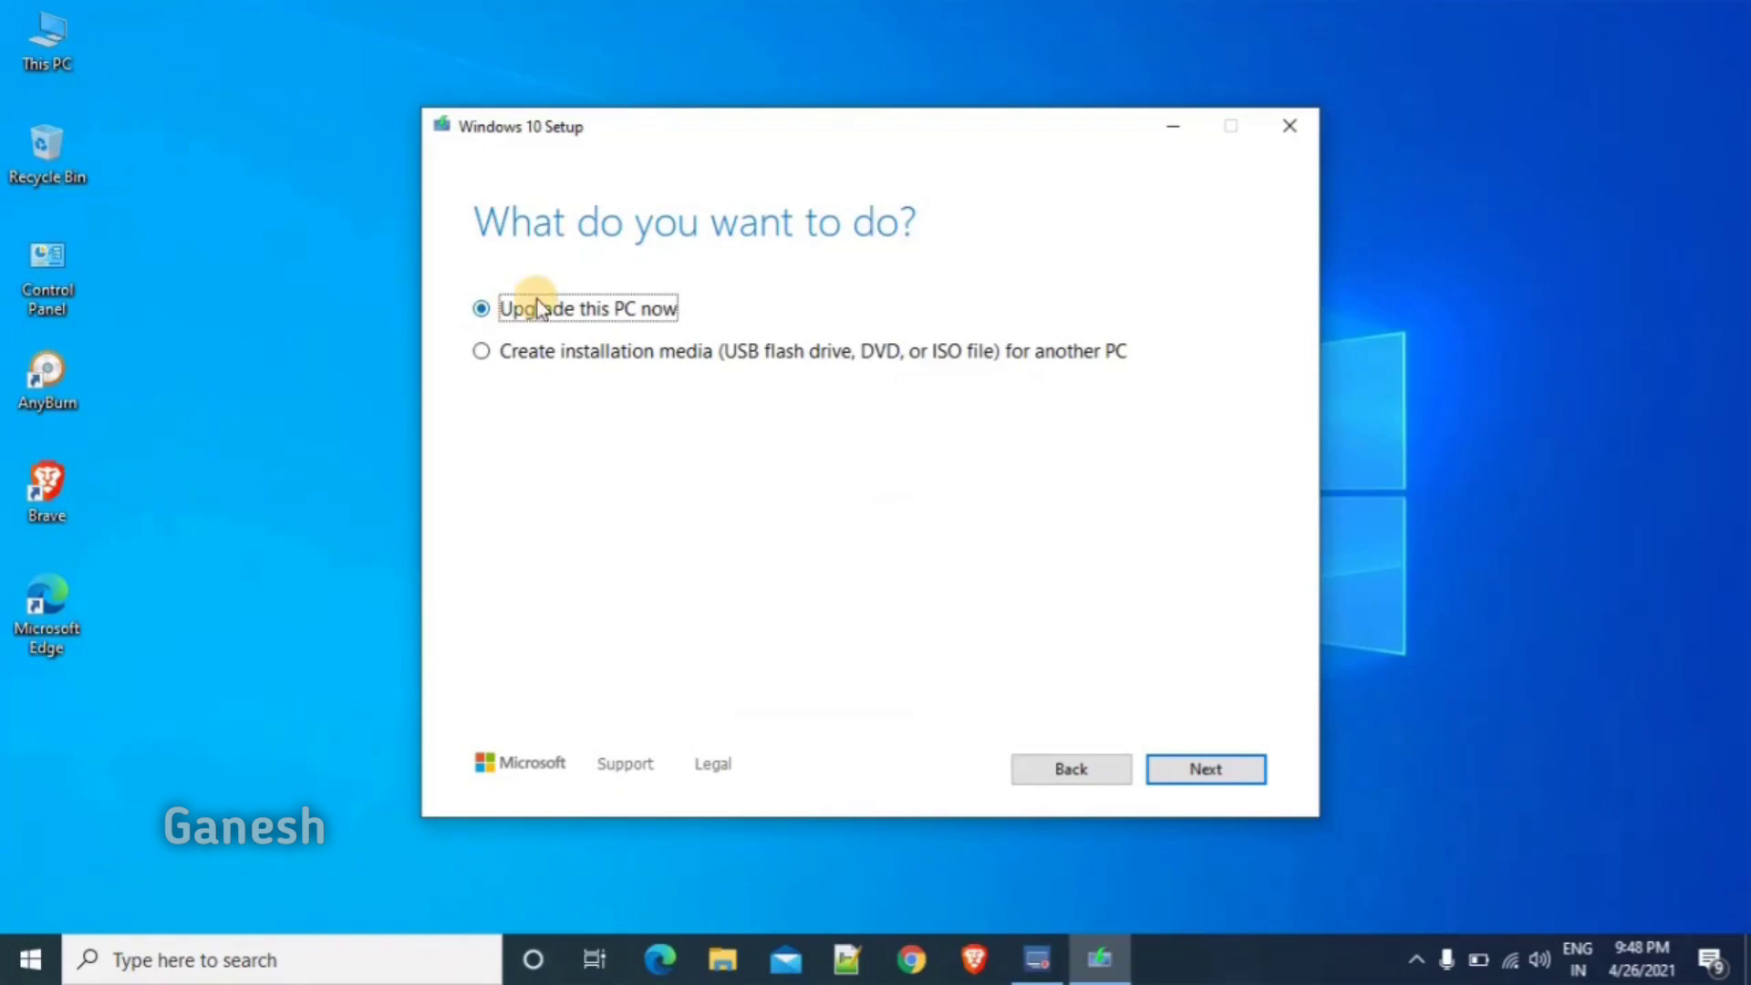
pyautogui.click(483, 358)
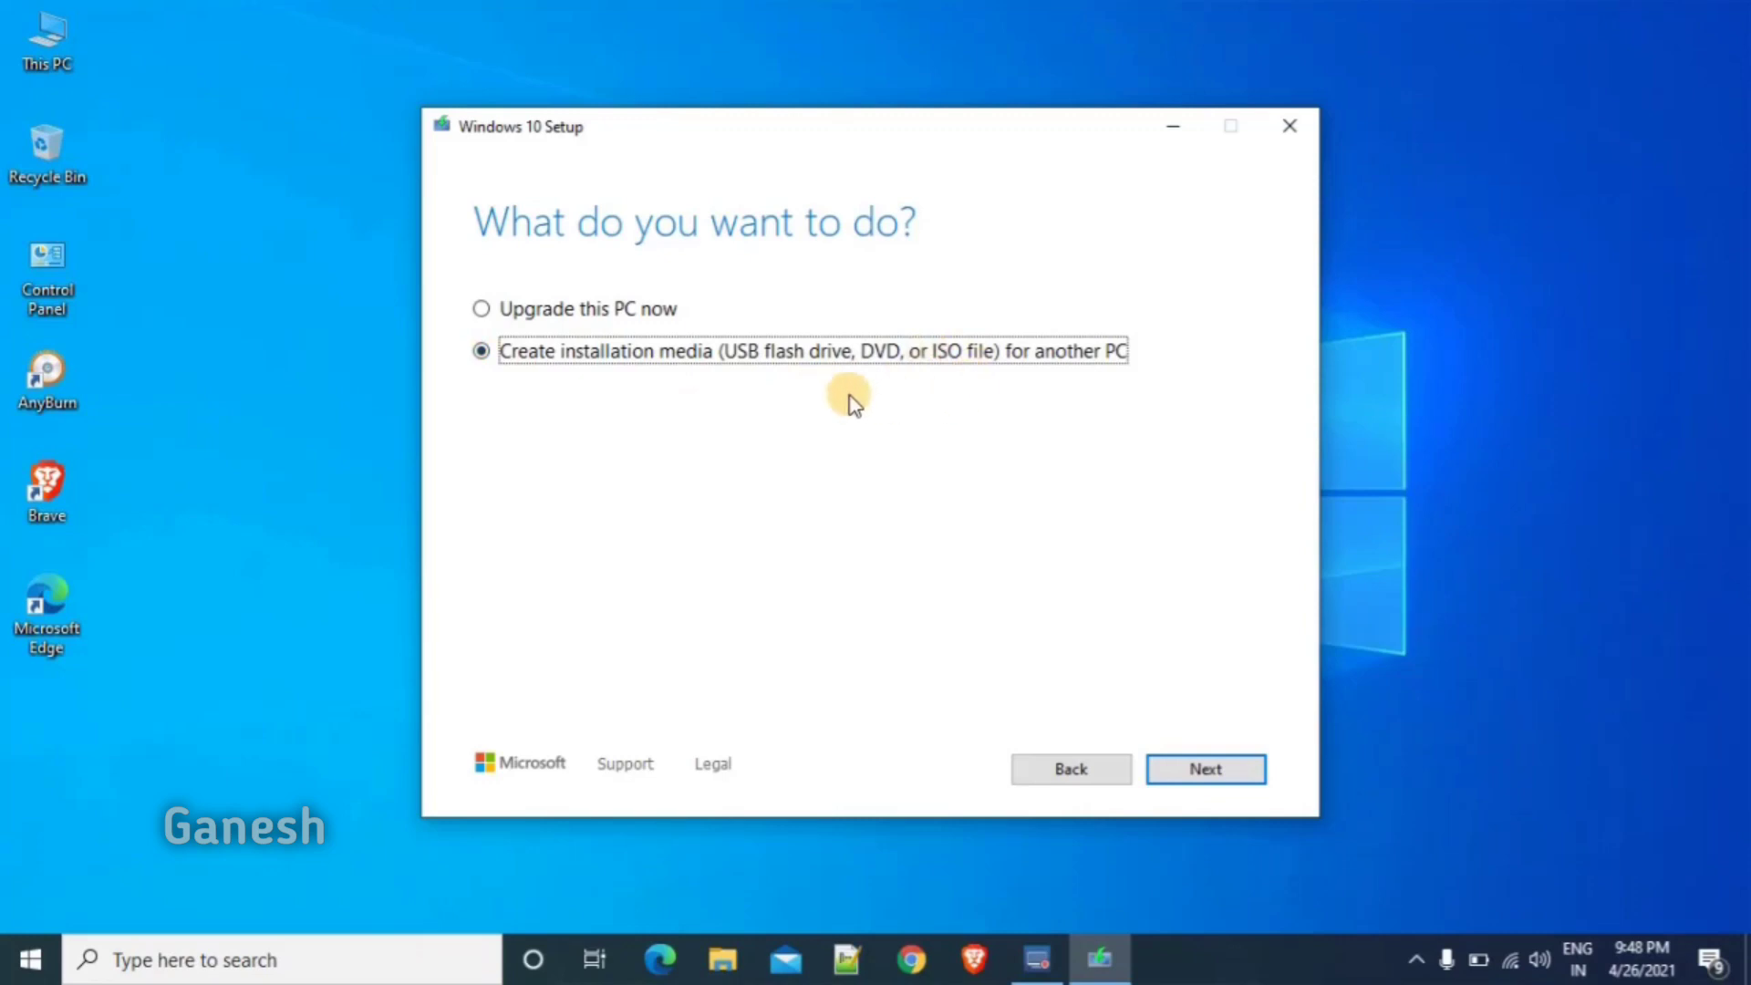
pyautogui.press('Return')
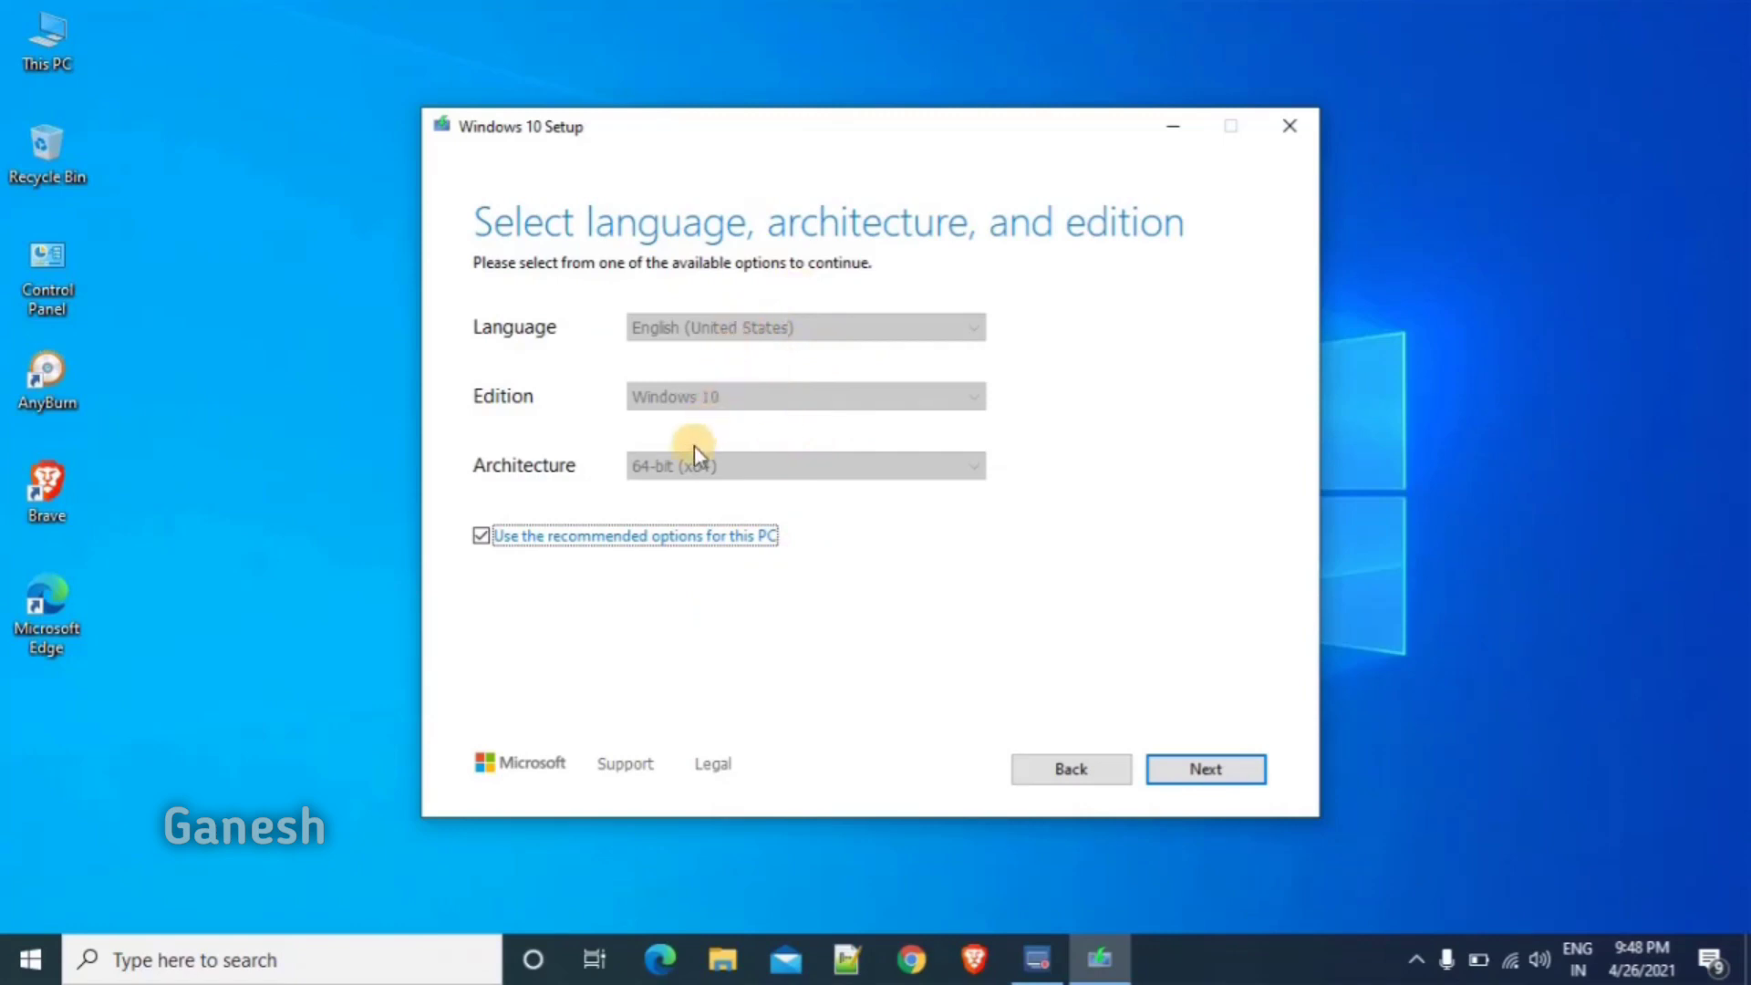
# - Turn off the recommended options for this PC on the language, architecture and edition page
pyautogui.click(481, 536)
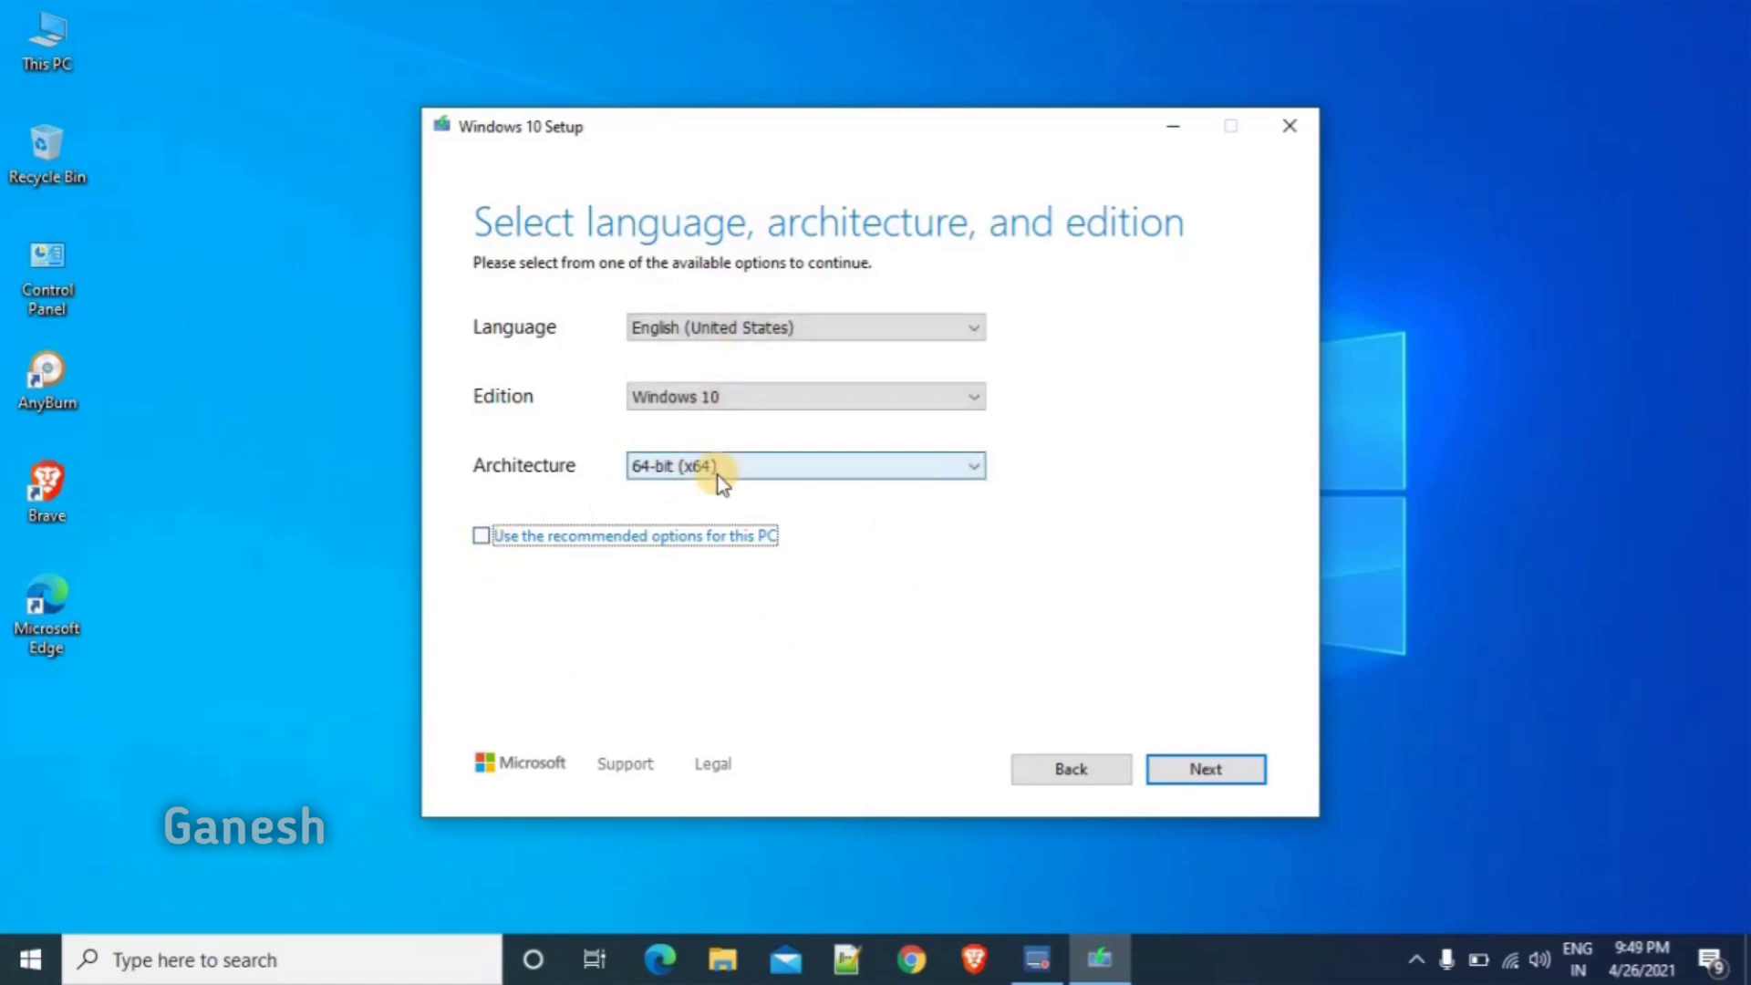
pyautogui.click(481, 536)
pyautogui.click(480, 537)
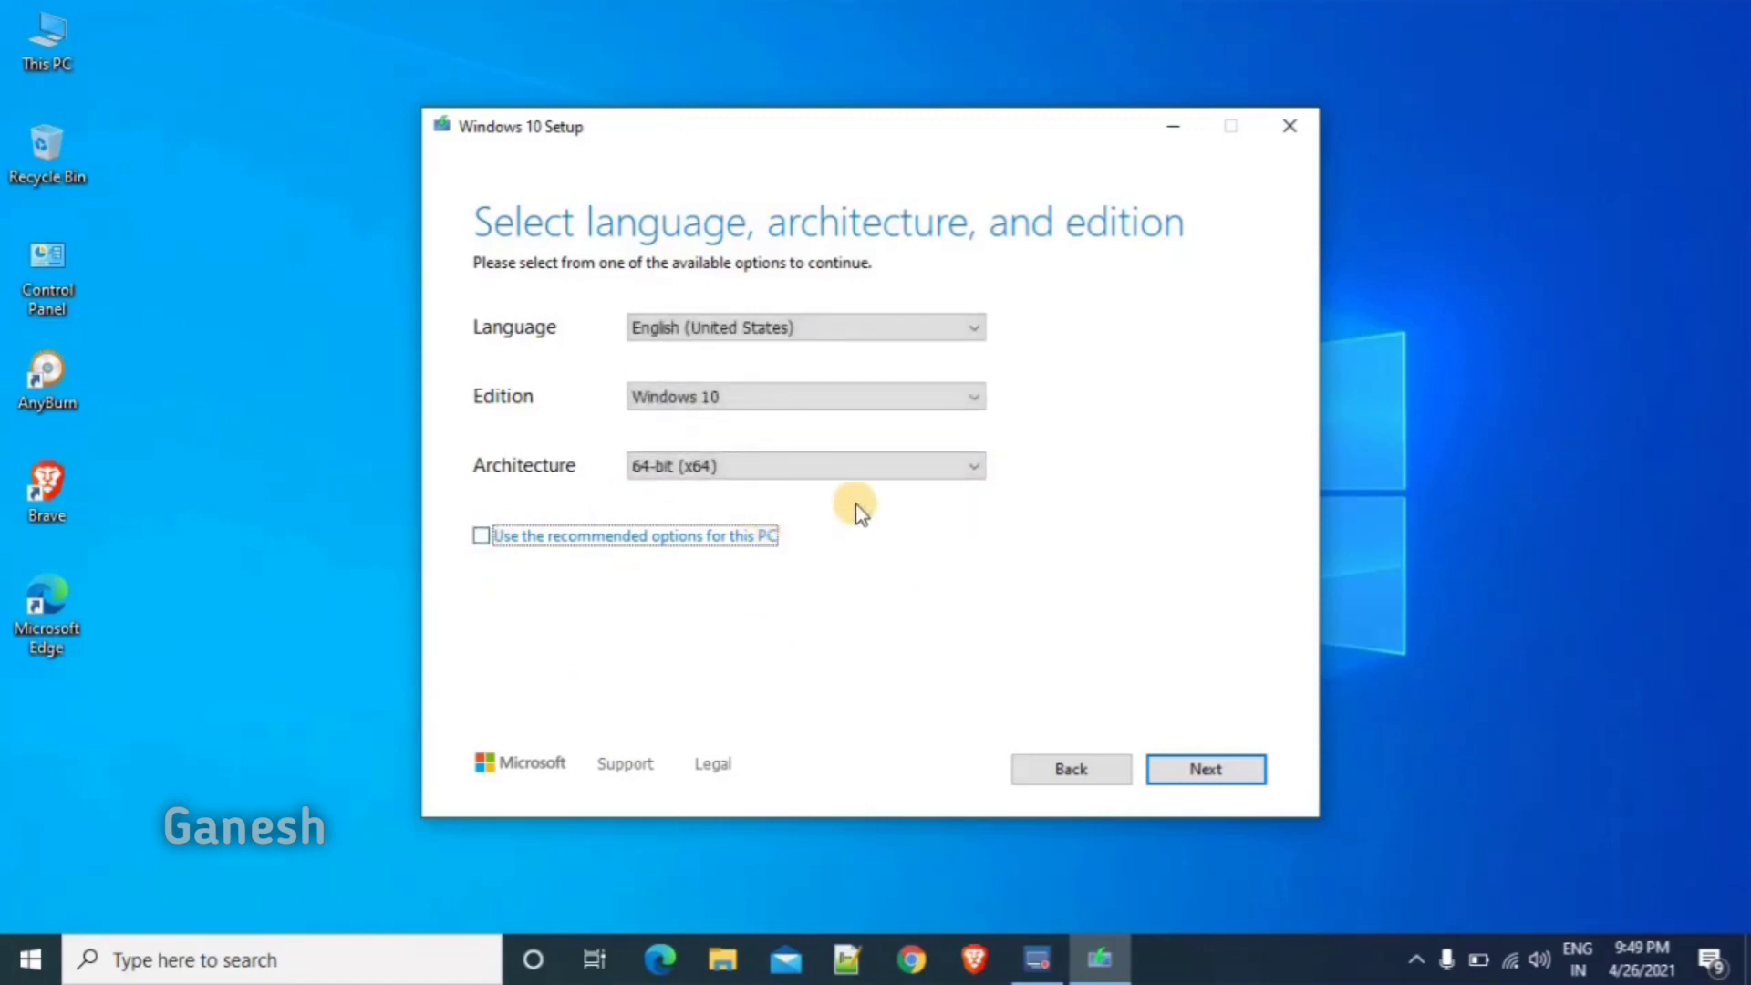
# - Choose the 64-bit (x64) architecture and the Windows 10 edition, and continue to the media choice
pyautogui.click(899, 471)
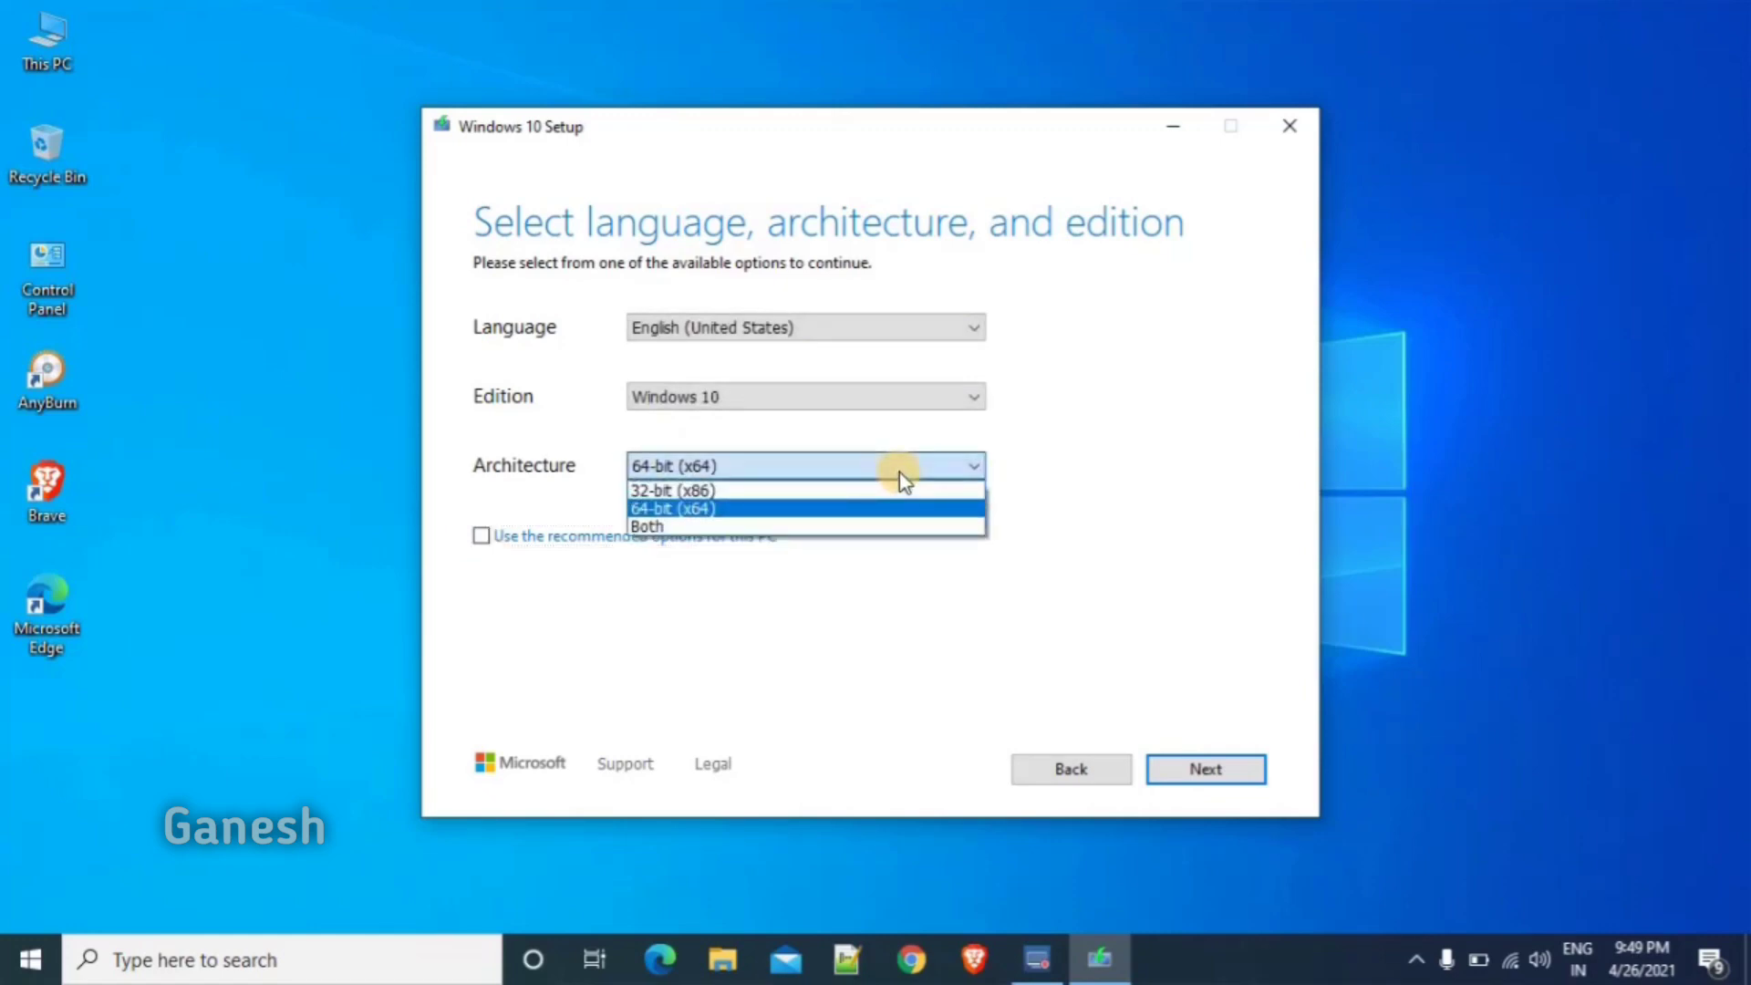
pyautogui.click(899, 473)
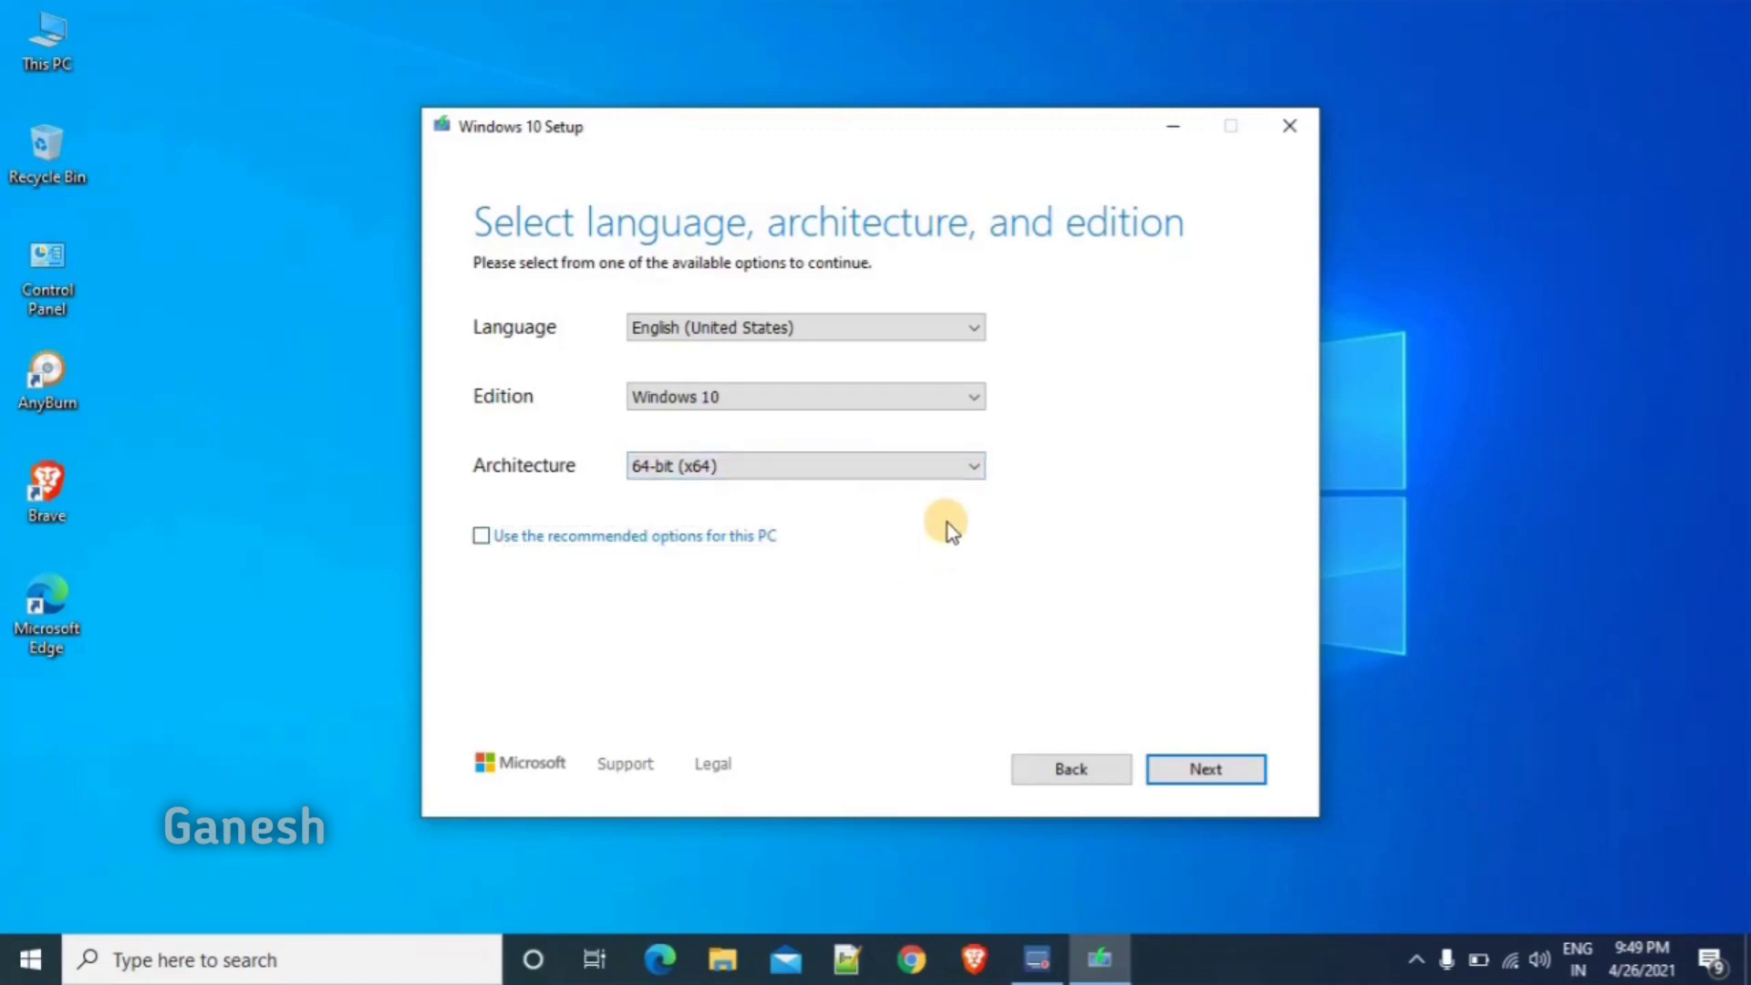
pyautogui.click(959, 467)
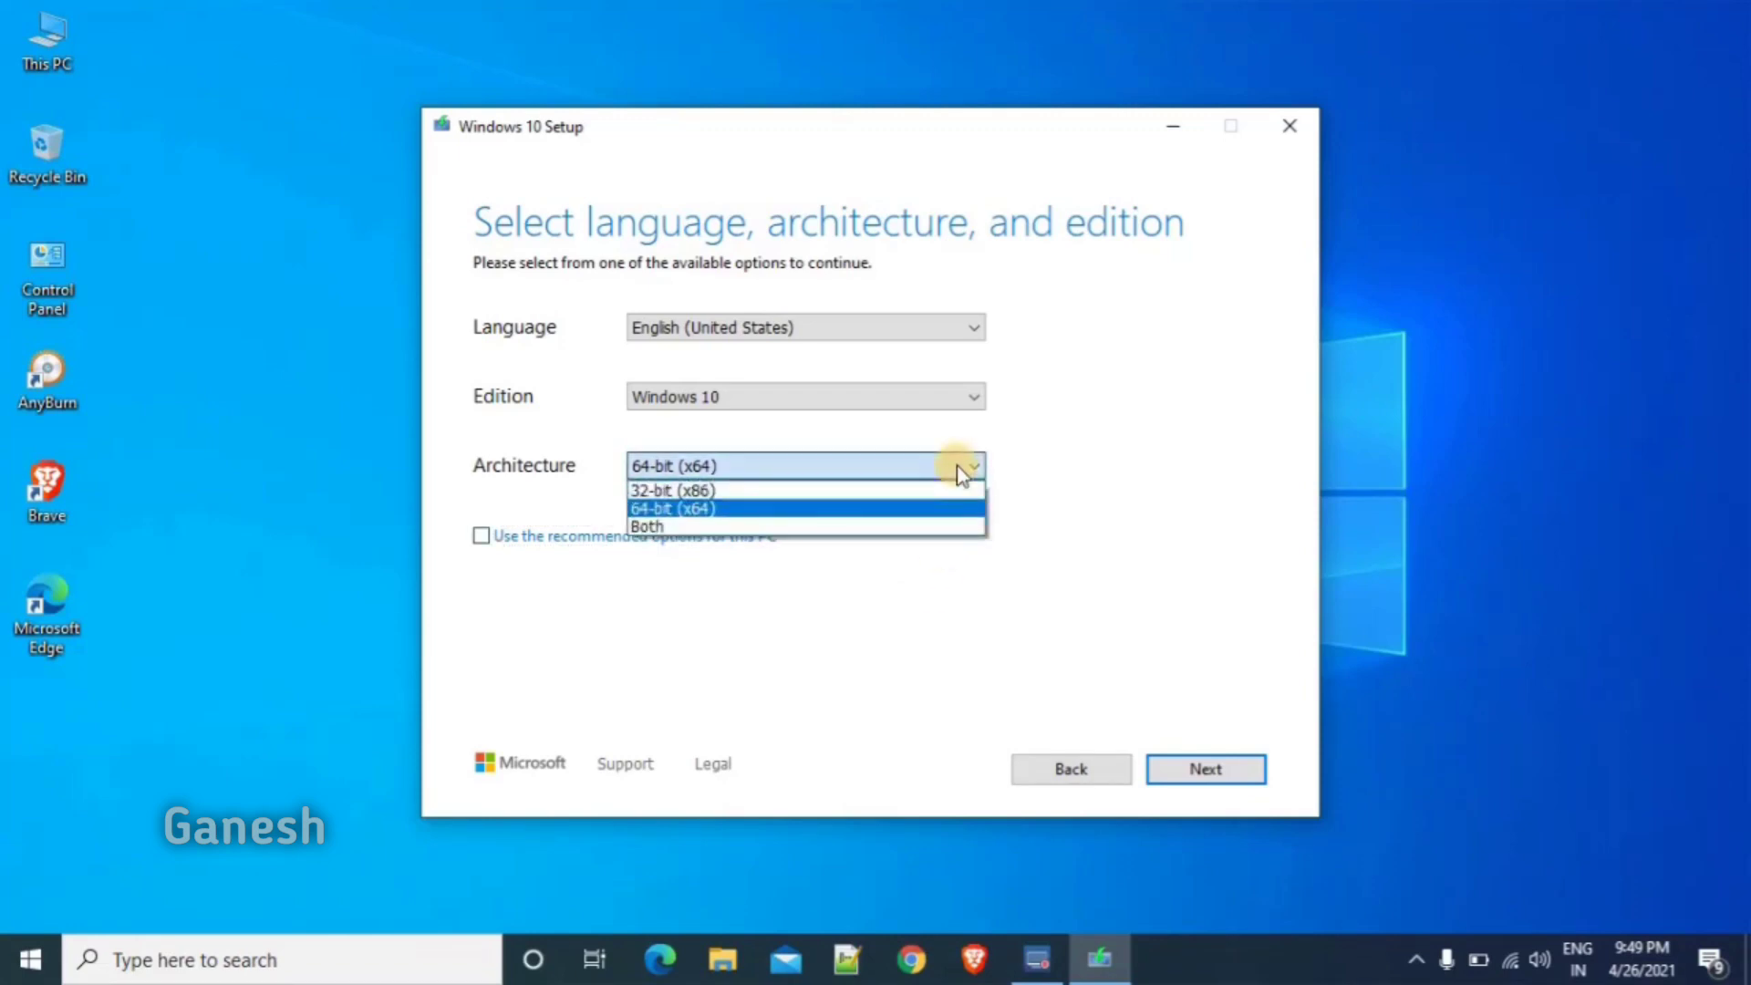
pyautogui.click(929, 511)
pyautogui.click(971, 409)
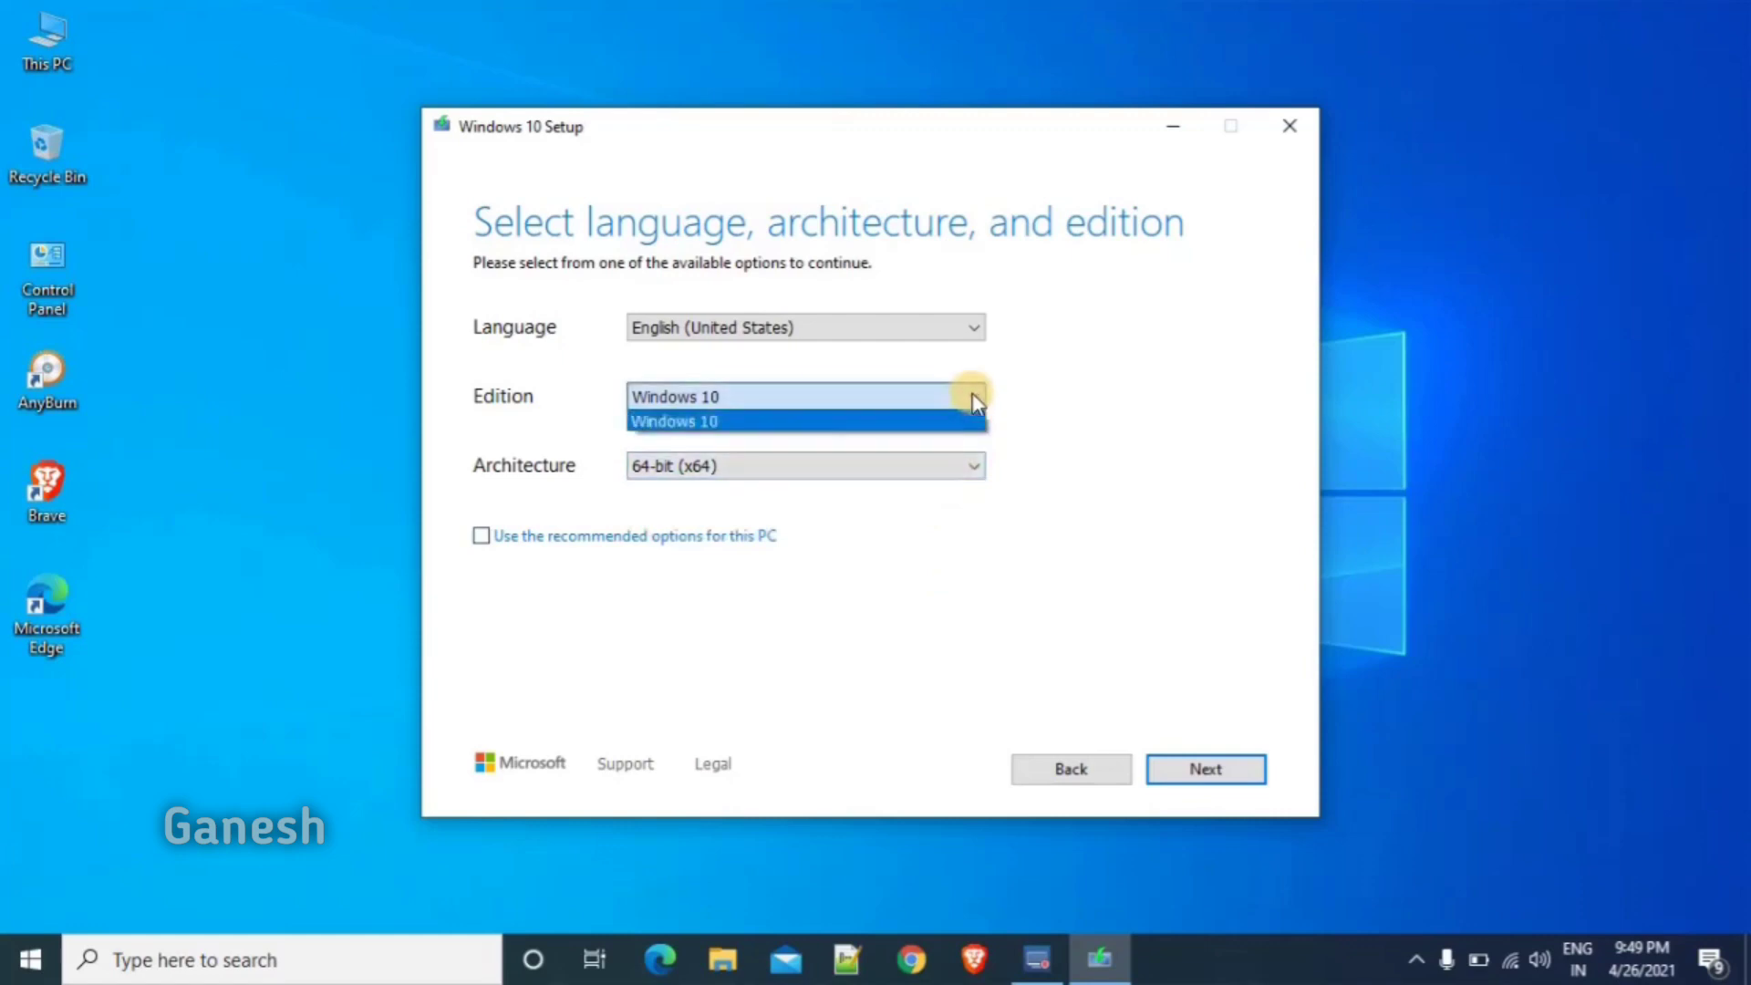
pyautogui.click(972, 416)
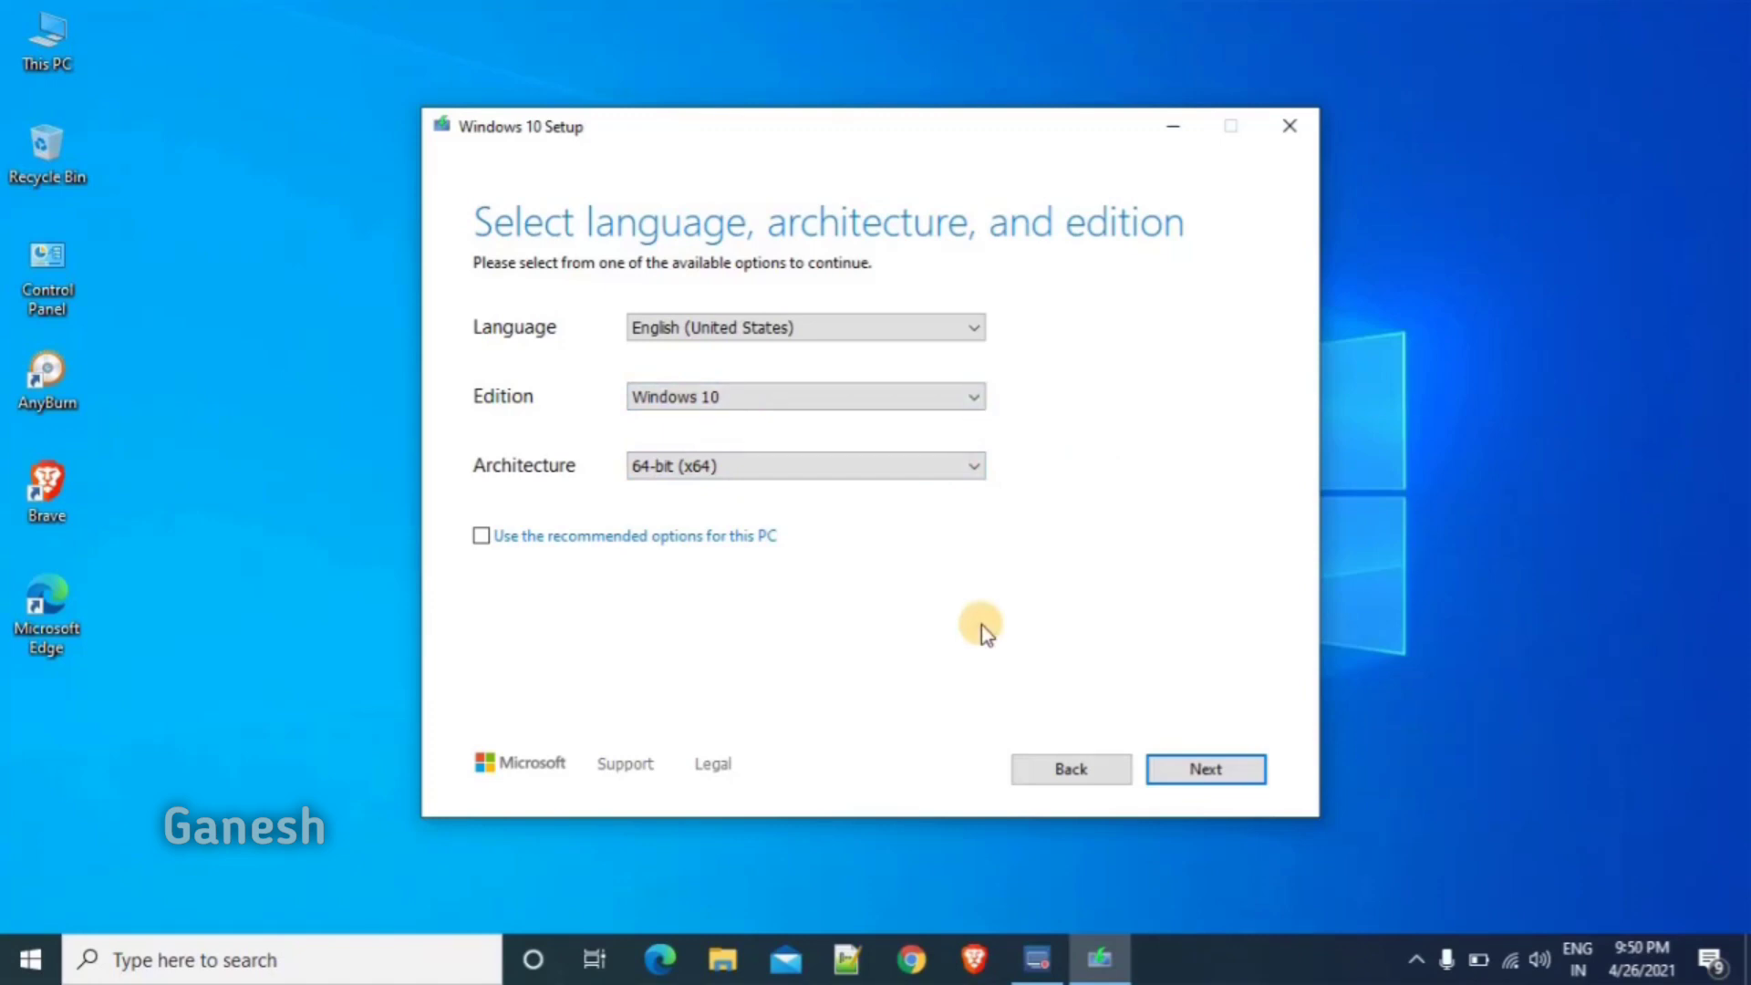
pyautogui.click(1216, 771)
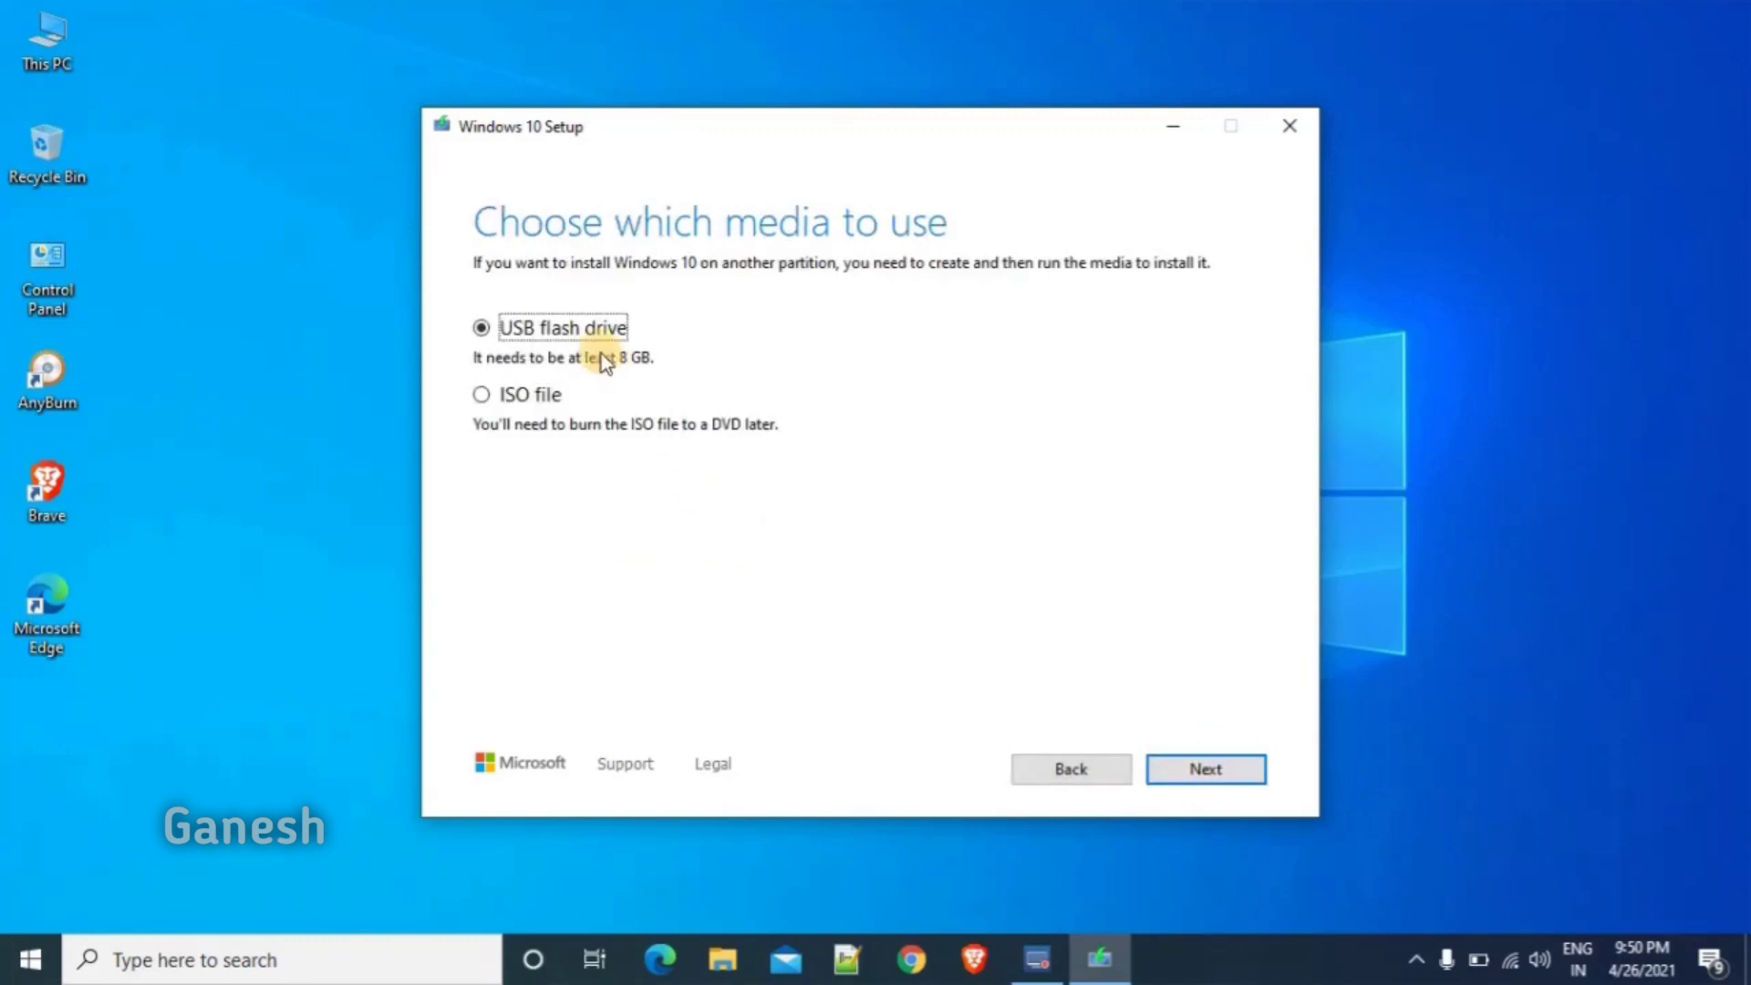
# - Choose ISO file as the installation media and save it under the name Windows in the Downloads folder
pyautogui.click(481, 396)
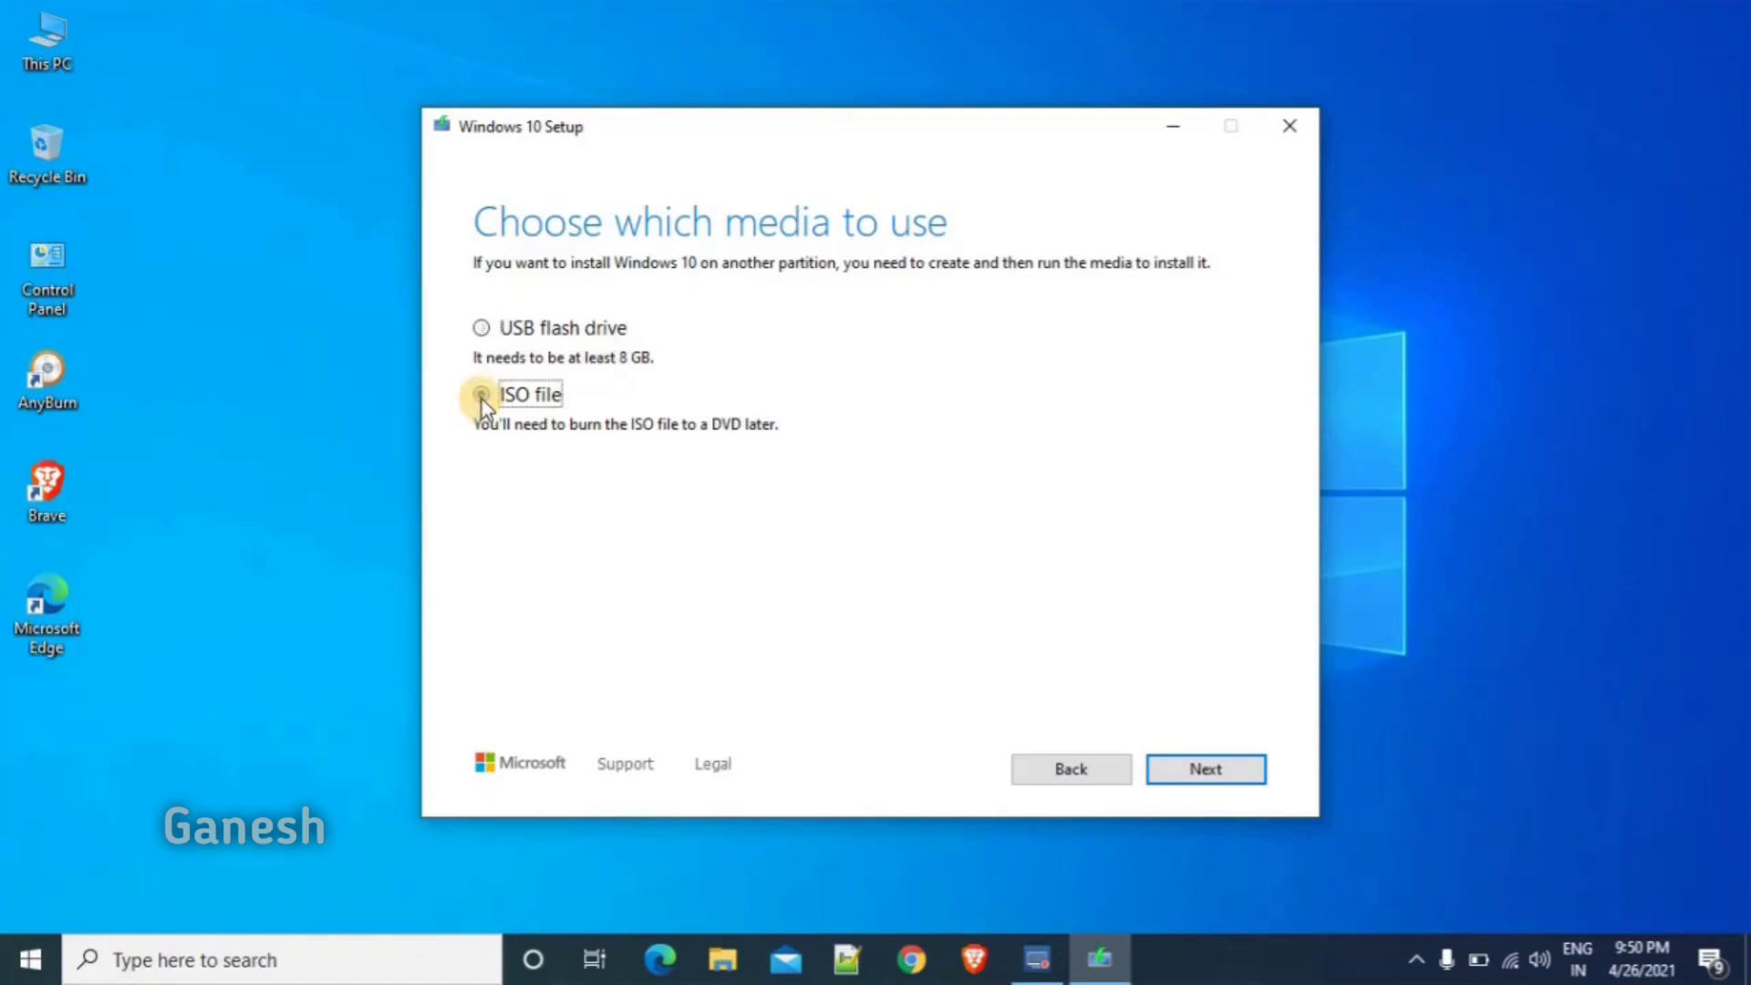
pyautogui.click(1198, 769)
pyautogui.click(1198, 771)
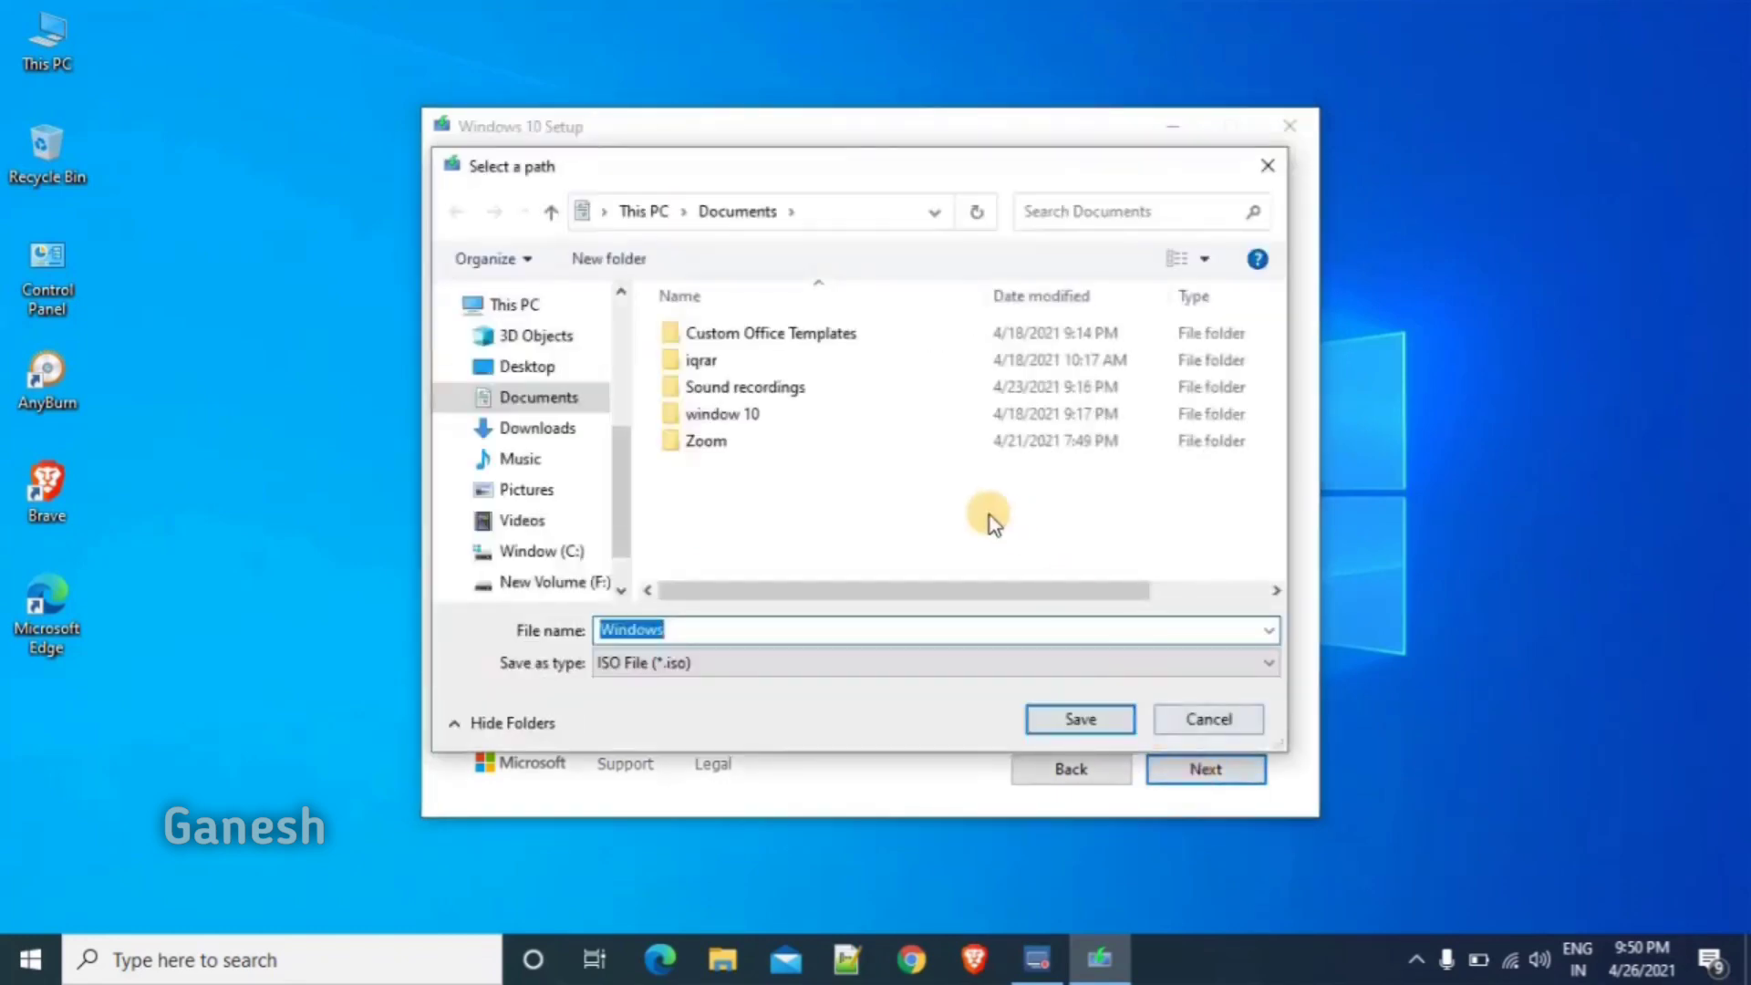
pyautogui.click(726, 634)
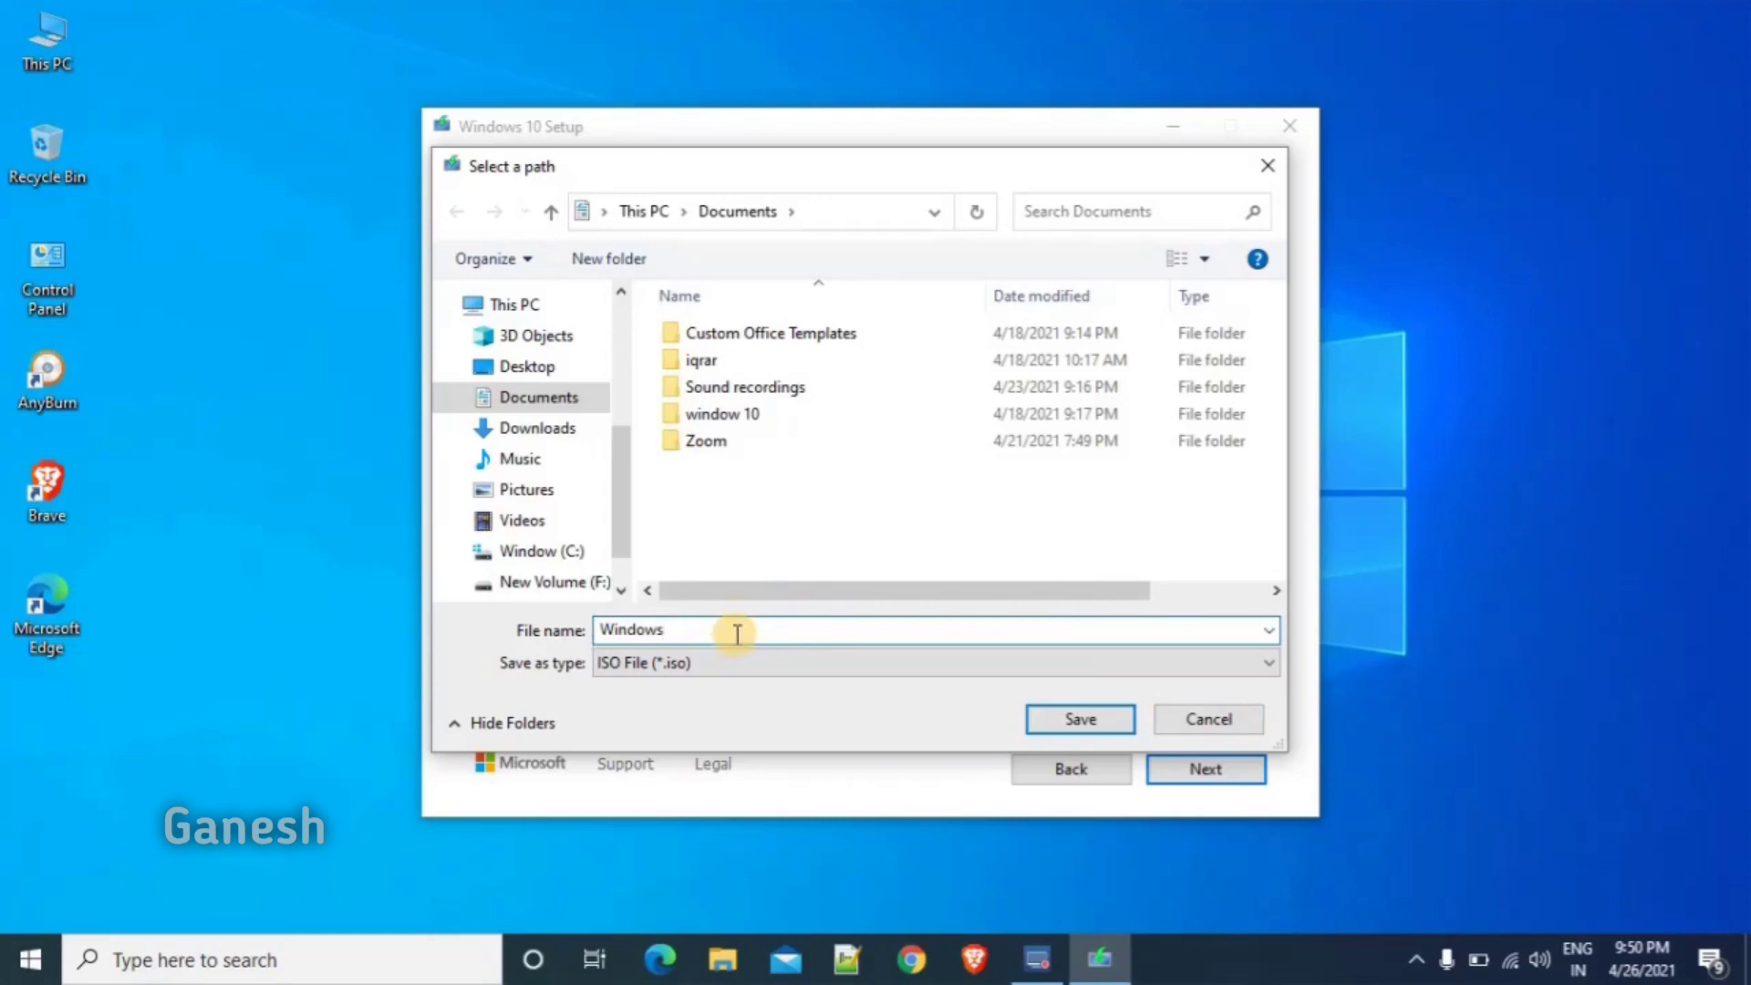
pyautogui.click(575, 428)
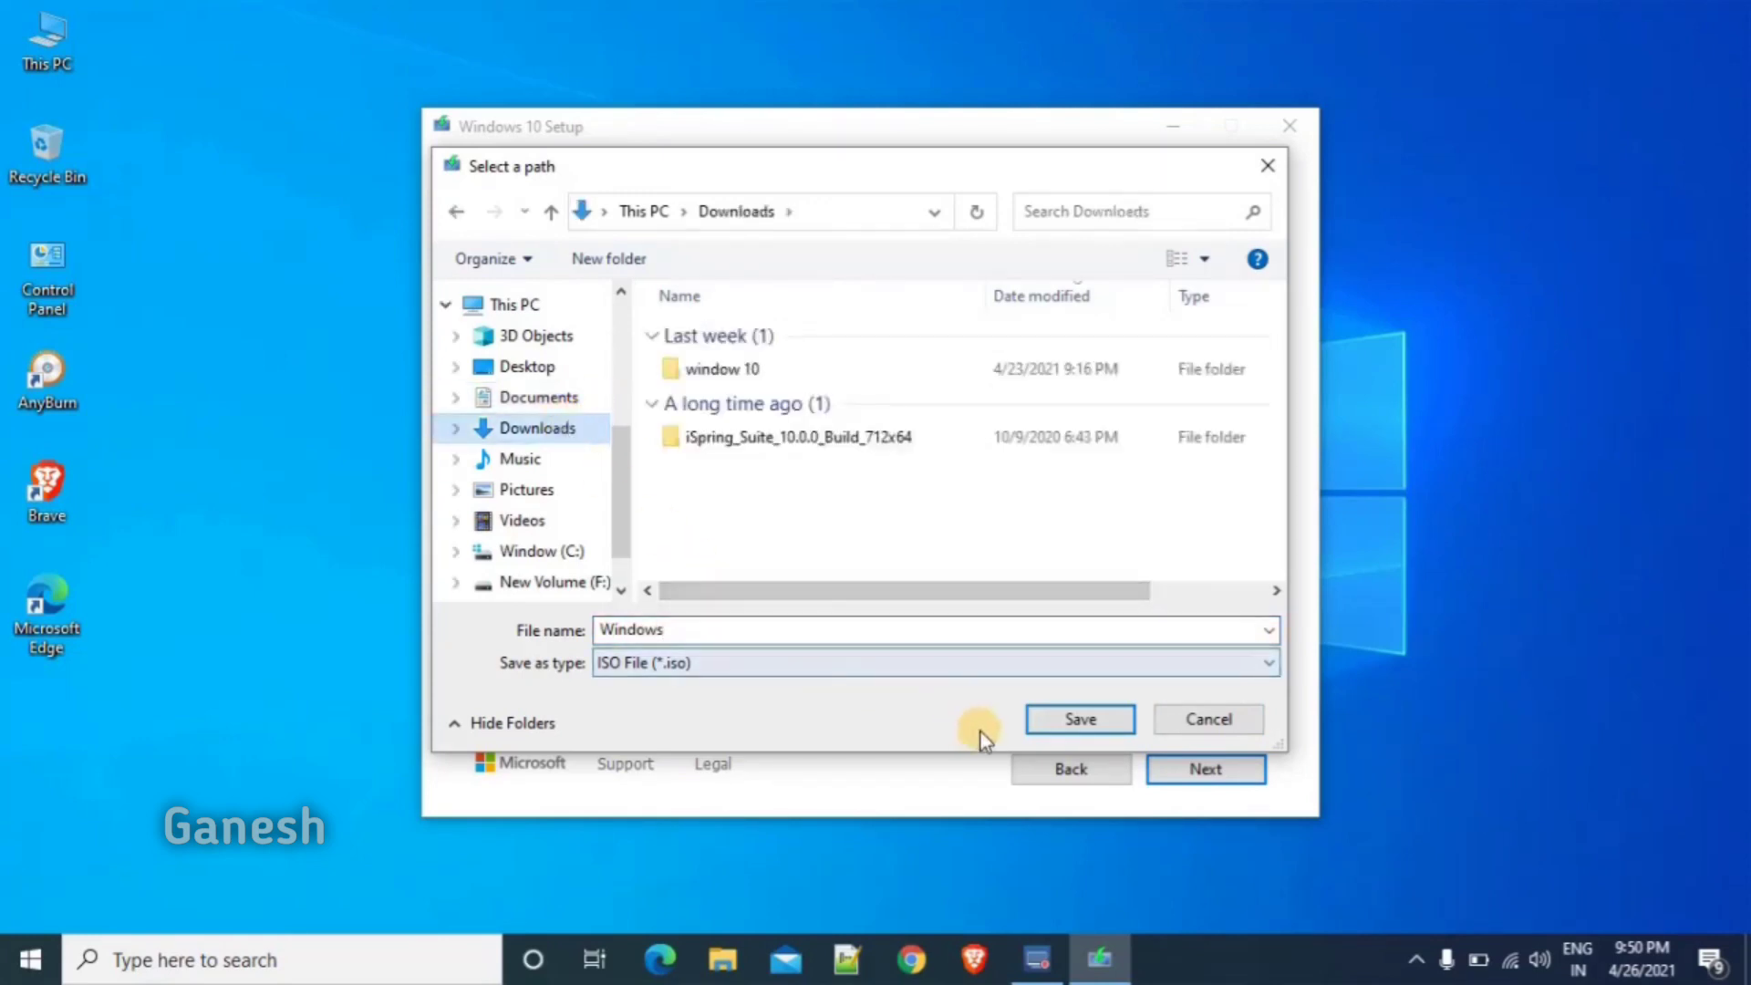
pyautogui.click(1063, 725)
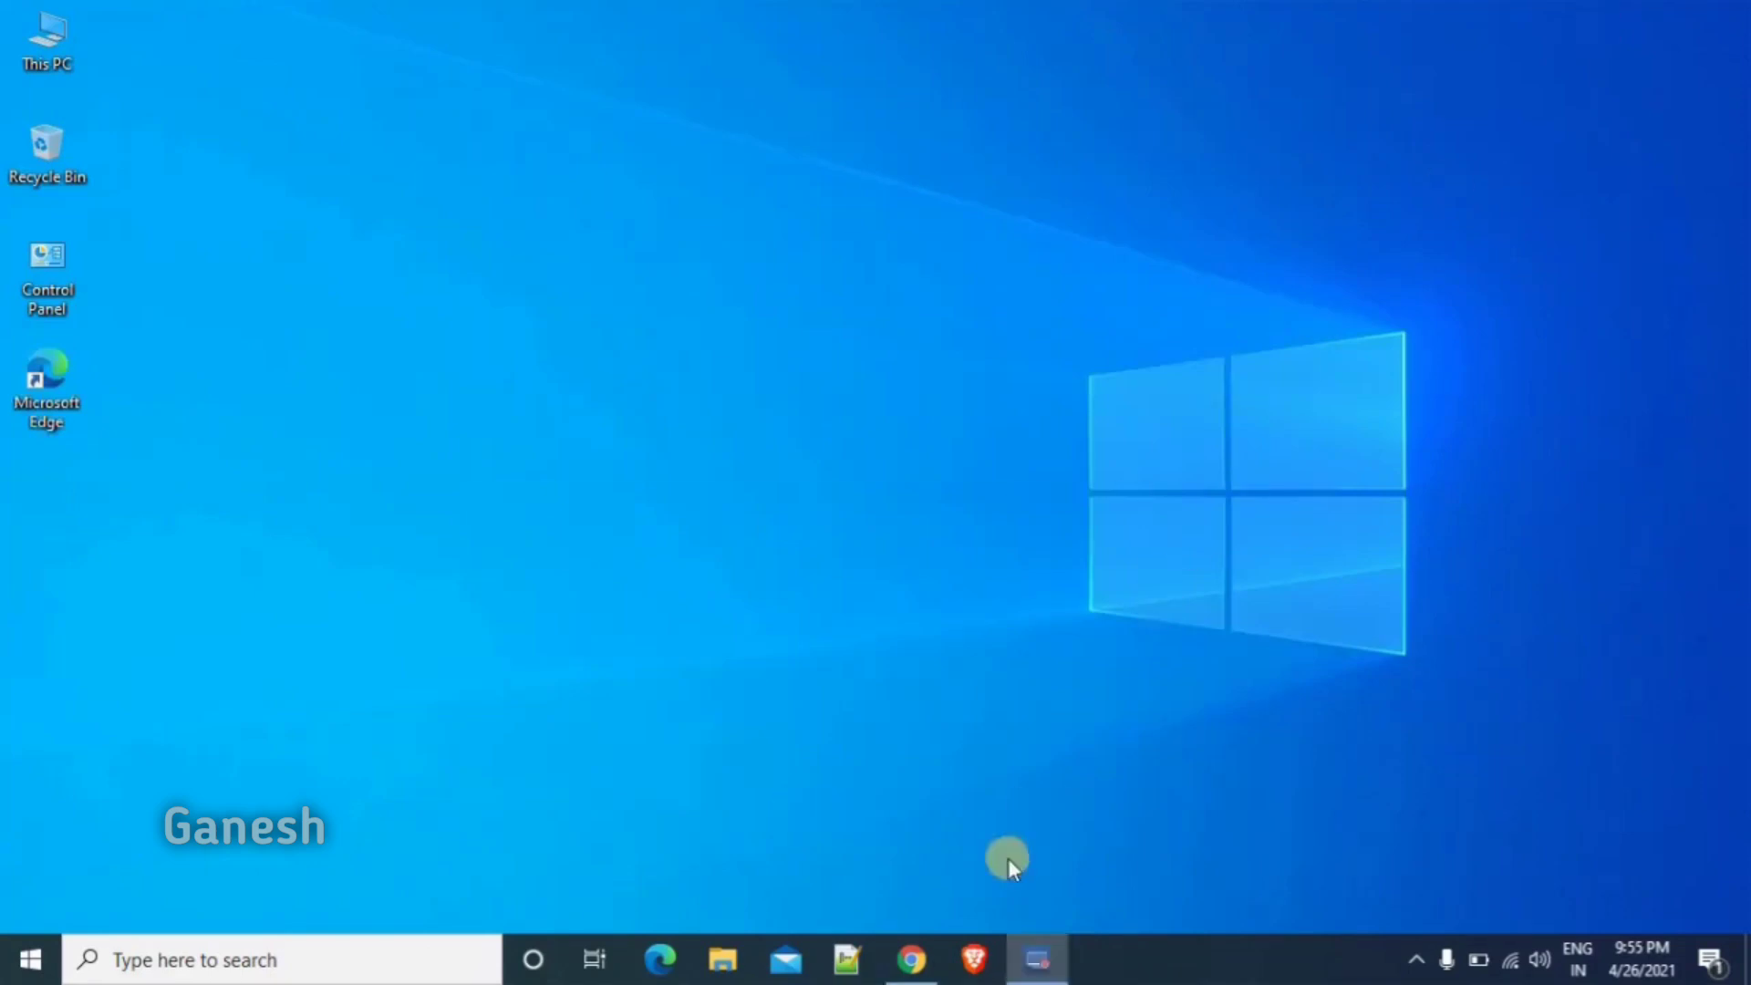
# - Switch to Chrome, search the web for "rufus" and open the official rufus.ie site
pyautogui.click(908, 967)
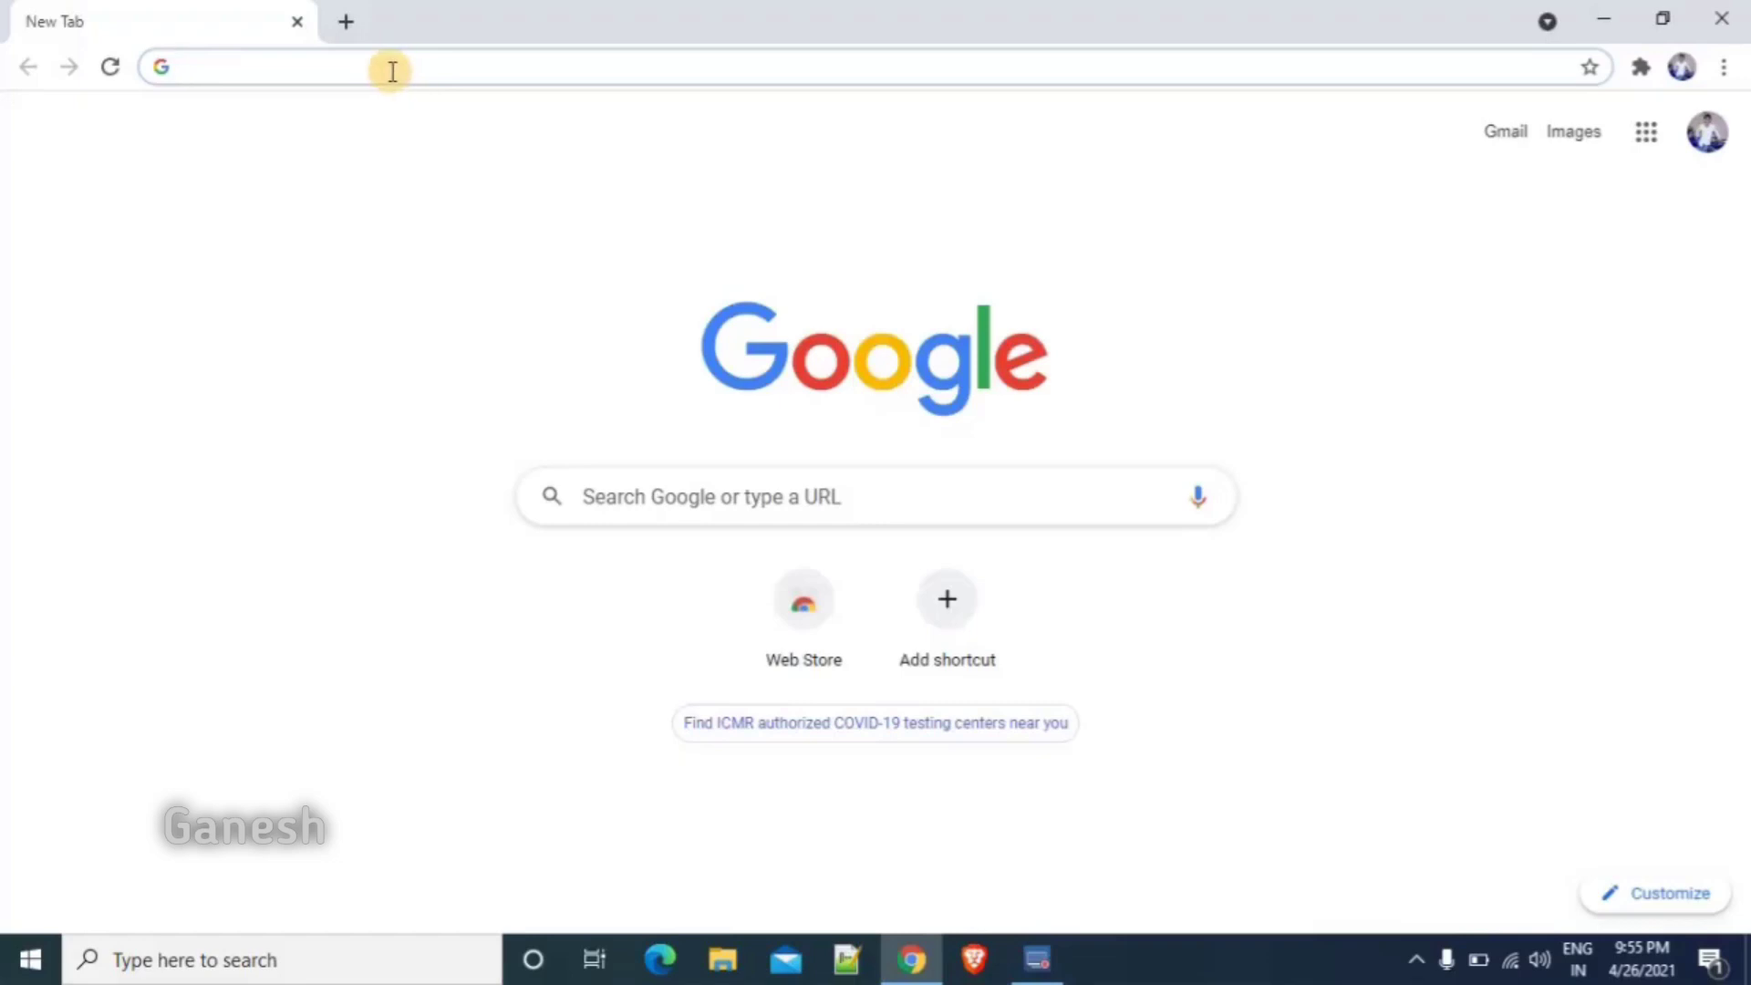
pyautogui.click(392, 69)
pyautogui.write('ruf')
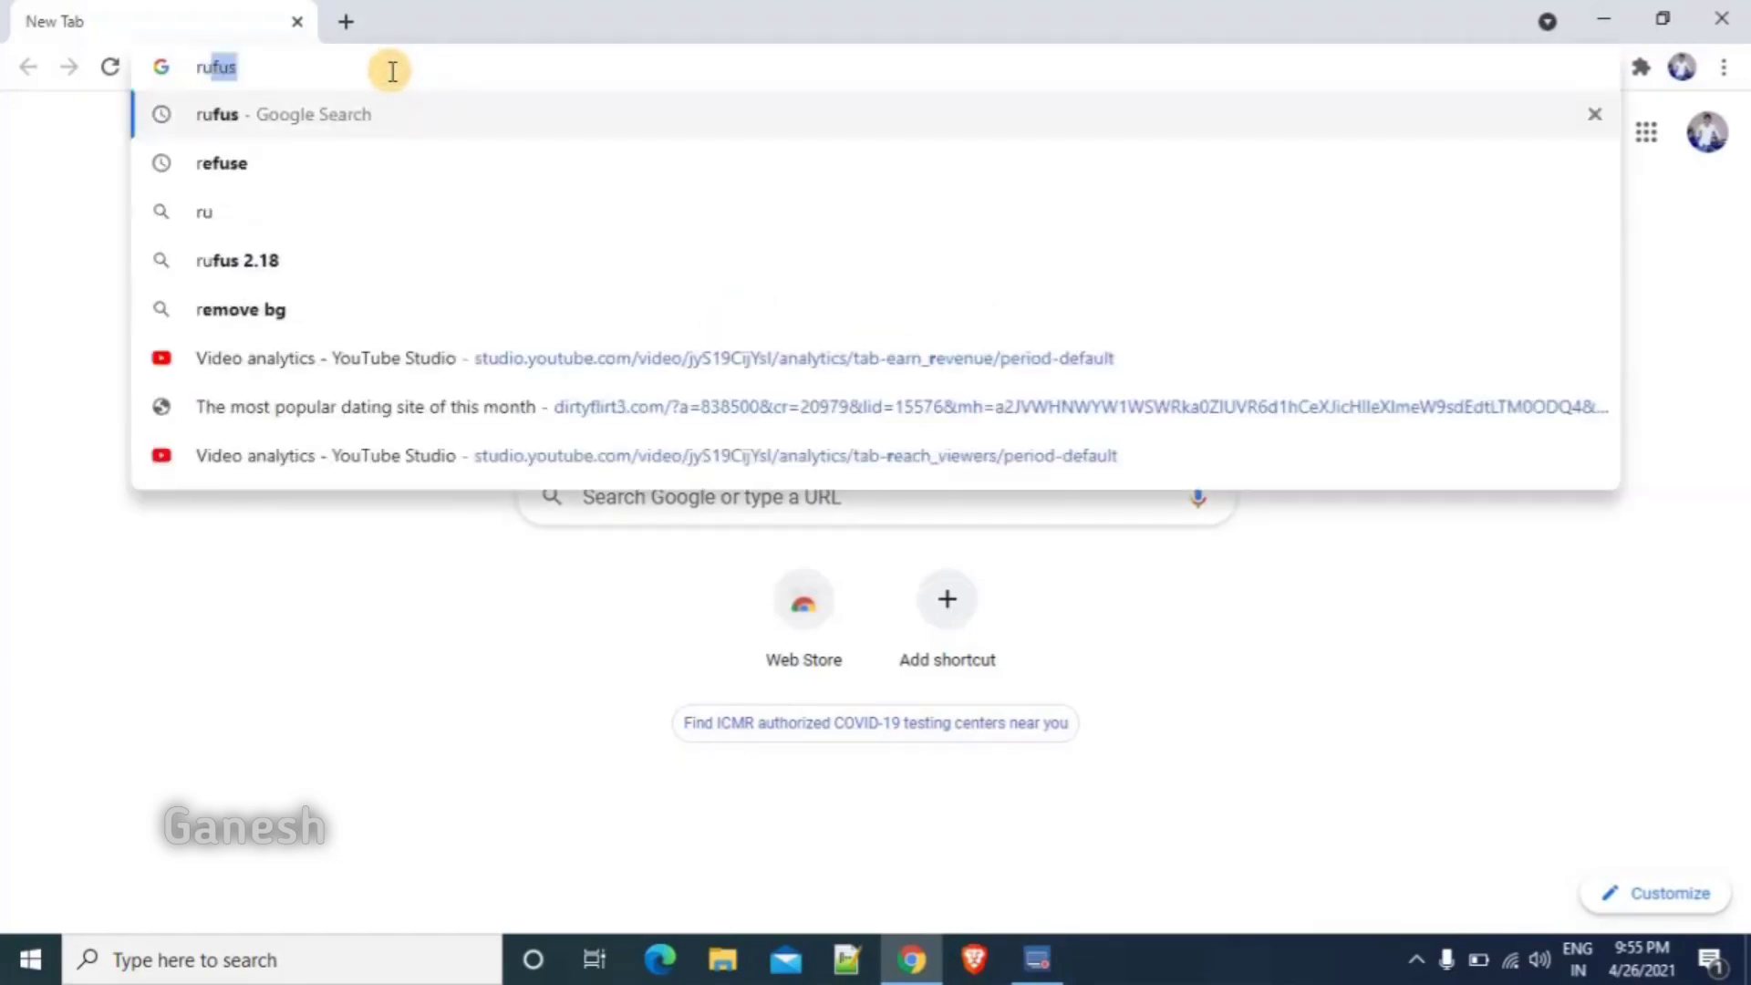
pyautogui.write('us')
pyautogui.press('Return')
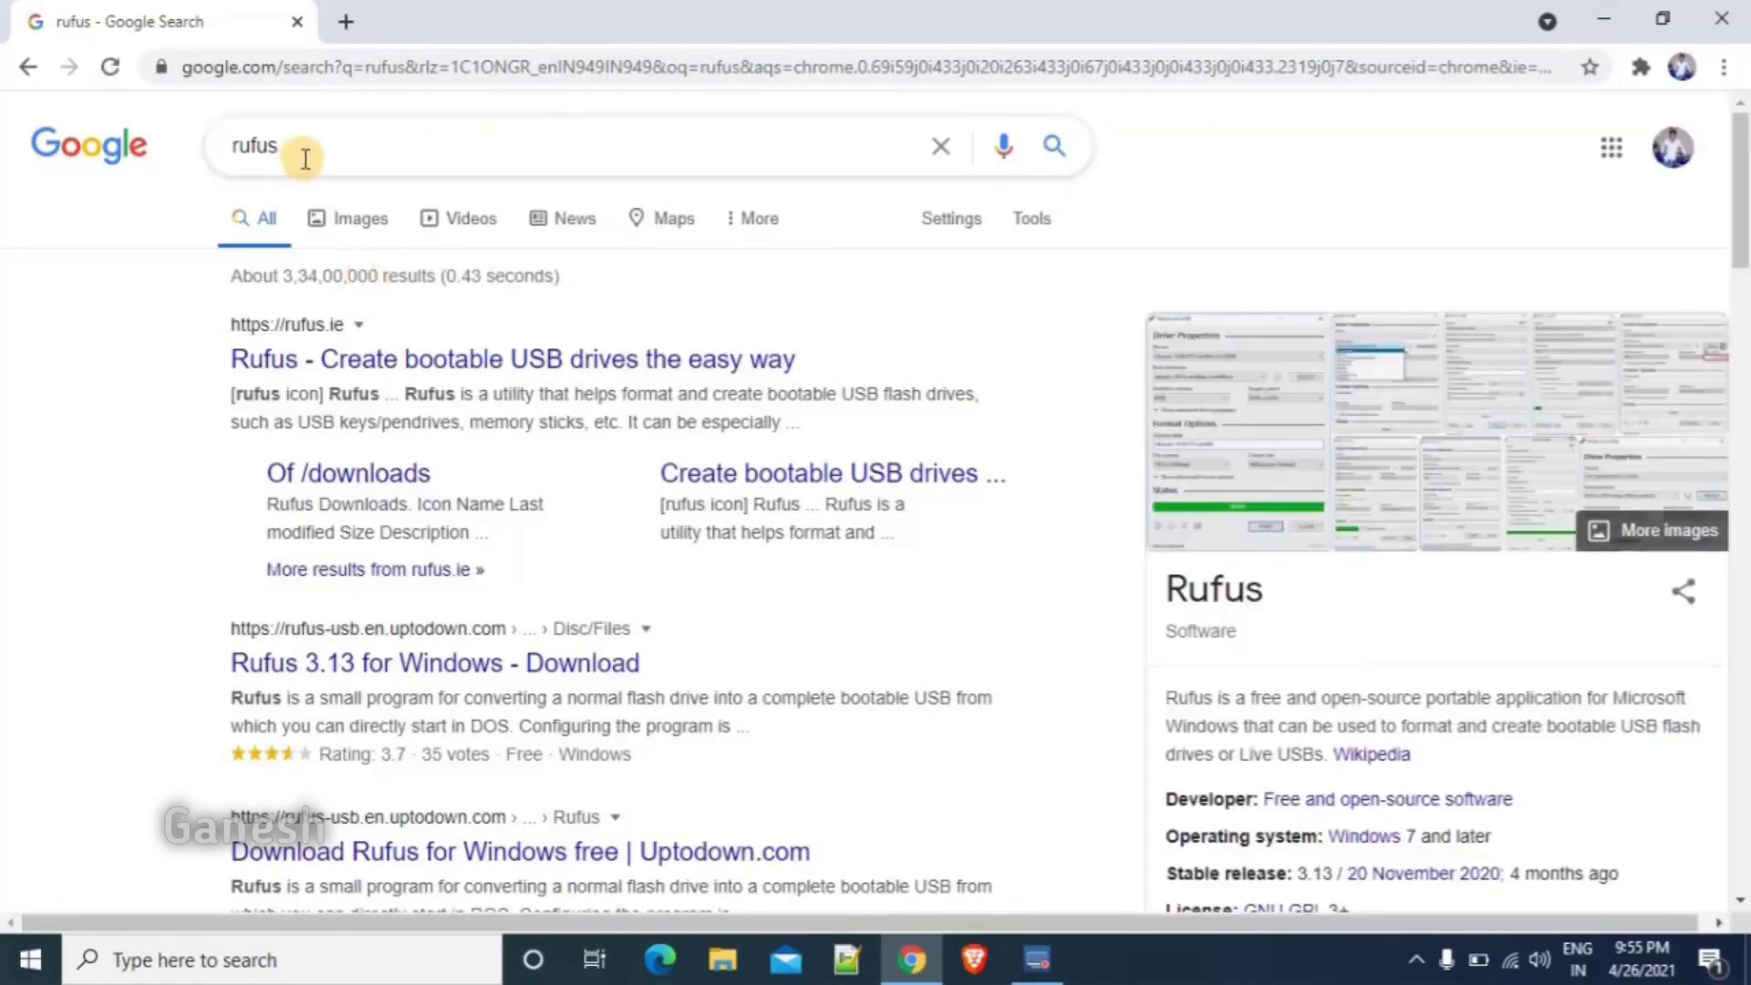
pyautogui.click(254, 359)
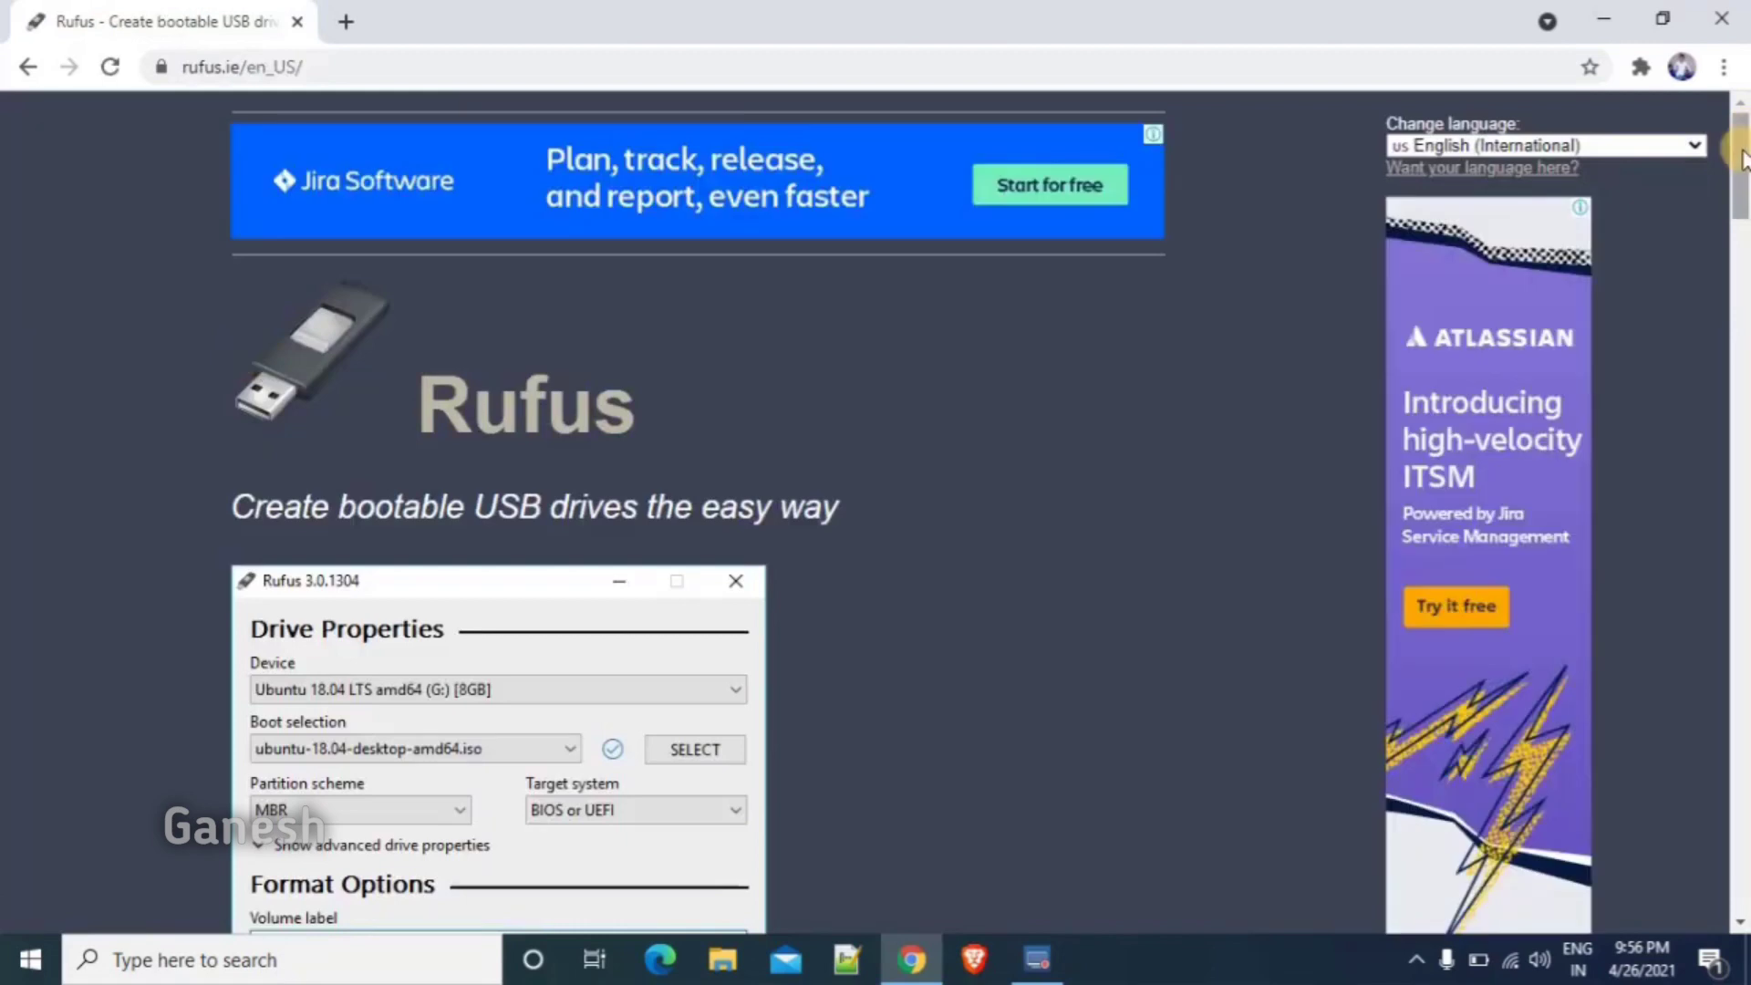
# - Download and run Rufus 3.13, allow it to check for updates online, and close the browser
pyautogui.moveTo(1740, 155); pyautogui.dragTo(1740, 325)
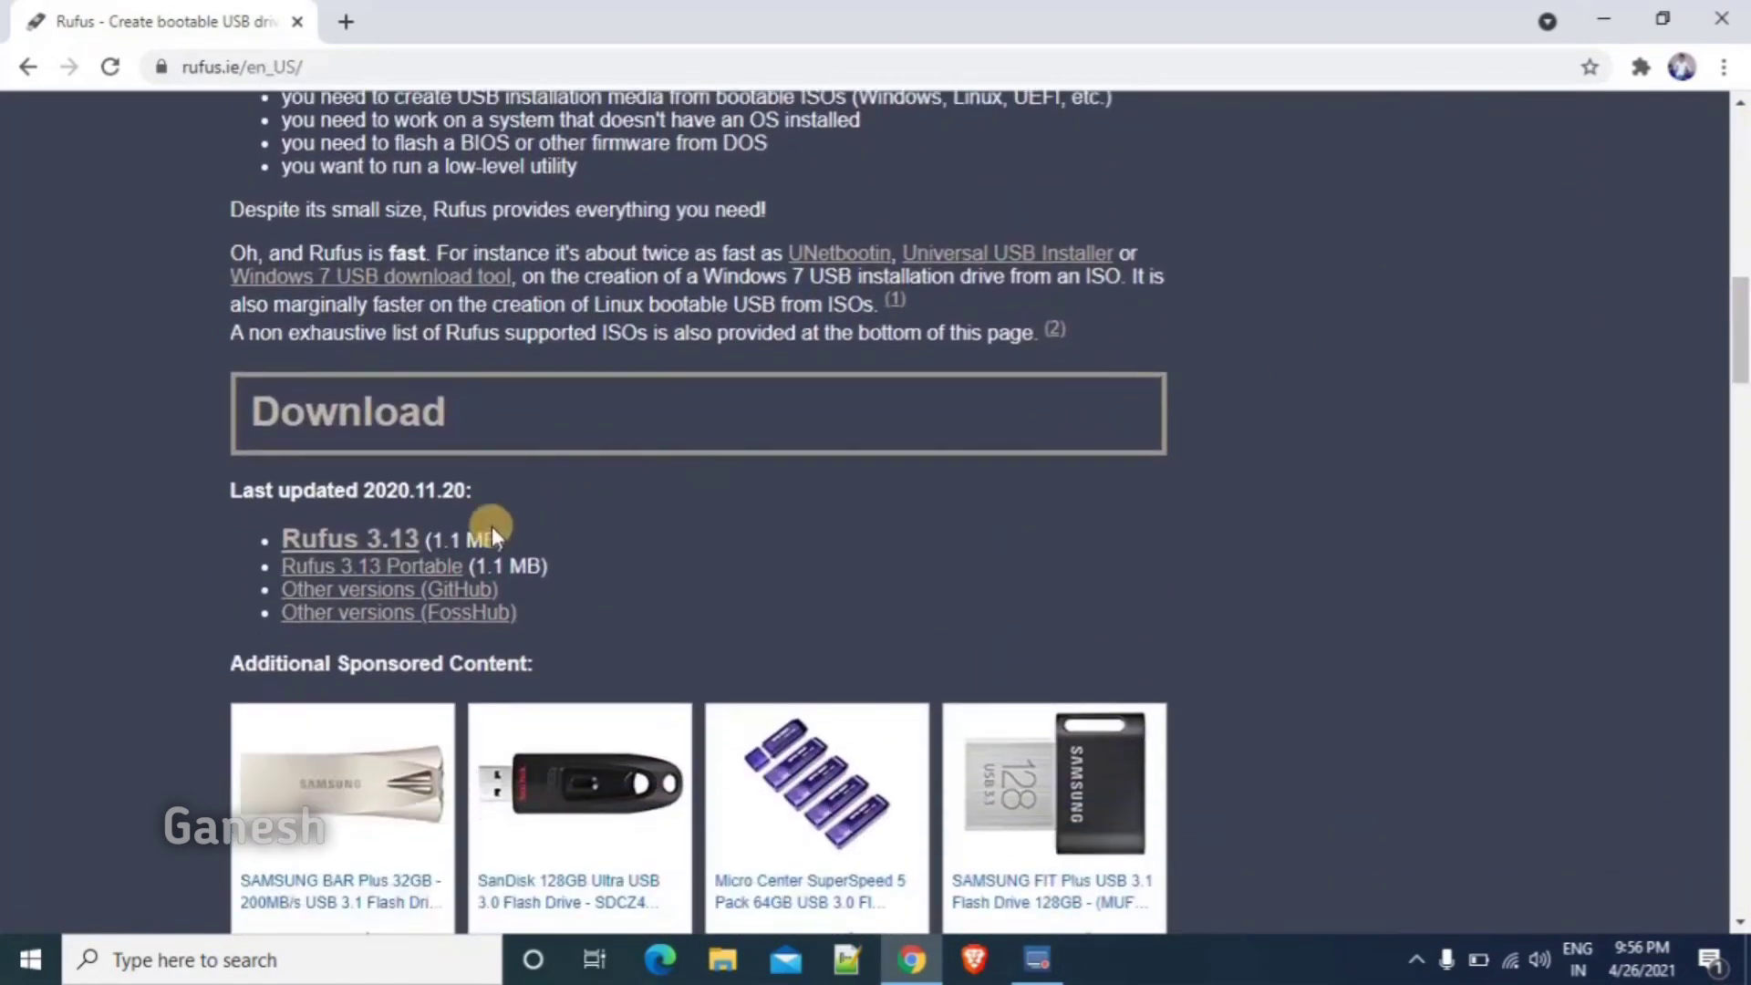
pyautogui.click(339, 545)
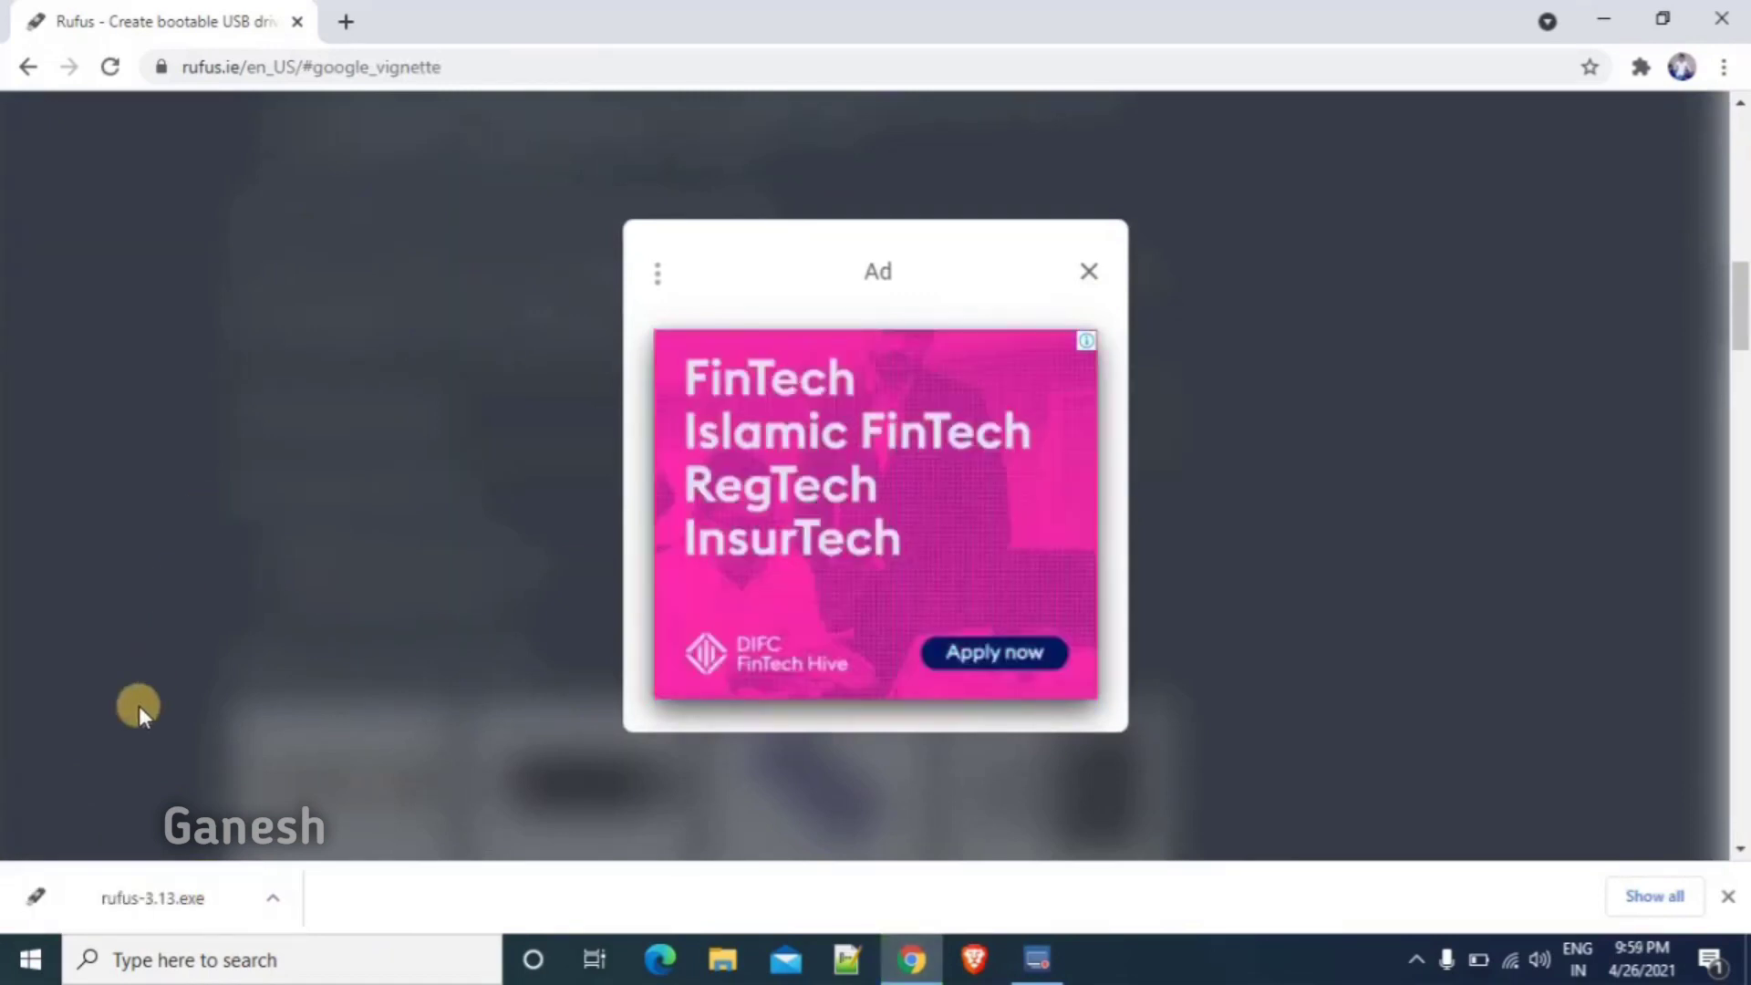
pyautogui.click(158, 891)
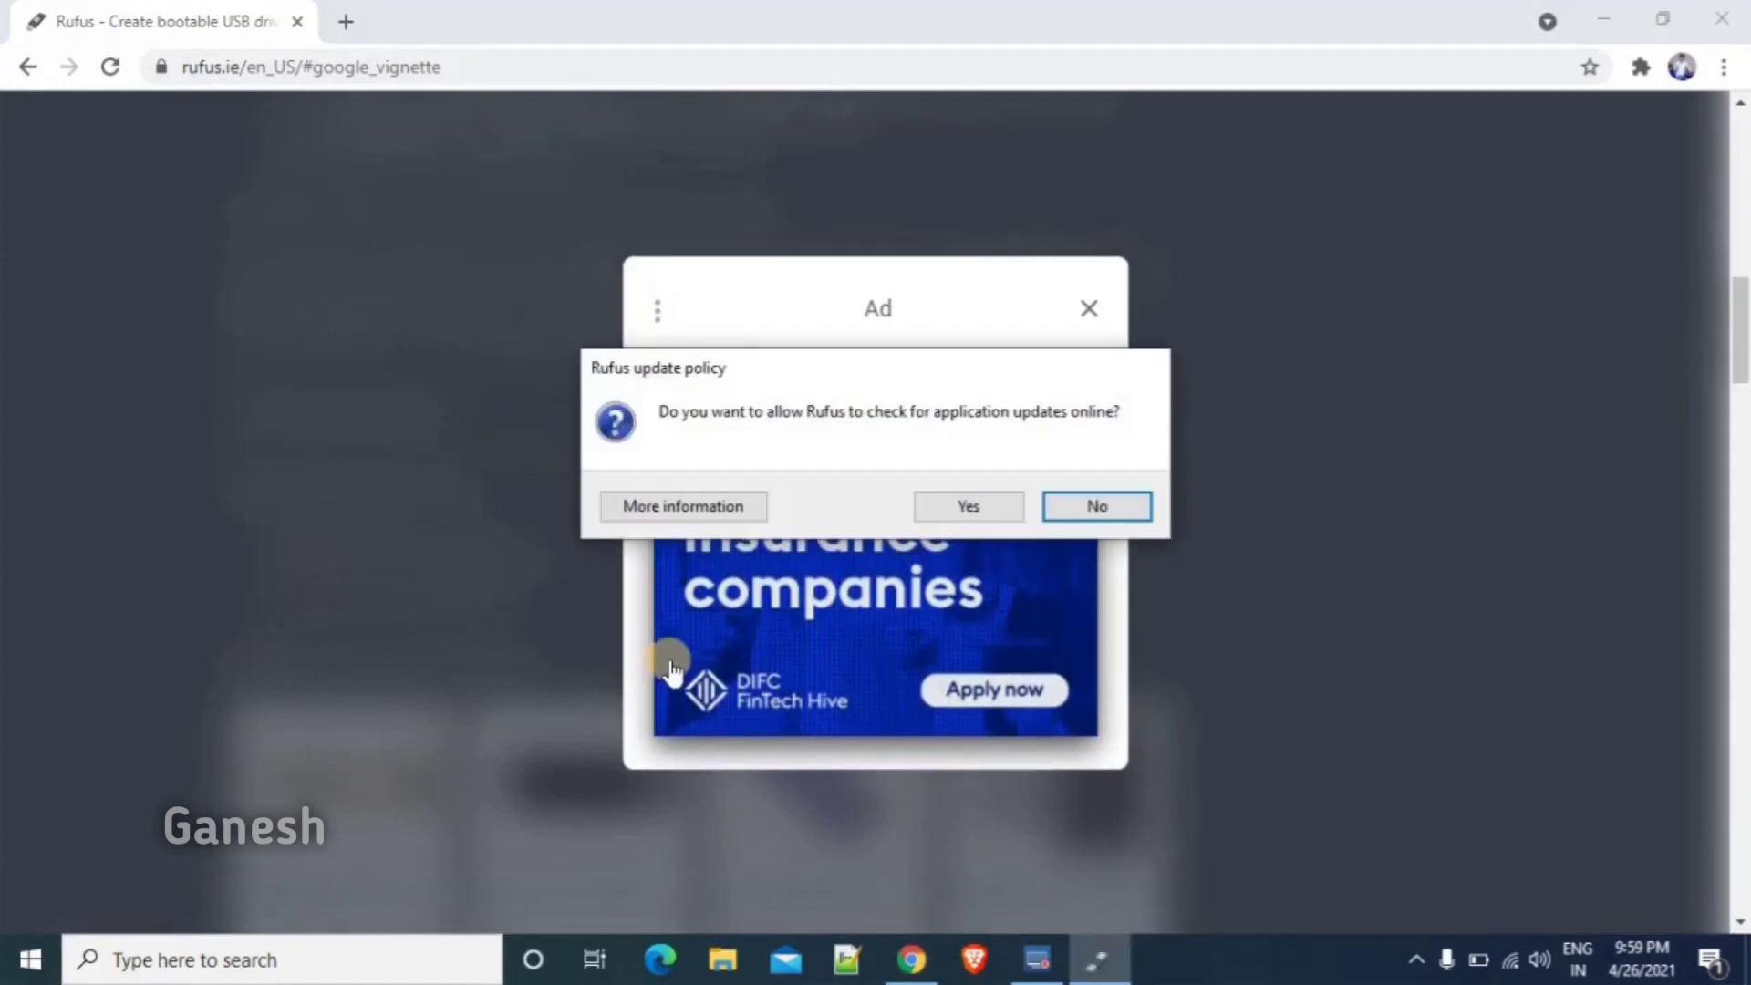
pyautogui.click(992, 515)
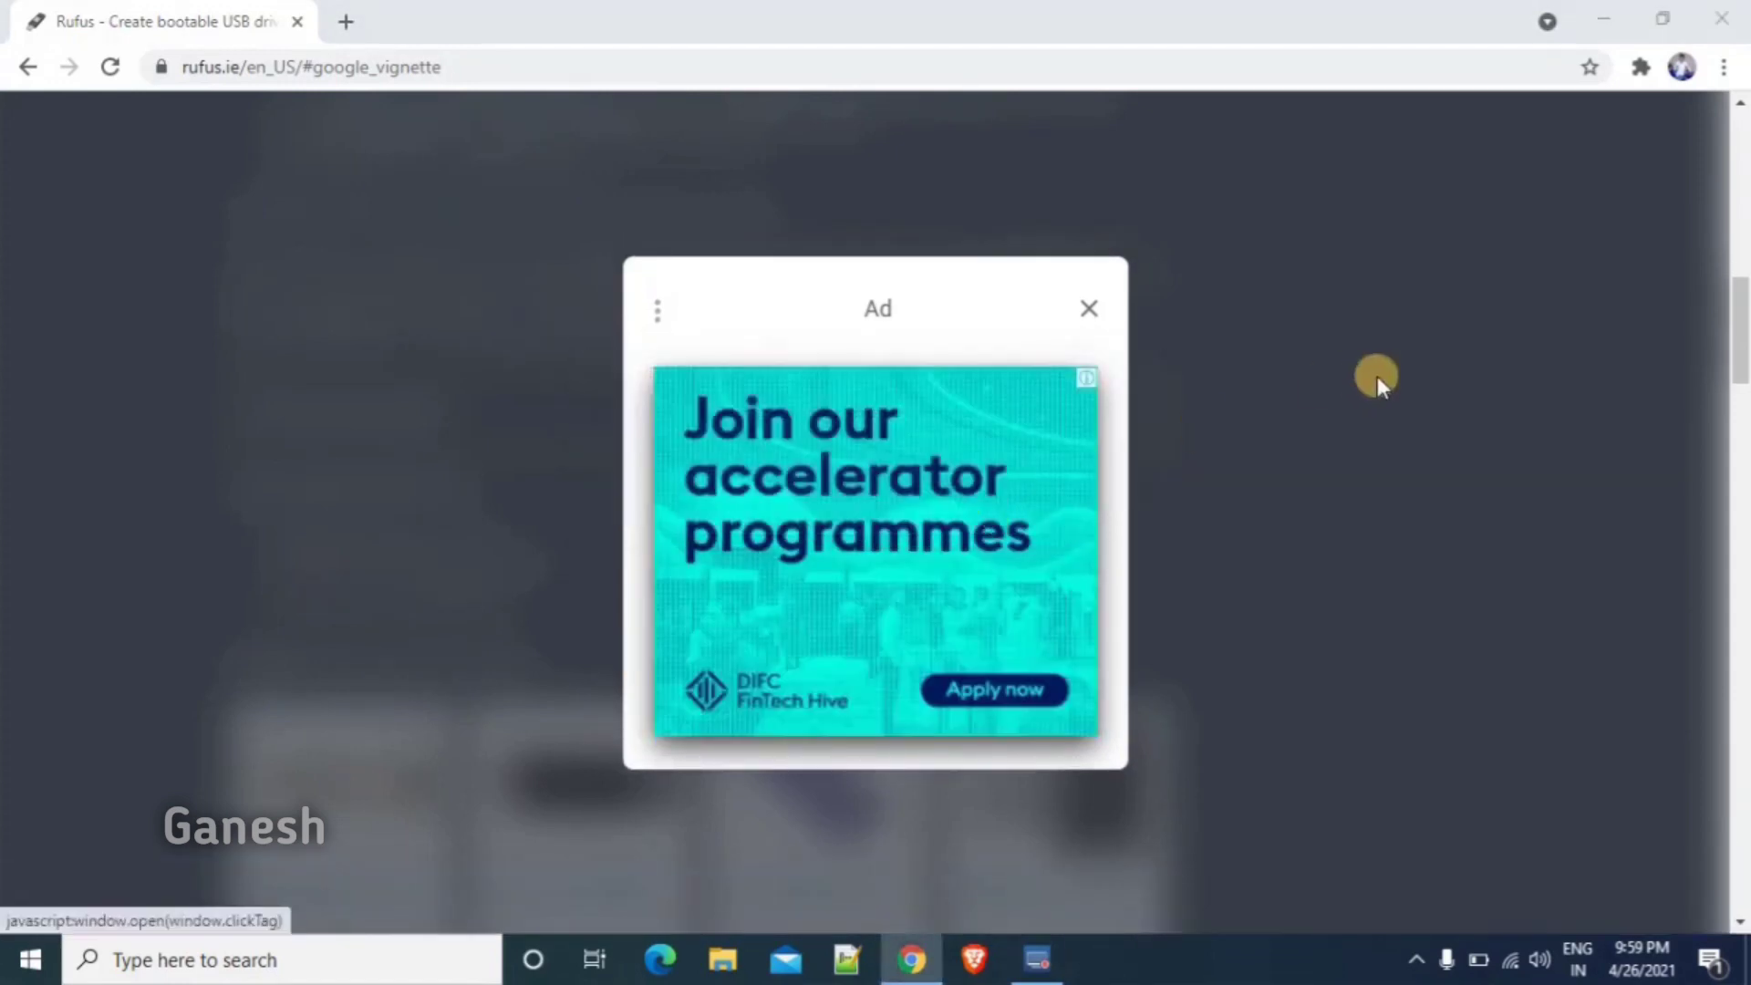
pyautogui.click(1722, 18)
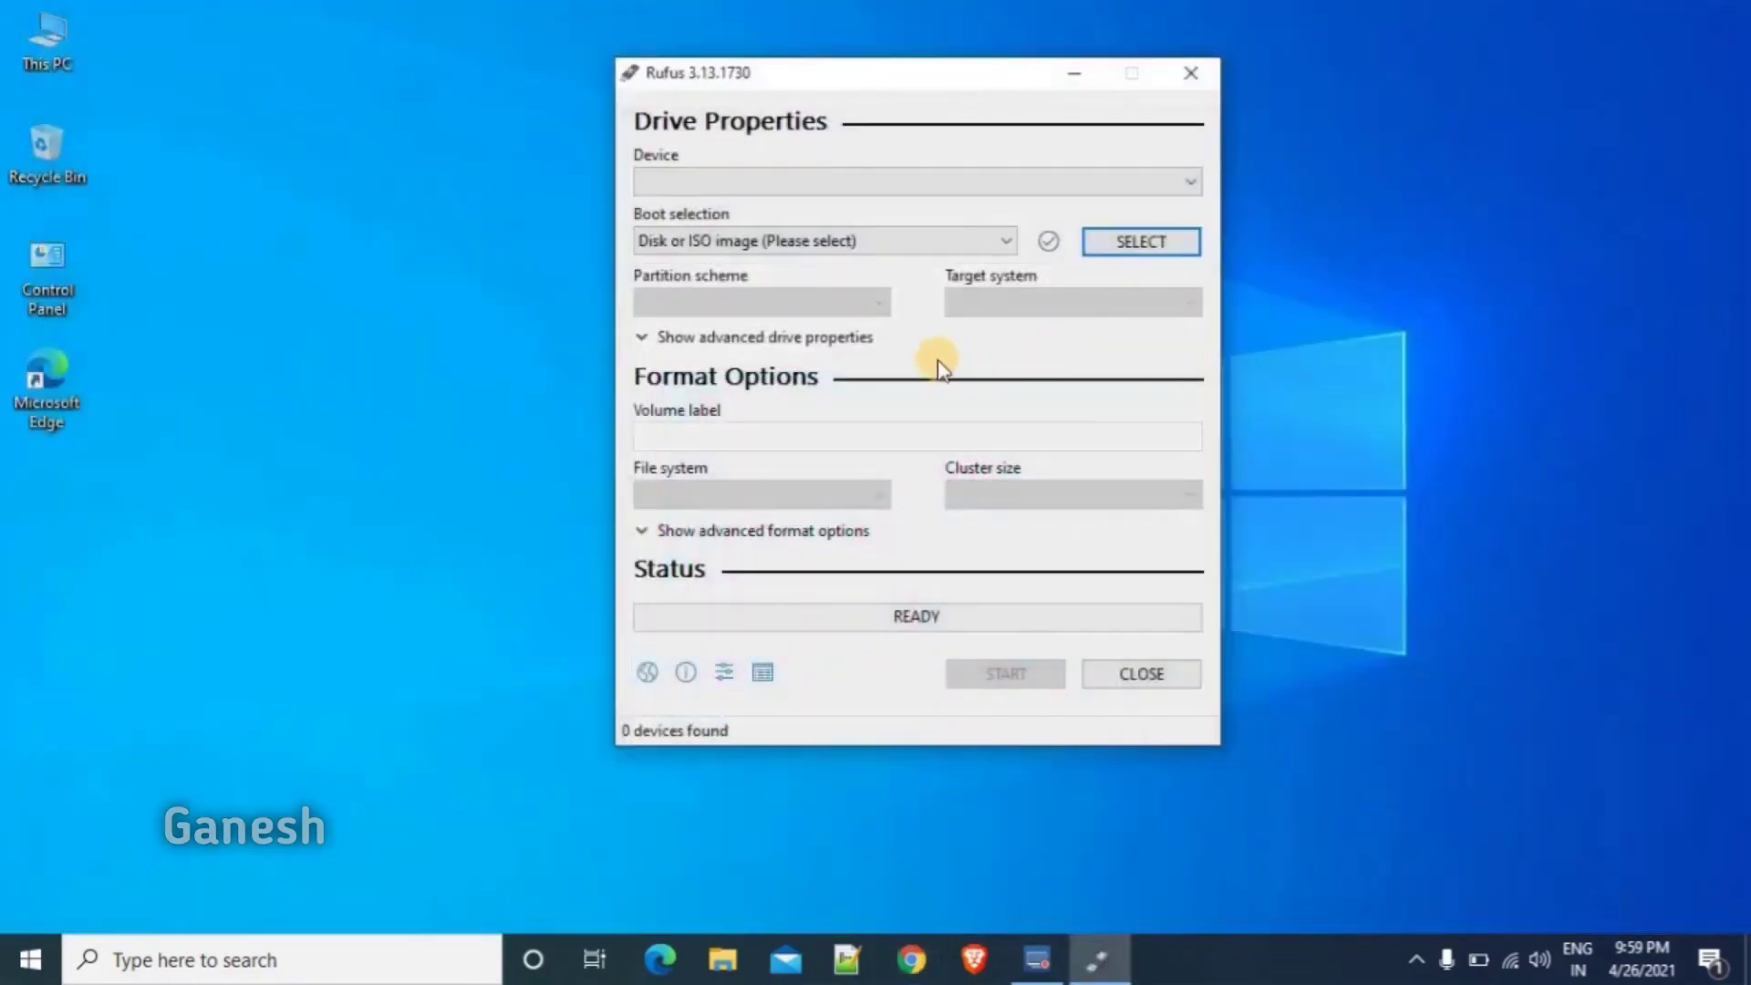
# - Check the connected USB drive (E:) in This PC and choose it as the device in Rufus
pyautogui.moveTo(821, 78); pyautogui.dragTo(797, 141)
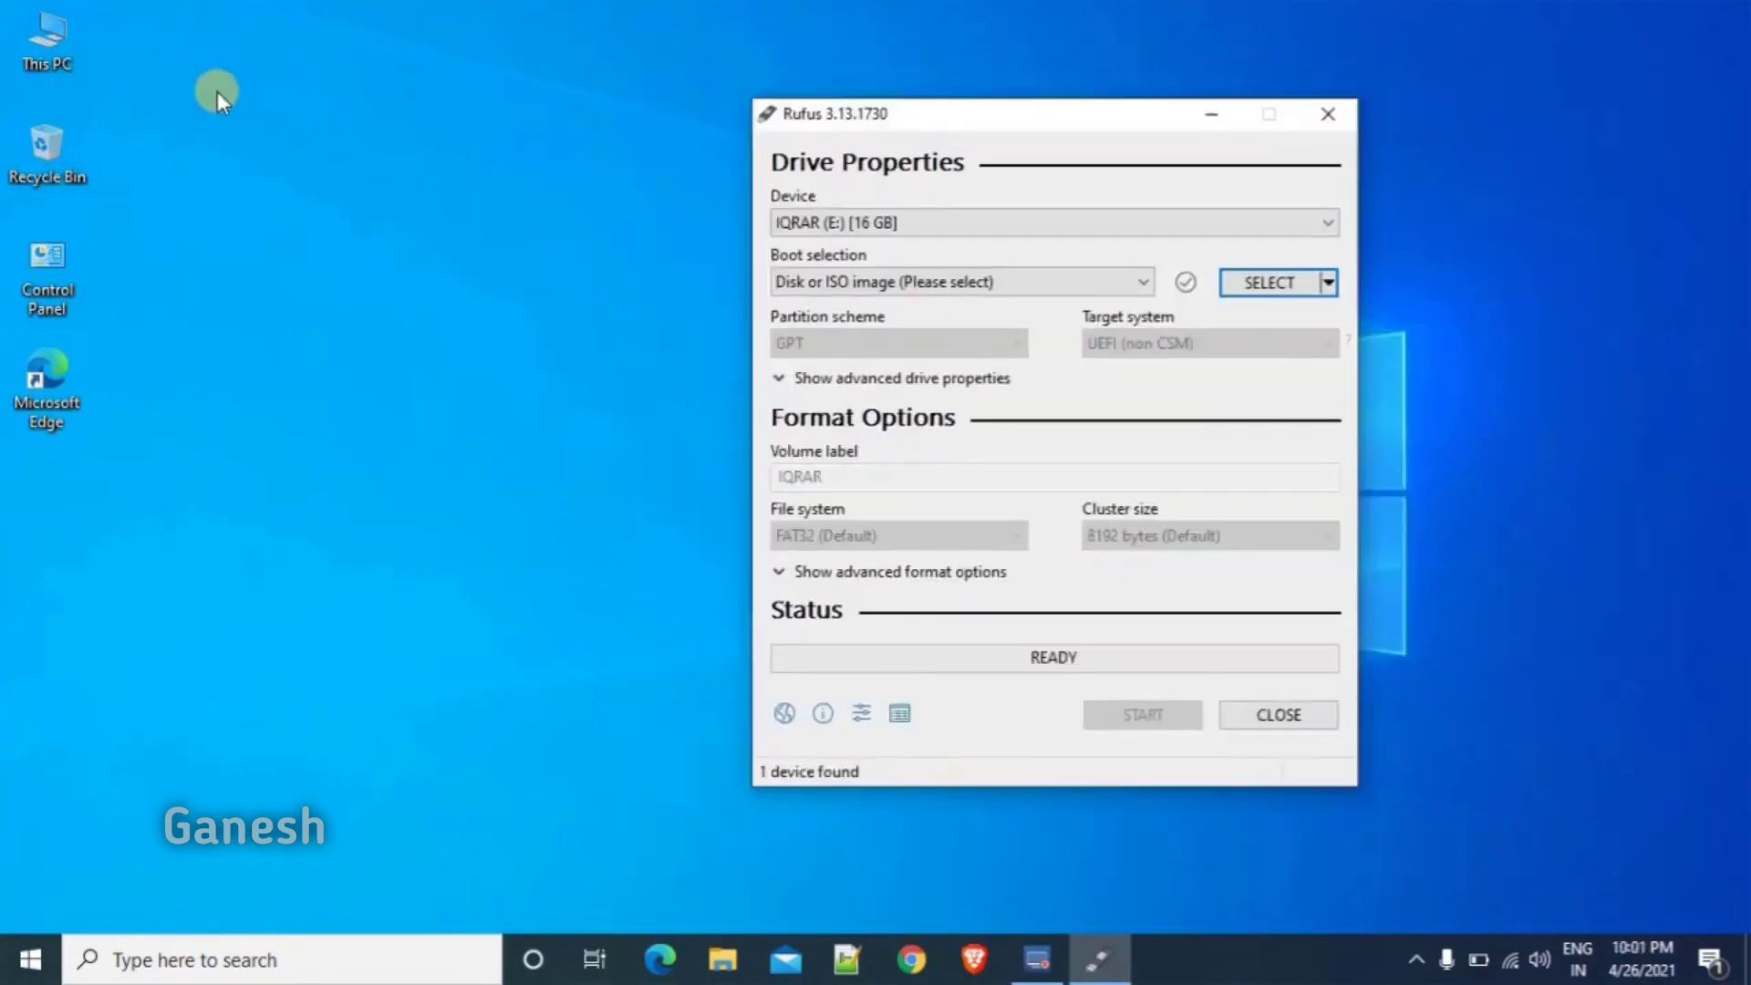
pyautogui.doubleClick(53, 35)
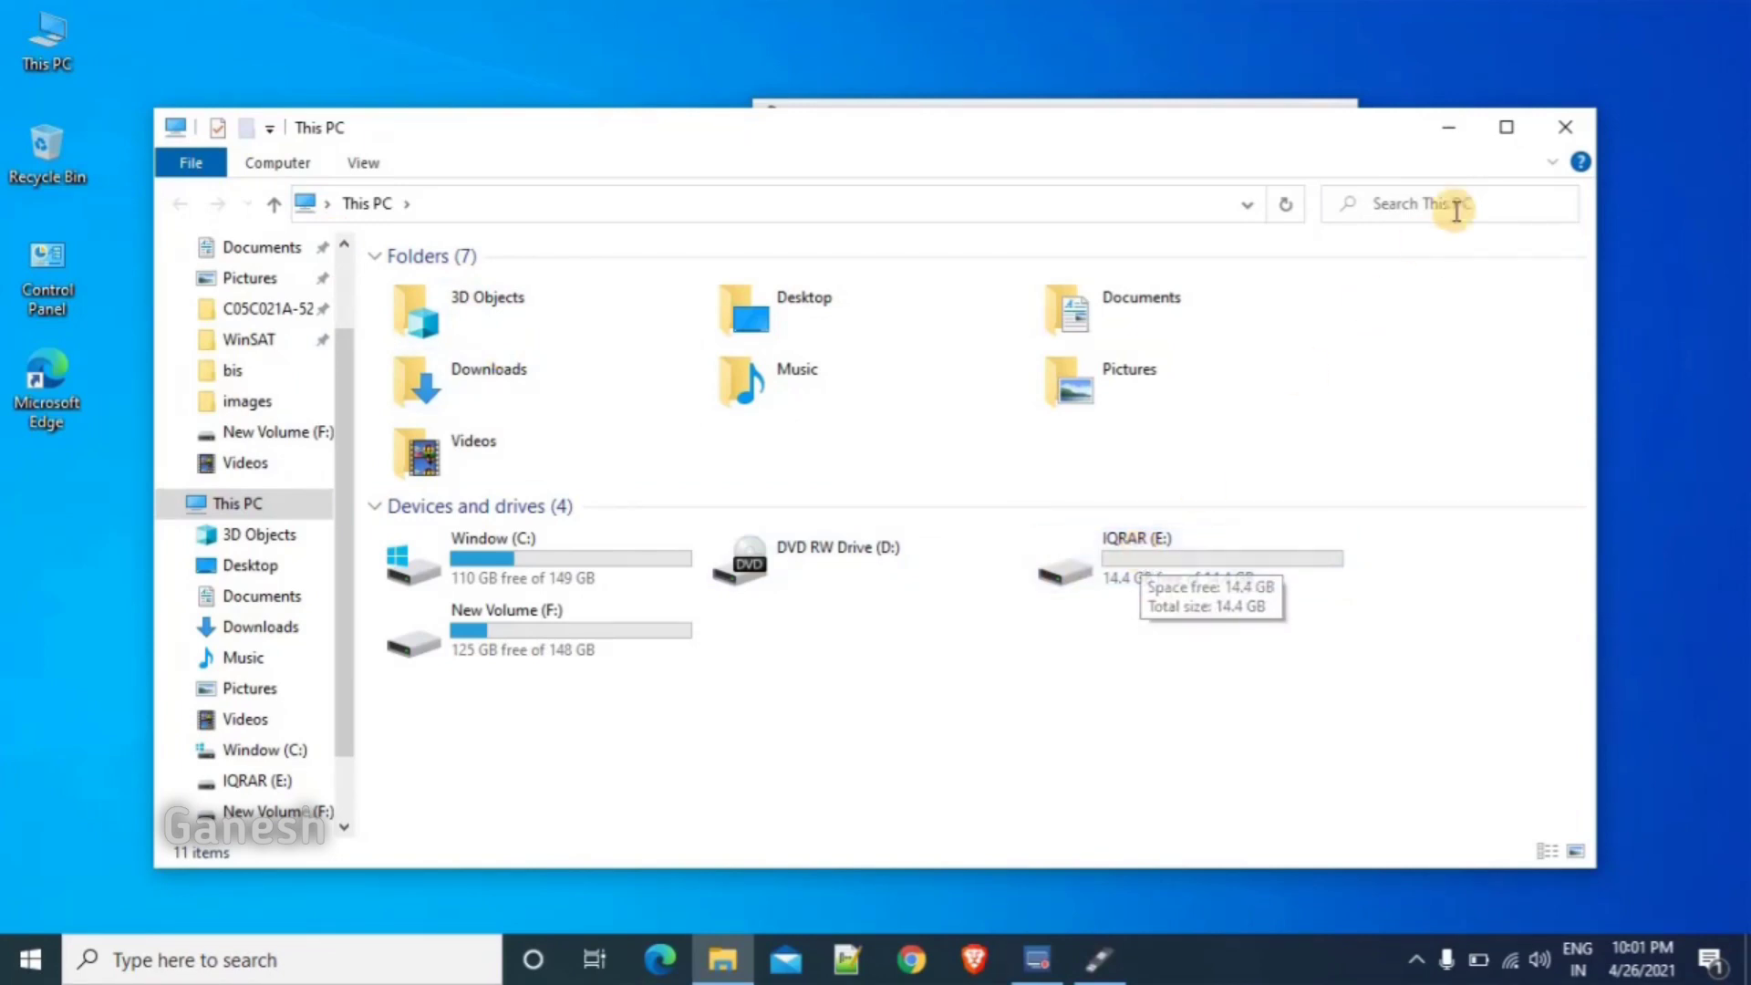
pyautogui.click(1567, 126)
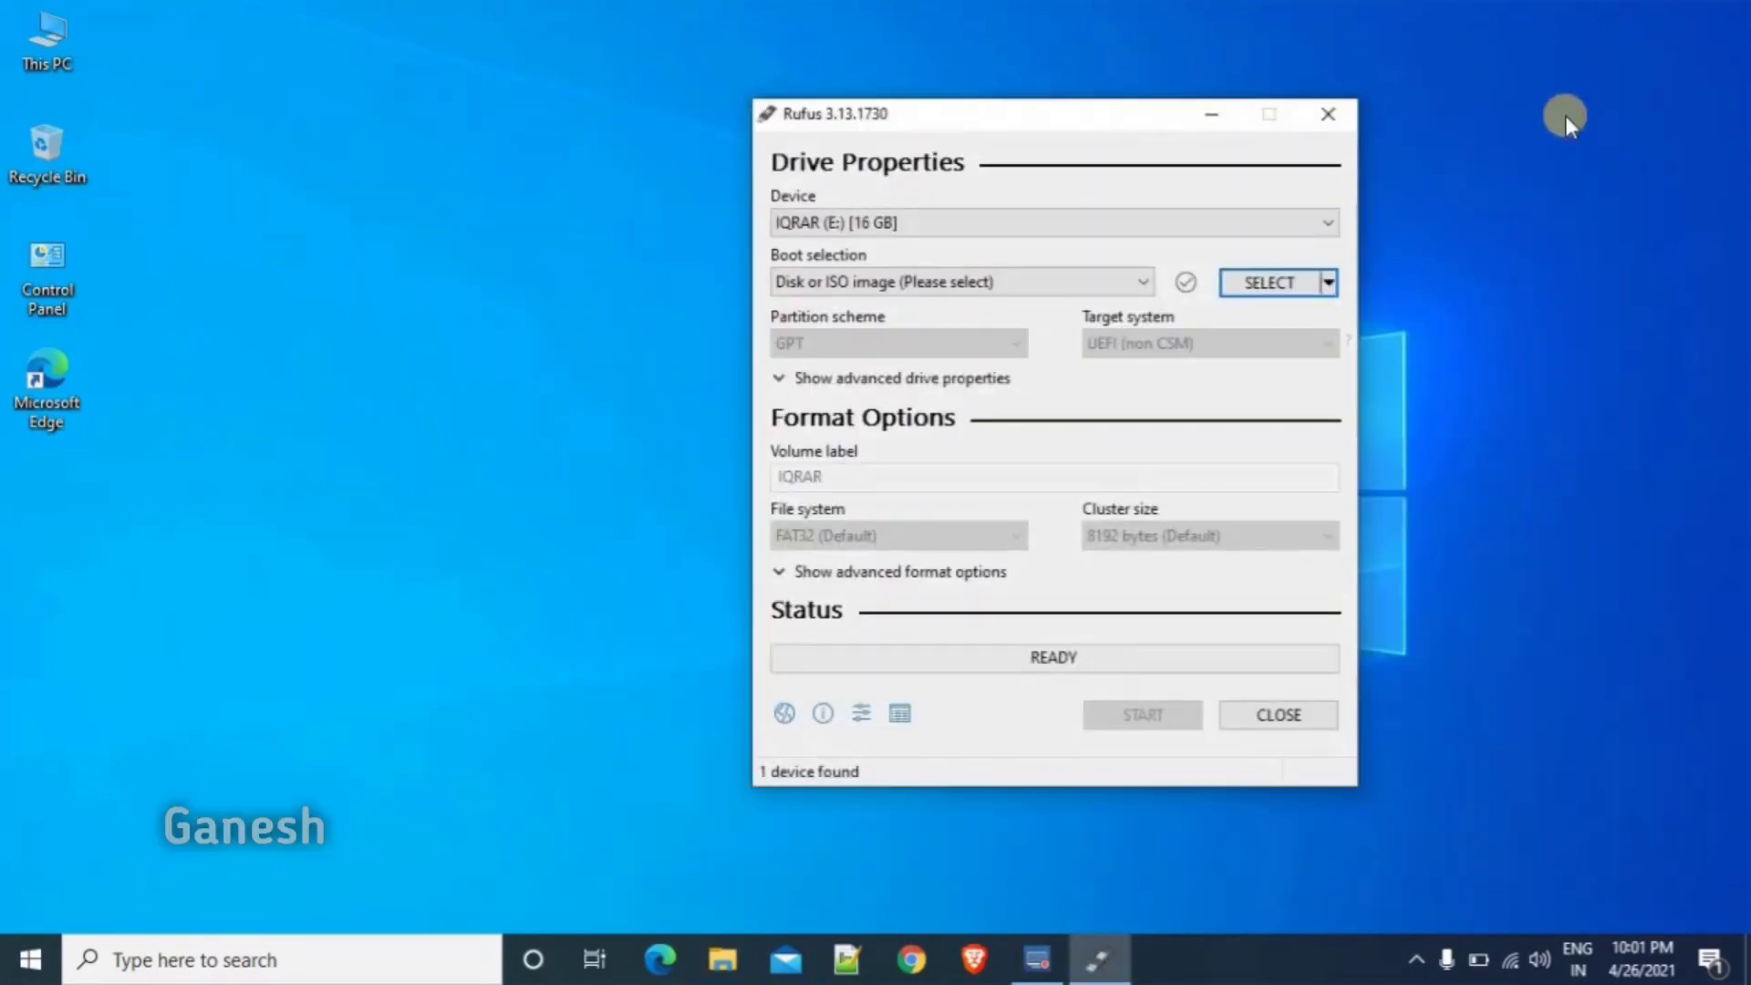
pyautogui.click(1053, 224)
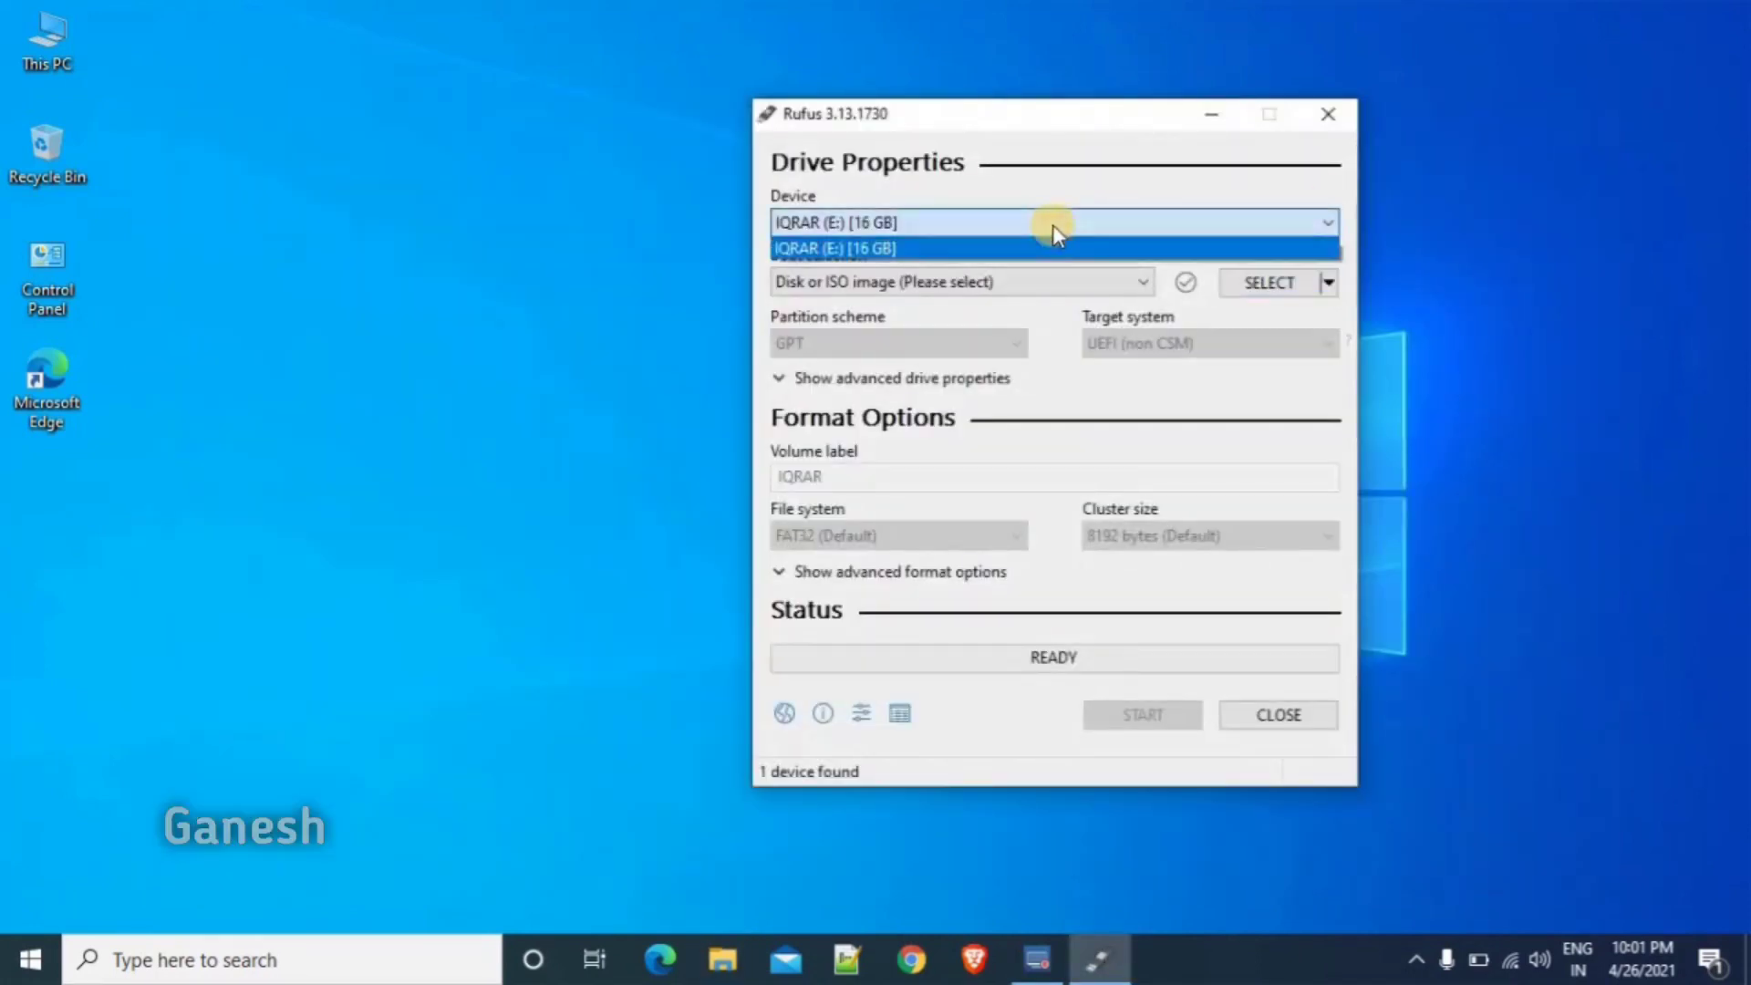
pyautogui.click(1000, 222)
pyautogui.click(1000, 223)
pyautogui.click(1000, 223)
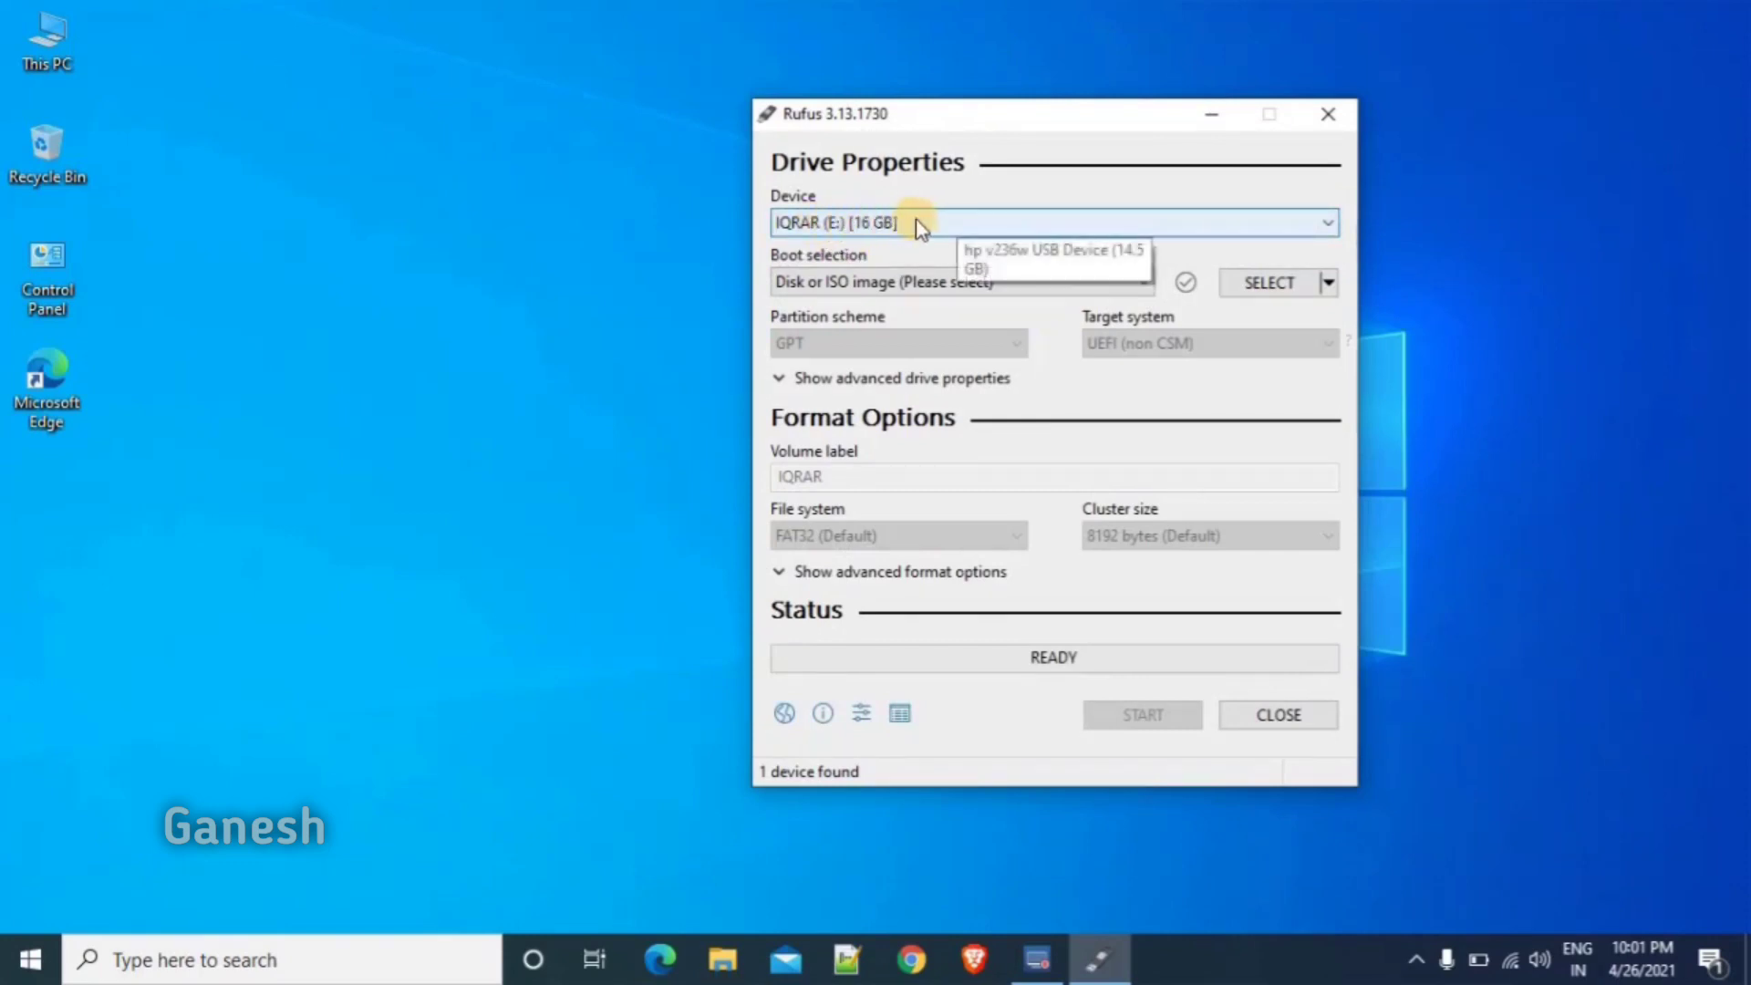
# - Load window10.iso from the software folder on New Volume (F:) as the boot image
pyautogui.click(1264, 288)
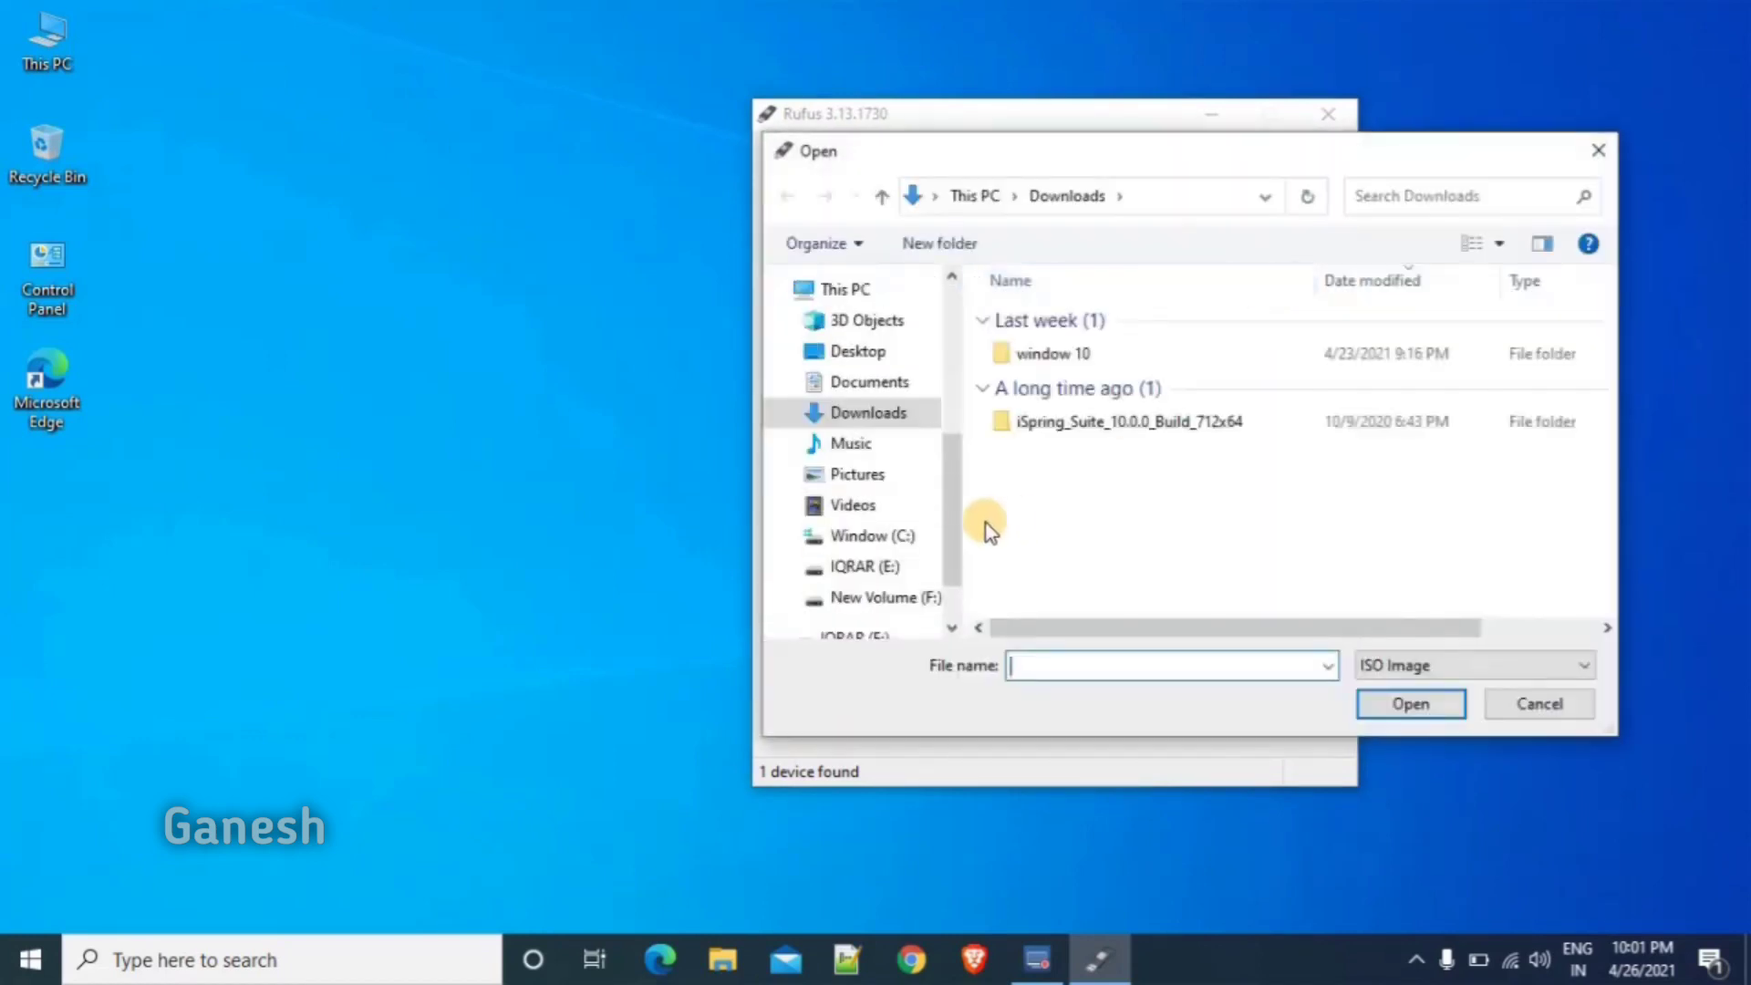
pyautogui.moveTo(954, 496); pyautogui.dragTo(949, 531)
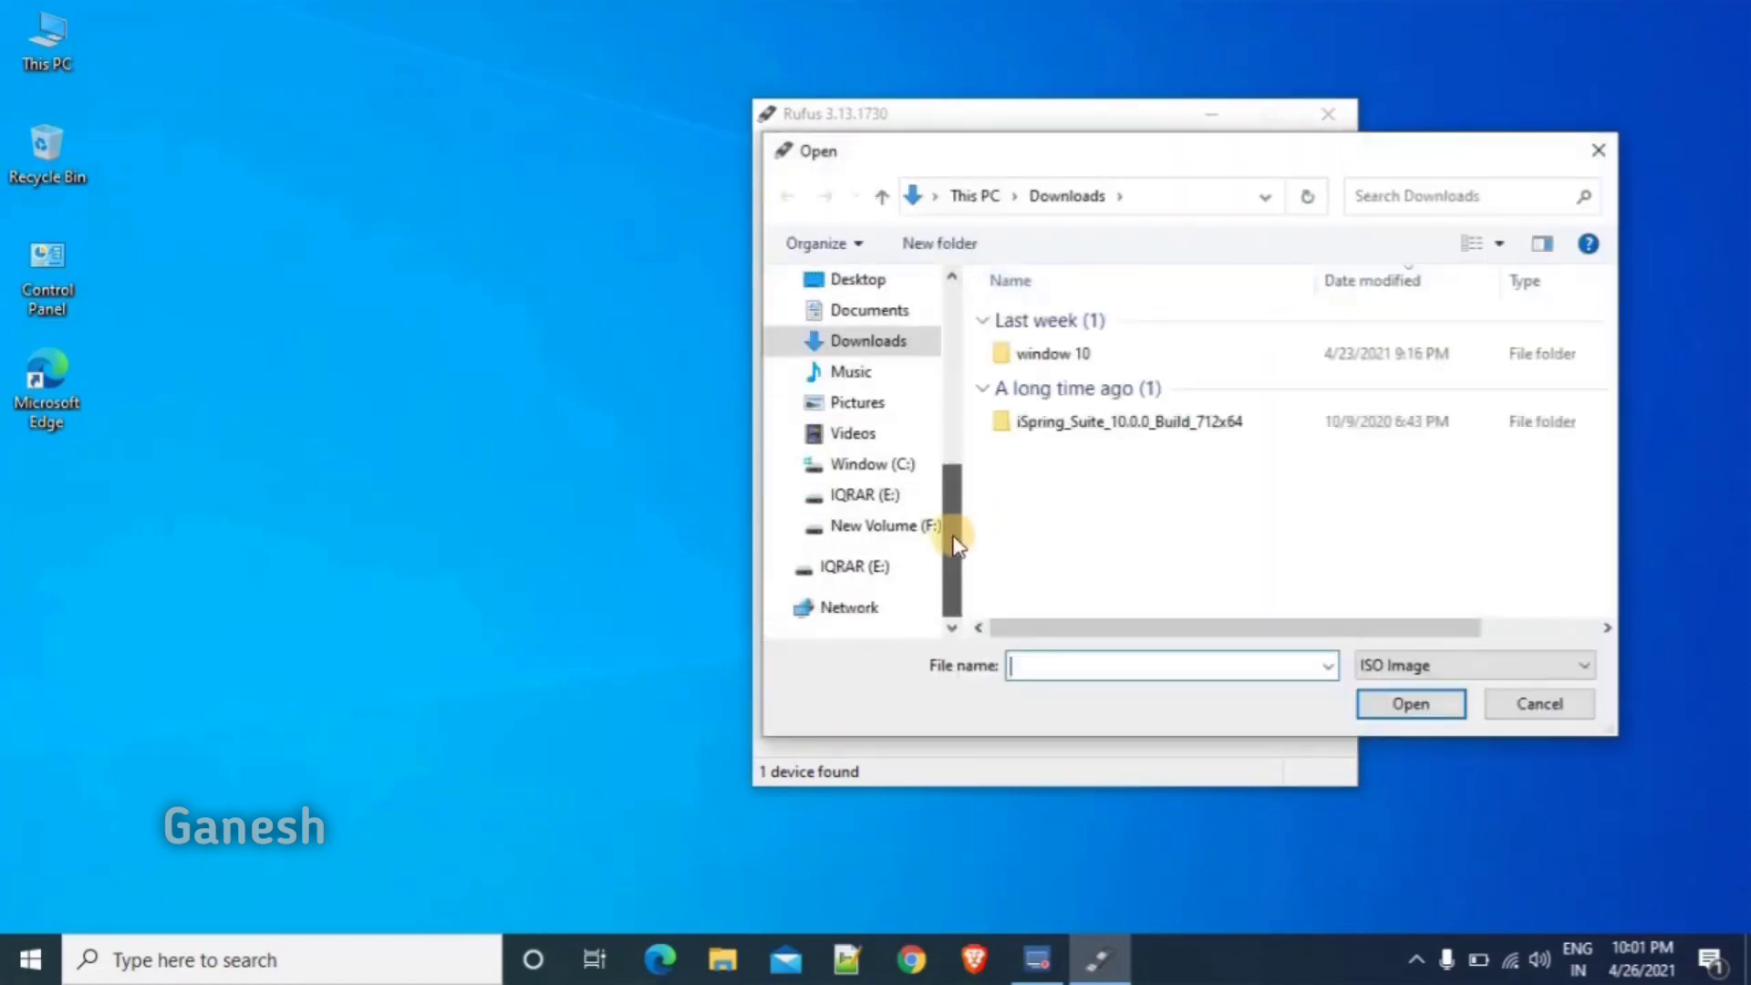
pyautogui.click(881, 527)
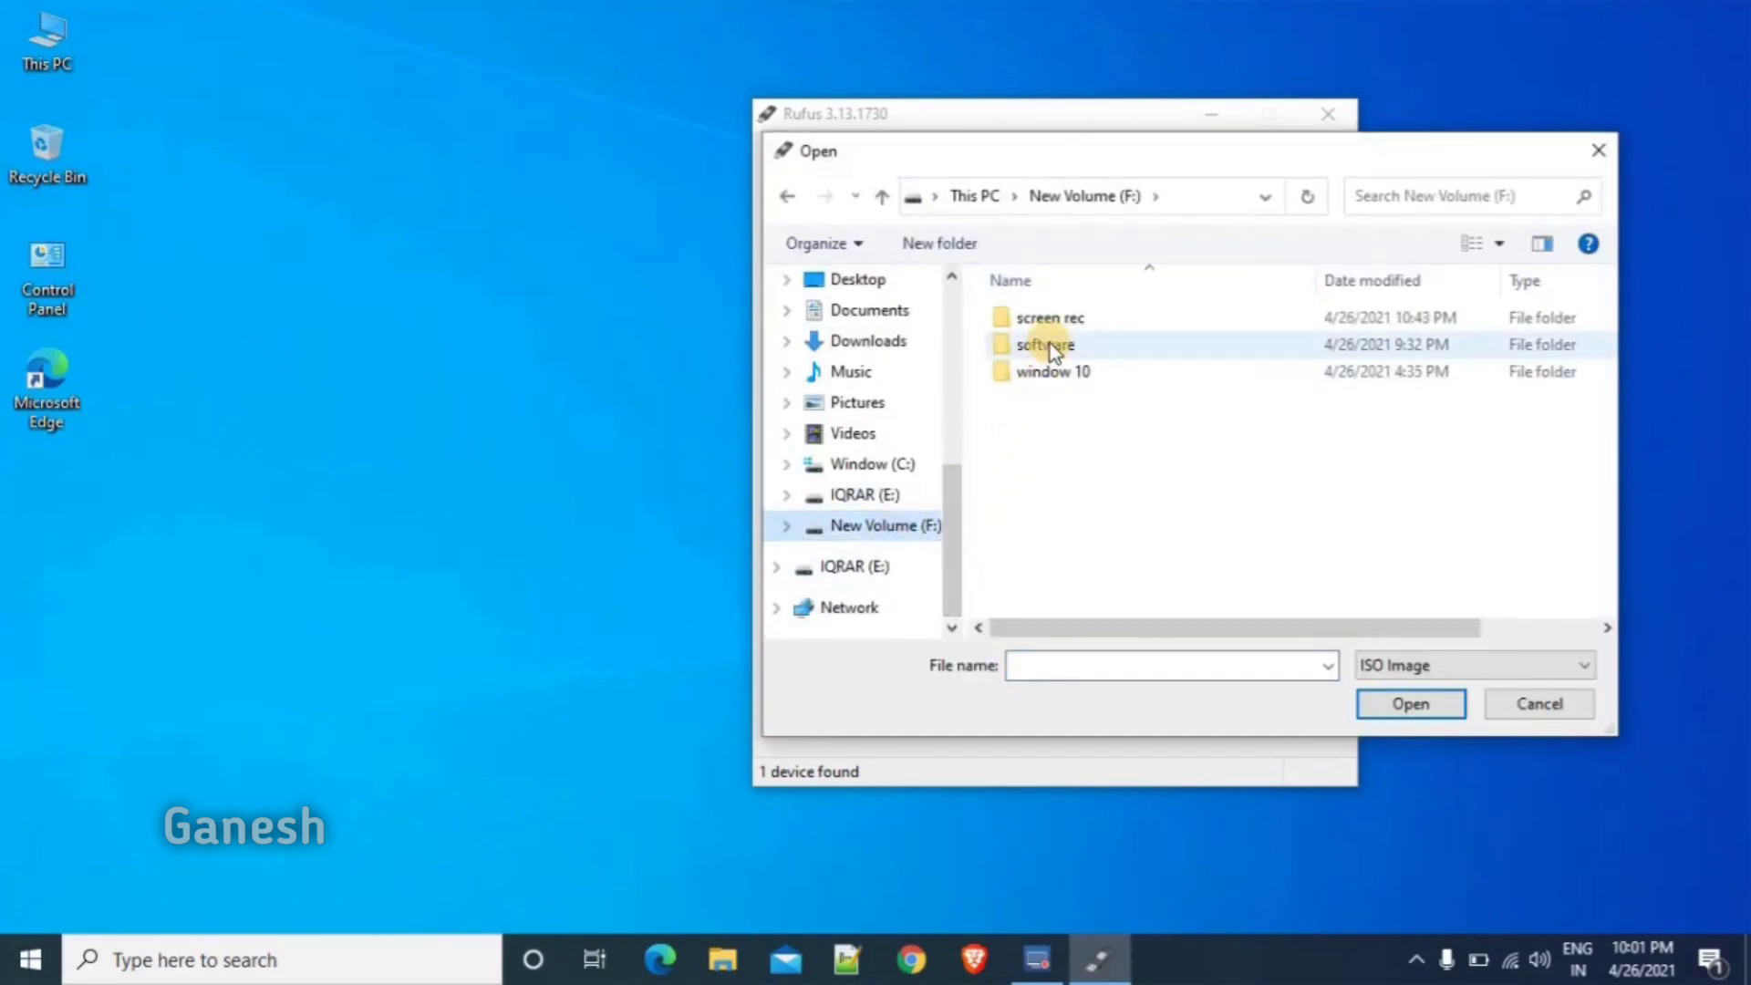
pyautogui.doubleClick(1049, 343)
pyautogui.click(1079, 350)
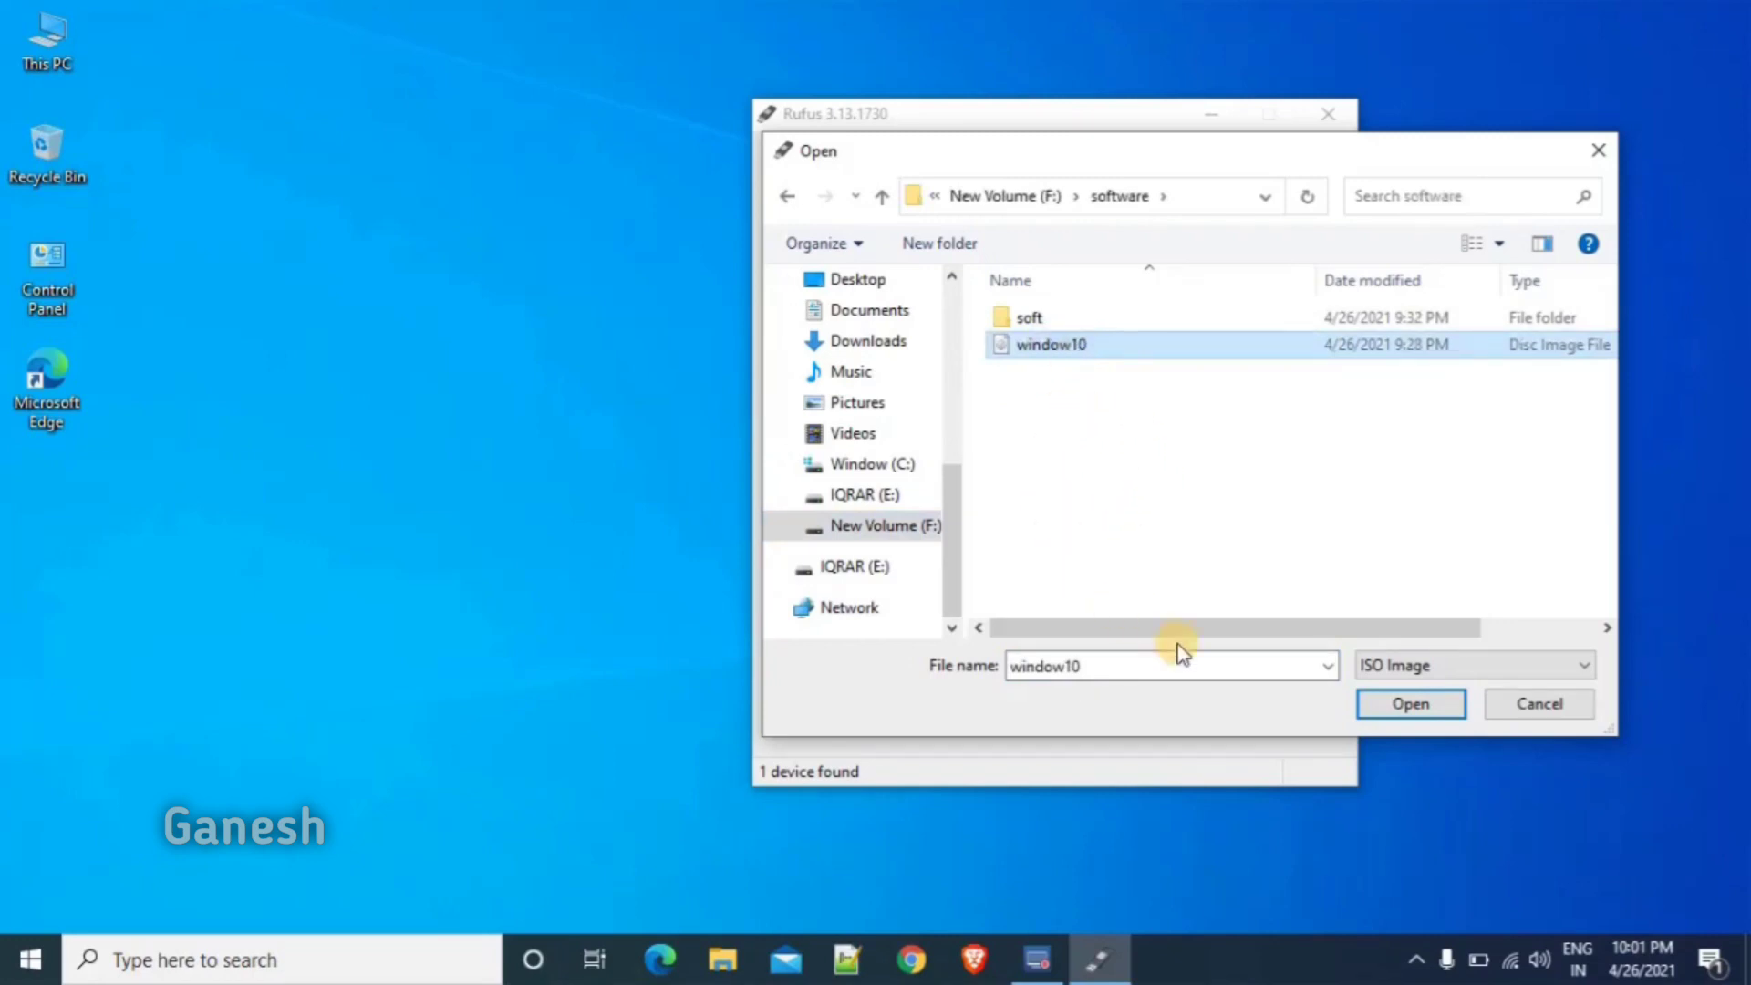
pyautogui.click(1394, 703)
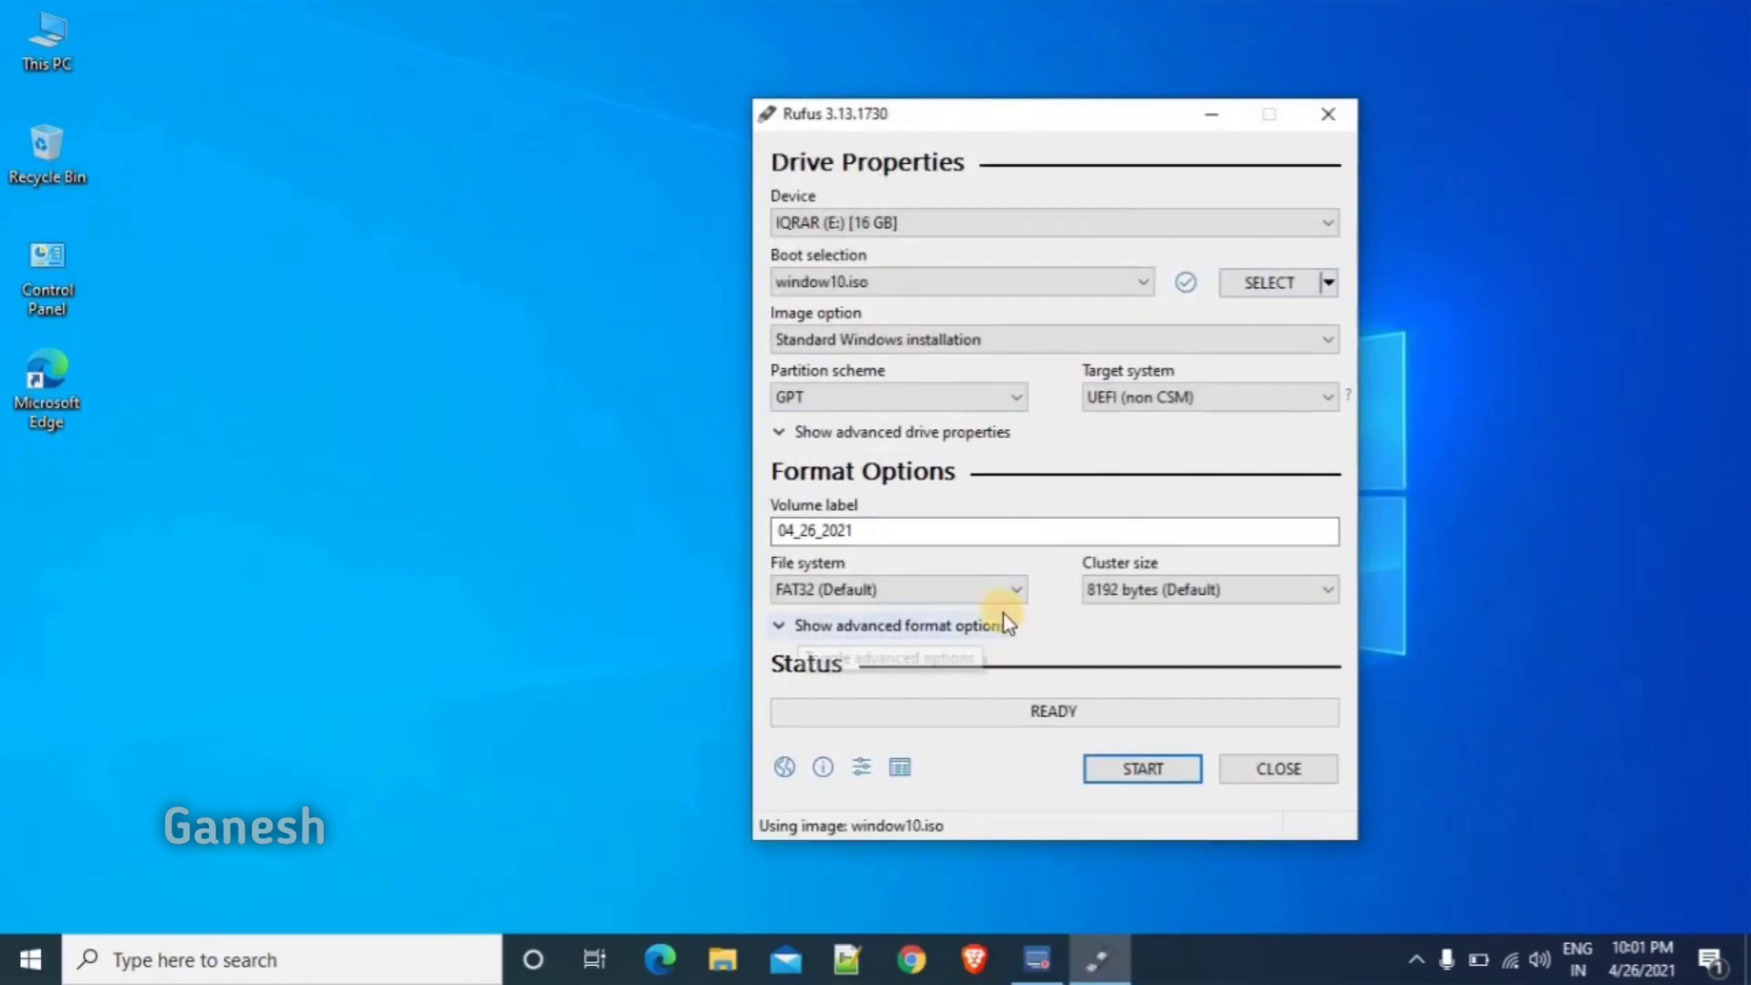
# - Write the image to the USB drive, agreeing to erase all its data, and close Rufus when it finishes
pyautogui.click(1127, 773)
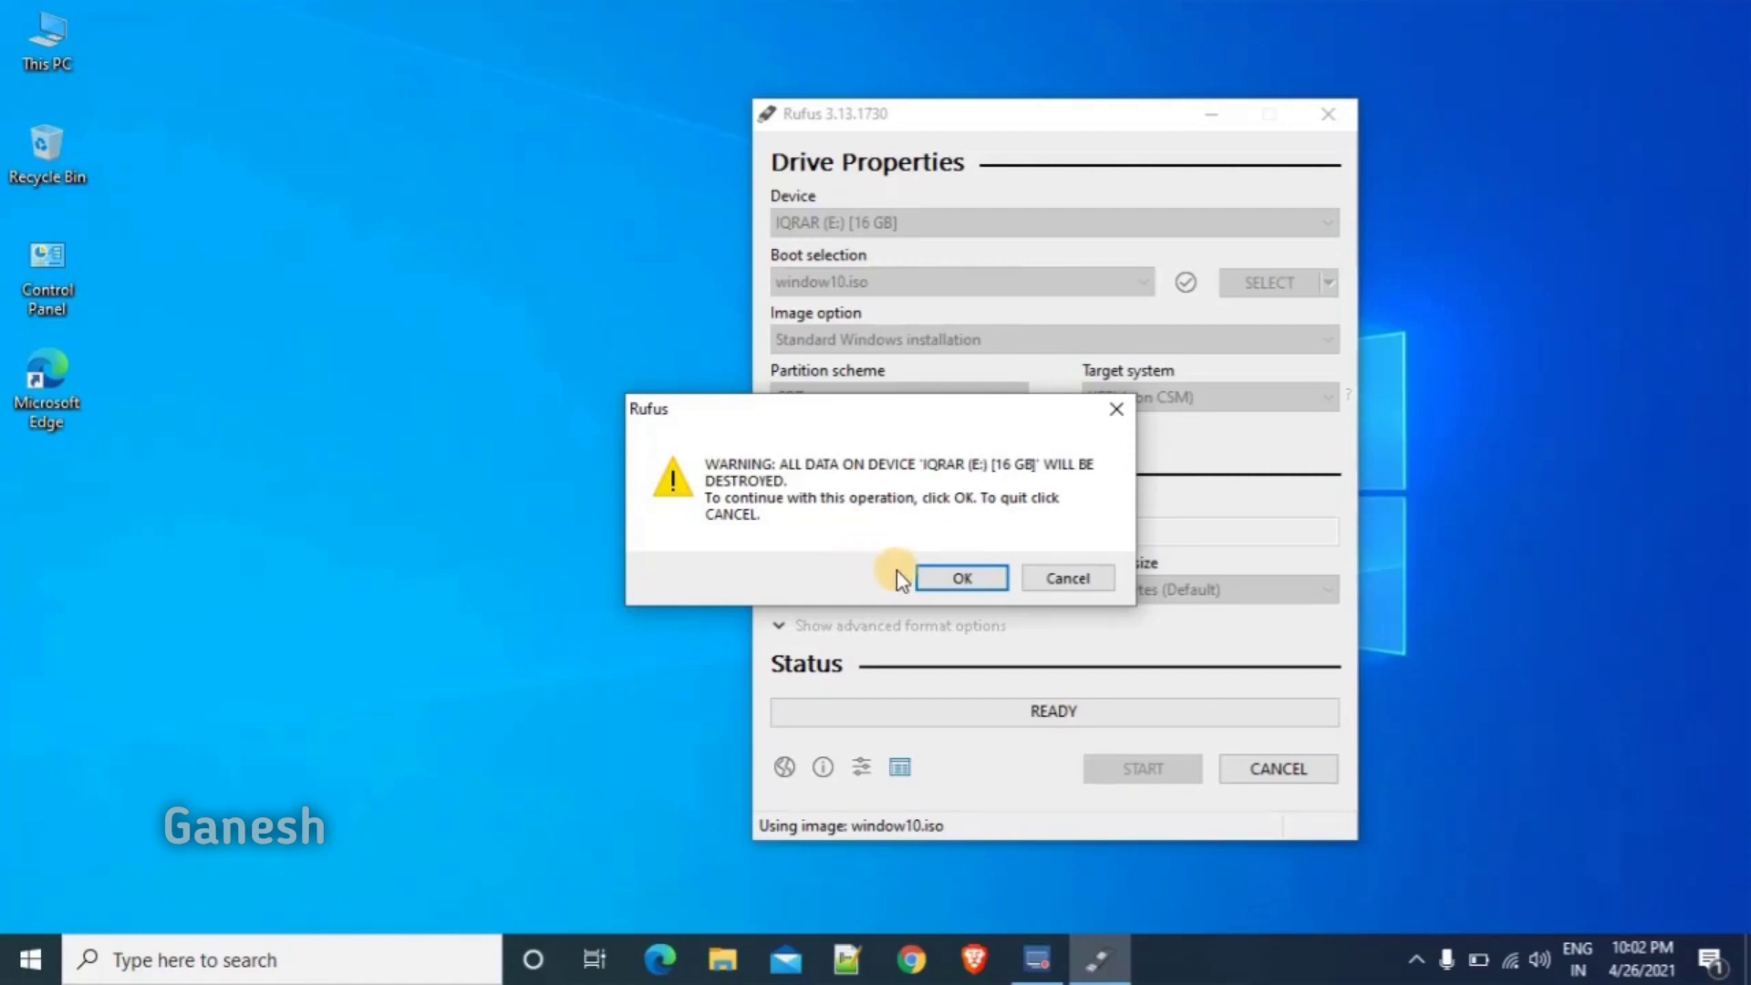
pyautogui.click(945, 579)
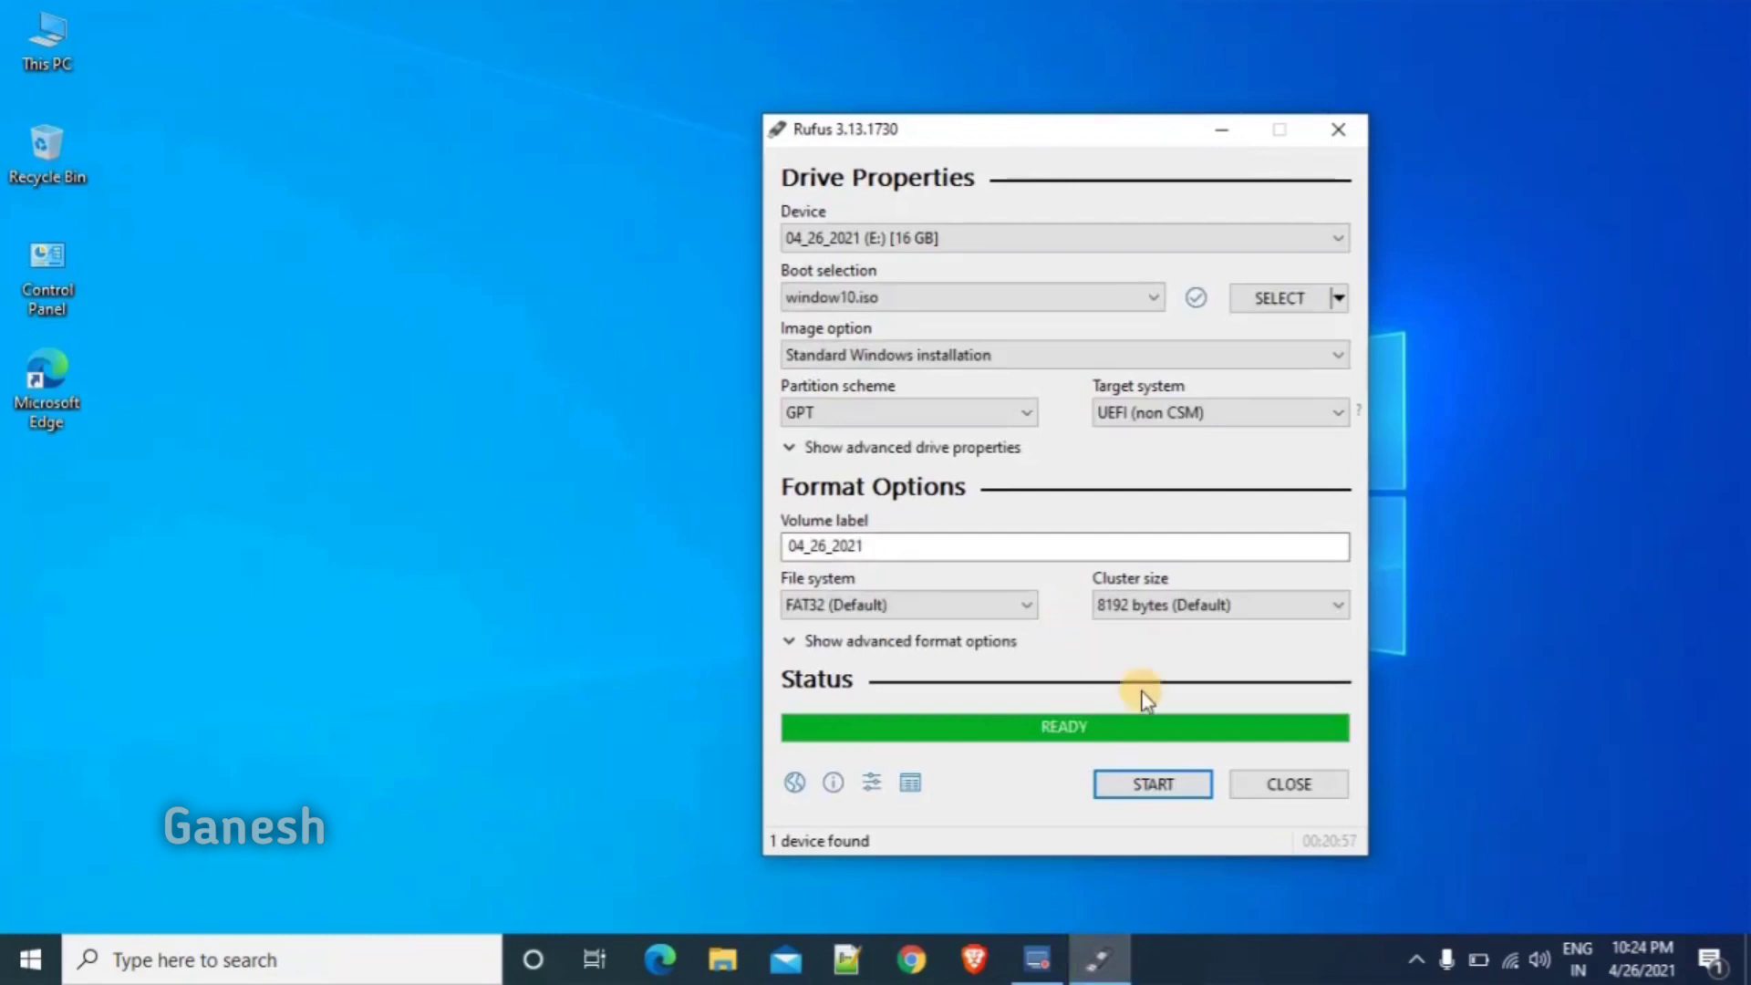
pyautogui.click(1279, 786)
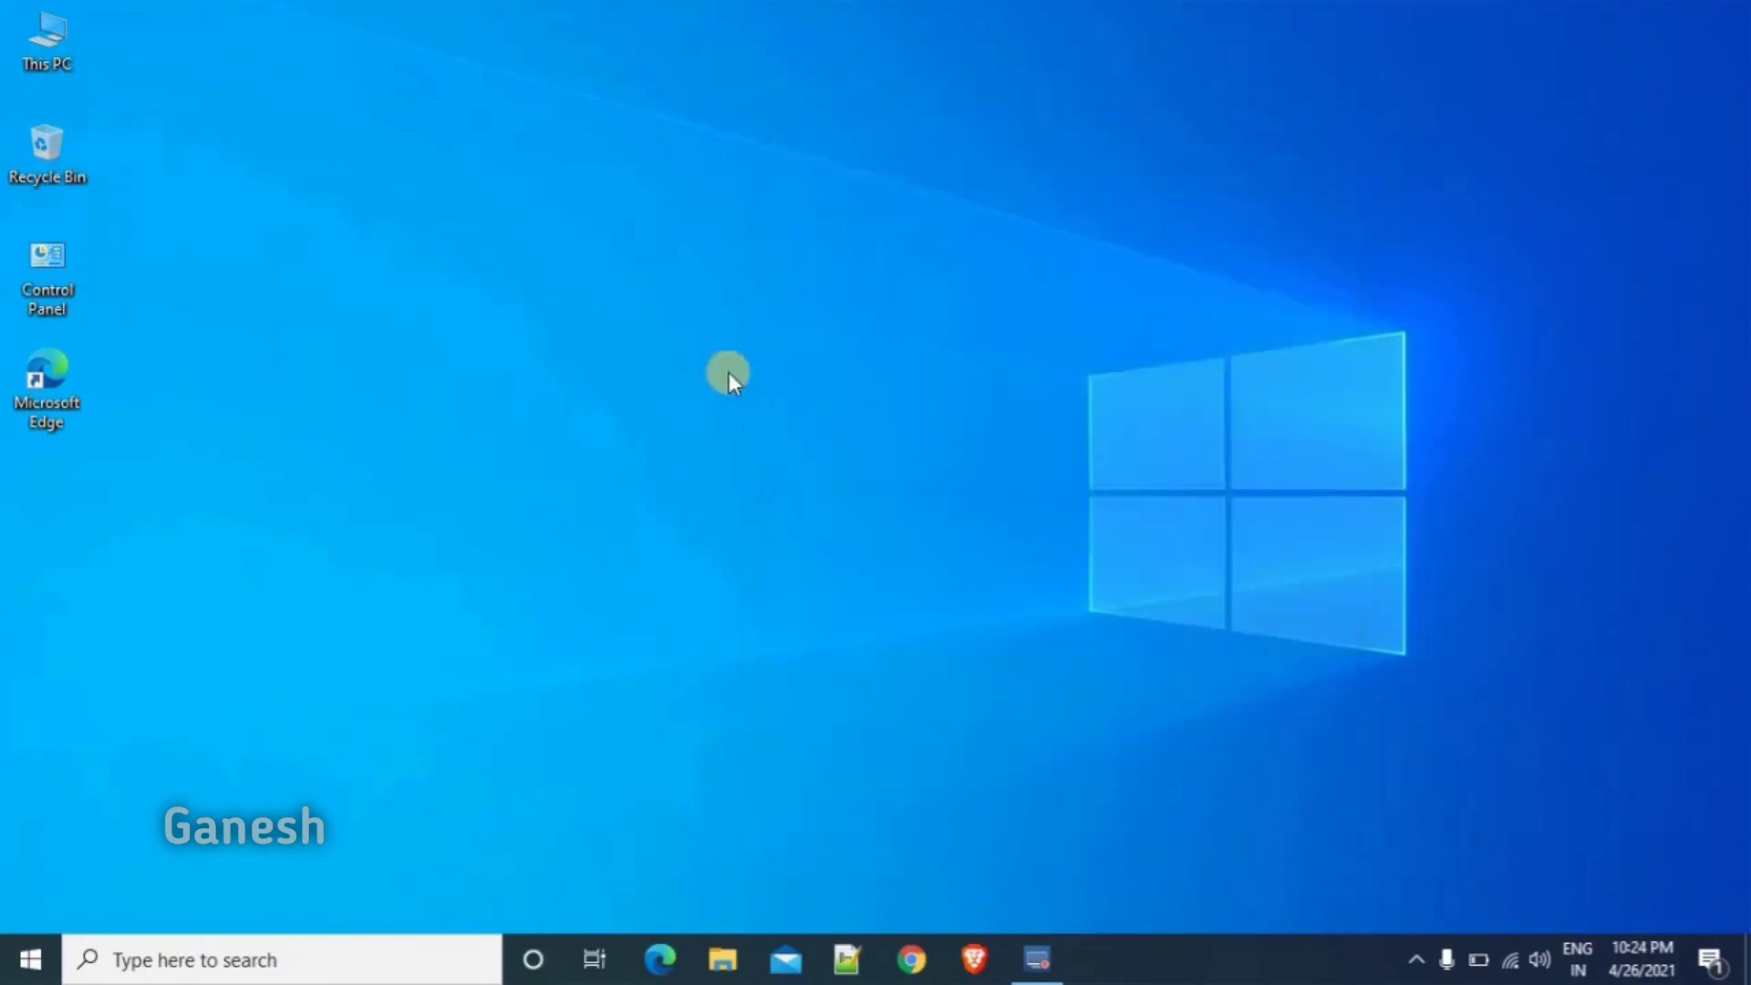
# - Open This PC in File Explorer and eject the bootable USB drive 04_26_2021 (E:)
pyautogui.press('super+e')
pyautogui.rightClick(1154, 547)
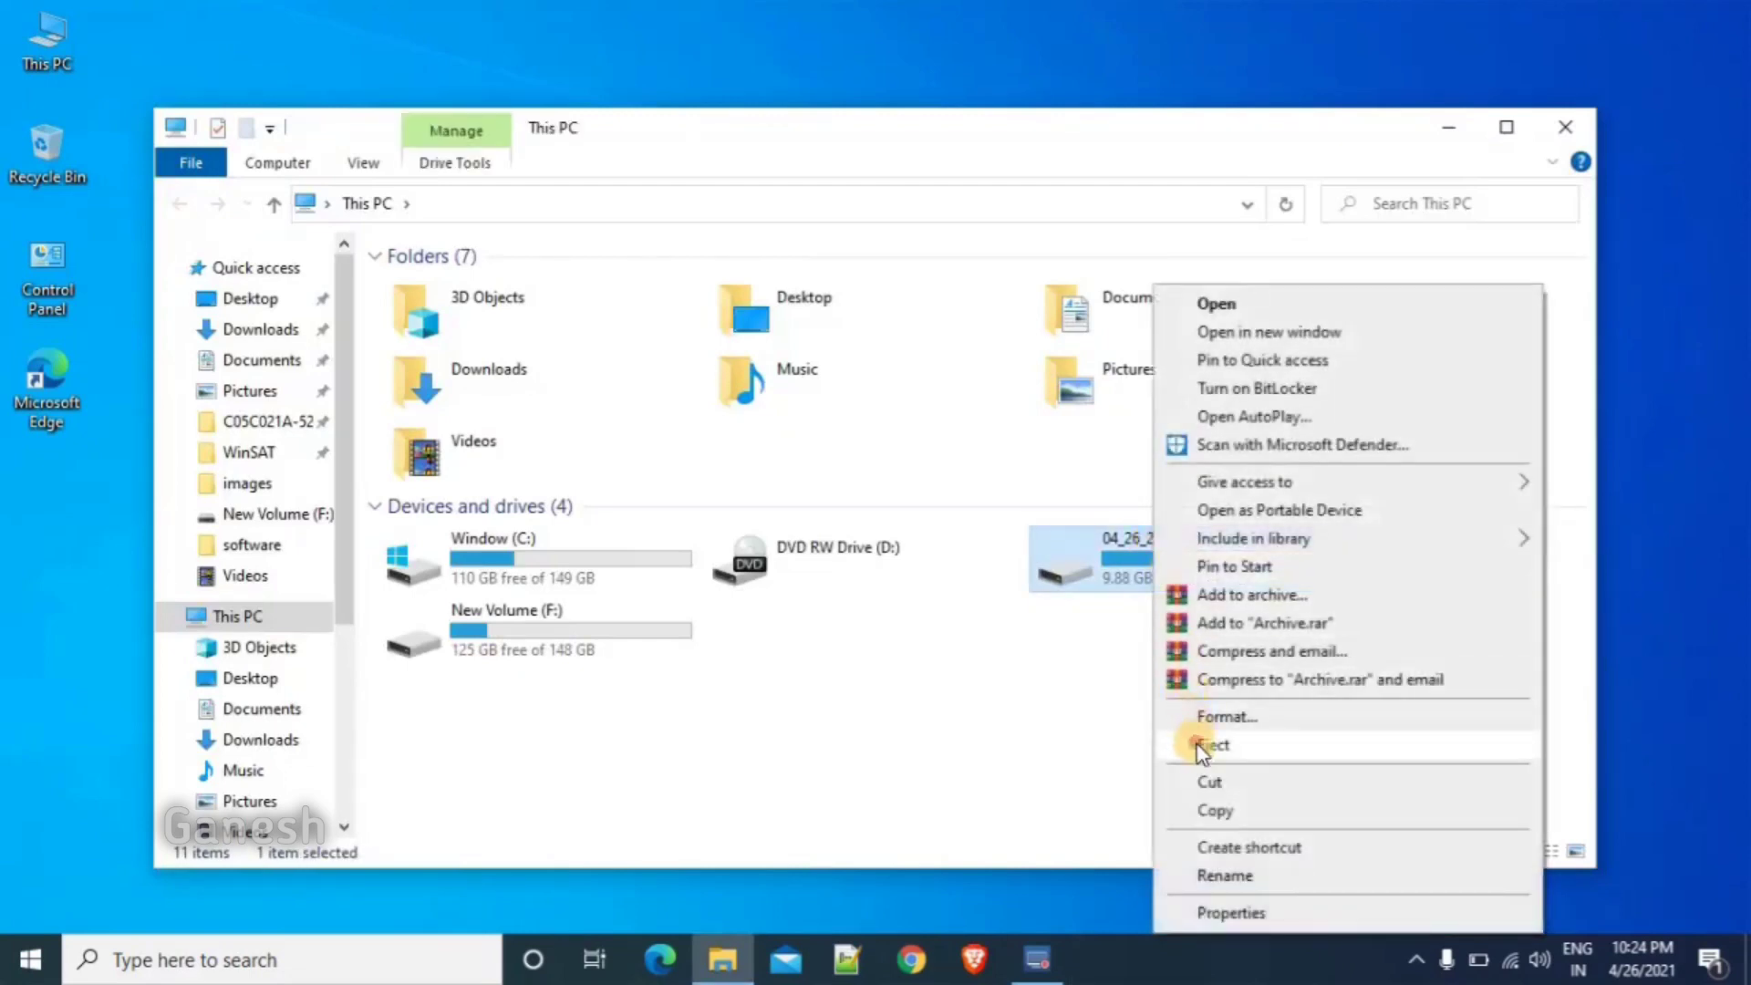
pyautogui.click(1196, 728)
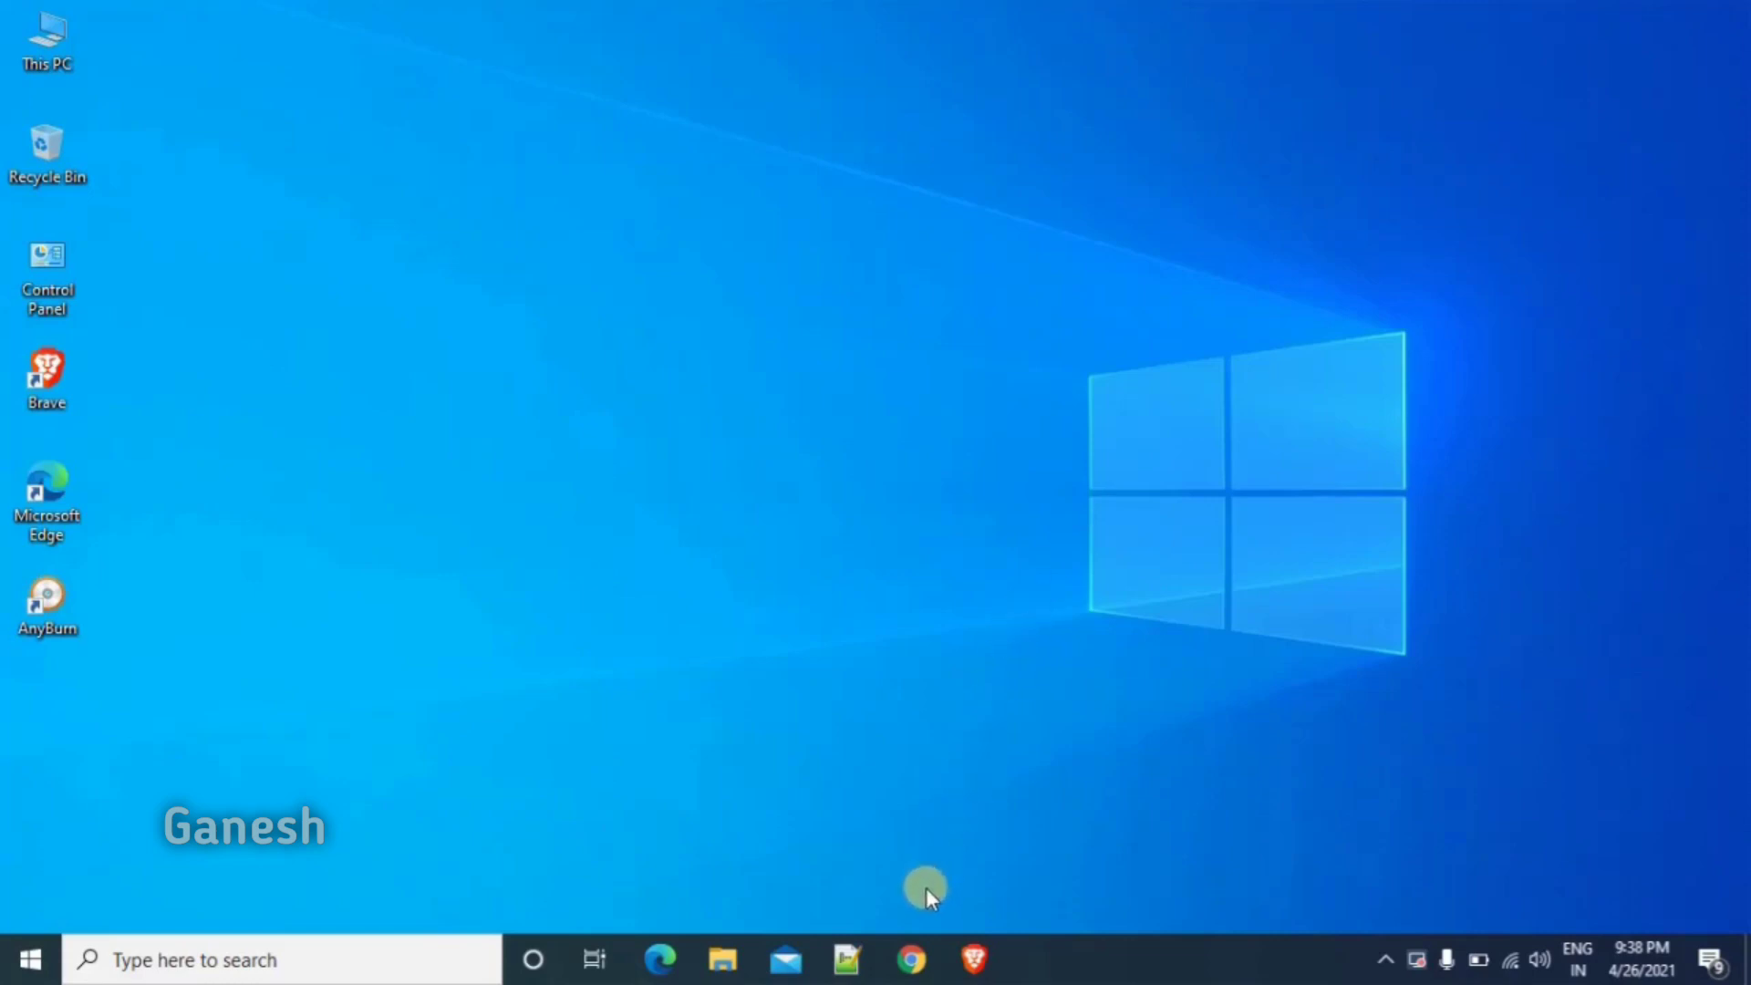
# - Search the web for "window 10" in Chrome and open Microsoft's Download Windows 10 page
pyautogui.click(910, 962)
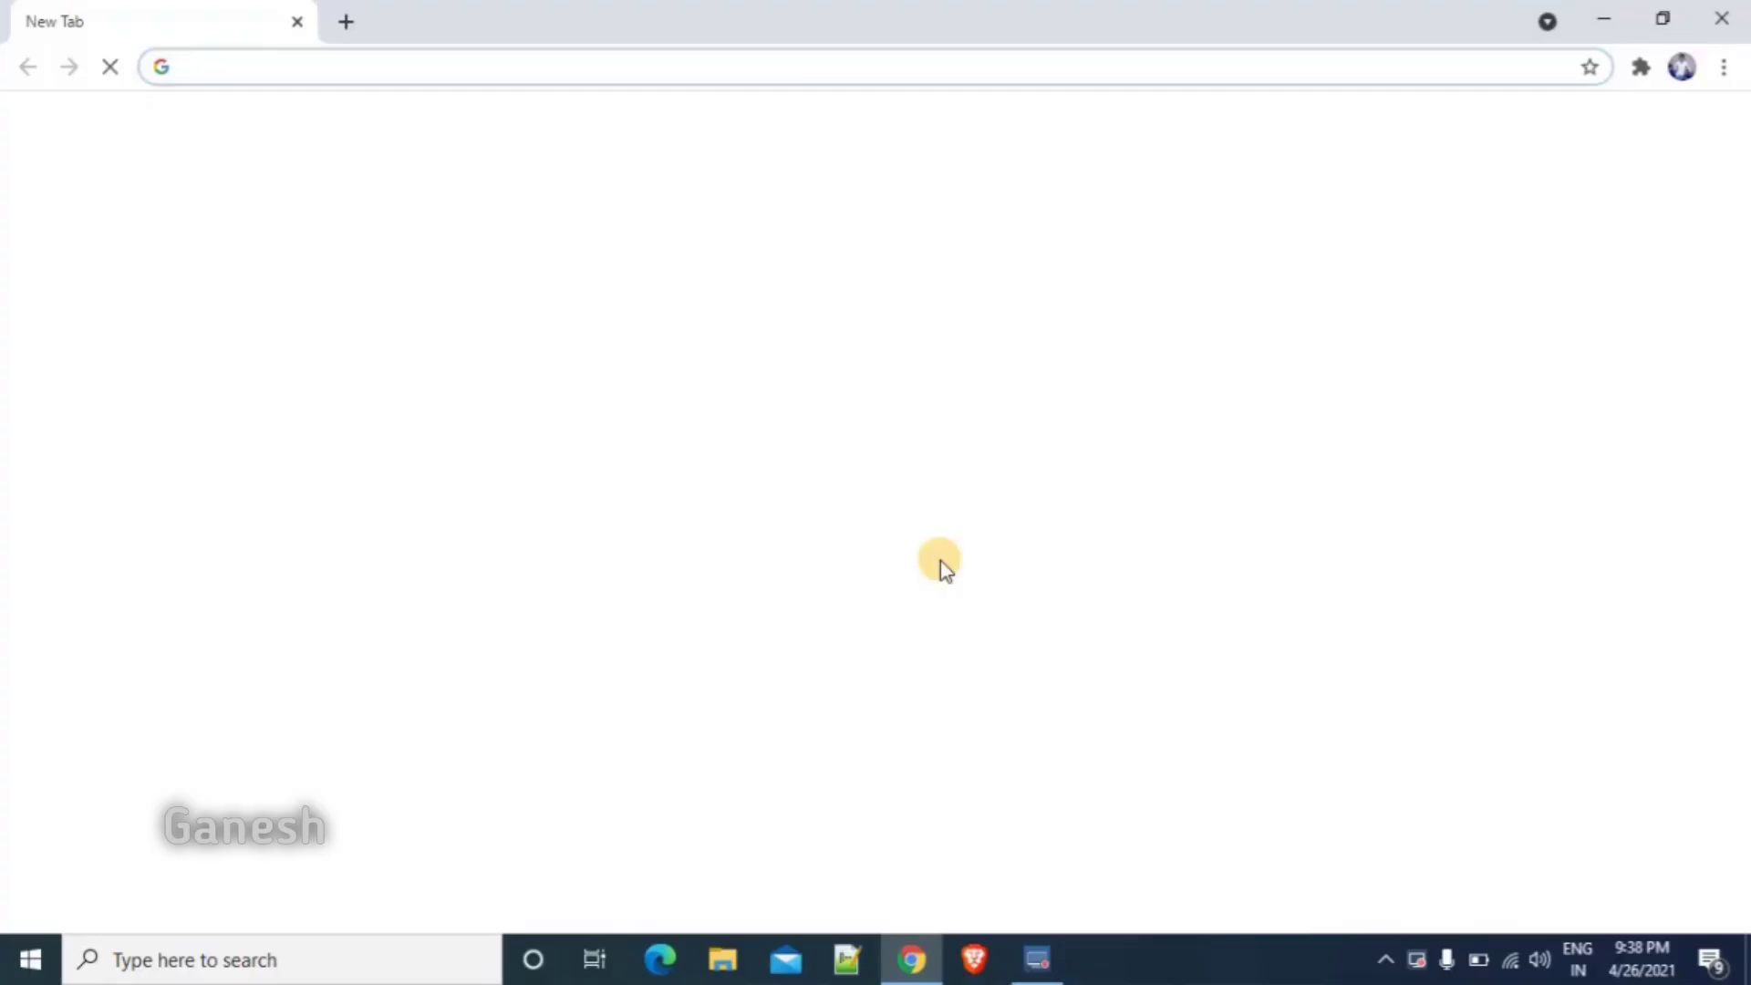
pyautogui.write('w')
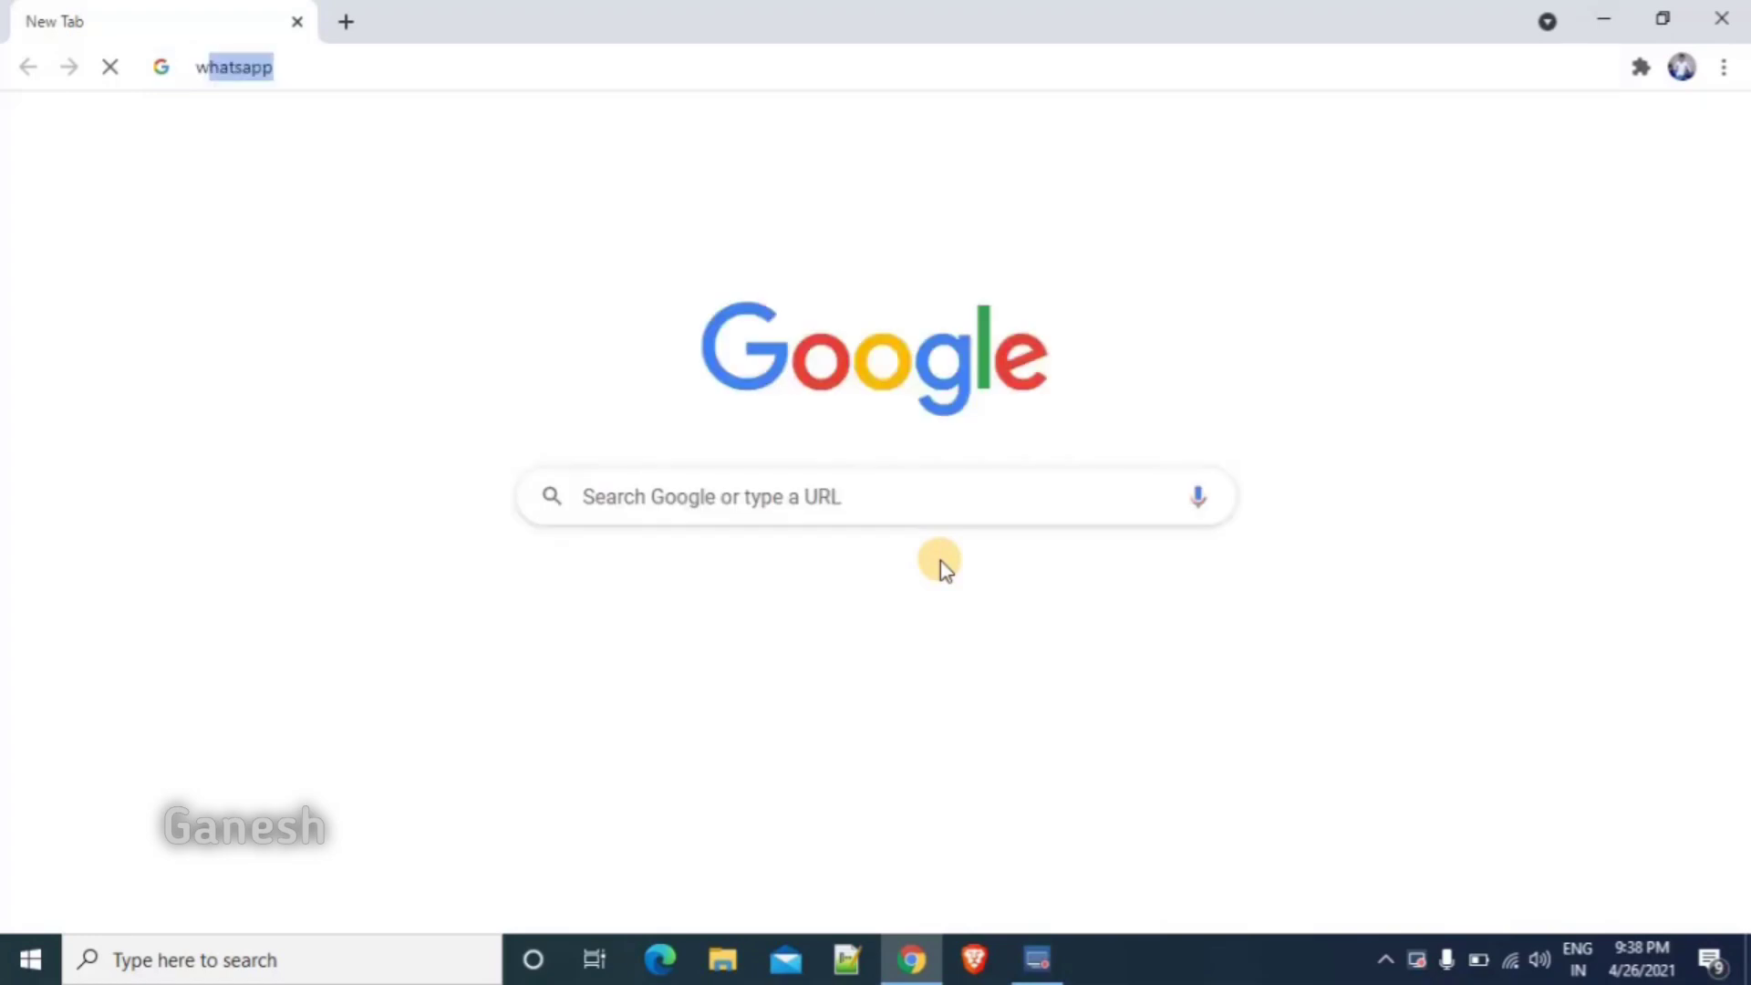
pyautogui.write('indow 10')
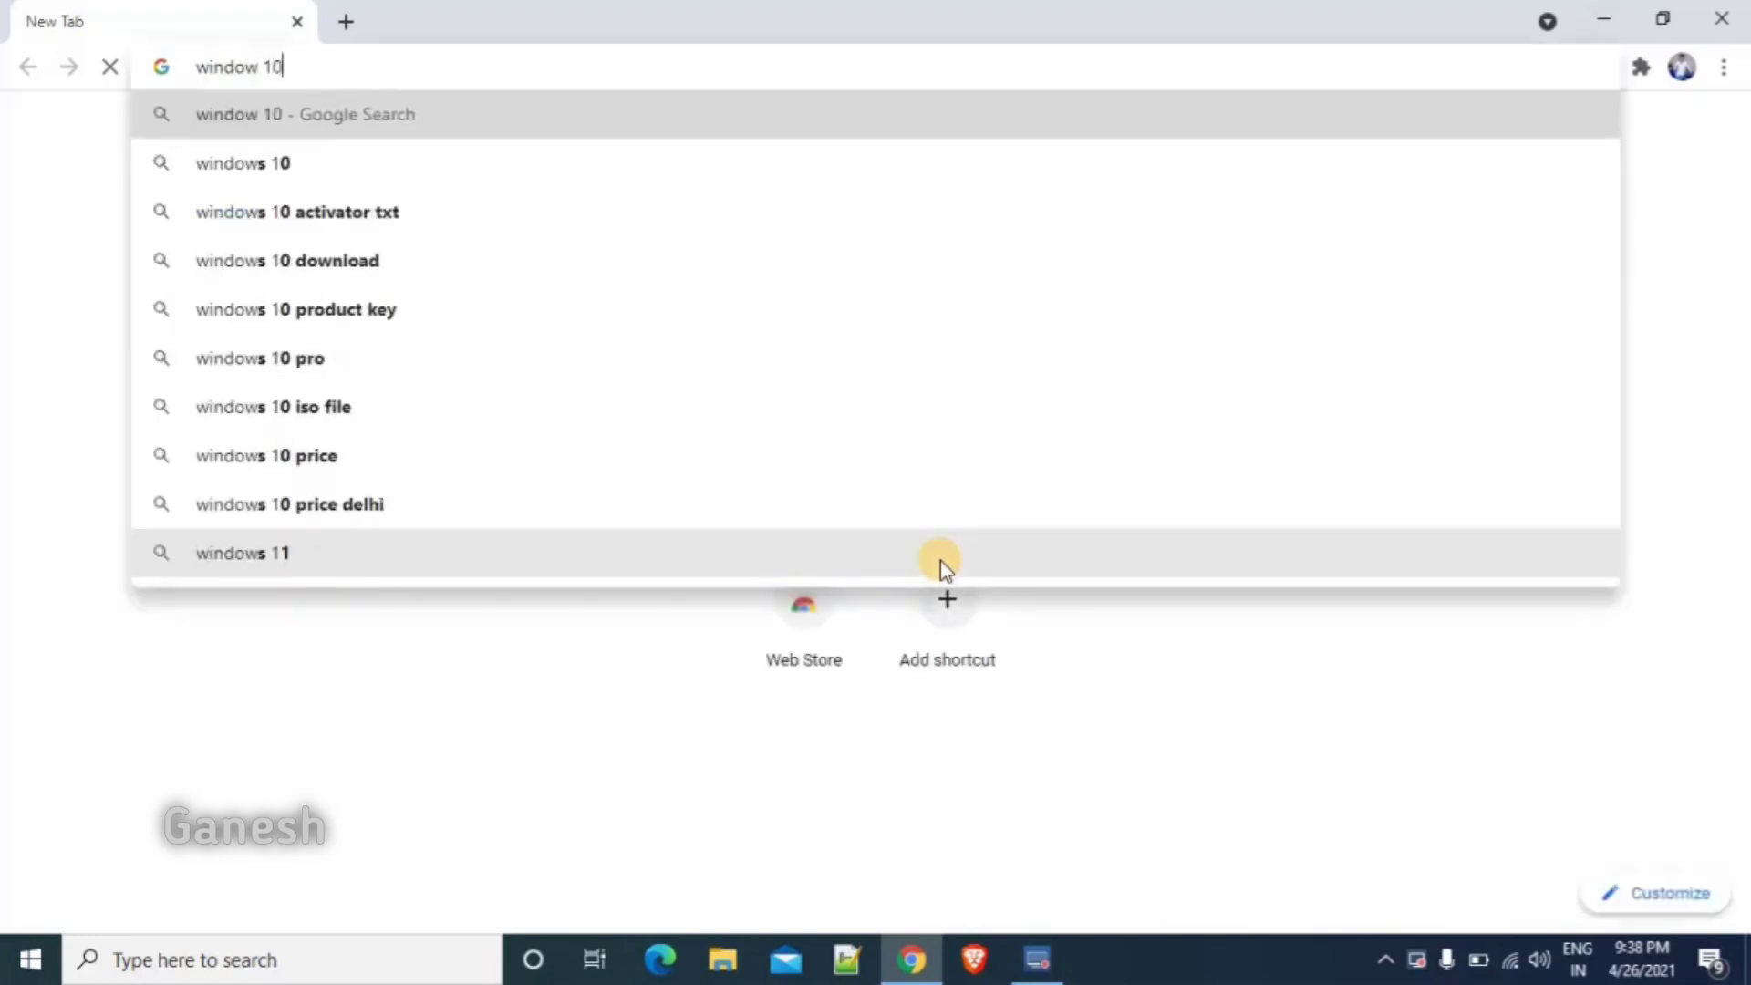
pyautogui.press('Return')
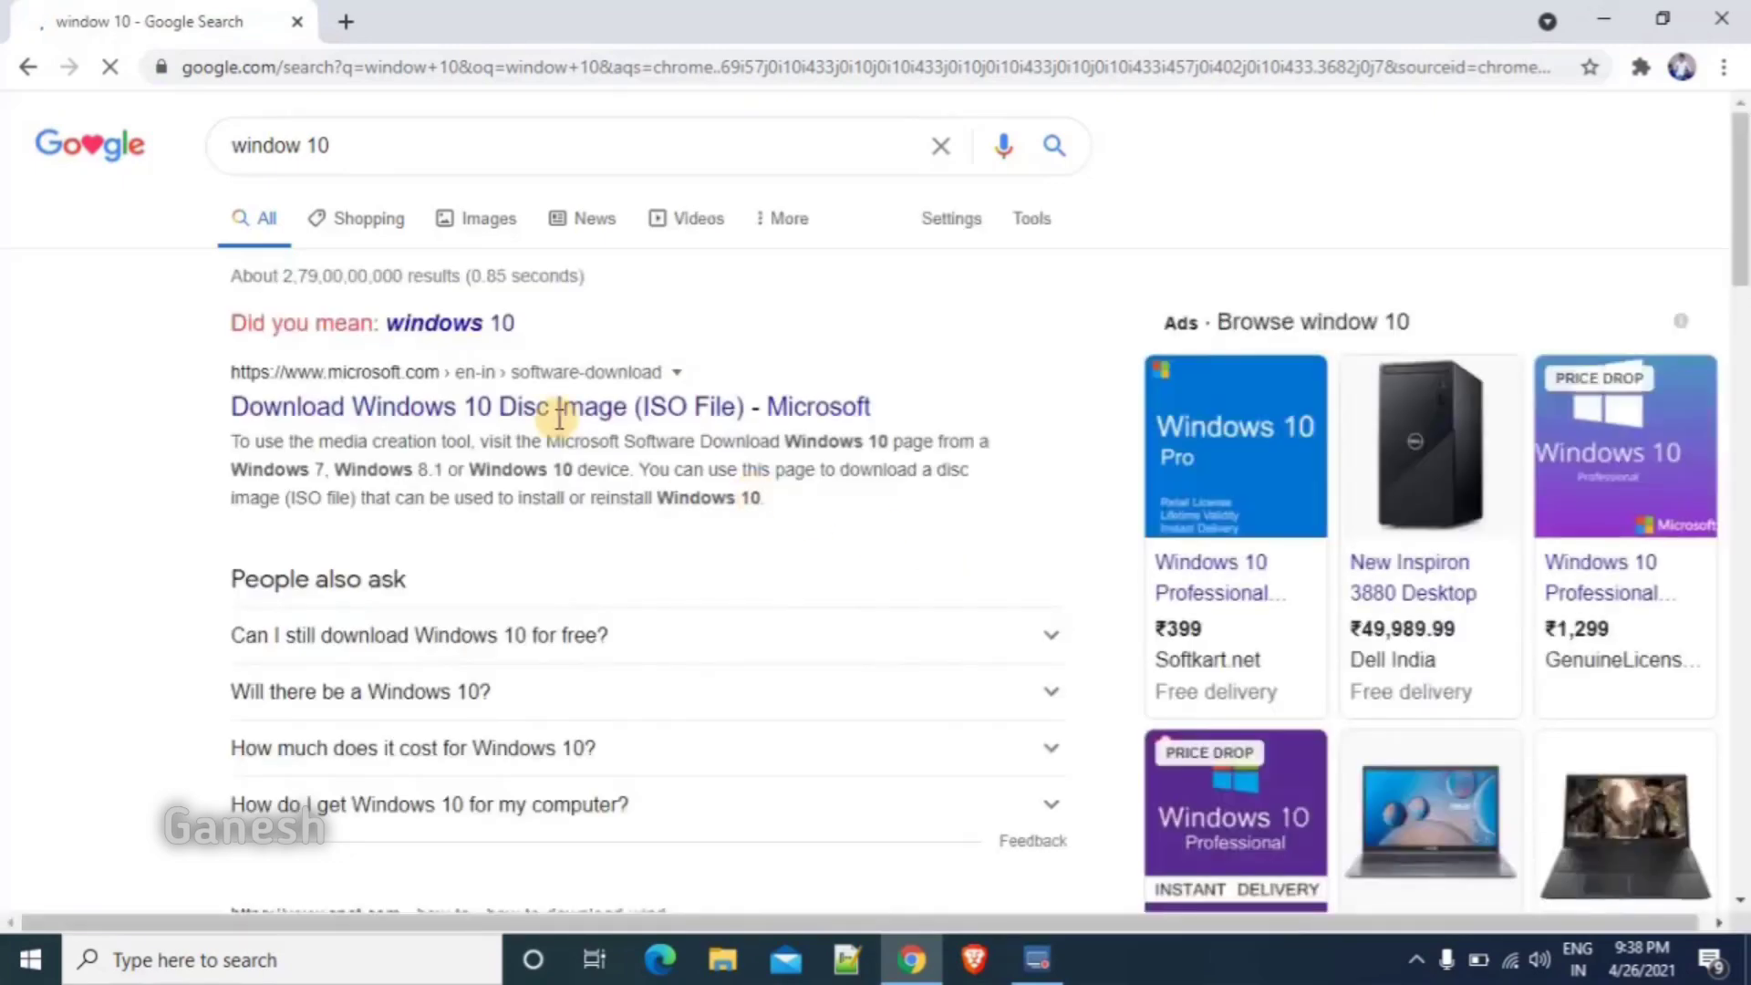
pyautogui.click(369, 421)
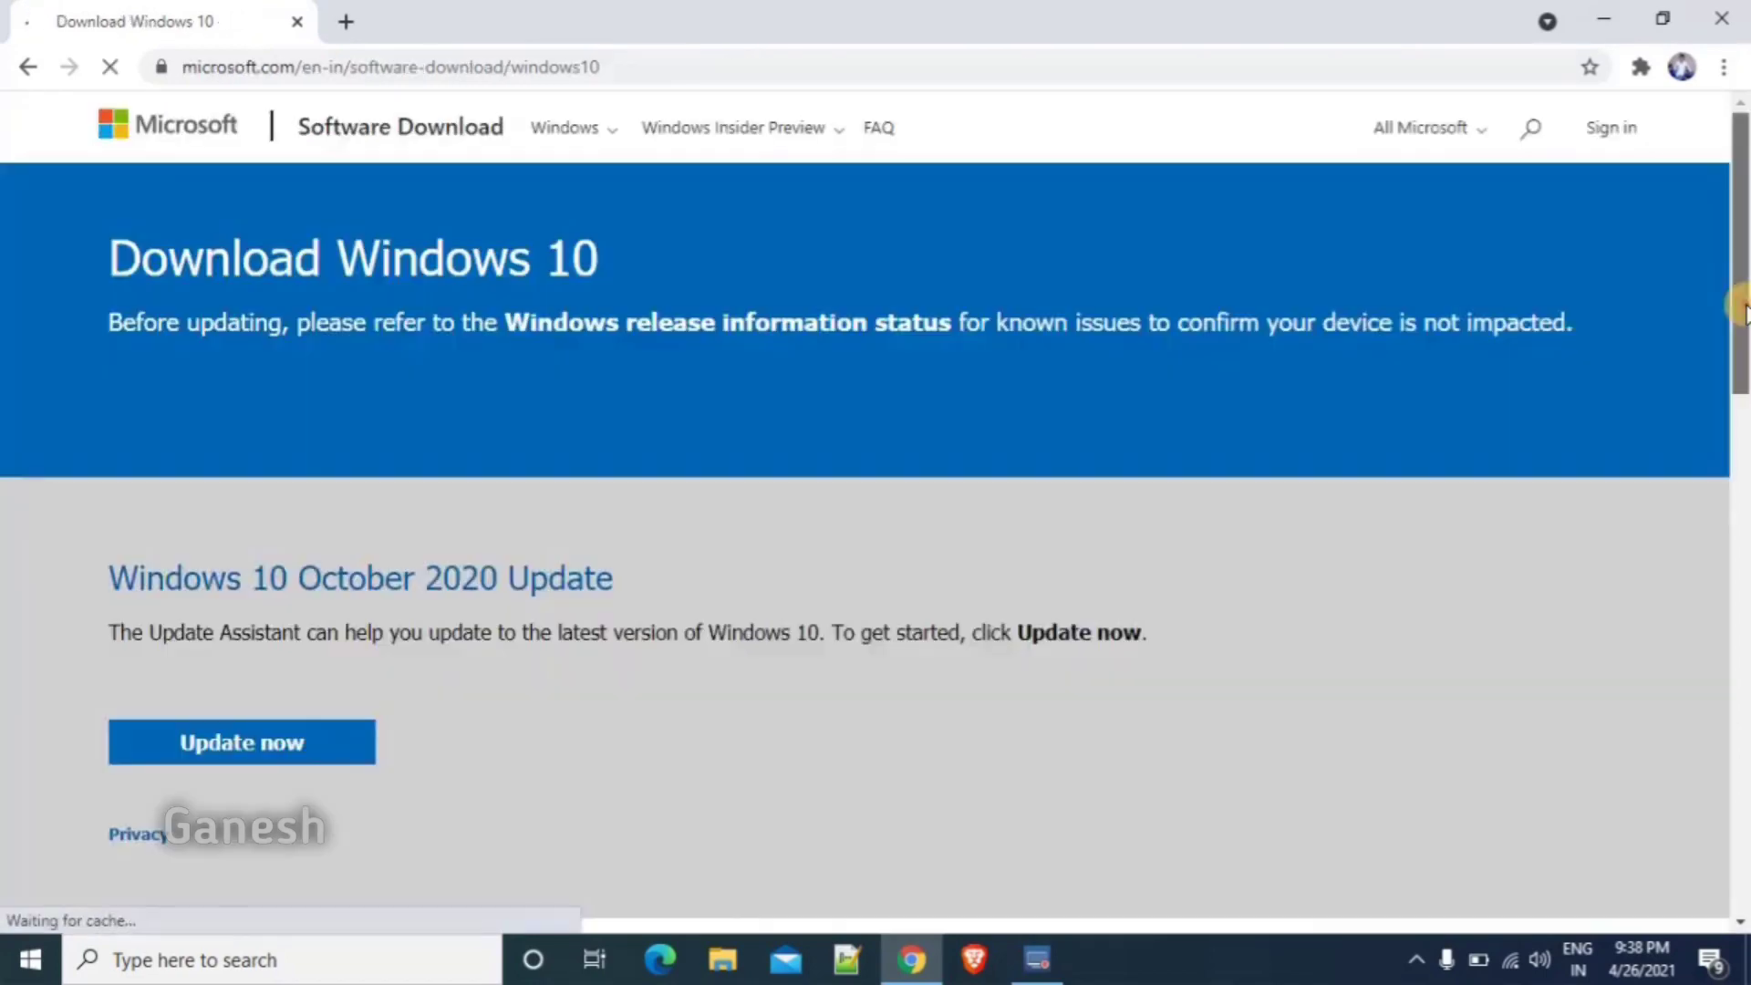
# - Download the media creation tool from the Create Windows 10 installation media section, run it and minimize the browser
pyautogui.moveTo(1742, 310); pyautogui.dragTo(1742, 539)
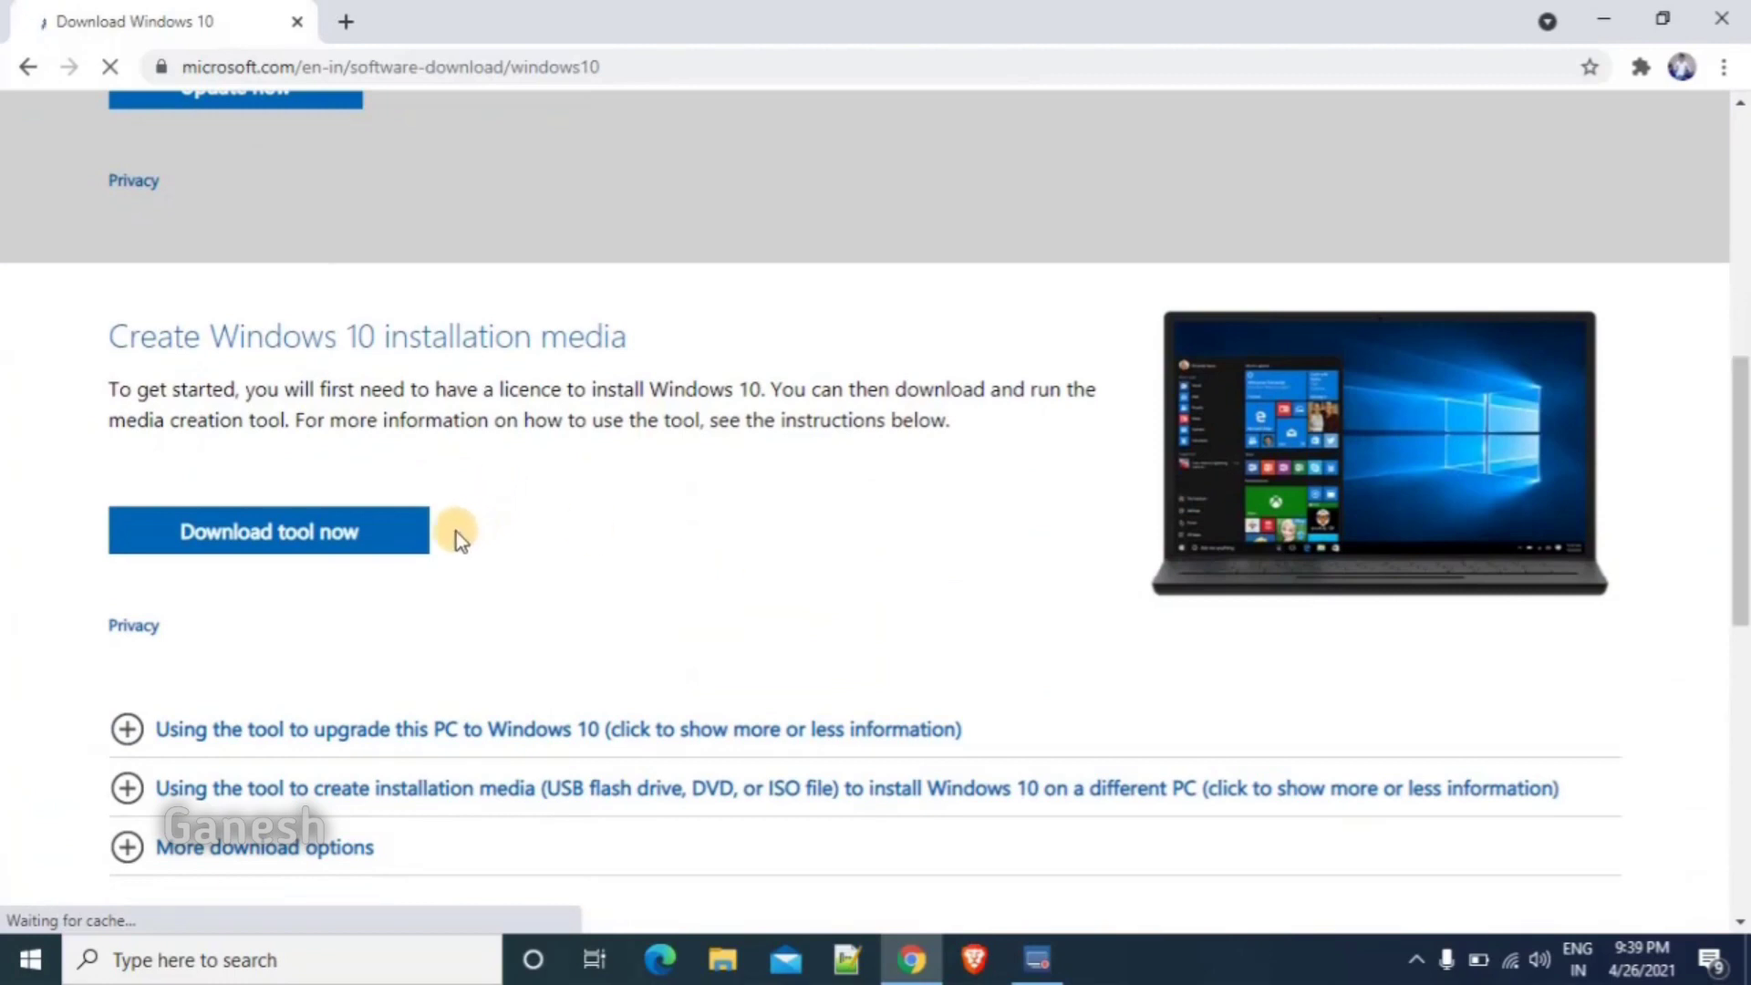
pyautogui.click(302, 544)
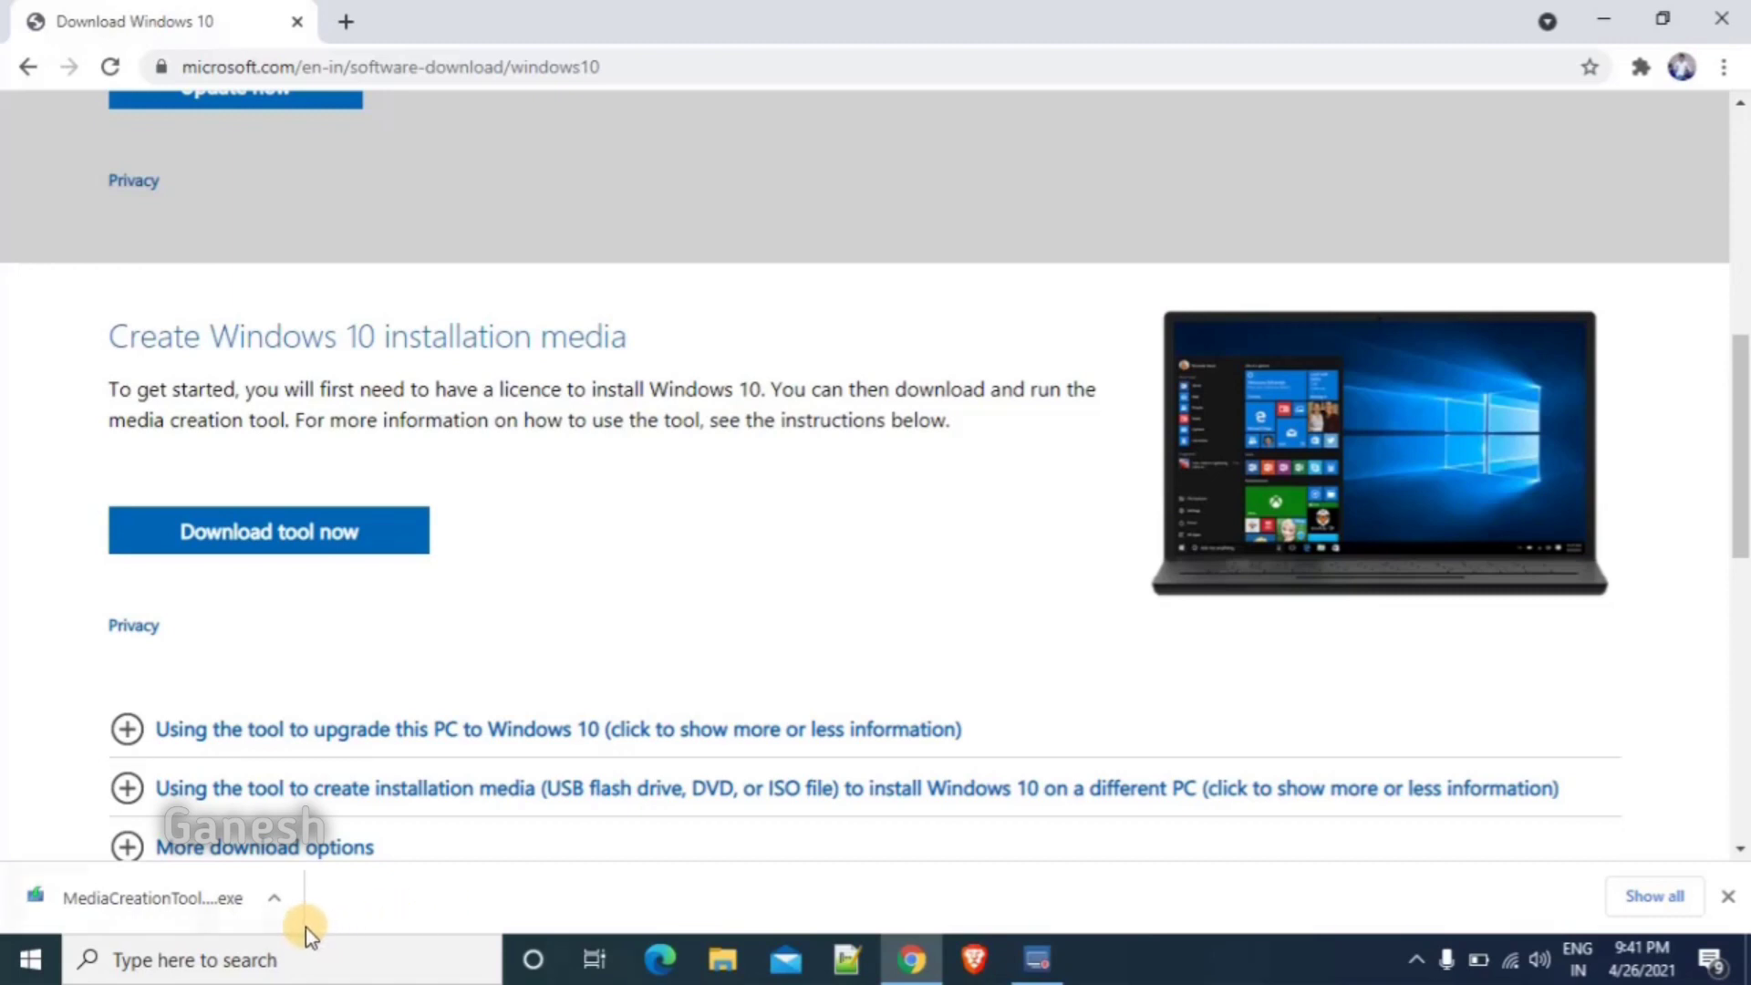
pyautogui.click(228, 909)
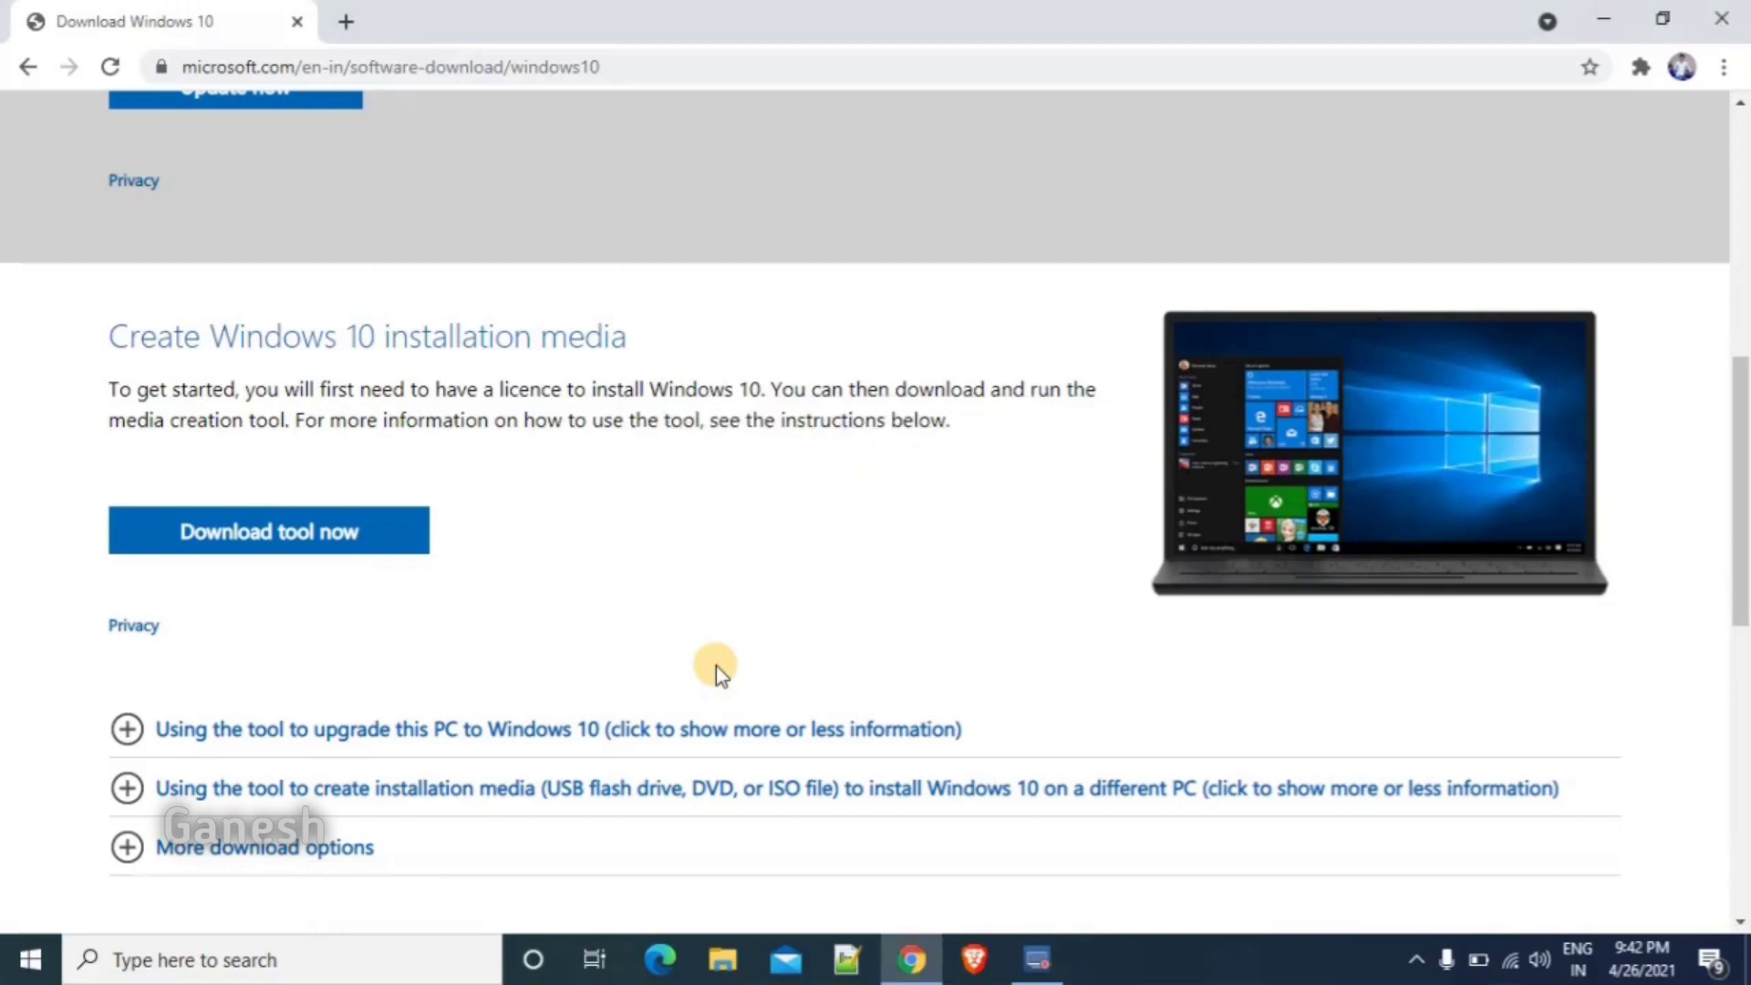
pyautogui.click(1603, 13)
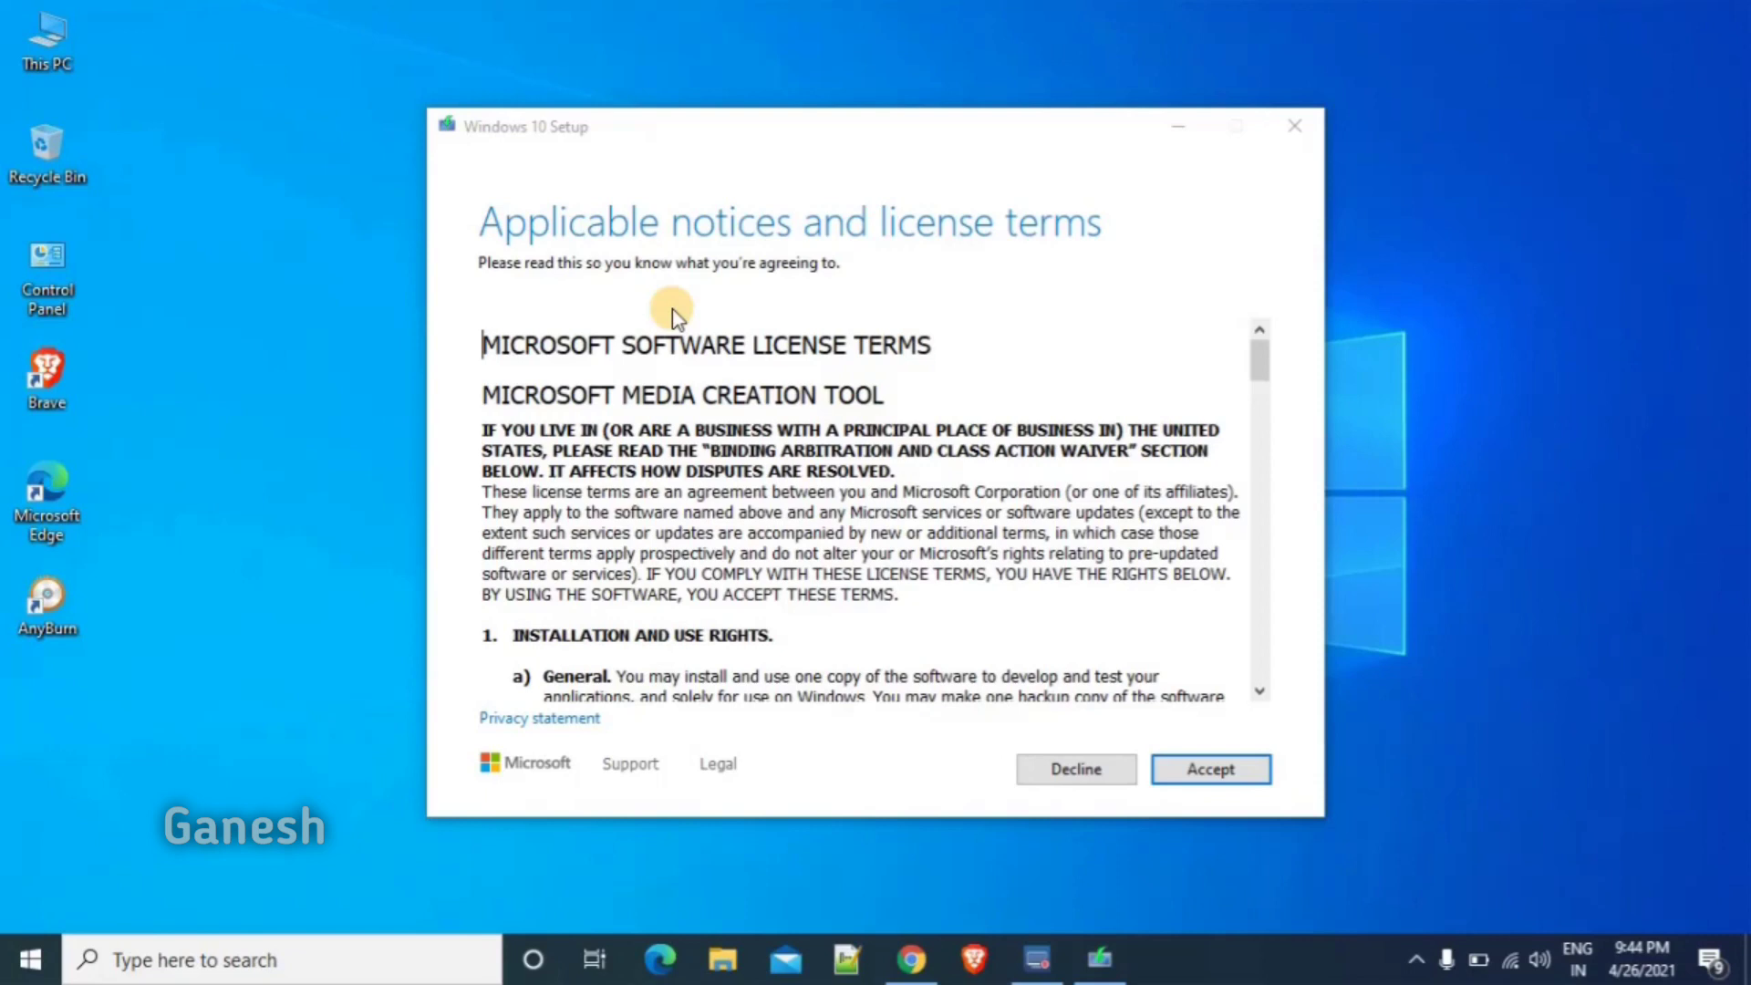
# - Accept the license terms and choose to create installation media (USB flash drive, DVD, or ISO file) for another PC
pyautogui.click(1267, 359)
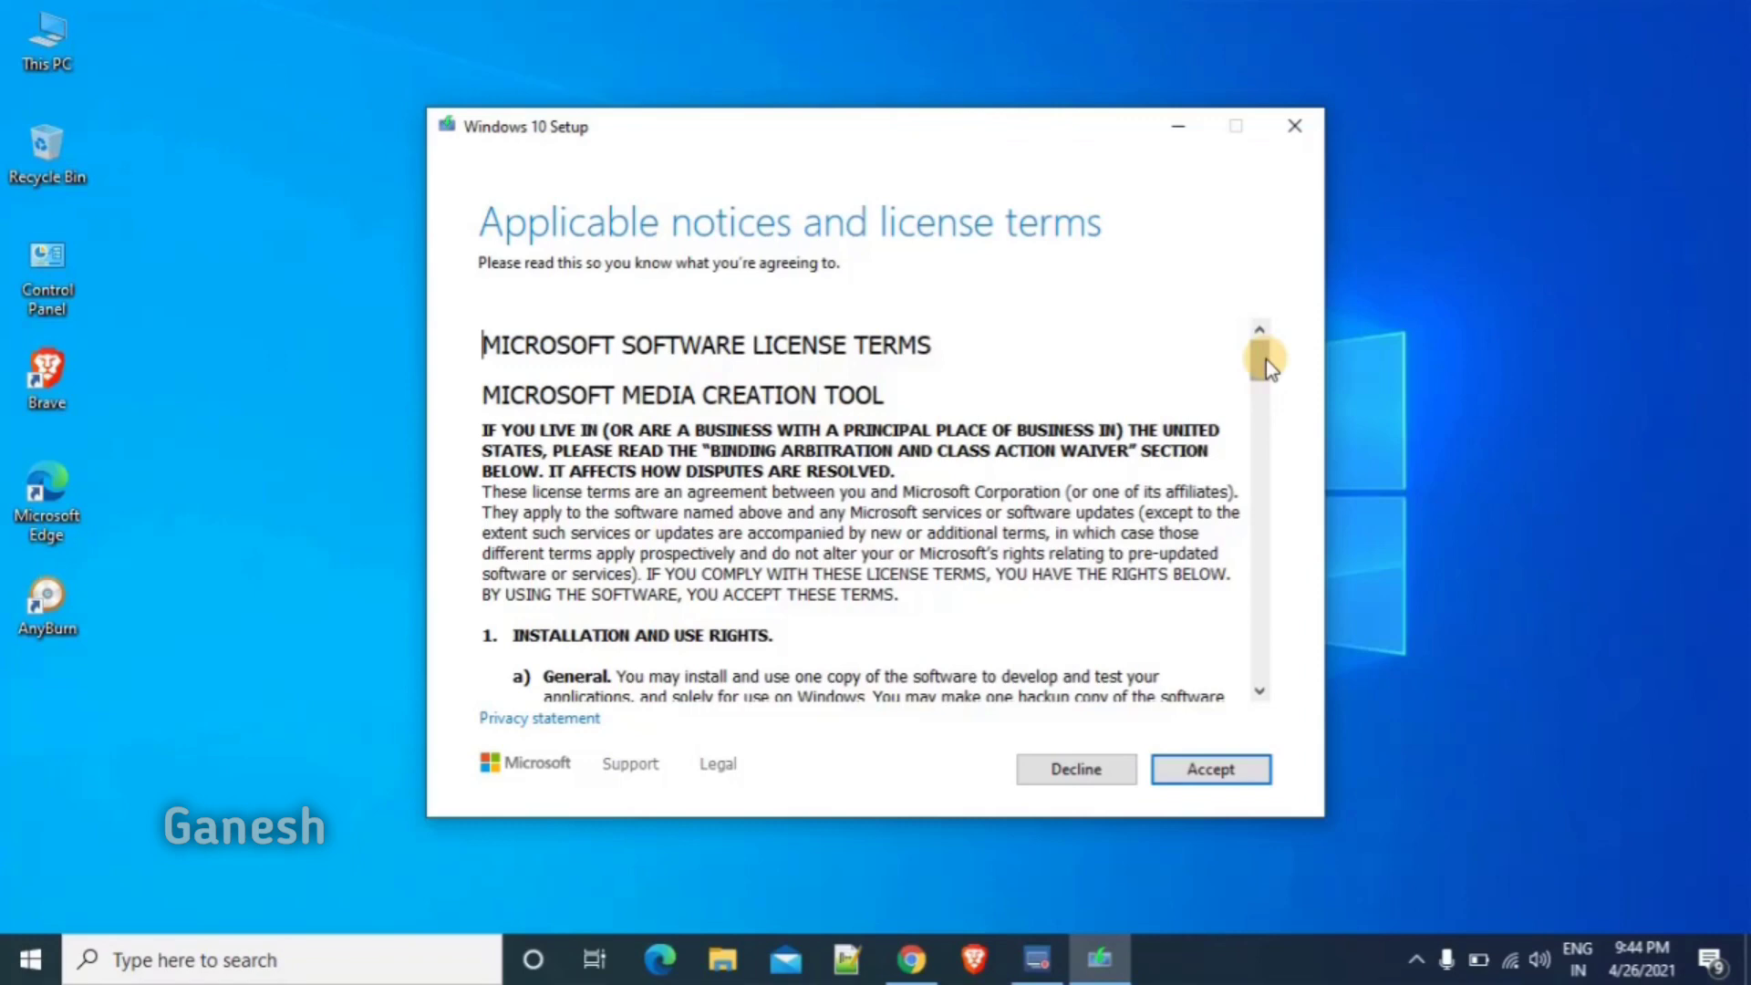
pyautogui.moveTo(1266, 360); pyautogui.dragTo(1249, 664)
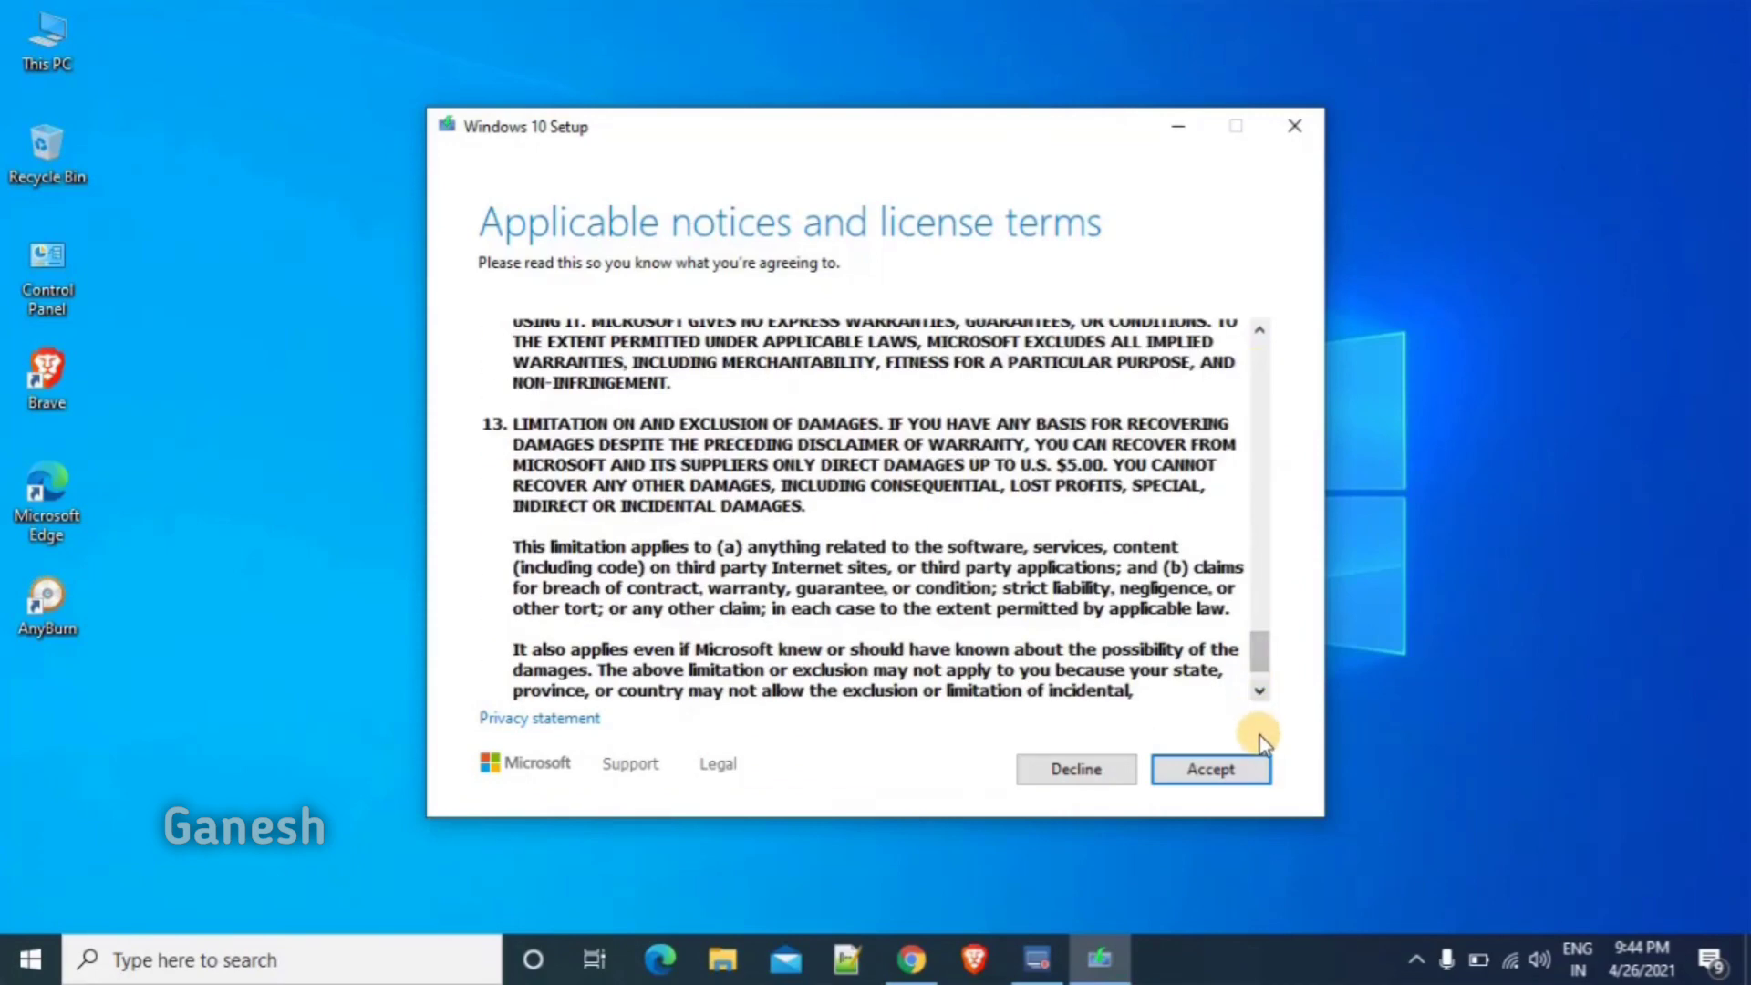
pyautogui.click(1229, 771)
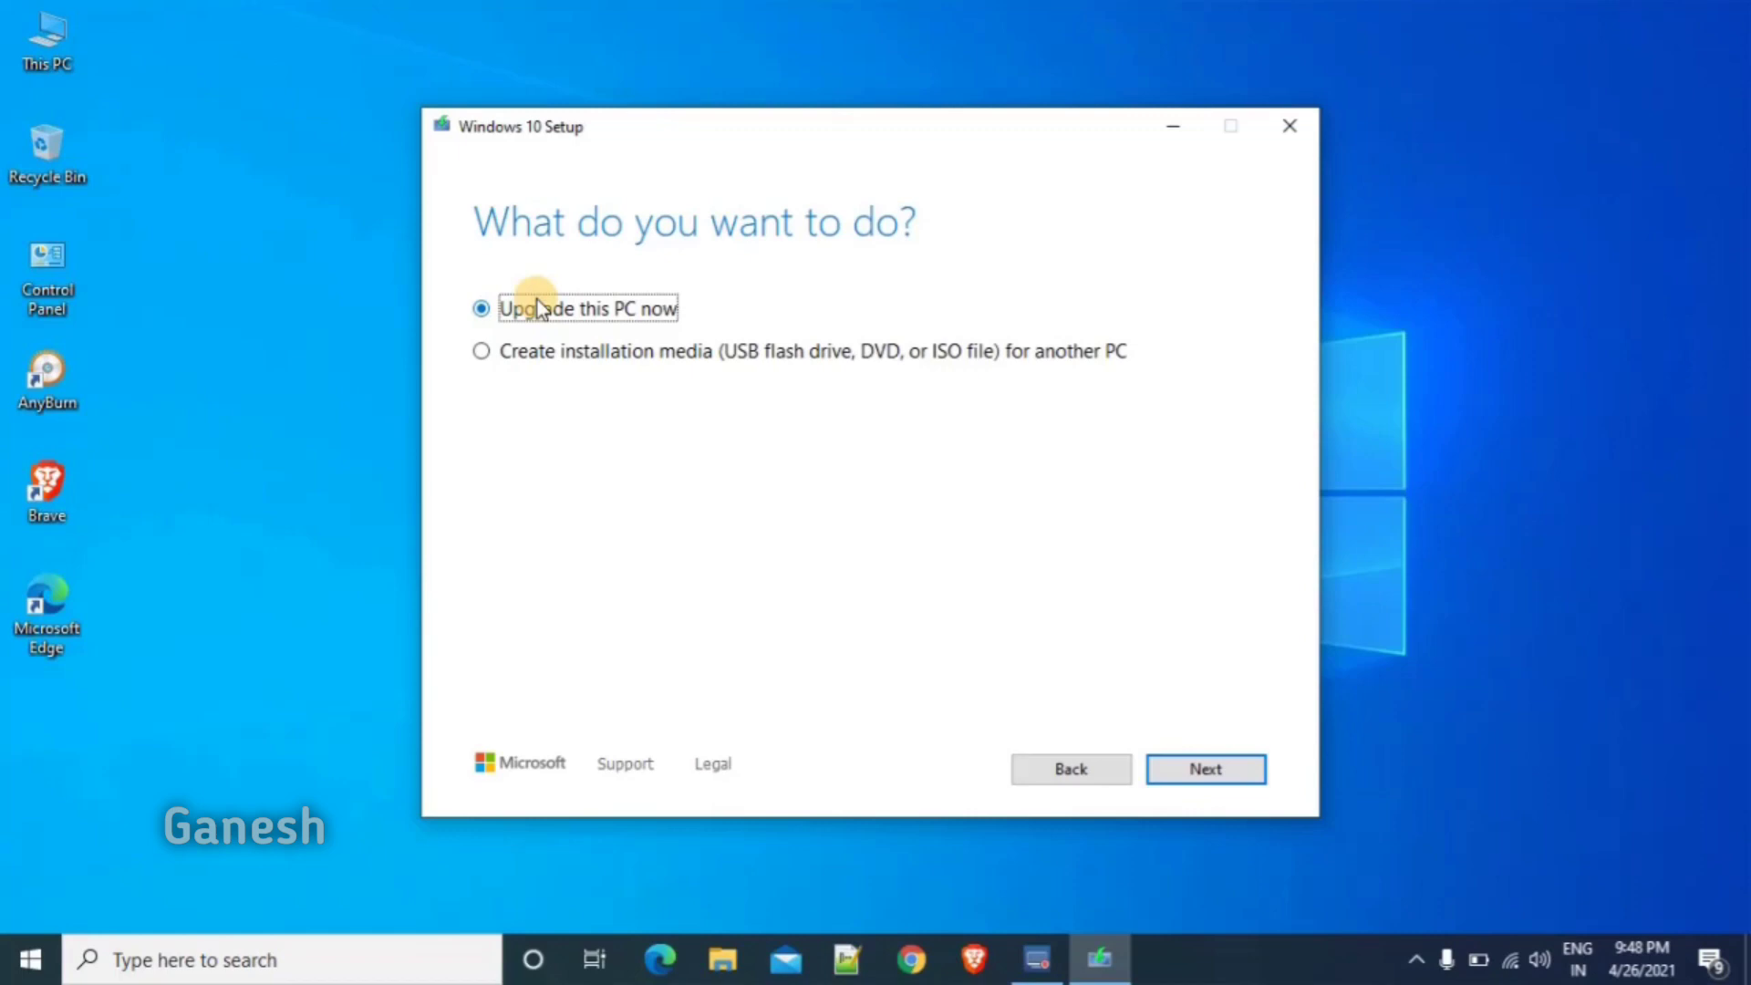
pyautogui.click(484, 355)
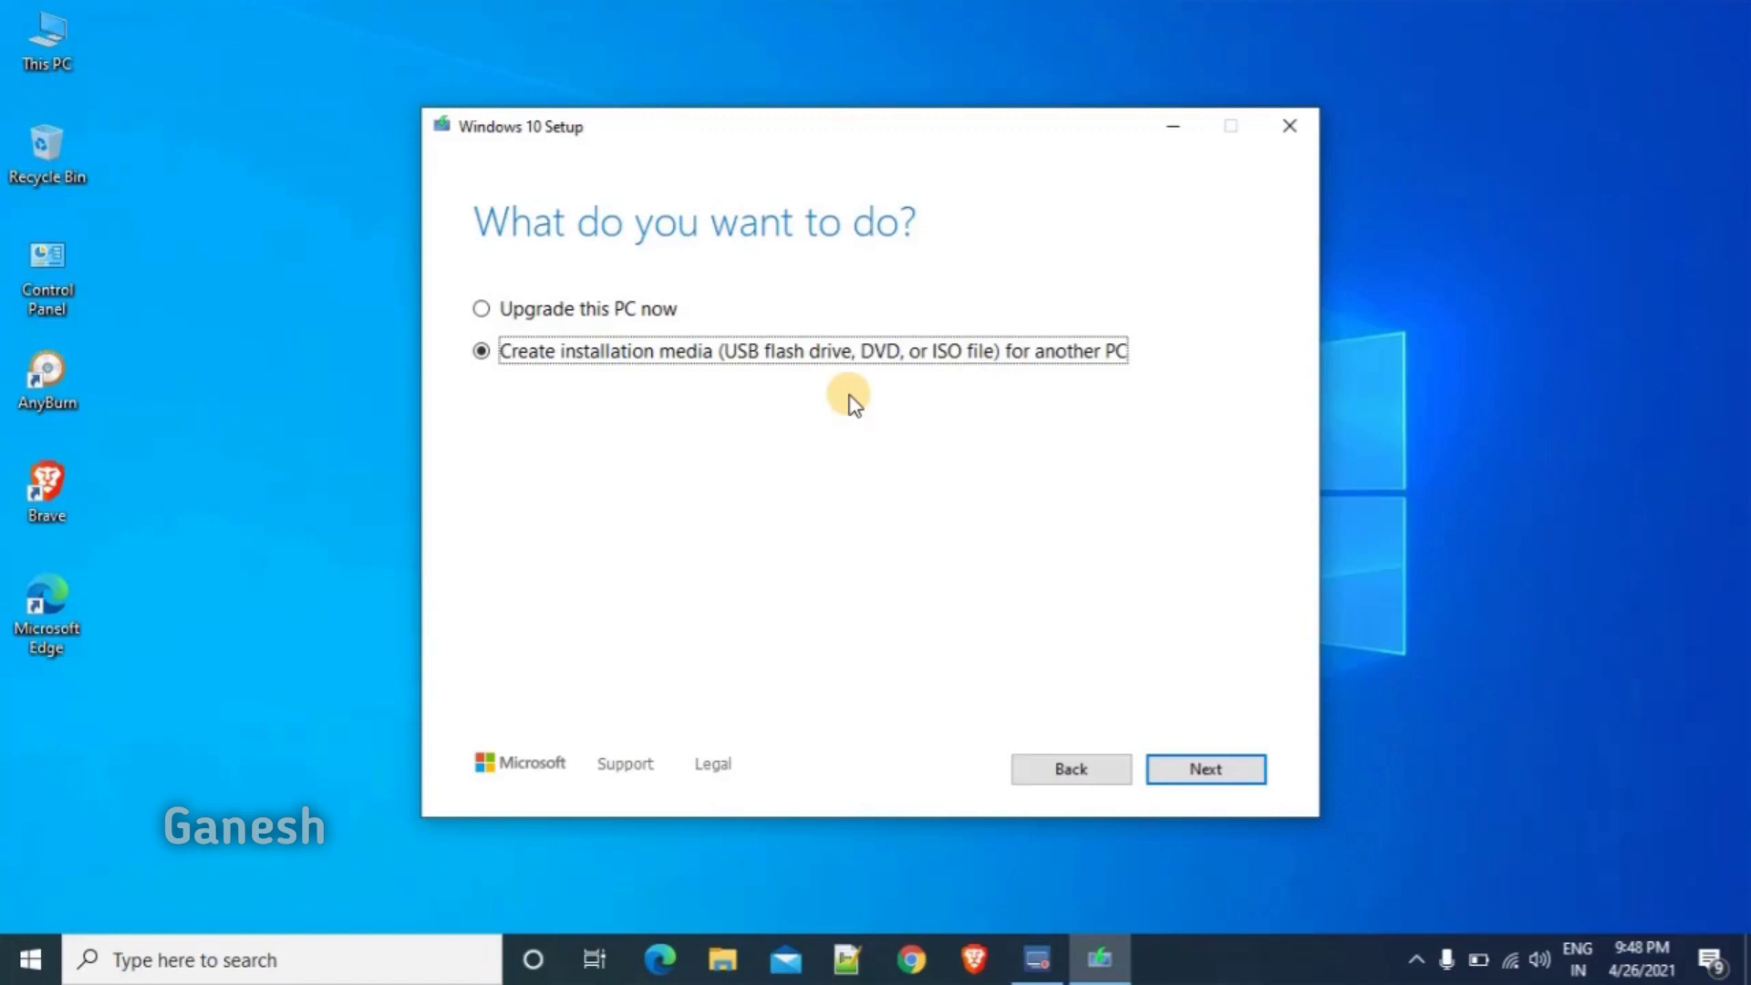
pyautogui.press('Return')
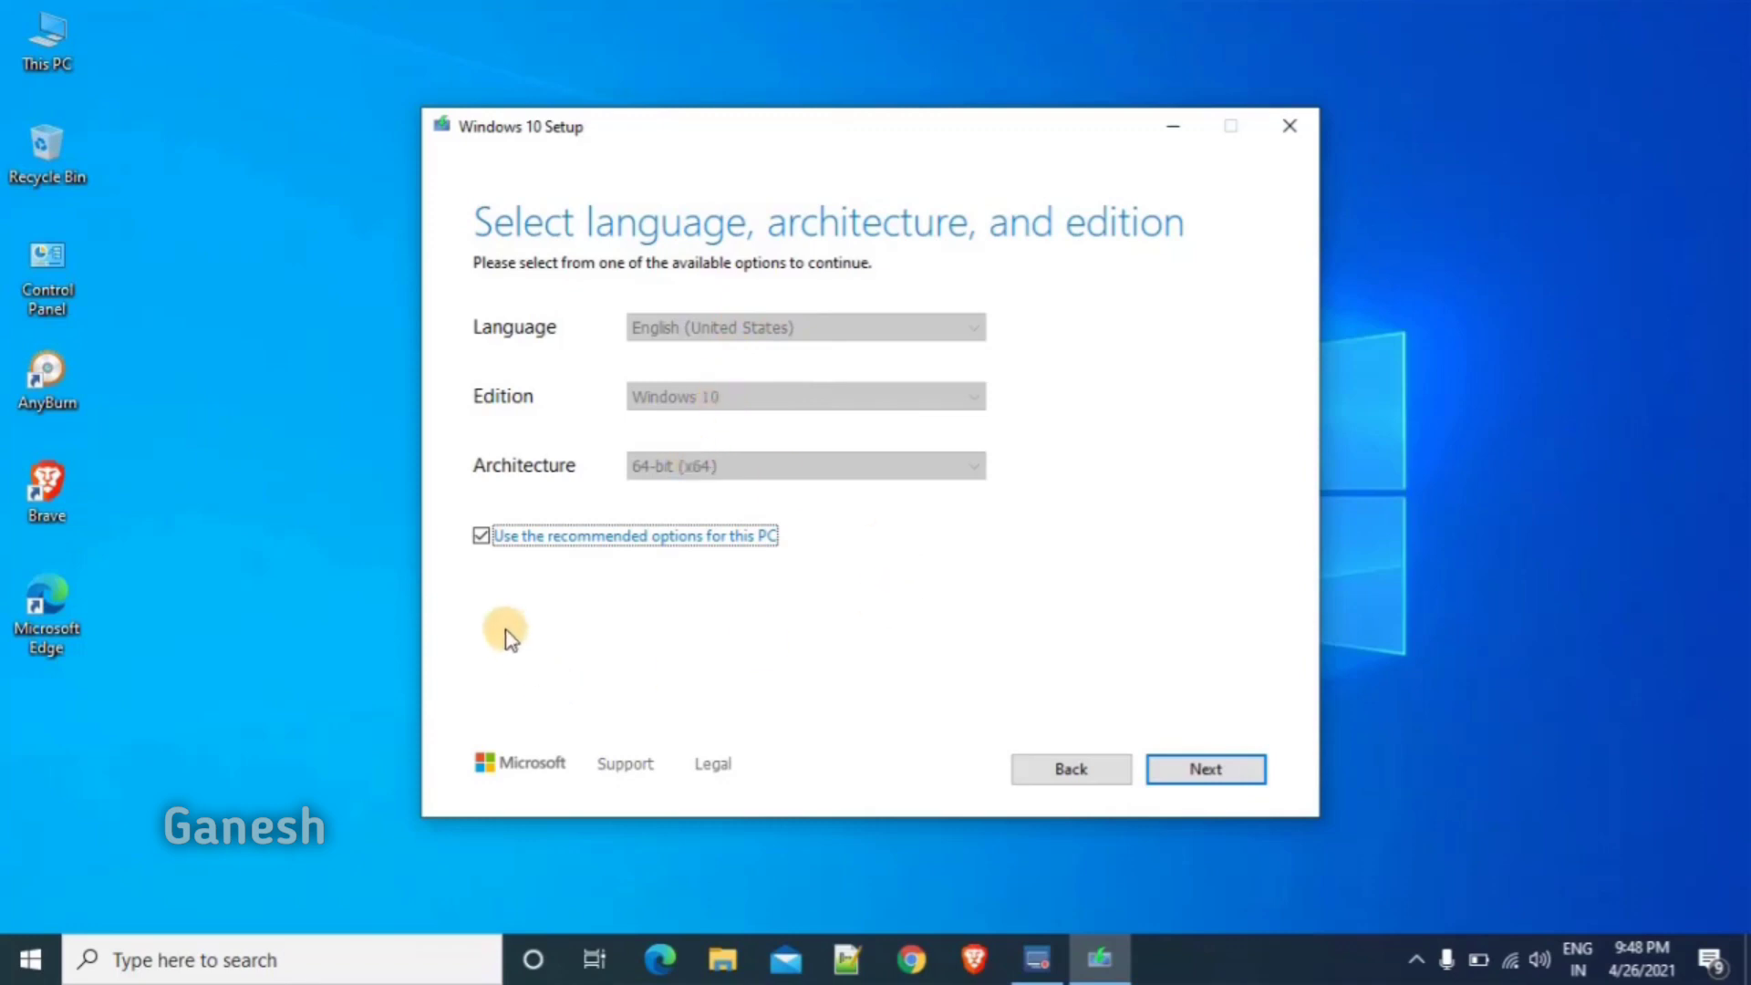
# - Turn off the recommended options, select 64-bit (x64) architecture, and continue with English (United States) and the Windows 10 edition
pyautogui.click(482, 537)
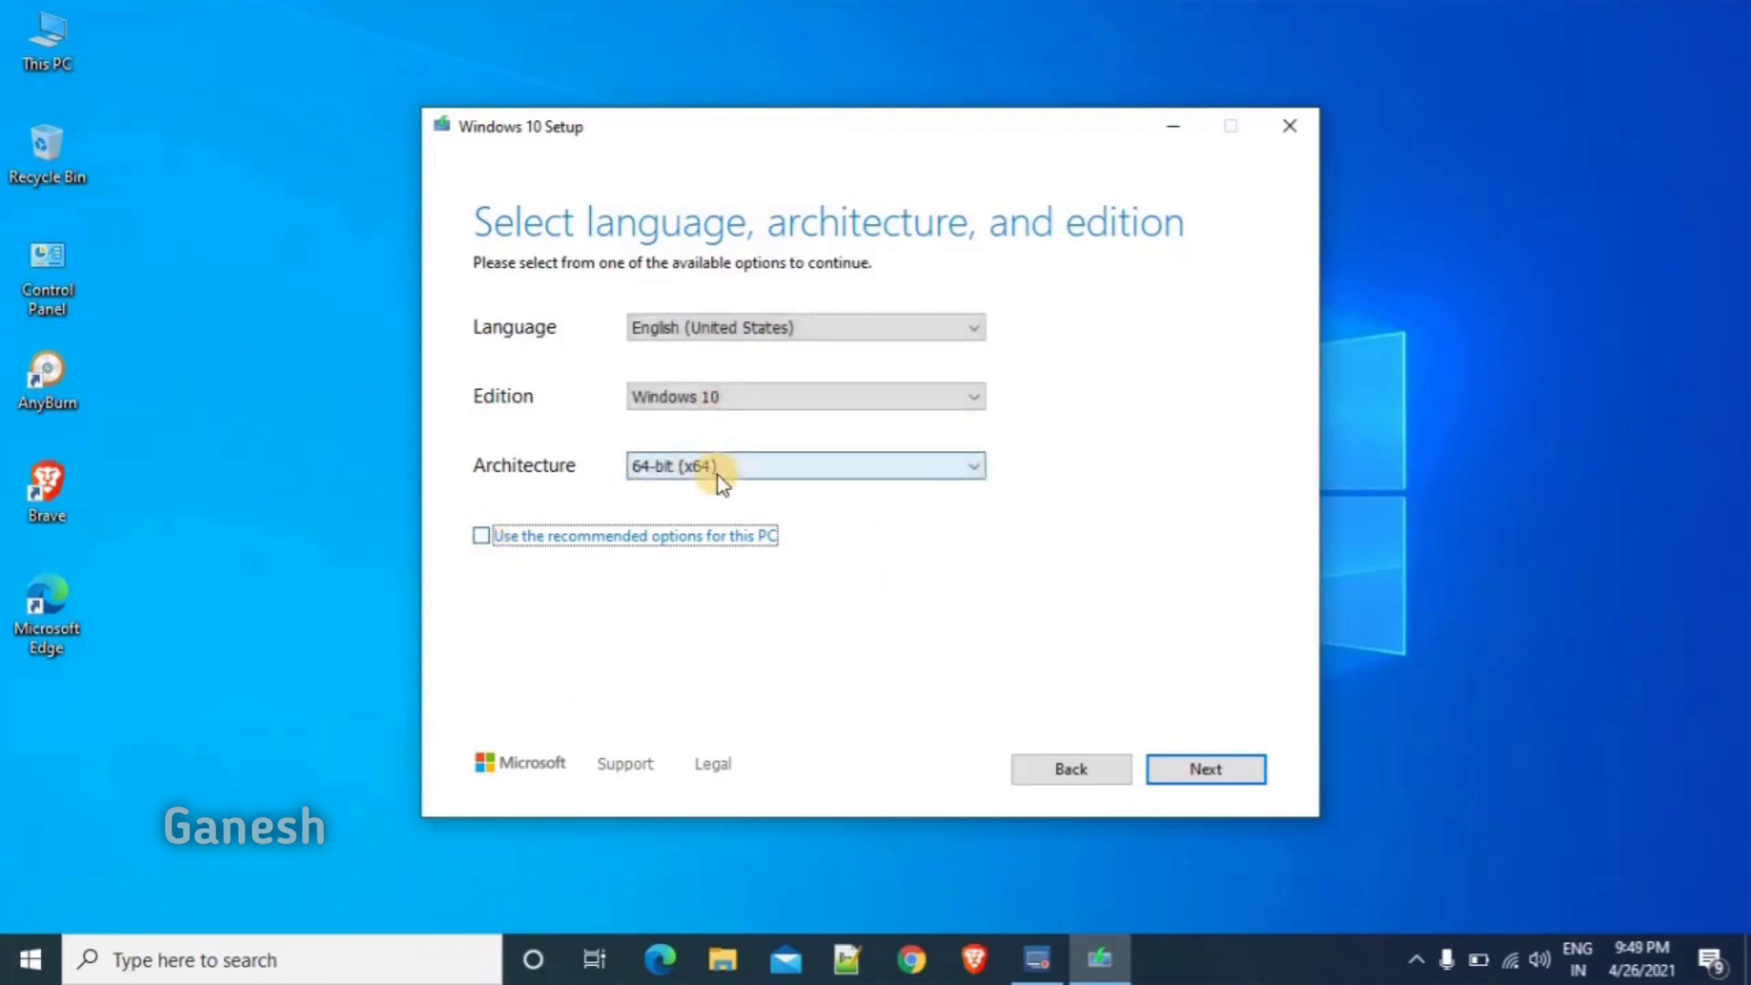
pyautogui.click(479, 538)
pyautogui.click(480, 538)
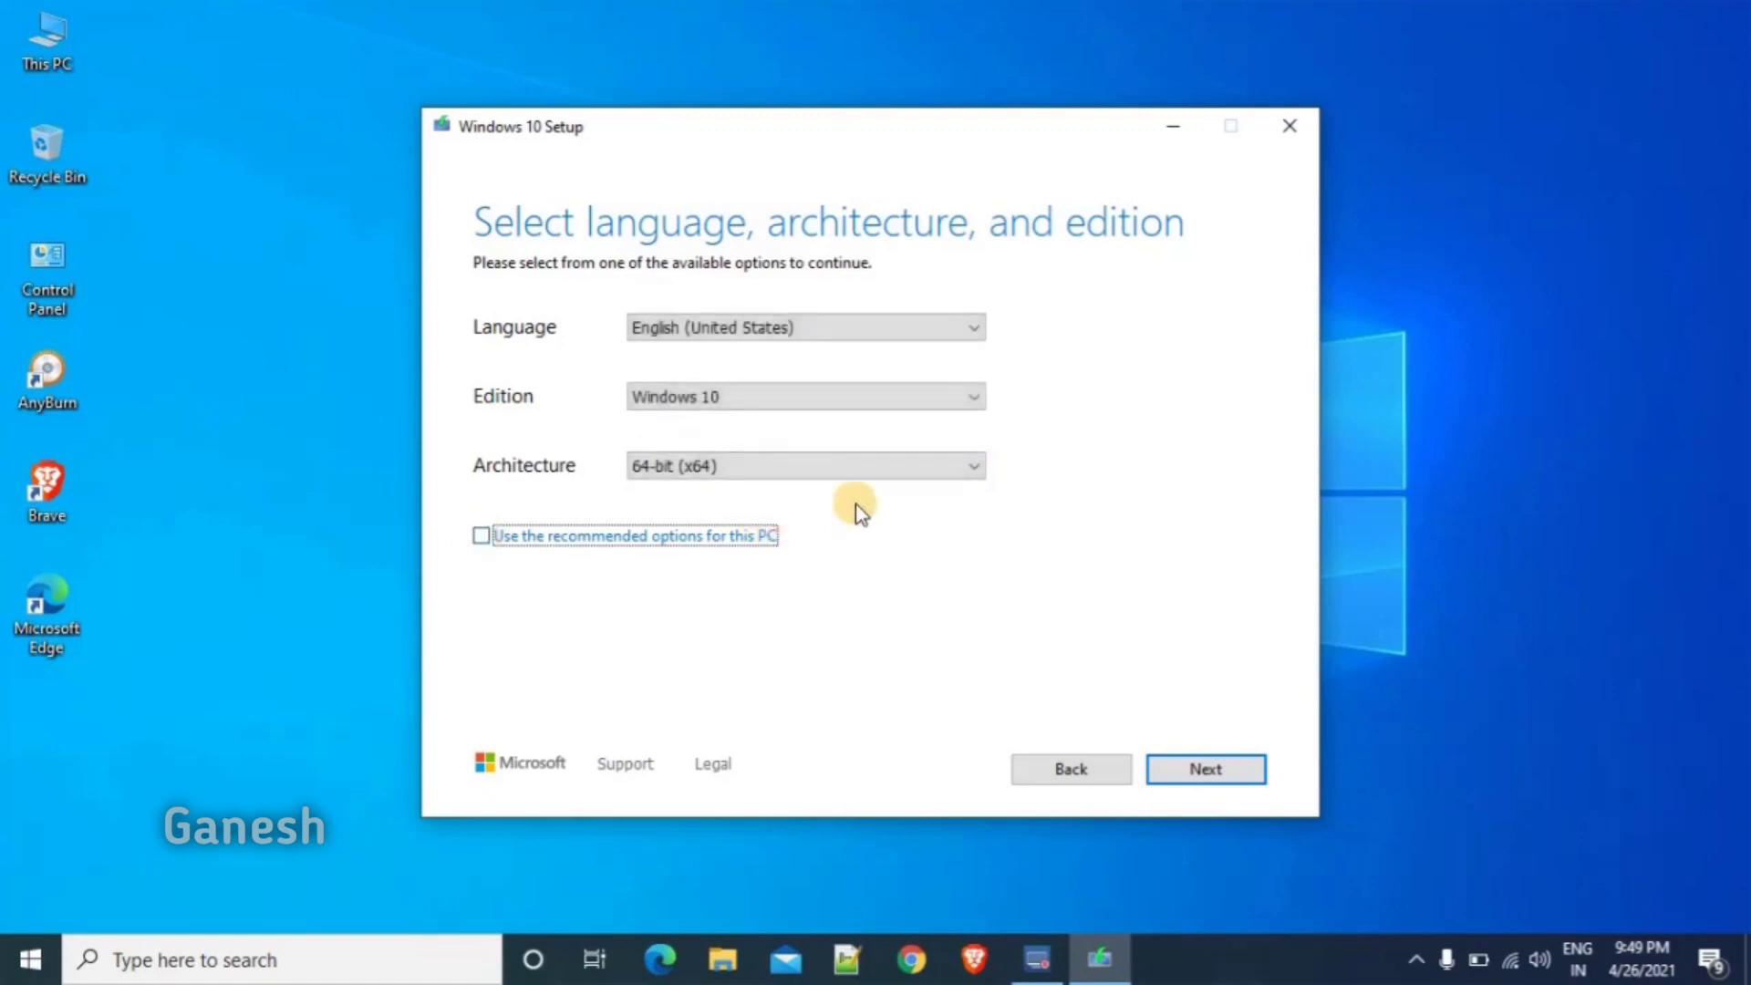
pyautogui.click(899, 473)
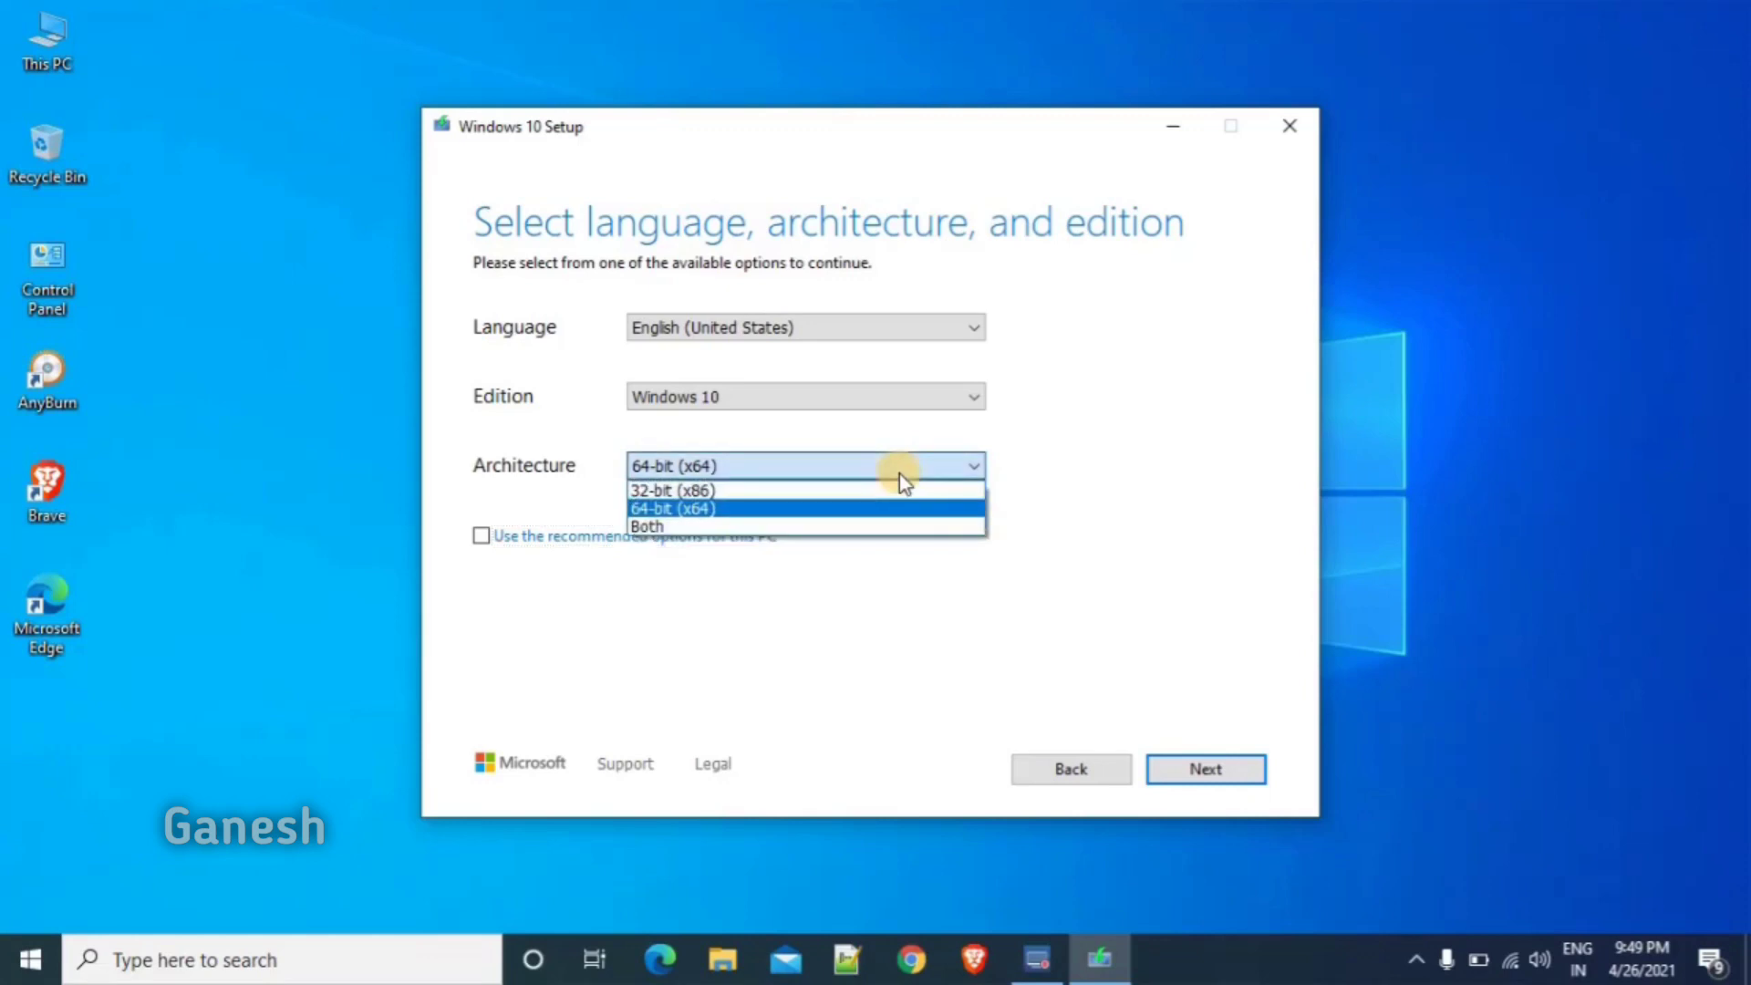
pyautogui.click(899, 472)
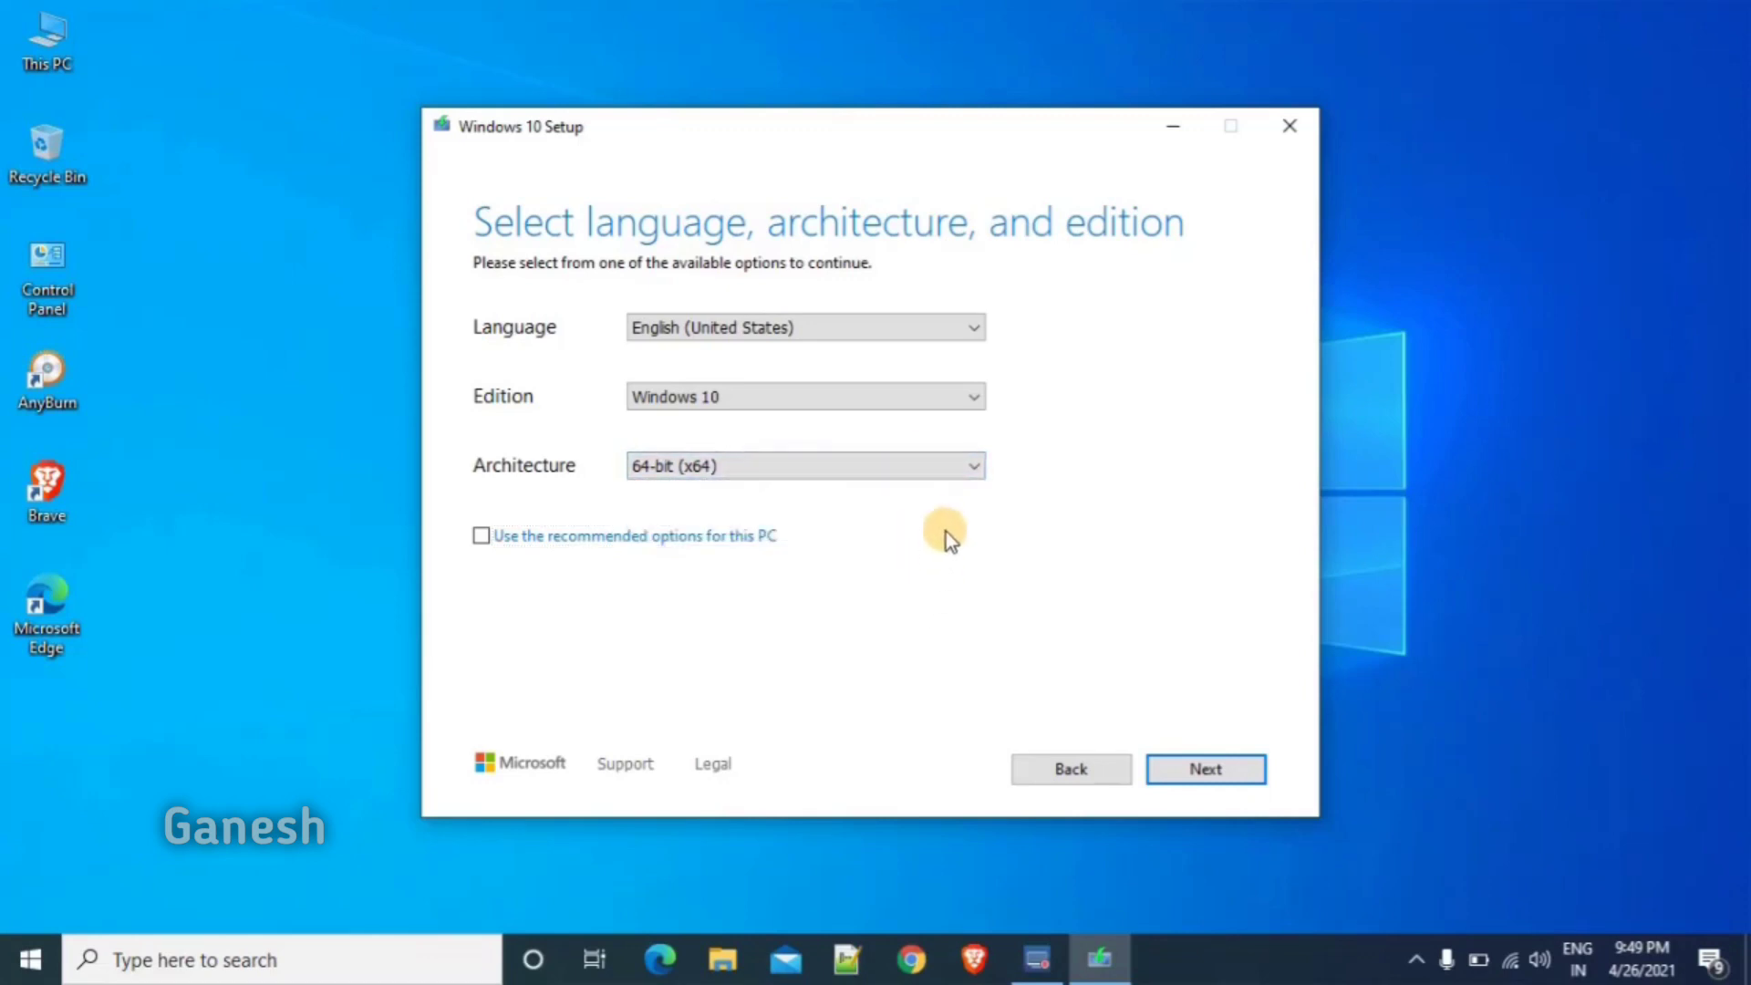
pyautogui.click(956, 469)
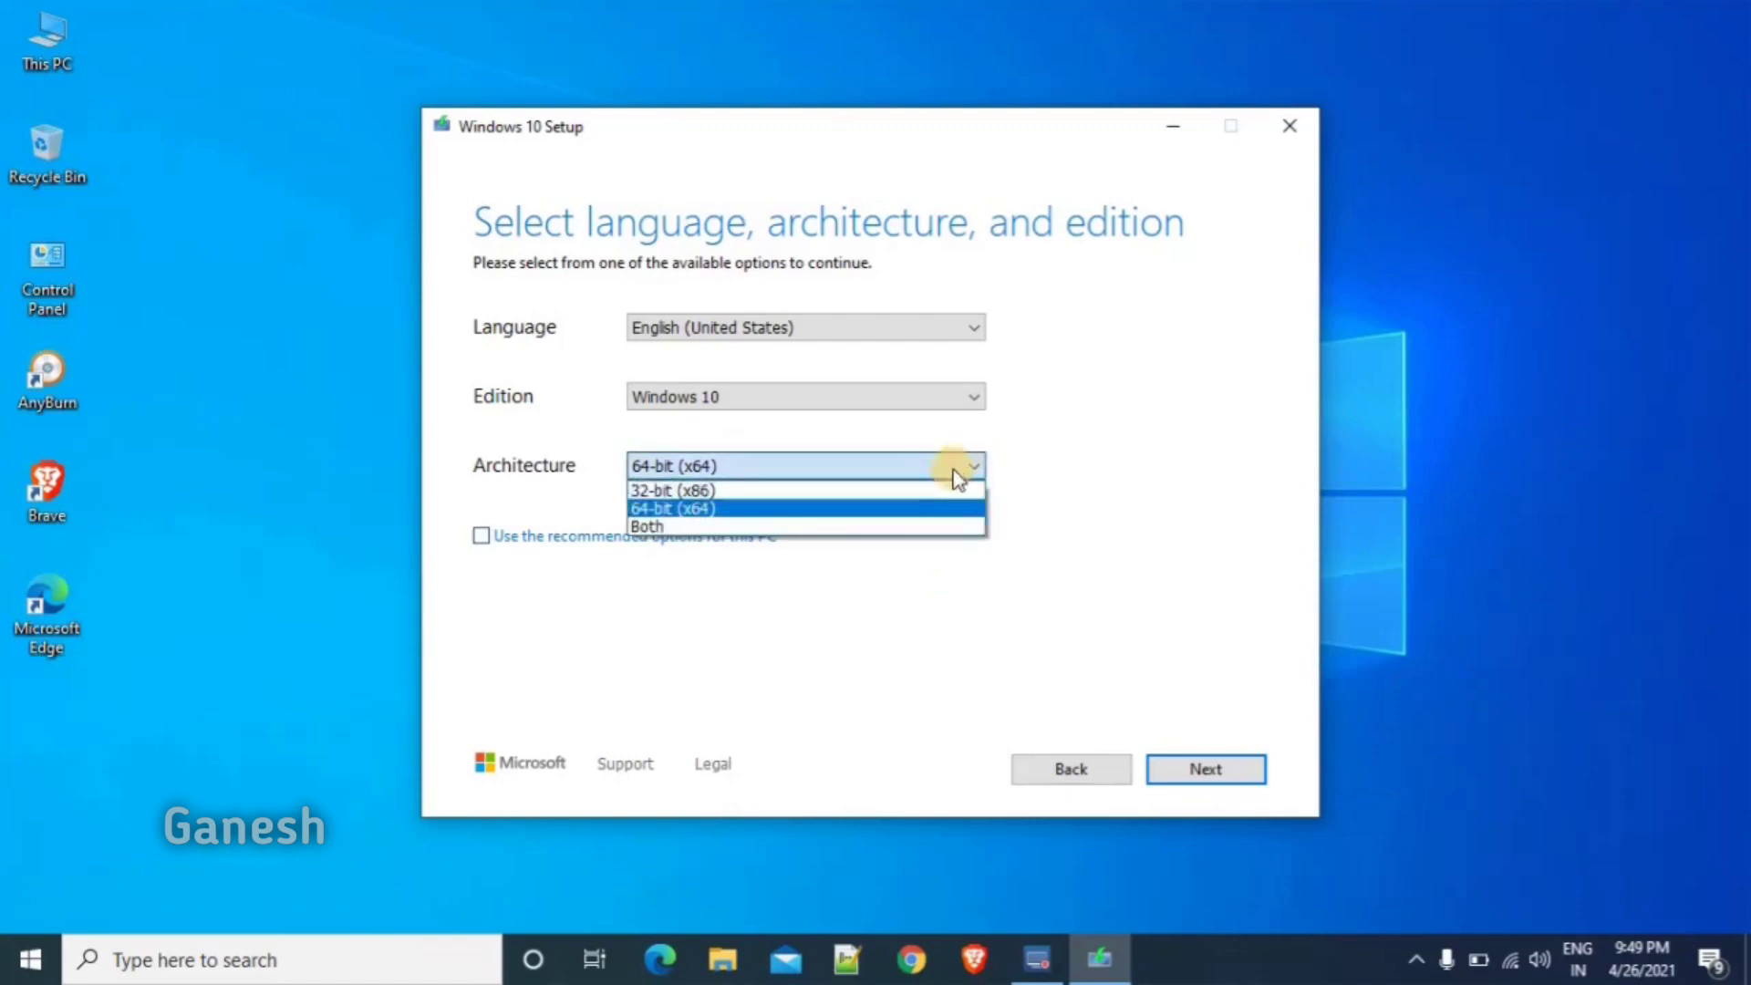
pyautogui.click(930, 511)
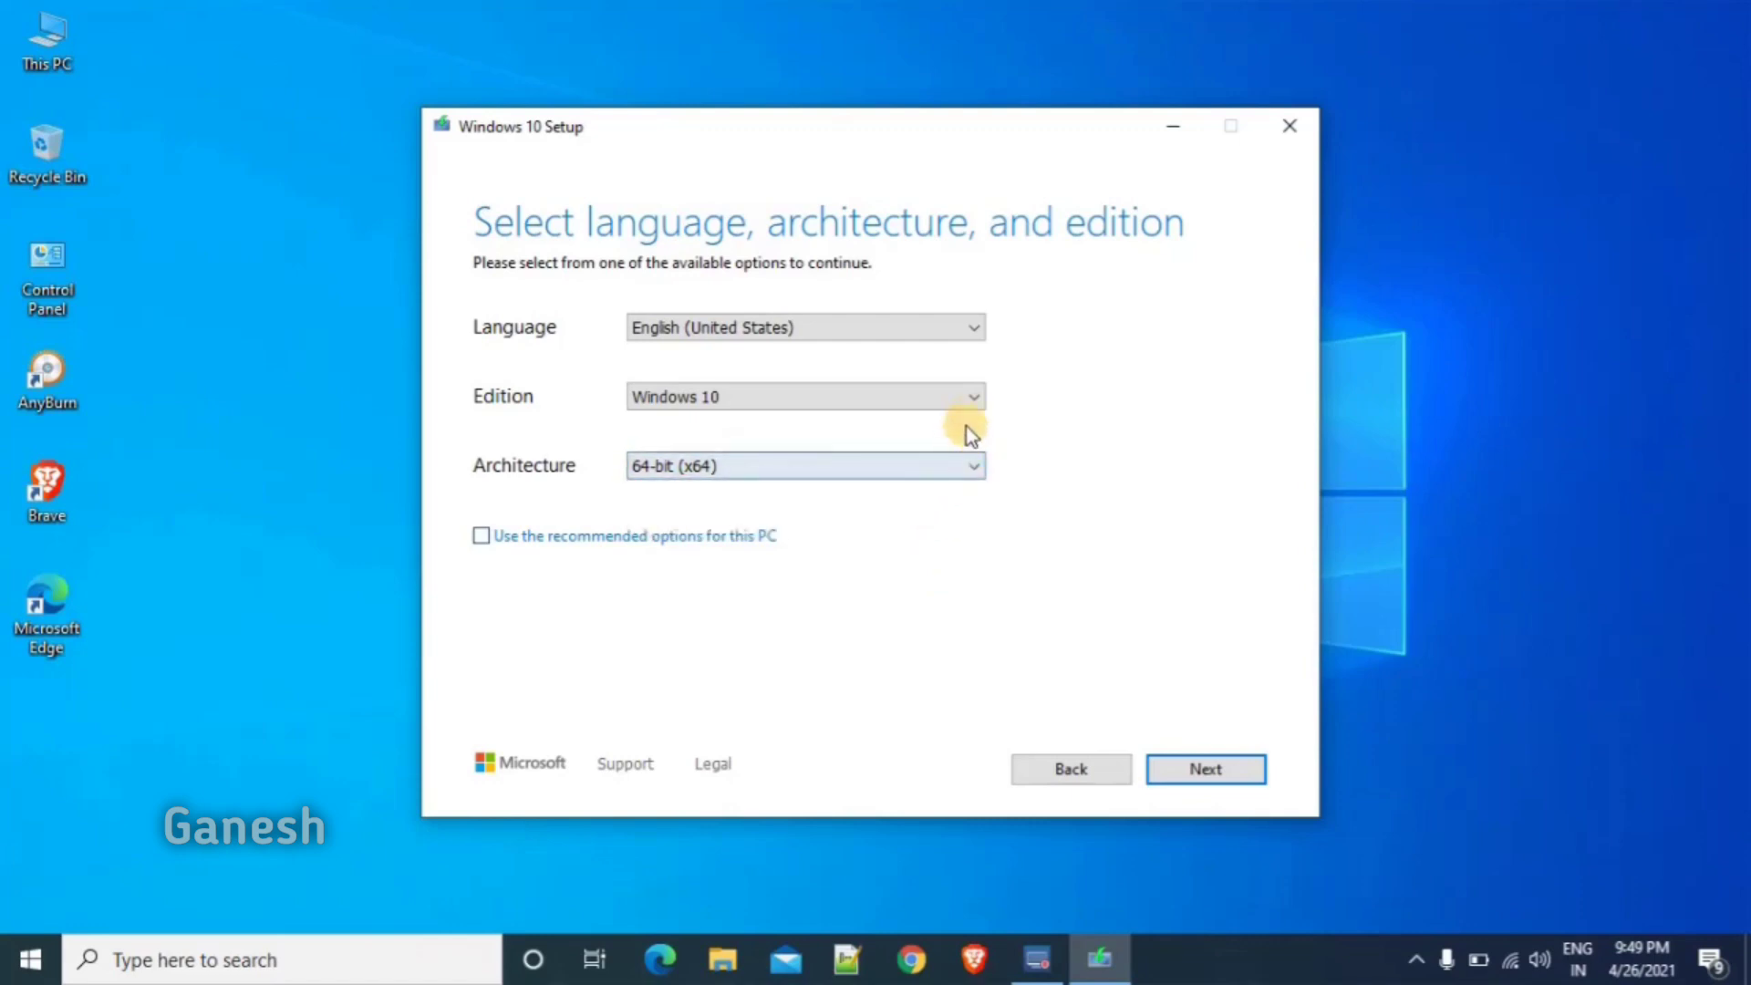
pyautogui.click(972, 399)
pyautogui.click(972, 400)
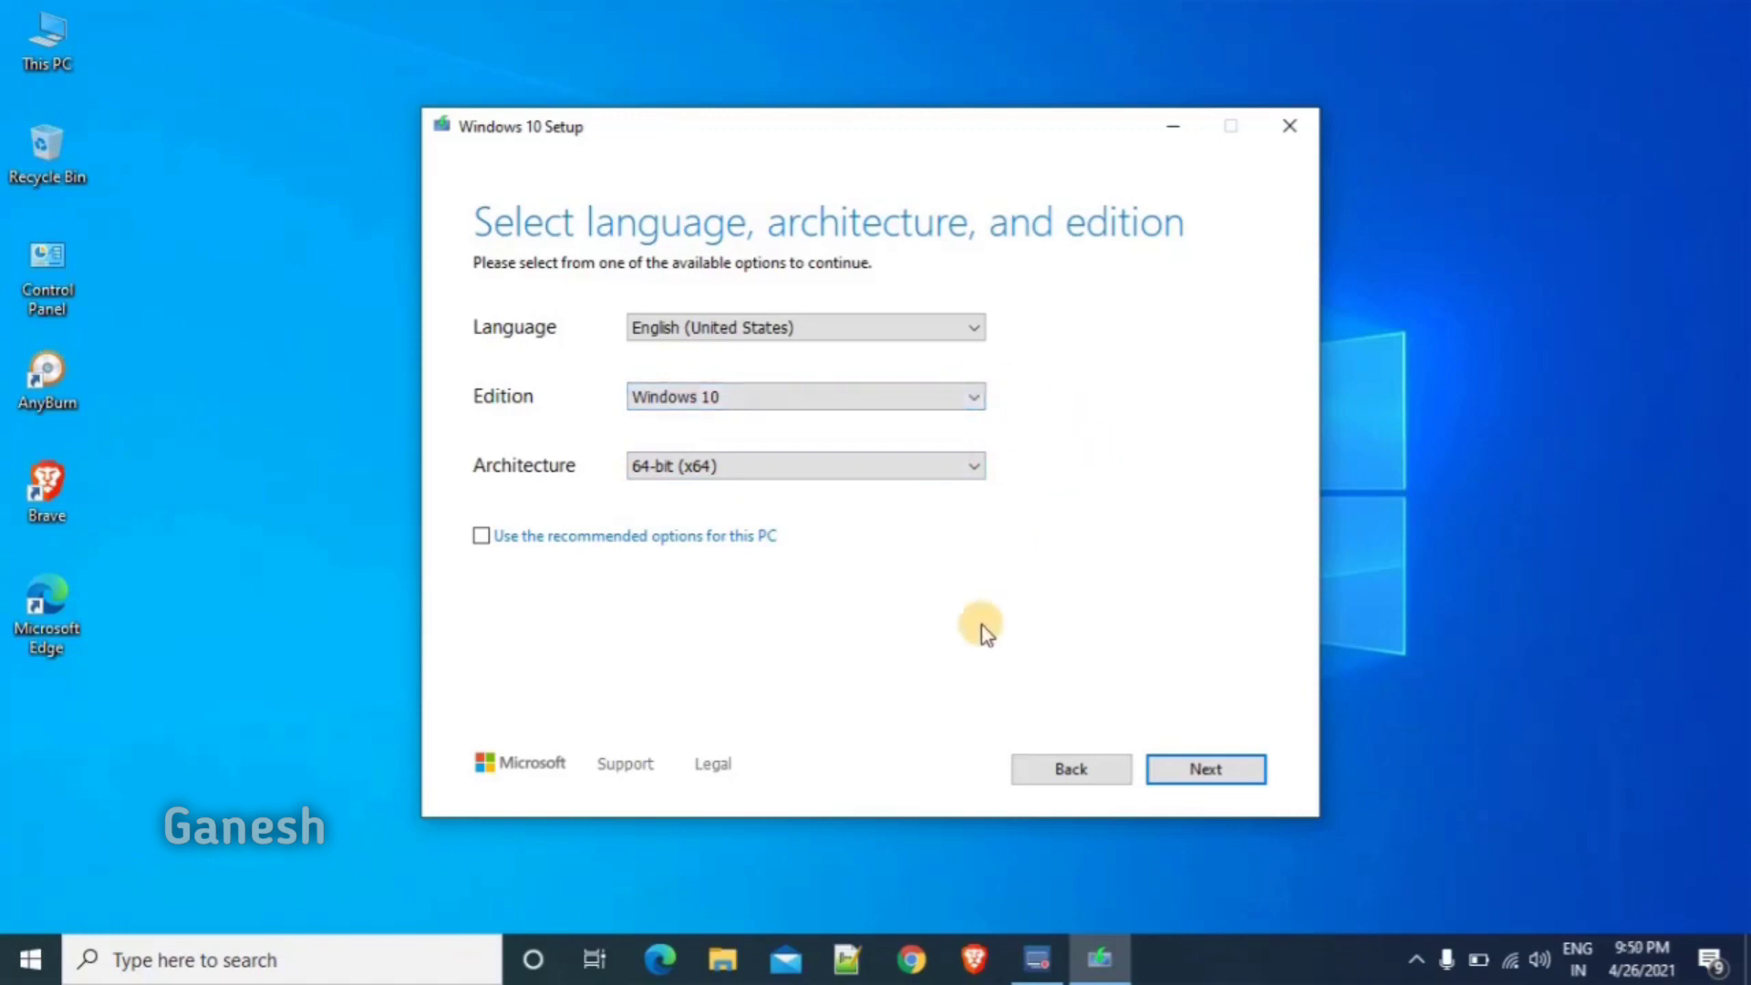
pyautogui.click(1211, 768)
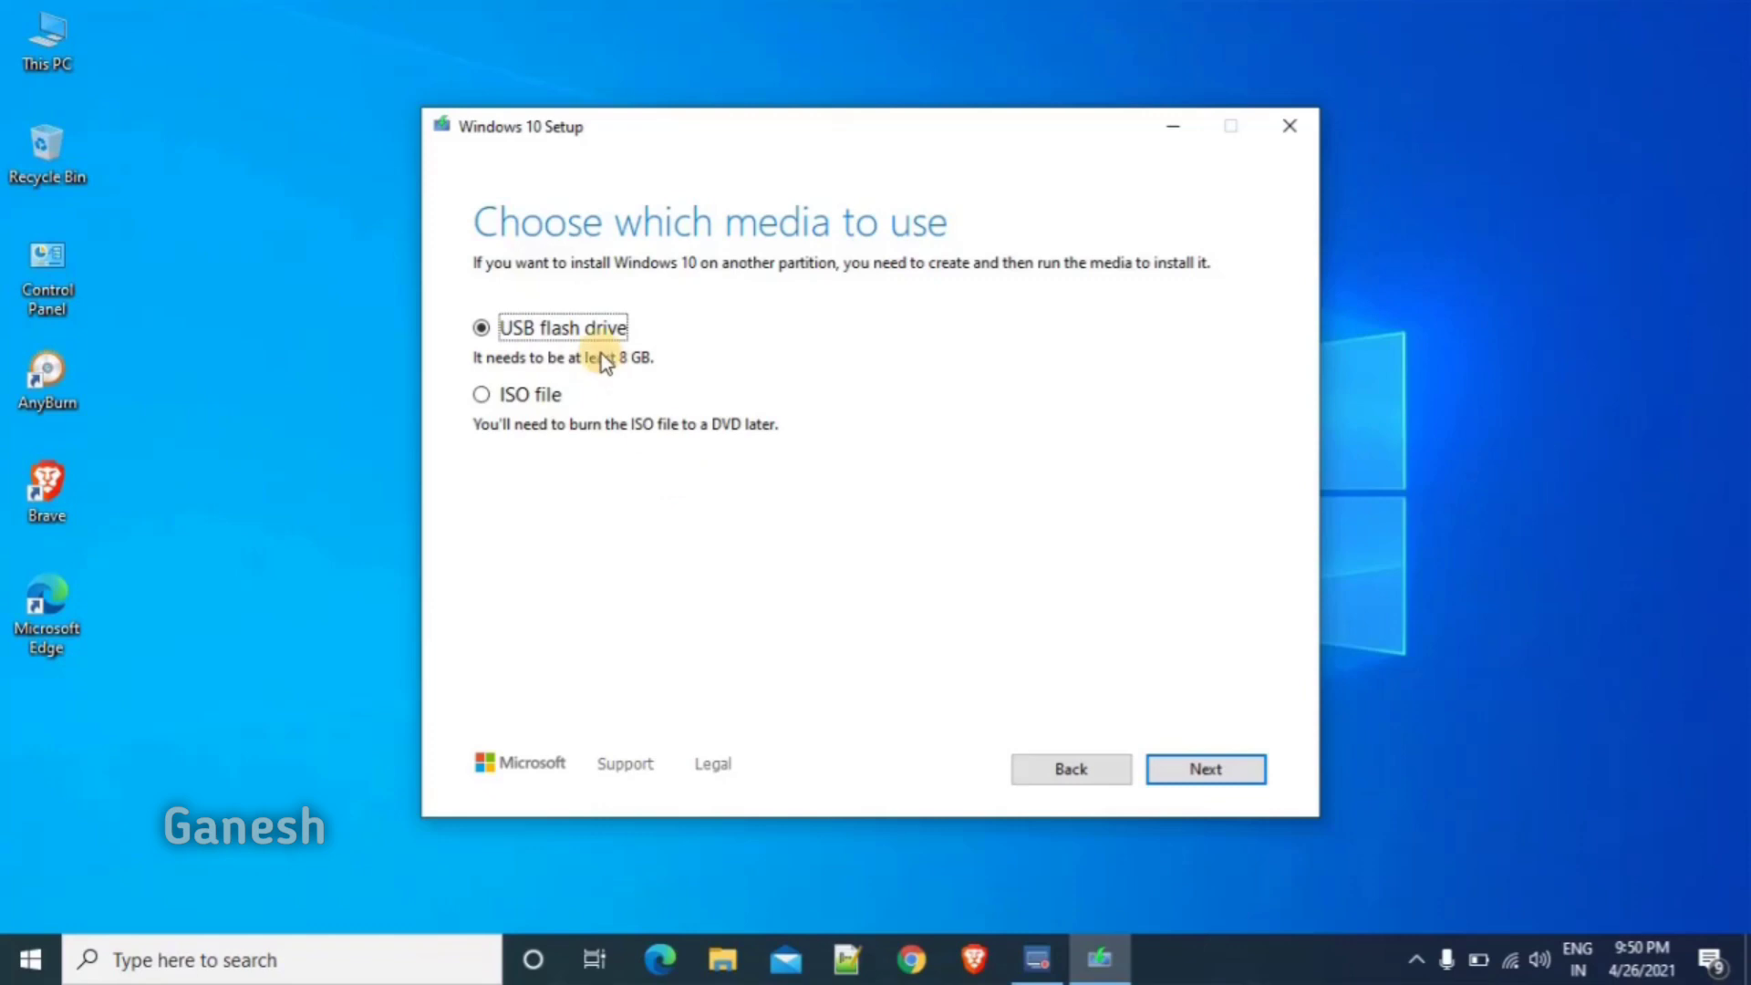
# - Choose ISO file as the media and save it as Windows in the Downloads folder
pyautogui.click(482, 402)
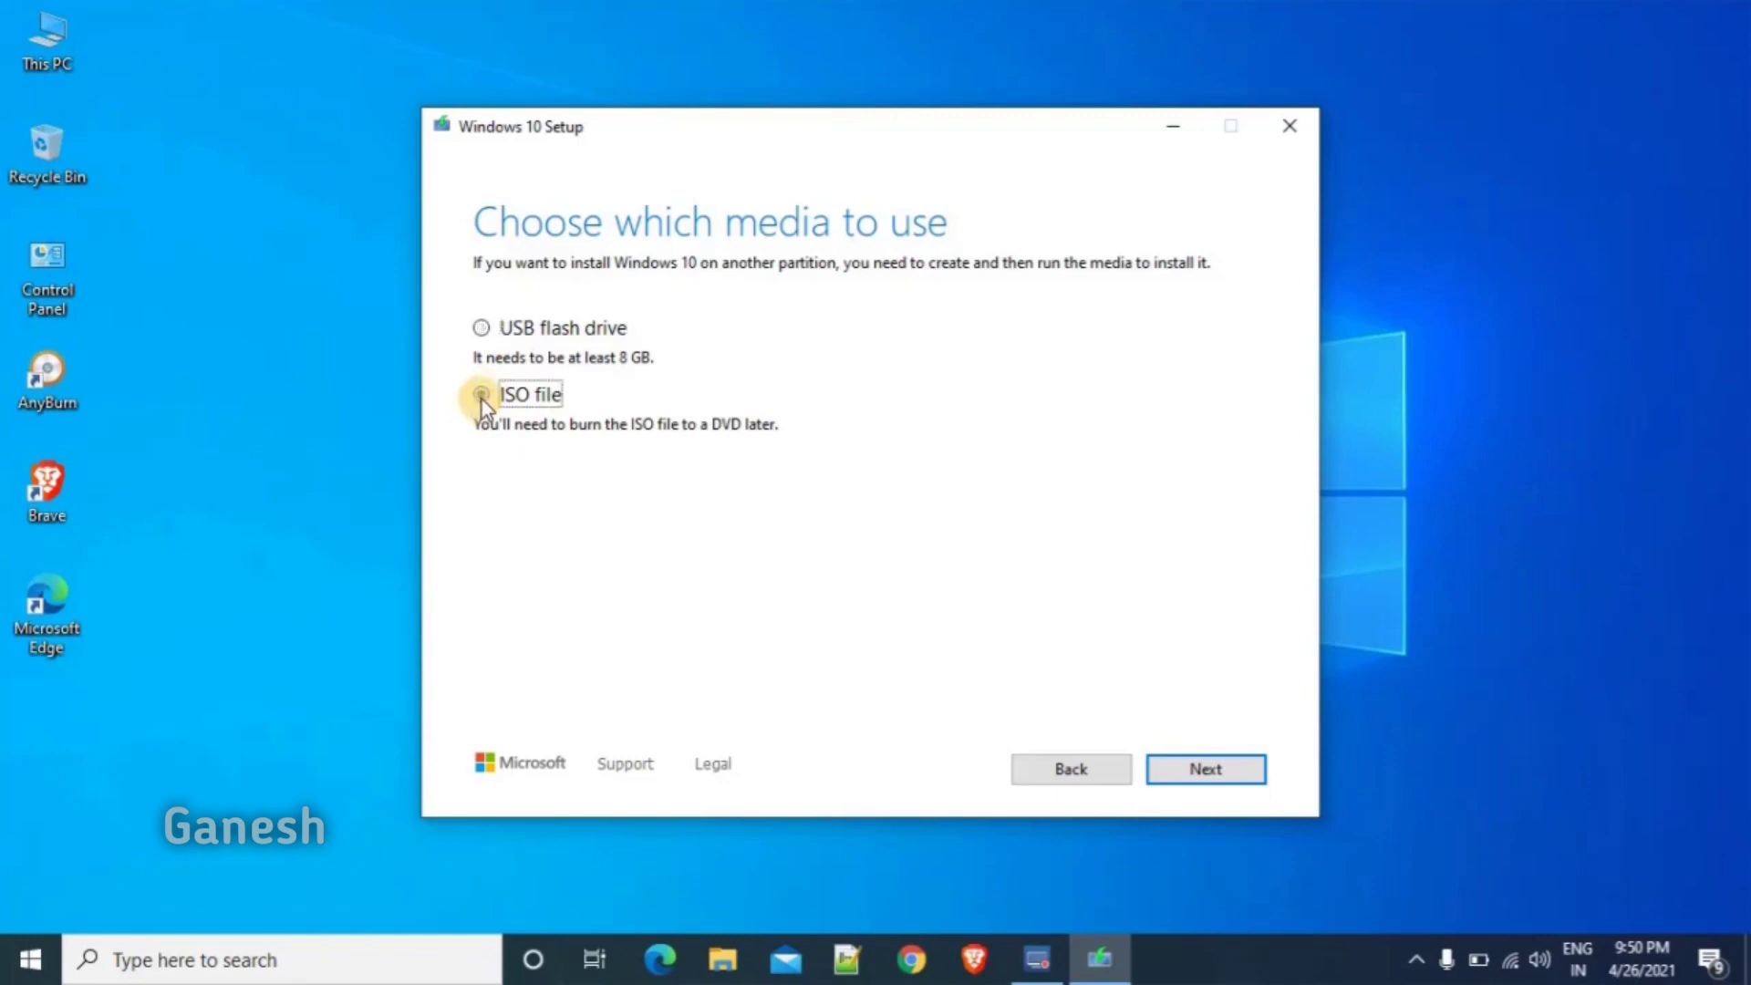
pyautogui.click(1197, 776)
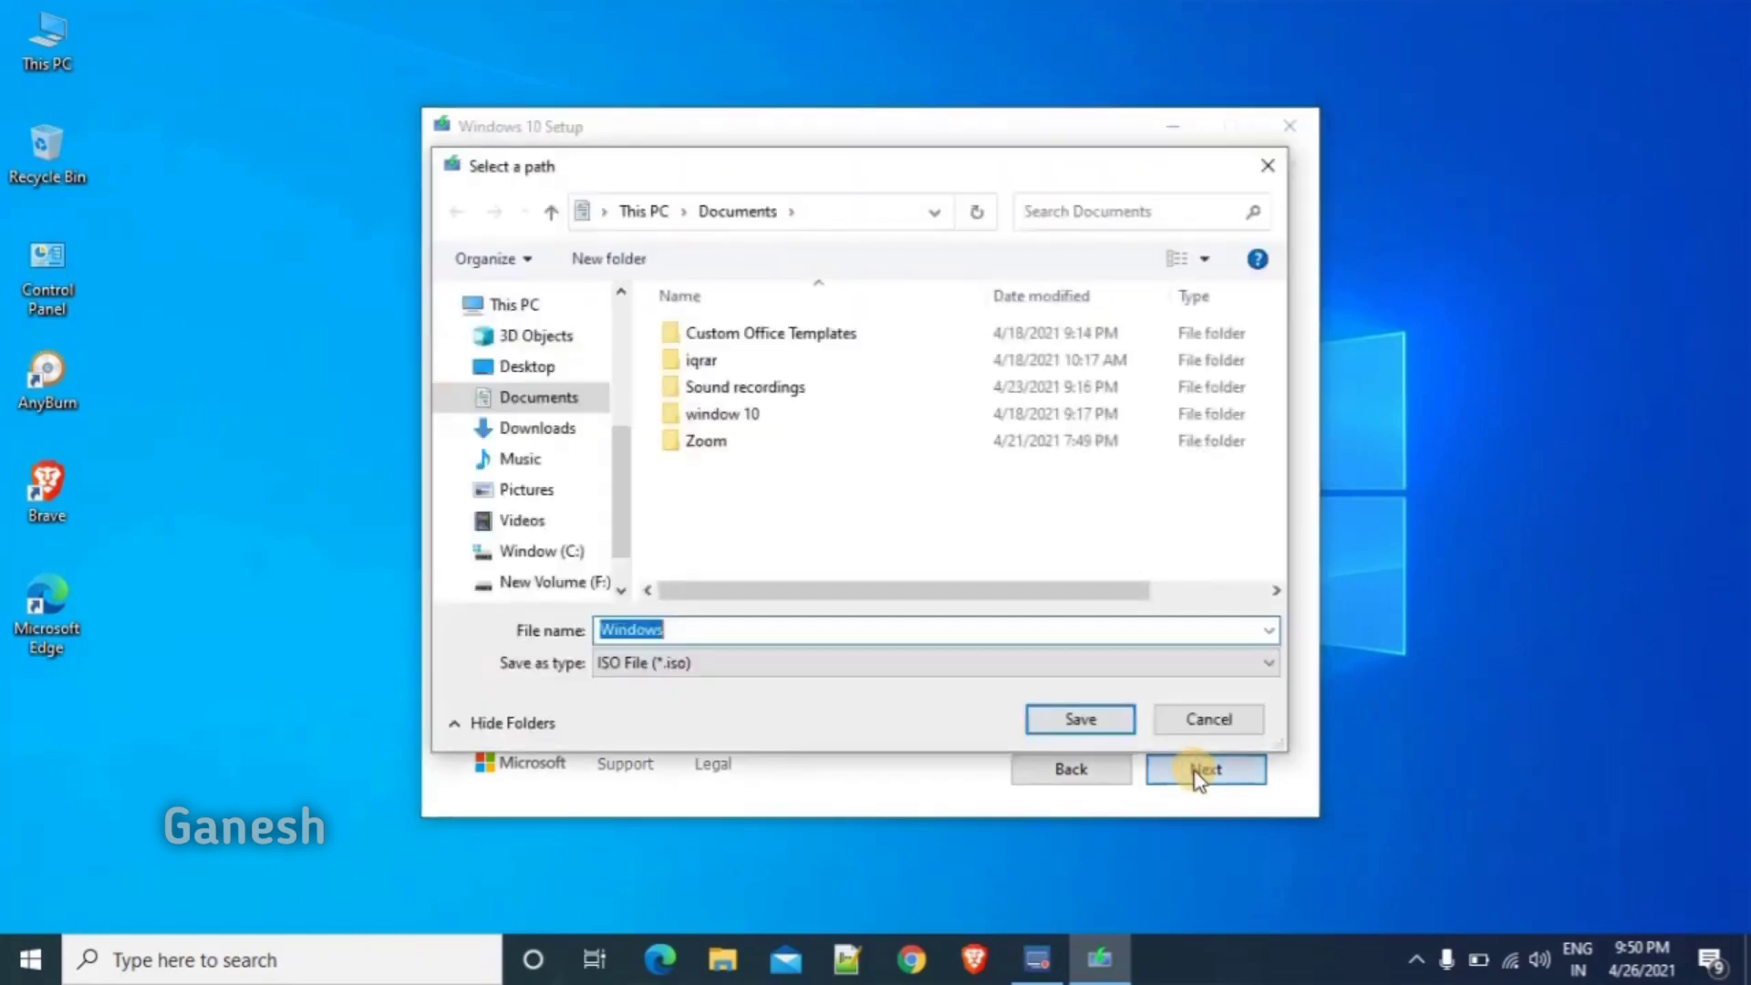
pyautogui.click(733, 632)
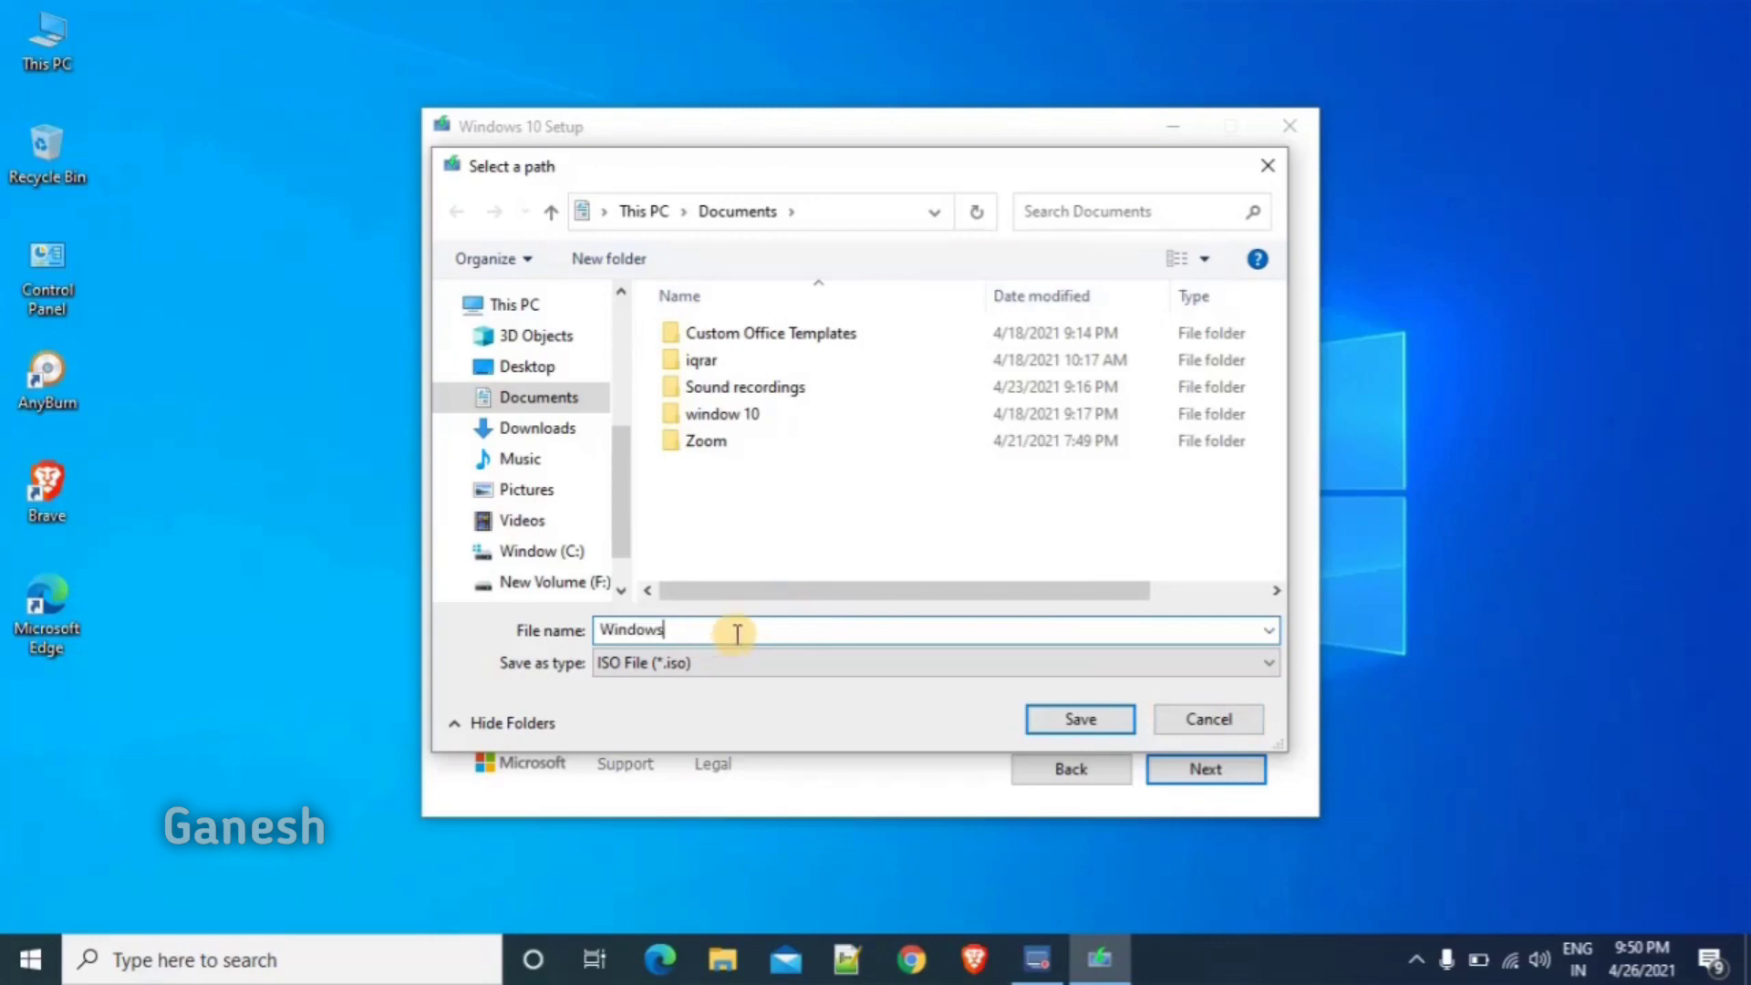
pyautogui.click(562, 427)
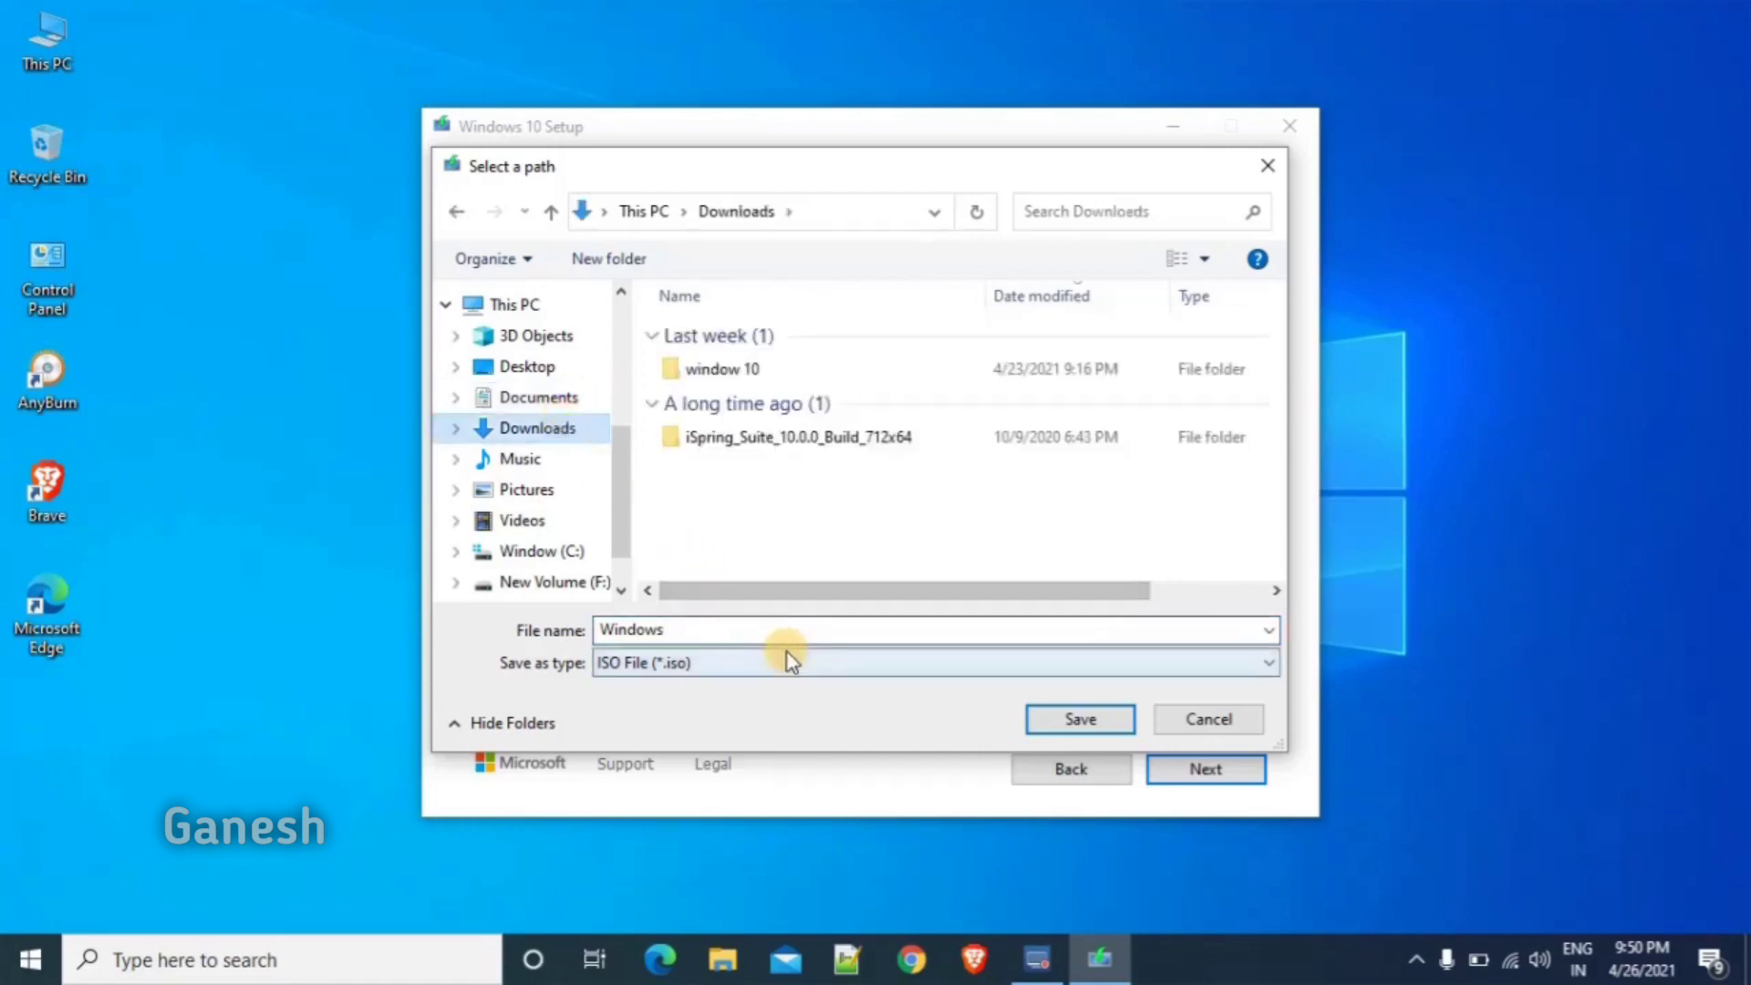
pyautogui.click(1064, 723)
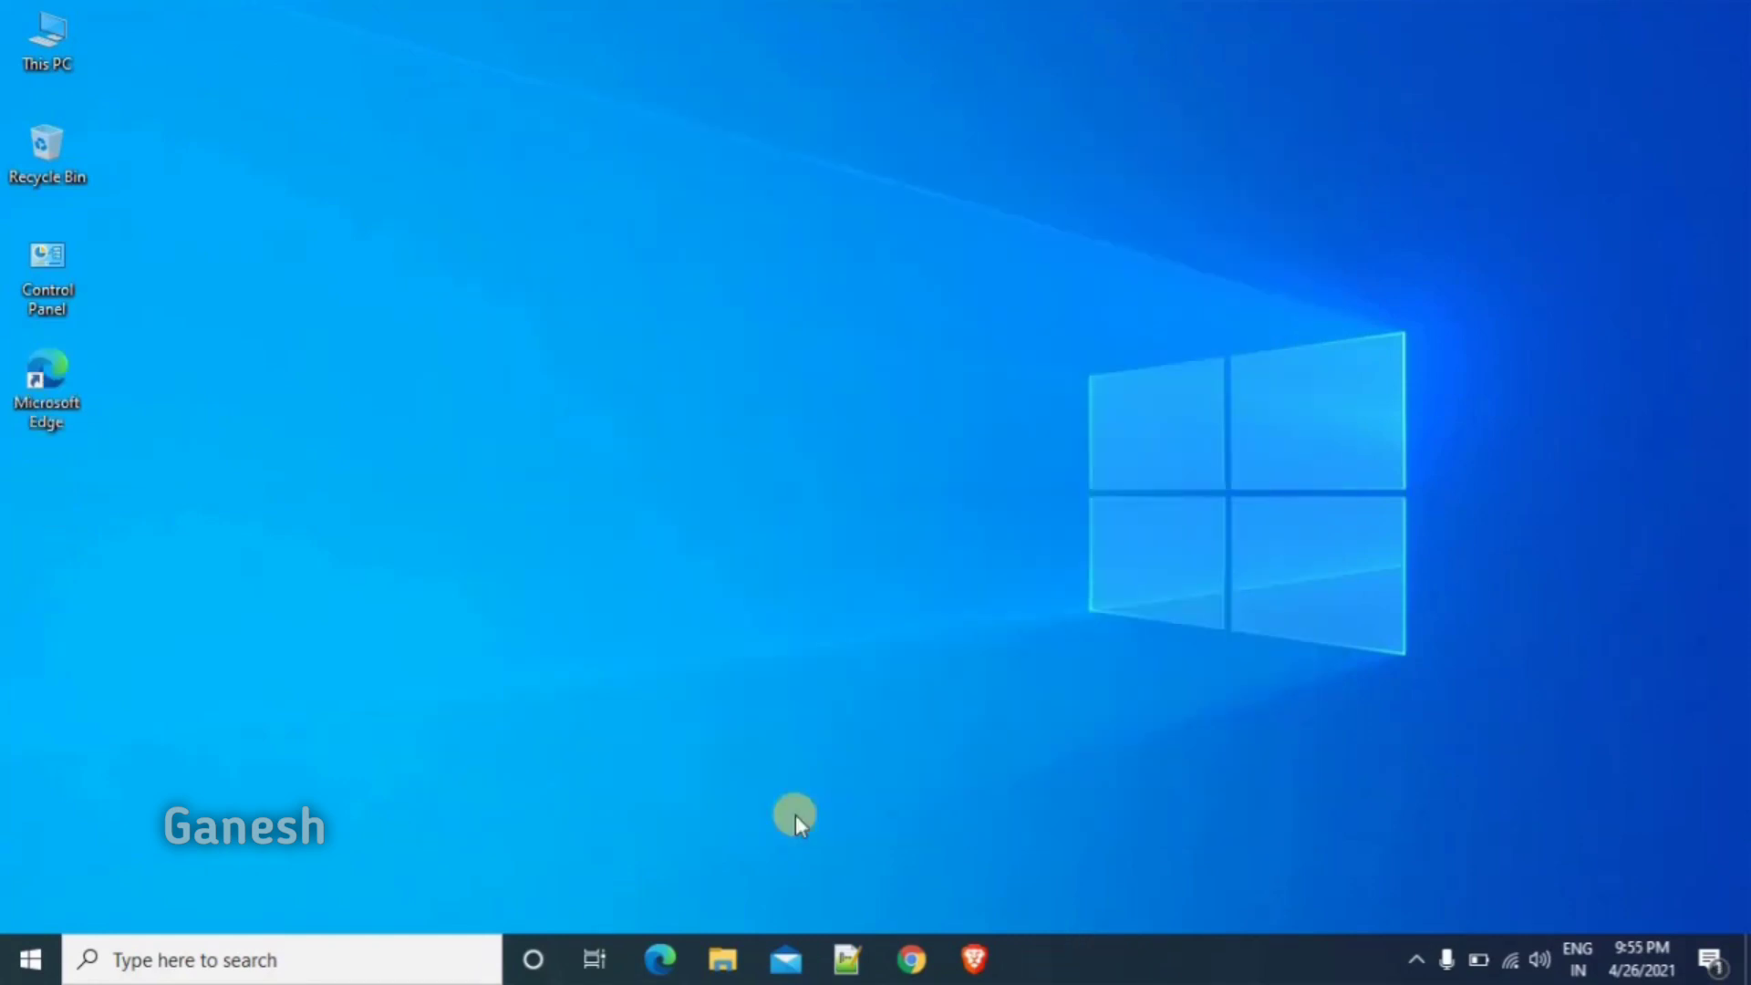
# - Search the web for "rufus" in Chrome and open the official rufus.ie site
pyautogui.click(907, 962)
pyautogui.click(392, 69)
pyautogui.write('ruf')
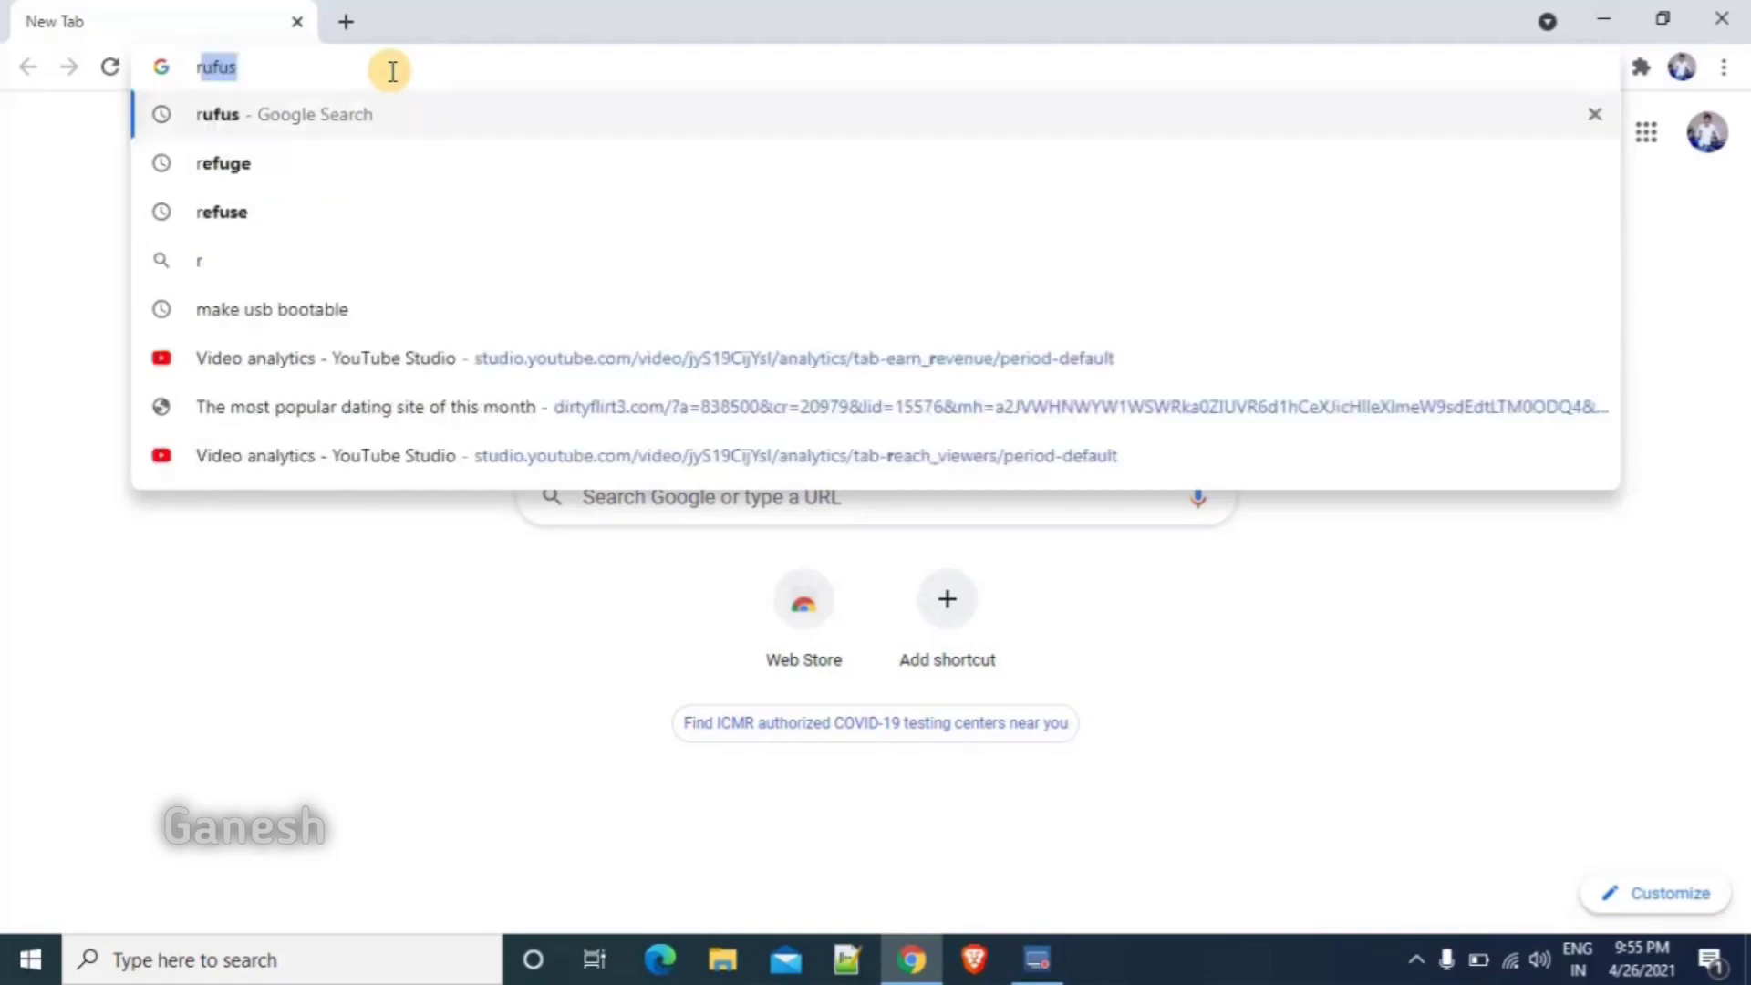
pyautogui.write('us')
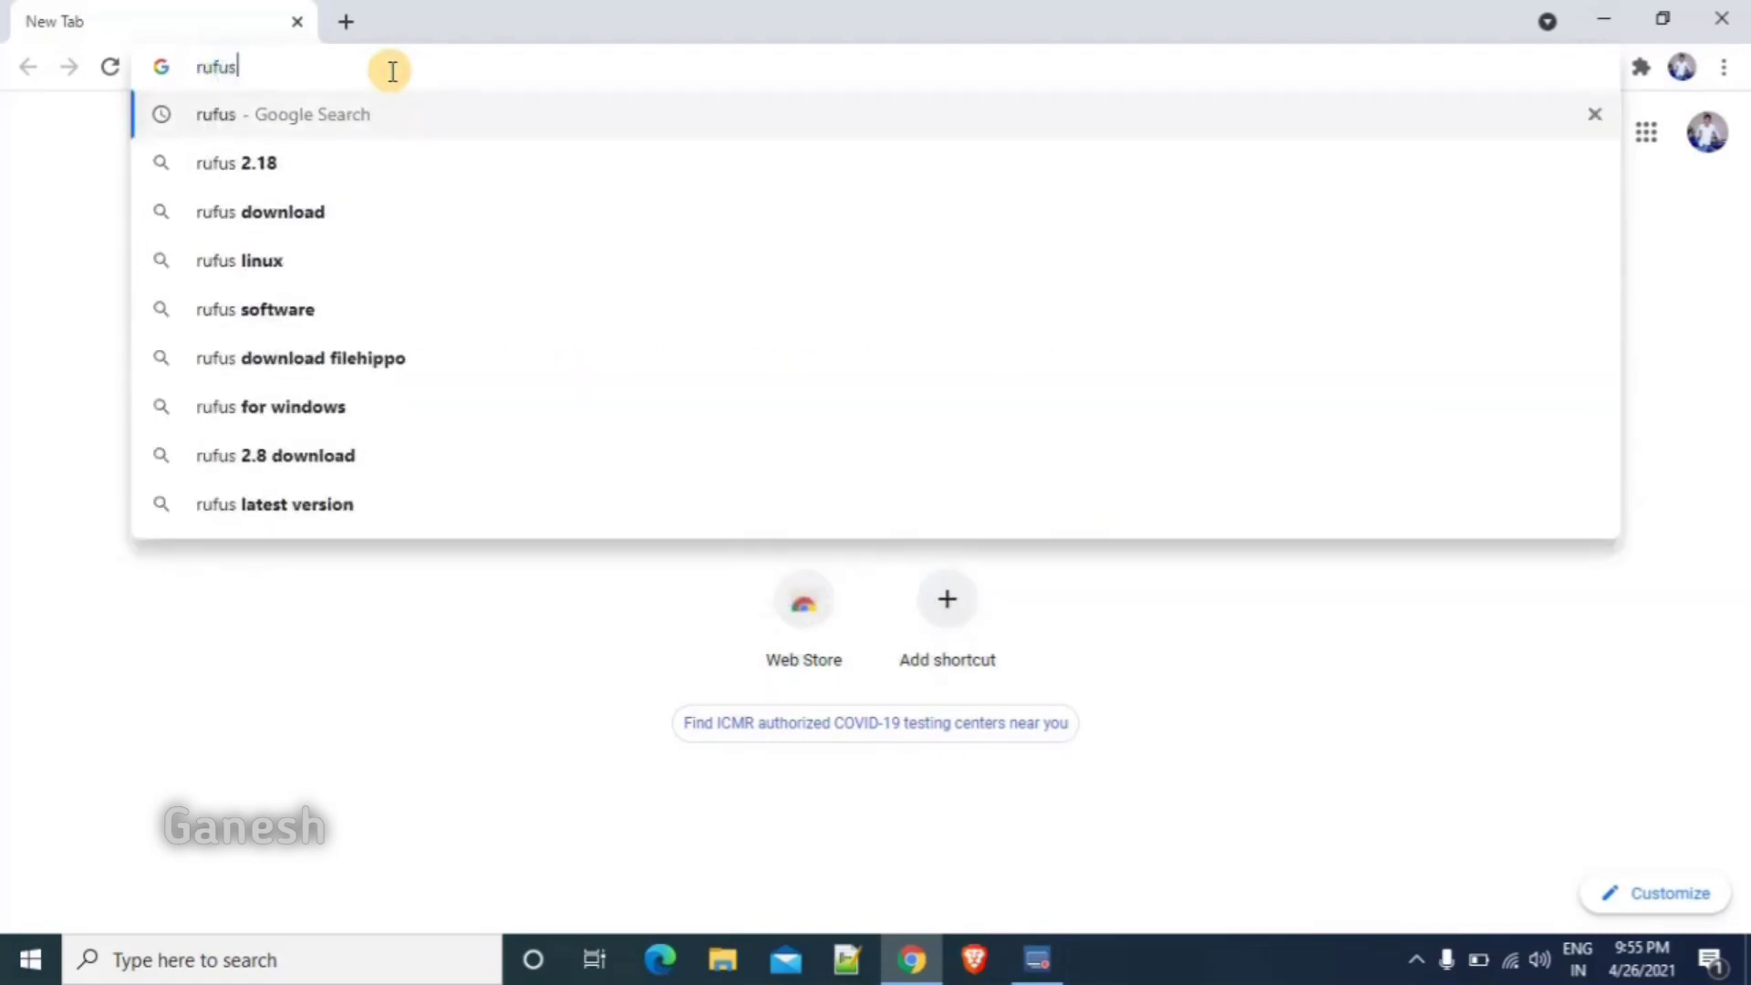
pyautogui.press('Return')
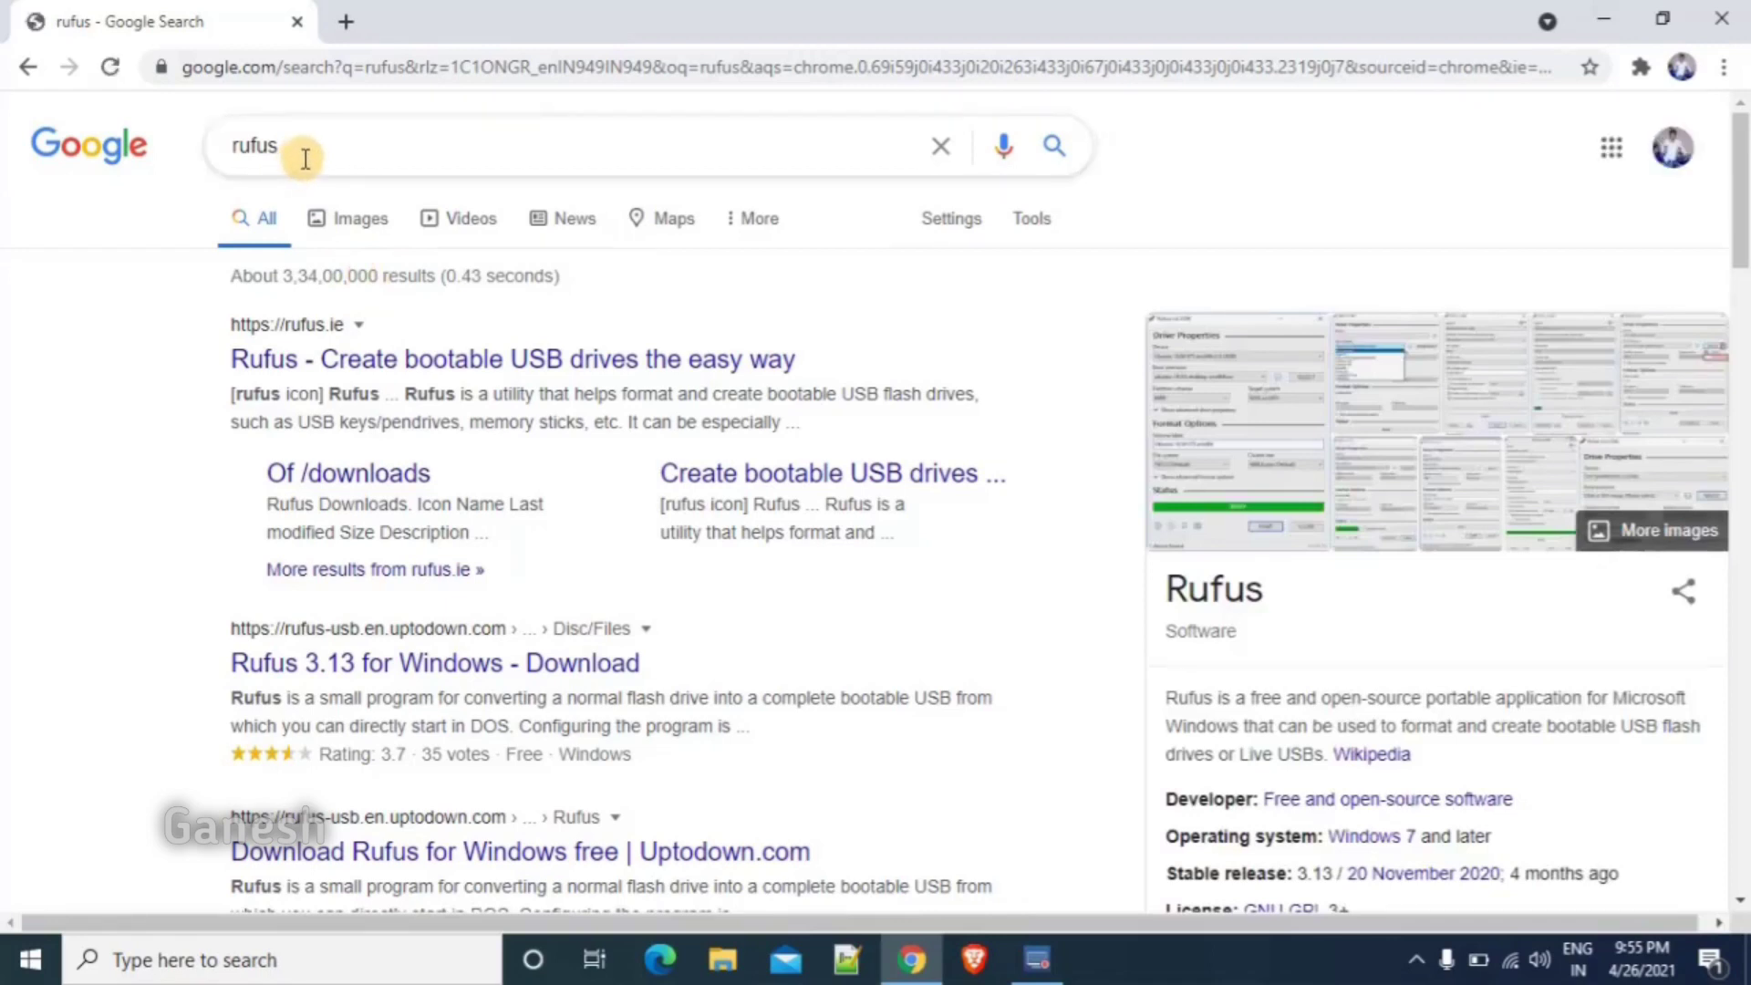
pyautogui.click(256, 363)
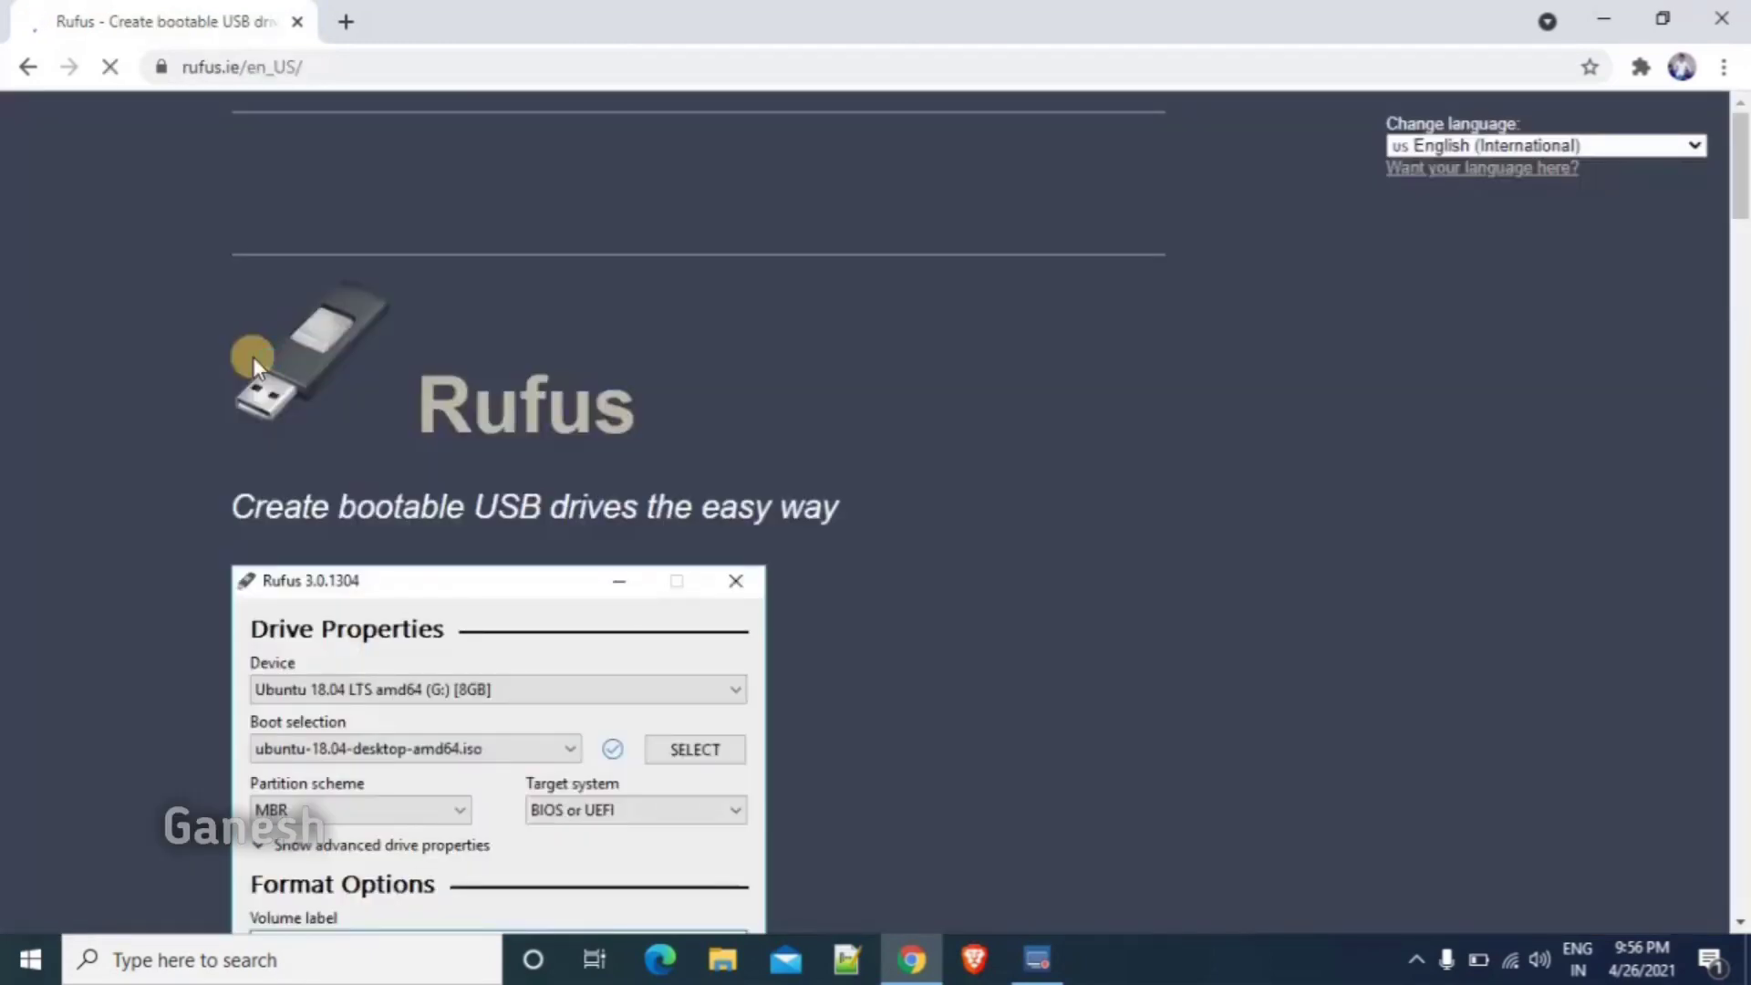
# - Download Rufus 3.13 from the Download section and launch rufus-3.13.exe
pyautogui.moveTo(1743, 157); pyautogui.dragTo(1742, 323)
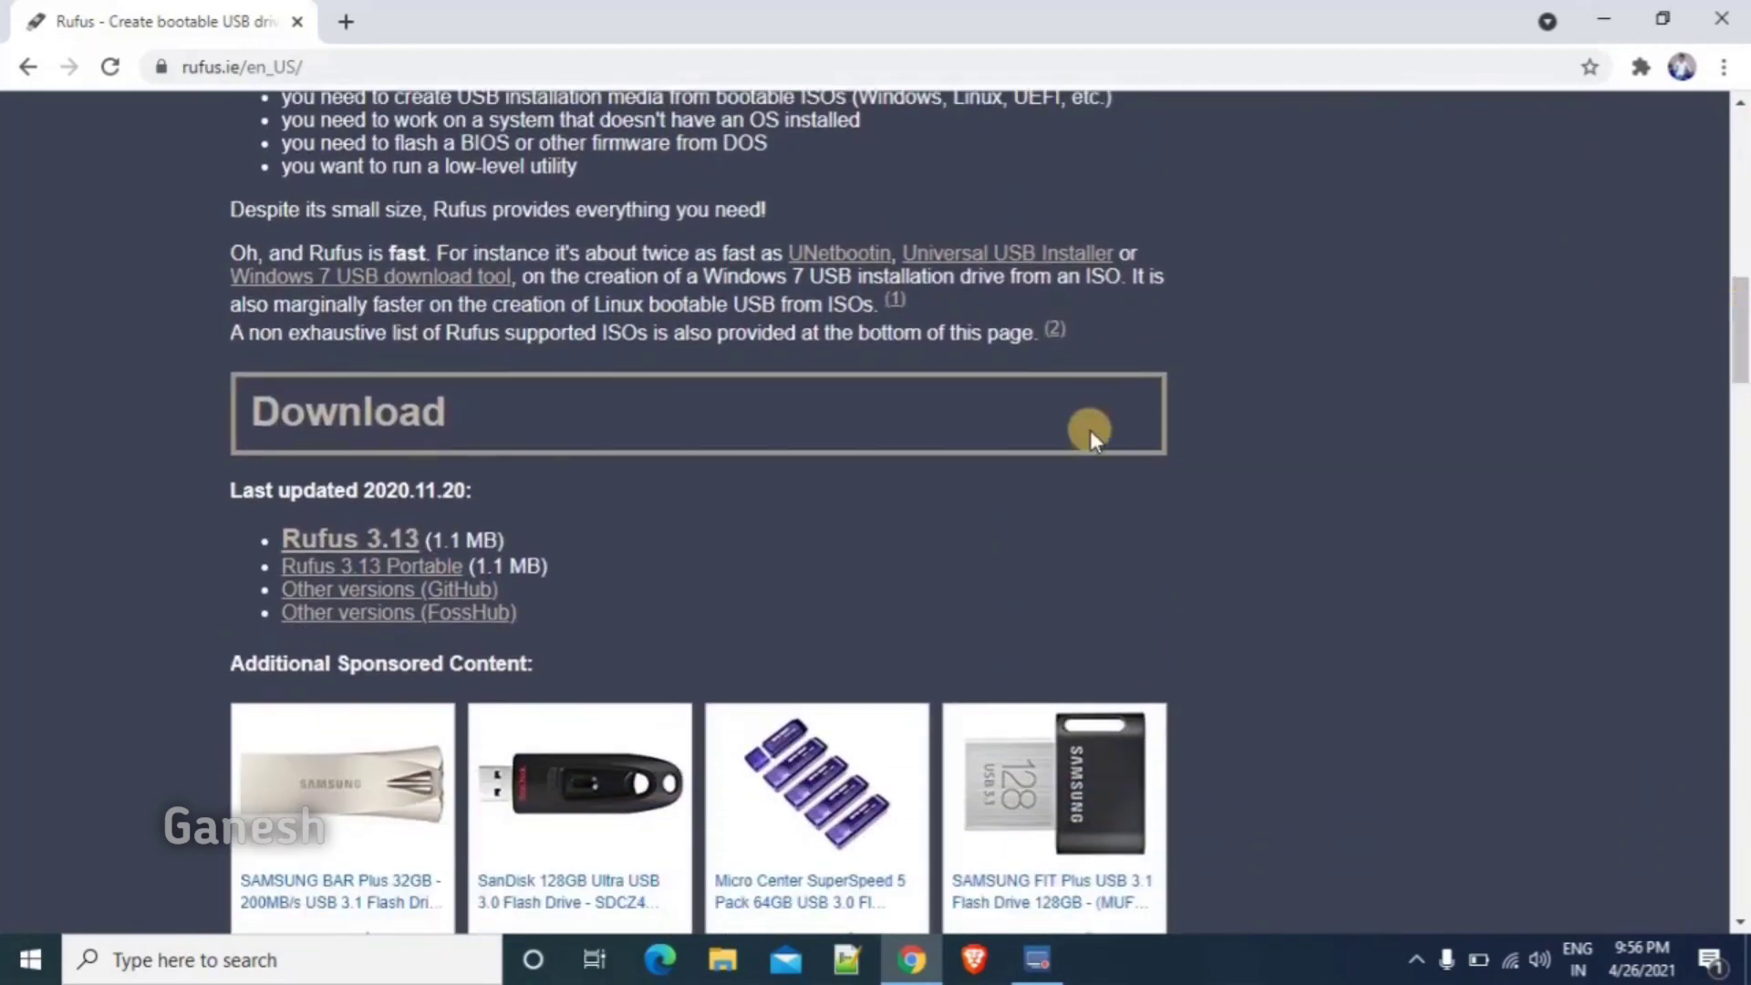
pyautogui.click(342, 545)
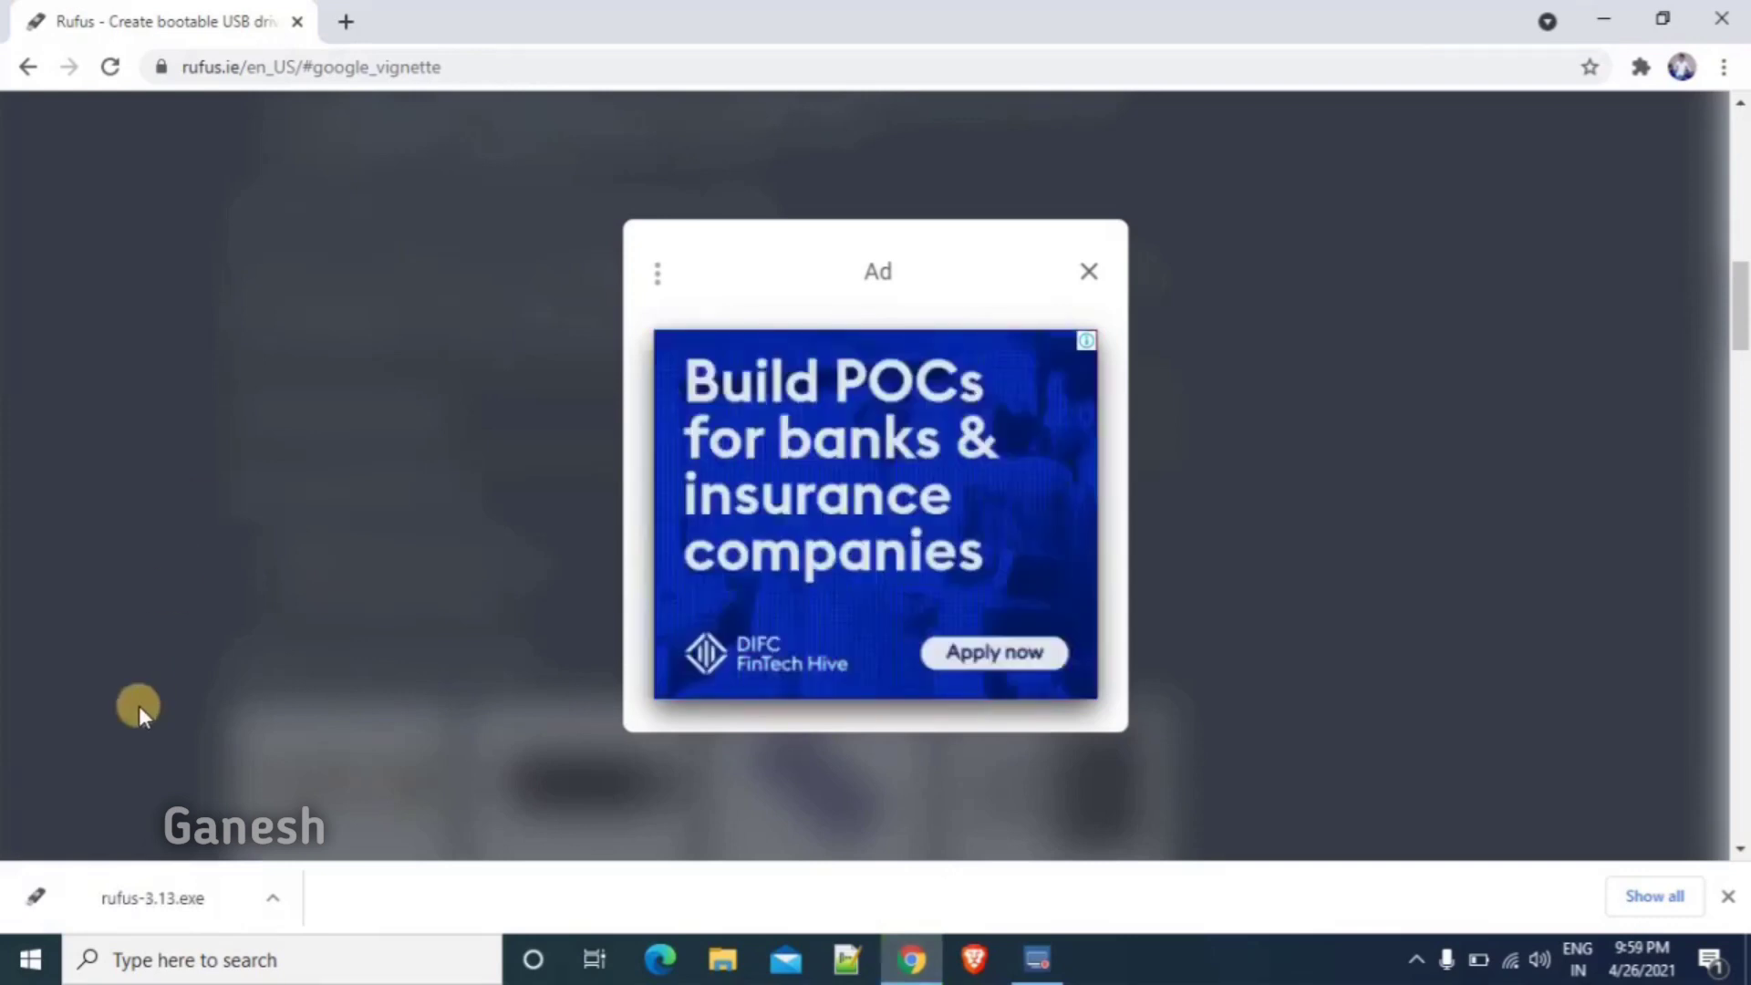
pyautogui.click(157, 889)
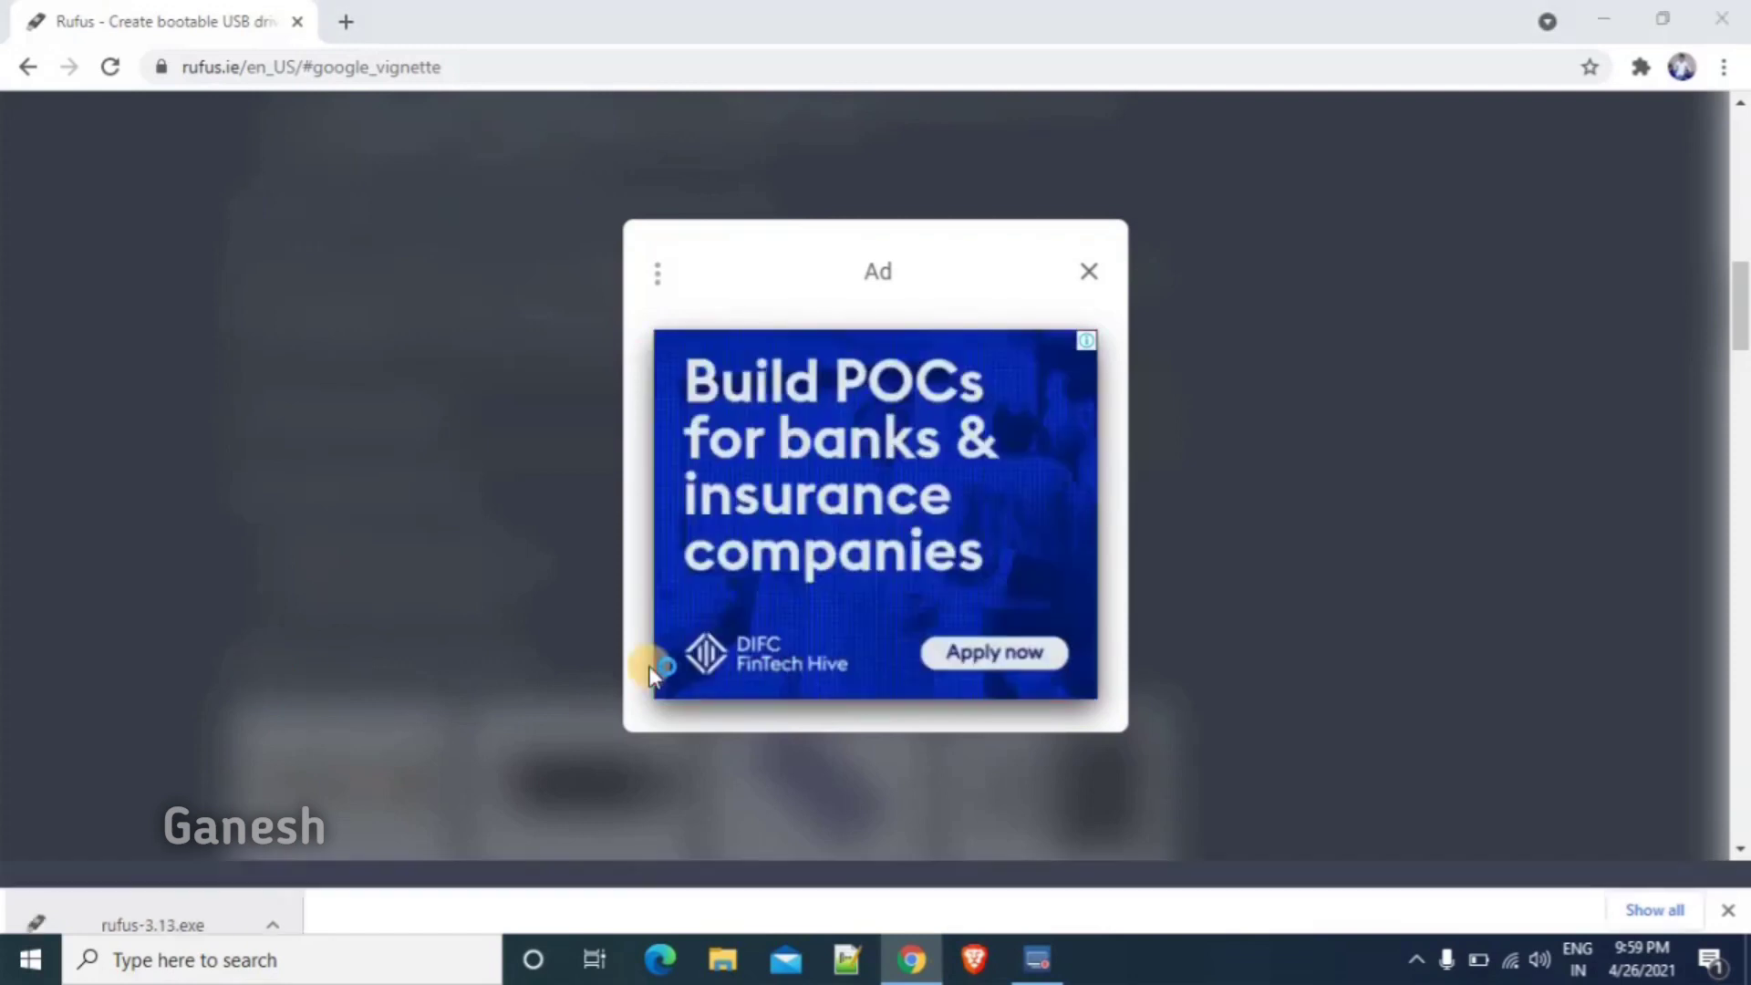
pyautogui.click(988, 507)
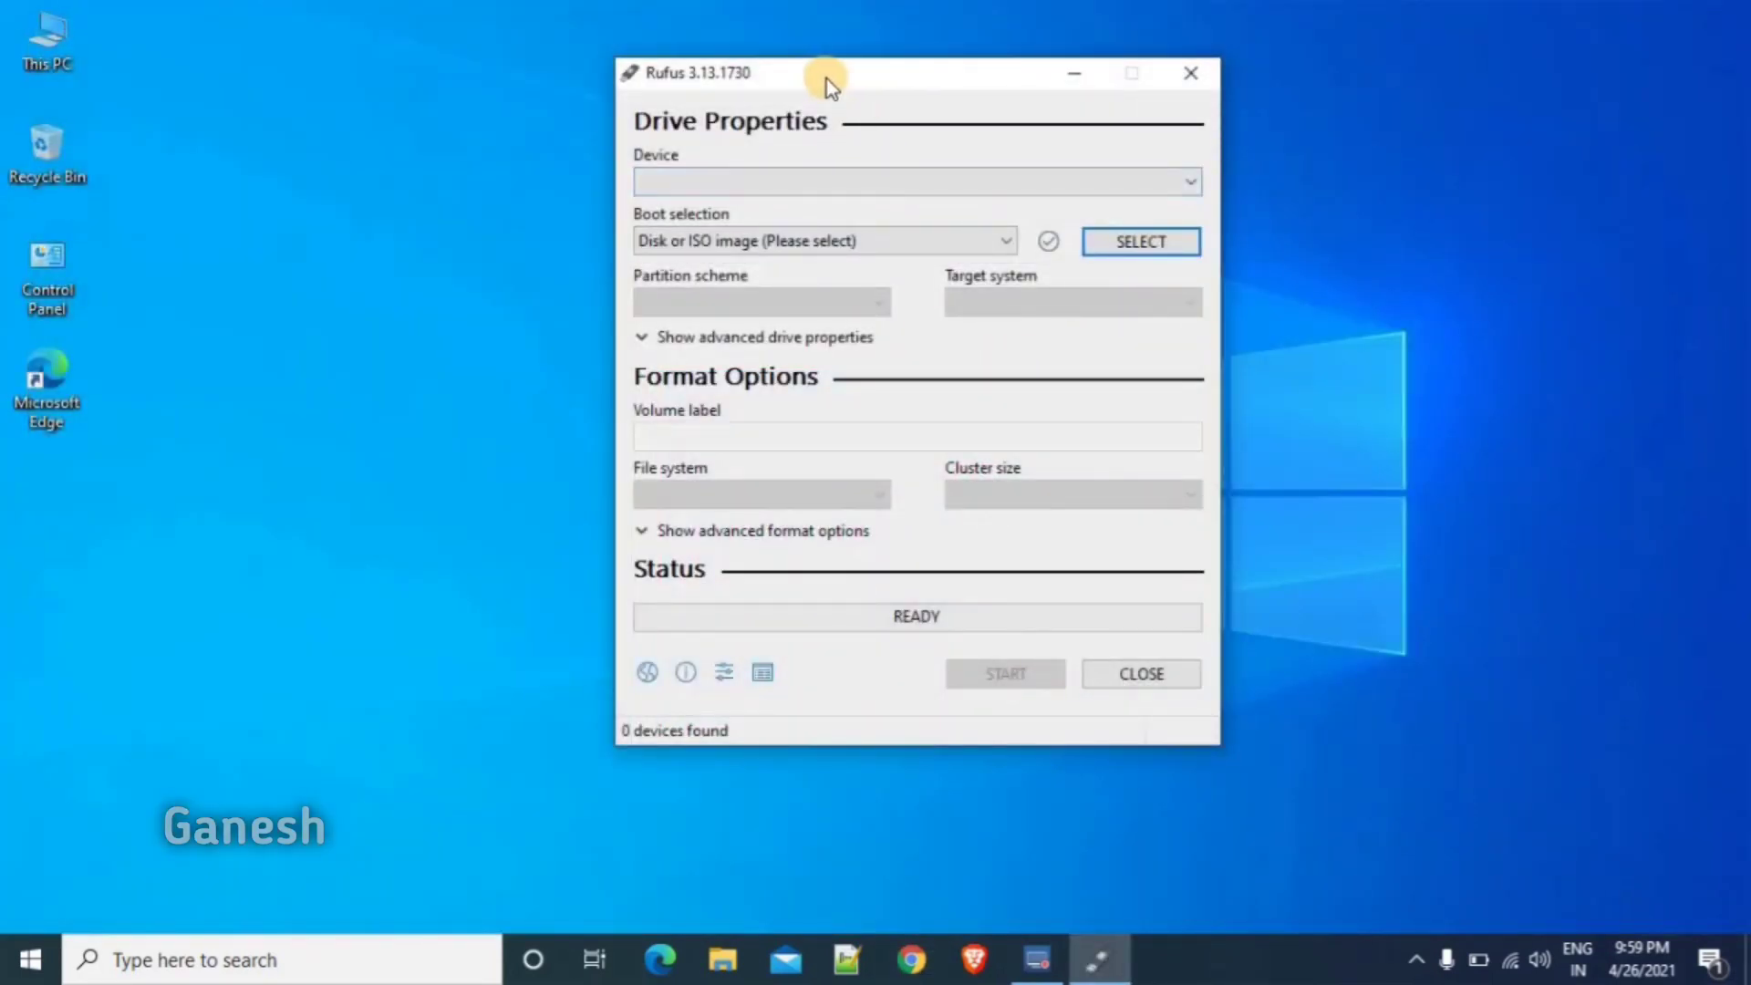
# - Move the Rufus window aside and check the connected USB drive (E:) in This PC
pyautogui.moveTo(826, 78); pyautogui.dragTo(1264, 115)
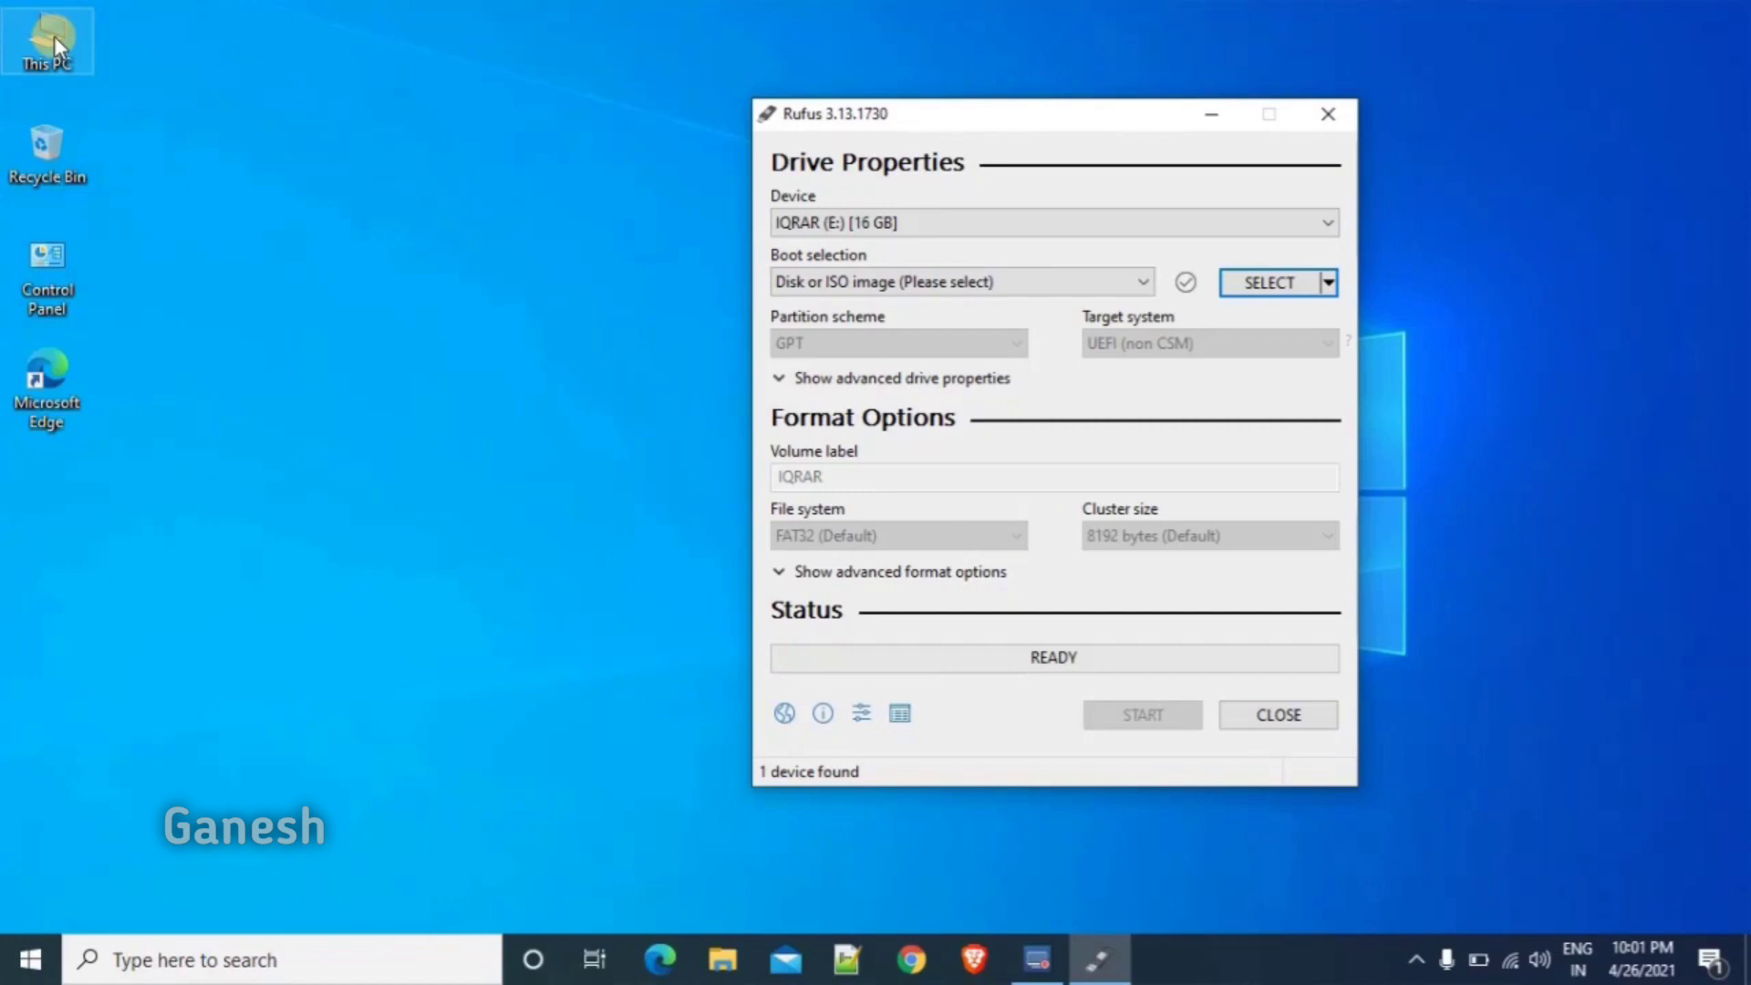
pyautogui.click(53, 37)
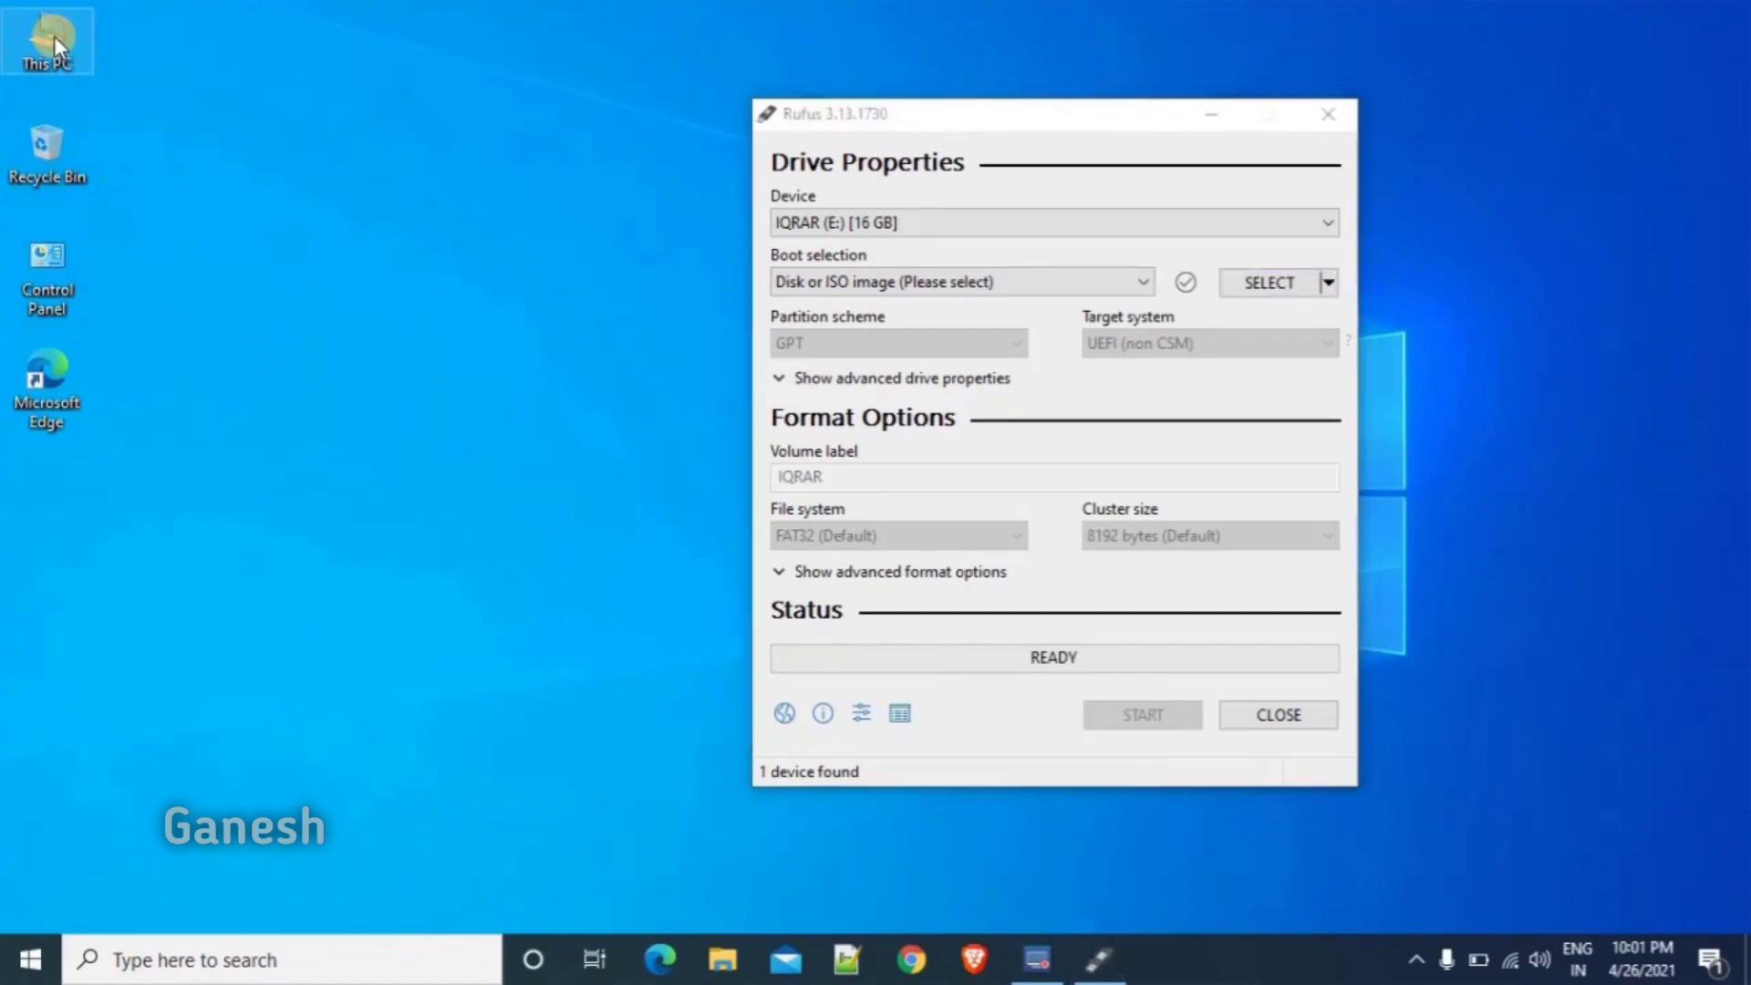
pyautogui.doubleClick(53, 35)
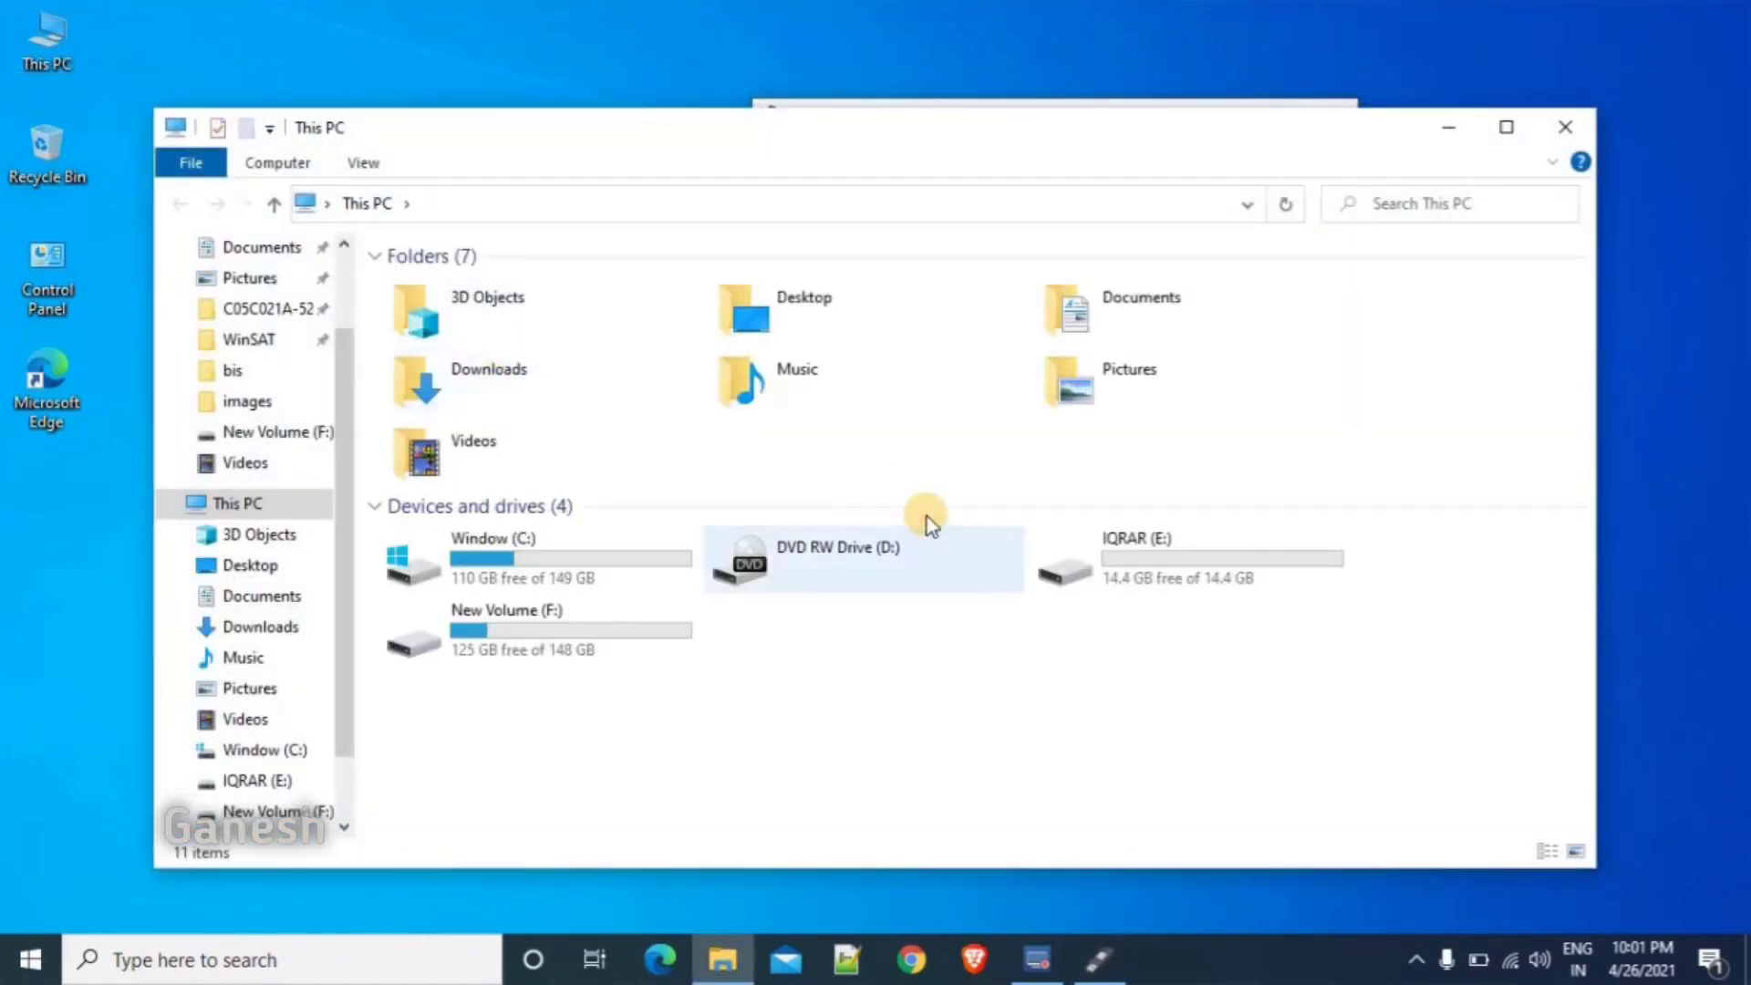
pyautogui.moveTo(1140, 551)
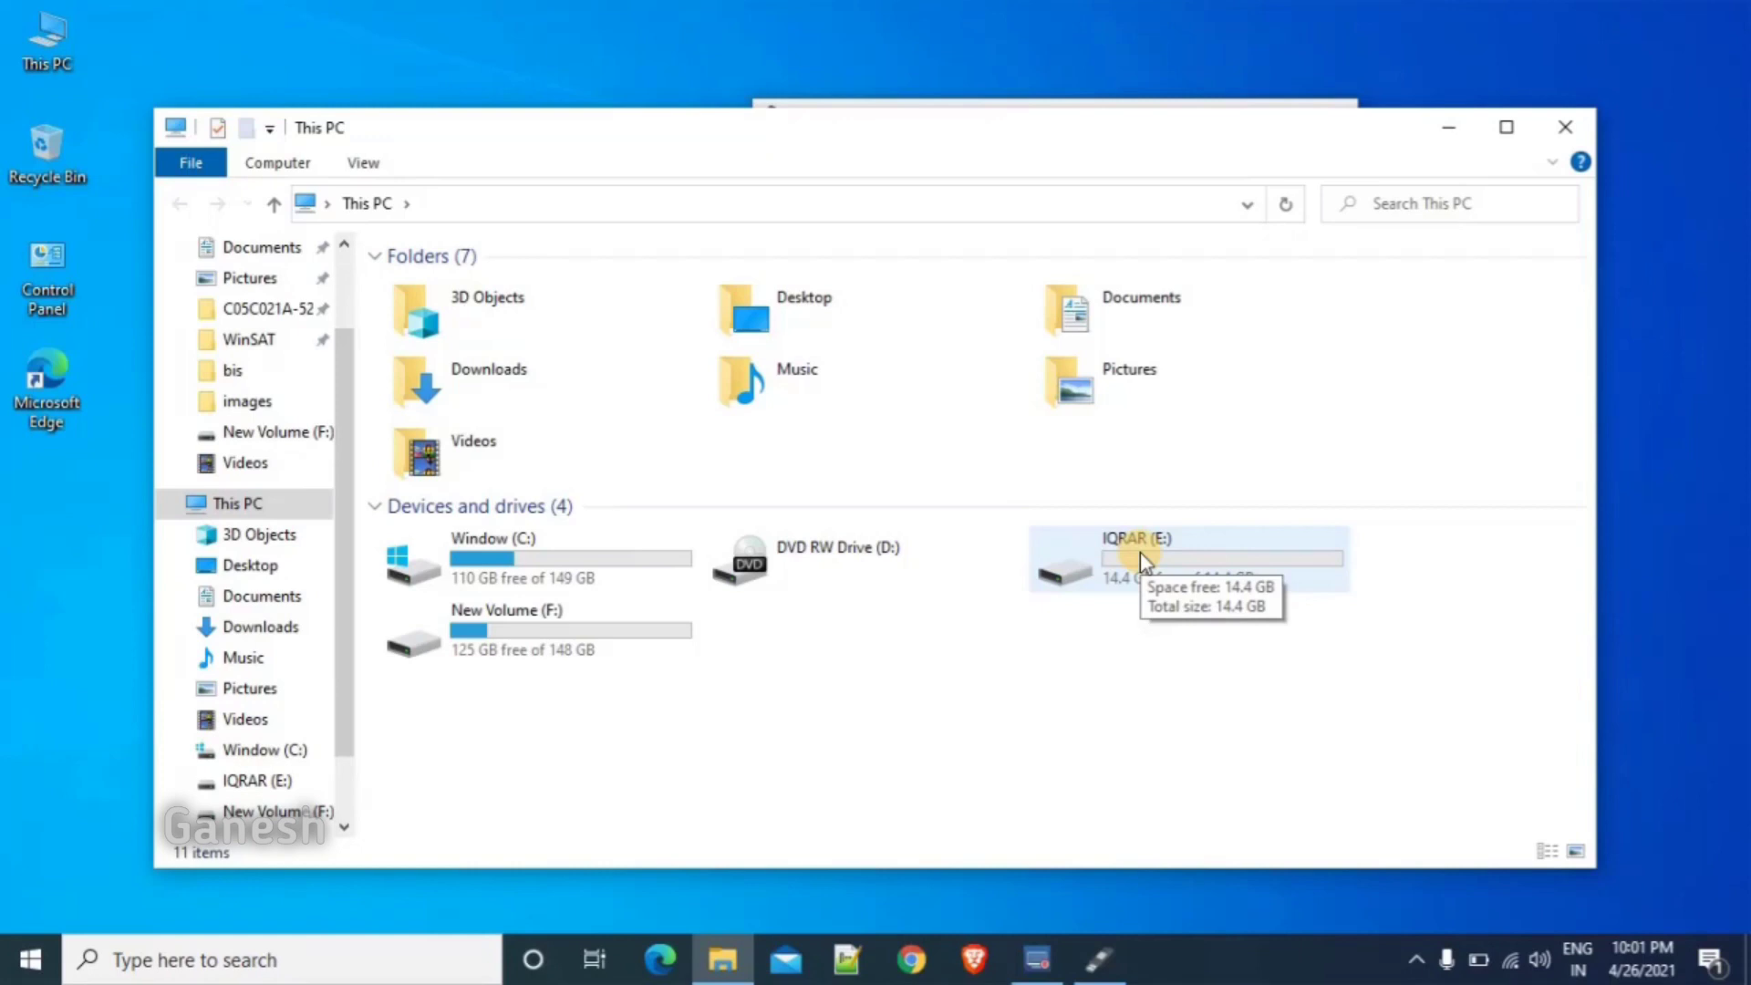
pyautogui.click(1565, 124)
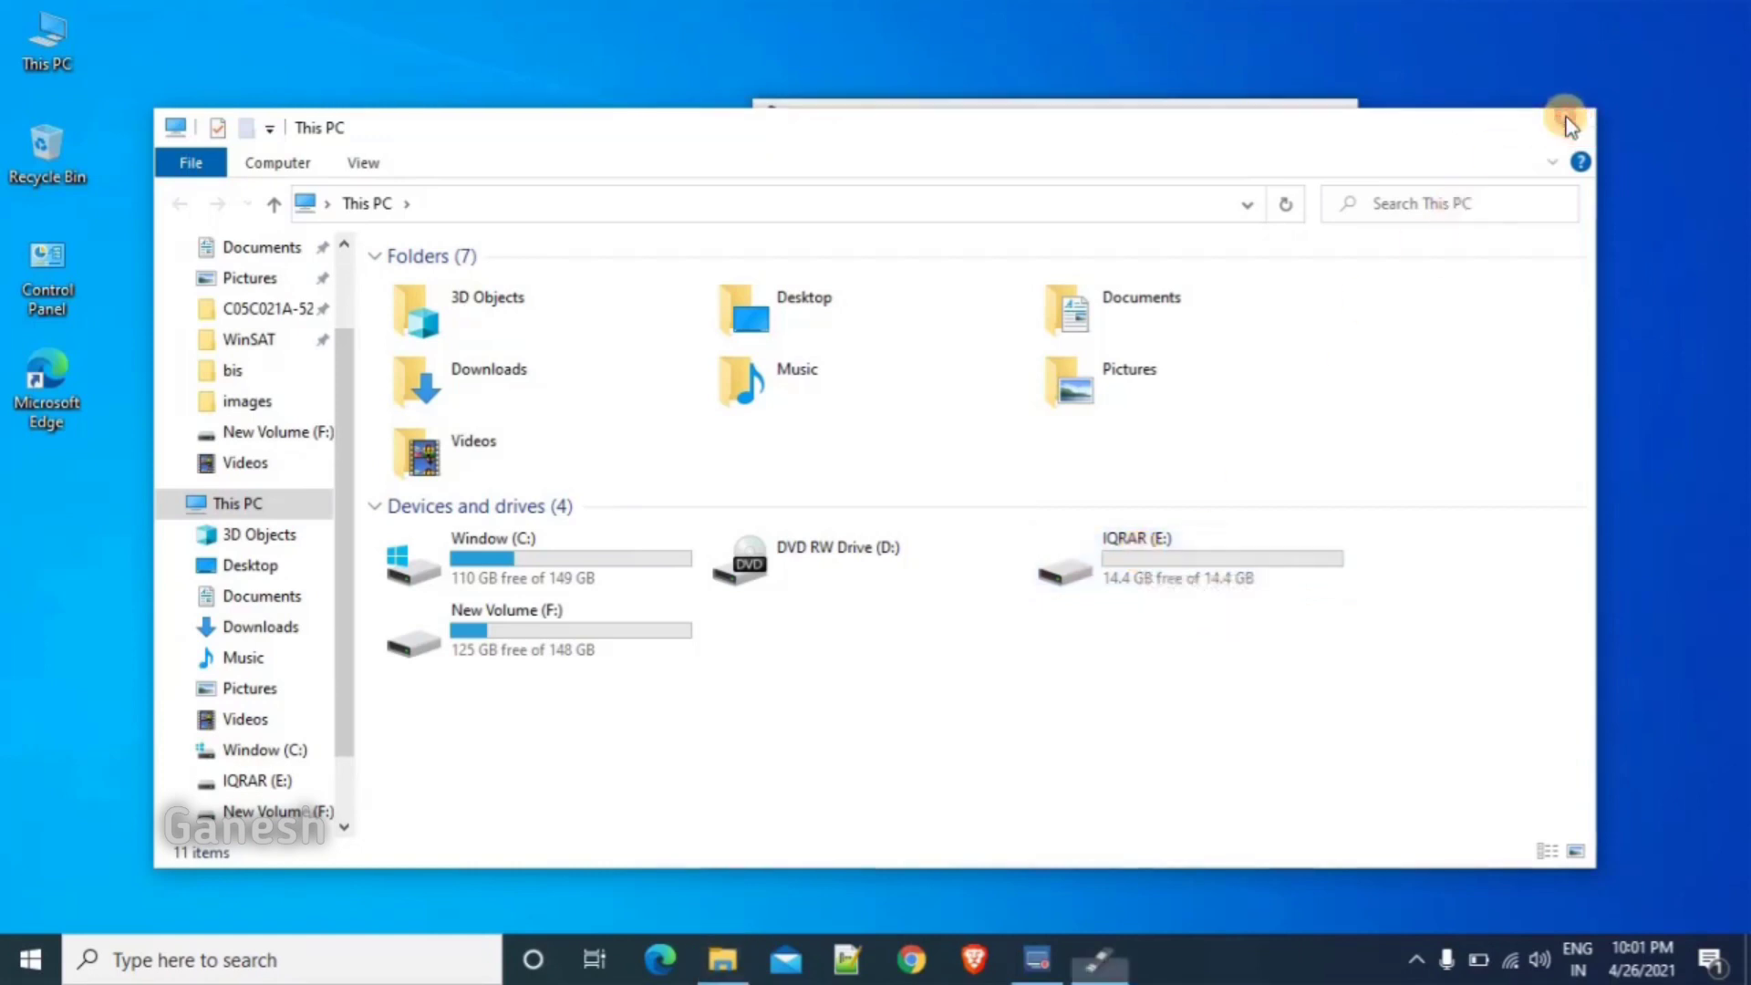
# - Select the 16 GB E: USB drive as the target device in Rufus
pyautogui.click(1053, 224)
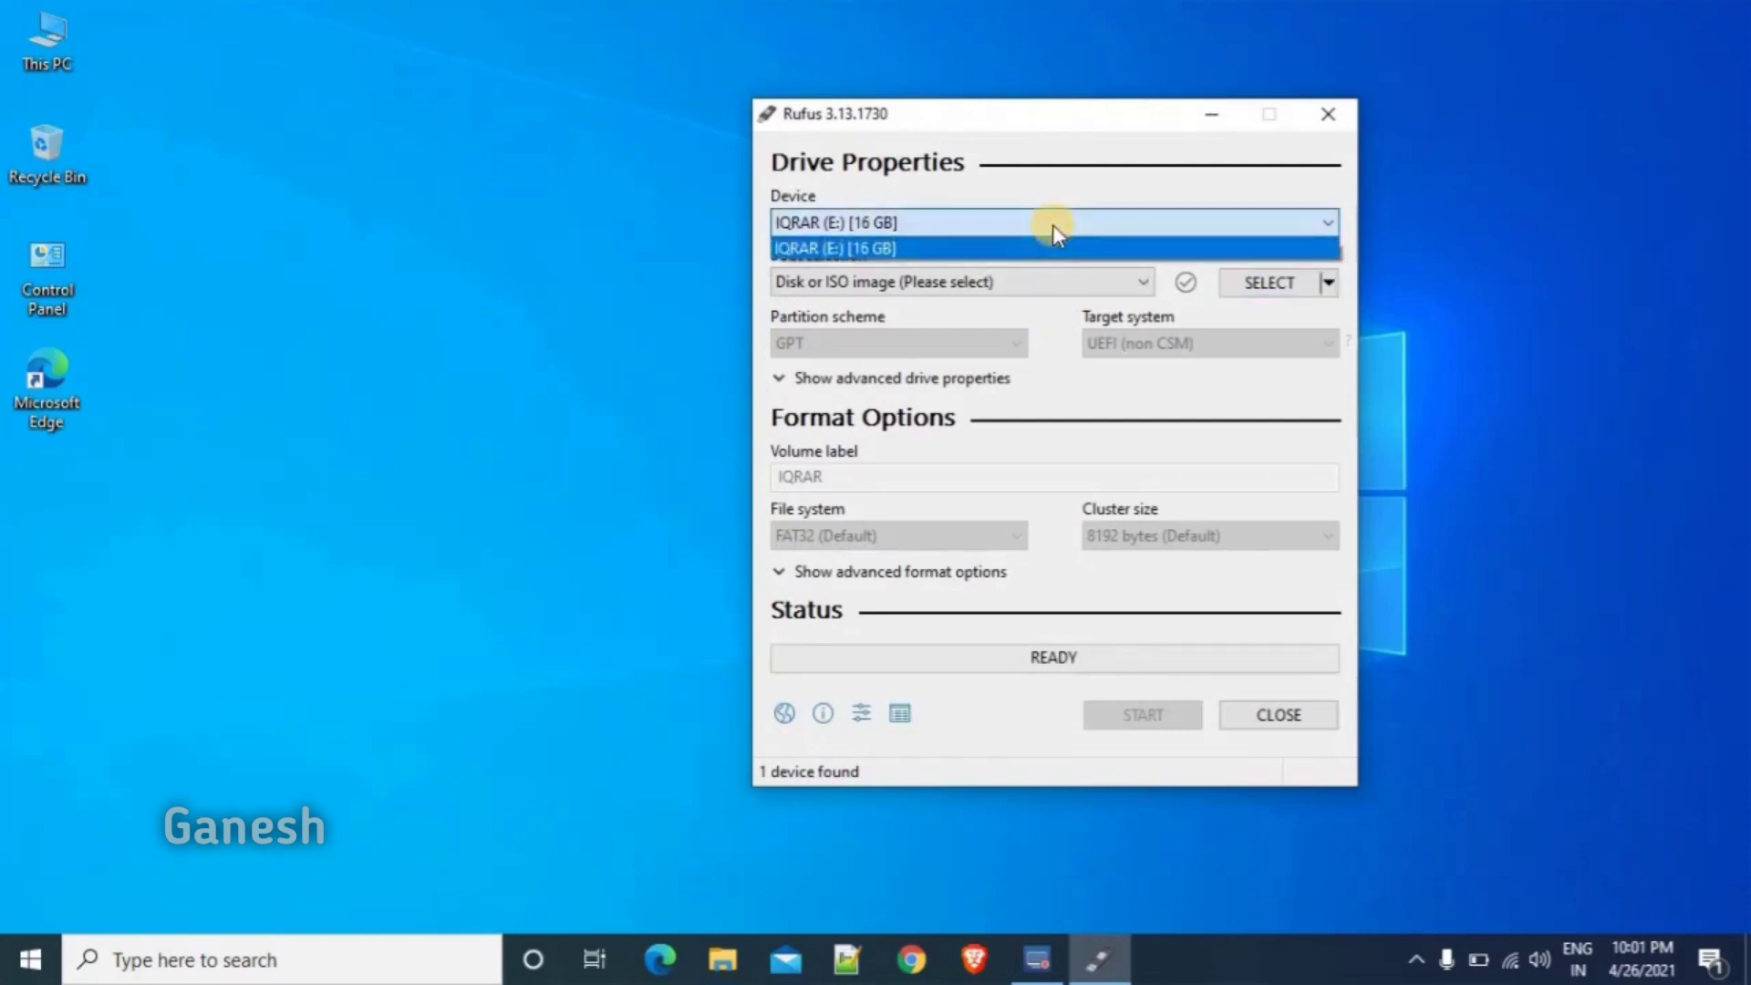
pyautogui.click(1000, 222)
pyautogui.click(999, 222)
pyautogui.click(1000, 223)
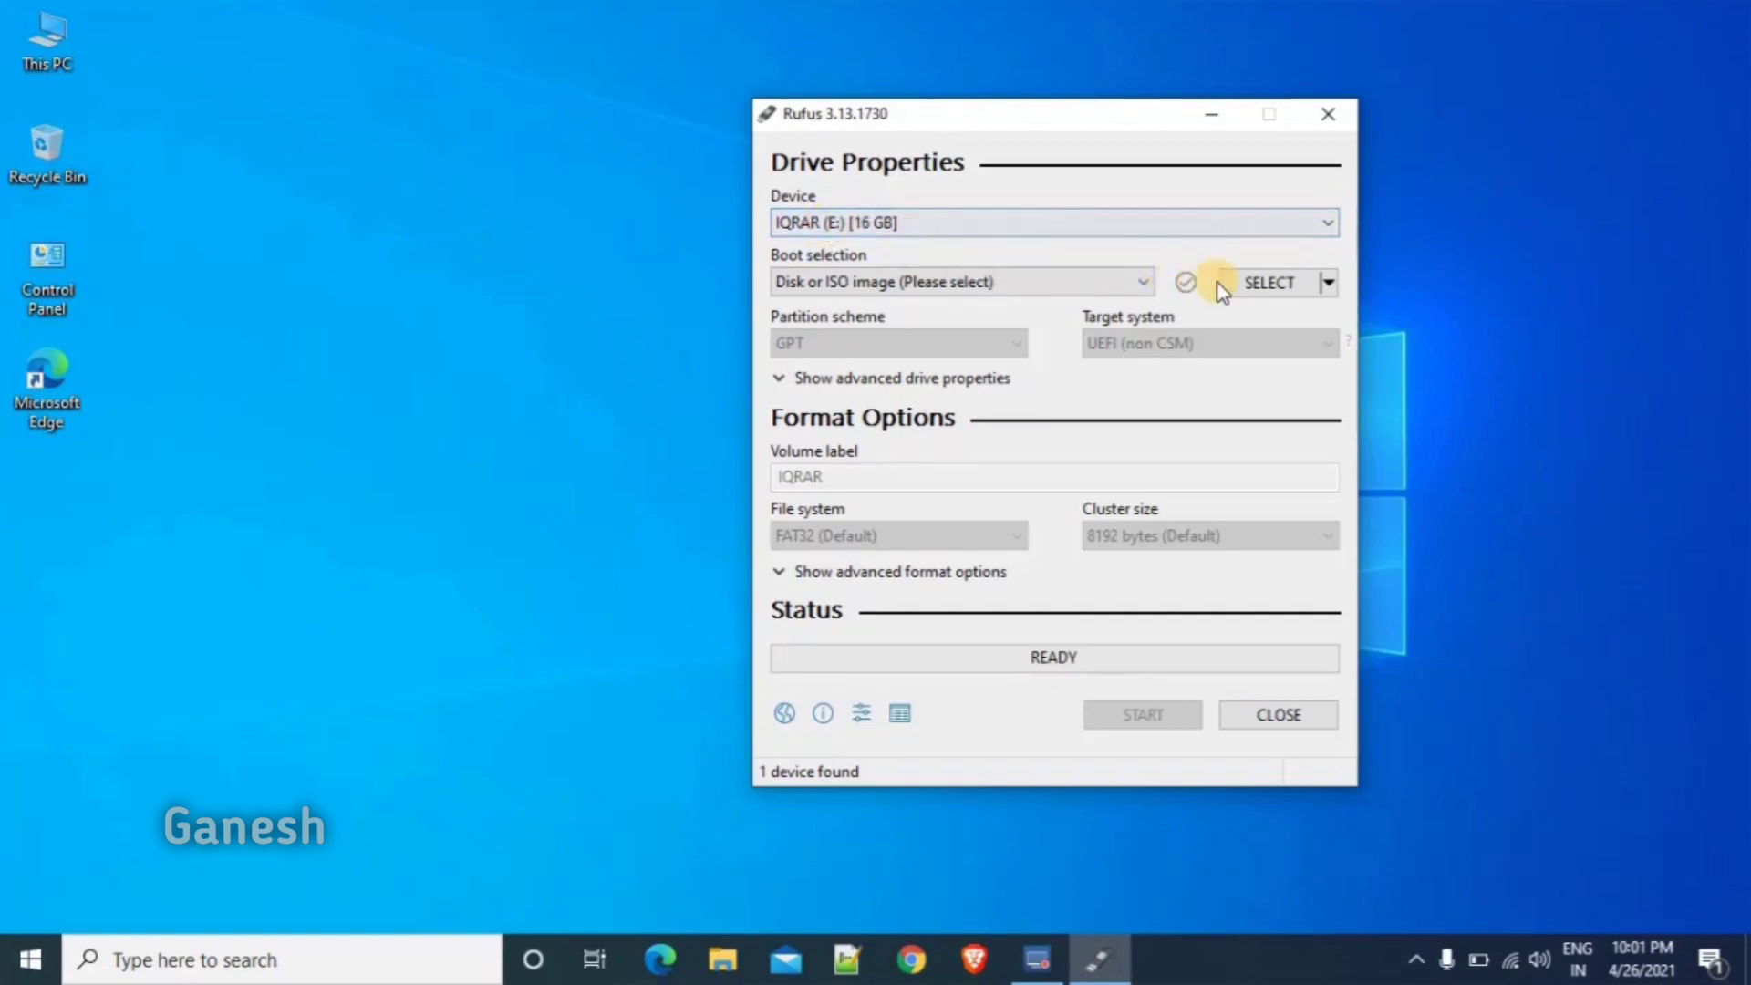
# - Load the window10 disc image from the software folder on New Volume (F:) as the boot selection
pyautogui.click(1263, 284)
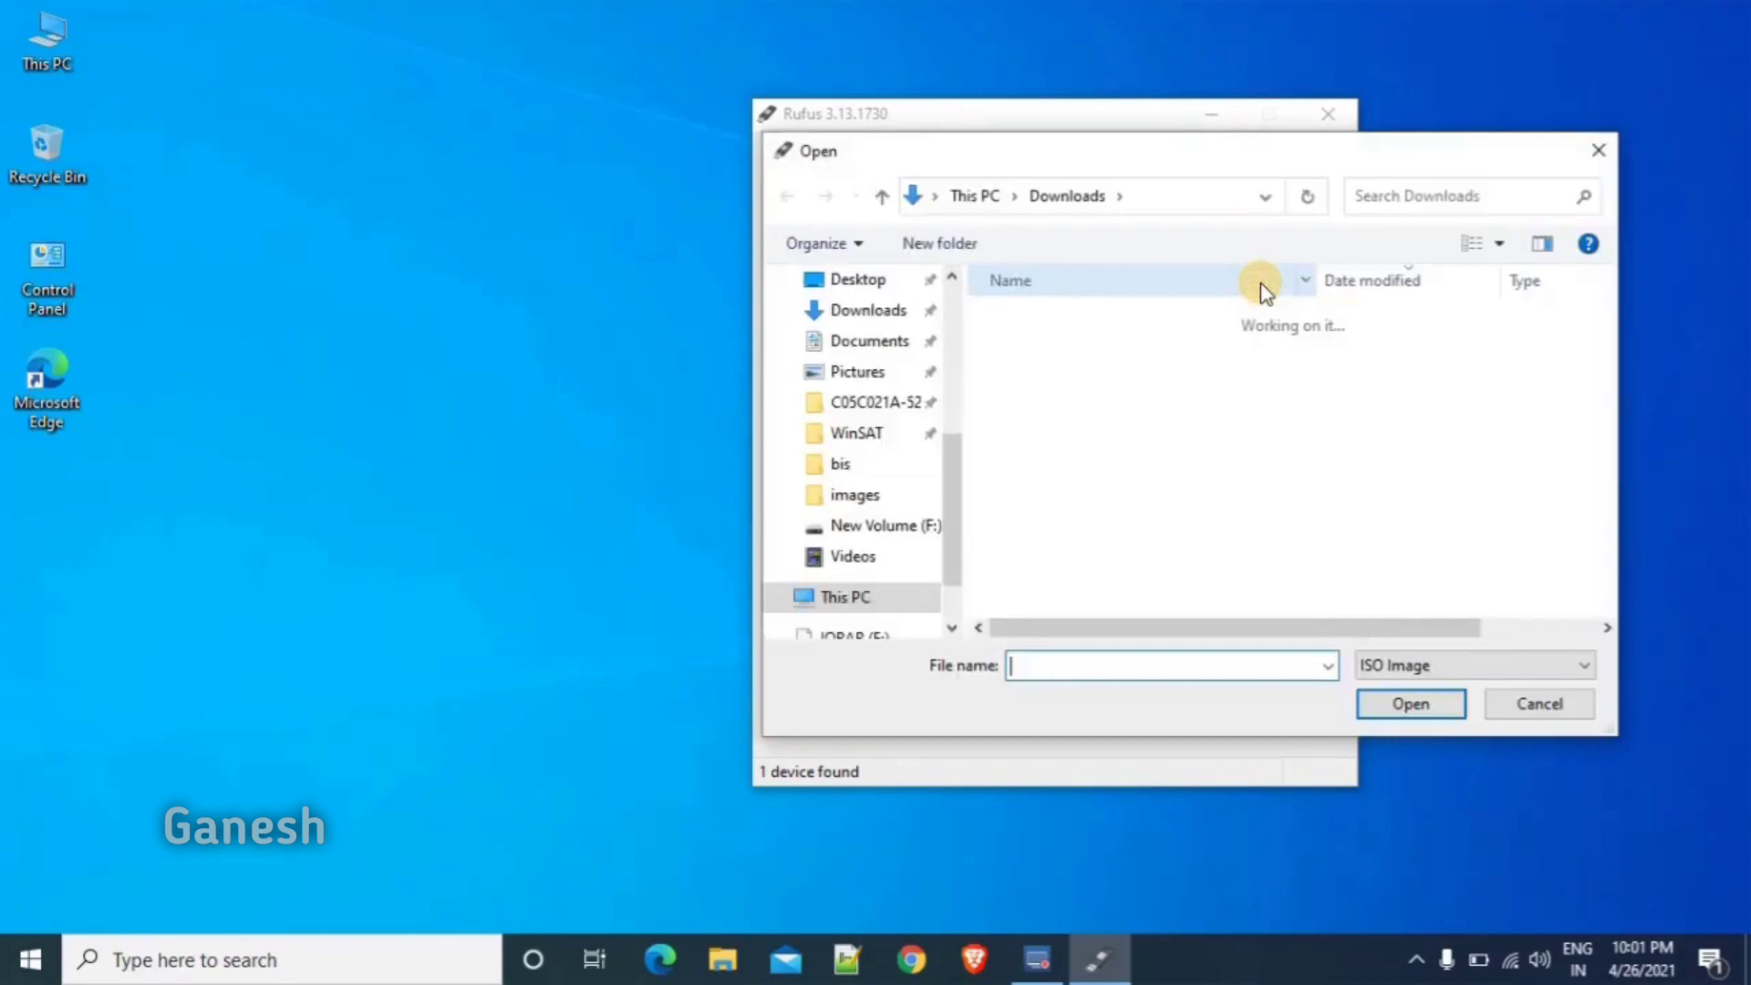
pyautogui.moveTo(959, 497); pyautogui.dragTo(956, 557)
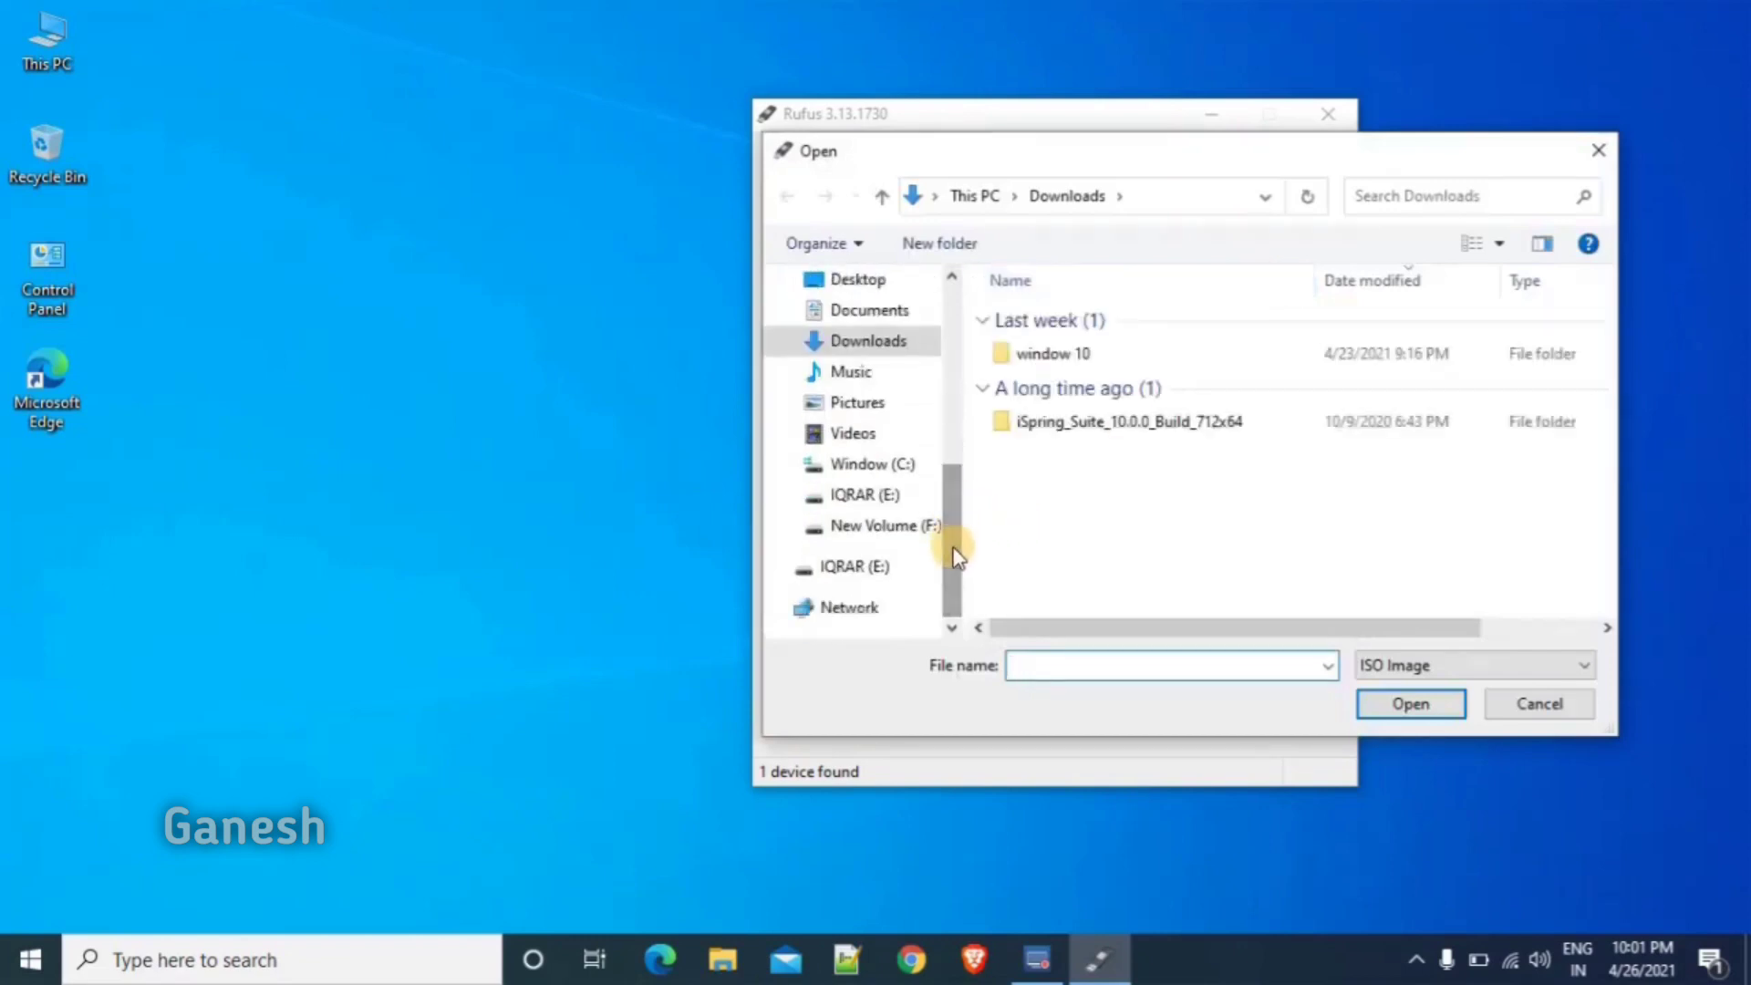
pyautogui.click(890, 528)
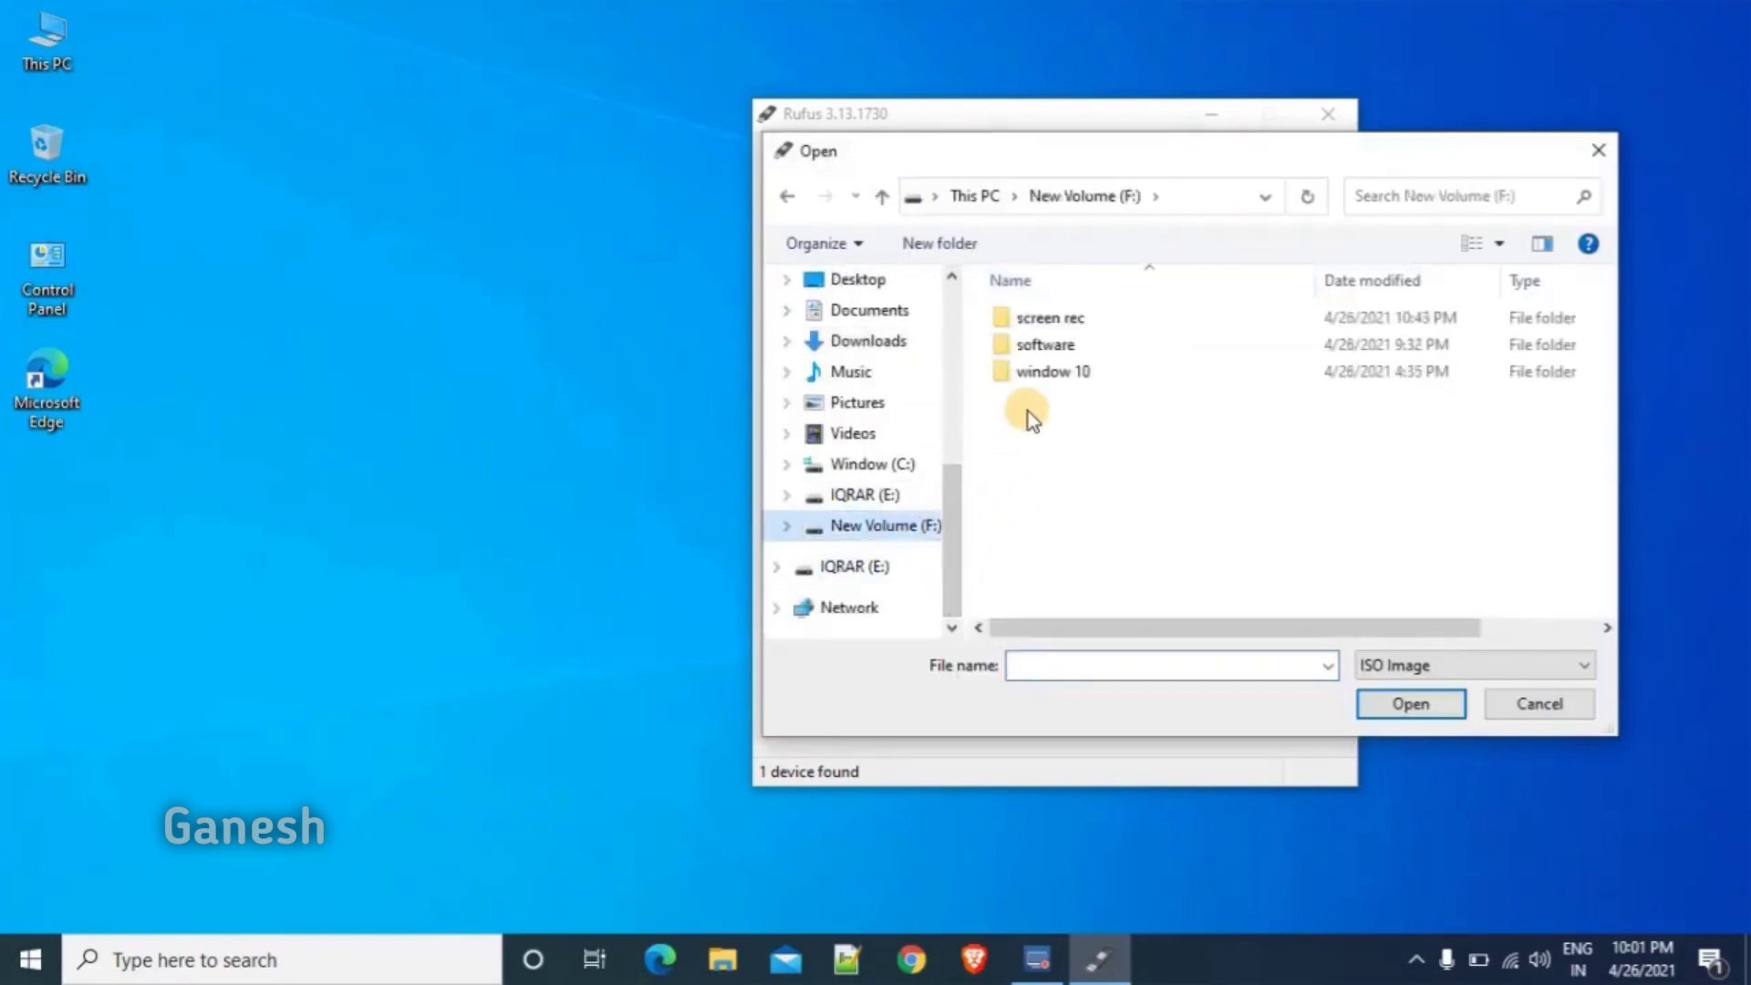
pyautogui.doubleClick(1049, 343)
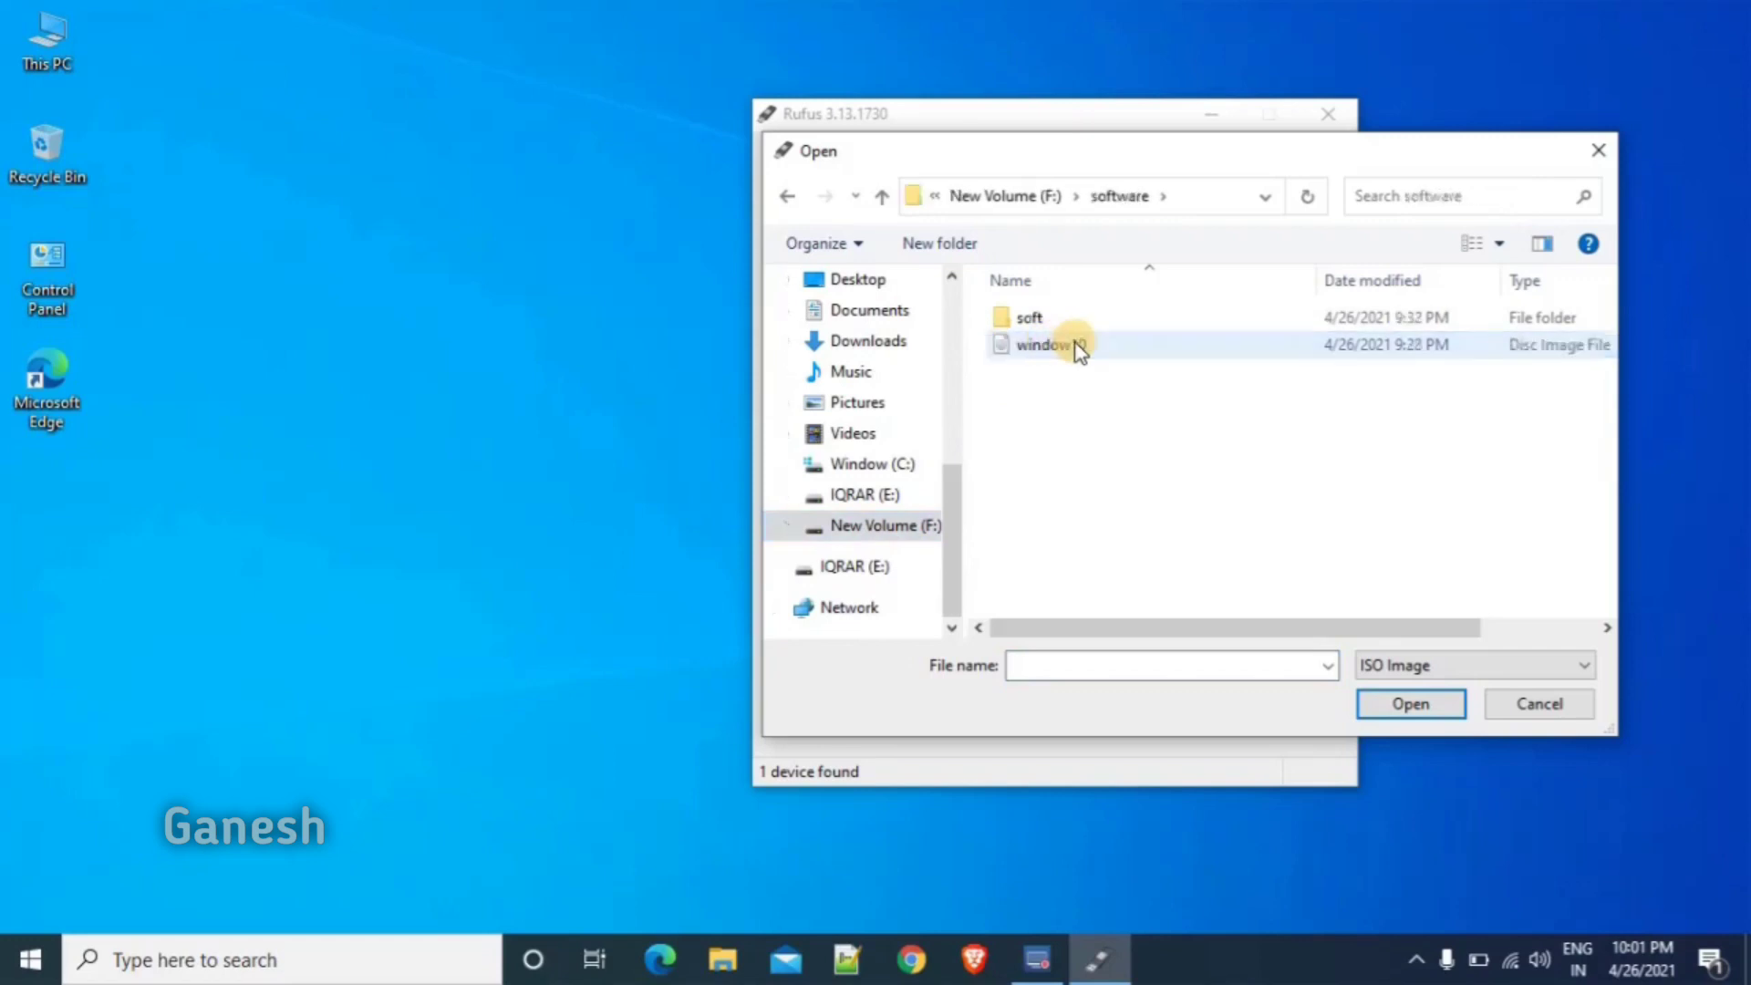
pyautogui.click(1077, 351)
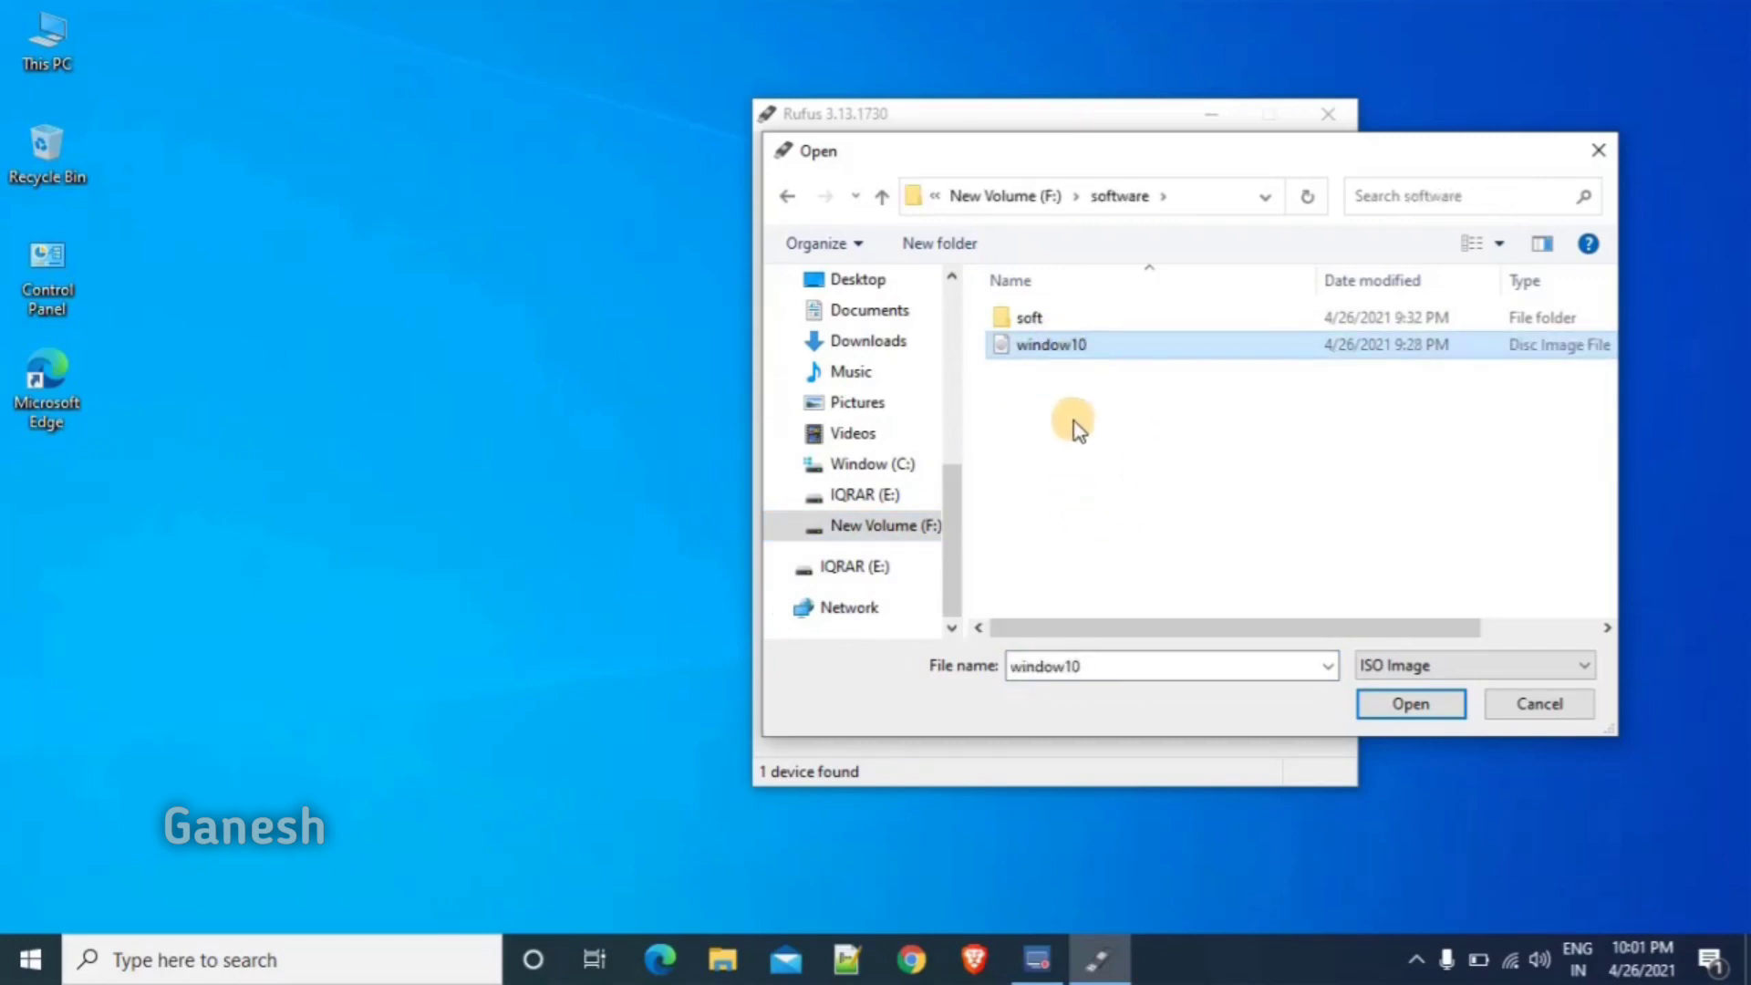
pyautogui.click(1394, 703)
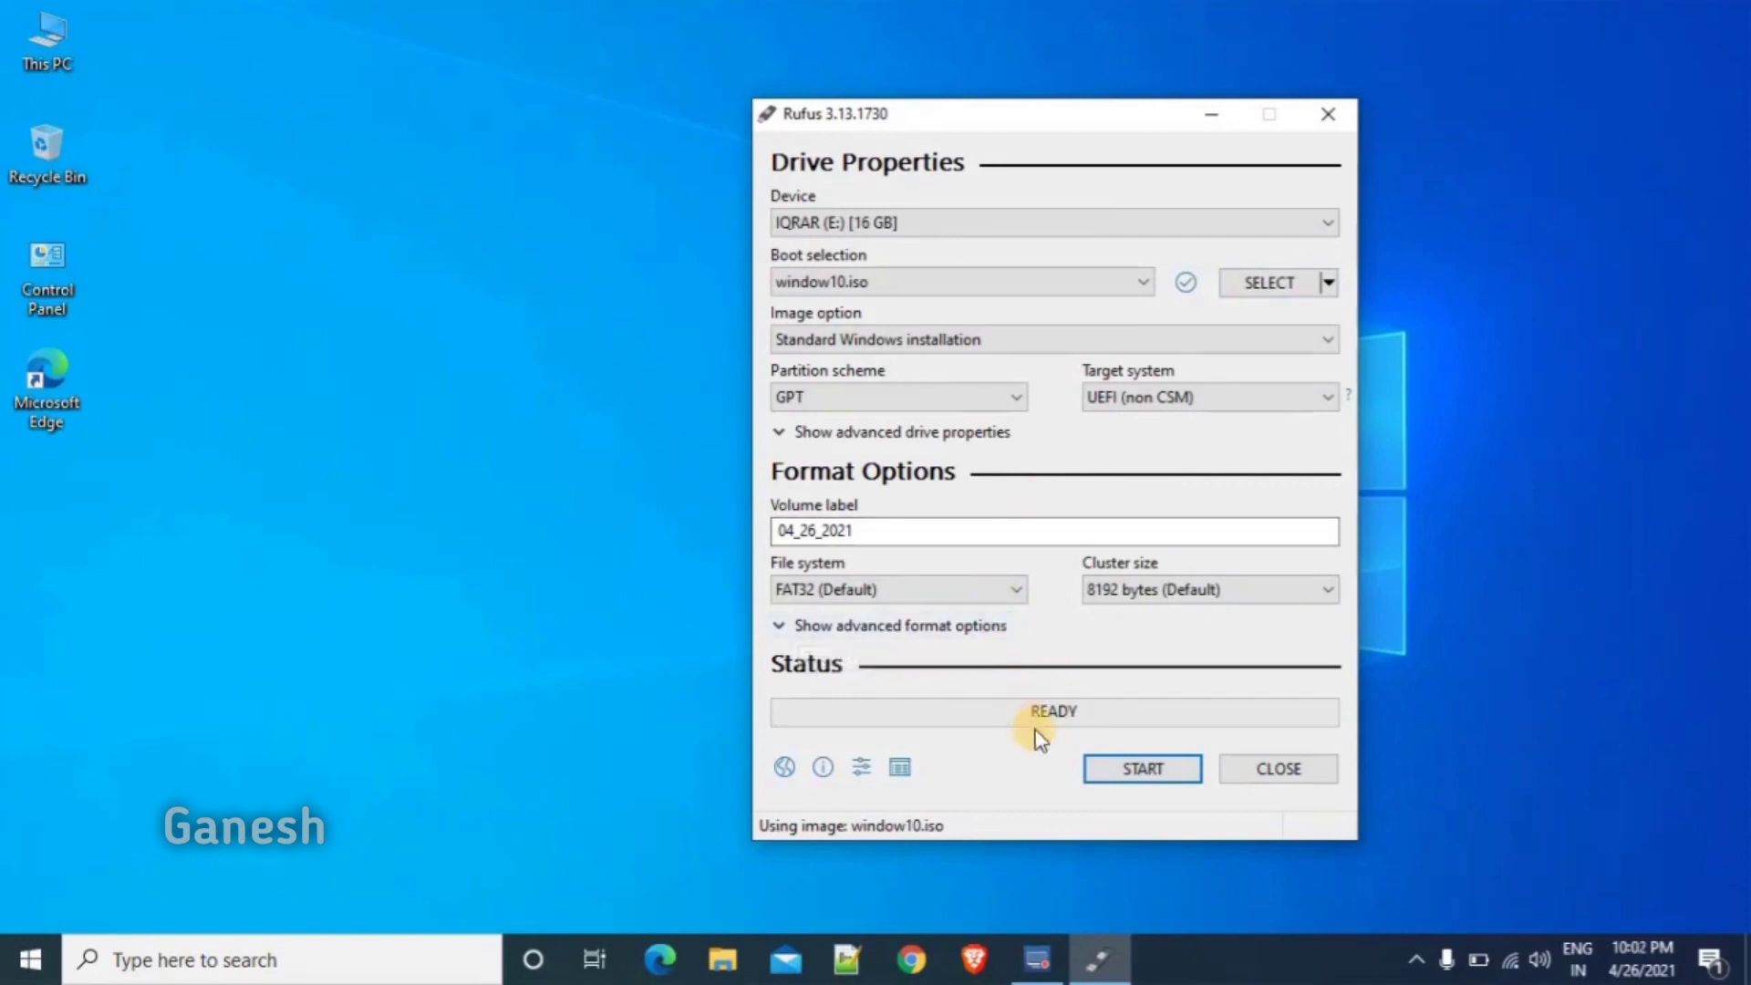
# - Write the Windows image to the USB drive, accepting the erasure of its data, and close Rufus when it finishes
pyautogui.click(1131, 776)
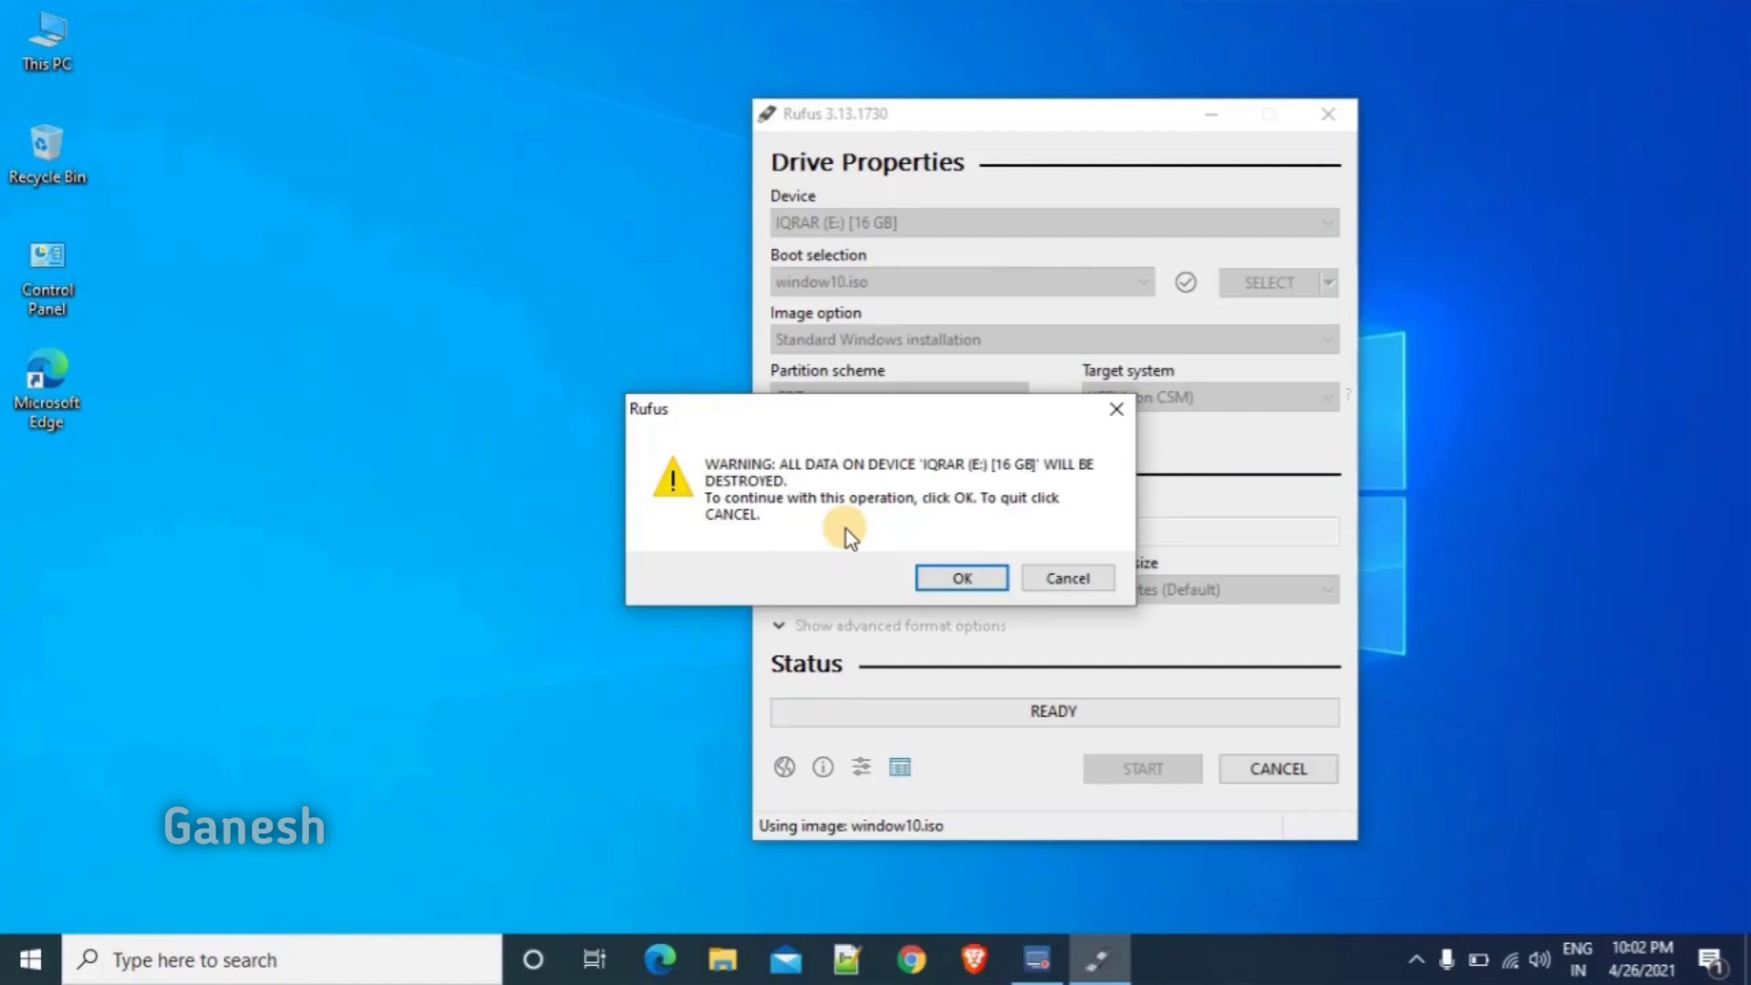
pyautogui.click(945, 576)
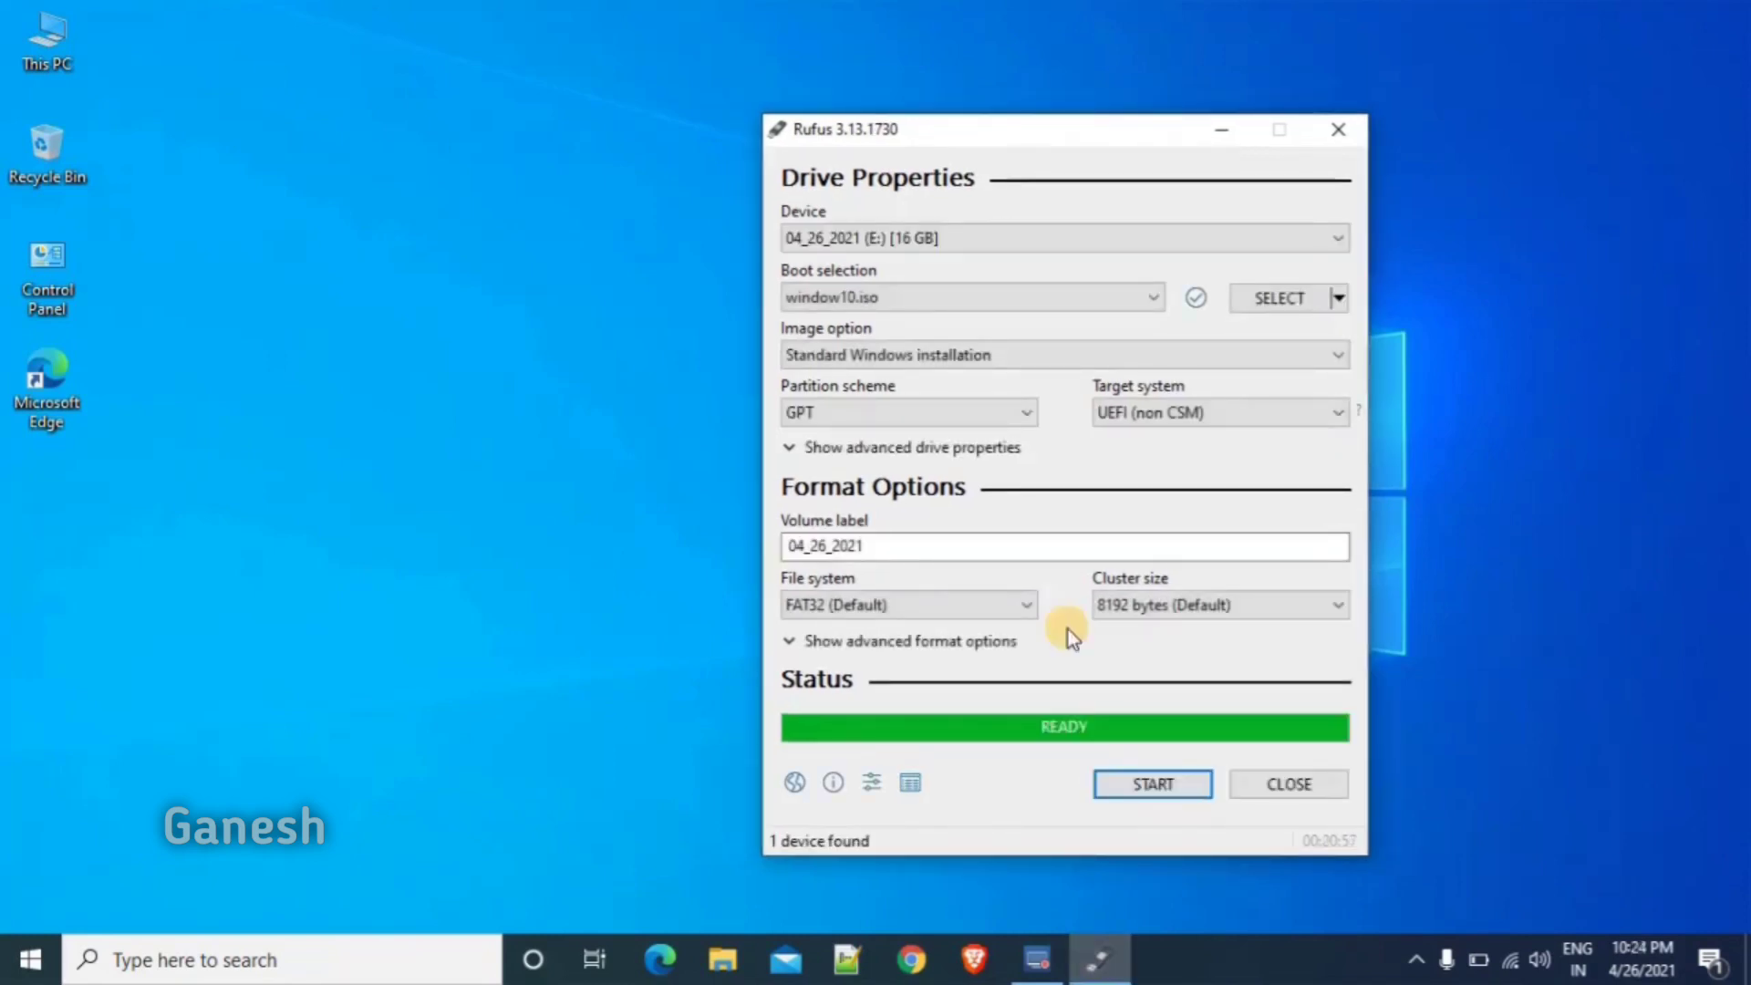
pyautogui.click(1280, 786)
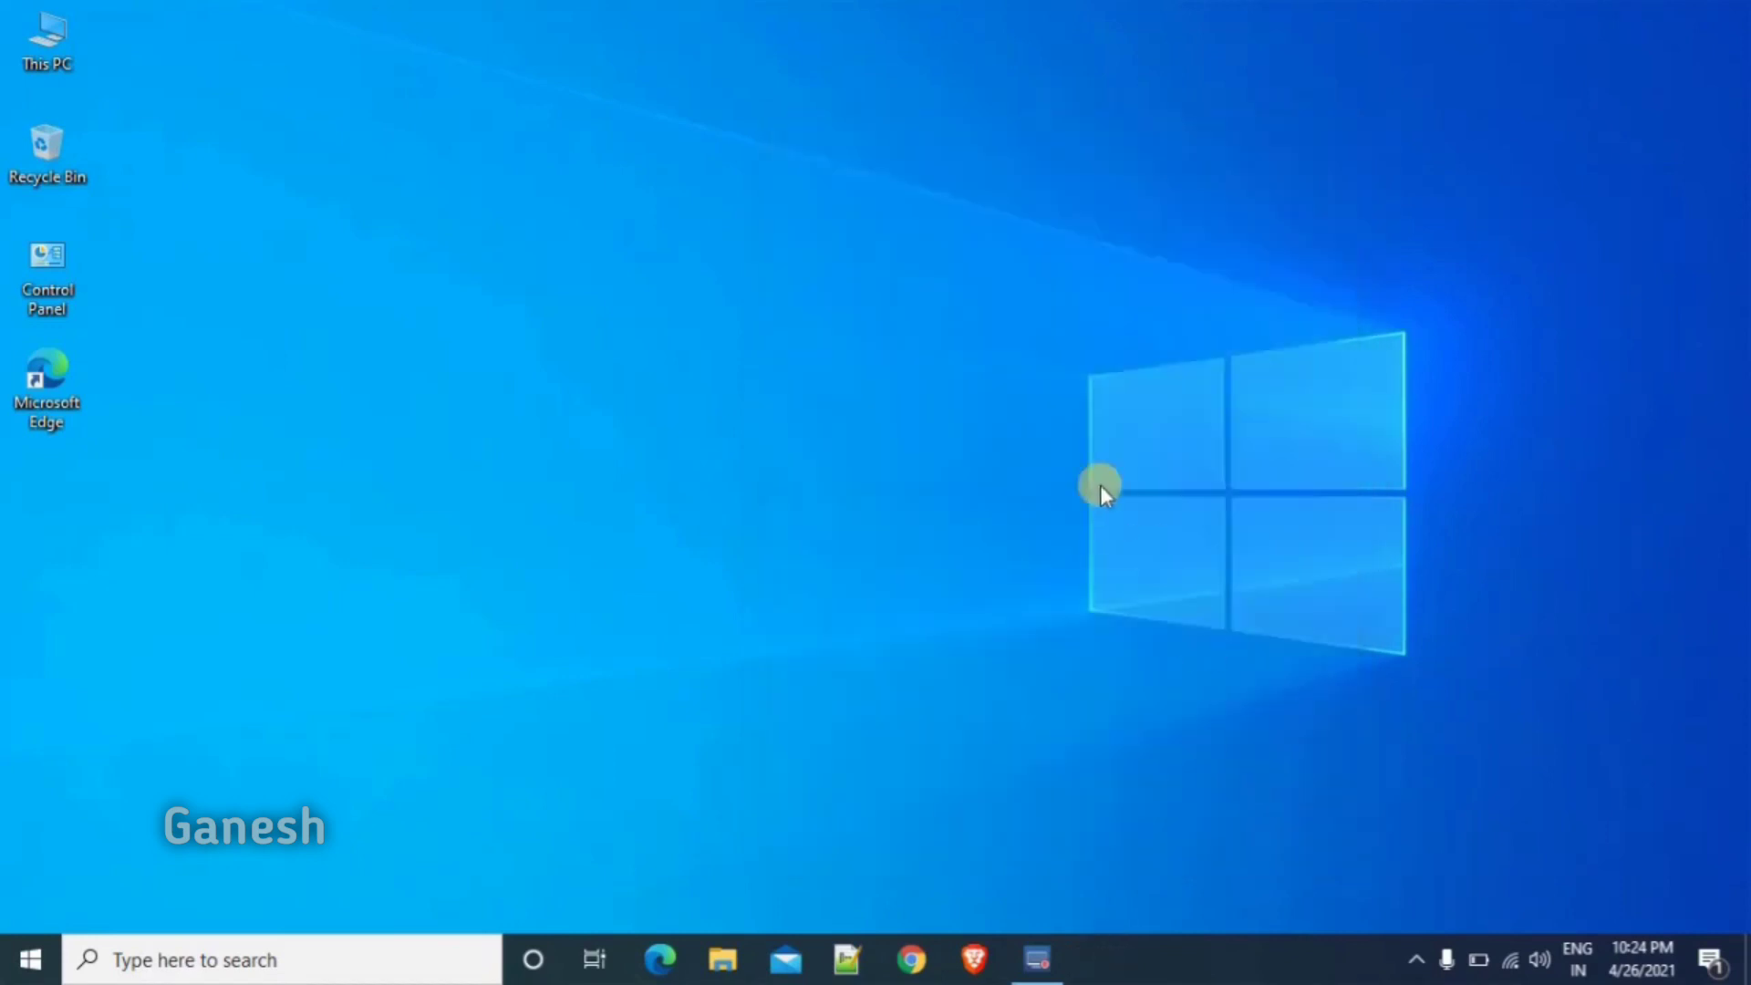
# - Open This PC in File Explorer and eject the 04_26_2021 (E:) USB drive
pyautogui.press('super+e')
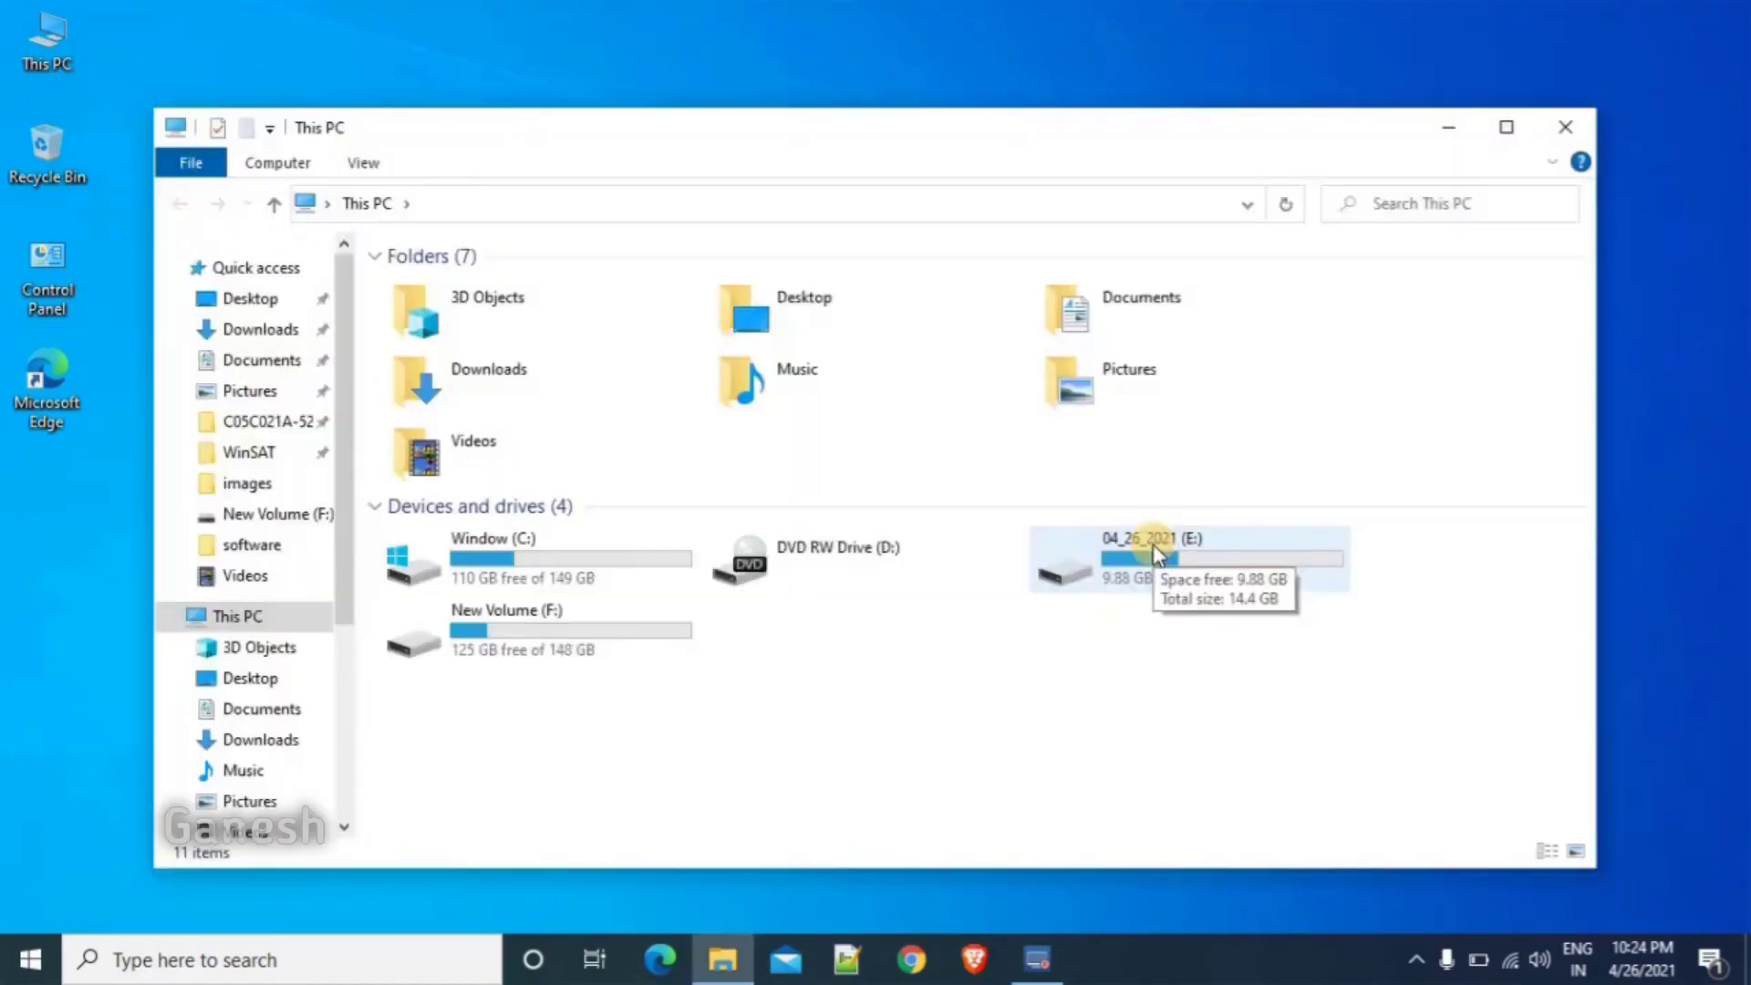
pyautogui.click(1155, 550)
pyautogui.rightClick(1155, 550)
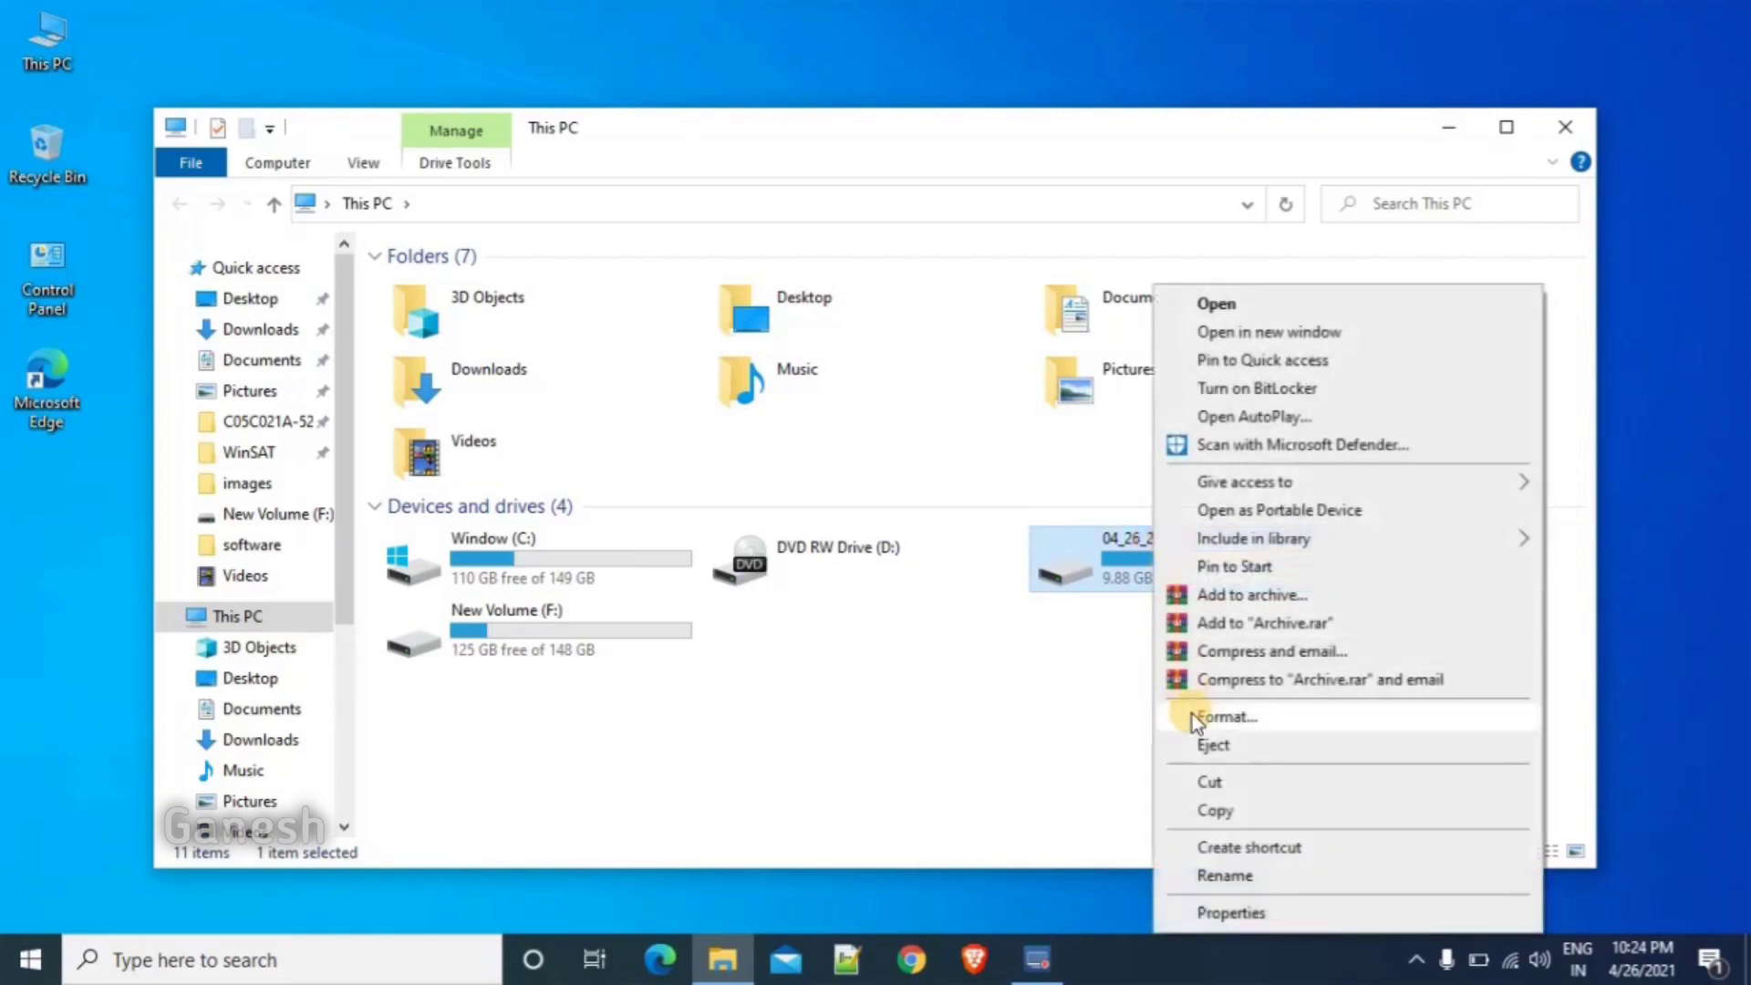
pyautogui.click(1199, 746)
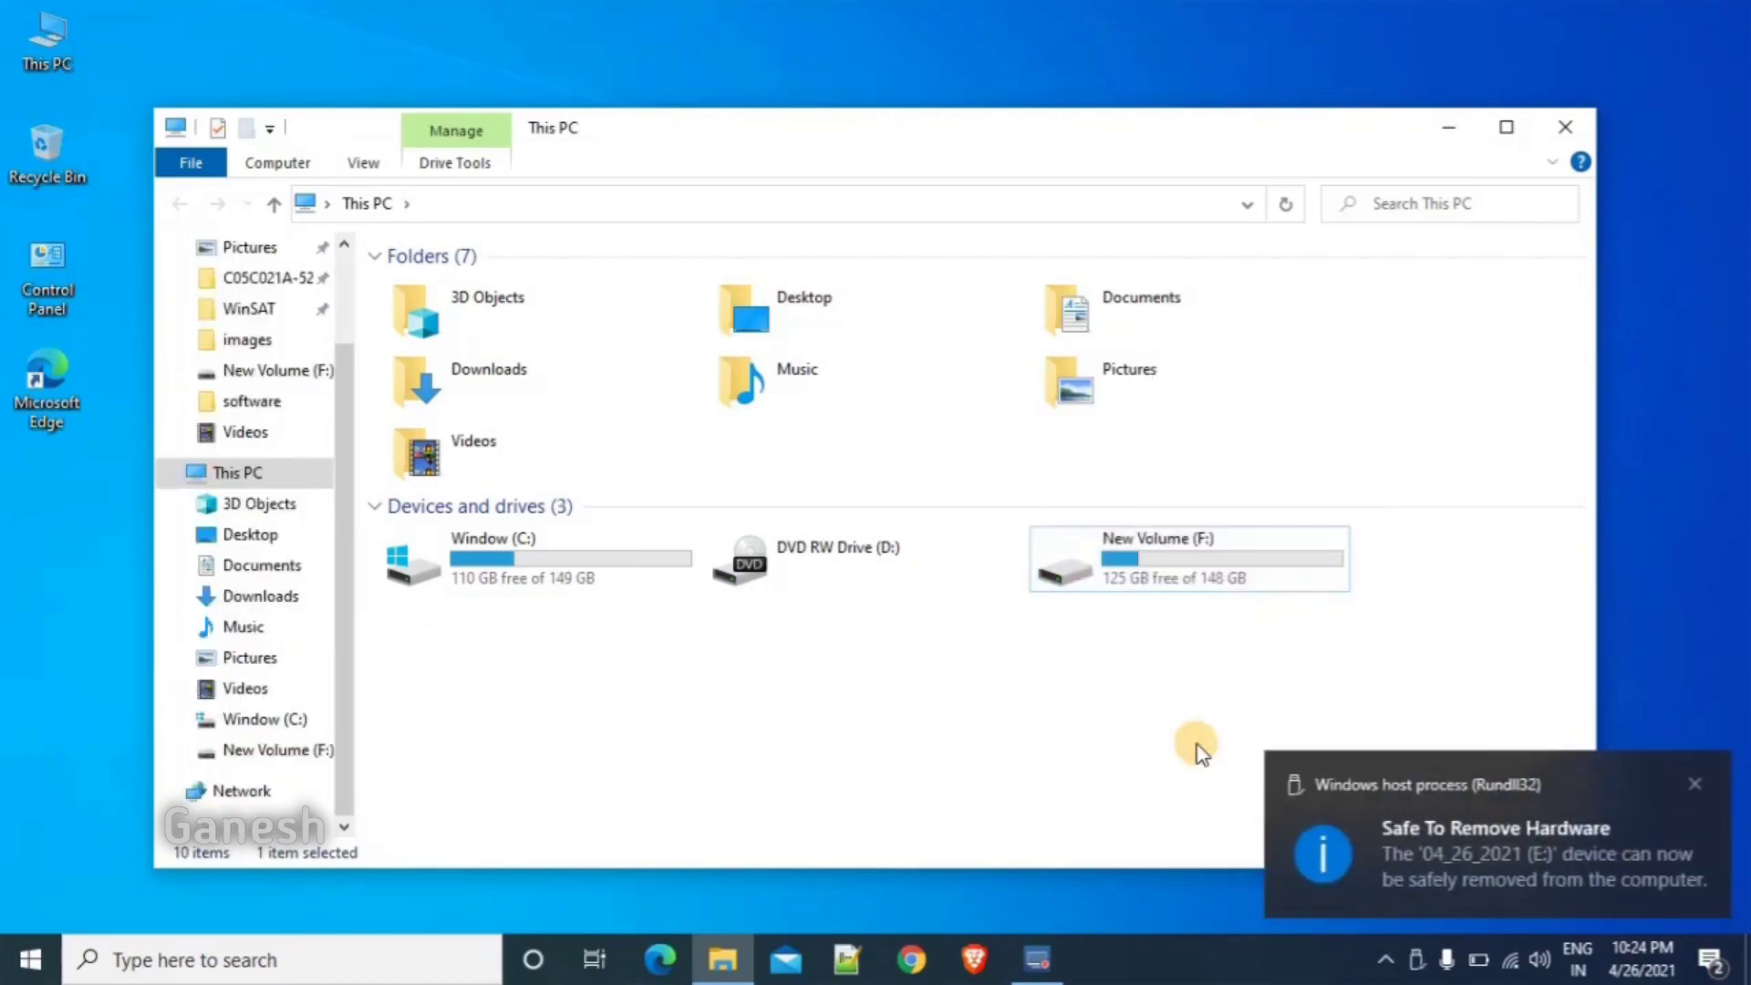
pyautogui.click(1140, 708)
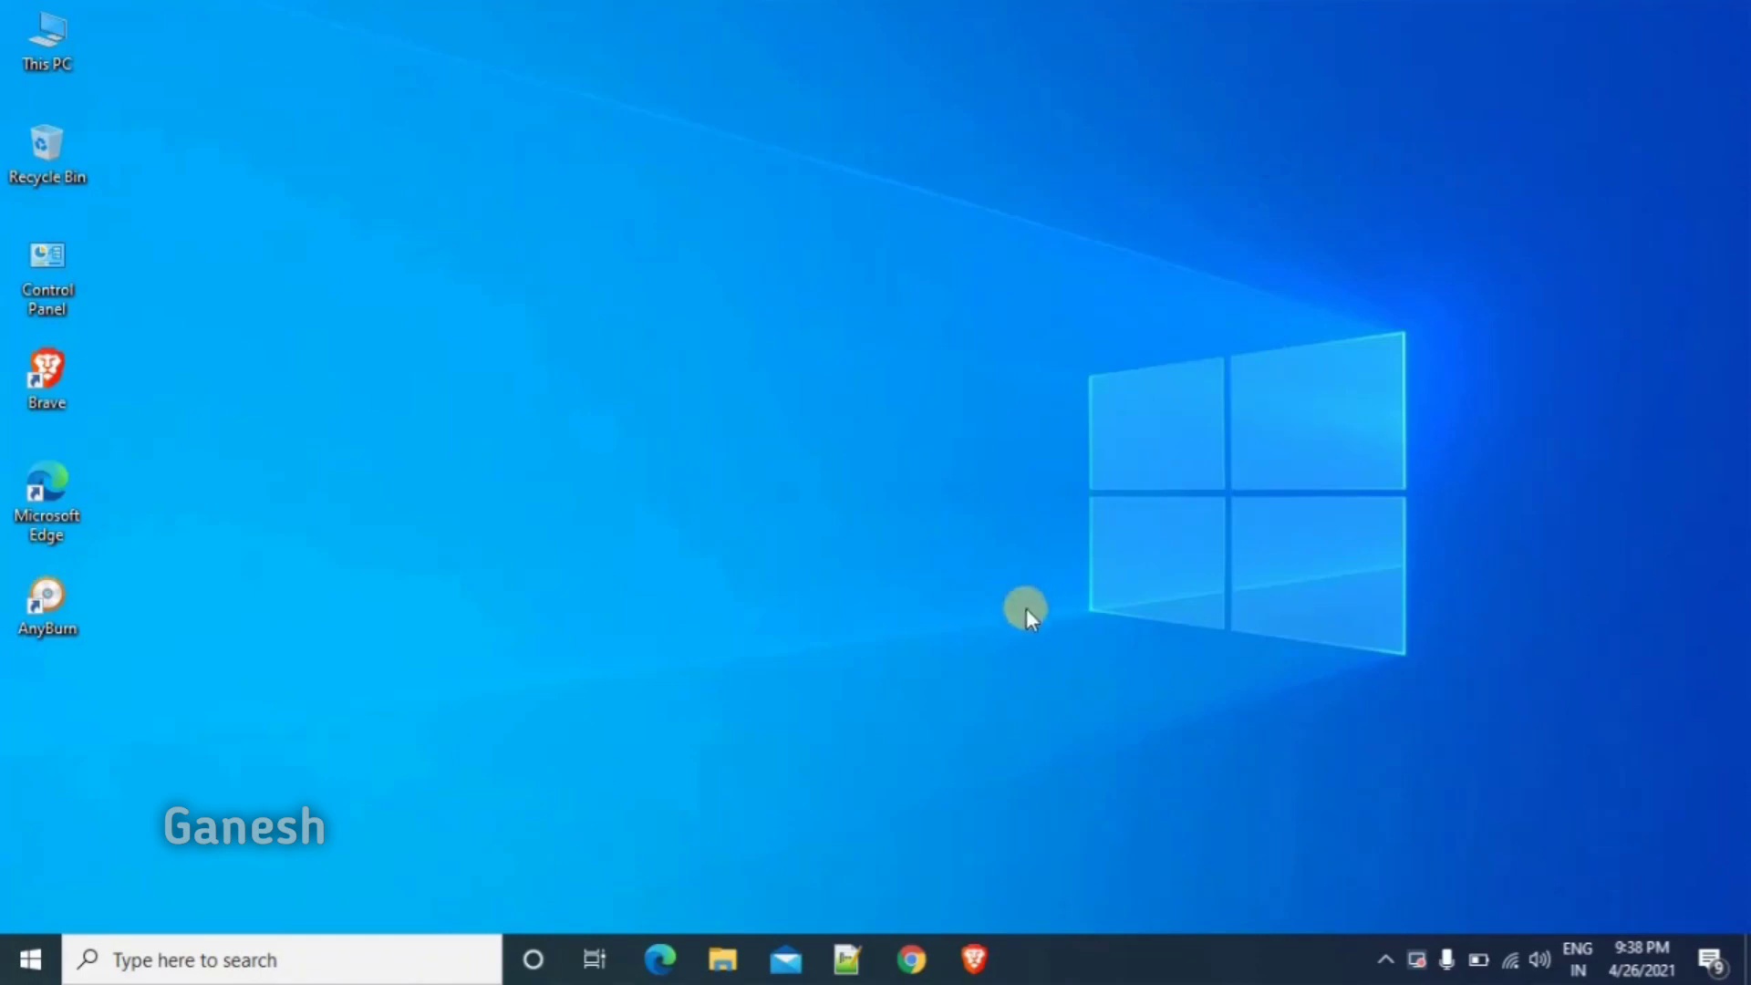
# - Search the web for "window 10" in Chrome and open Microsoft's Windows 10 download page
pyautogui.click(910, 959)
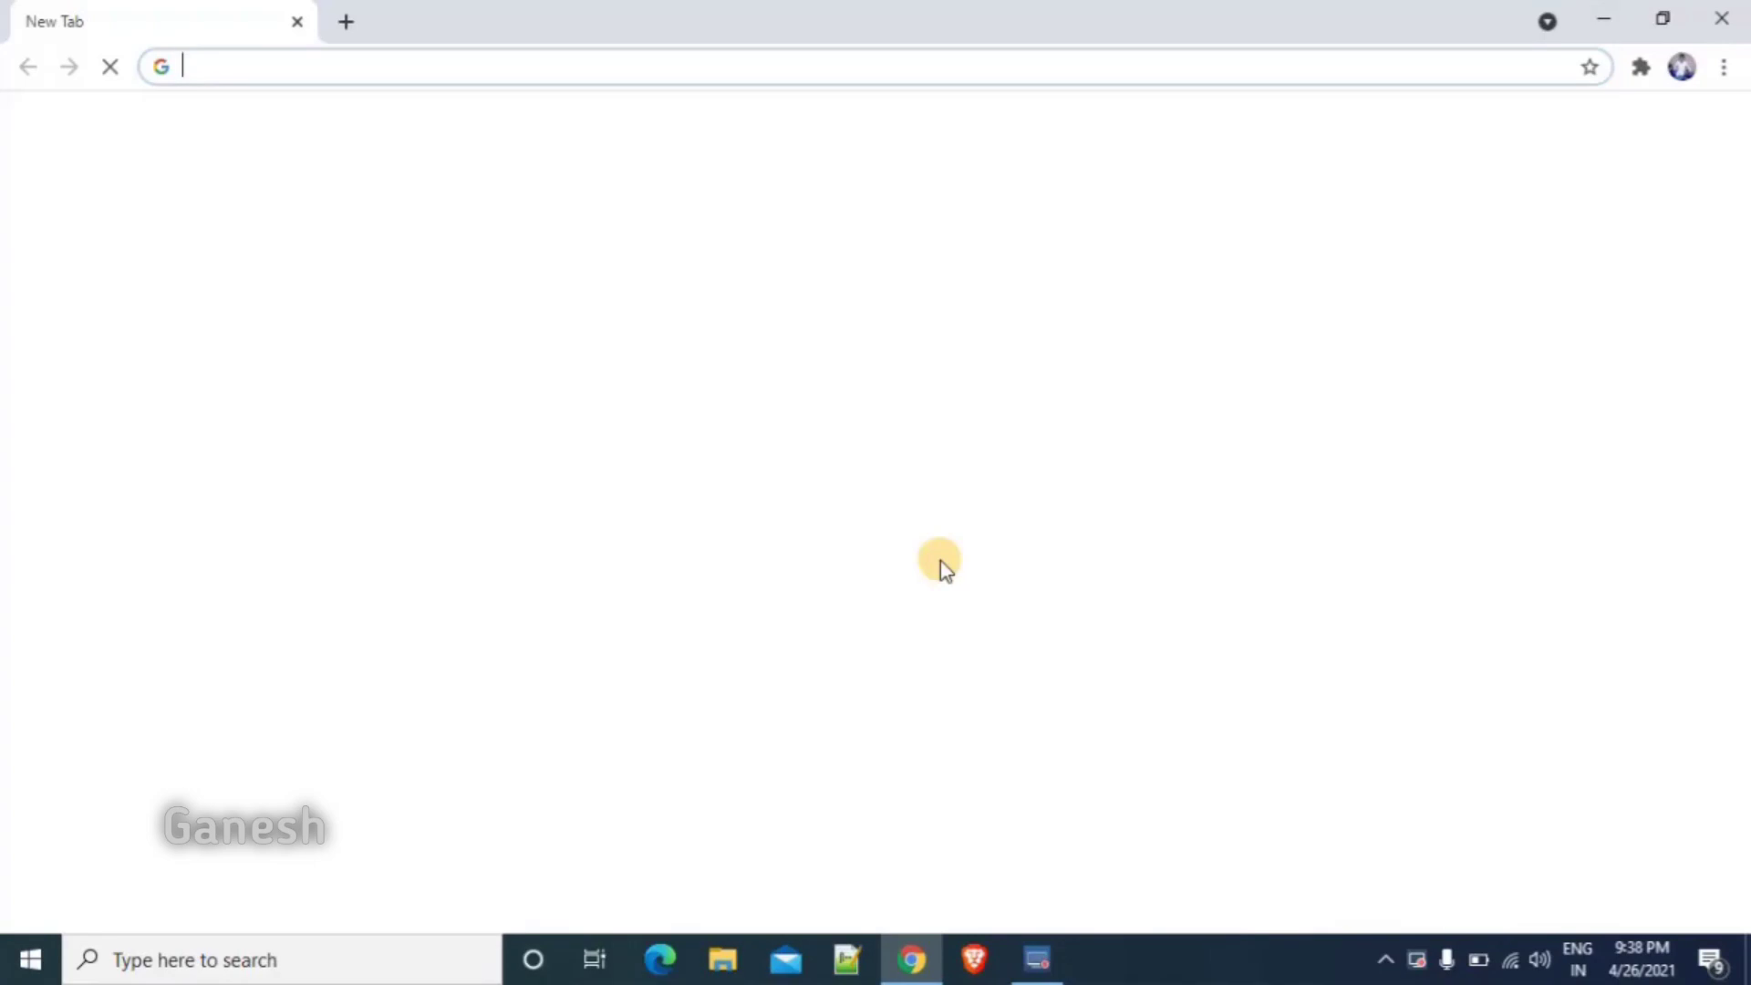
pyautogui.write('wind')
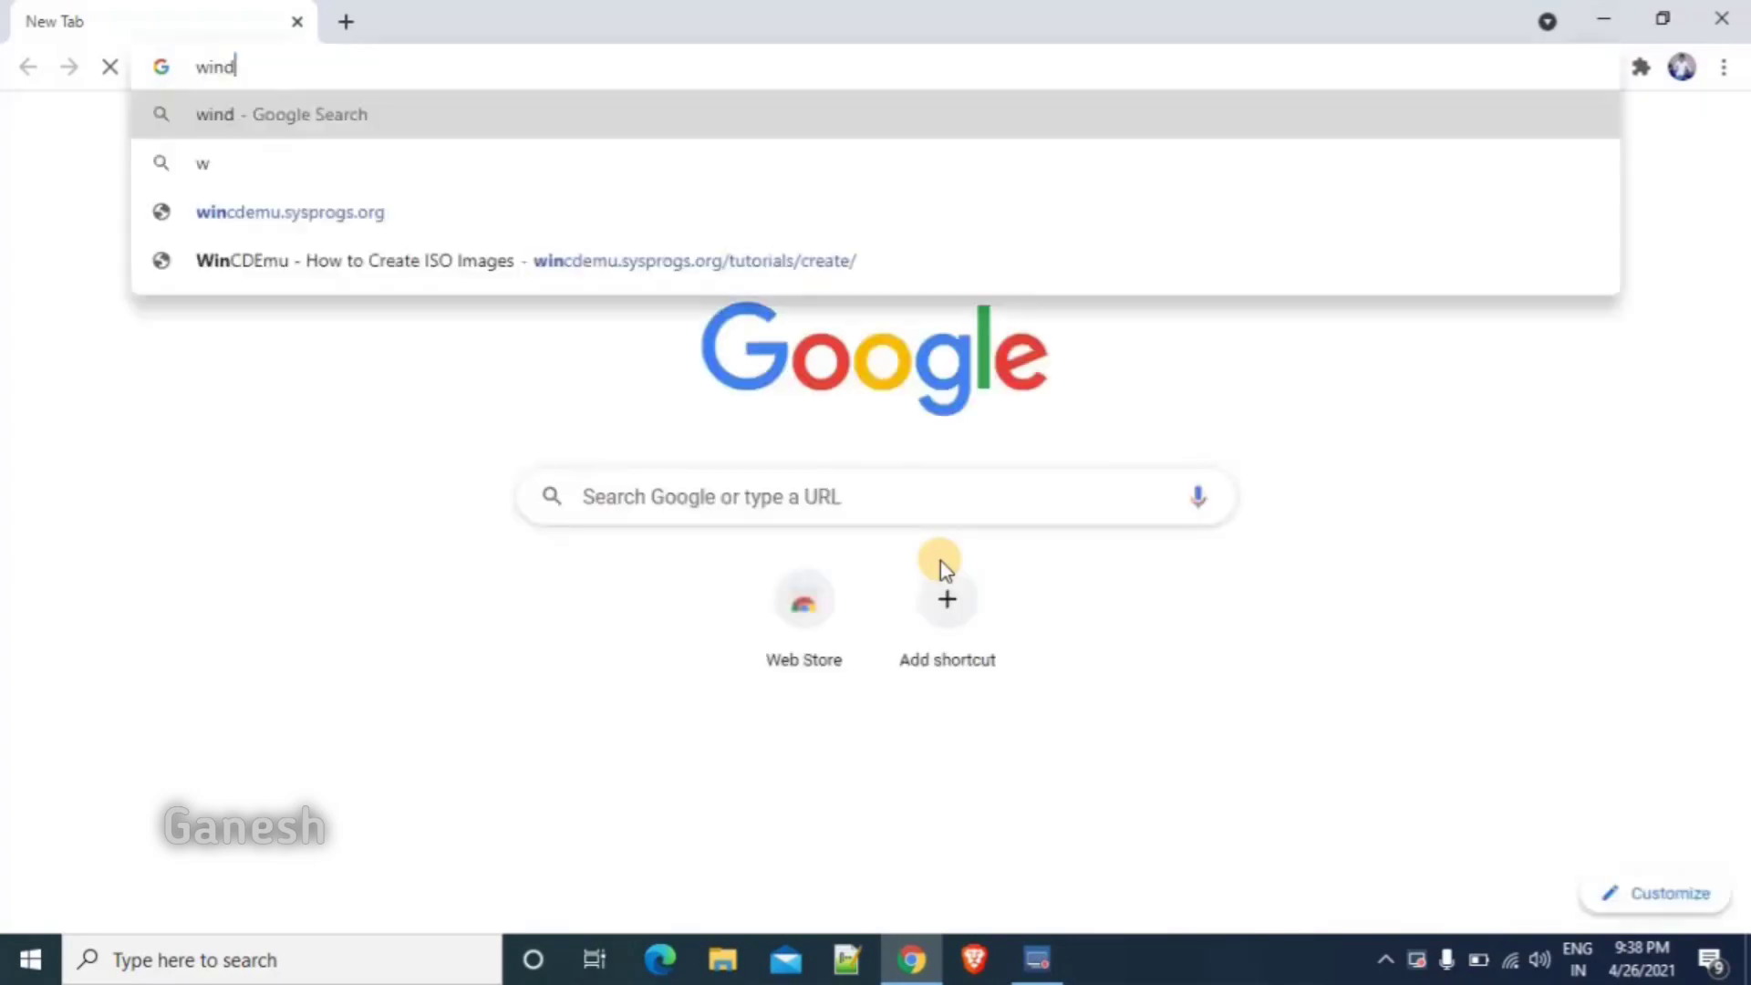
pyautogui.write('ow 10')
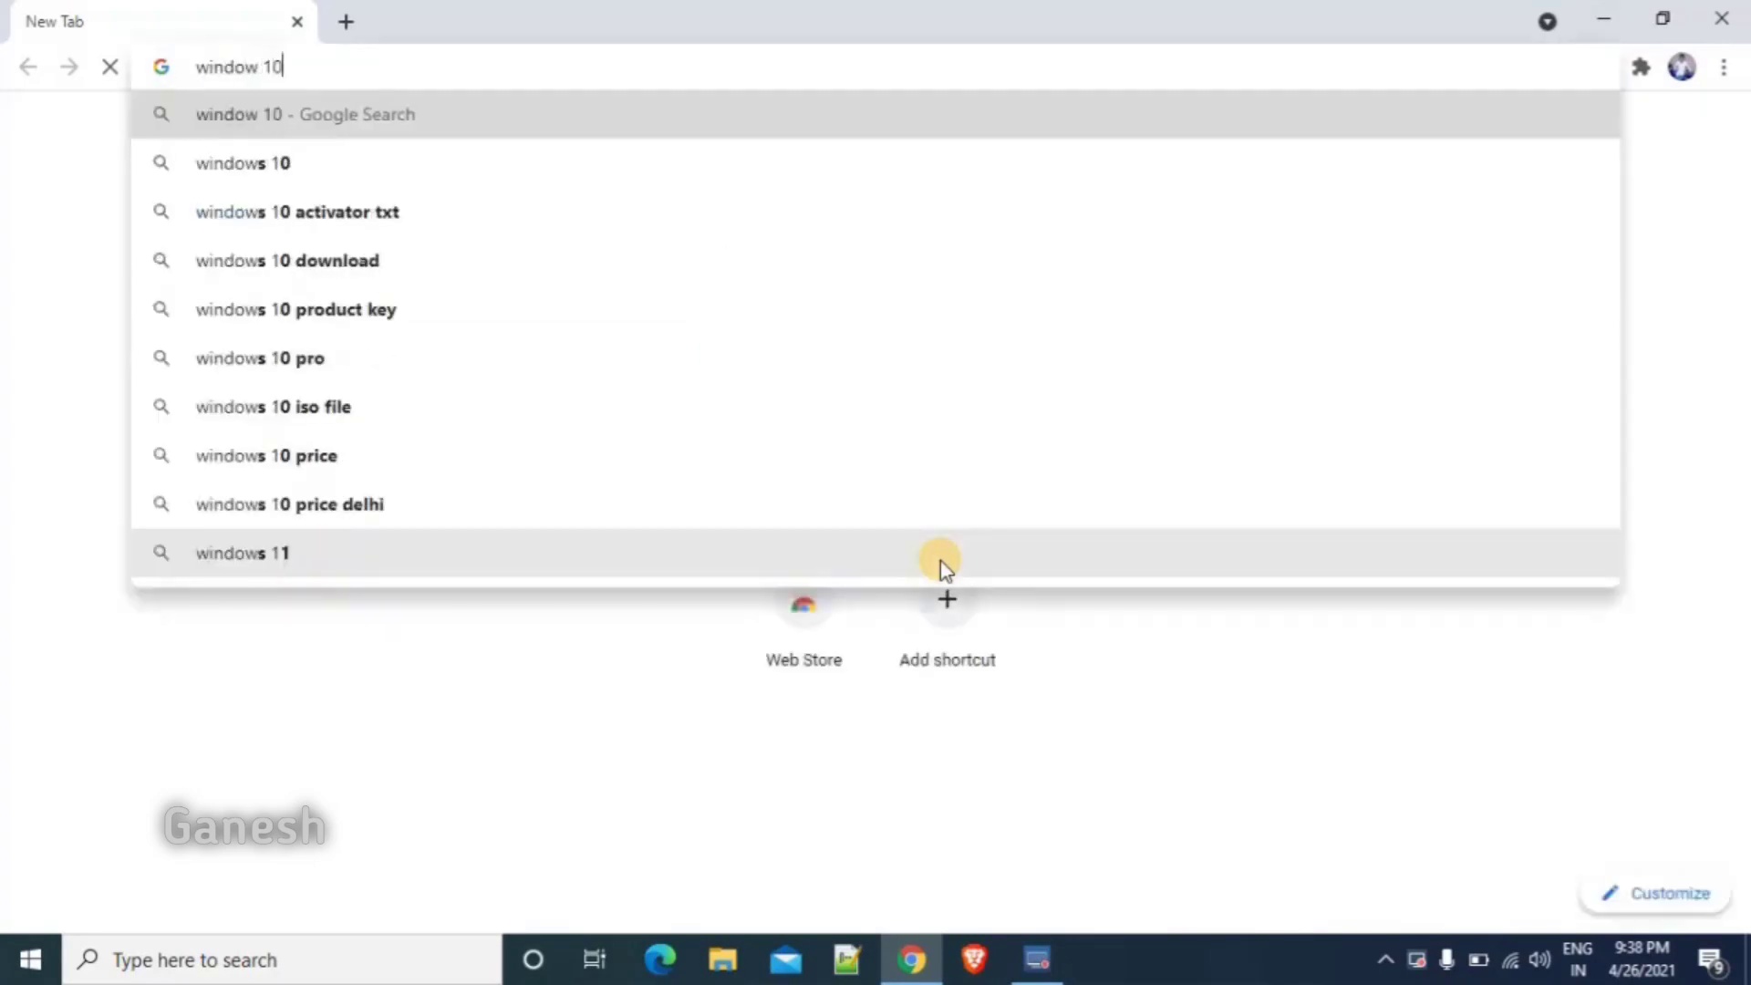
pyautogui.press('Return')
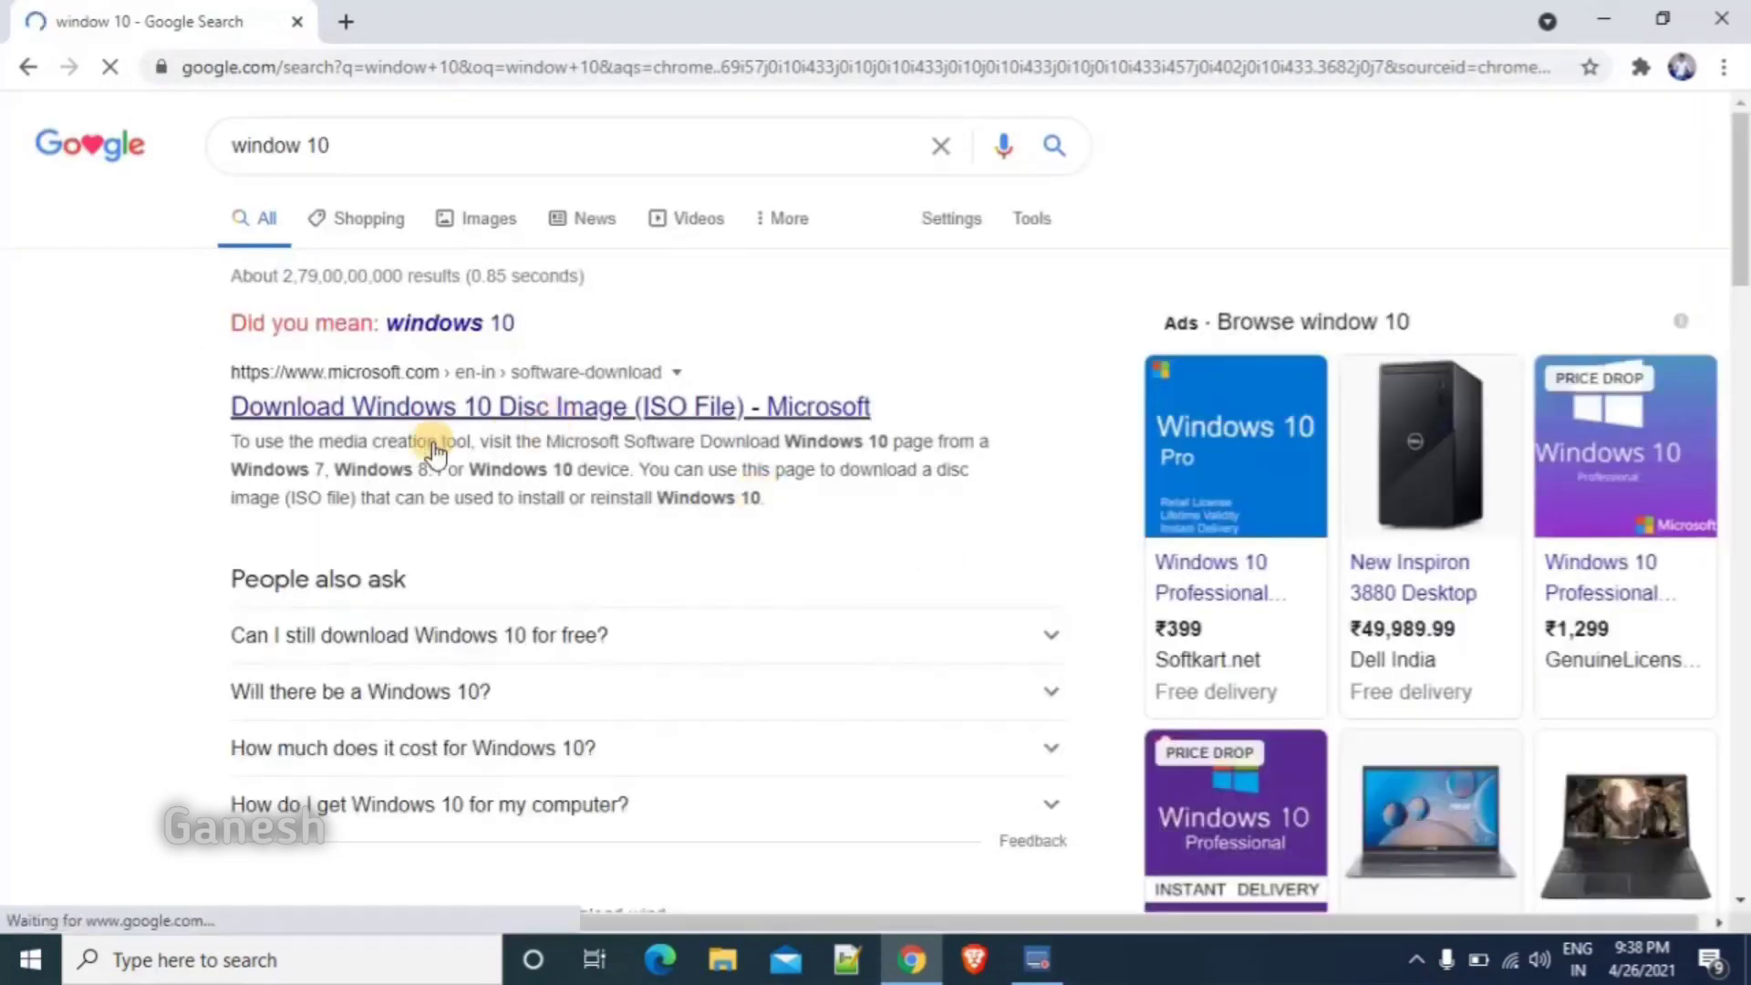
pyautogui.click(356, 406)
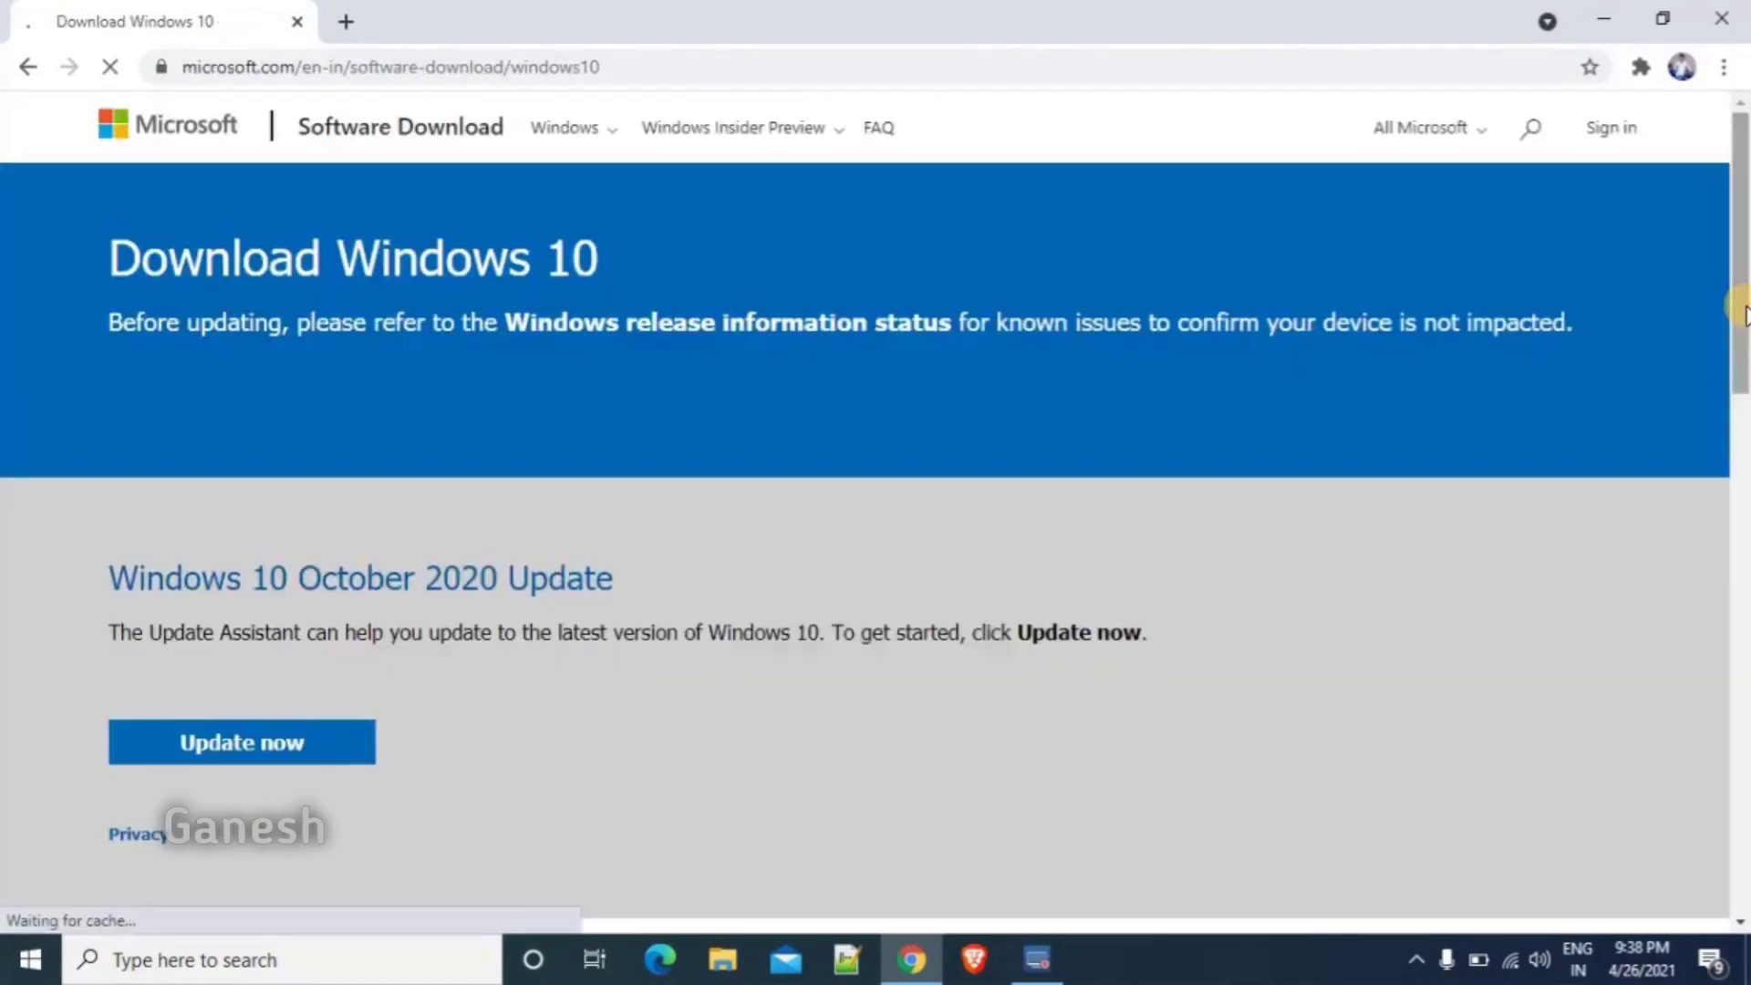
# - Download the media creation tool from the Create Windows 10 installation media section, launch it, and minimize the browser
pyautogui.moveTo(1743, 310); pyautogui.dragTo(1742, 533)
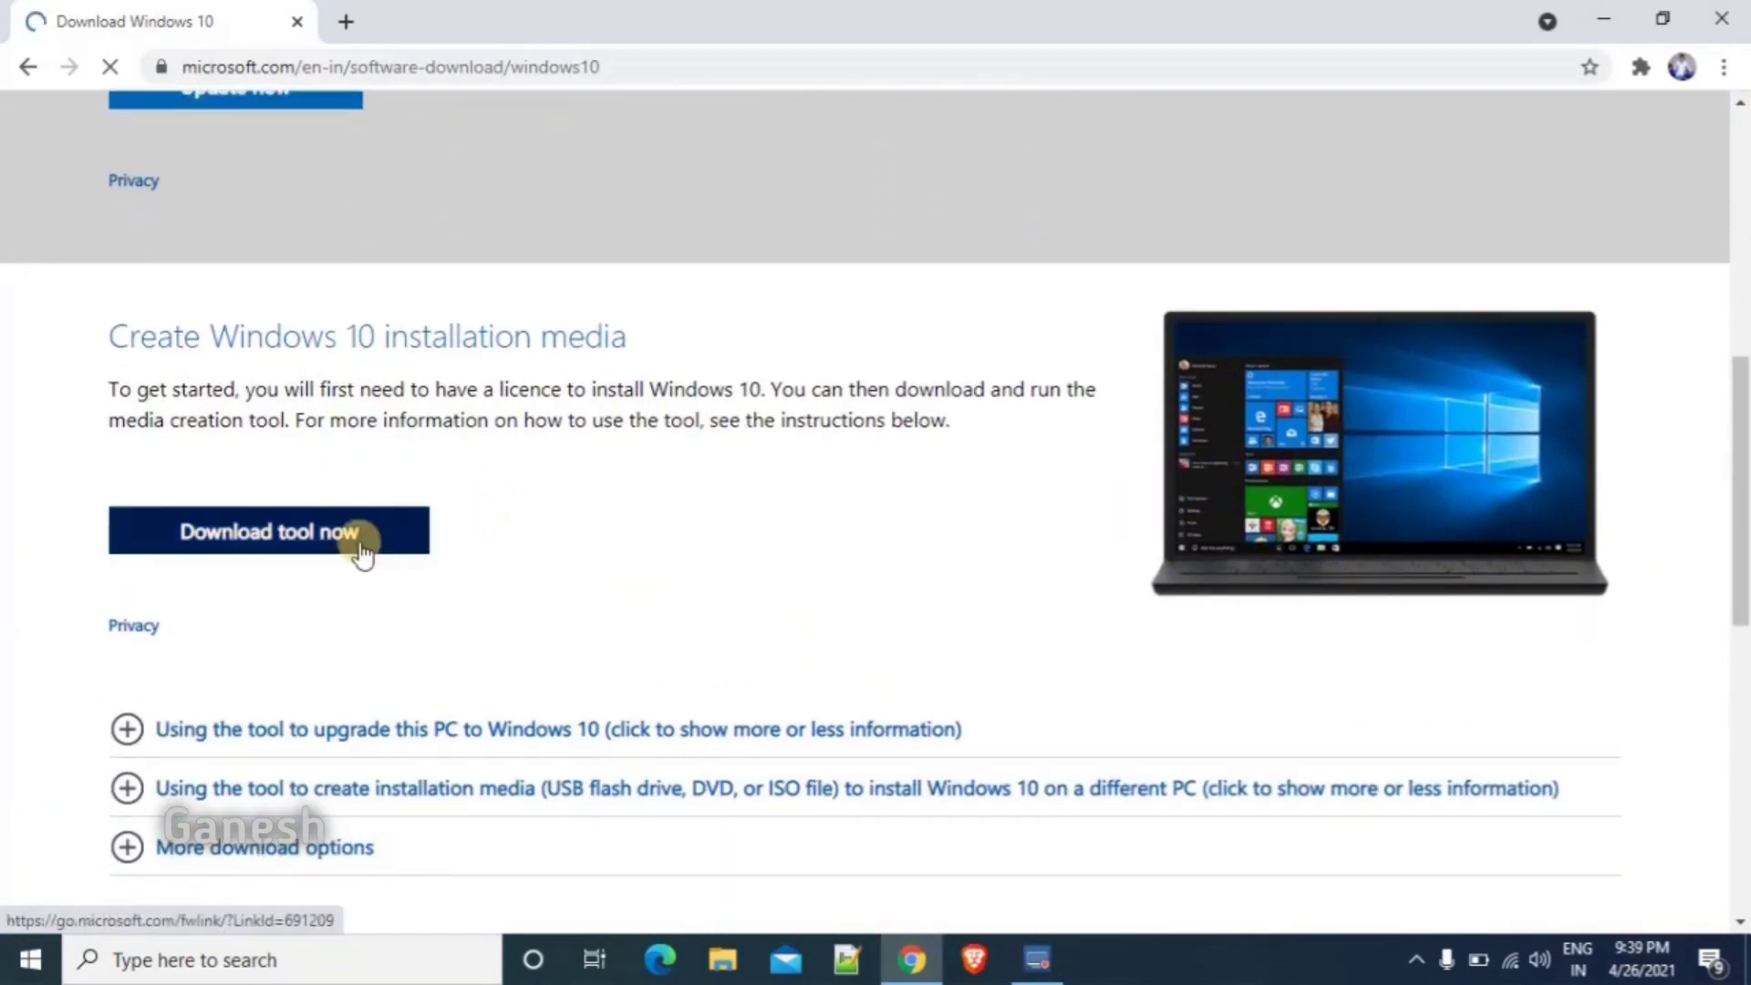
pyautogui.click(301, 548)
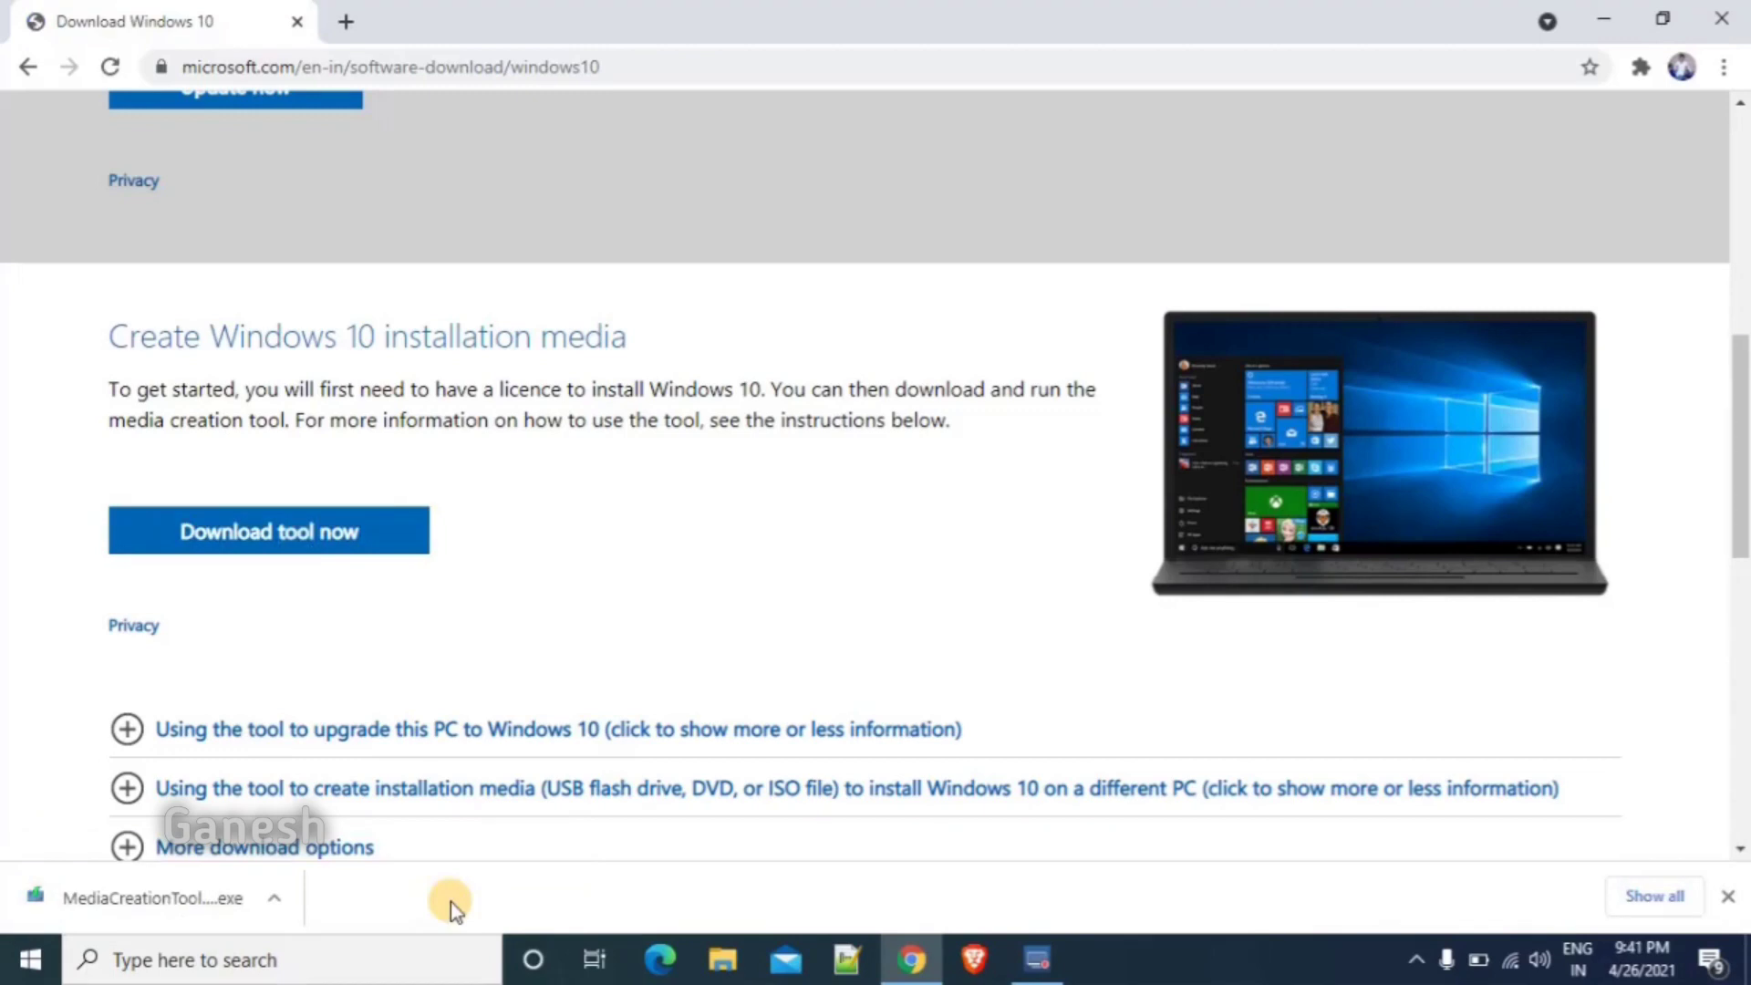
pyautogui.click(228, 909)
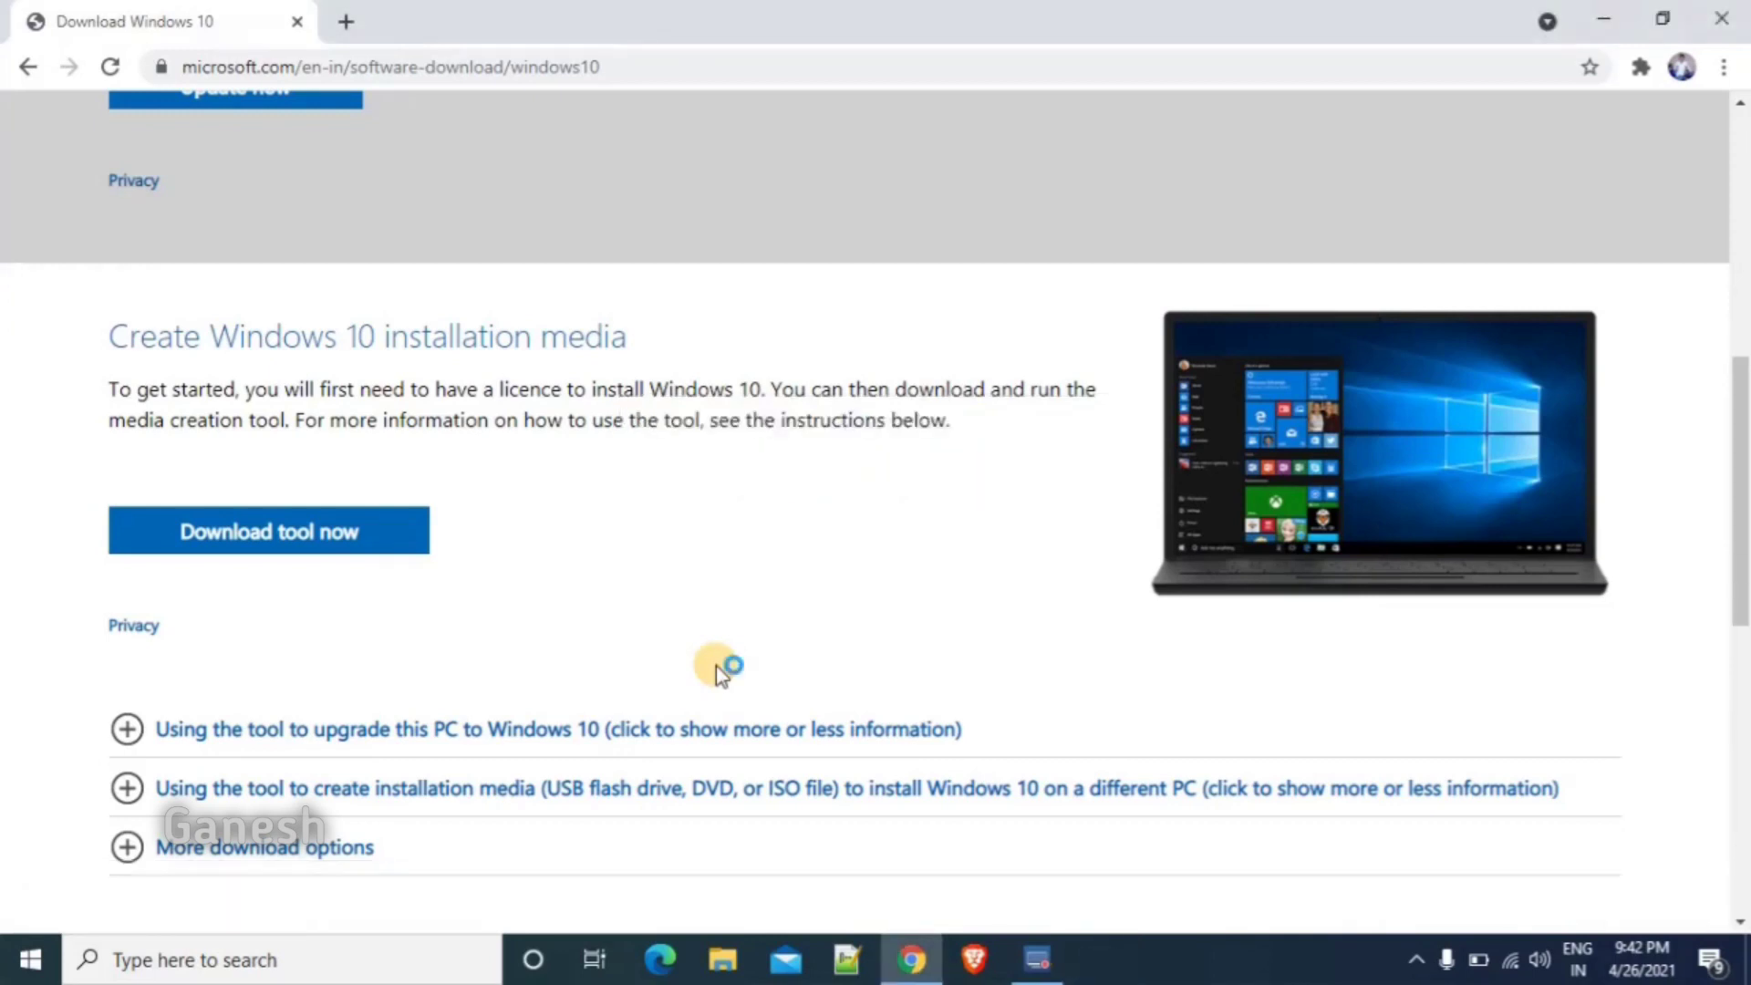
pyautogui.click(1605, 12)
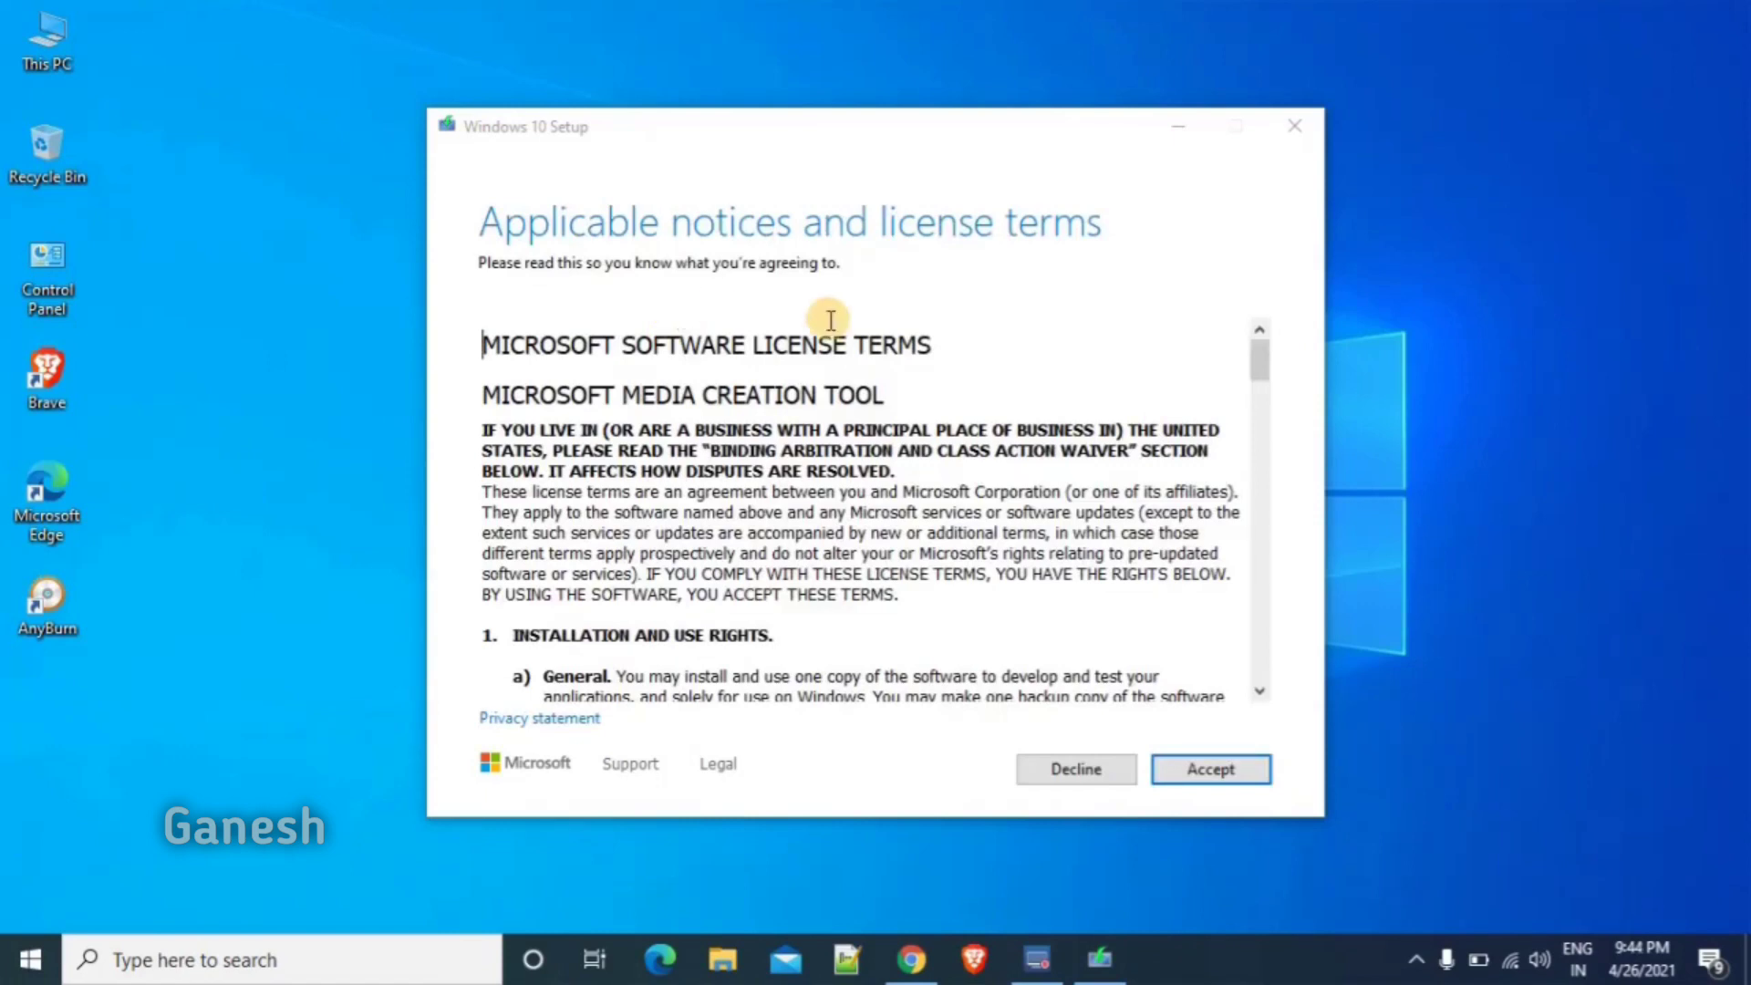
# - Read through the Microsoft media creation tool license terms and accept them
pyautogui.click(1266, 360)
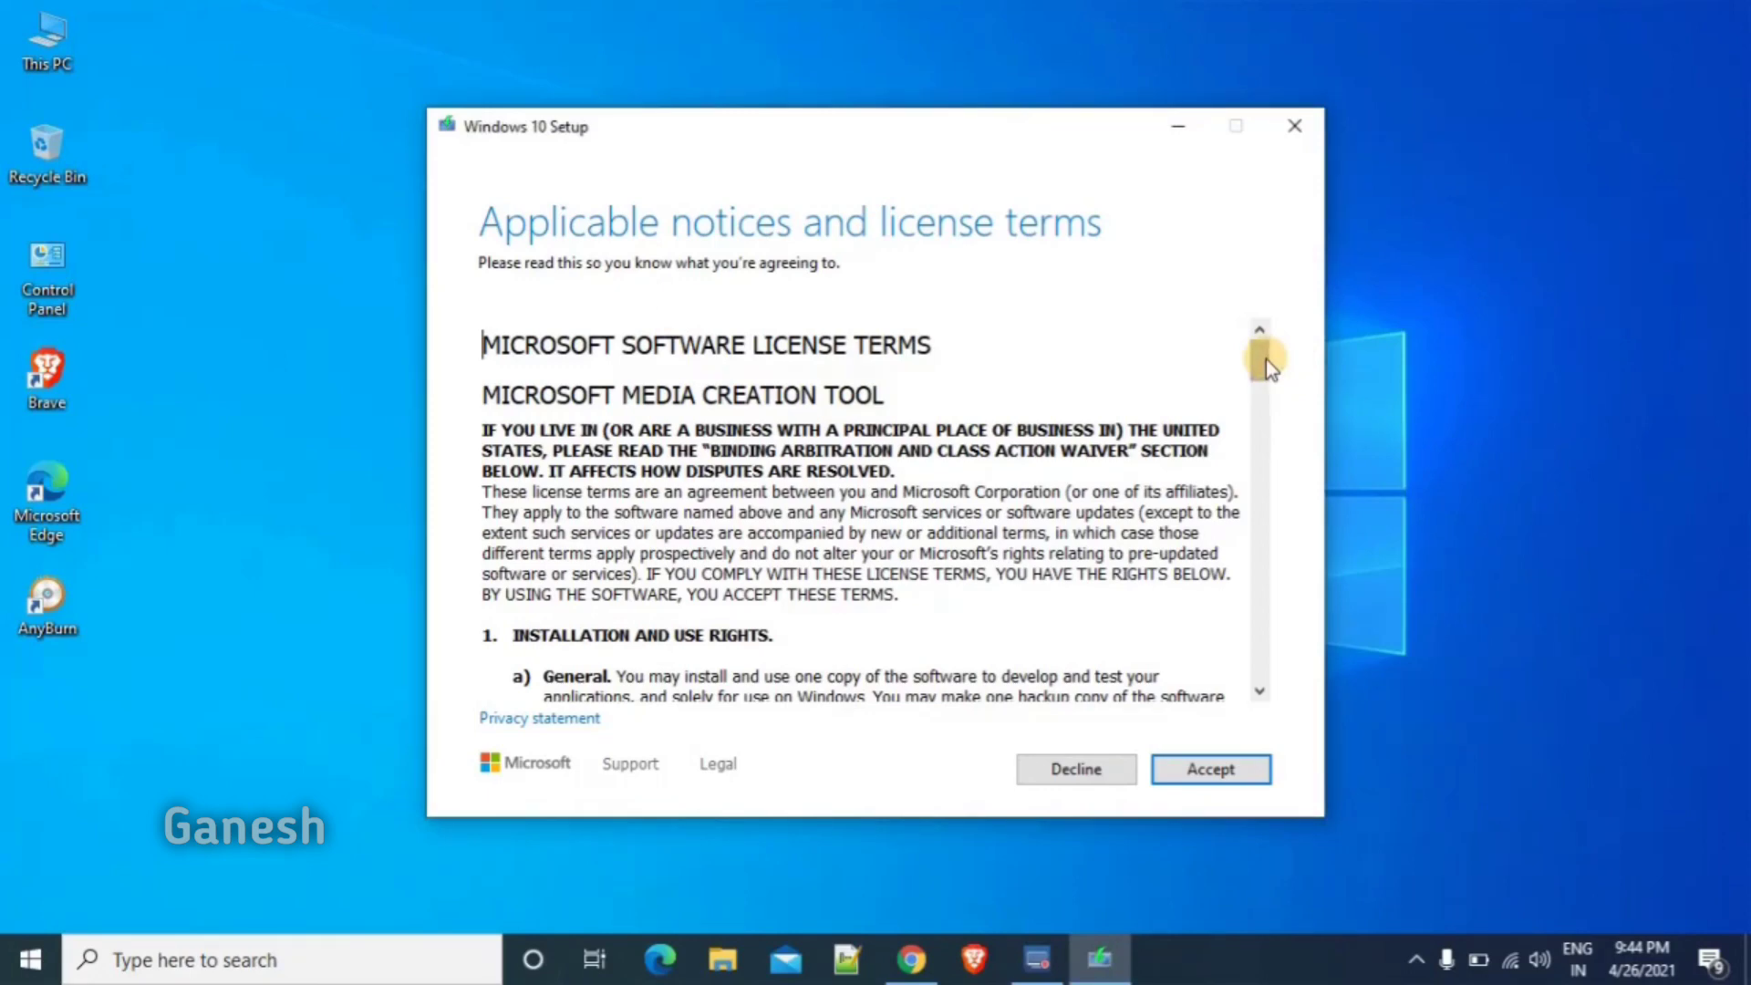
pyautogui.moveTo(1266, 359); pyautogui.dragTo(1559, 390)
pyautogui.moveTo(1251, 351); pyautogui.dragTo(1263, 743)
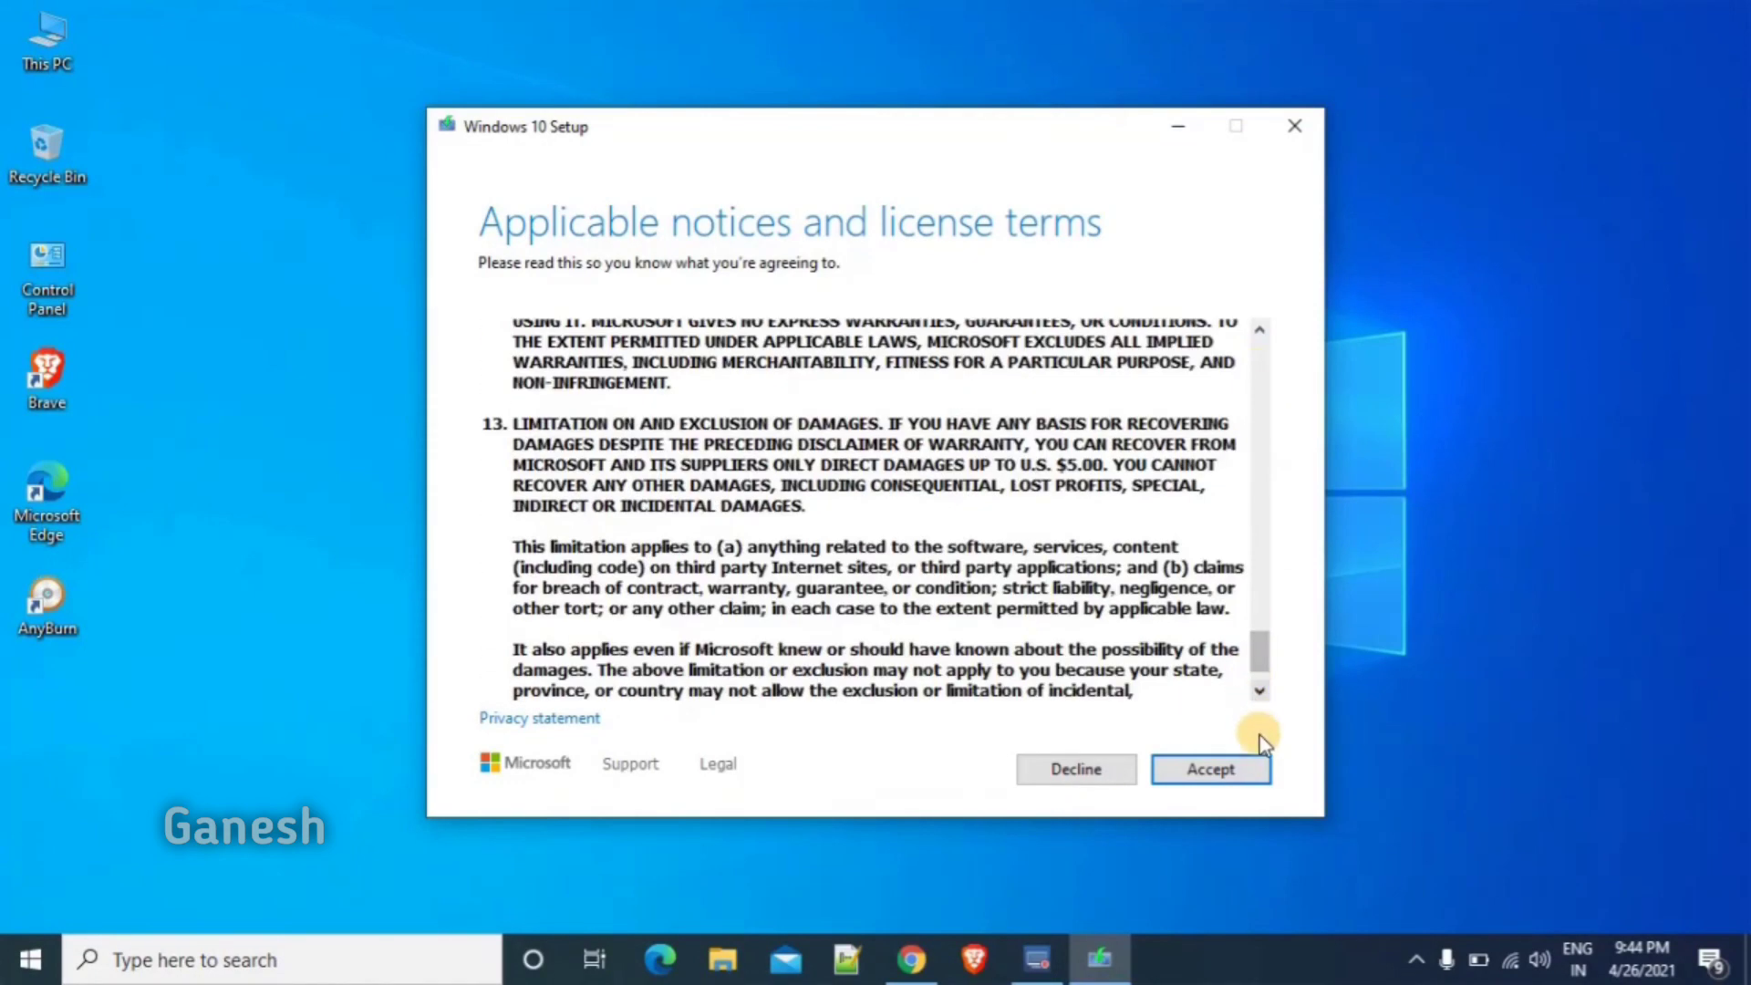
pyautogui.click(1230, 775)
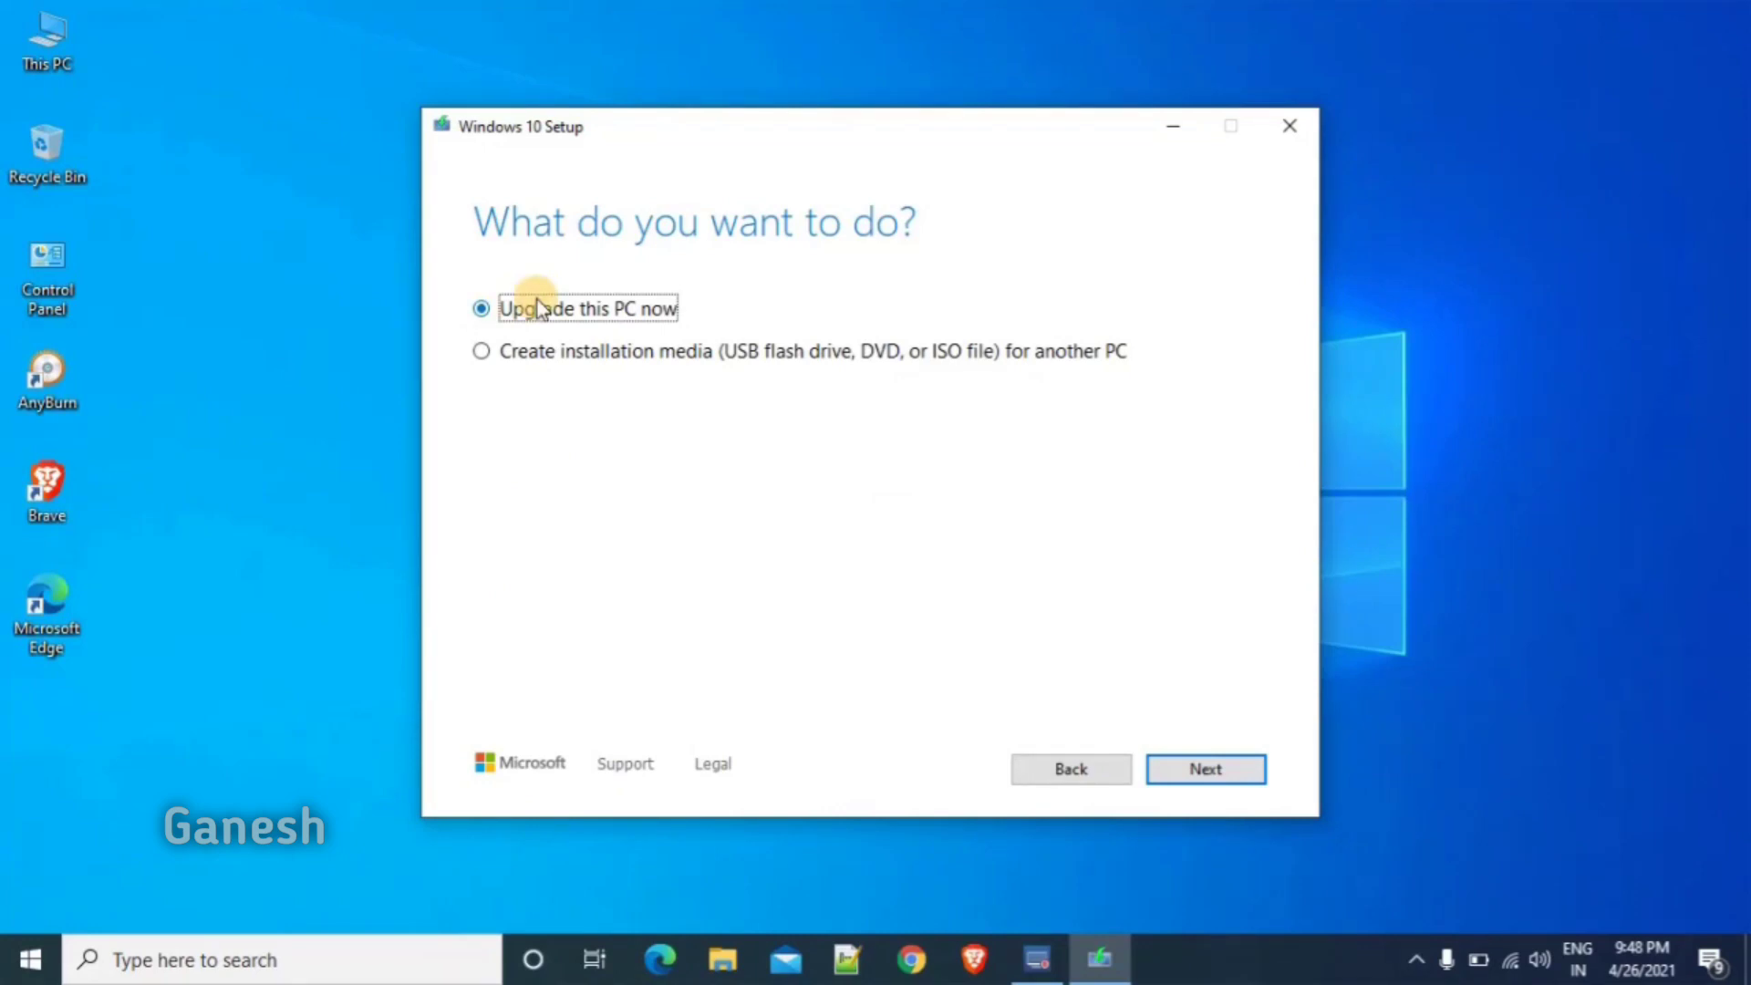
# - Choose to create installation media for another PC, continue, and turn off the recommended options for this PC
pyautogui.click(486, 357)
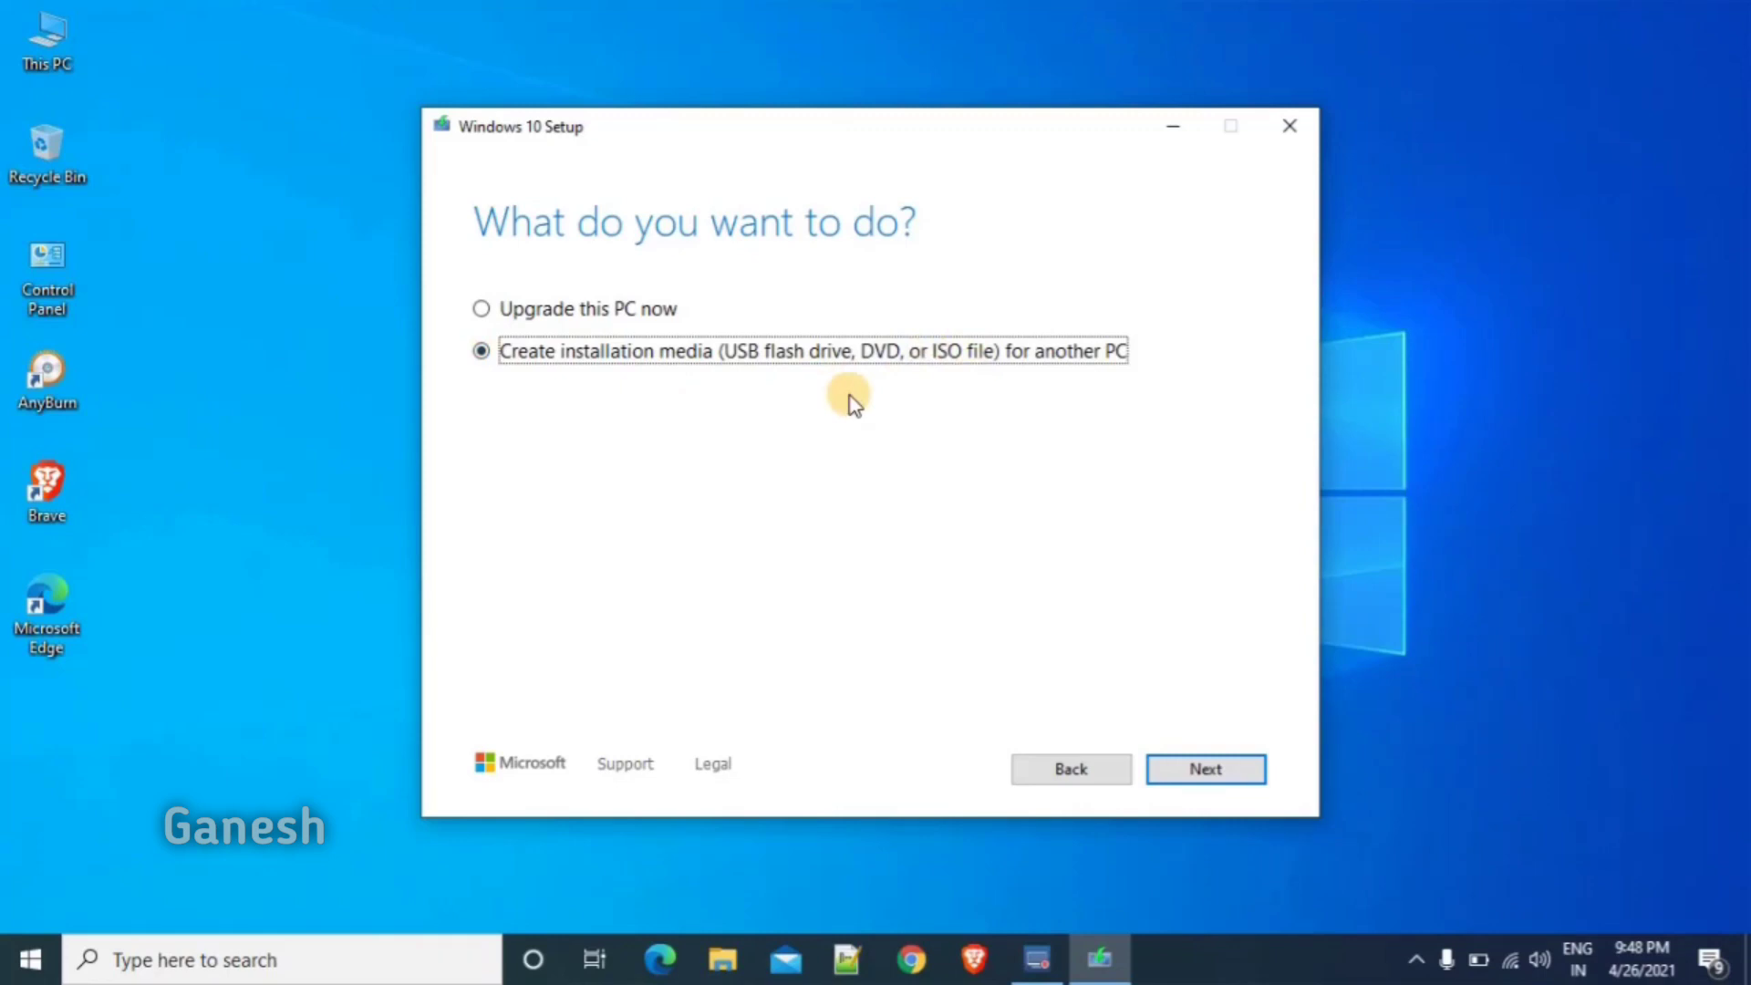
pyautogui.press('Return')
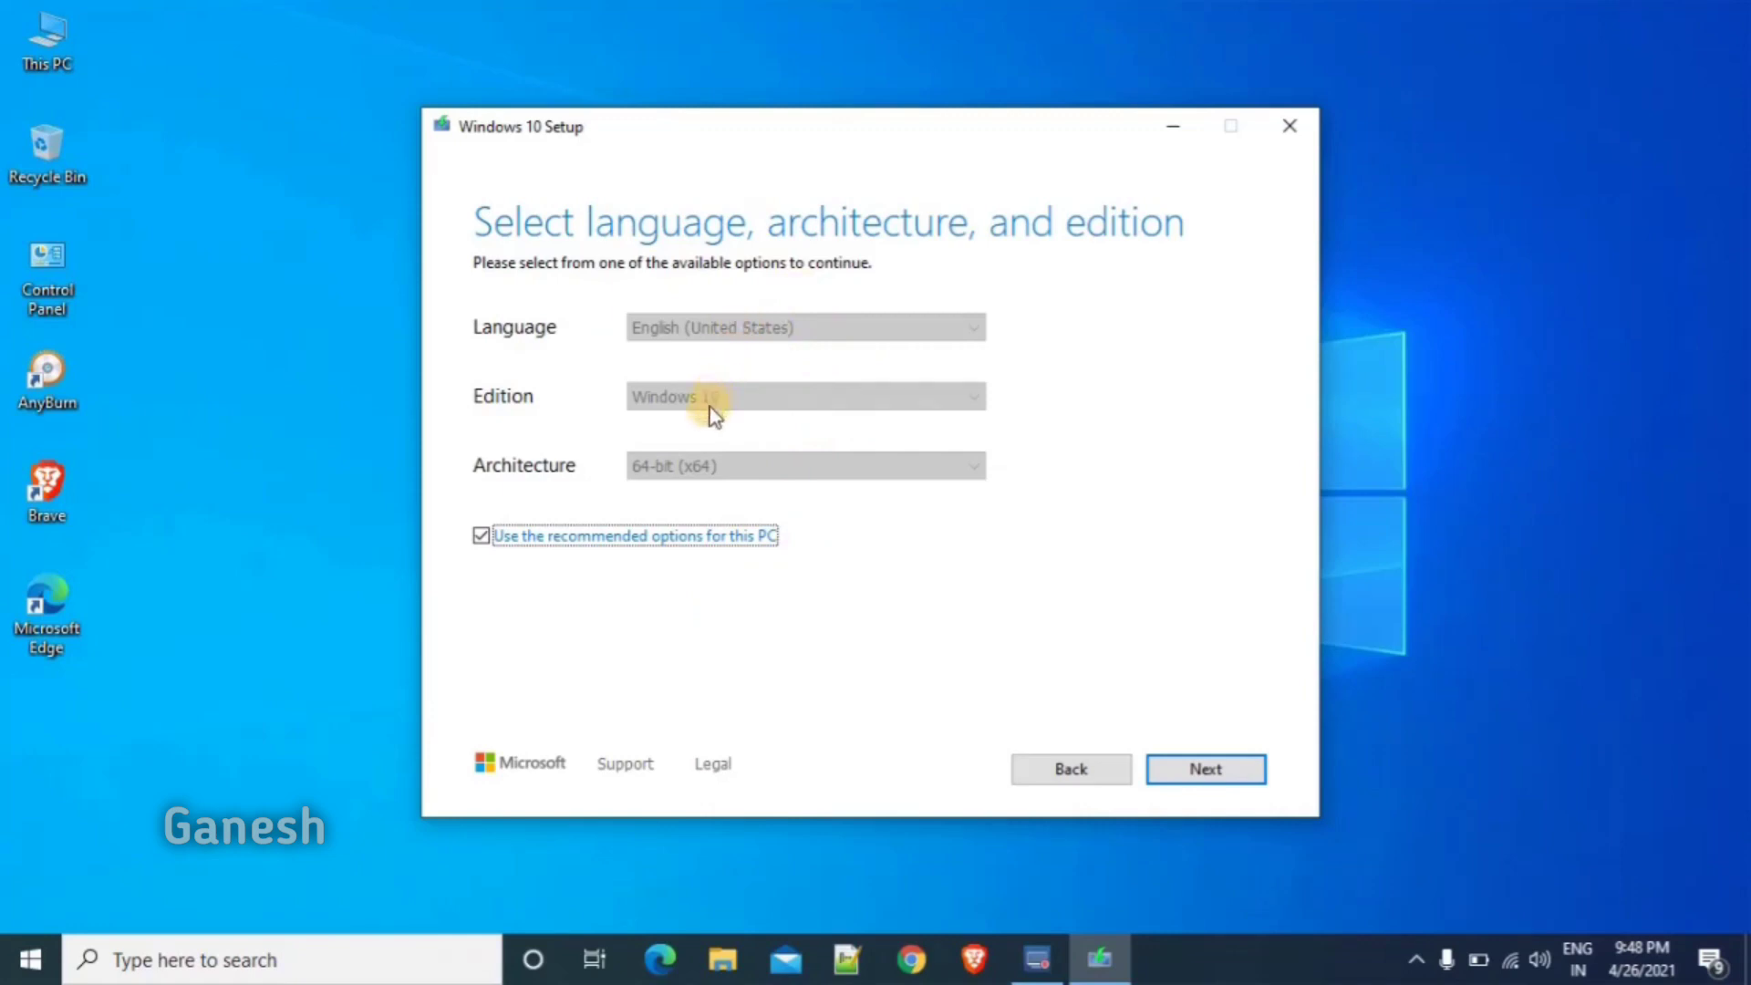
pyautogui.click(482, 538)
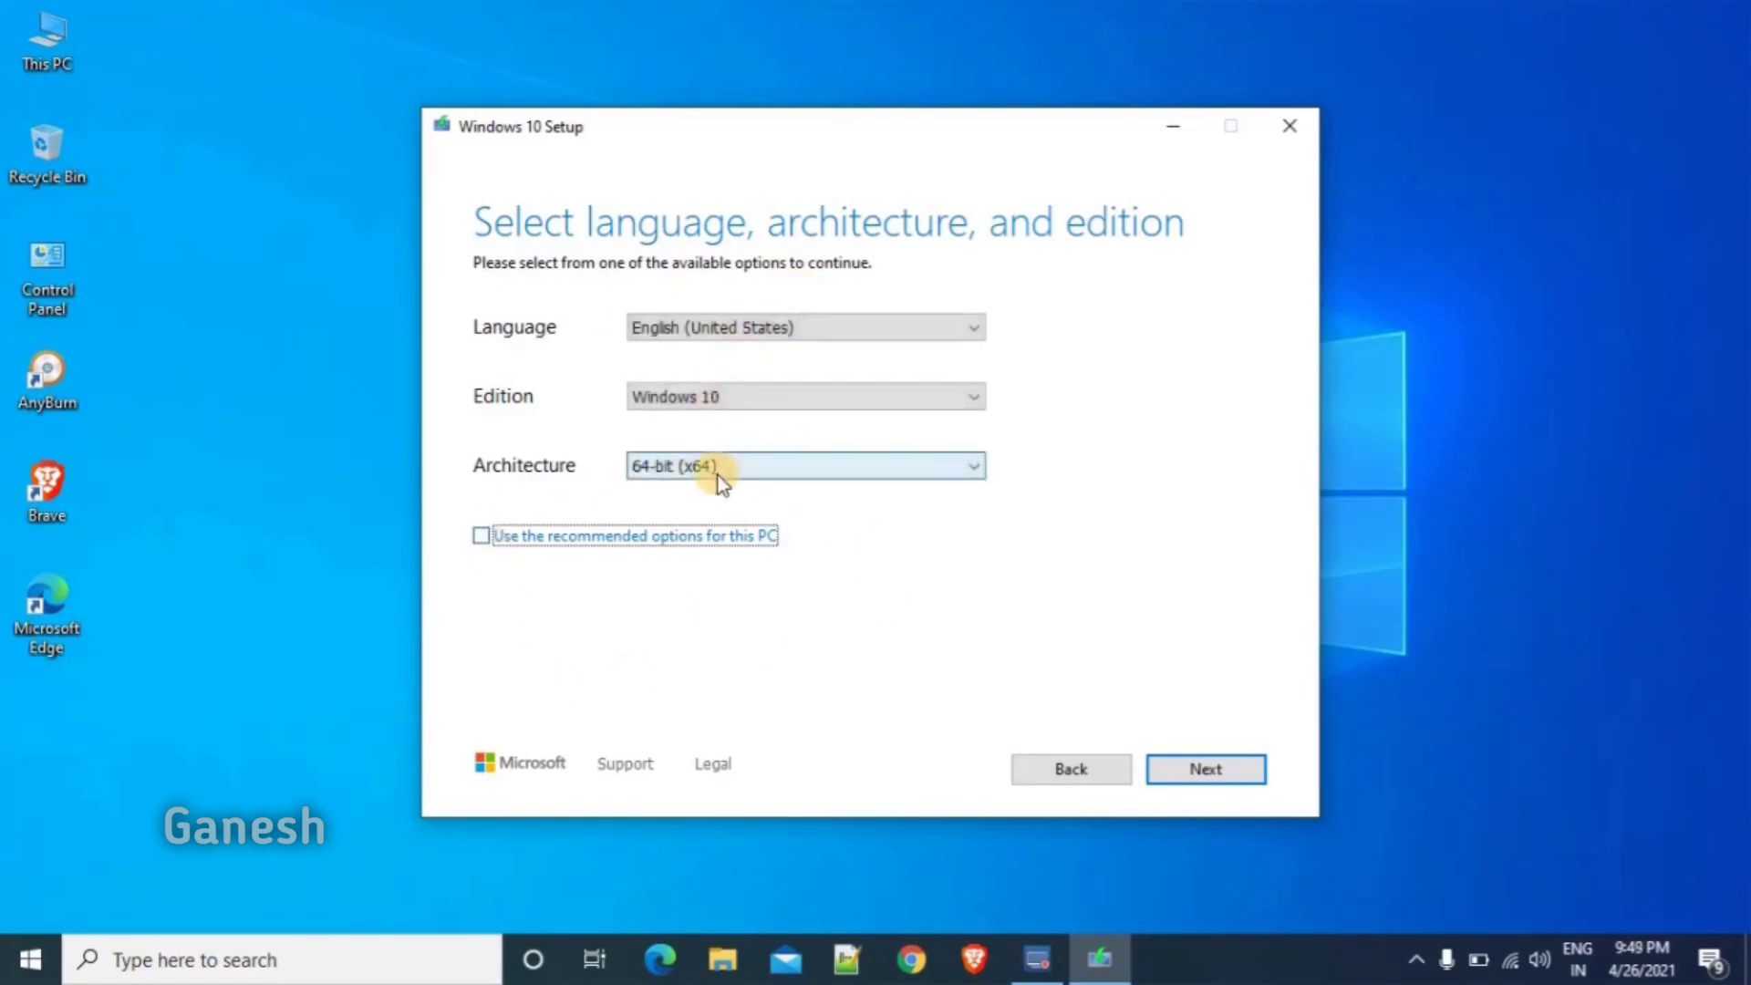
# - Choose the 64-bit (x64) architecture, keep the Windows 10 edition, and continue to the media choice
pyautogui.click(480, 538)
pyautogui.click(479, 538)
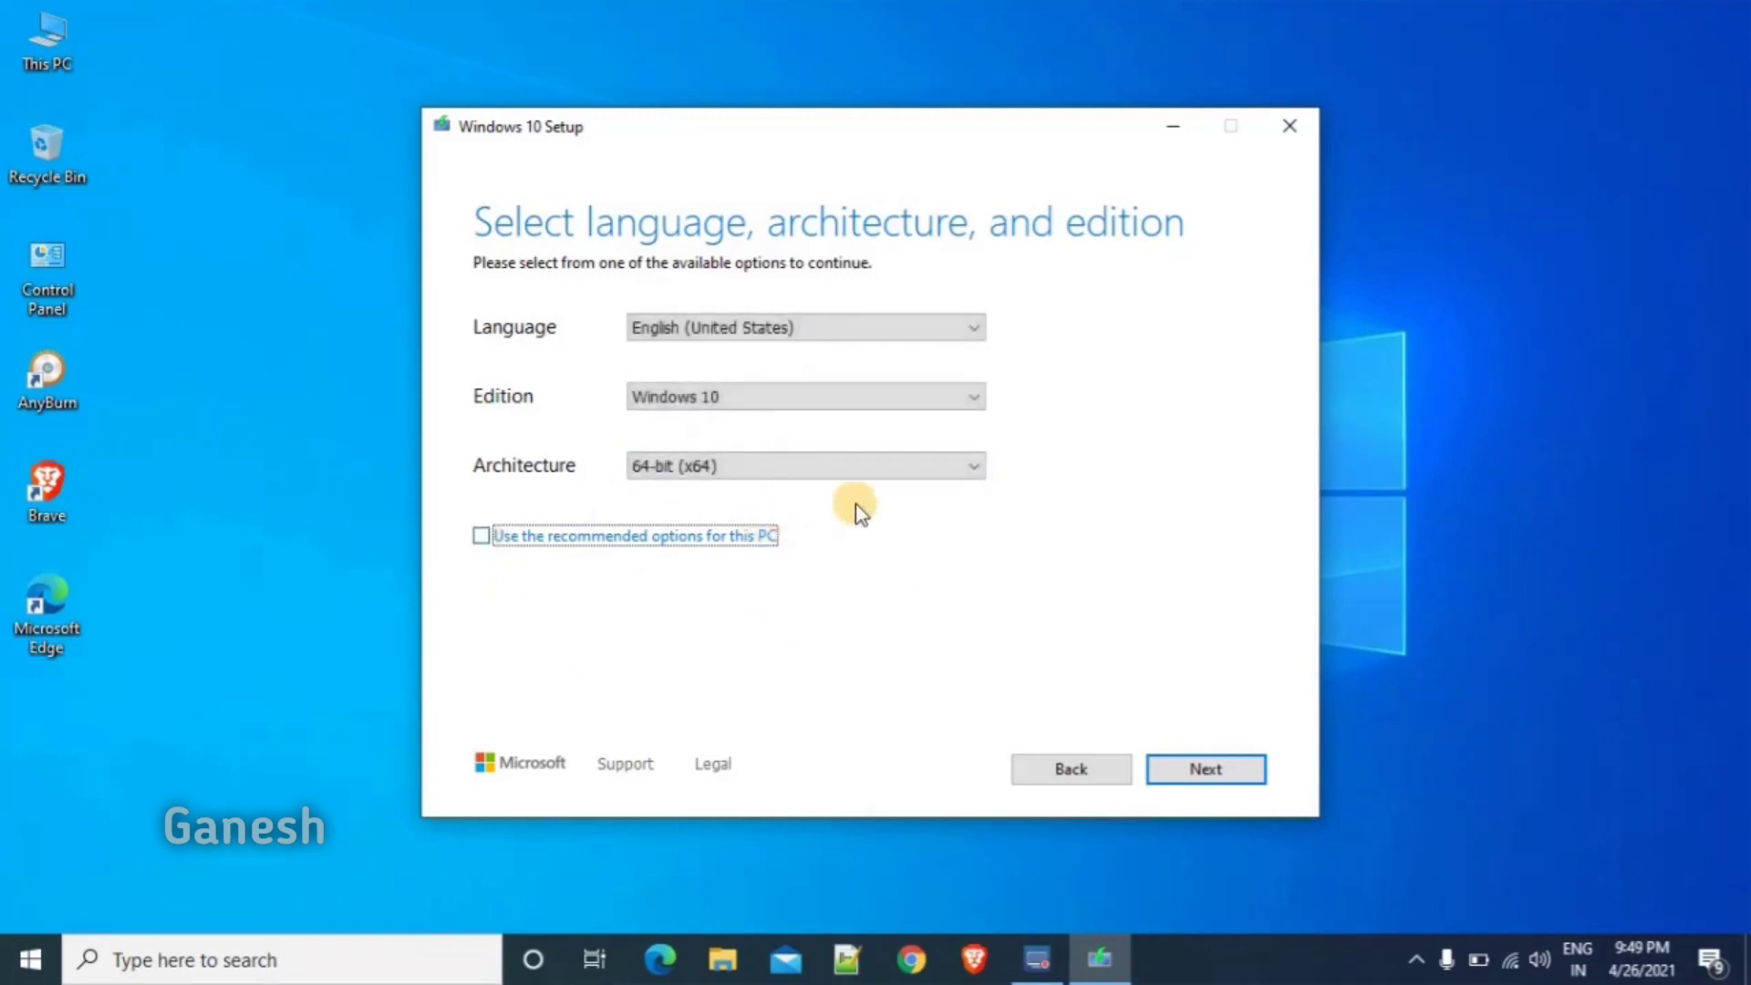
pyautogui.click(899, 472)
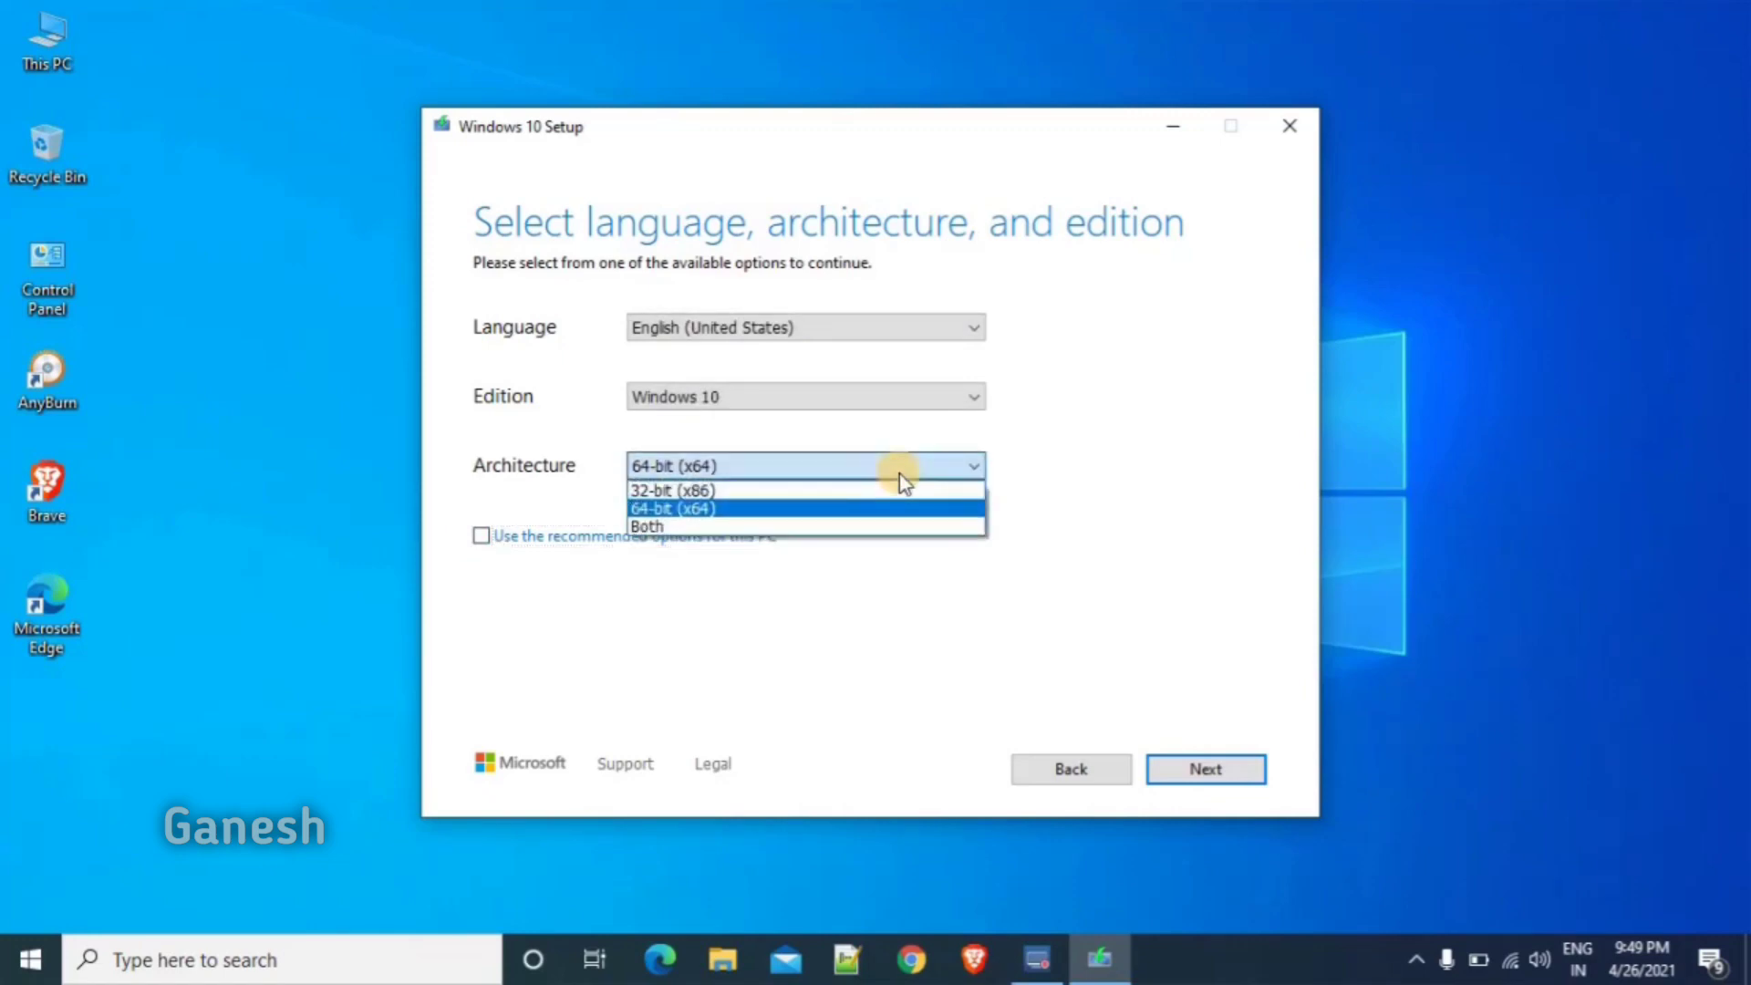
pyautogui.click(899, 472)
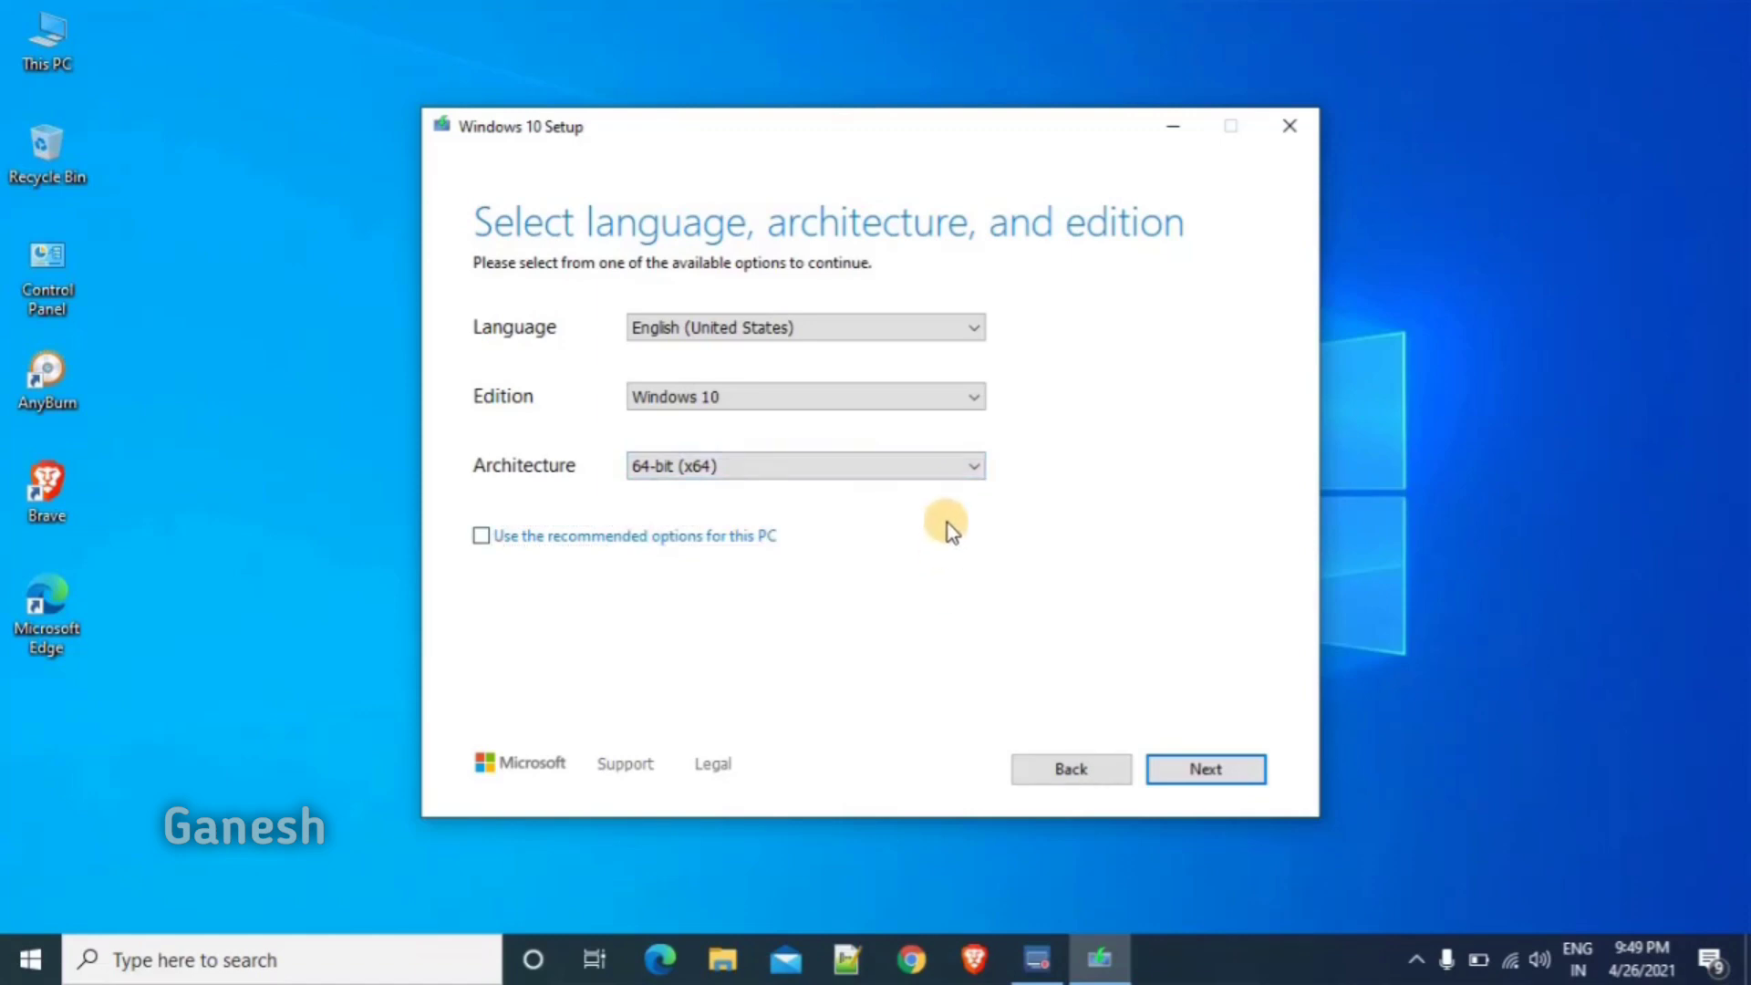
pyautogui.click(958, 469)
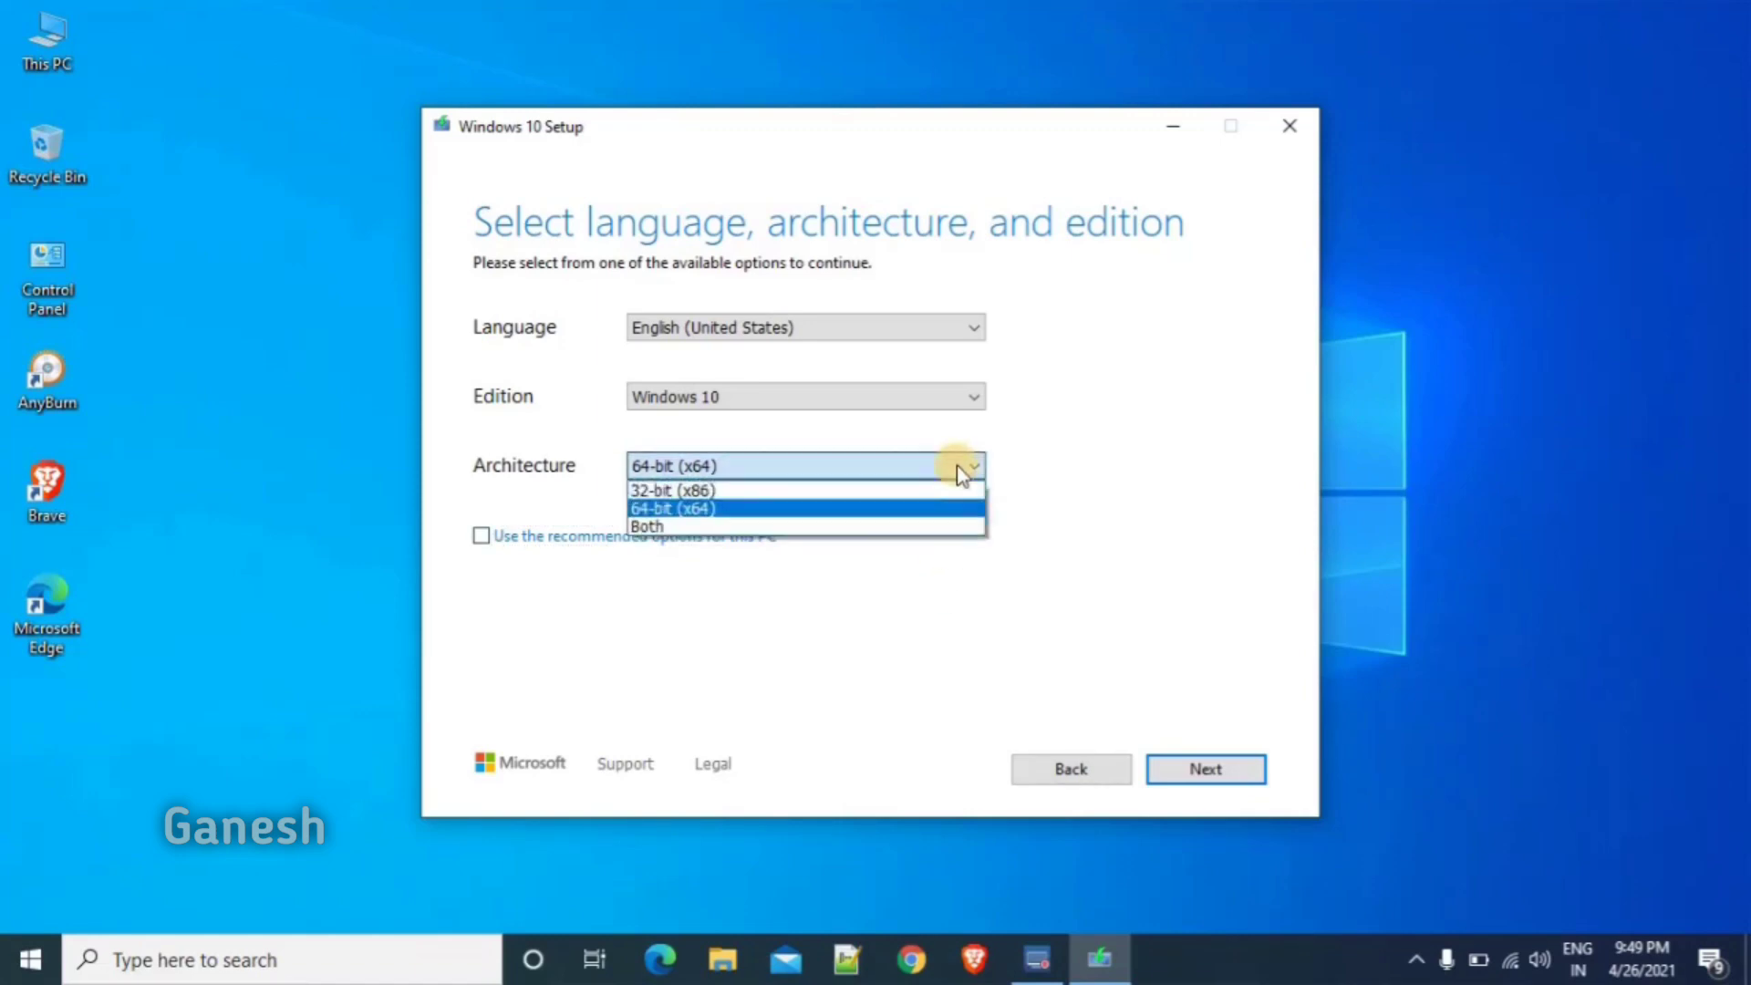
pyautogui.click(929, 508)
pyautogui.click(974, 396)
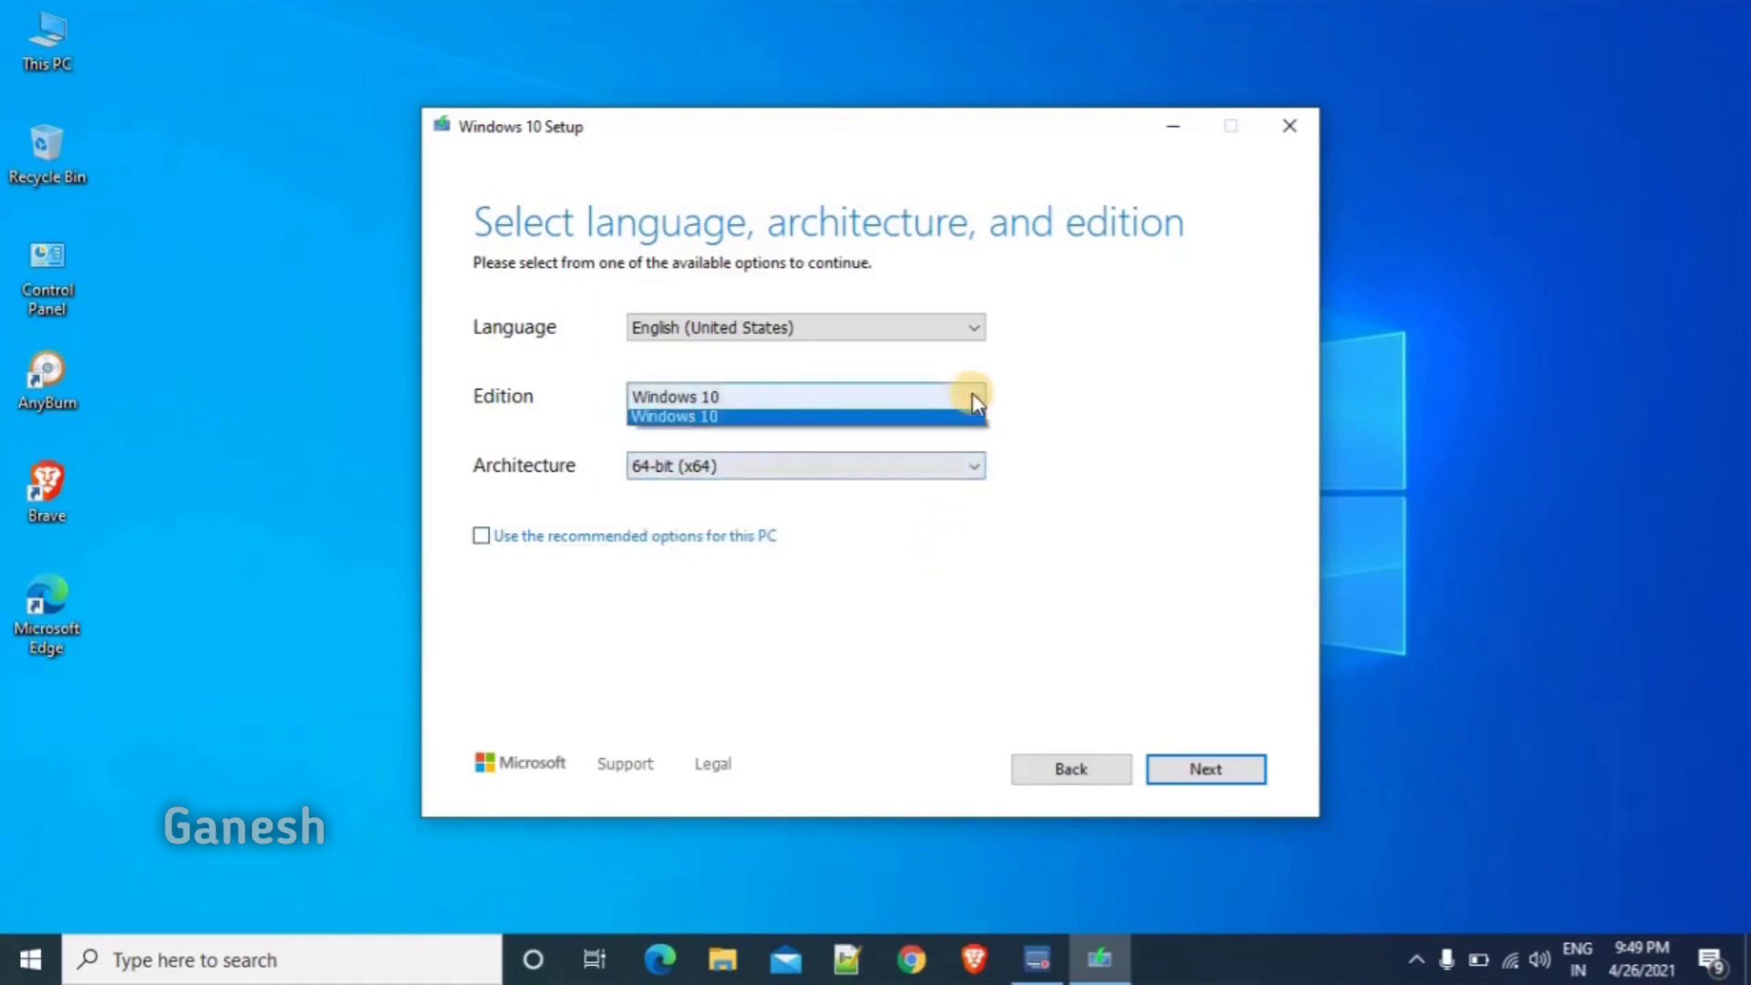
pyautogui.click(973, 396)
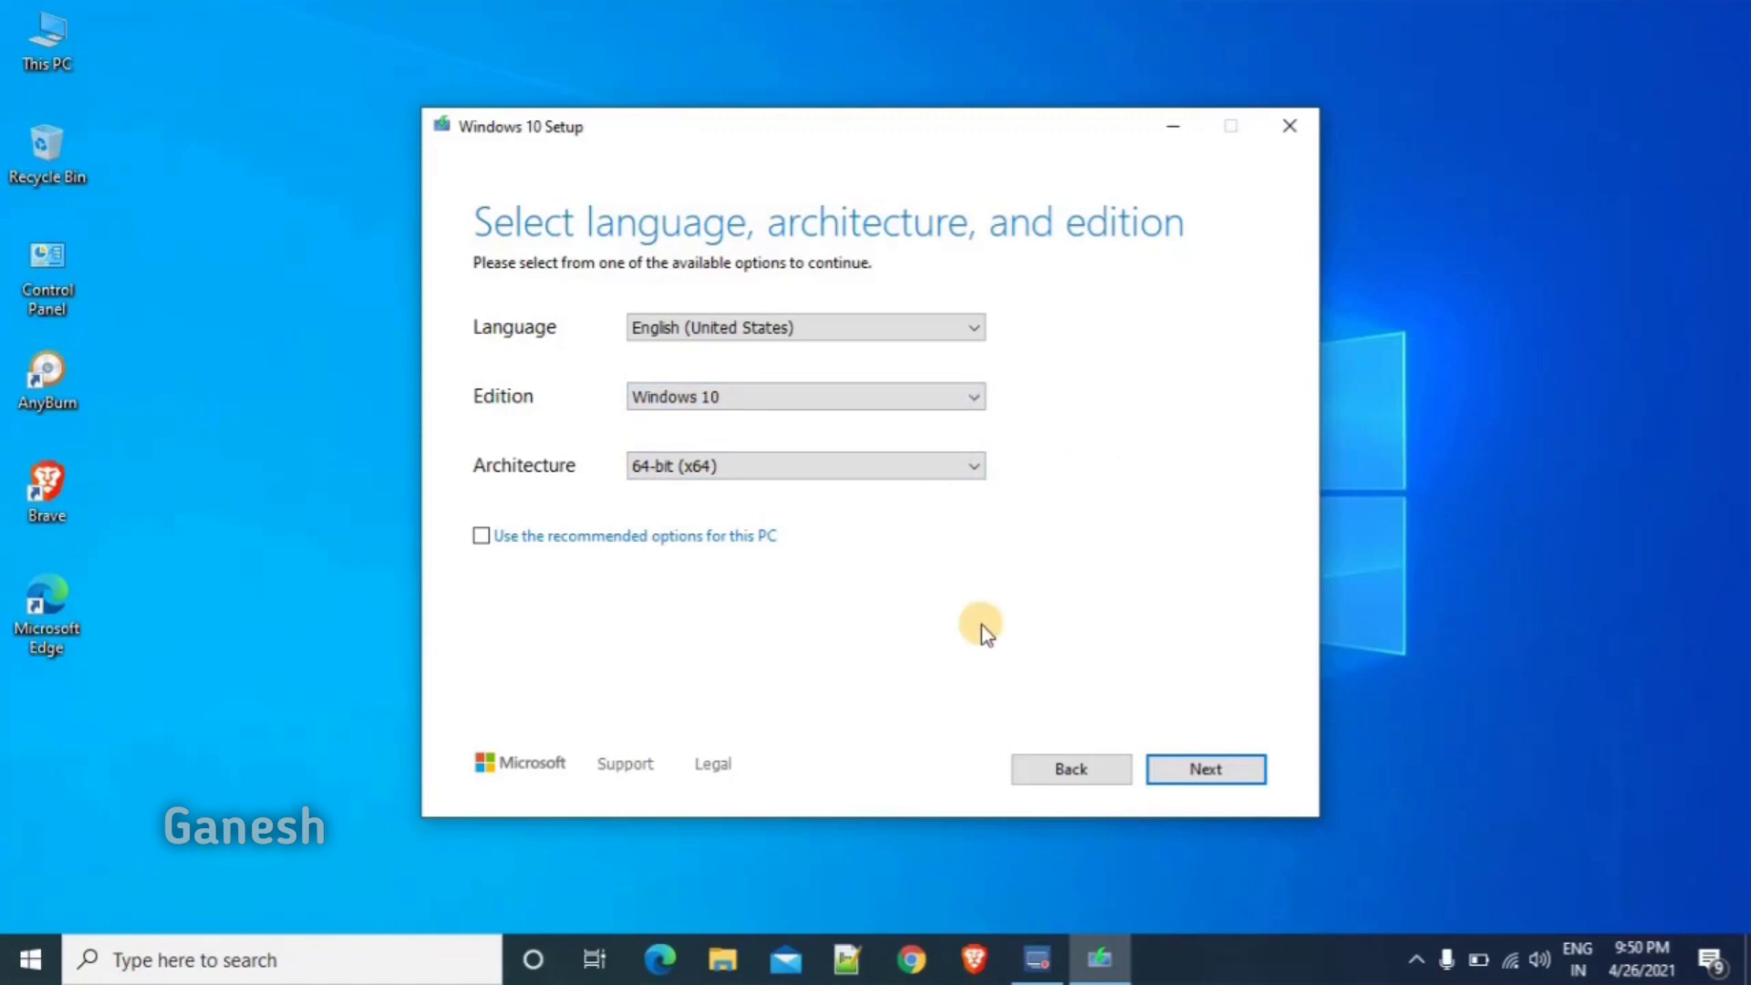
pyautogui.click(1217, 770)
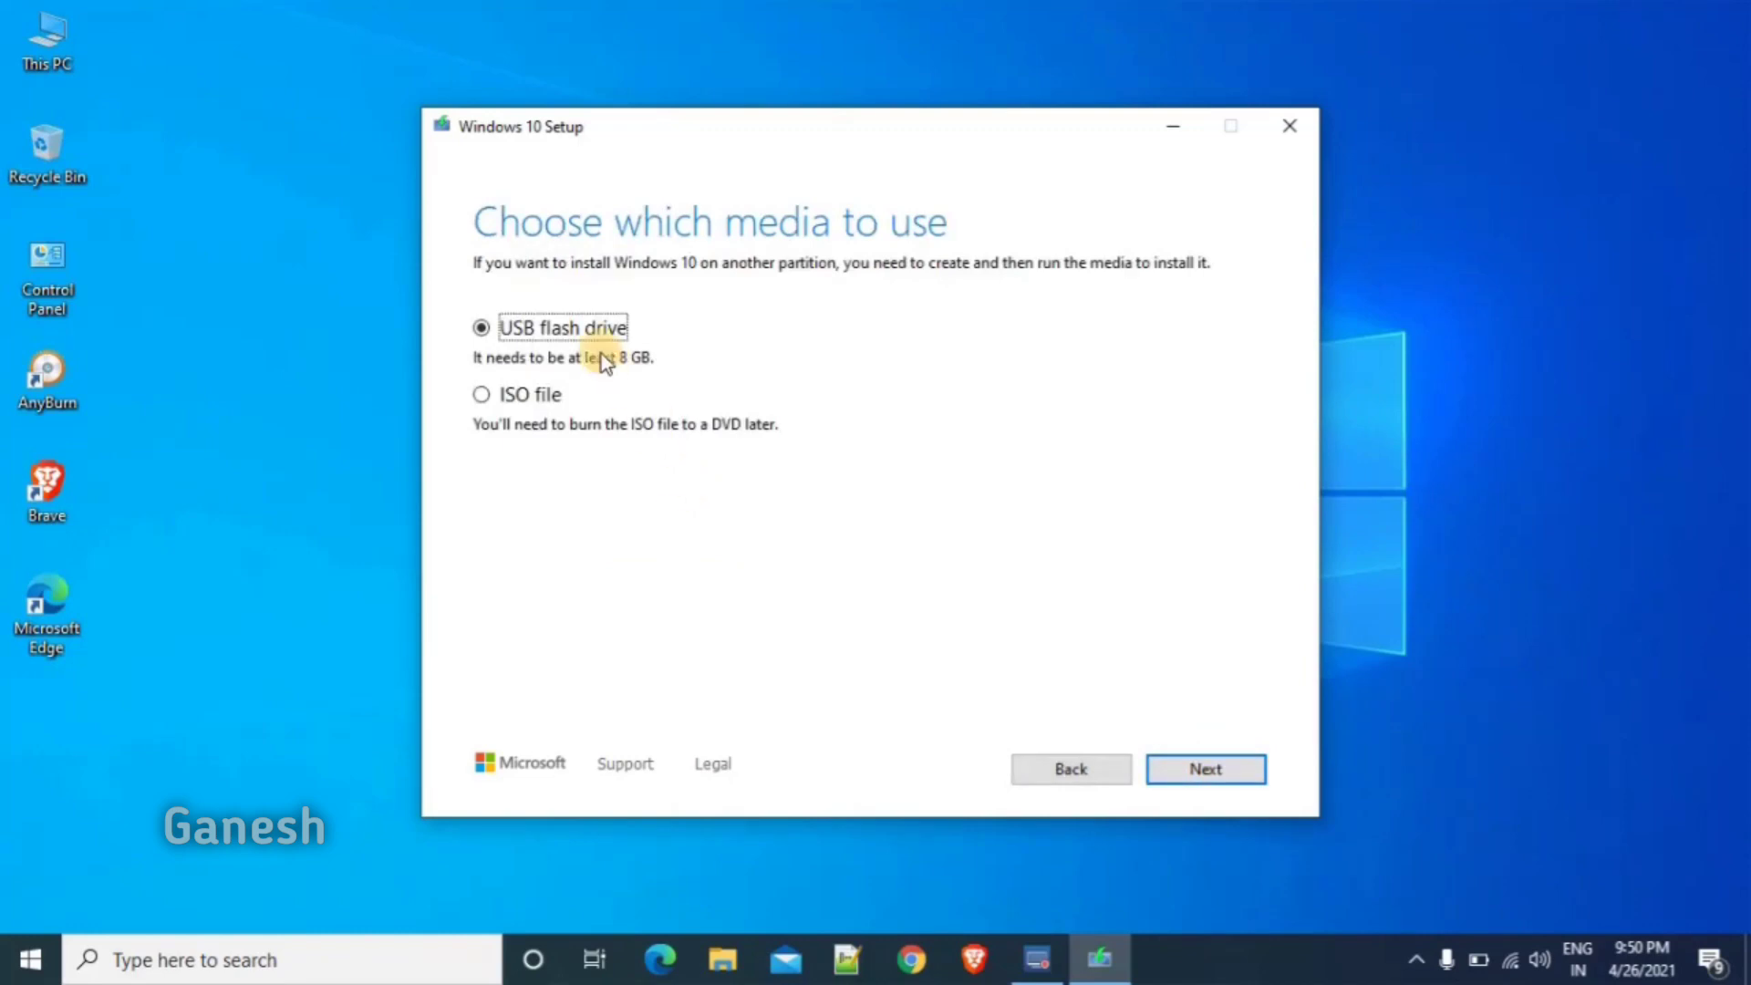
# - Choose an ISO file as the installation media and save it as Windows in the Downloads folder
pyautogui.click(482, 396)
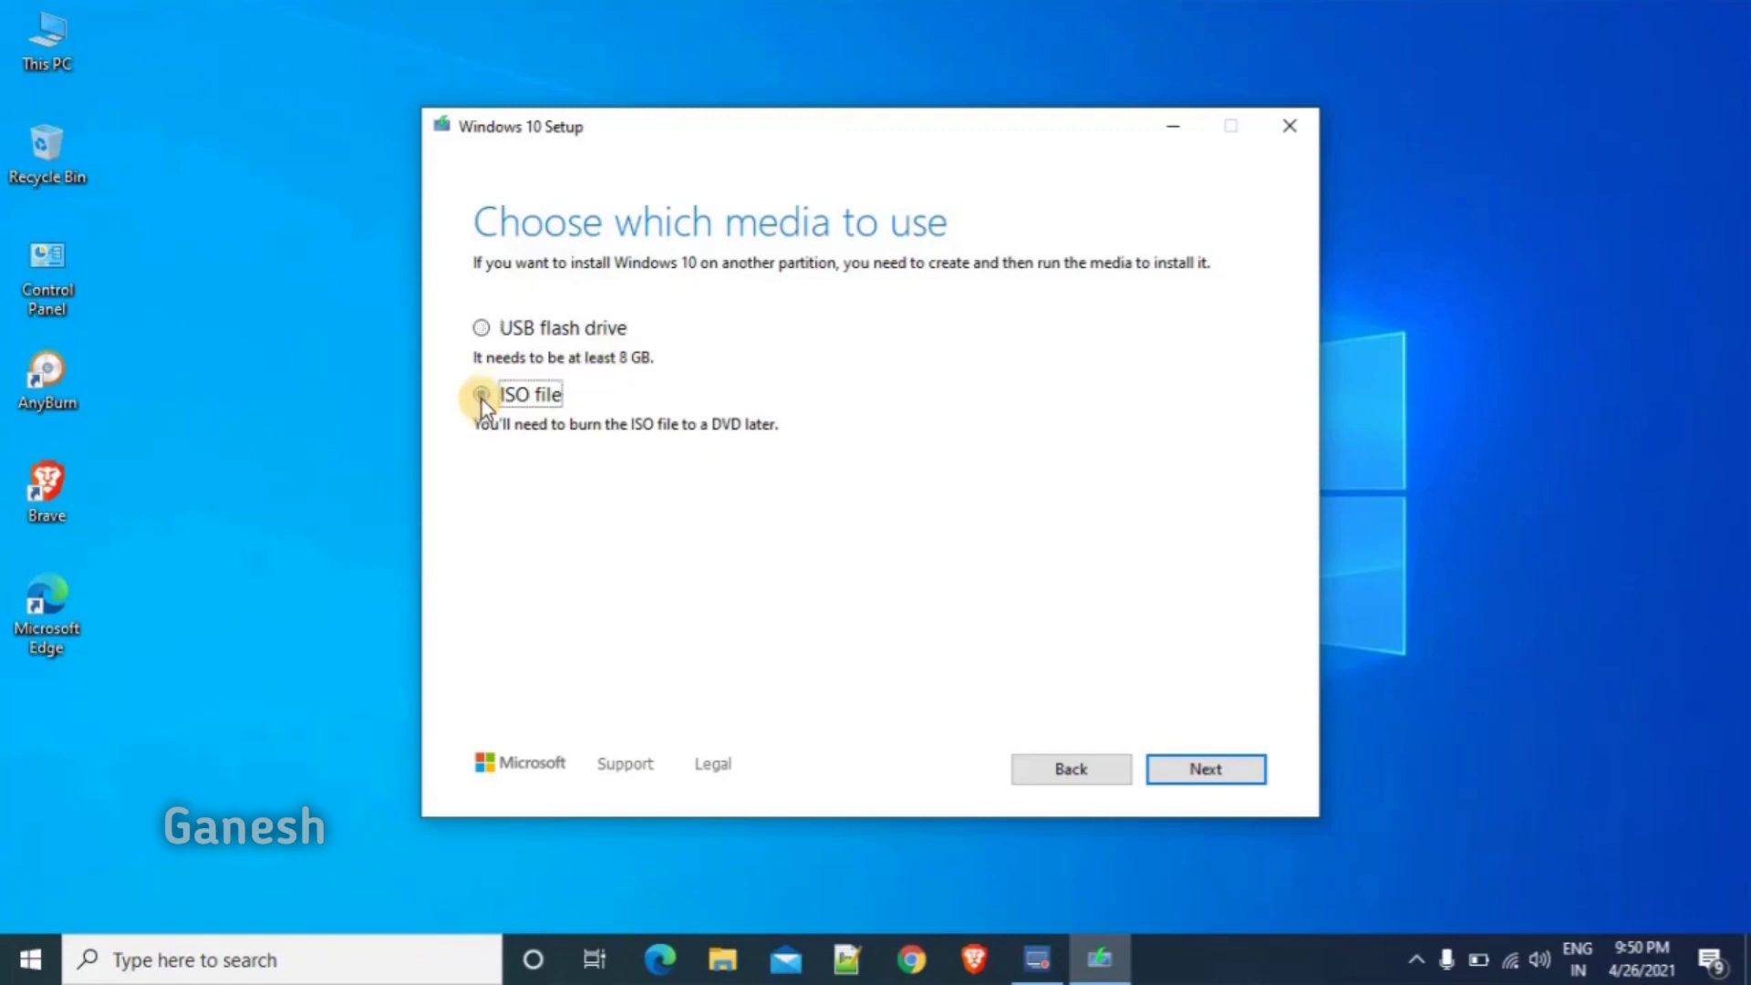
pyautogui.click(1195, 772)
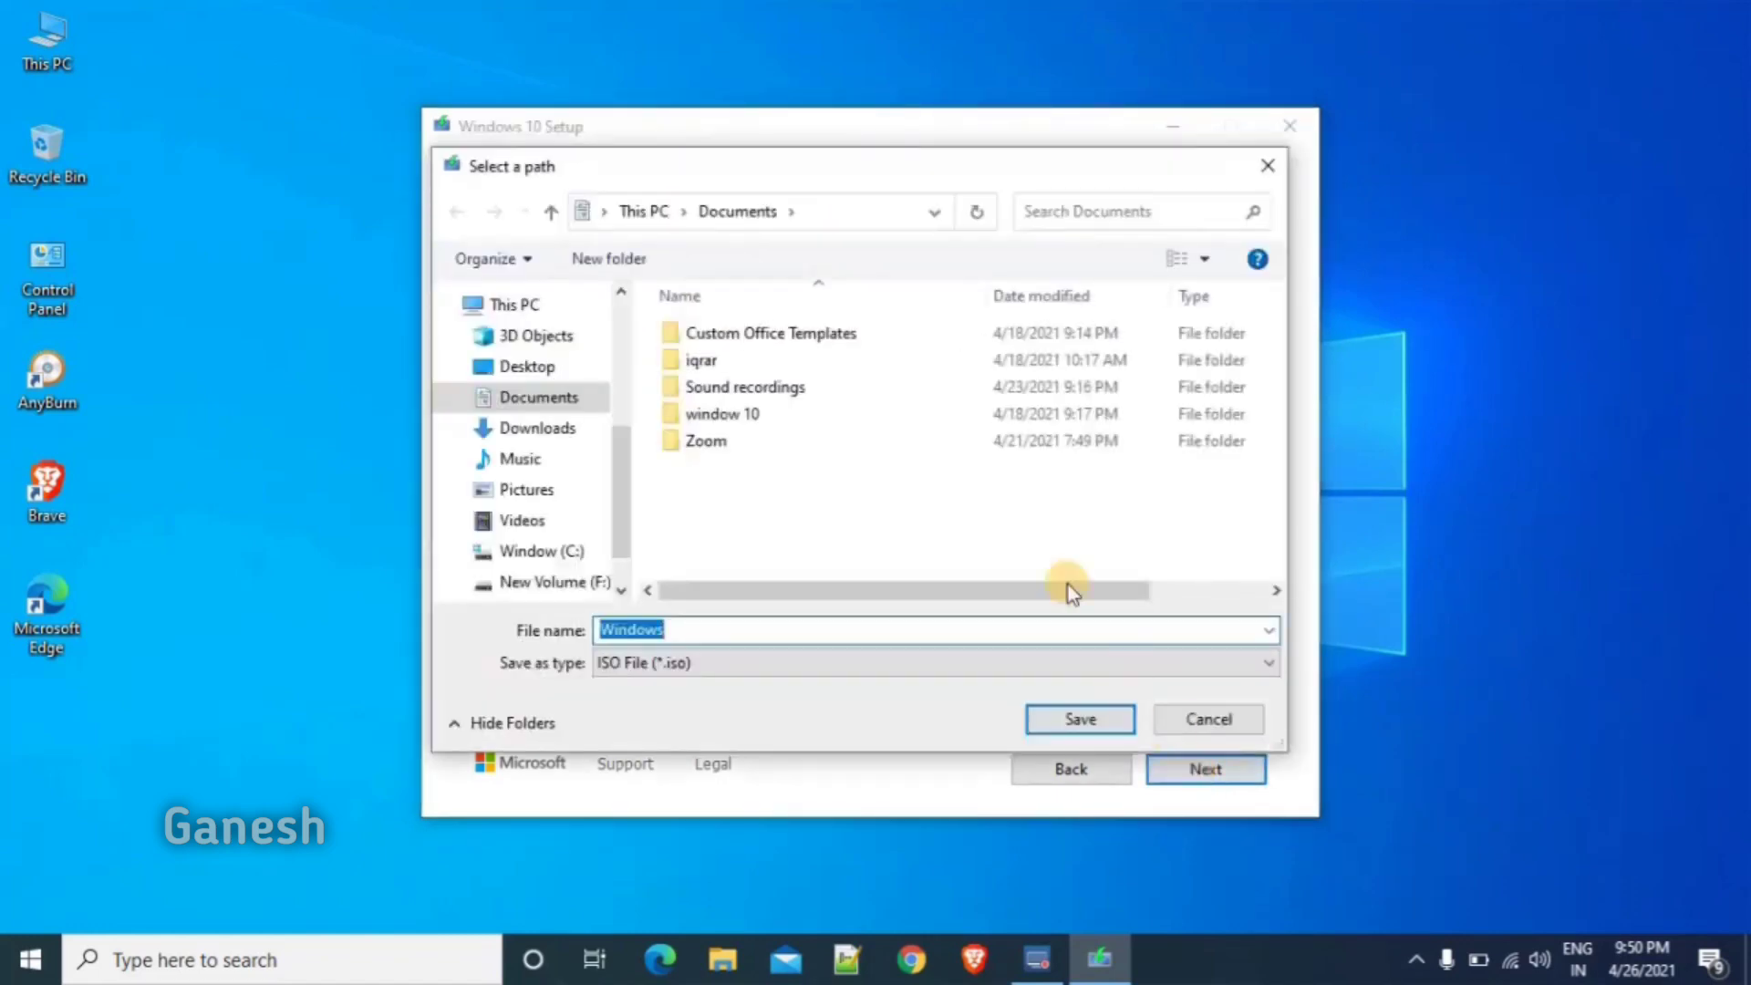
pyautogui.click(734, 634)
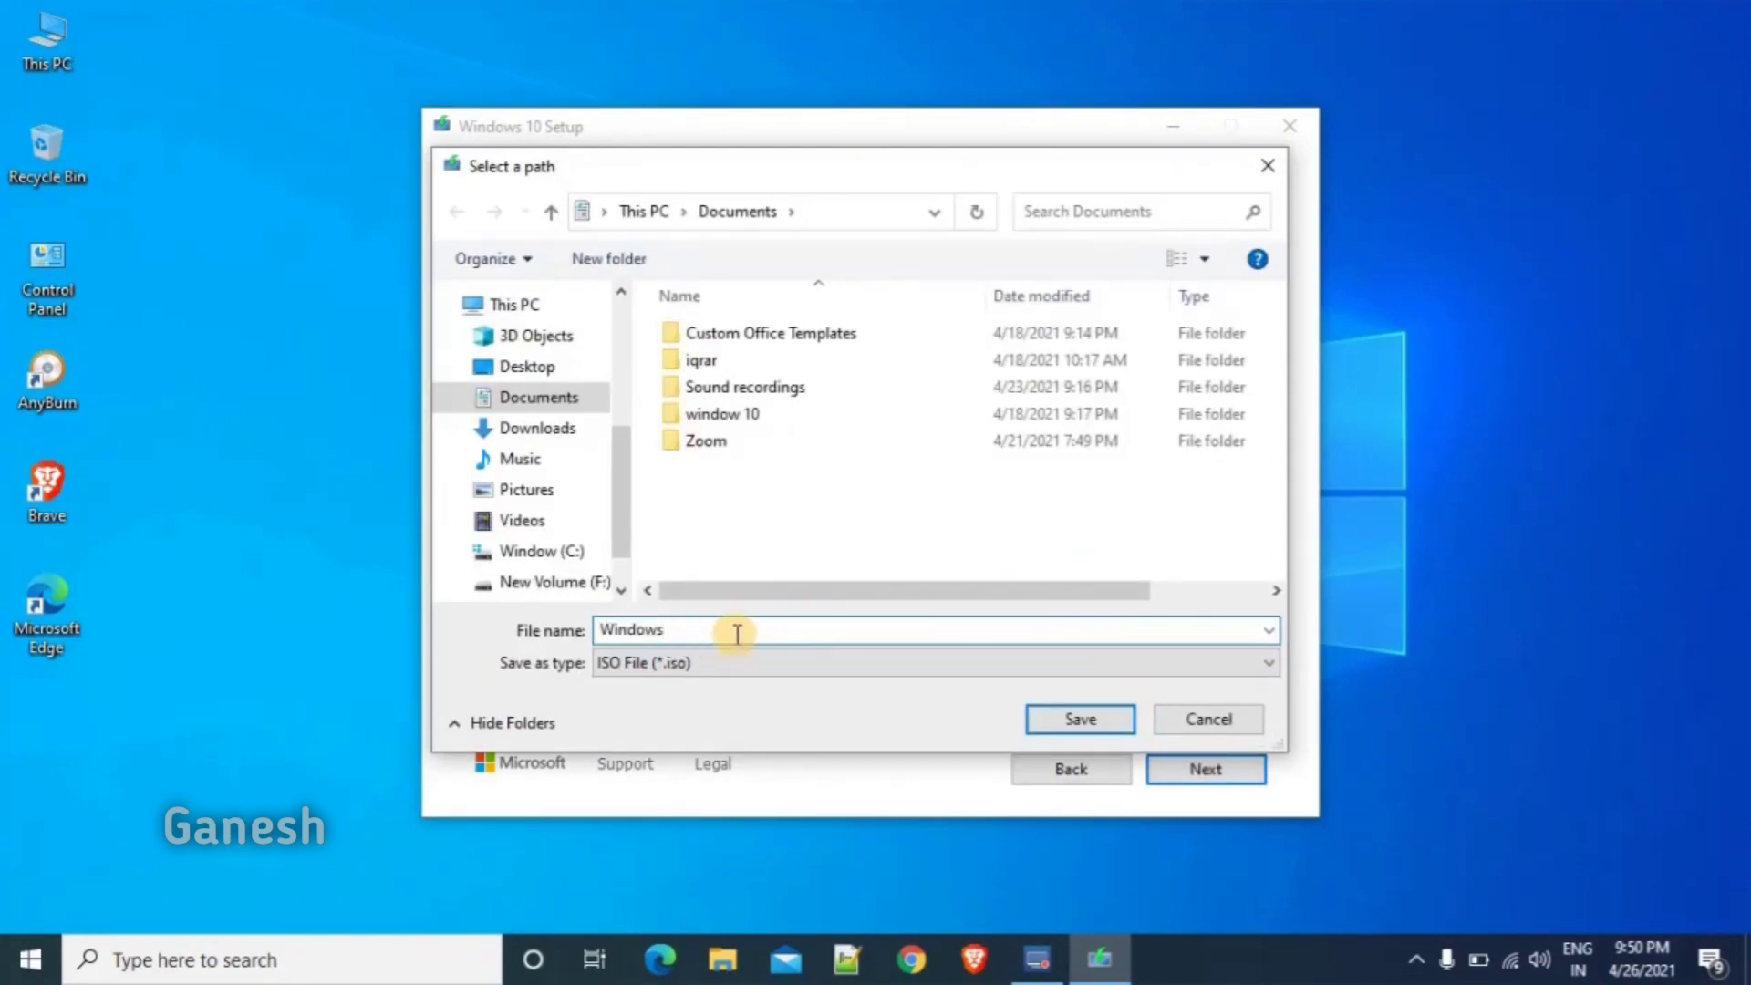
pyautogui.click(565, 433)
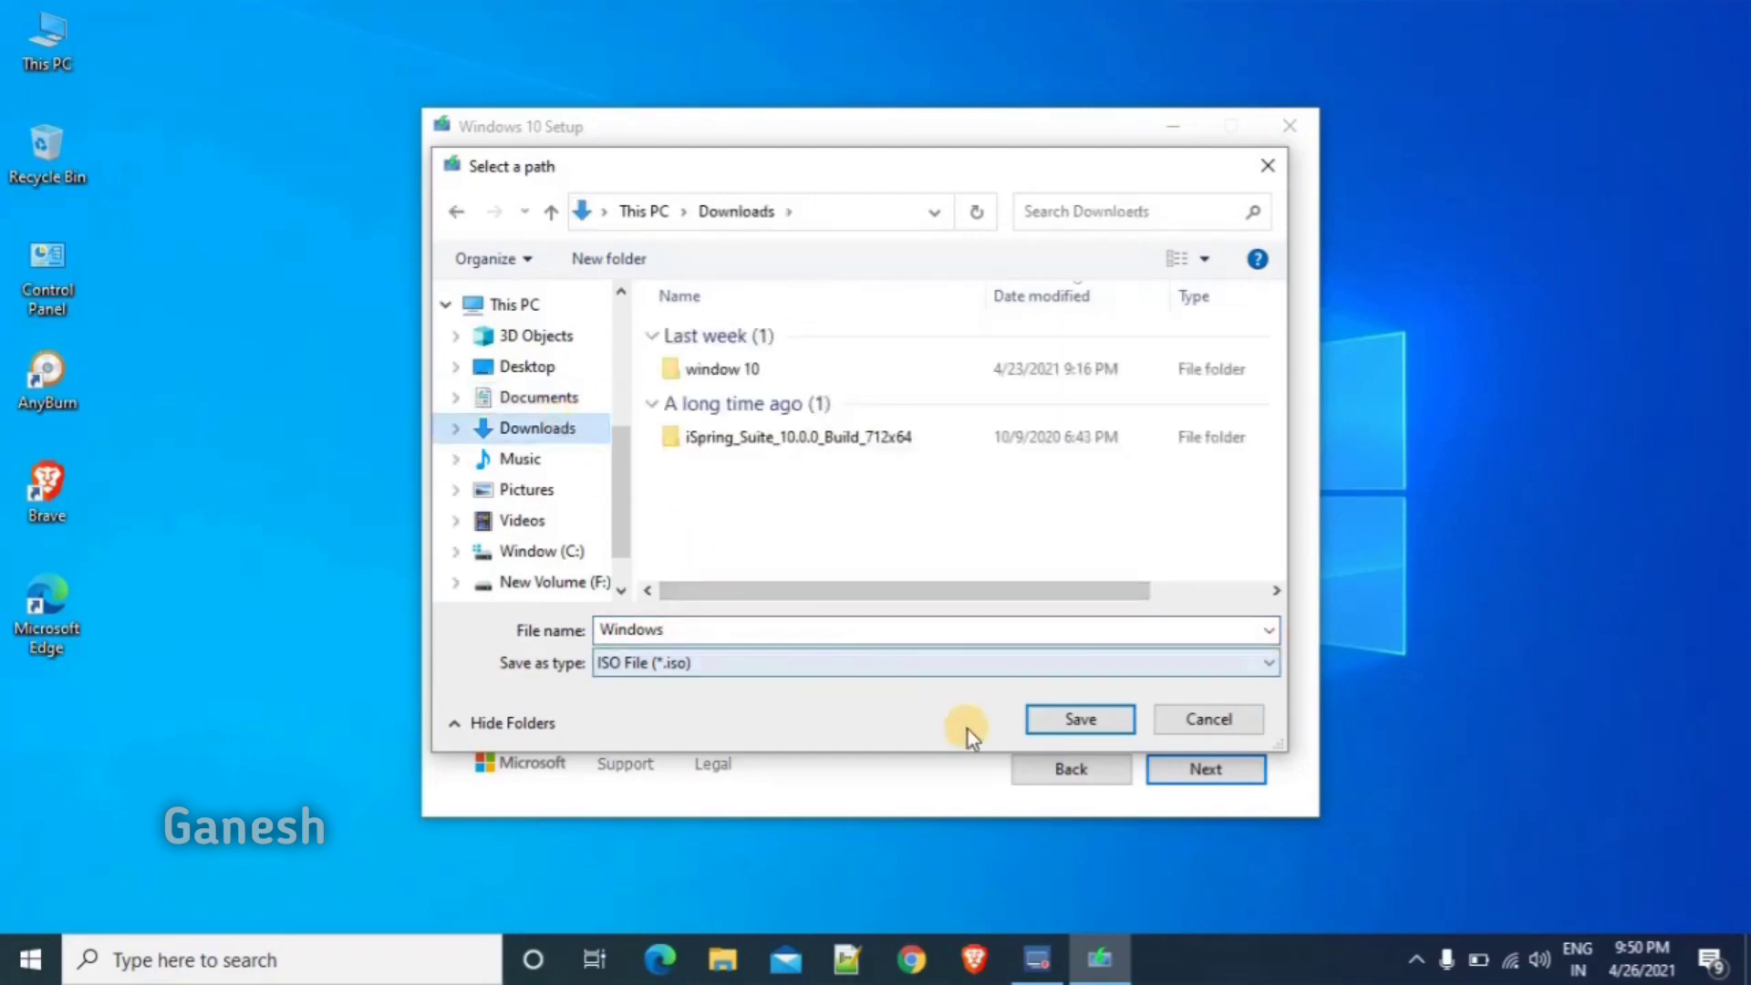
pyautogui.click(1061, 720)
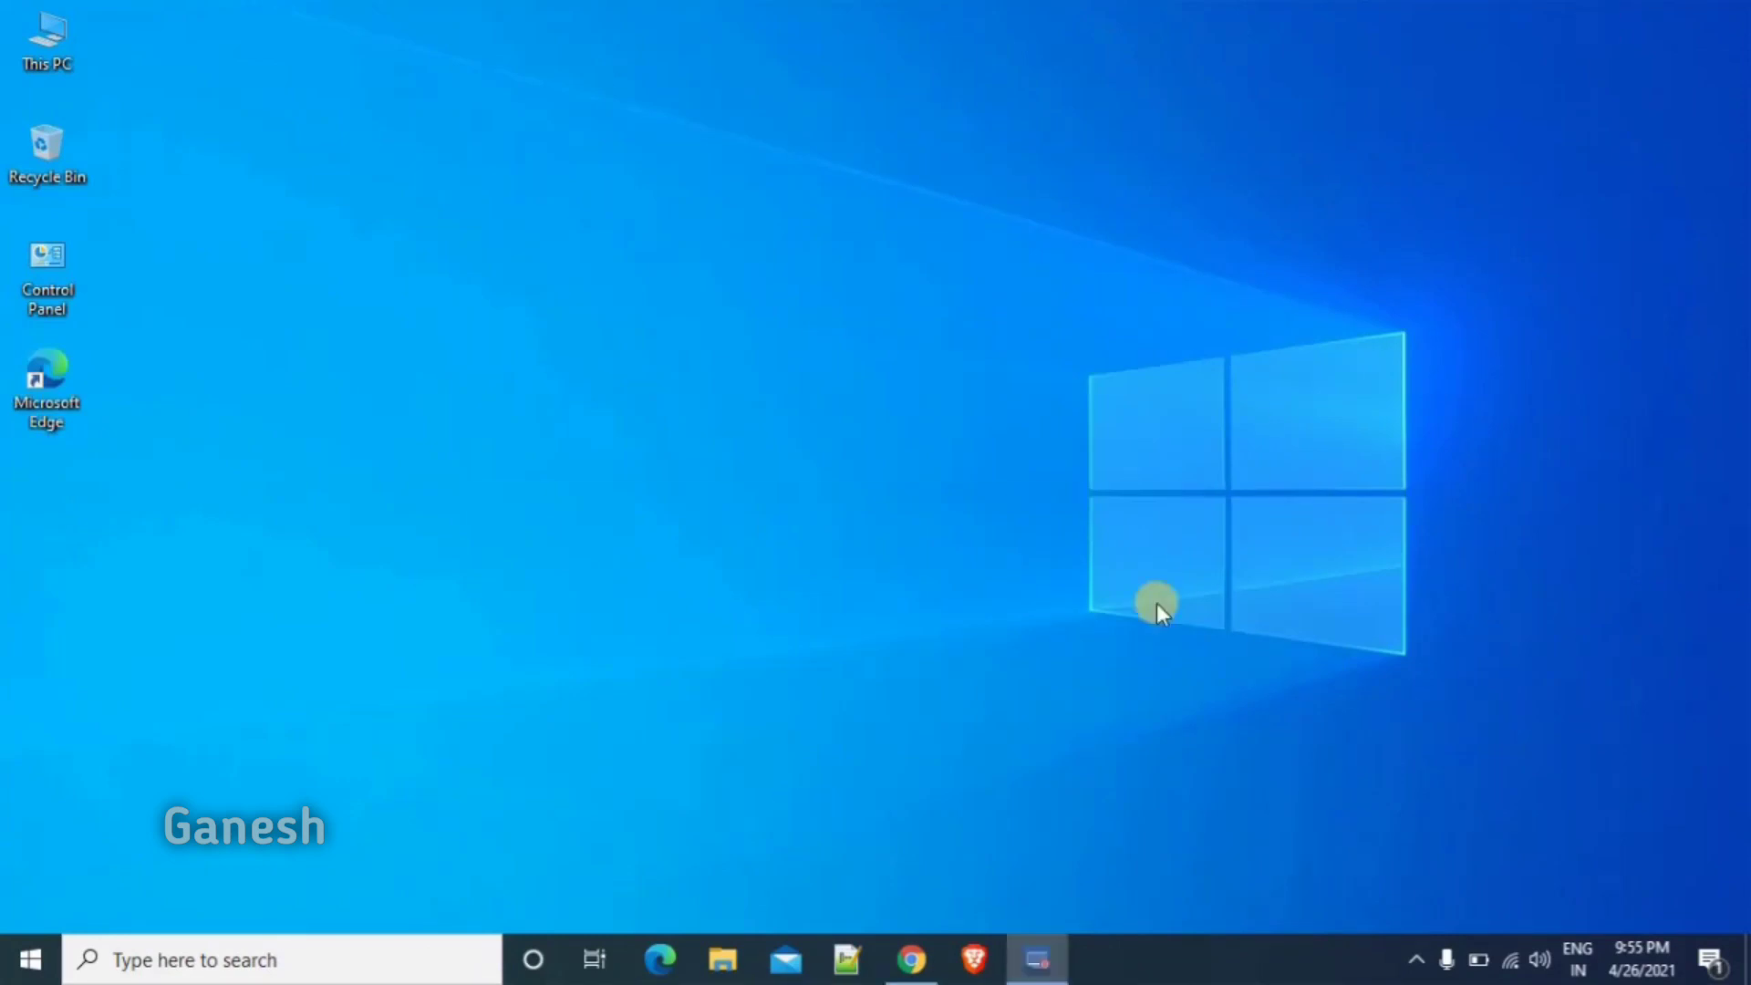
# - Search the web for "rufus" in Chrome and open the official rufus.ie site
pyautogui.click(911, 959)
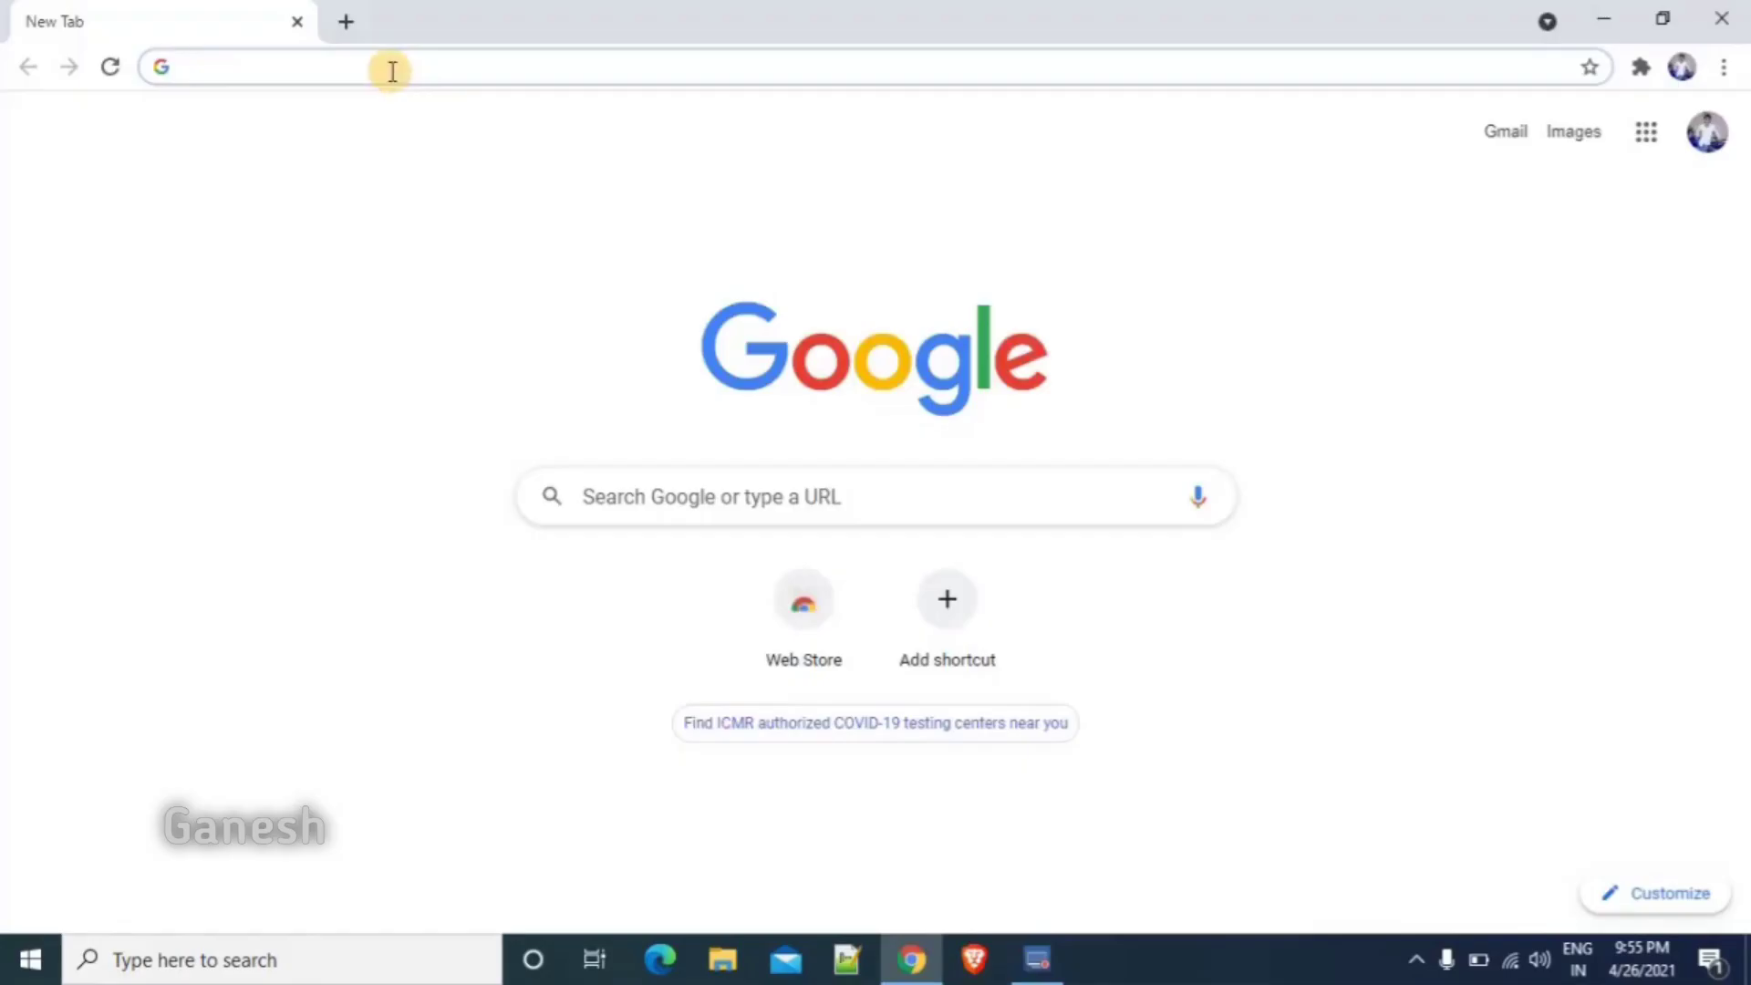
pyautogui.click(392, 71)
pyautogui.write('rufus')
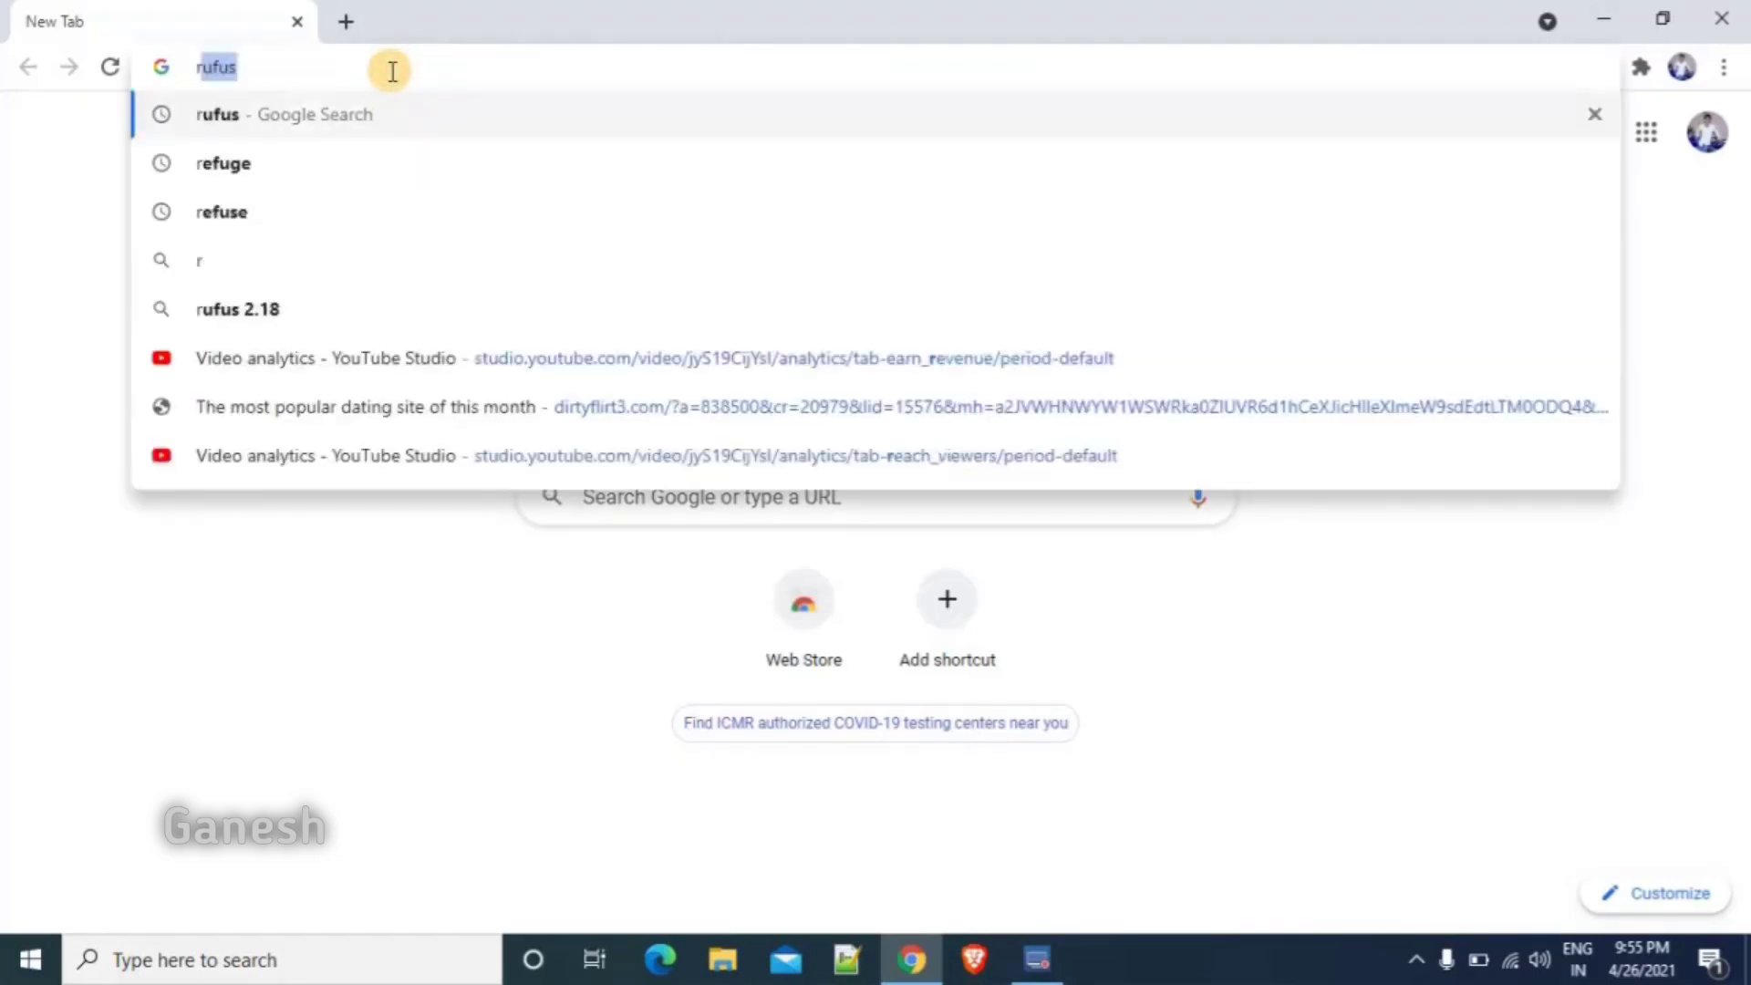
pyautogui.press('Return')
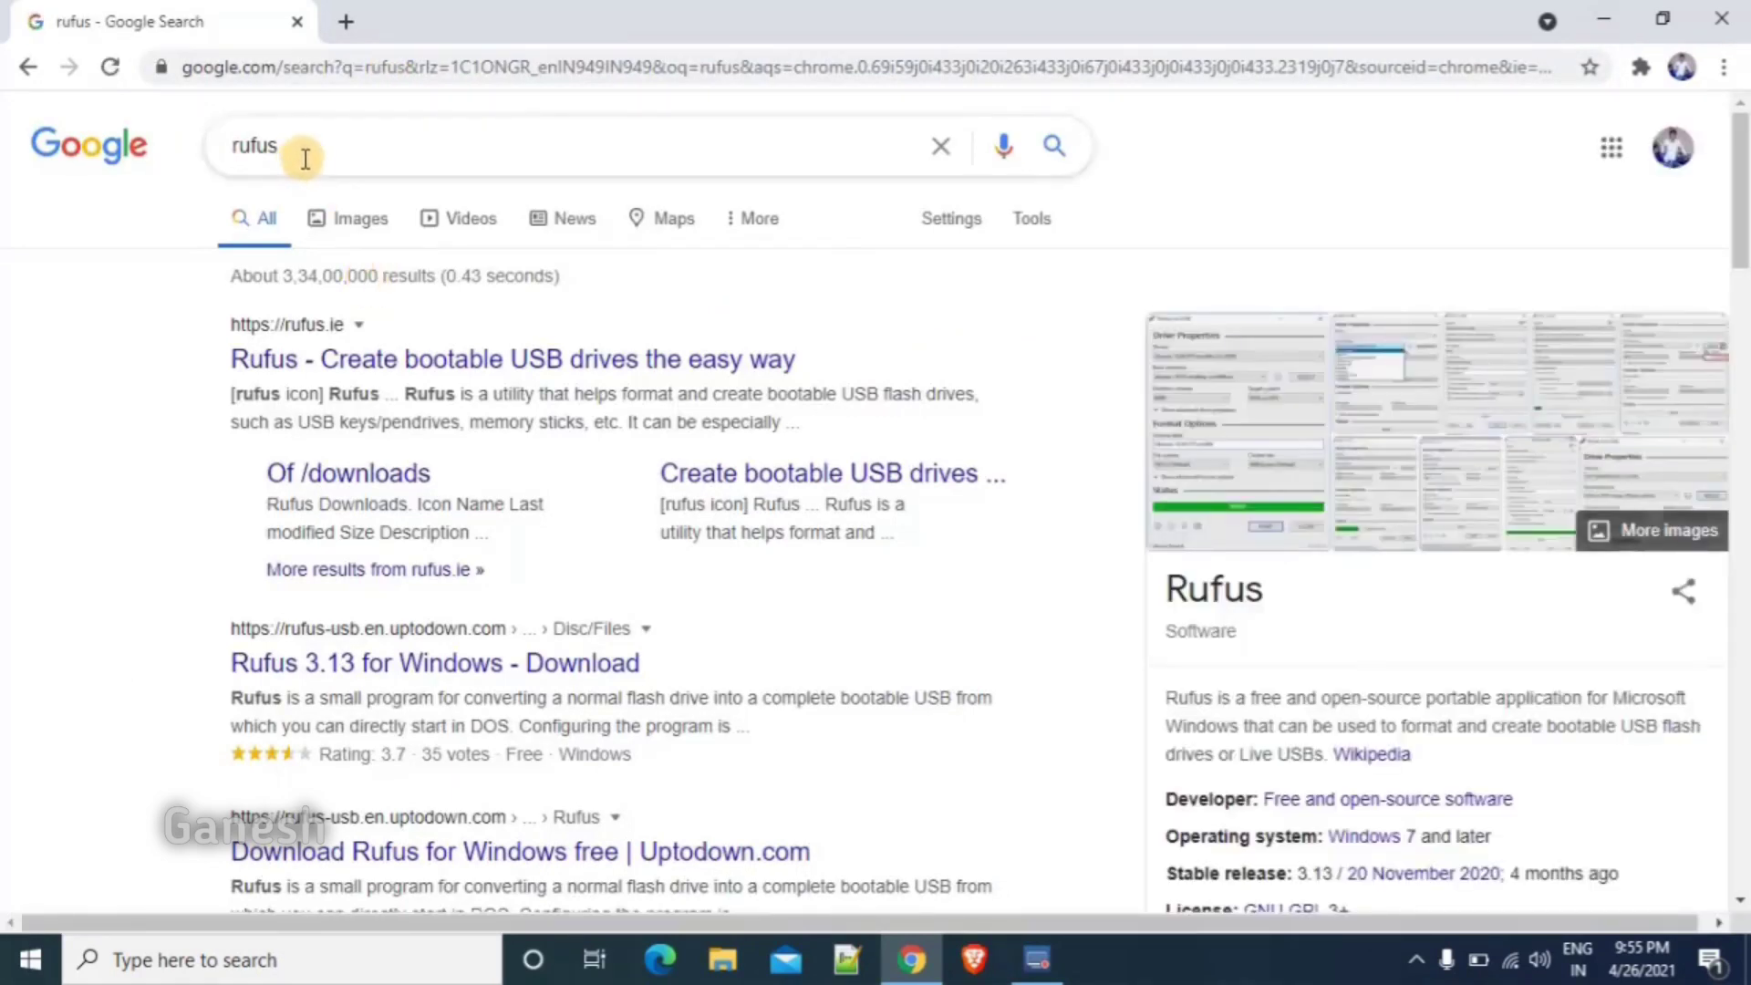
pyautogui.click(254, 363)
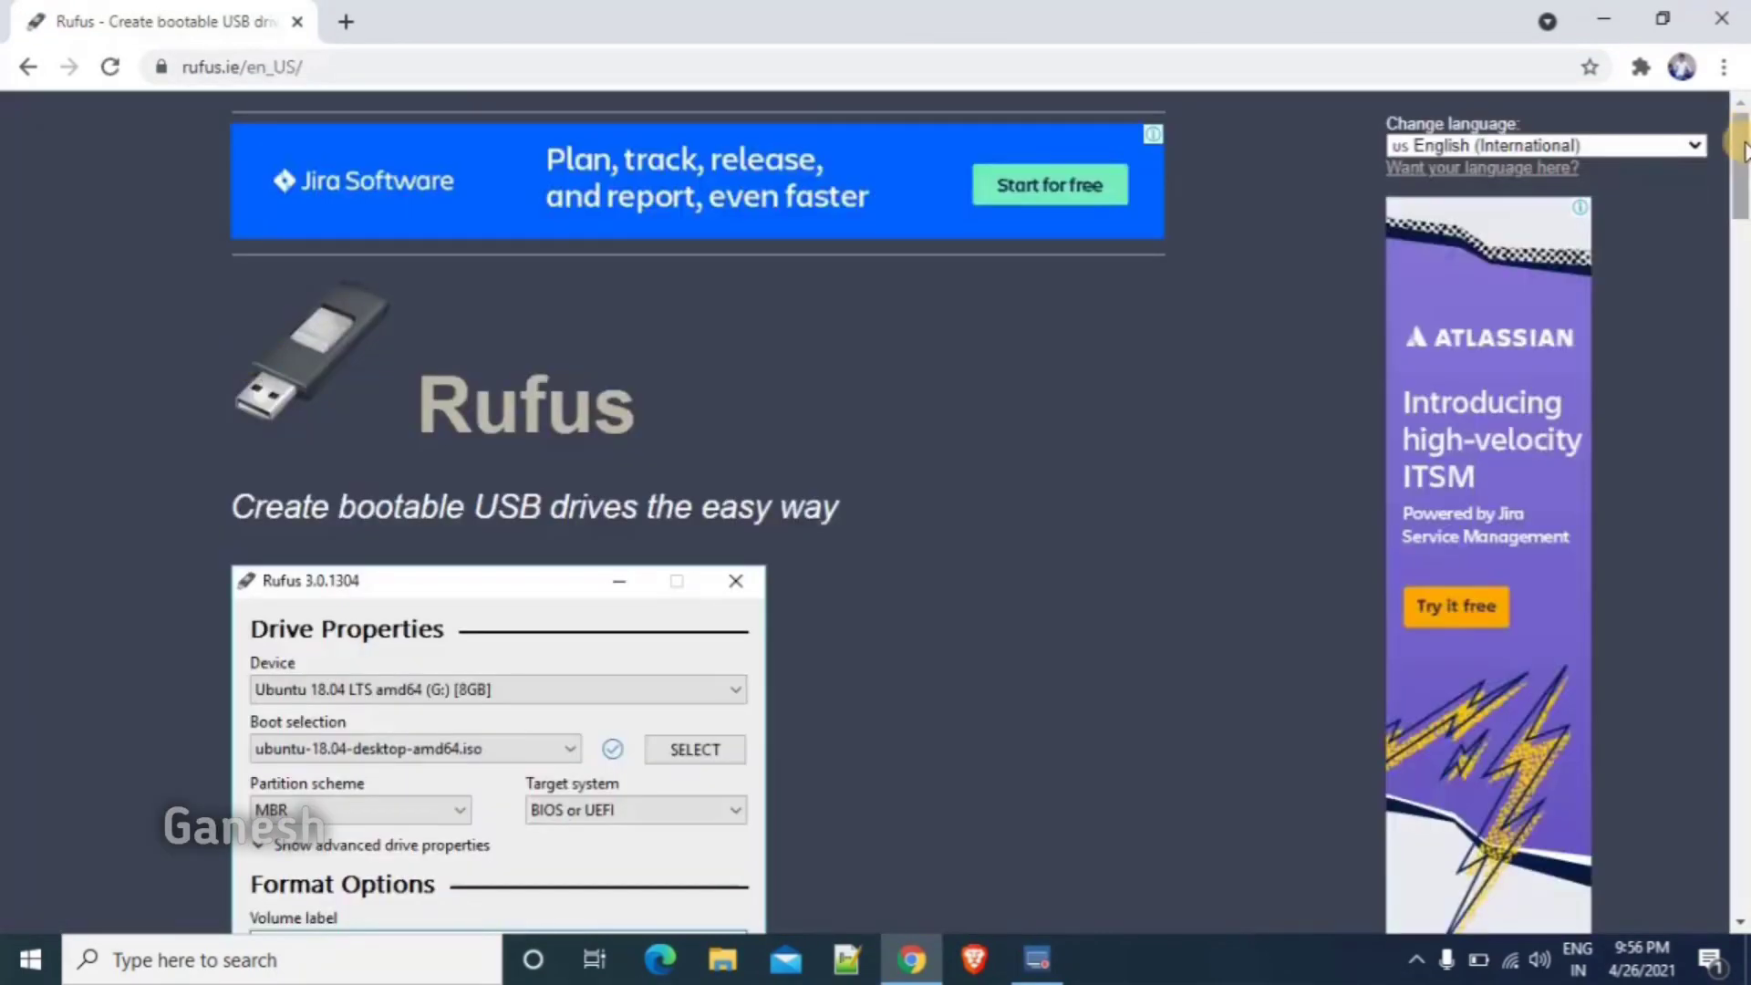
# - Download Rufus 3.13 from the Download section of the site
pyautogui.moveTo(1742, 151); pyautogui.dragTo(1742, 273)
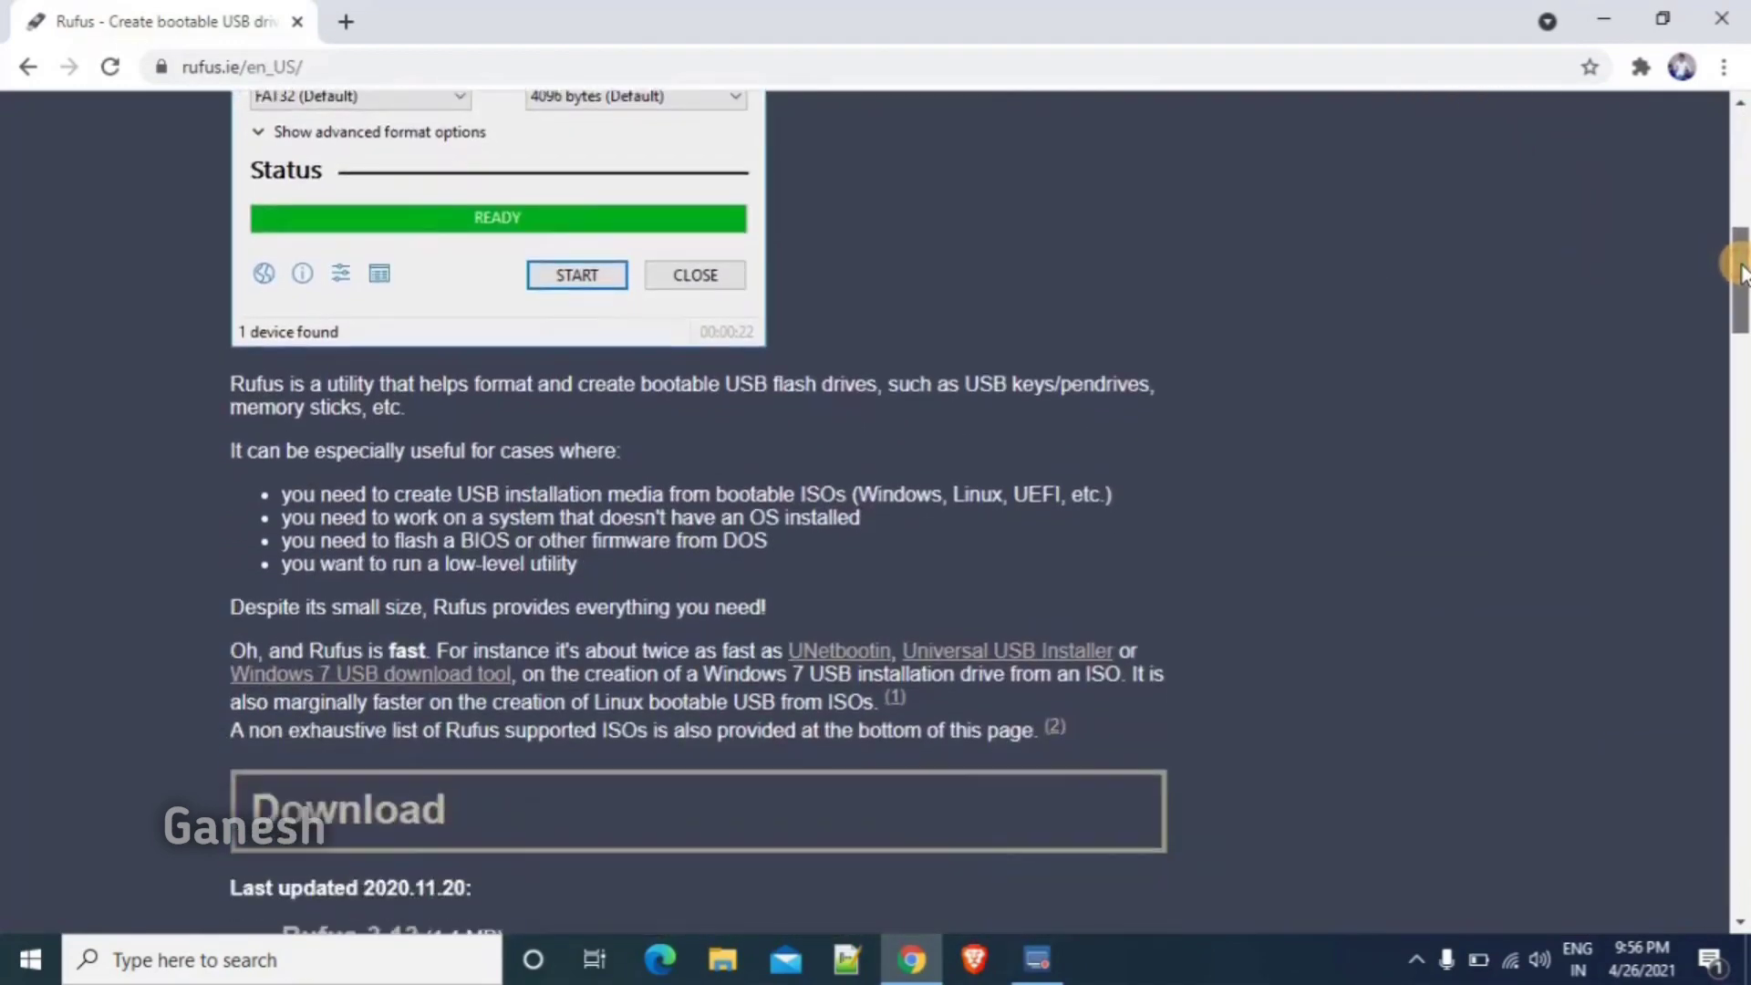
pyautogui.scroll(-4, 1291, 357)
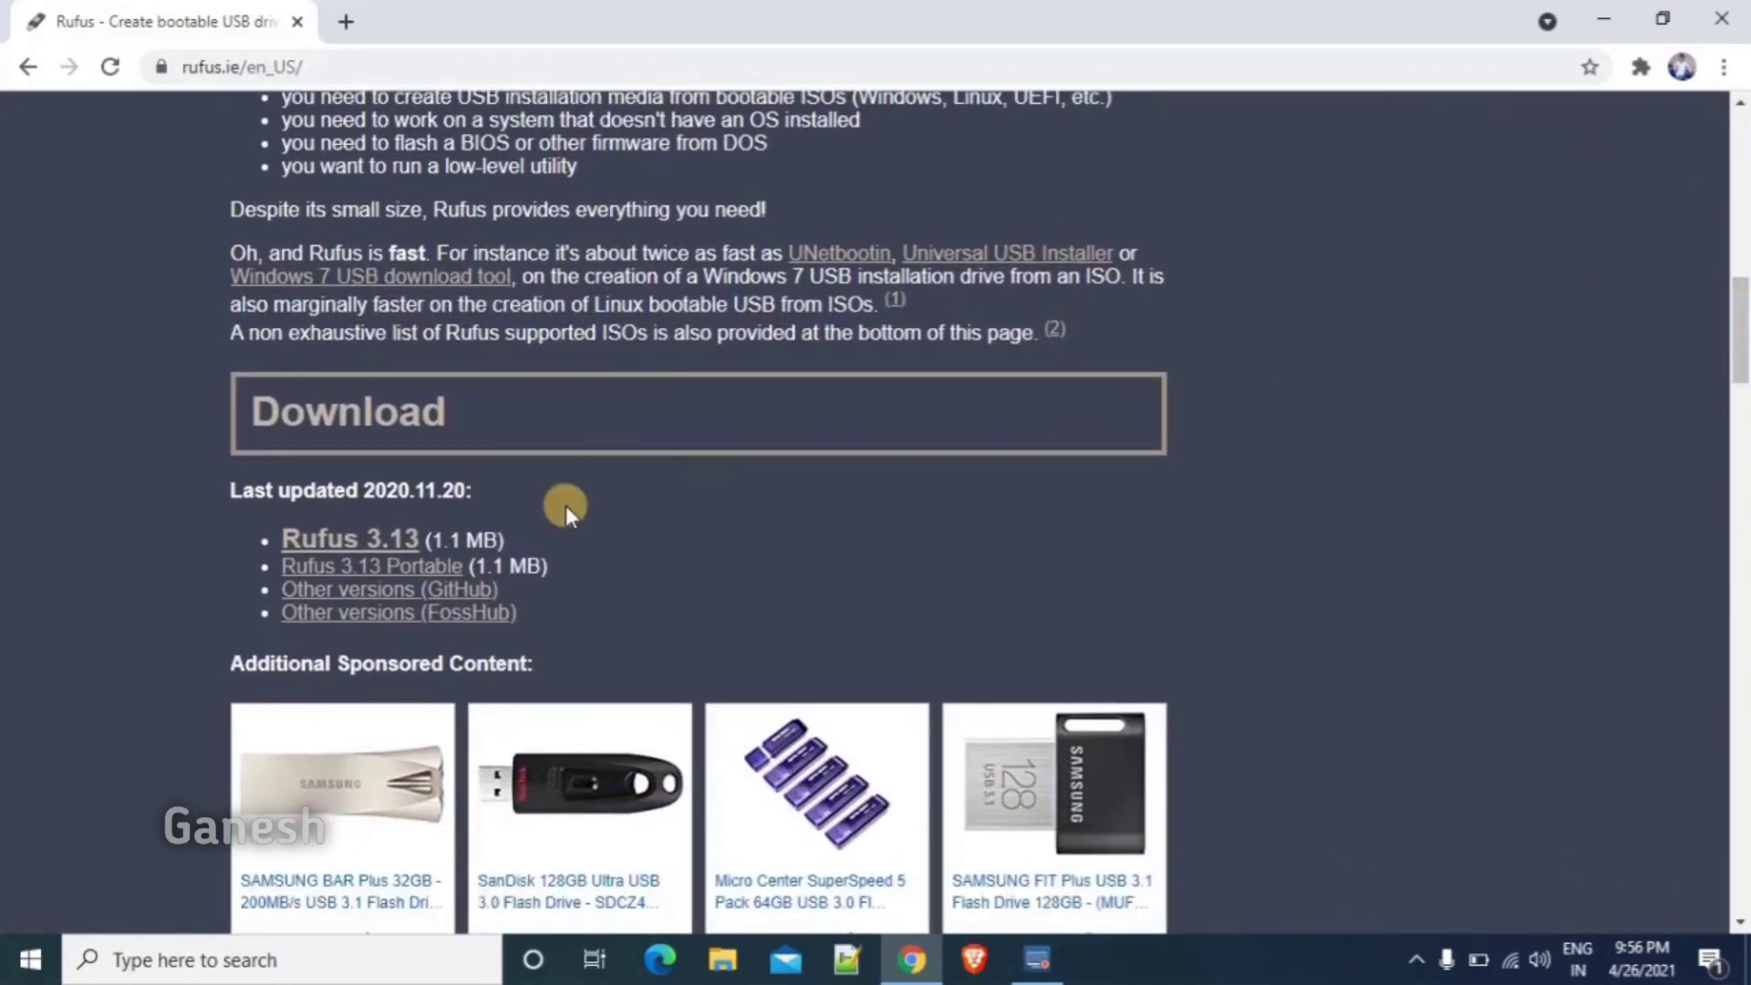
pyautogui.click(340, 546)
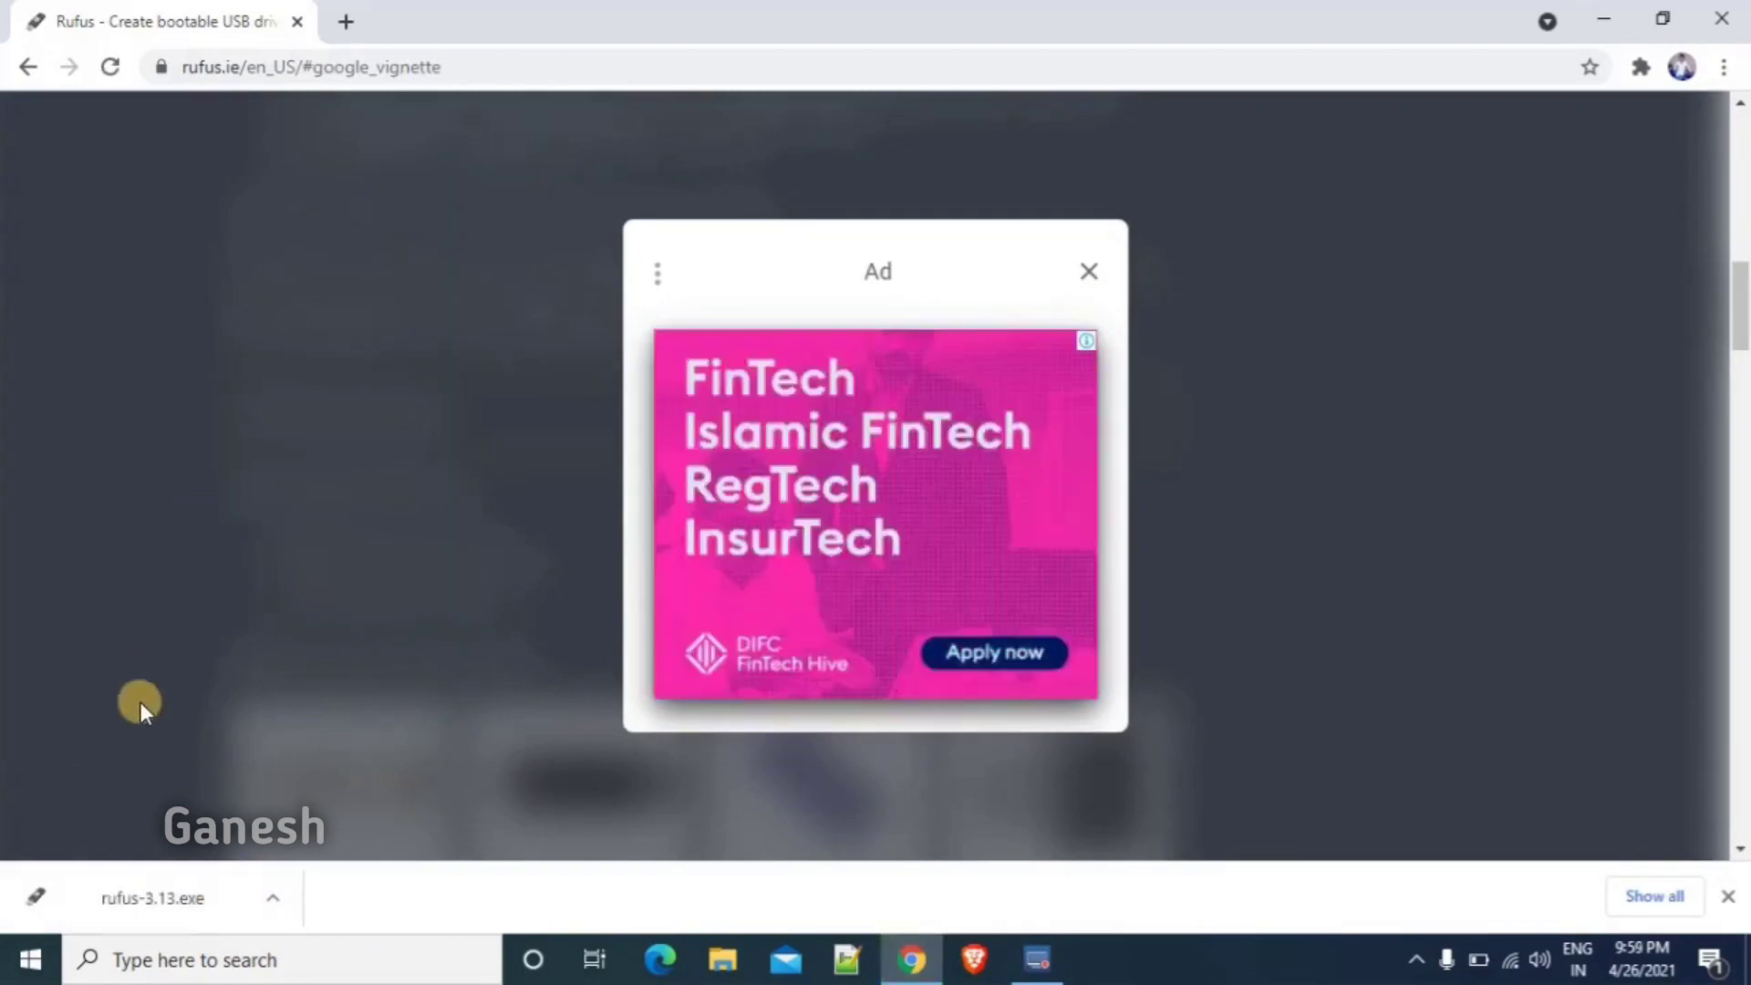
# - Launch the downloaded rufus-3.13.exe, allow it to check for updates online, and close the browser
pyautogui.click(159, 898)
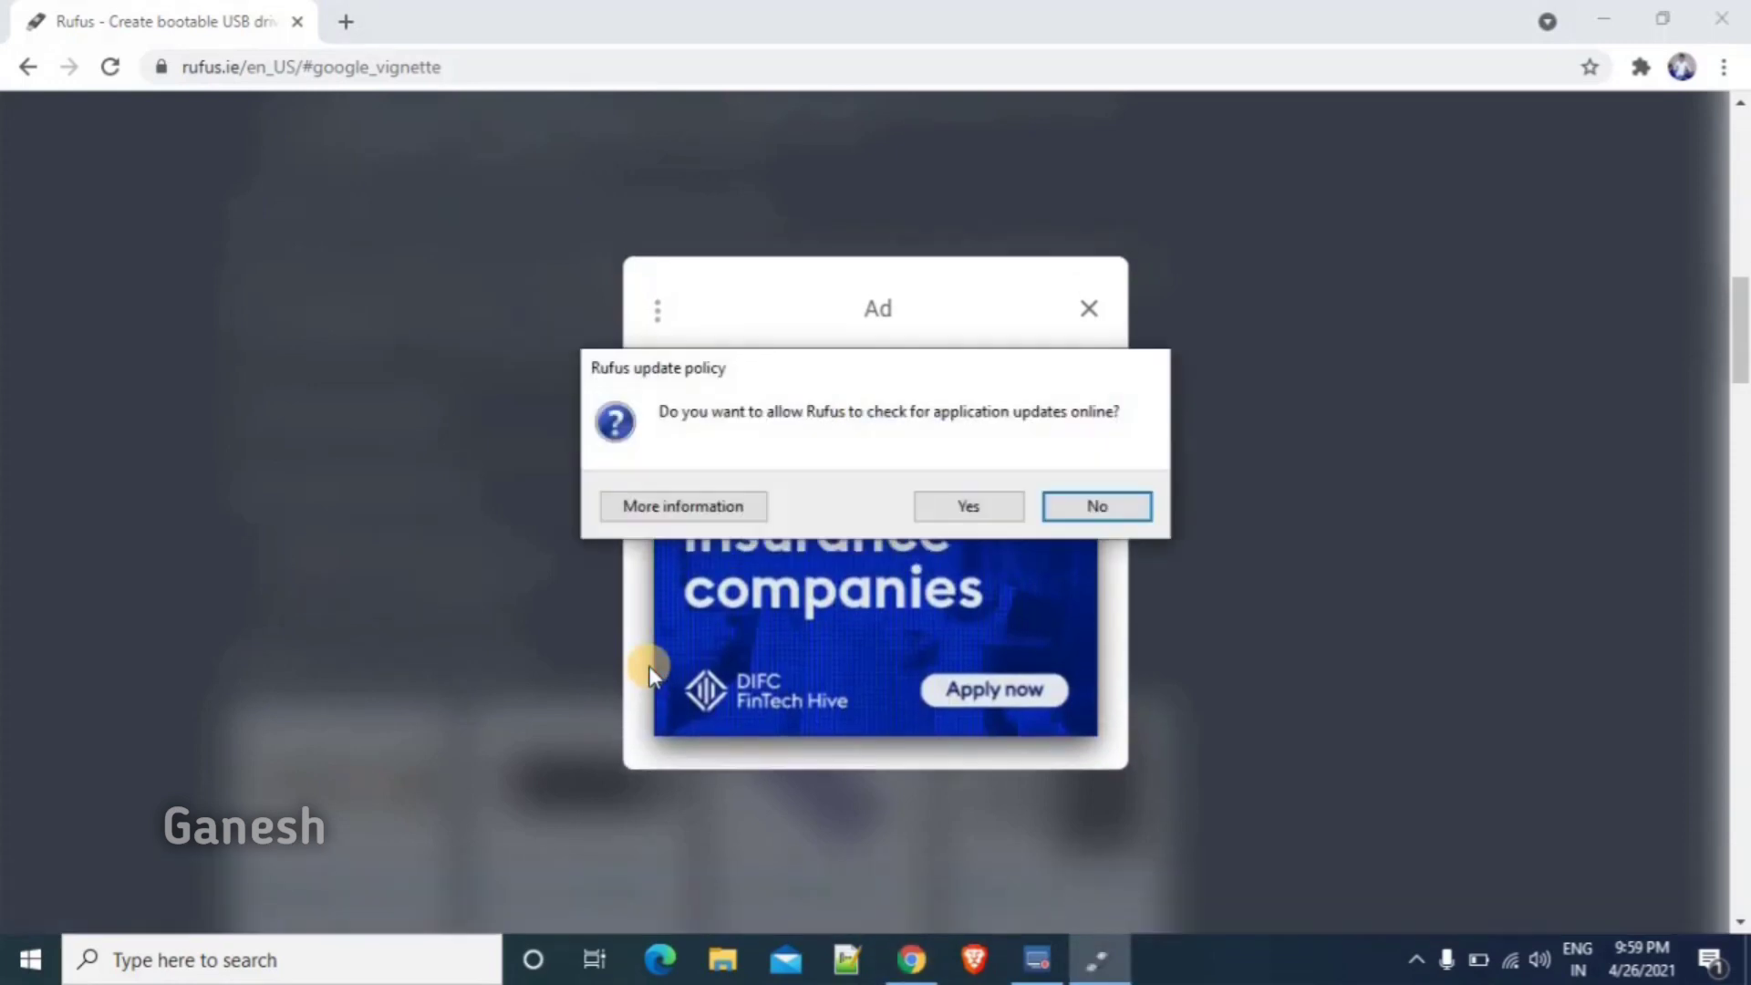
pyautogui.click(968, 506)
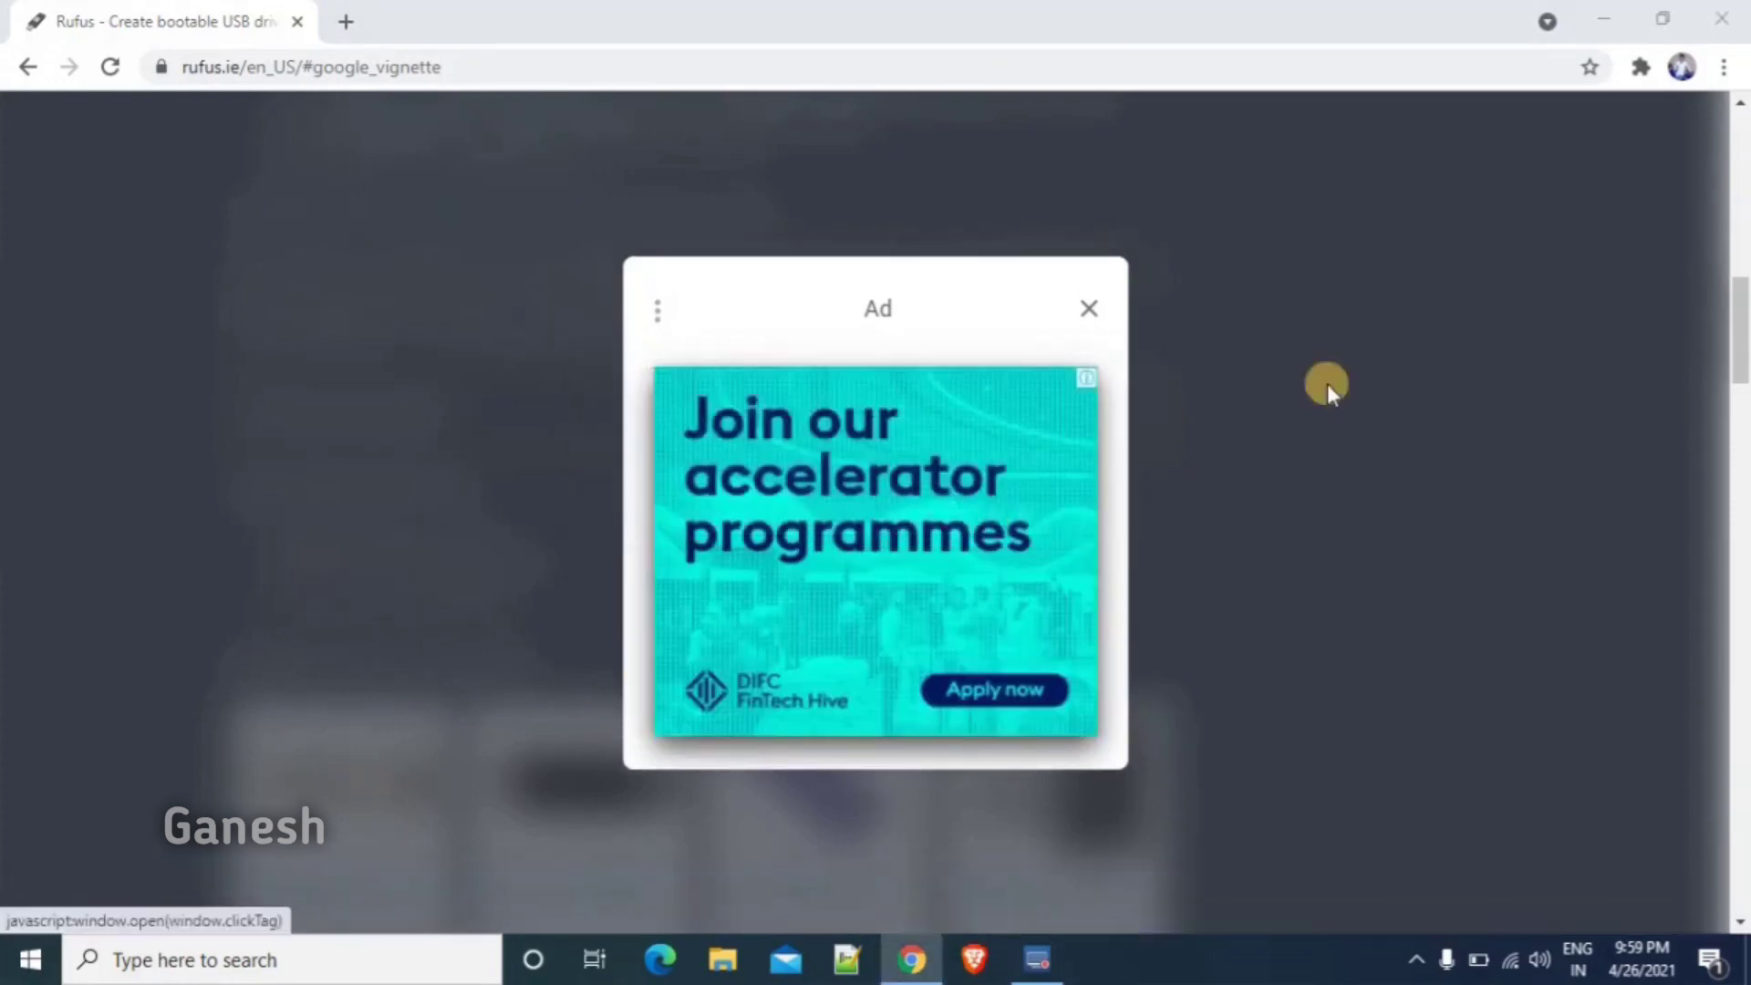
pyautogui.click(1729, 14)
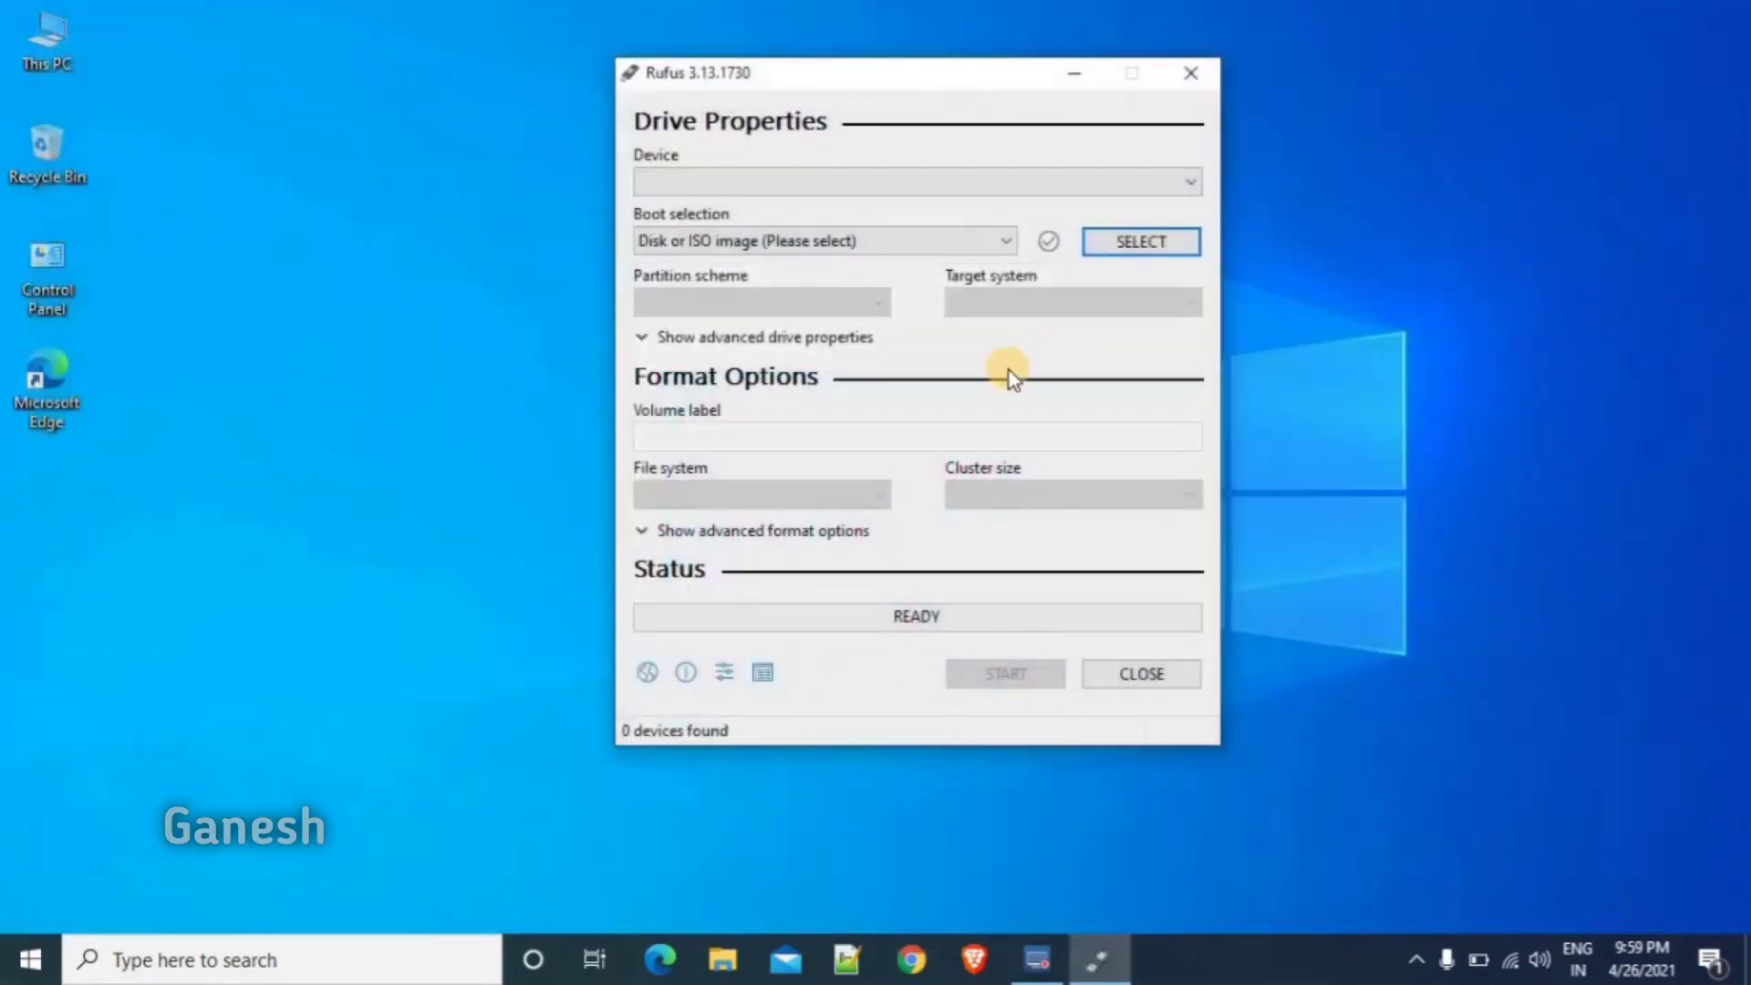
# - Move the Rufus window aside, check the USB drive (E:) in This PC, and close the file window
pyautogui.moveTo(819, 79); pyautogui.dragTo(1261, 107)
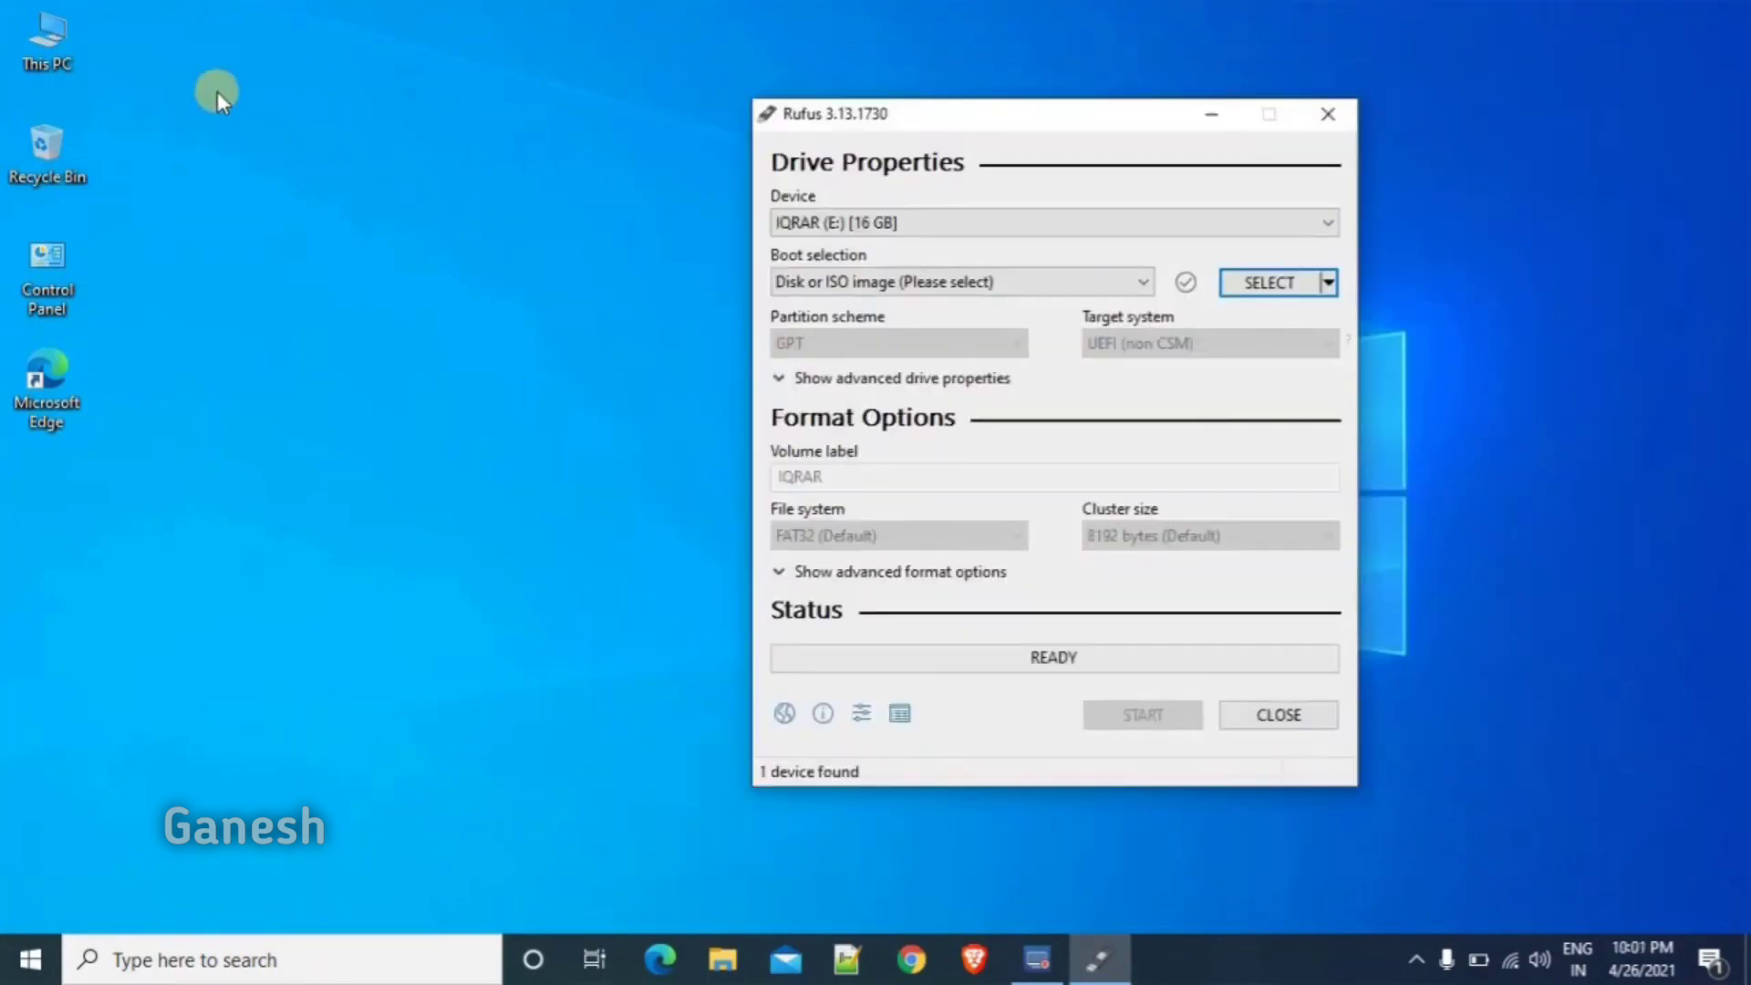
pyautogui.click(53, 35)
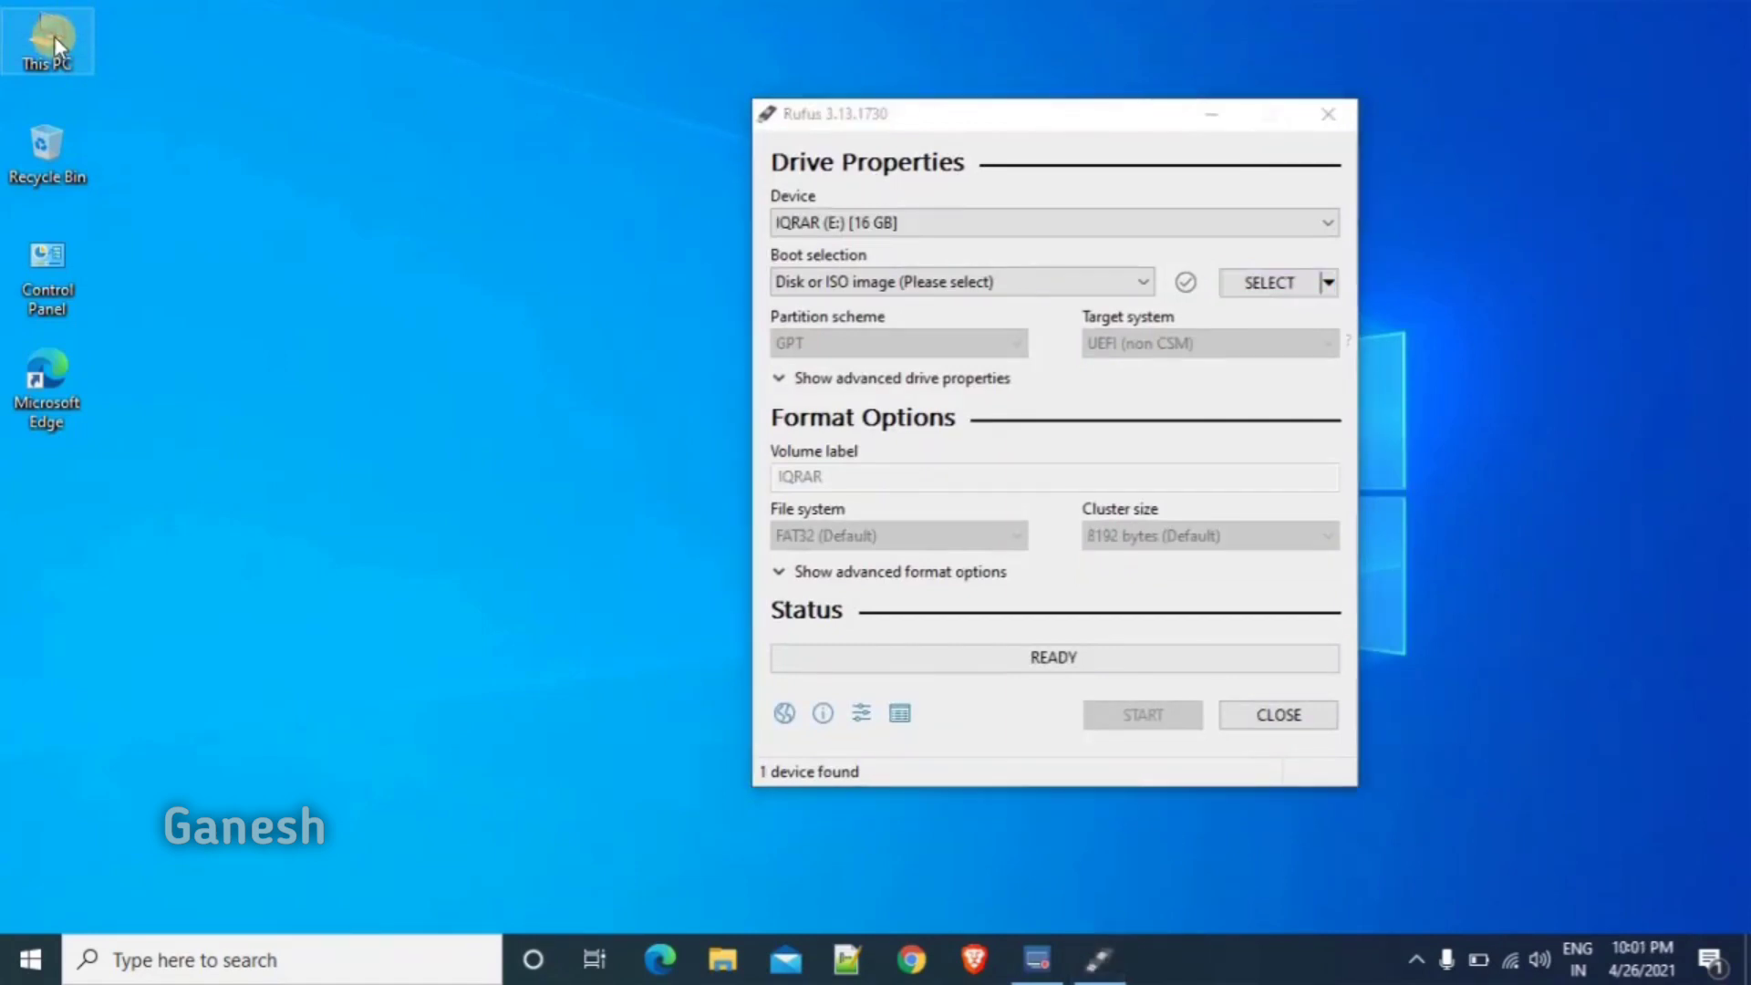
pyautogui.doubleClick(52, 36)
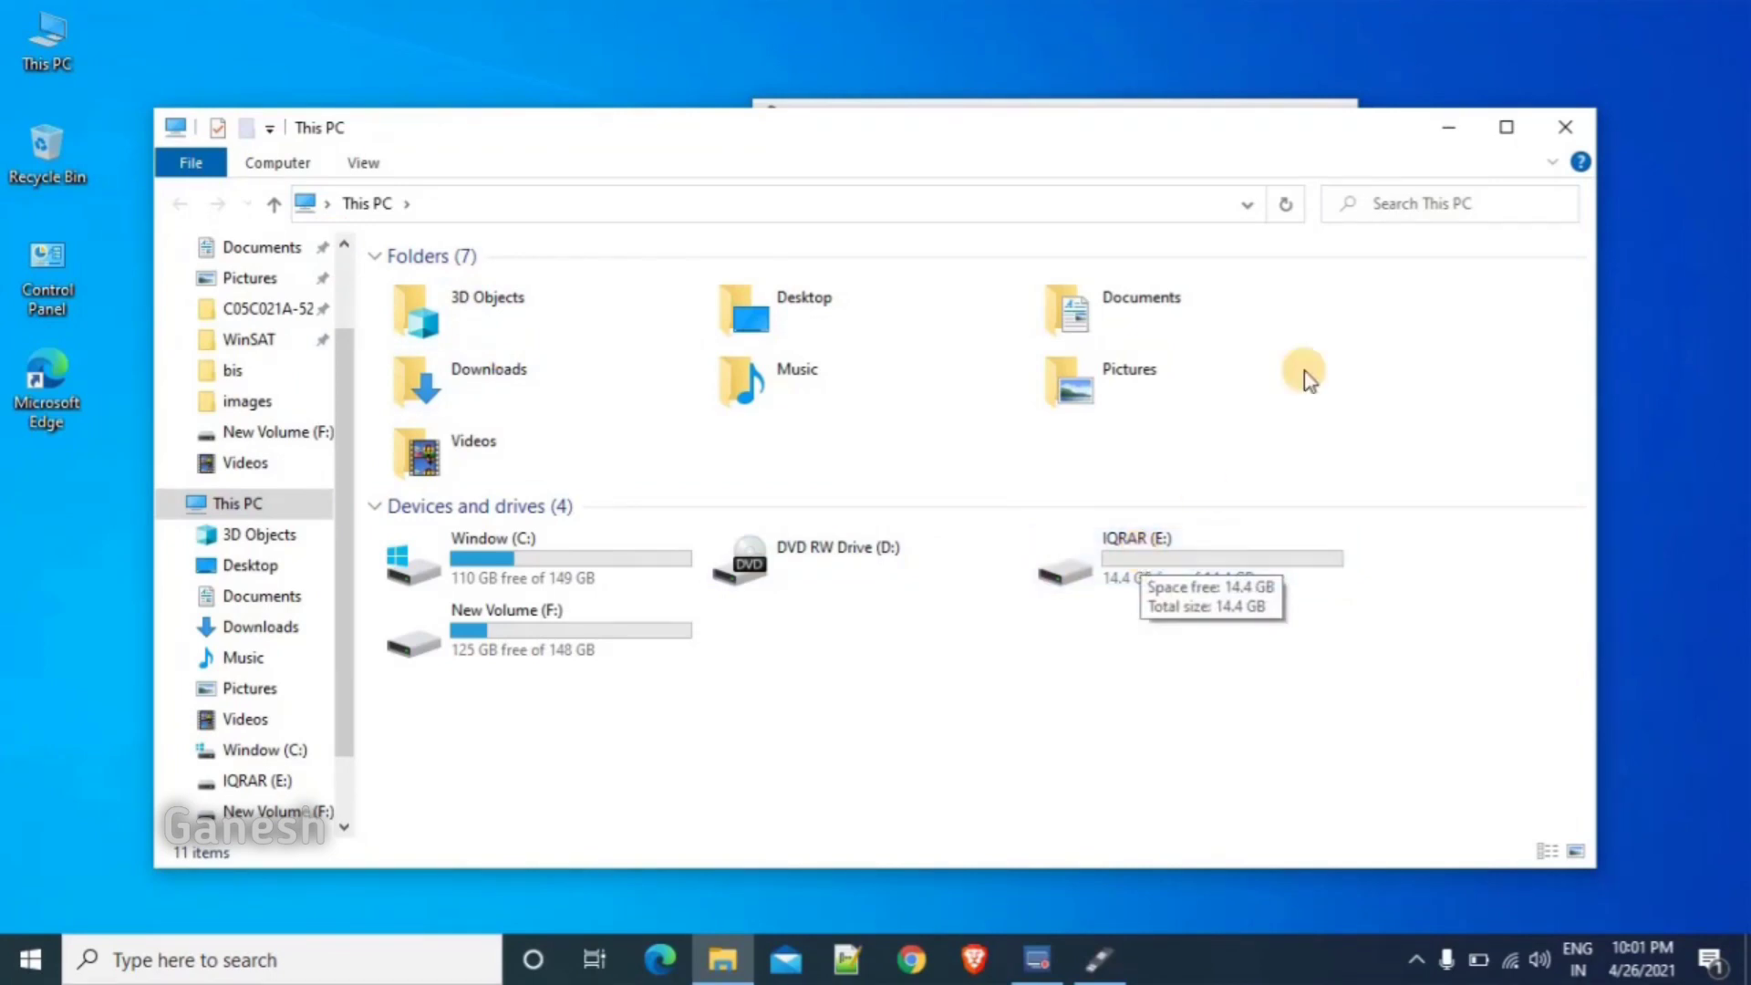
pyautogui.click(1567, 118)
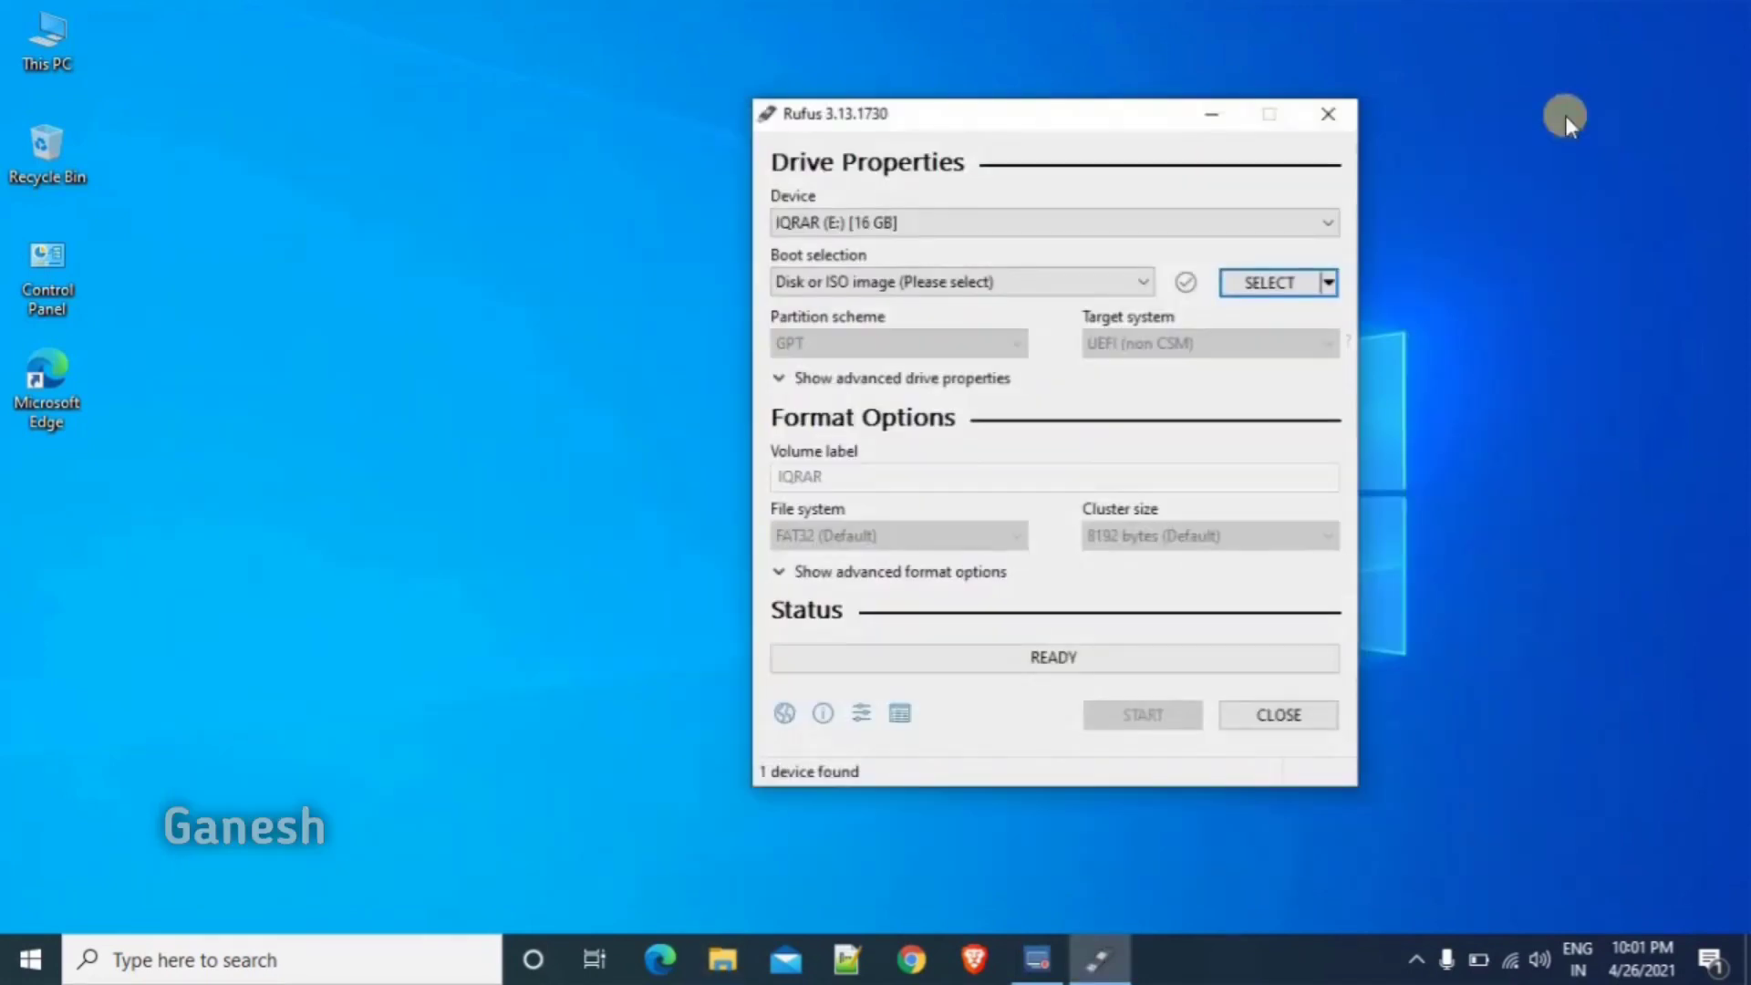
# - Choose the 16 GB USB drive (E:) as the target device in Rufus
pyautogui.click(1055, 228)
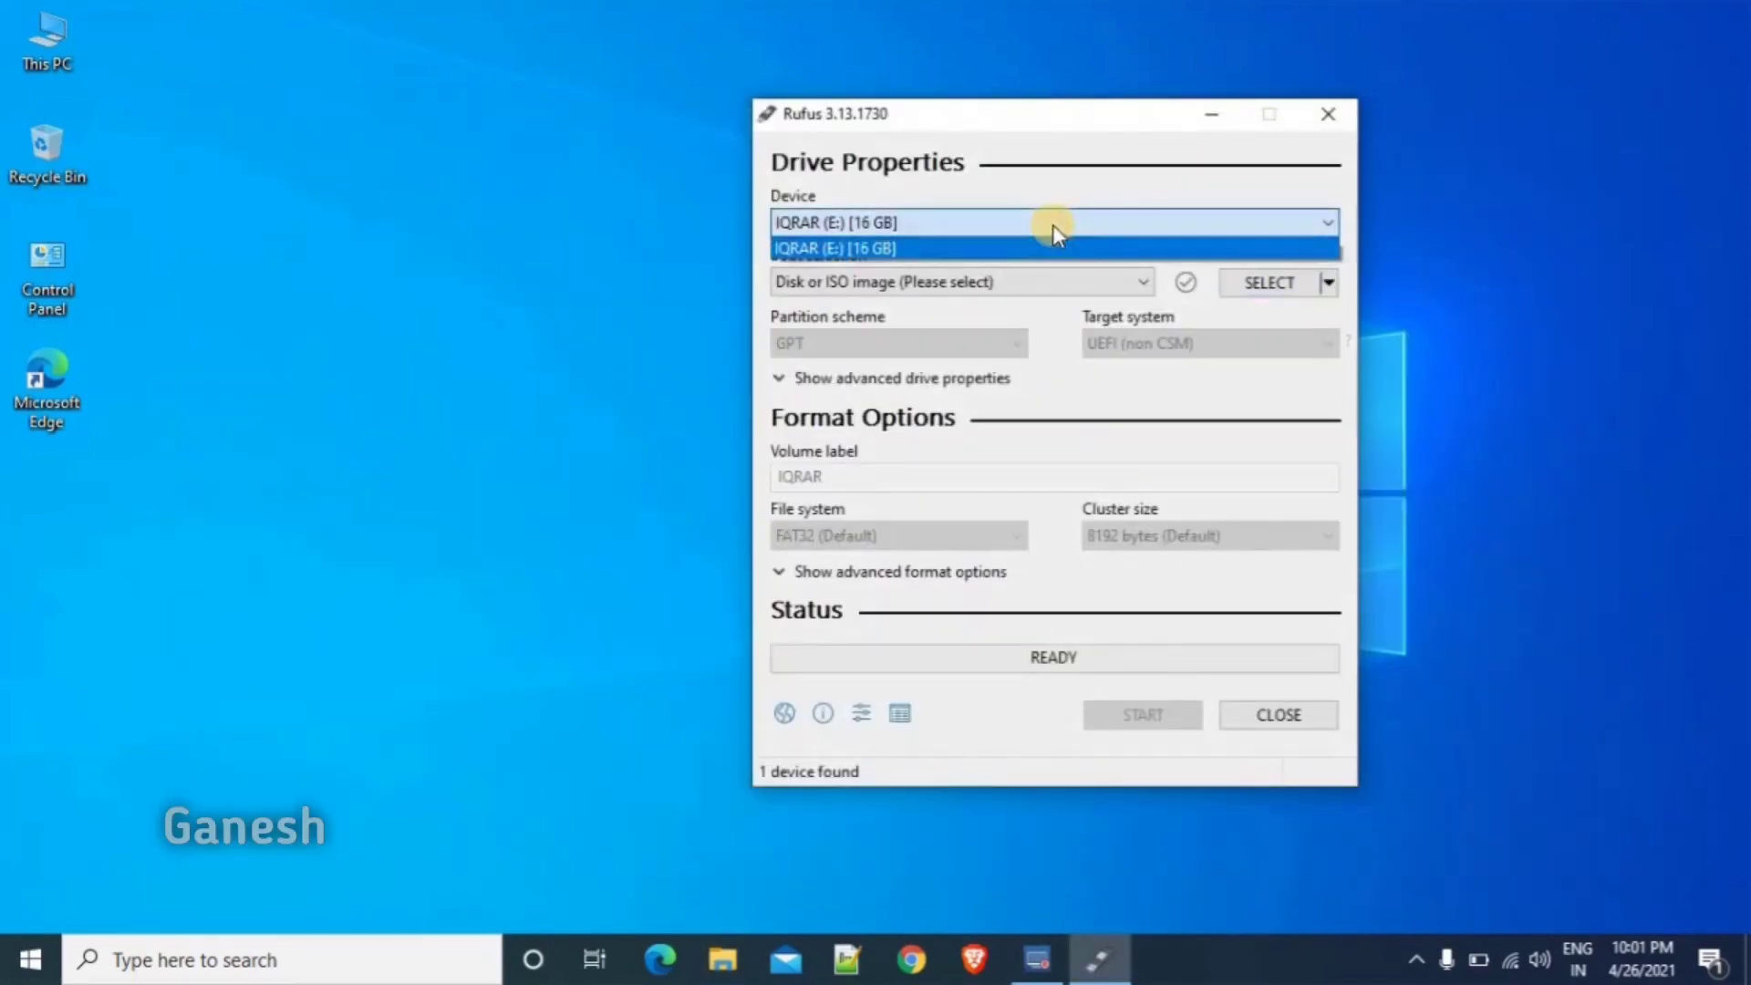
pyautogui.click(1007, 228)
pyautogui.click(1002, 226)
pyautogui.click(1000, 225)
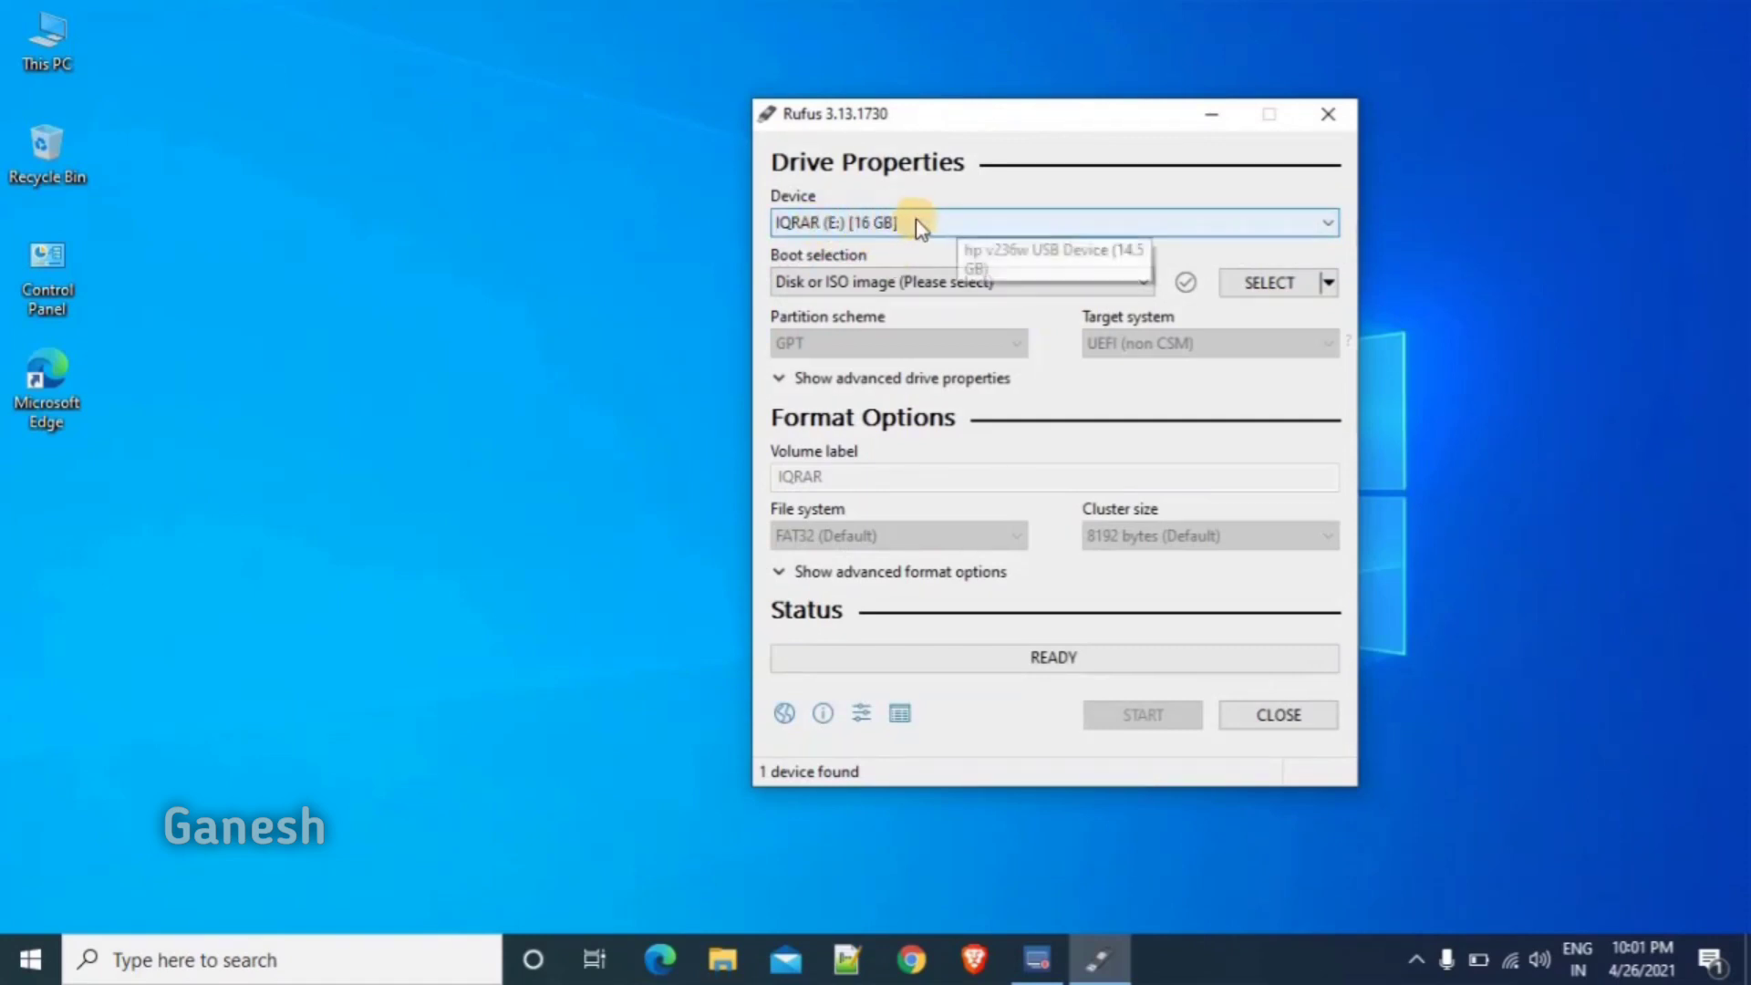
# - Load window10.iso from the software folder on New Volume (F:) and start writing it to the USB drive, accepting the erasure of its data
pyautogui.click(1259, 283)
pyautogui.click(1263, 288)
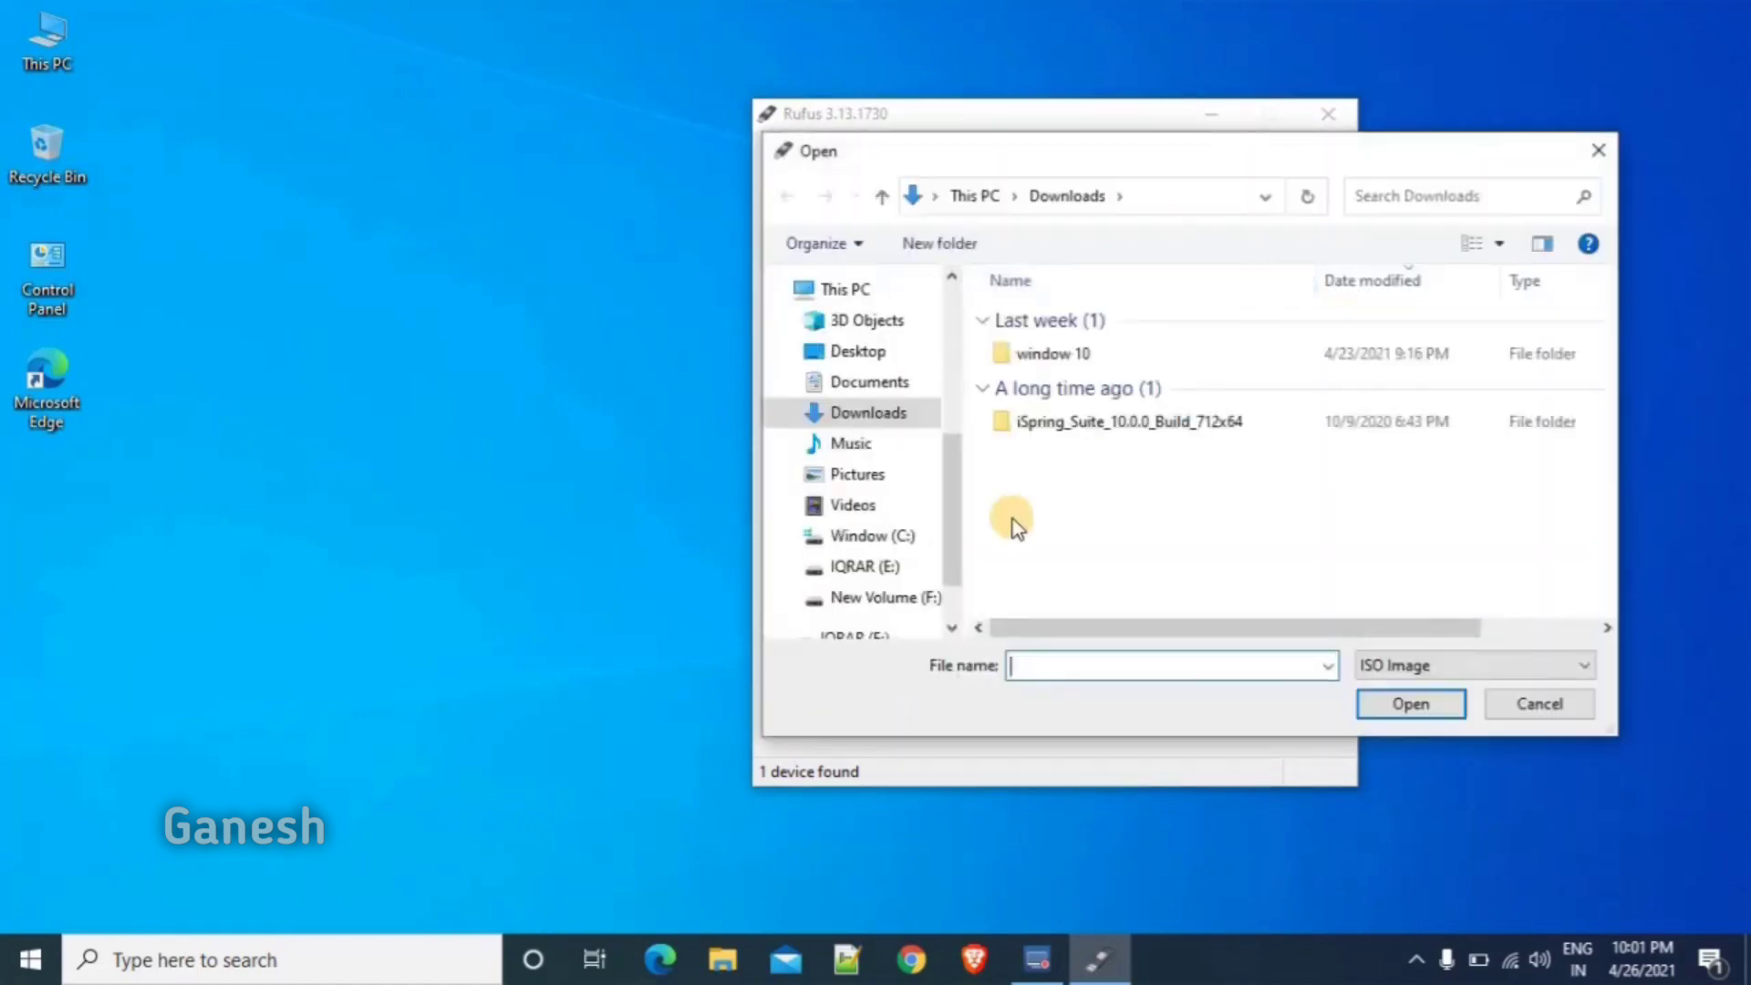
pyautogui.scroll(-4, 953, 506)
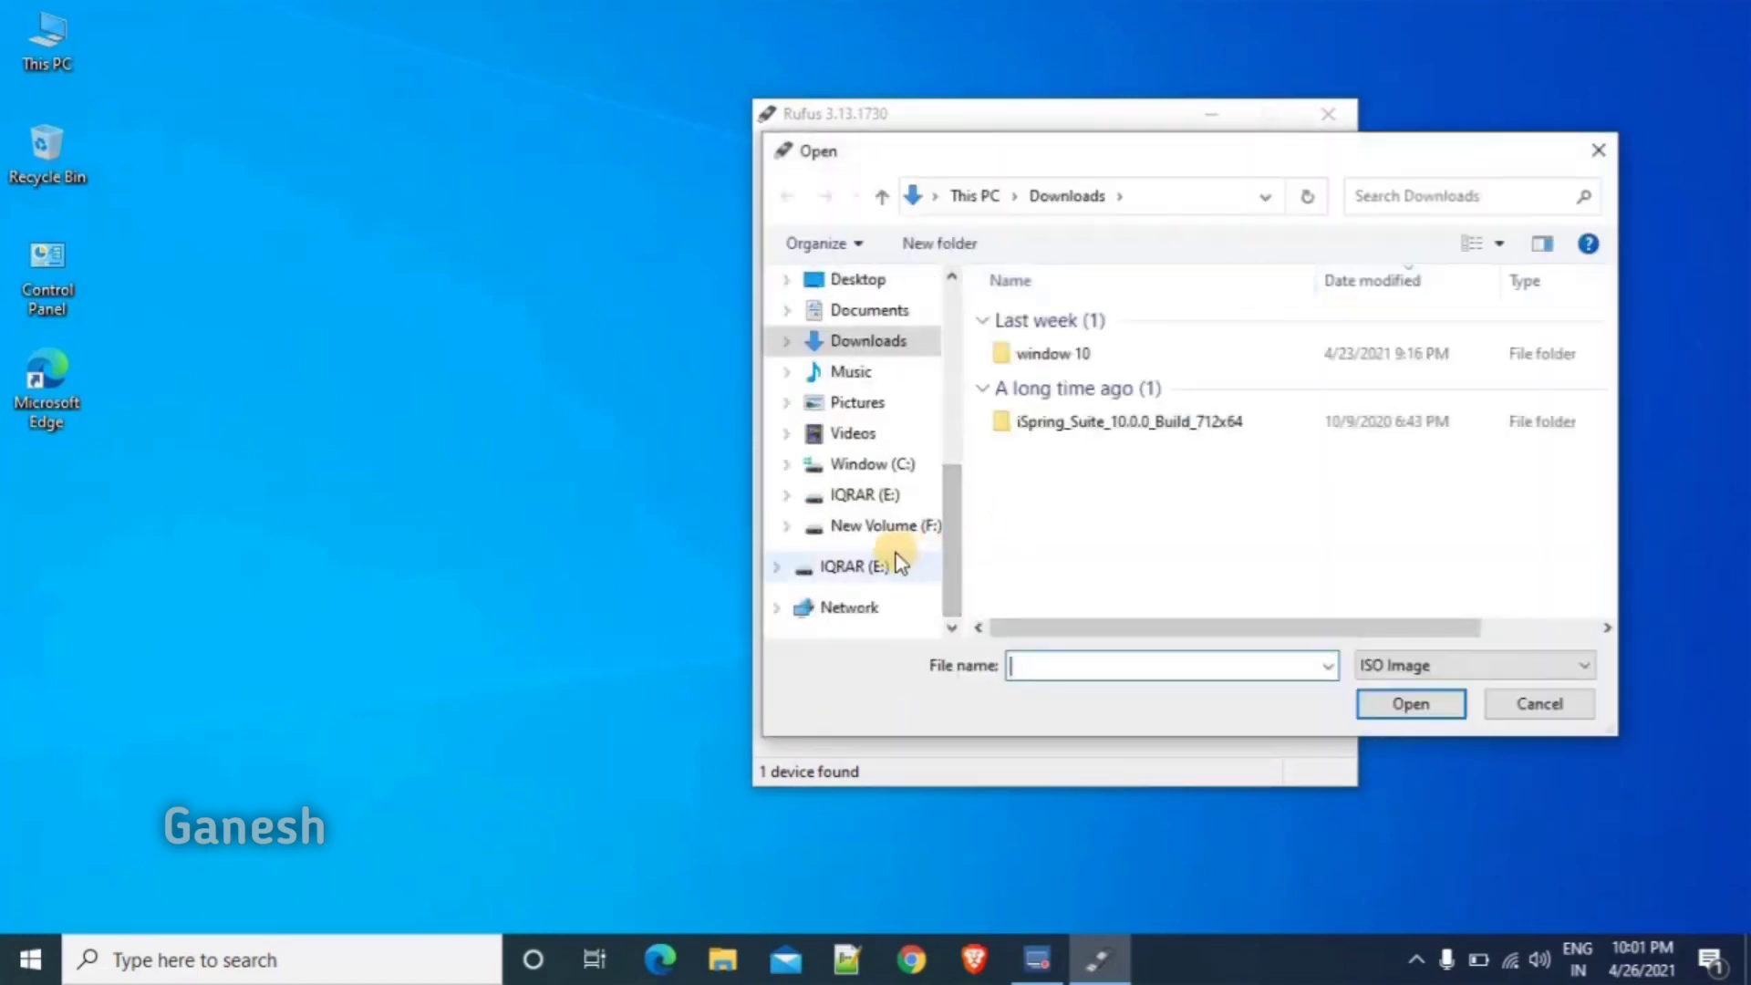
pyautogui.click(880, 526)
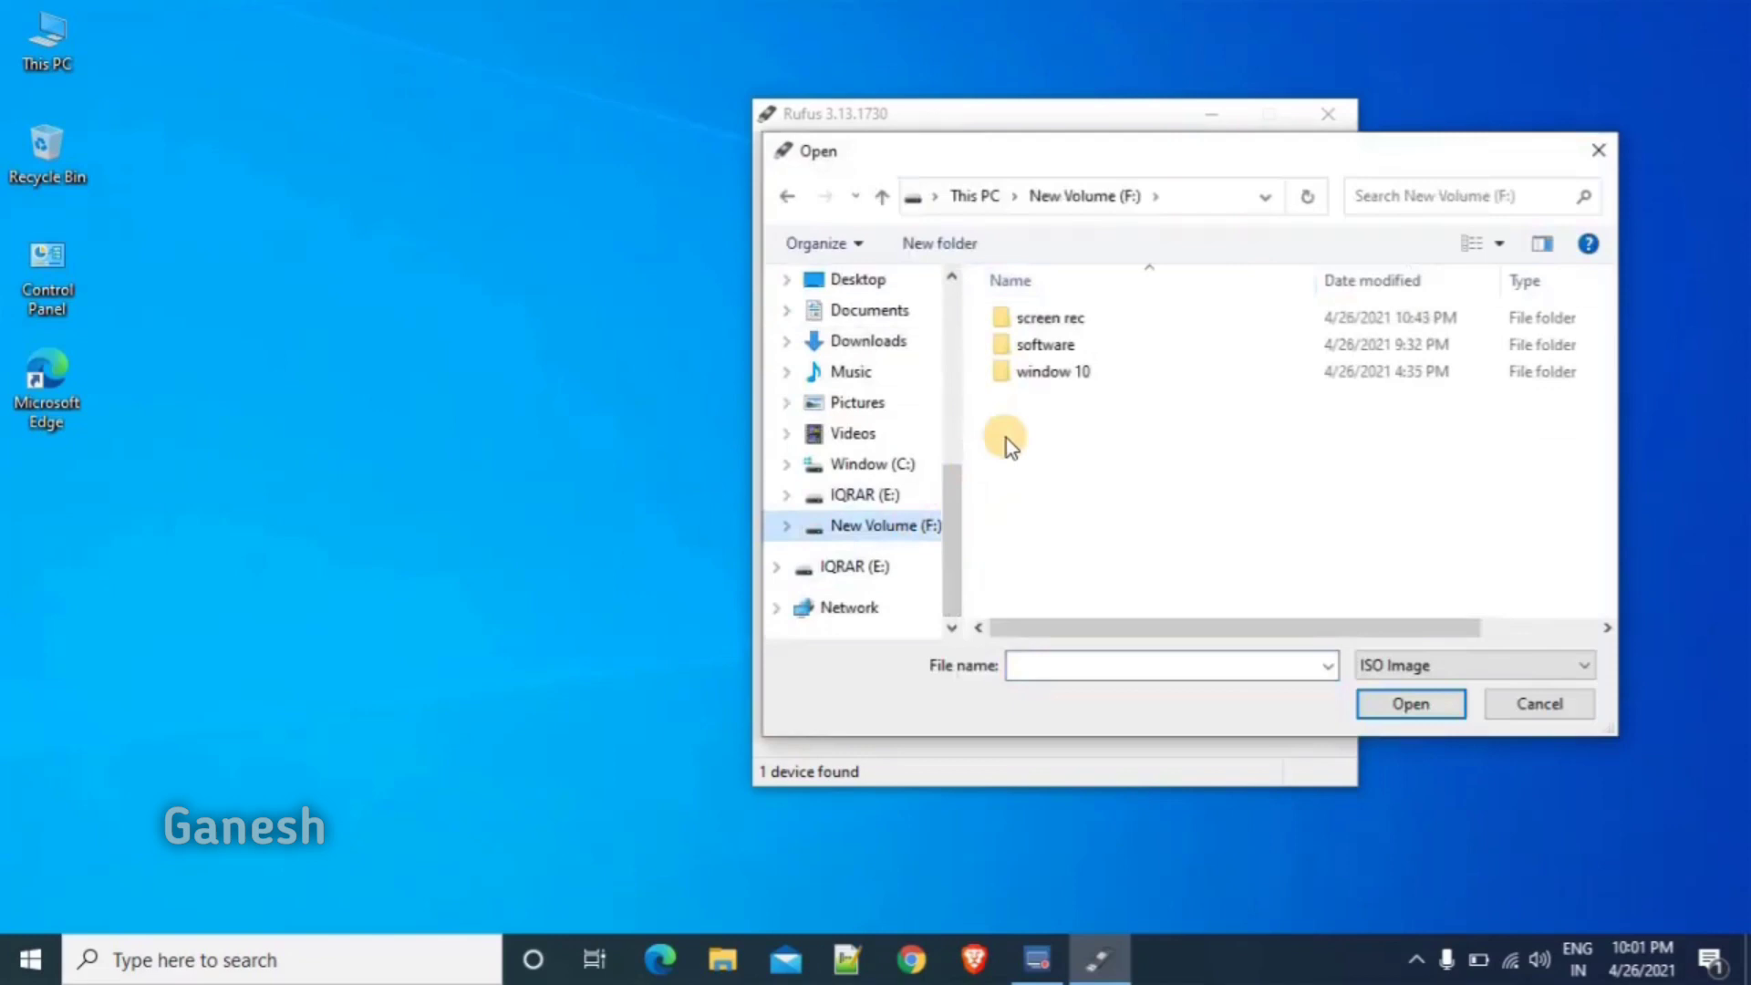
pyautogui.doubleClick(1049, 343)
pyautogui.click(1049, 344)
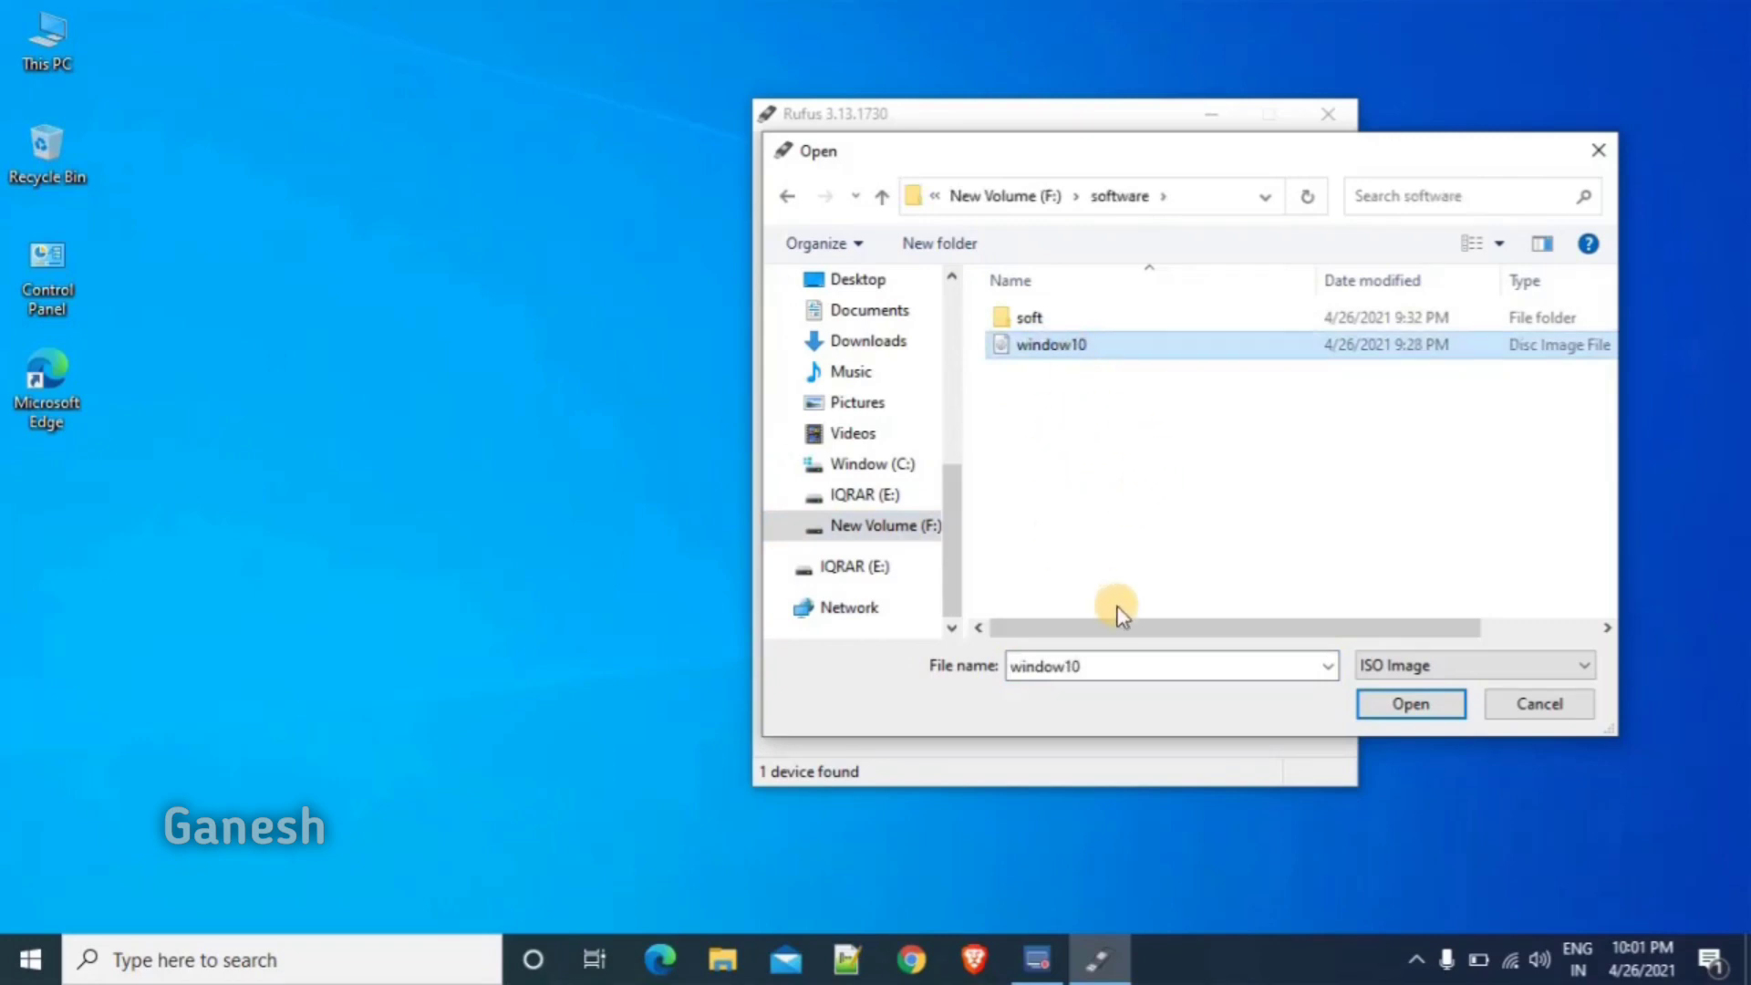
pyautogui.click(1394, 702)
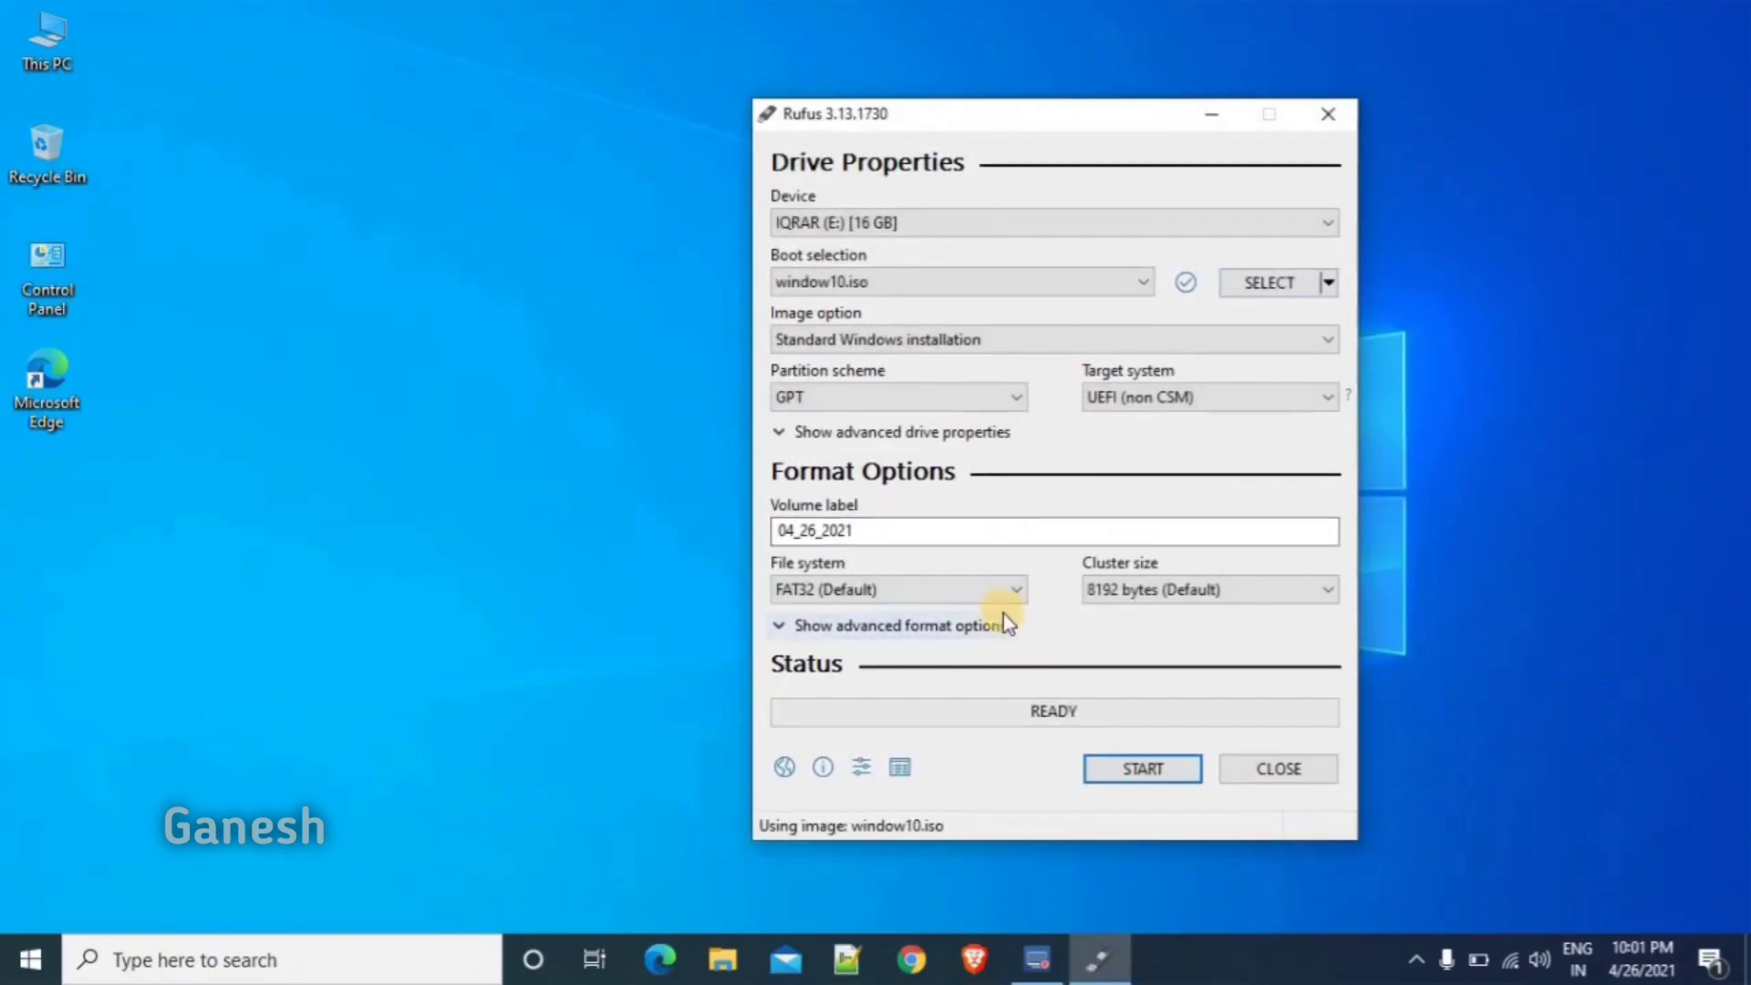
pyautogui.click(1126, 775)
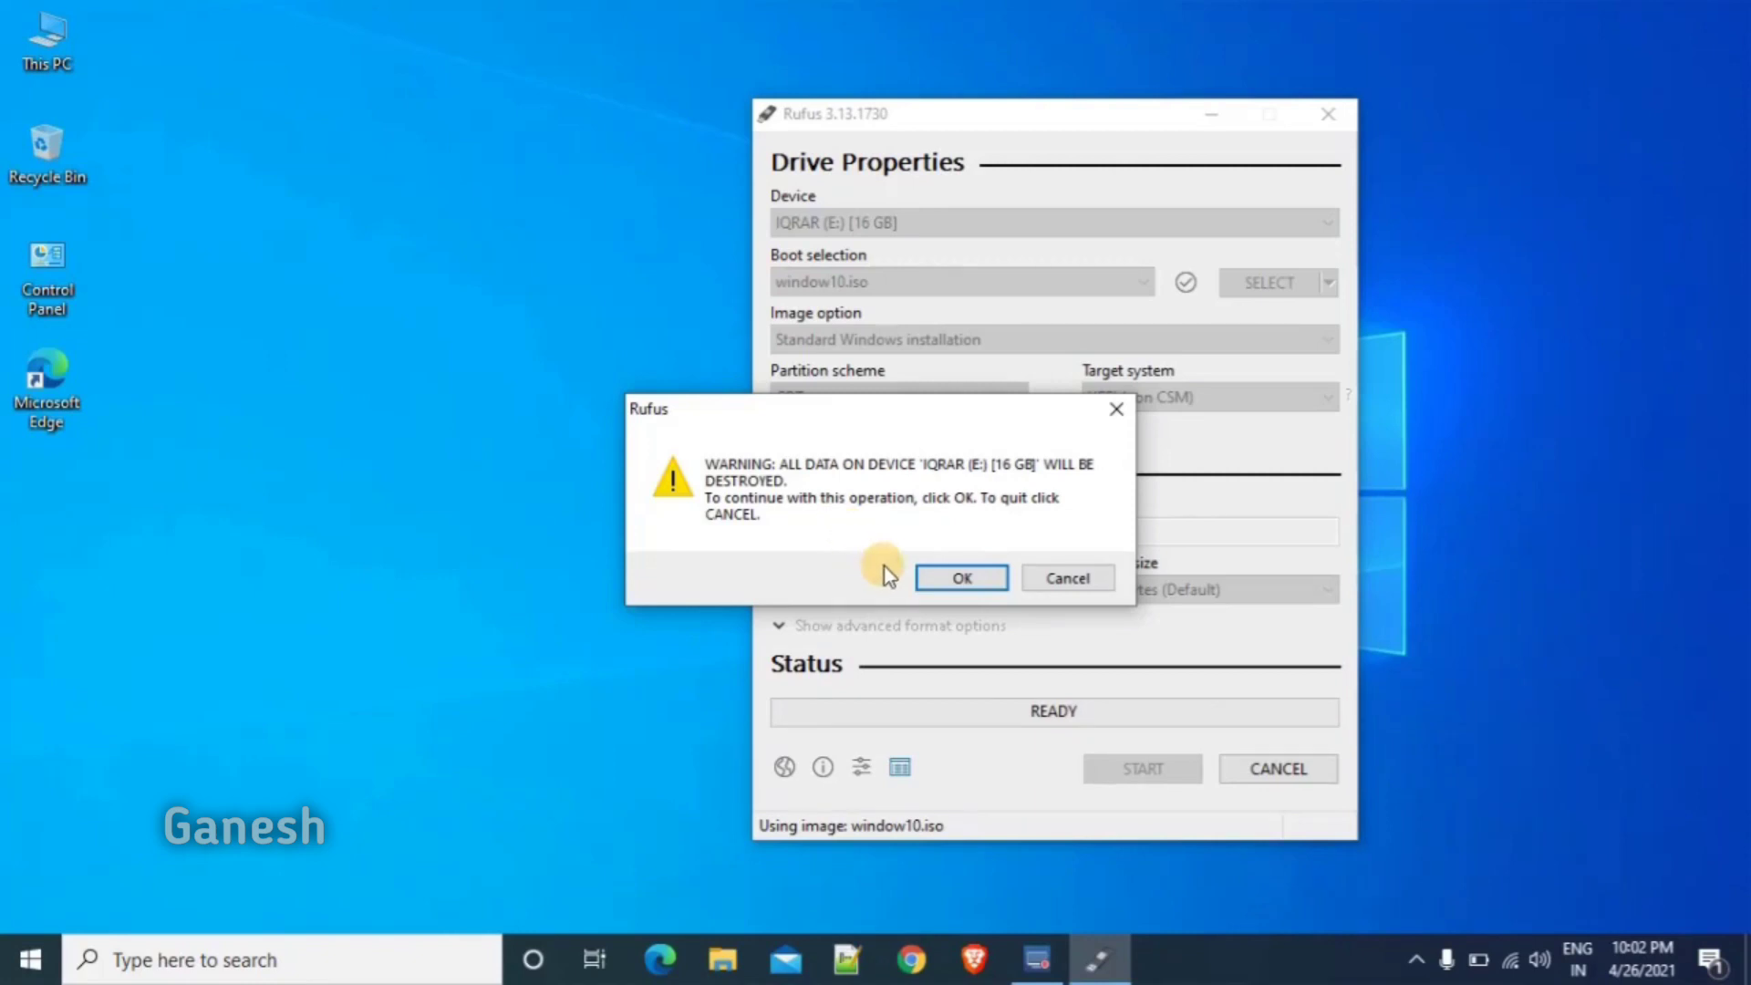
pyautogui.click(945, 576)
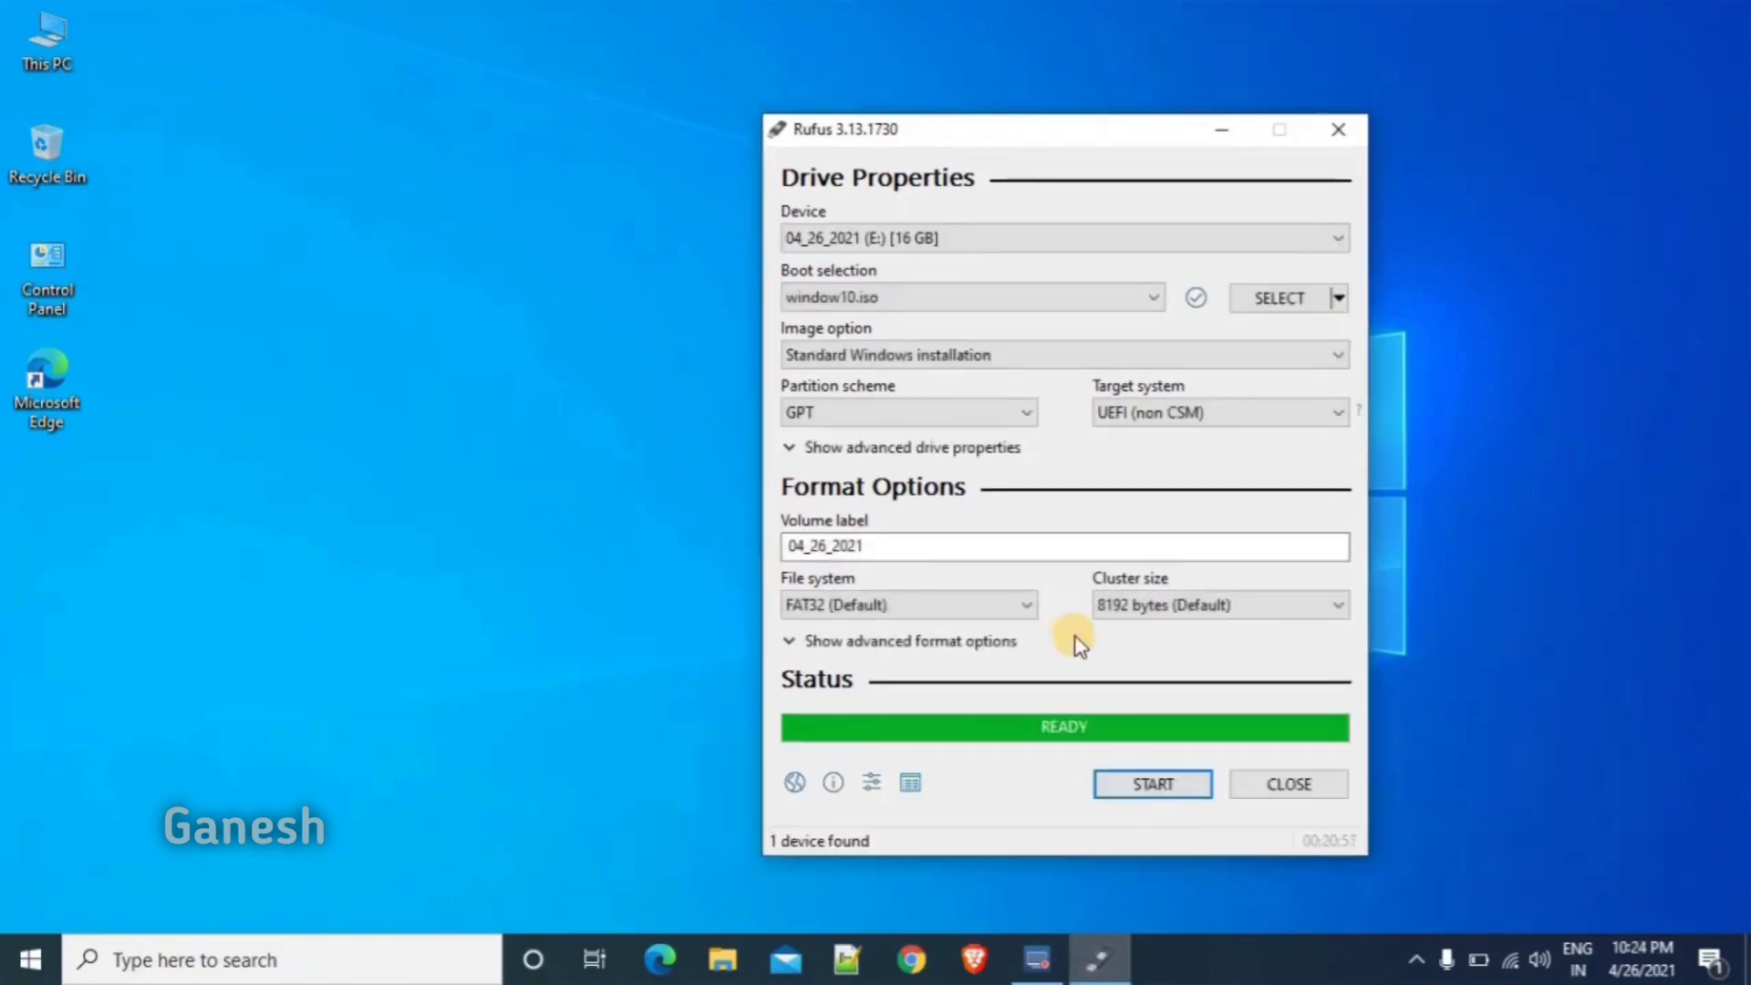
# - Close Rufus and eject the USB drive 04_26_2021 (E:) from This PC
pyautogui.click(1282, 786)
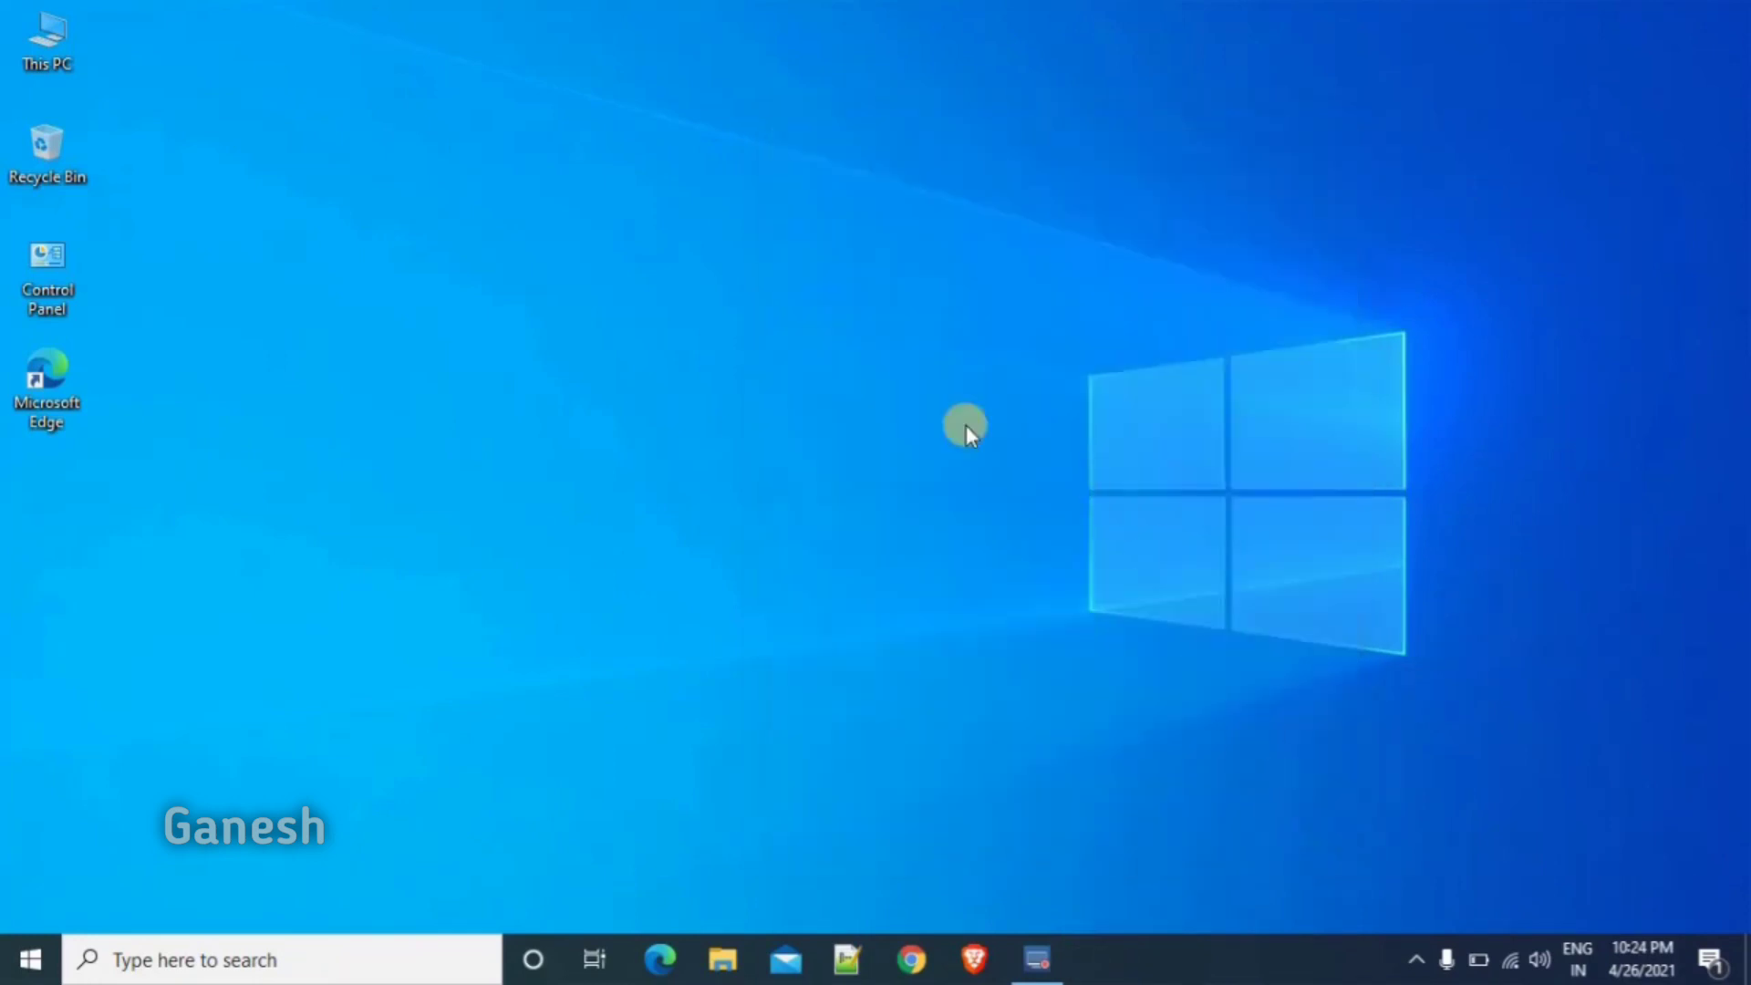
pyautogui.press('super+e')
pyautogui.rightClick(1155, 547)
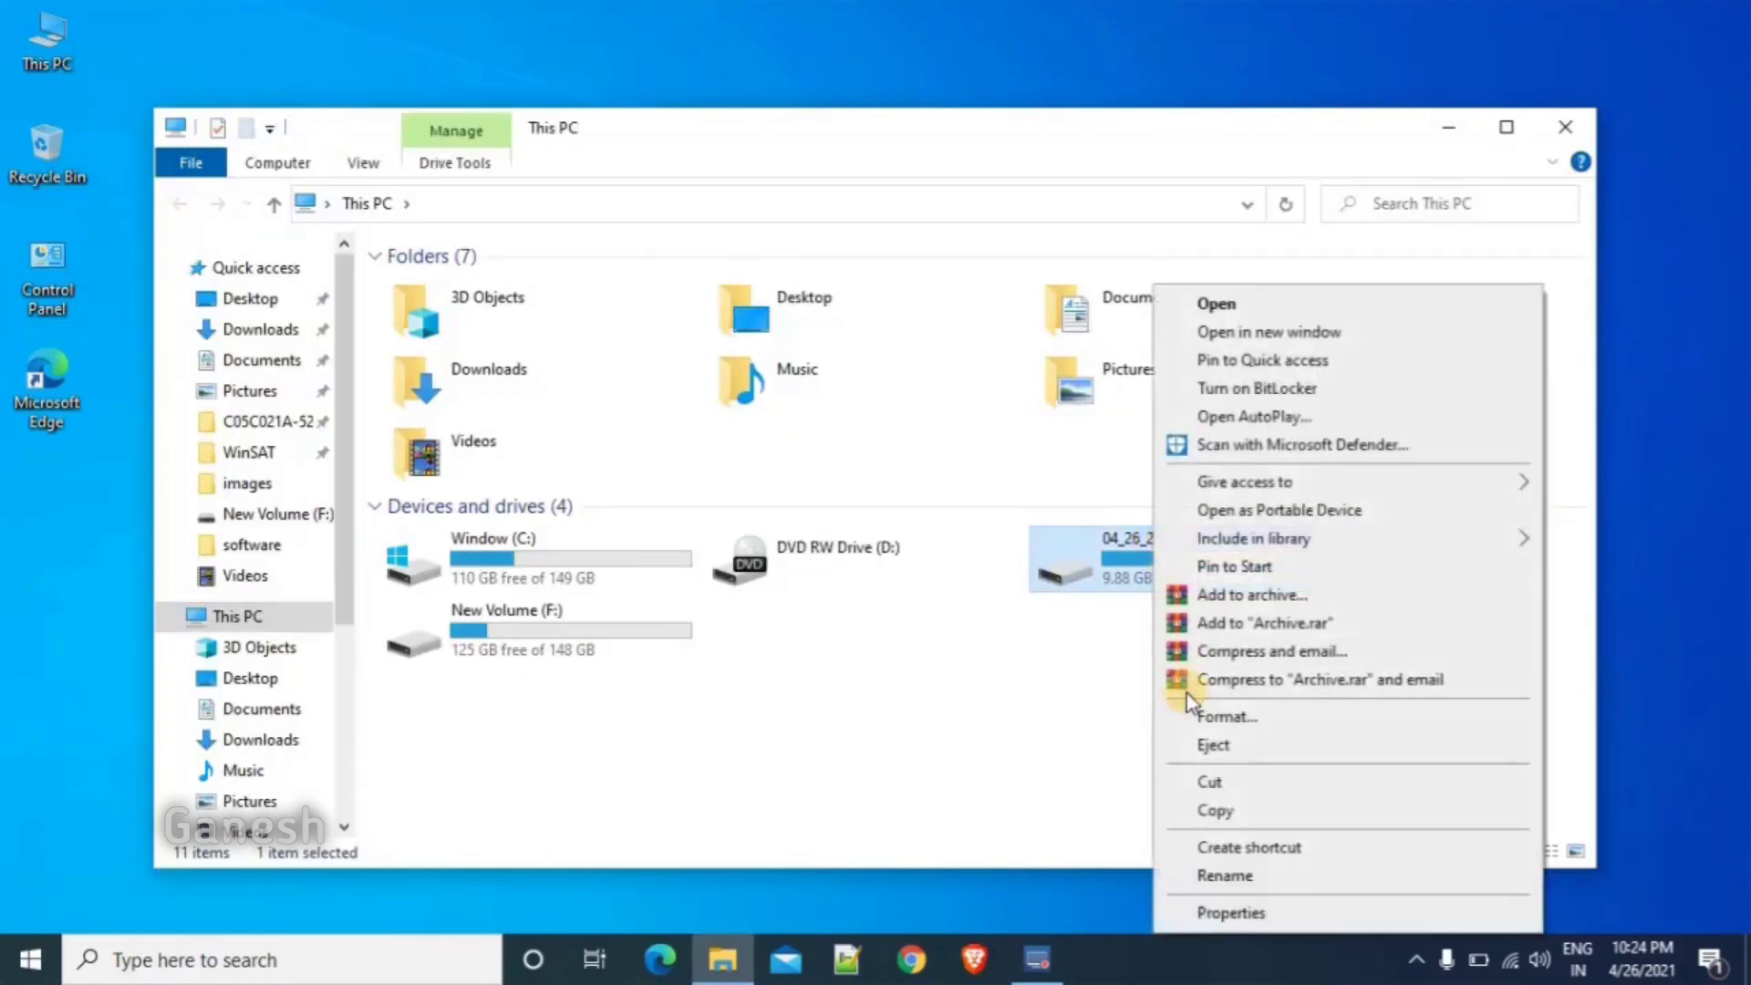
pyautogui.click(1201, 746)
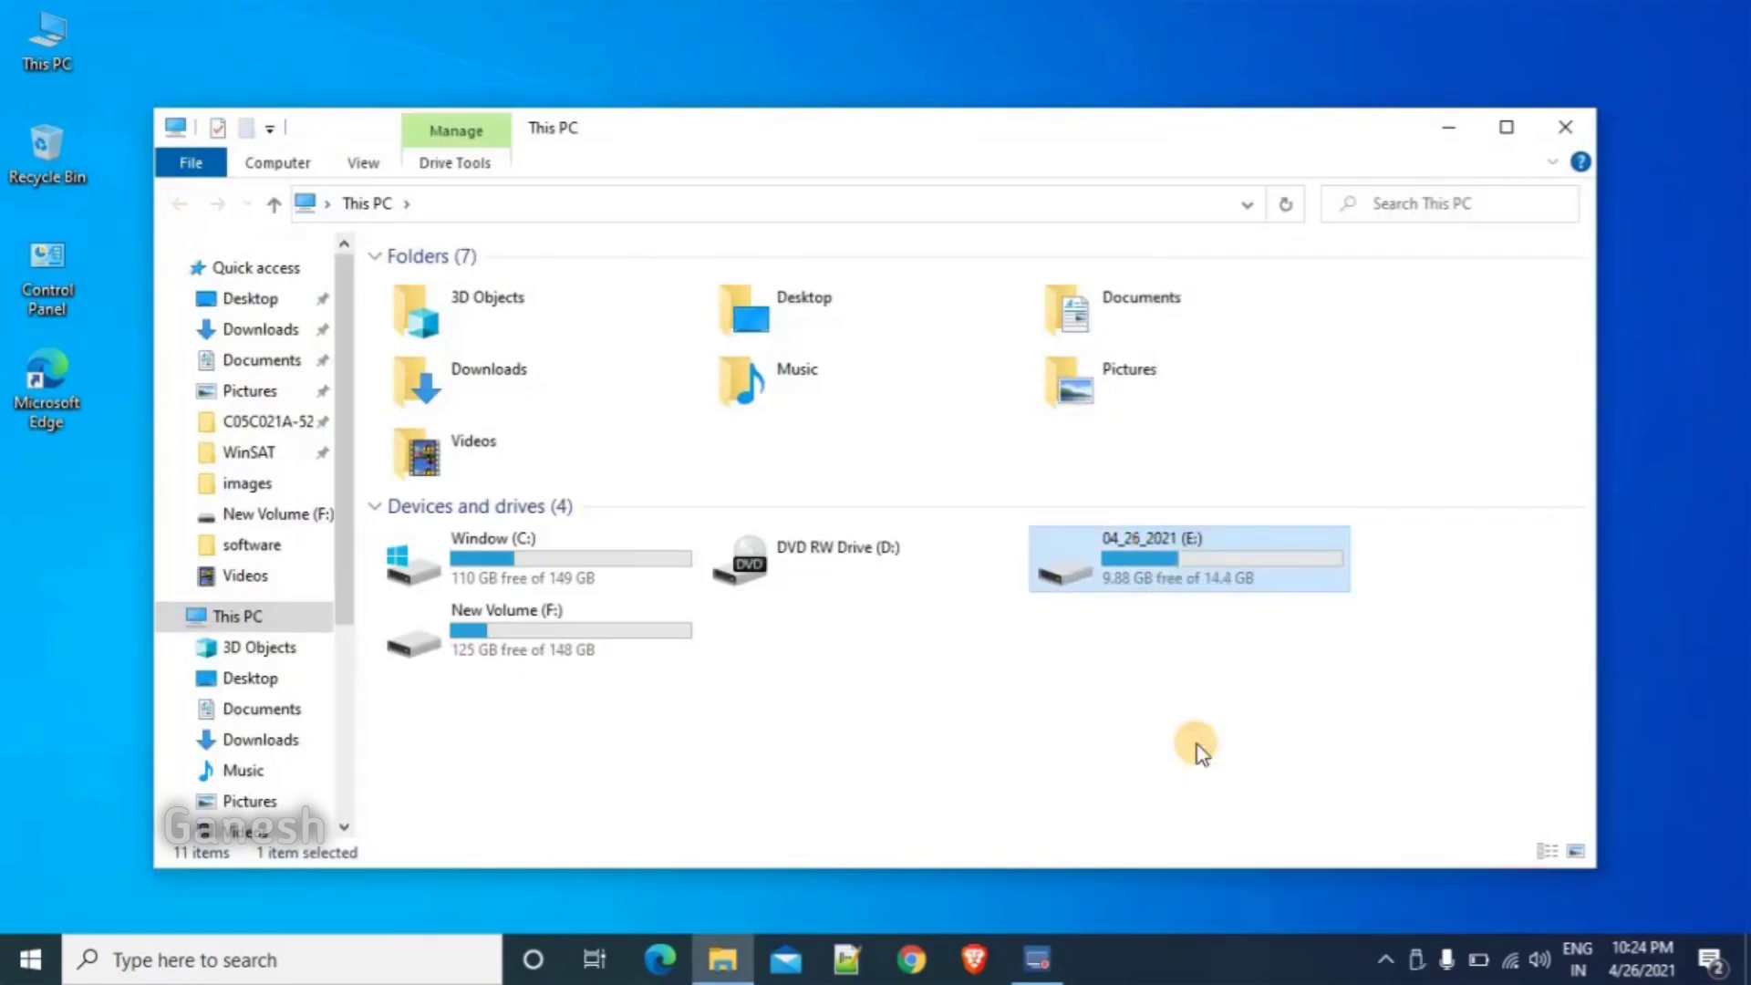
pyautogui.click(1138, 708)
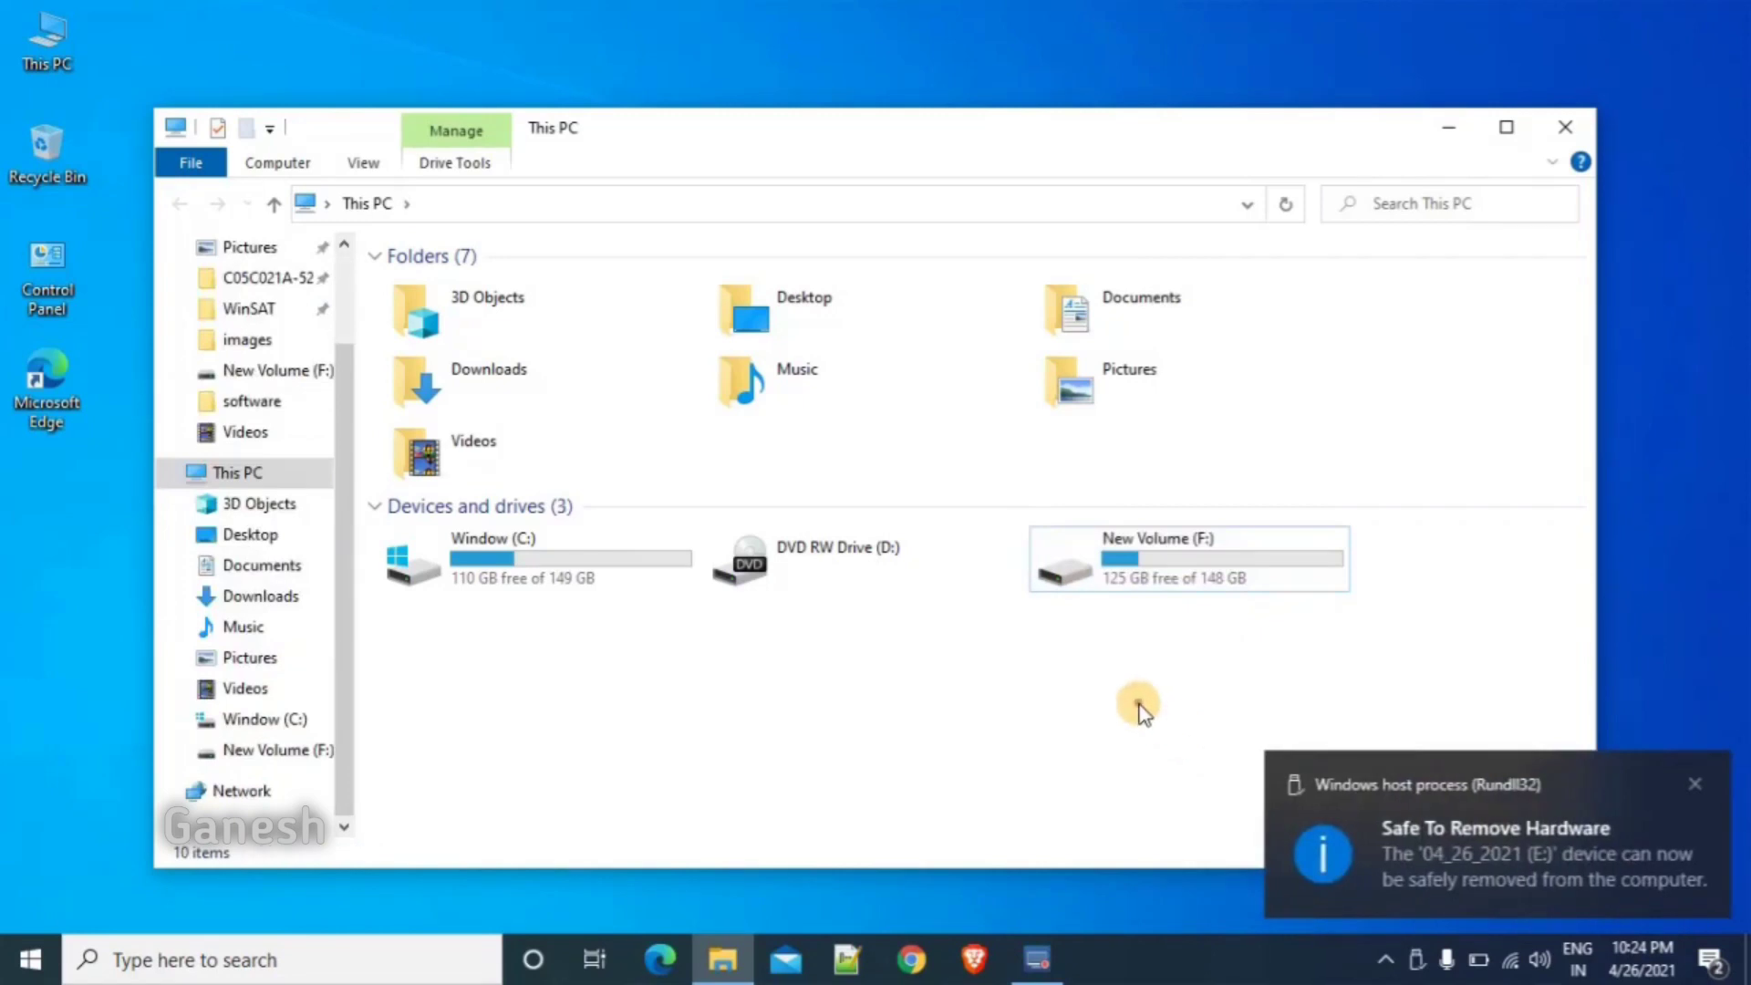
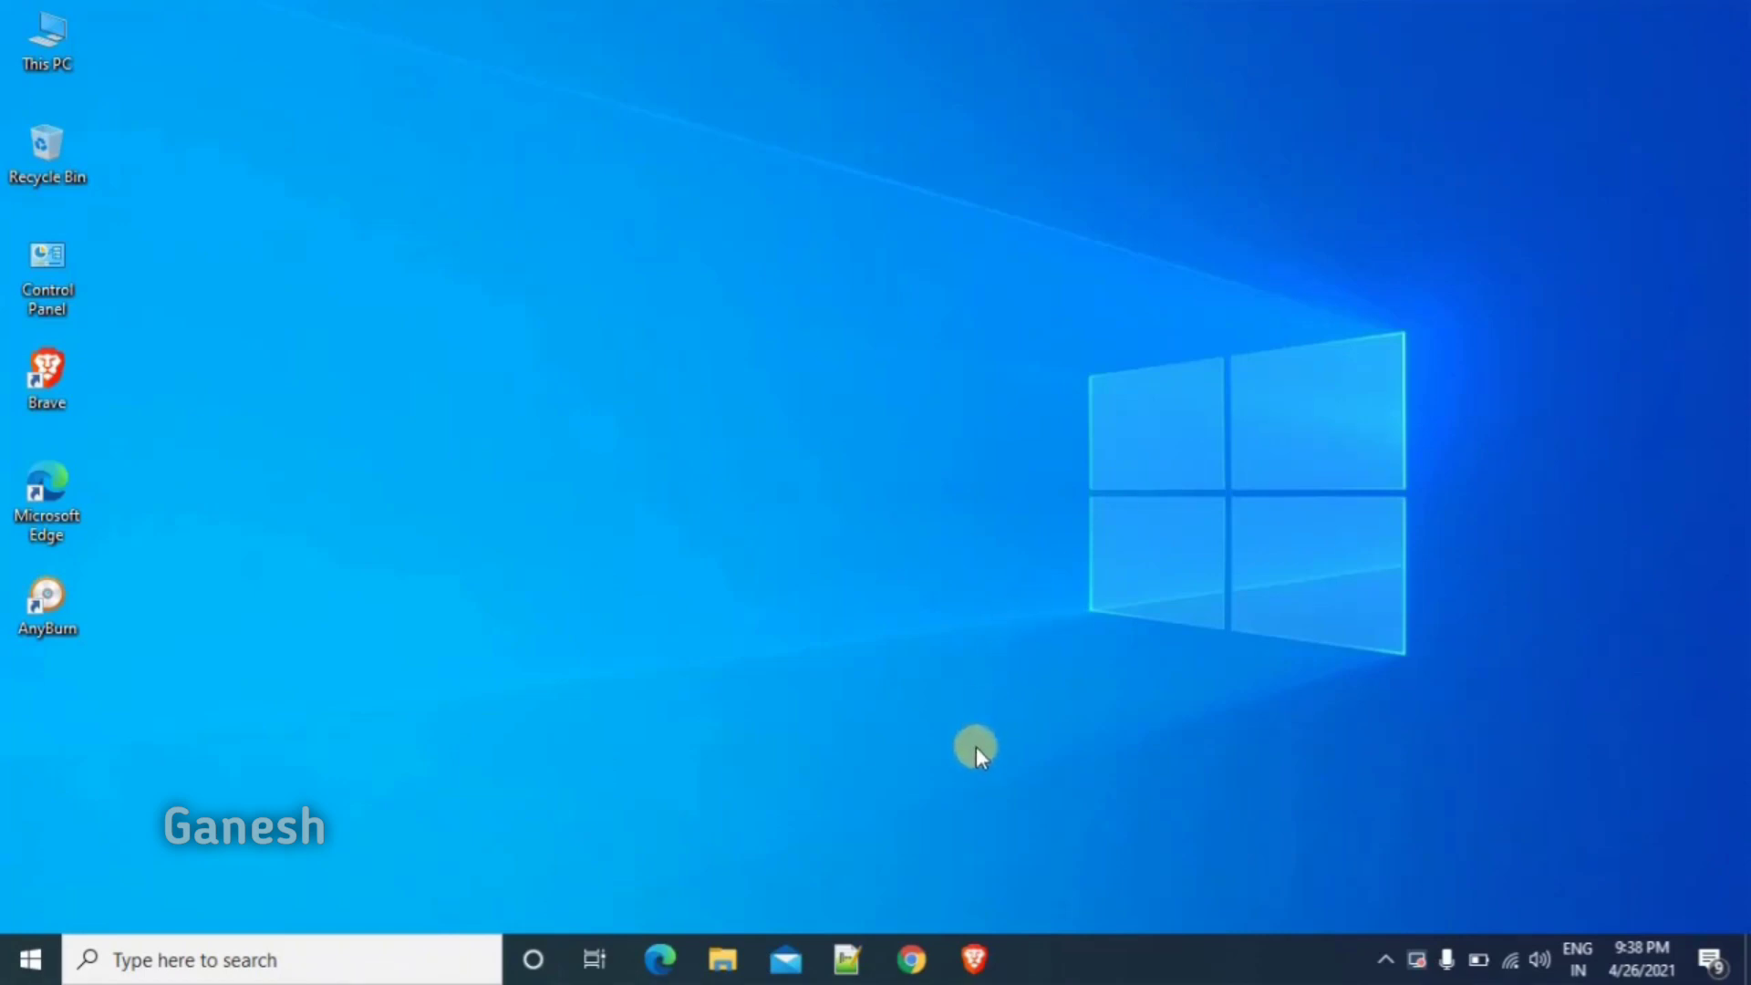
# - Switch to Chrome, search for "window 10", and open Microsoft's Windows 10 download page from the results
pyautogui.click(909, 962)
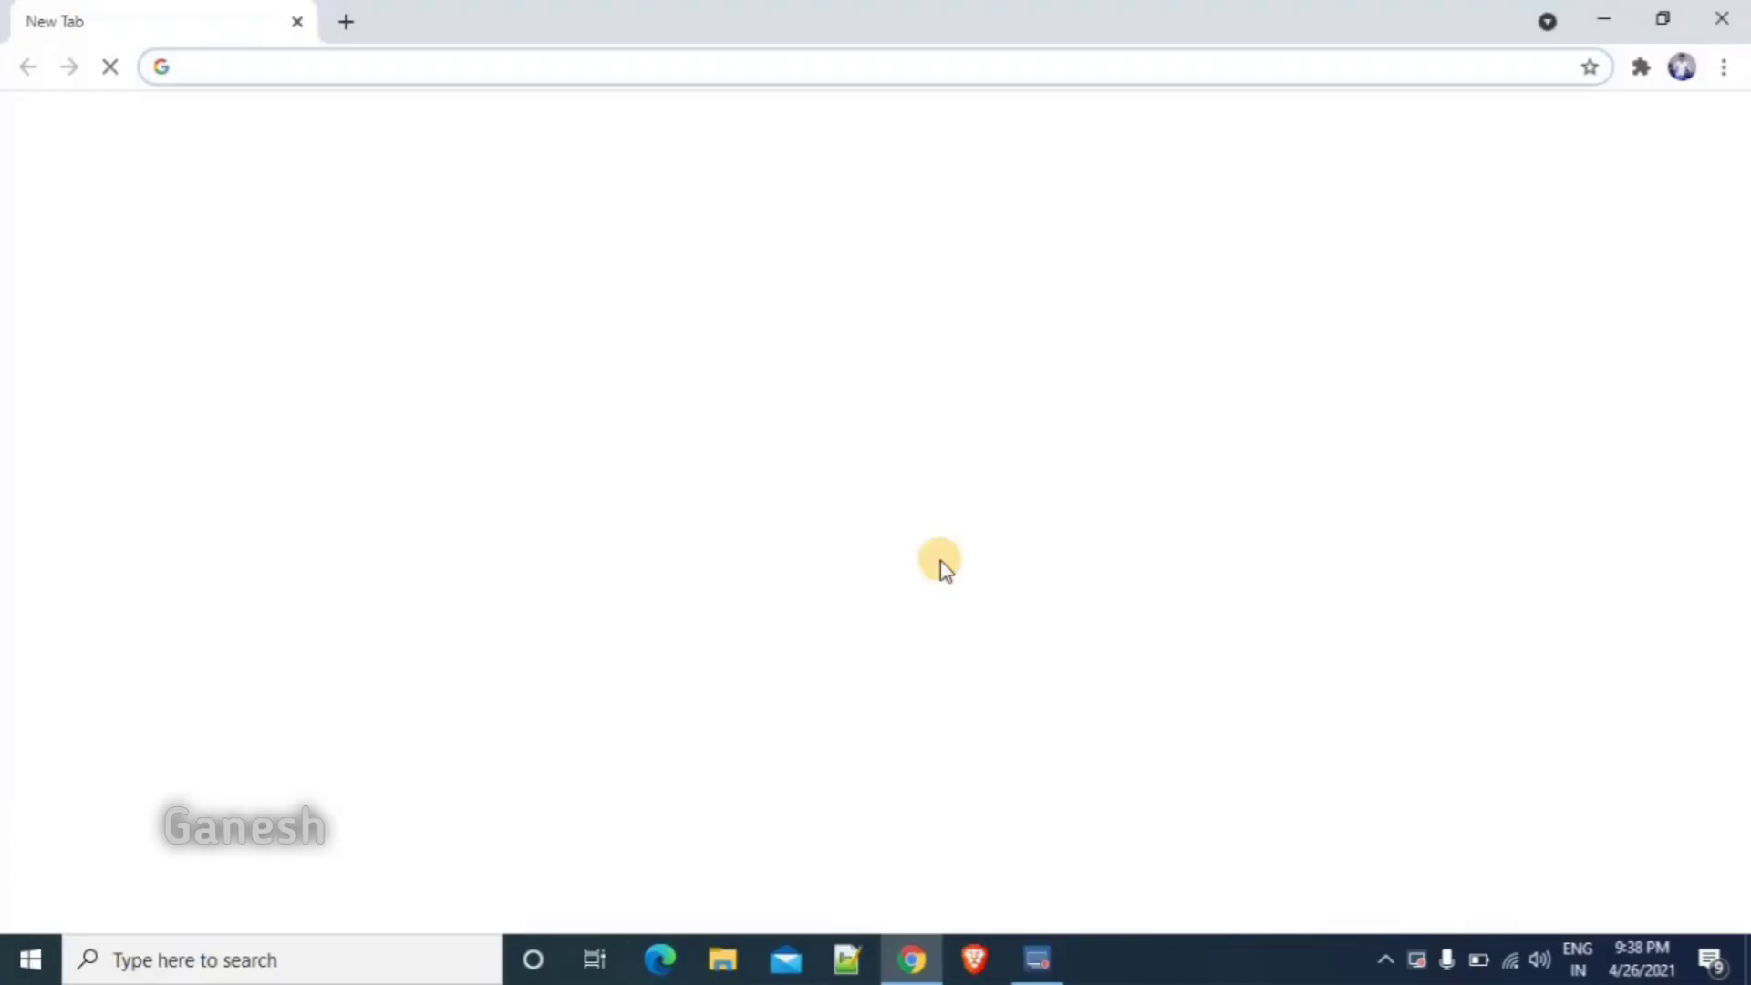
pyautogui.write('windo')
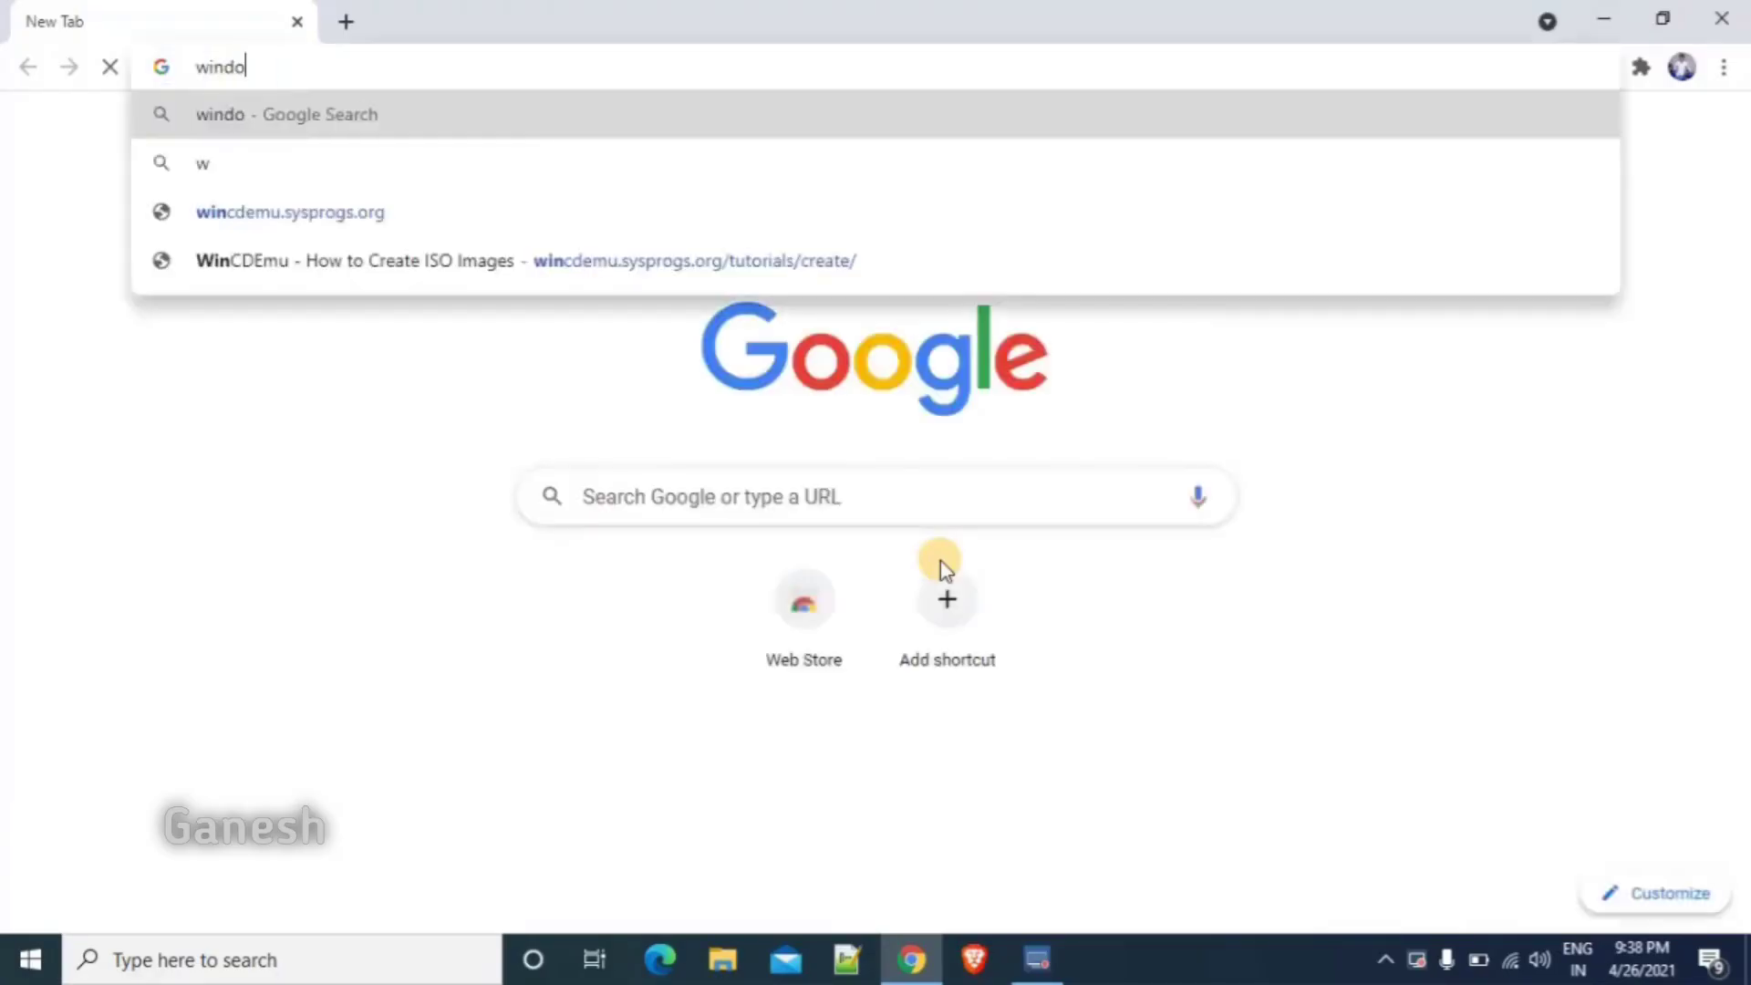
pyautogui.write('w 10')
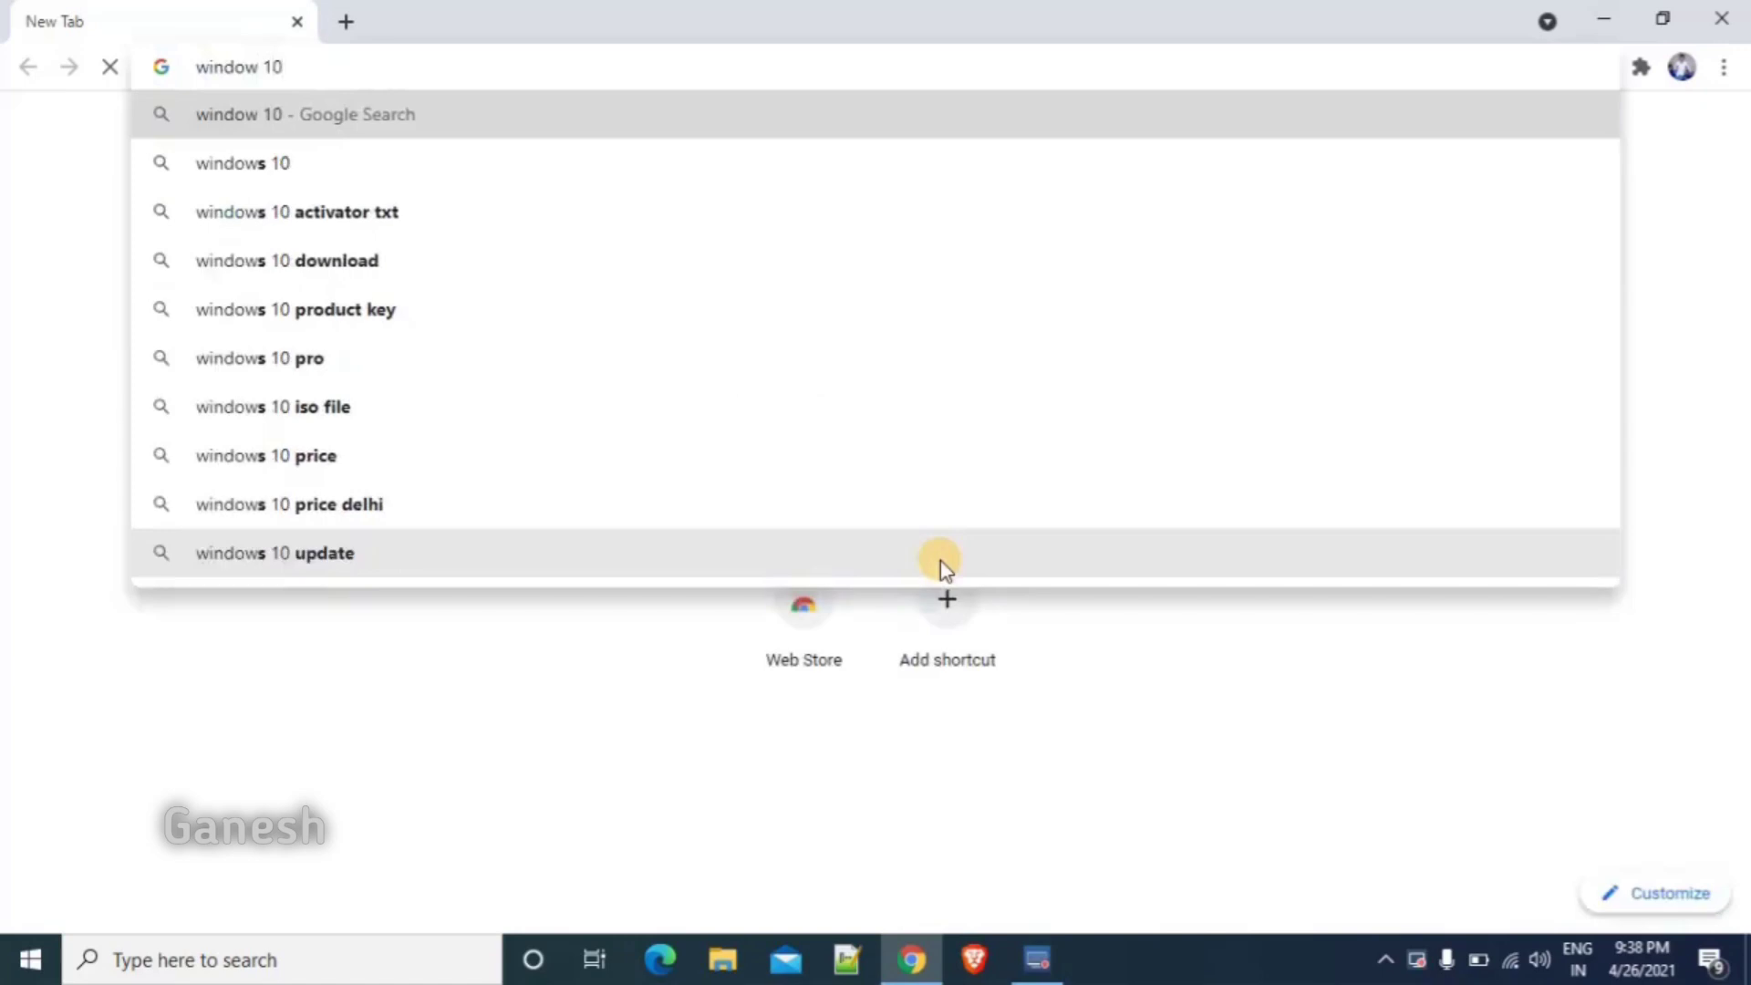
pyautogui.press('Return')
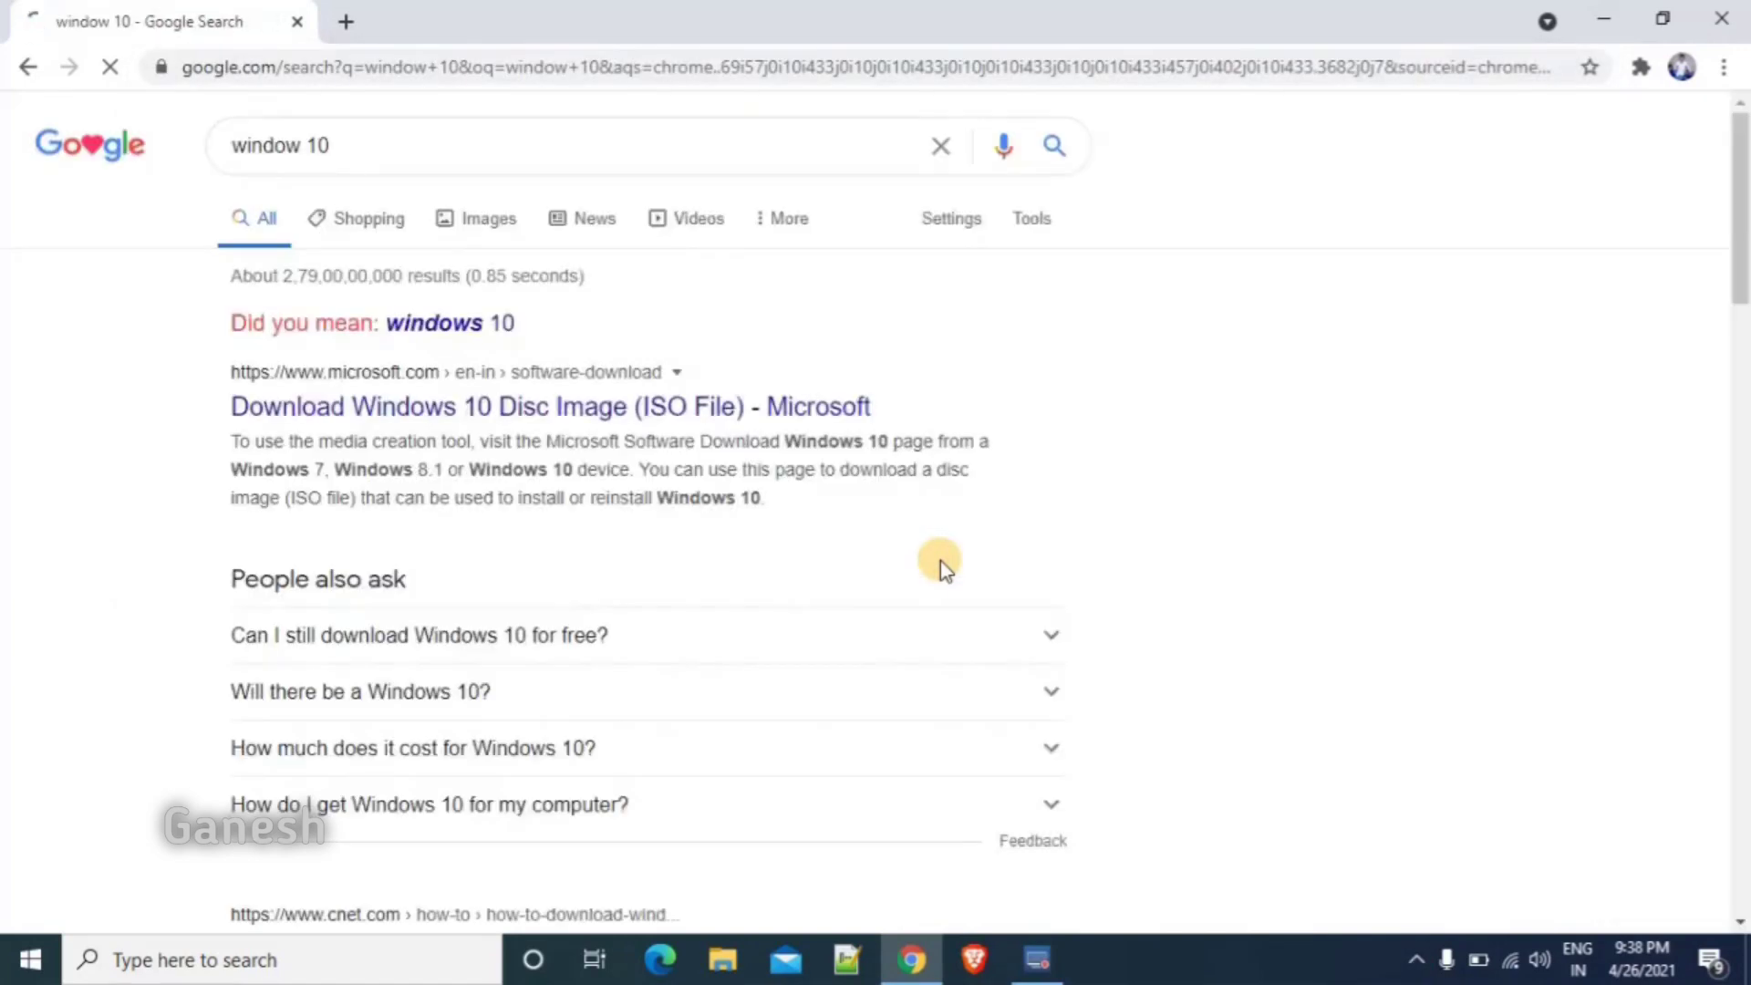
pyautogui.click(356, 412)
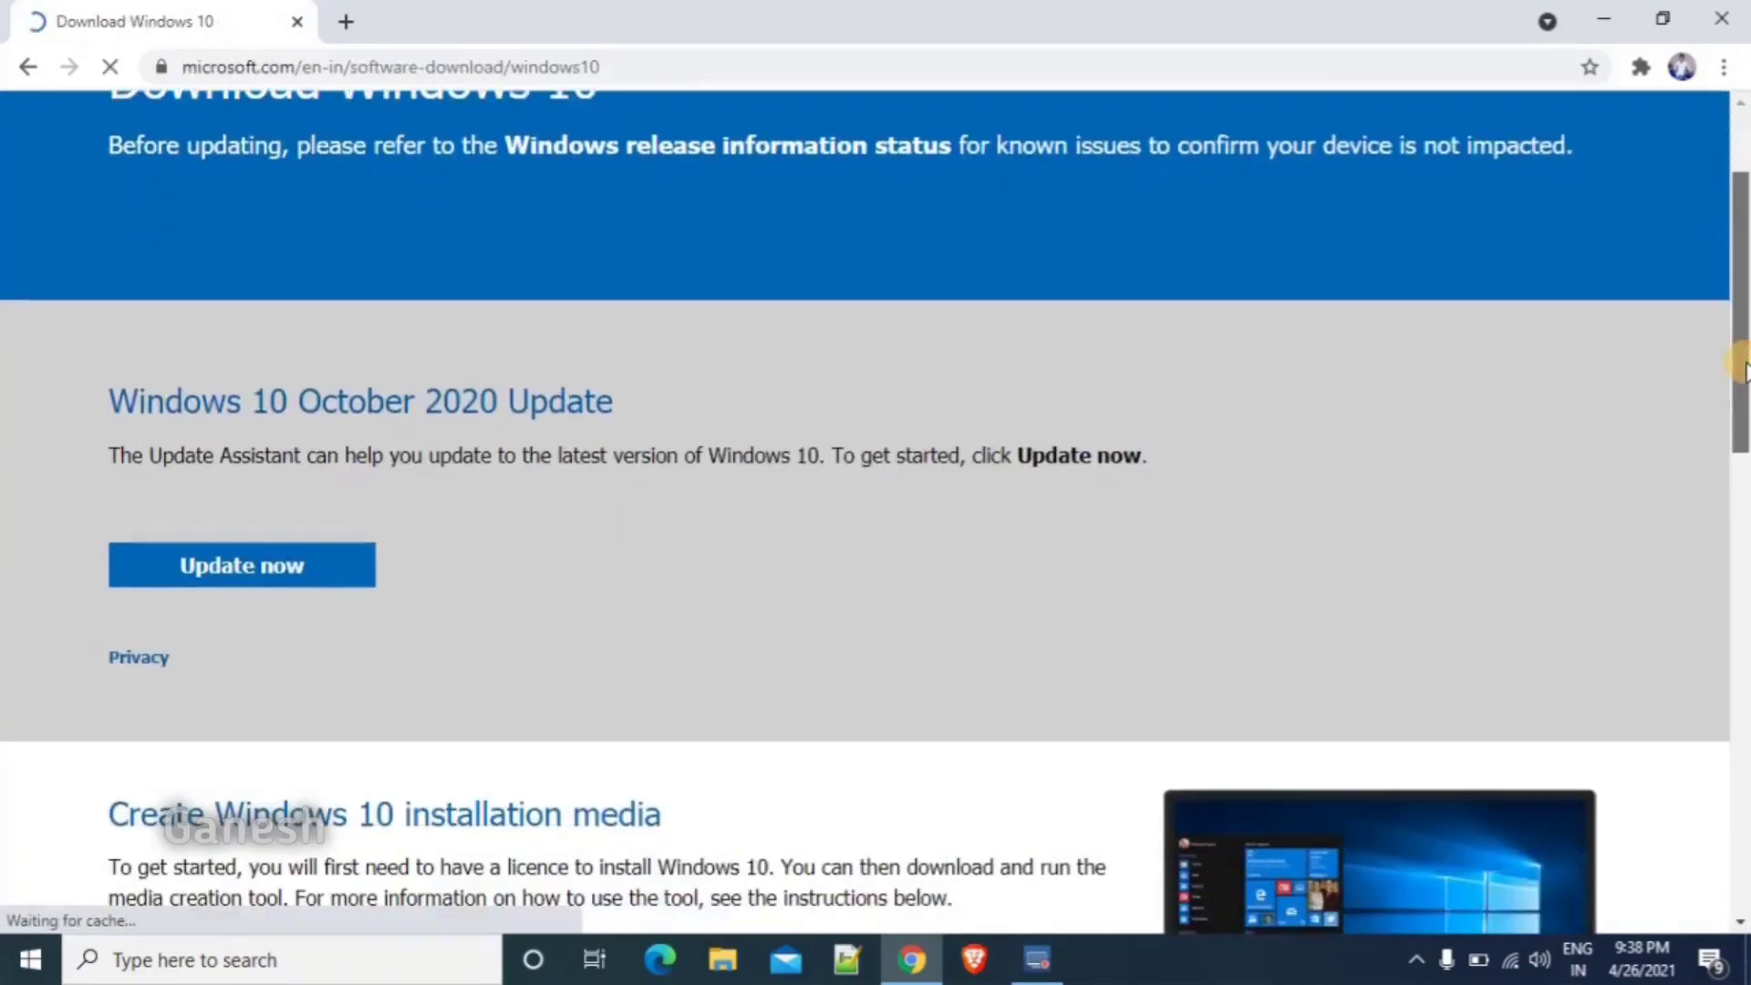
# - Download the Windows 10 media creation tool, launch the downloaded file, and minimize the browser
pyautogui.moveTo(1741, 383); pyautogui.dragTo(1736, 528)
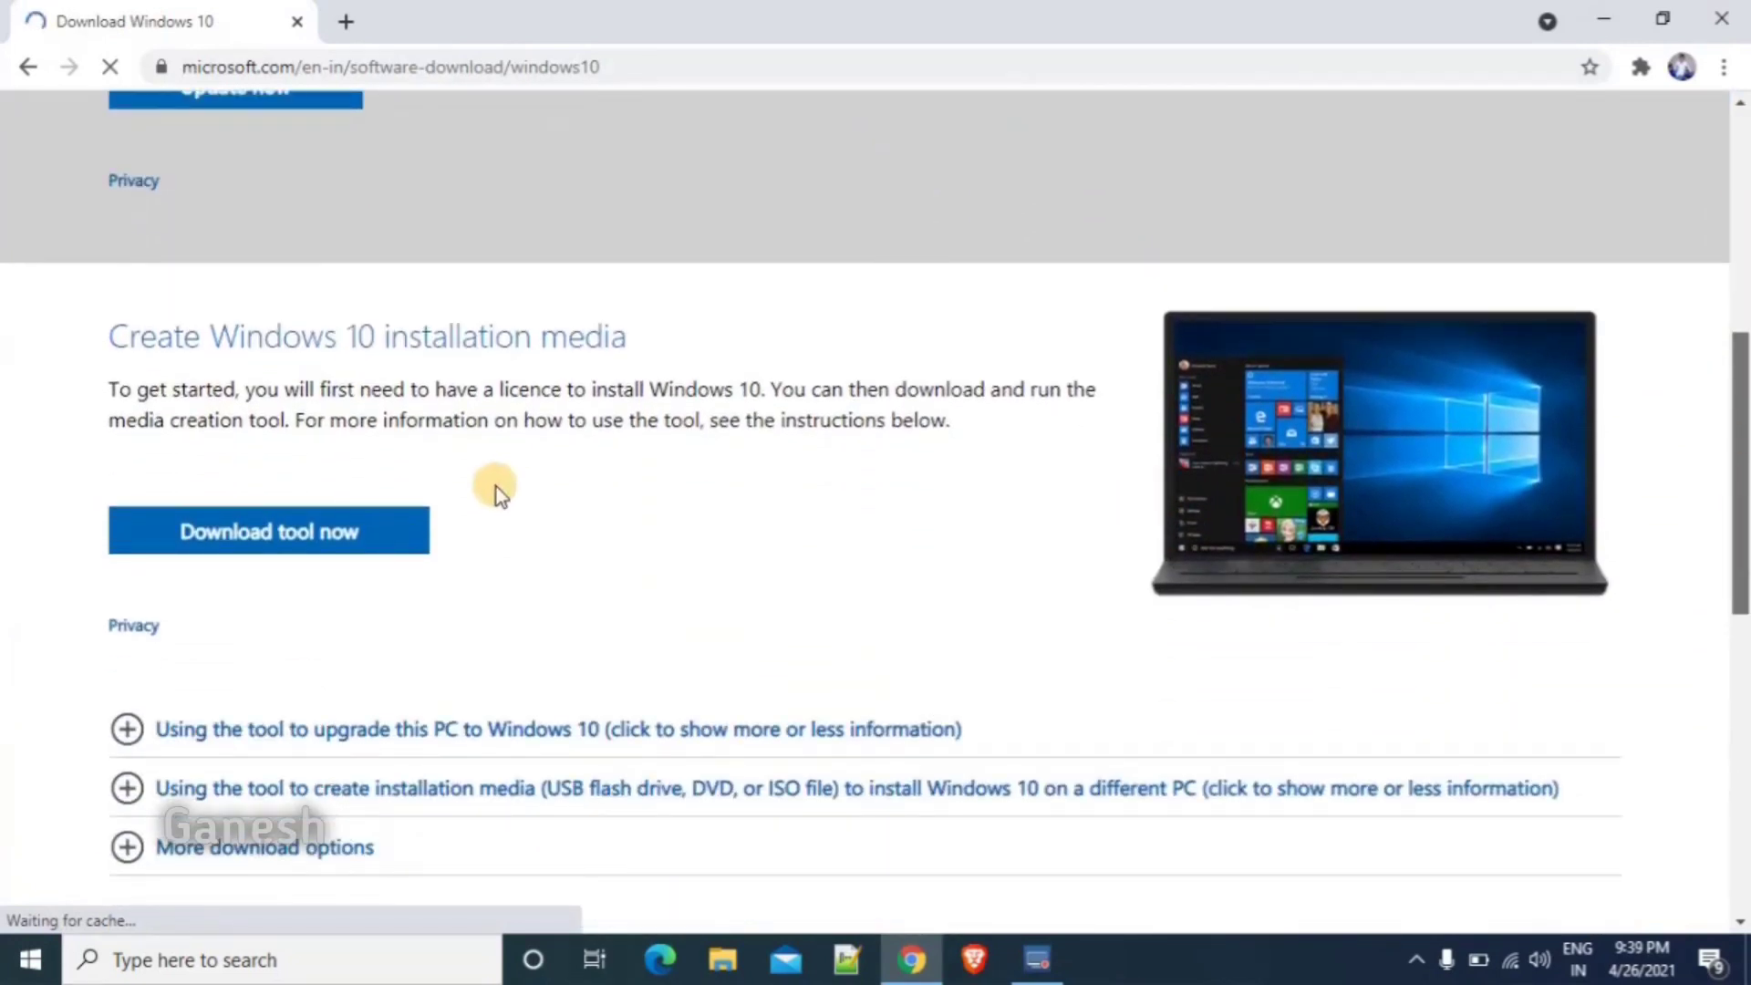
pyautogui.click(302, 548)
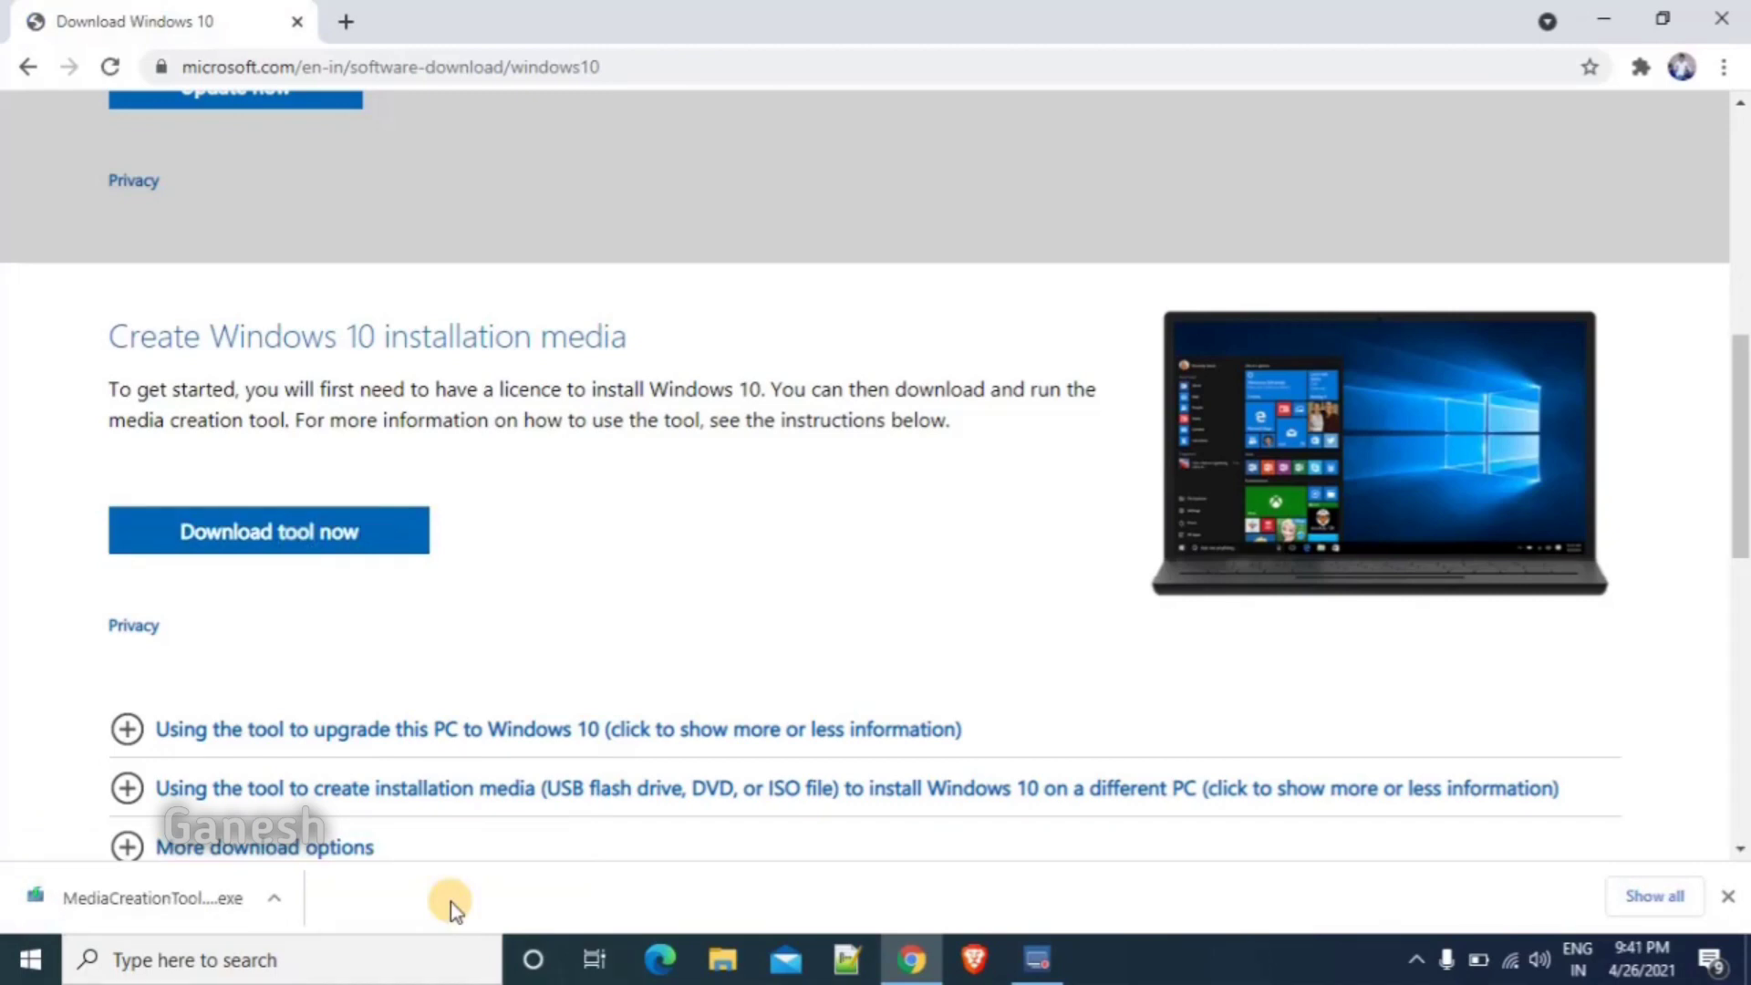
pyautogui.click(228, 908)
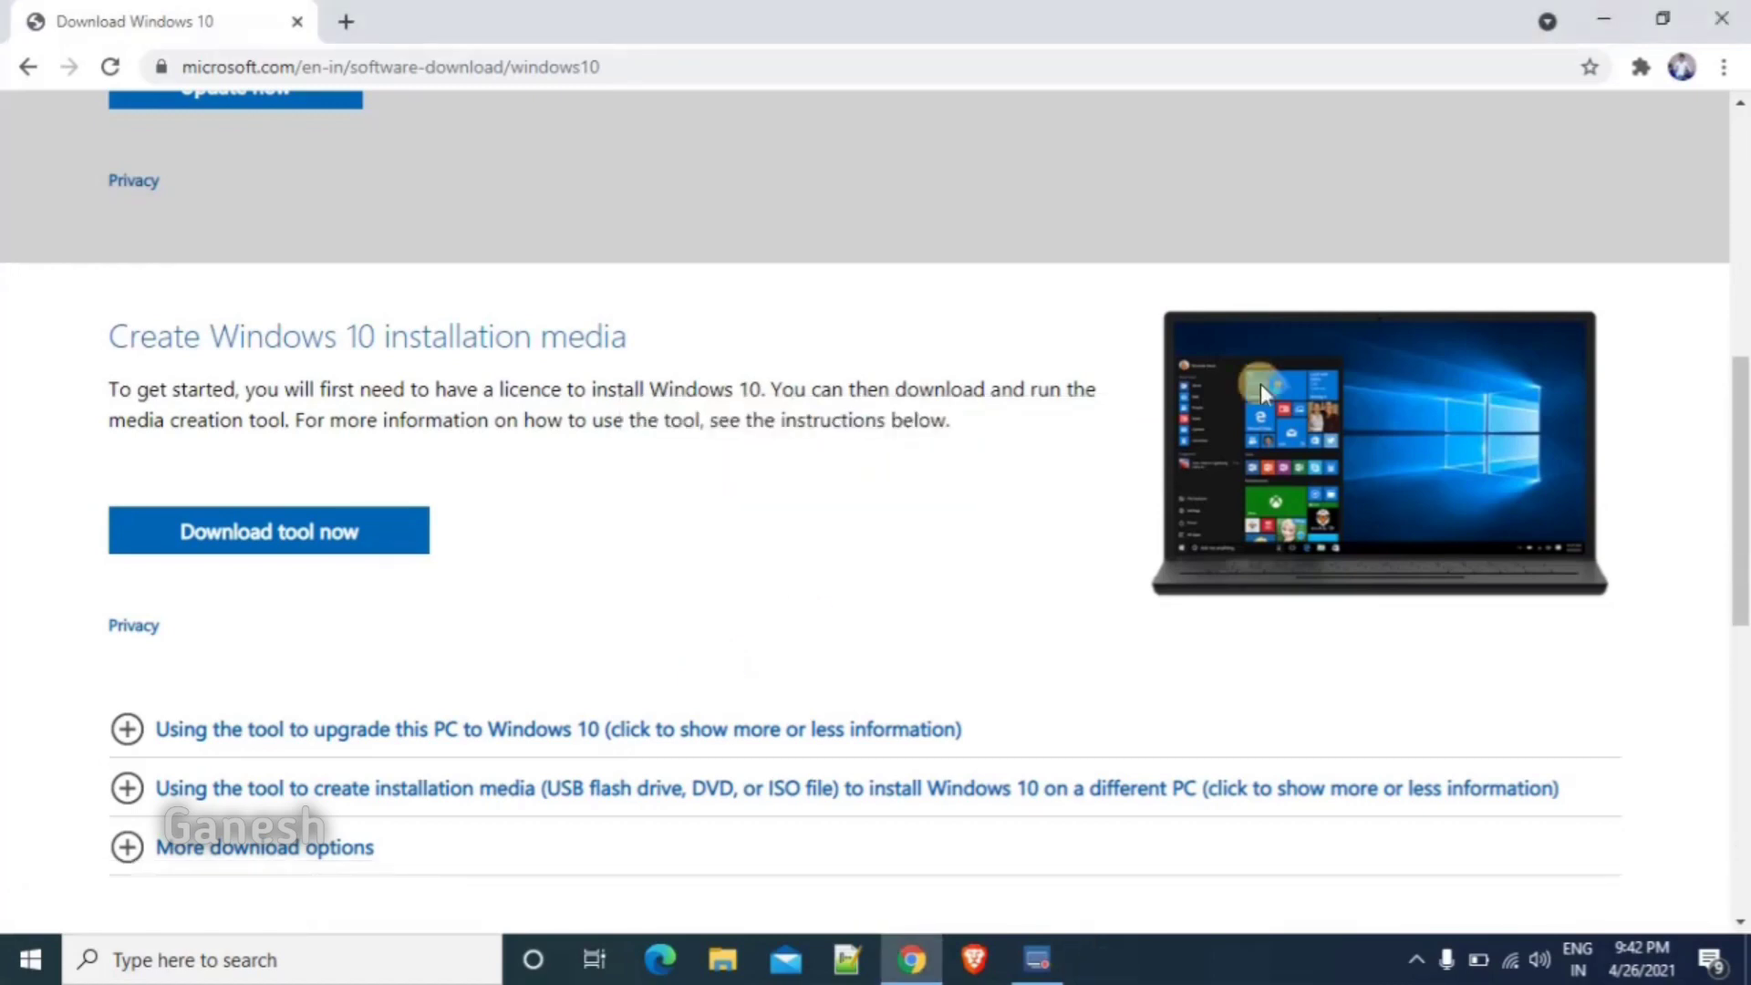
pyautogui.click(1604, 11)
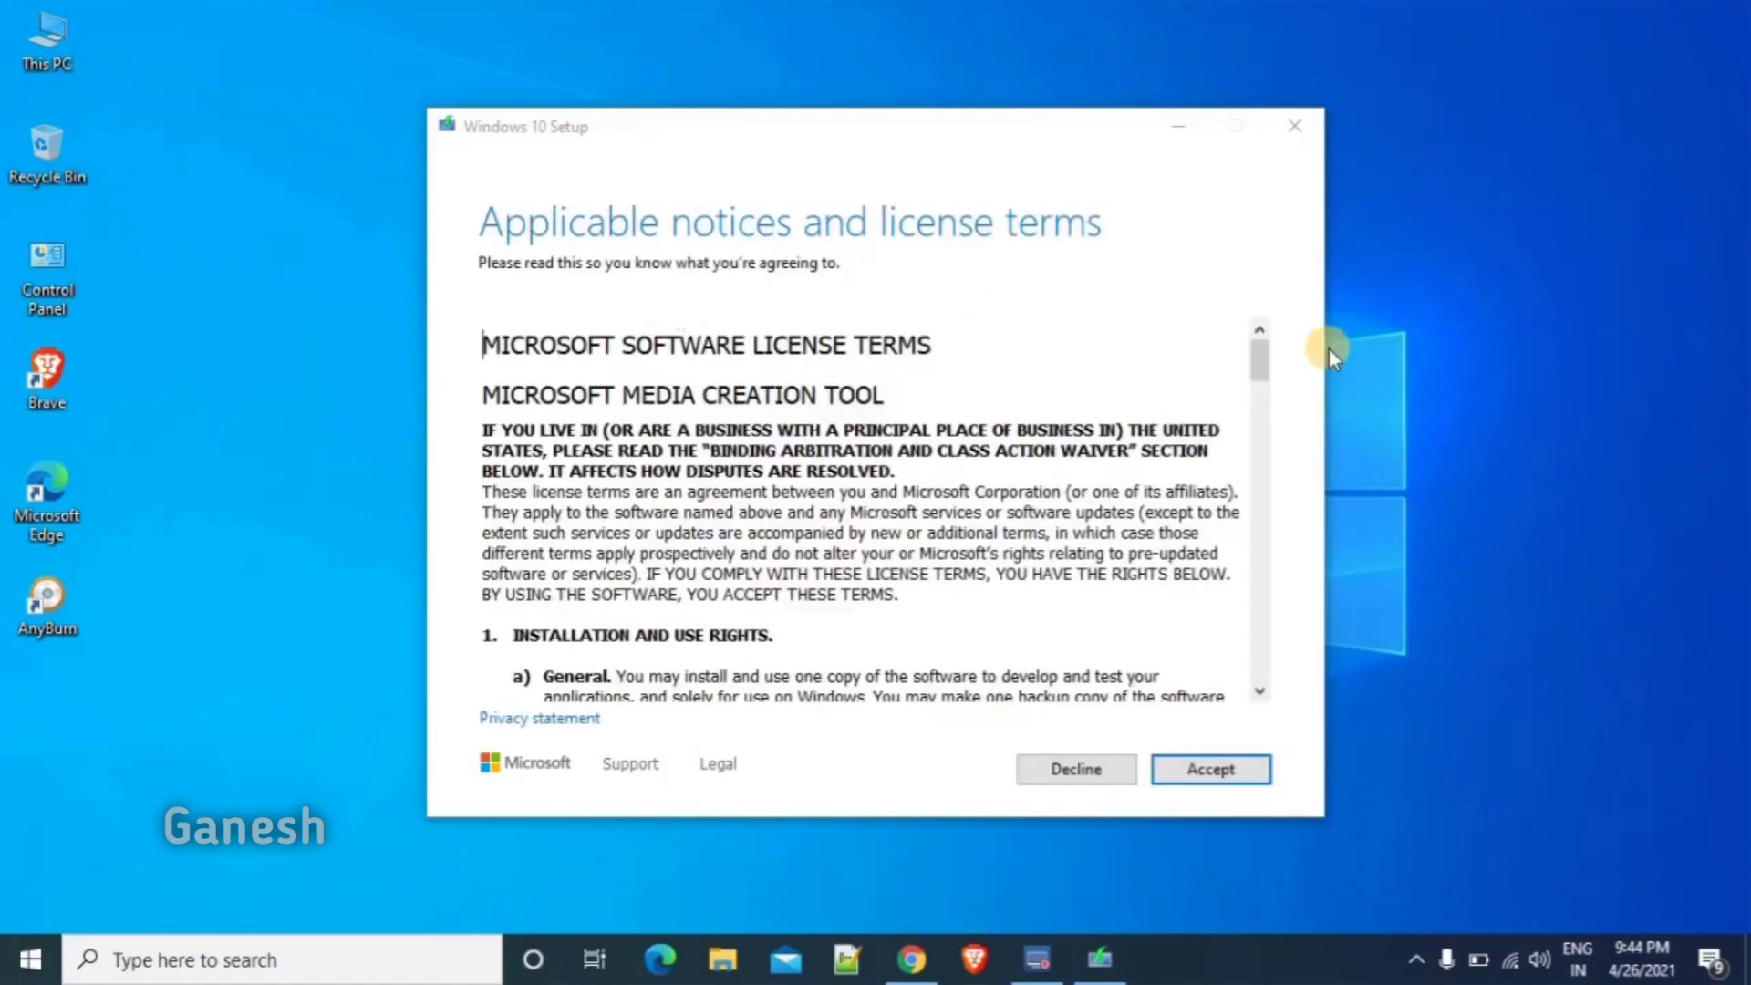
# - Review and accept the media creation tool's license terms, and choose to create installation media for another PC
pyautogui.click(1266, 360)
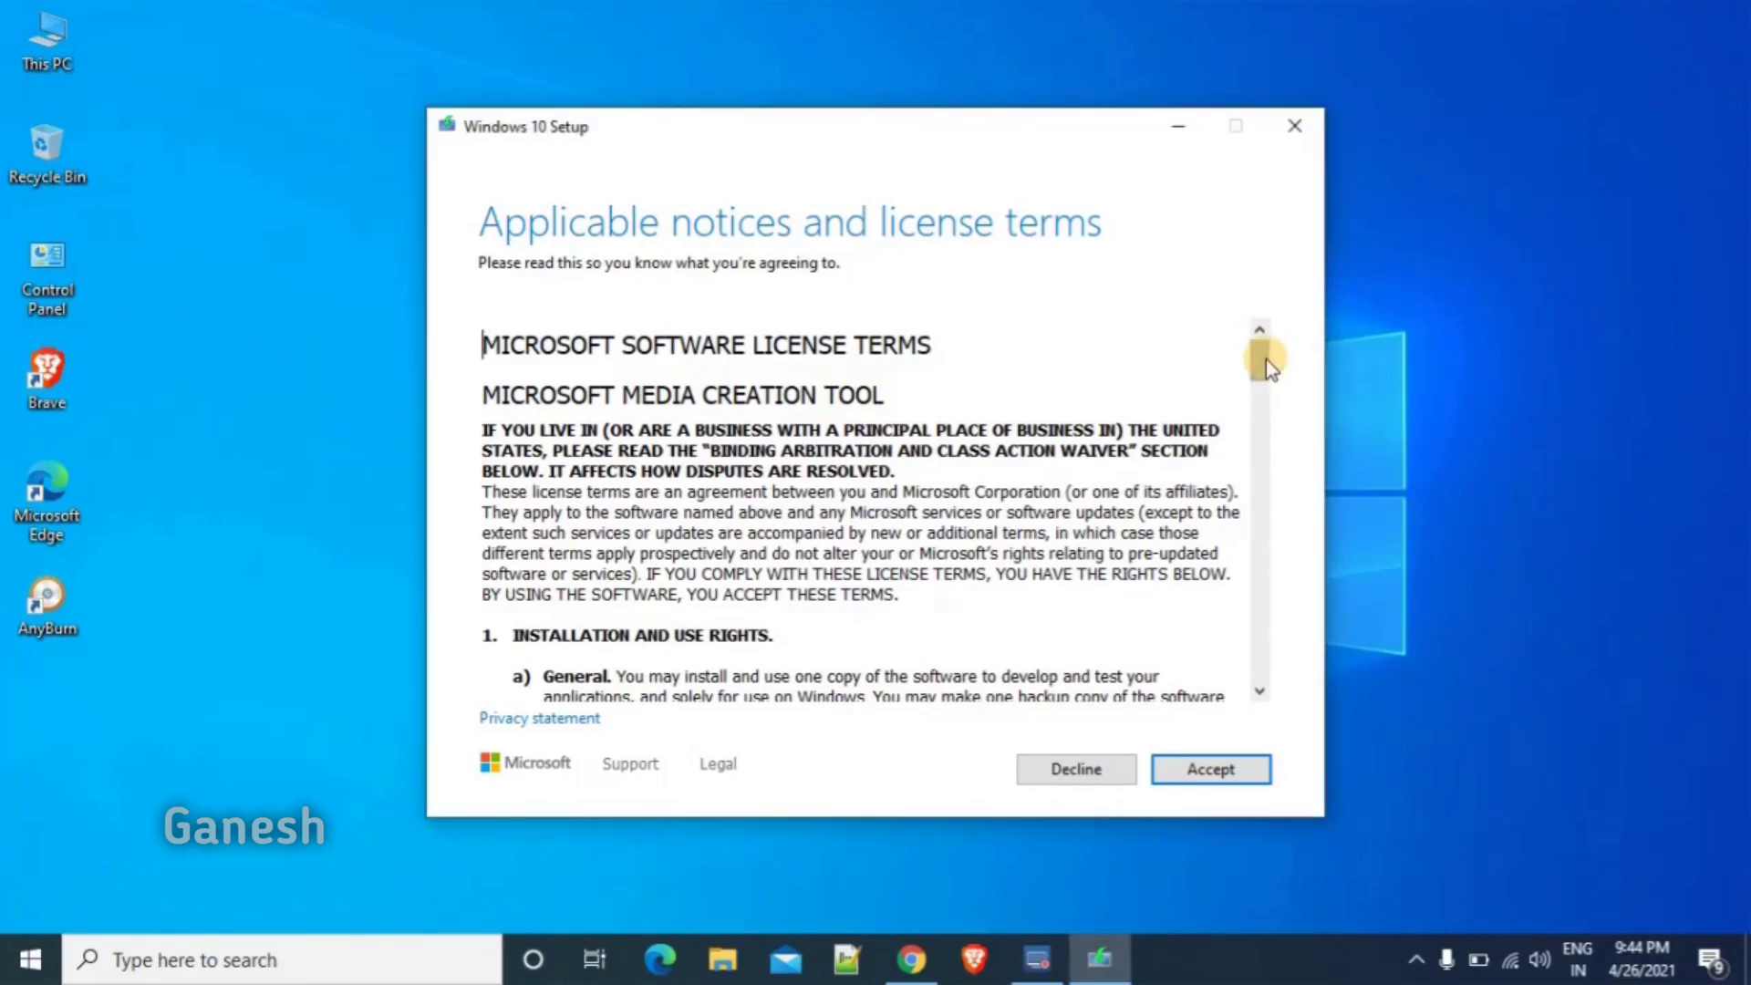
pyautogui.moveTo(1266, 359); pyautogui.dragTo(1561, 394)
pyautogui.moveTo(1257, 376); pyautogui.dragTo(1107, 457)
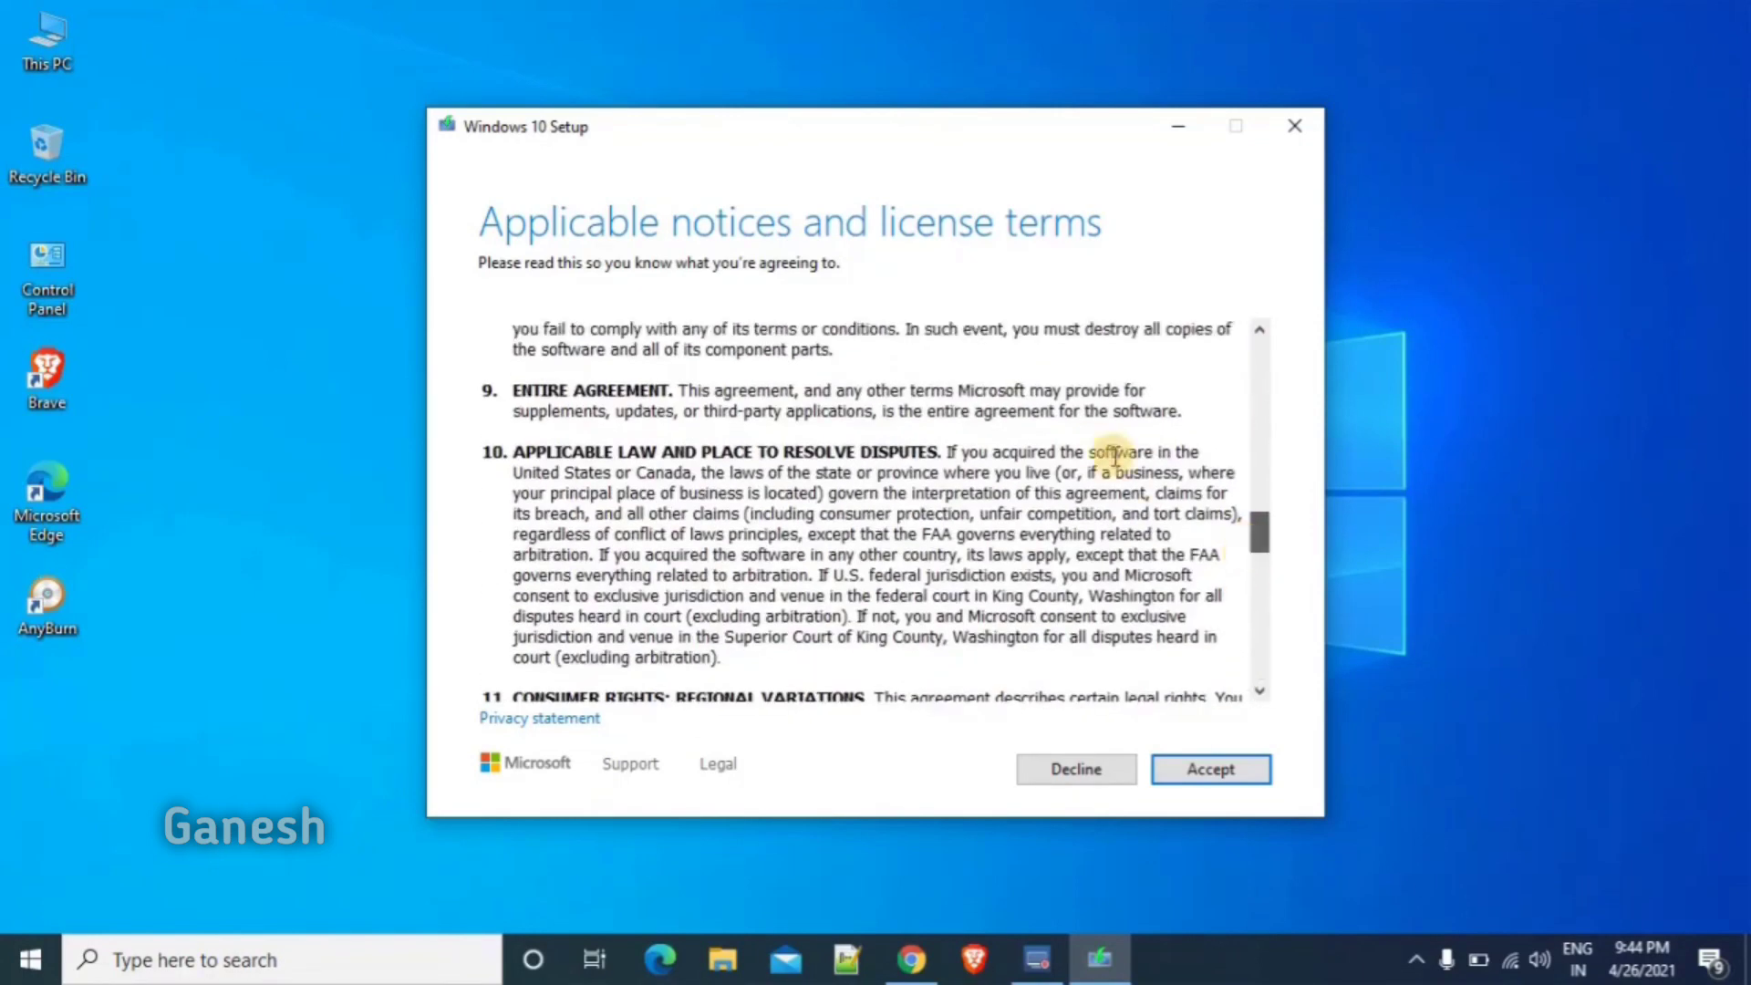
pyautogui.moveTo(1259, 527); pyautogui.dragTo(1253, 650)
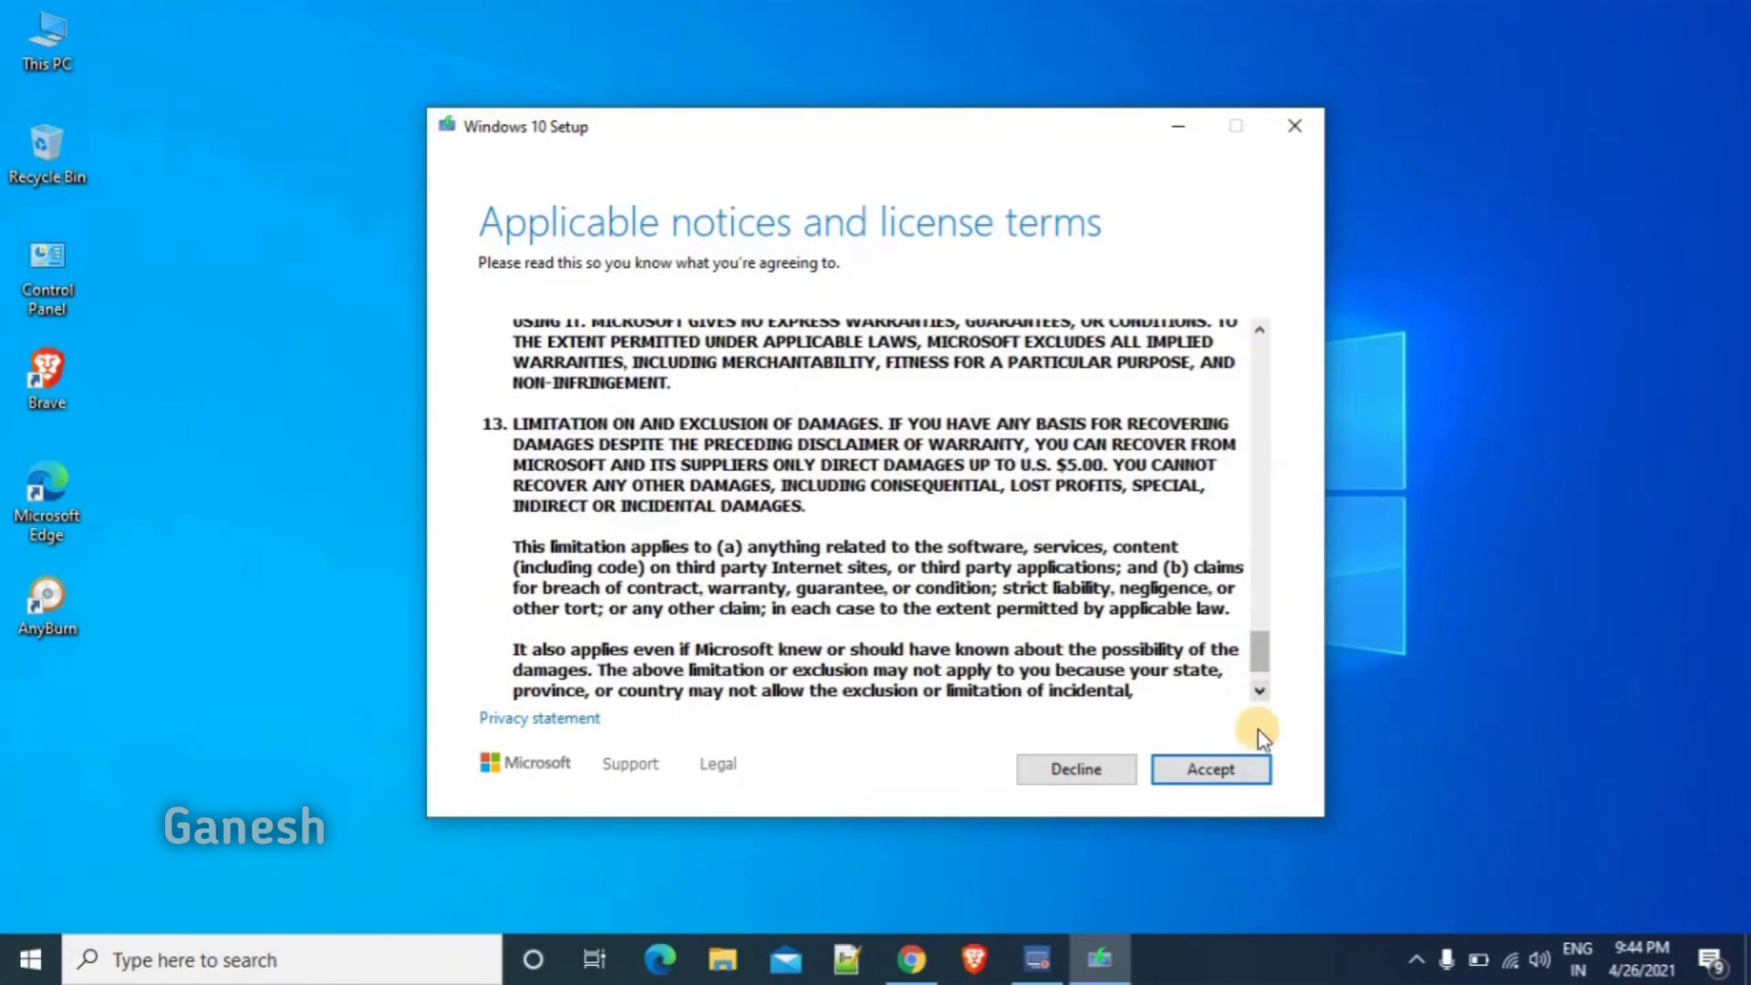
pyautogui.click(1223, 774)
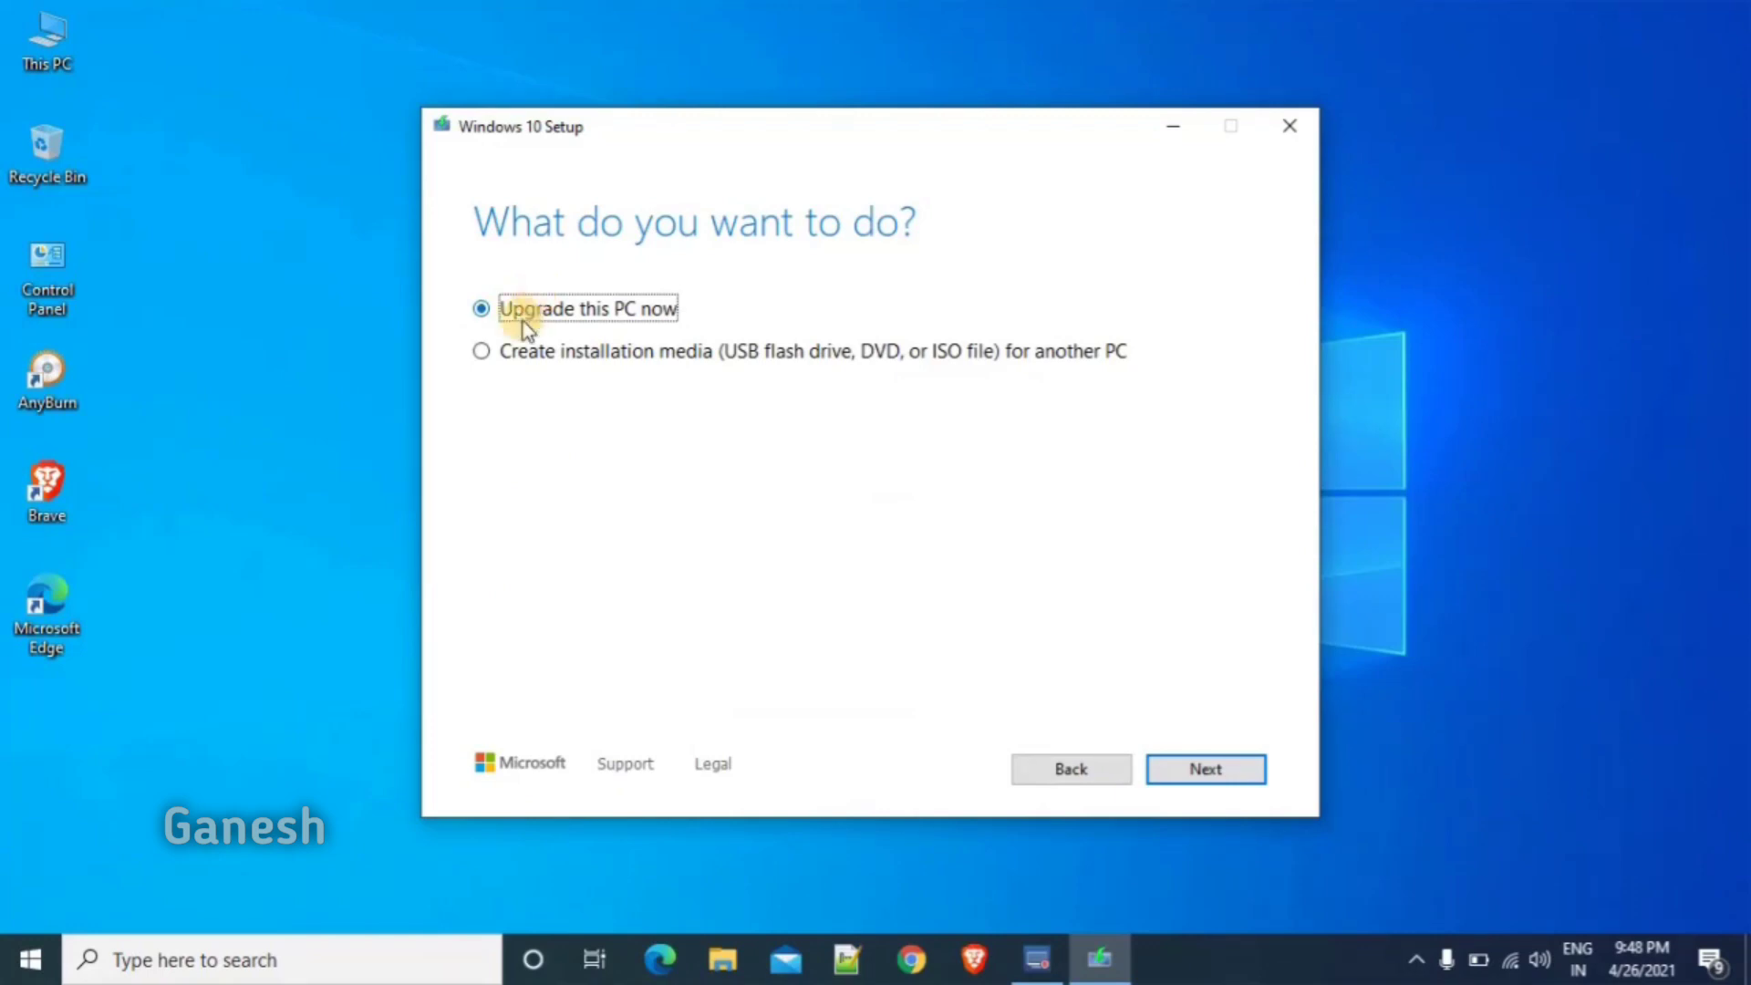
pyautogui.click(481, 352)
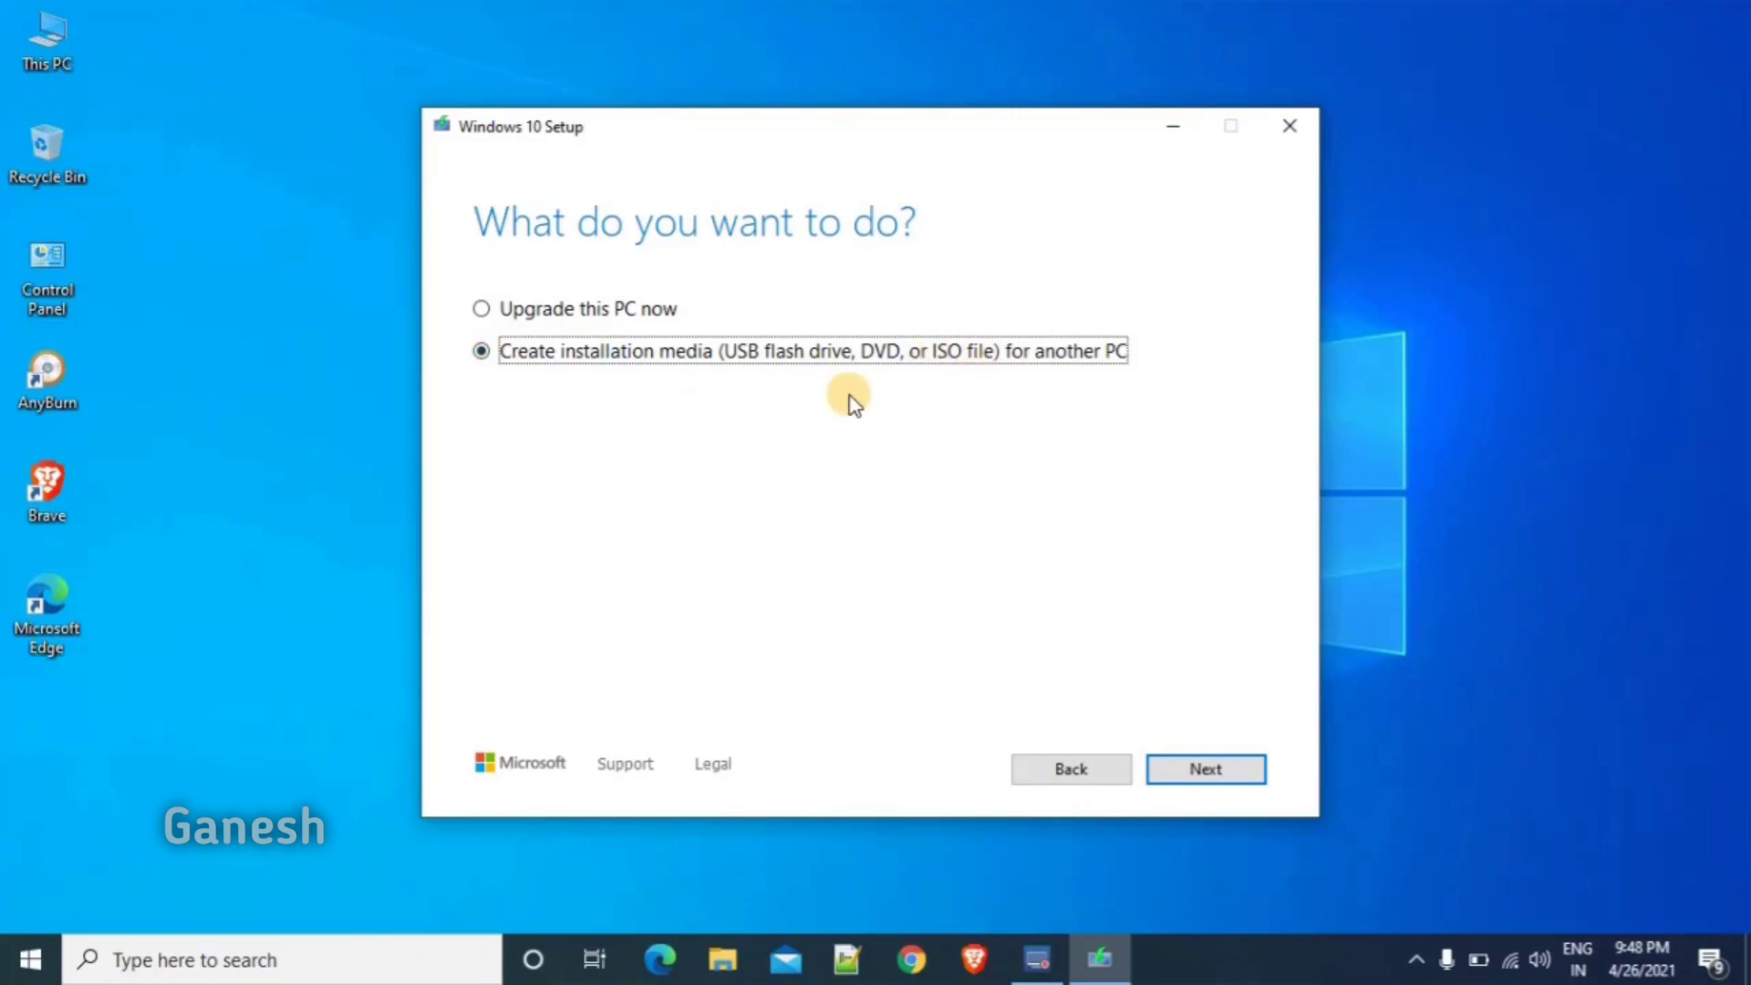
pyautogui.press('Return')
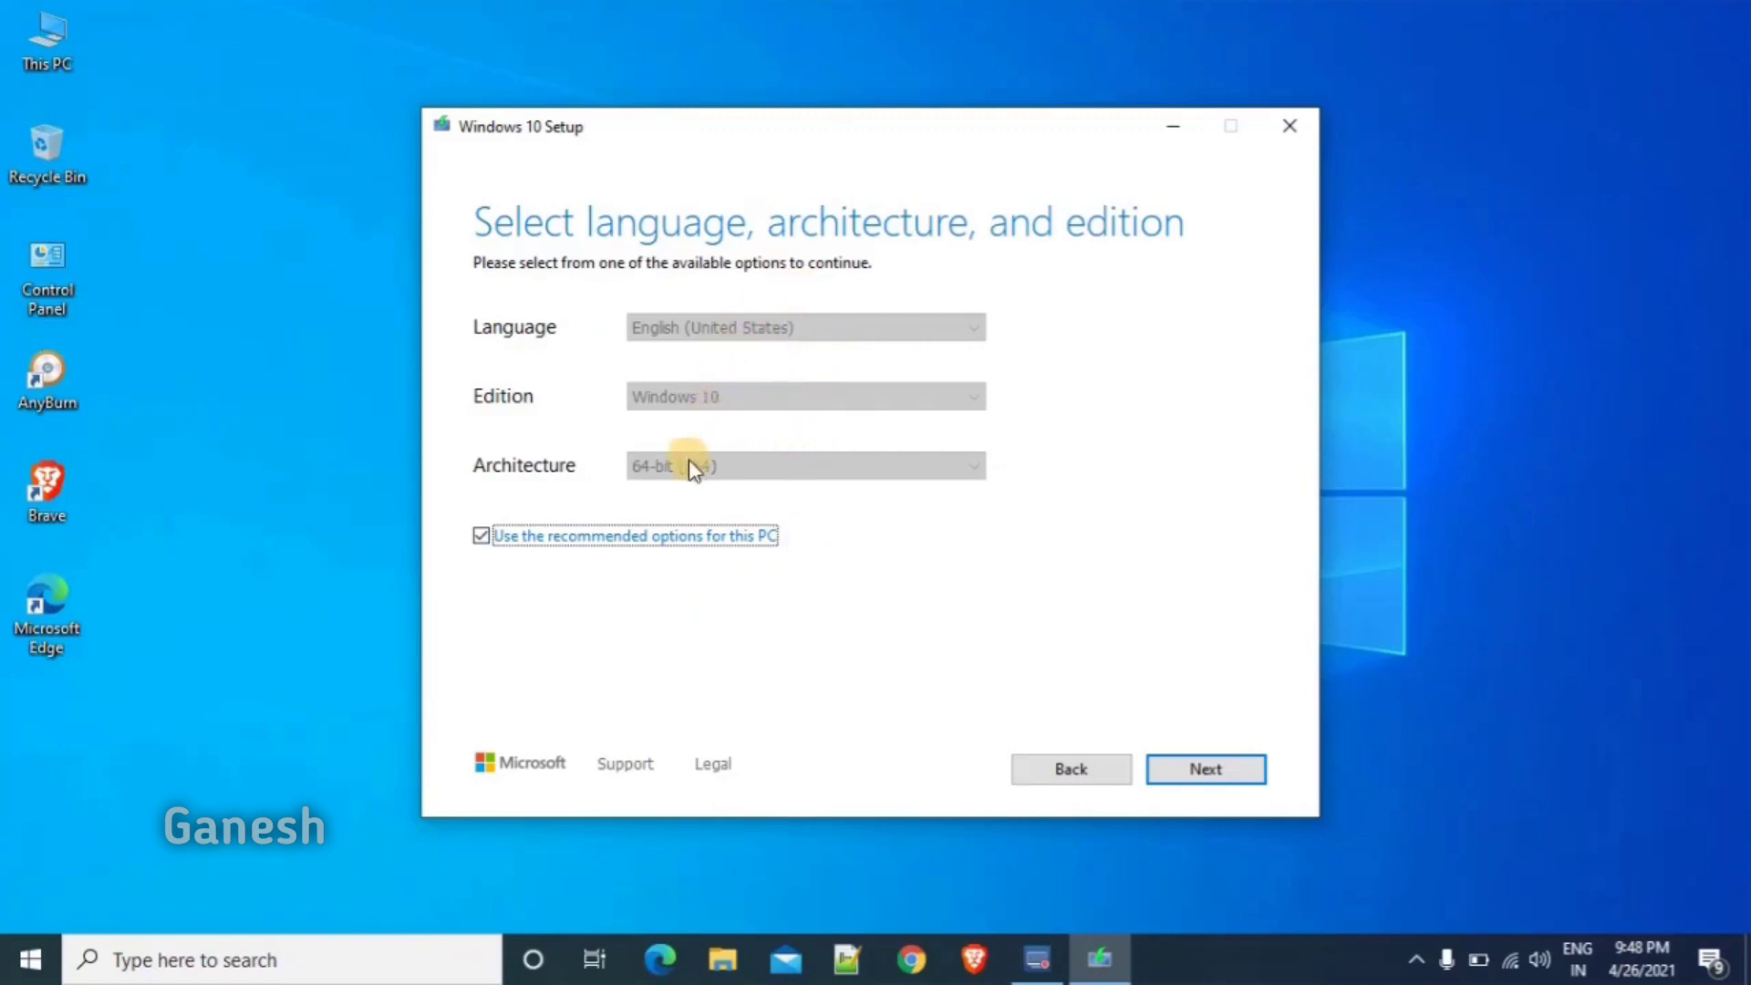
# - Turn off the recommended options and continue with English (United States), Windows 10 and 64-bit (x64)
pyautogui.click(481, 535)
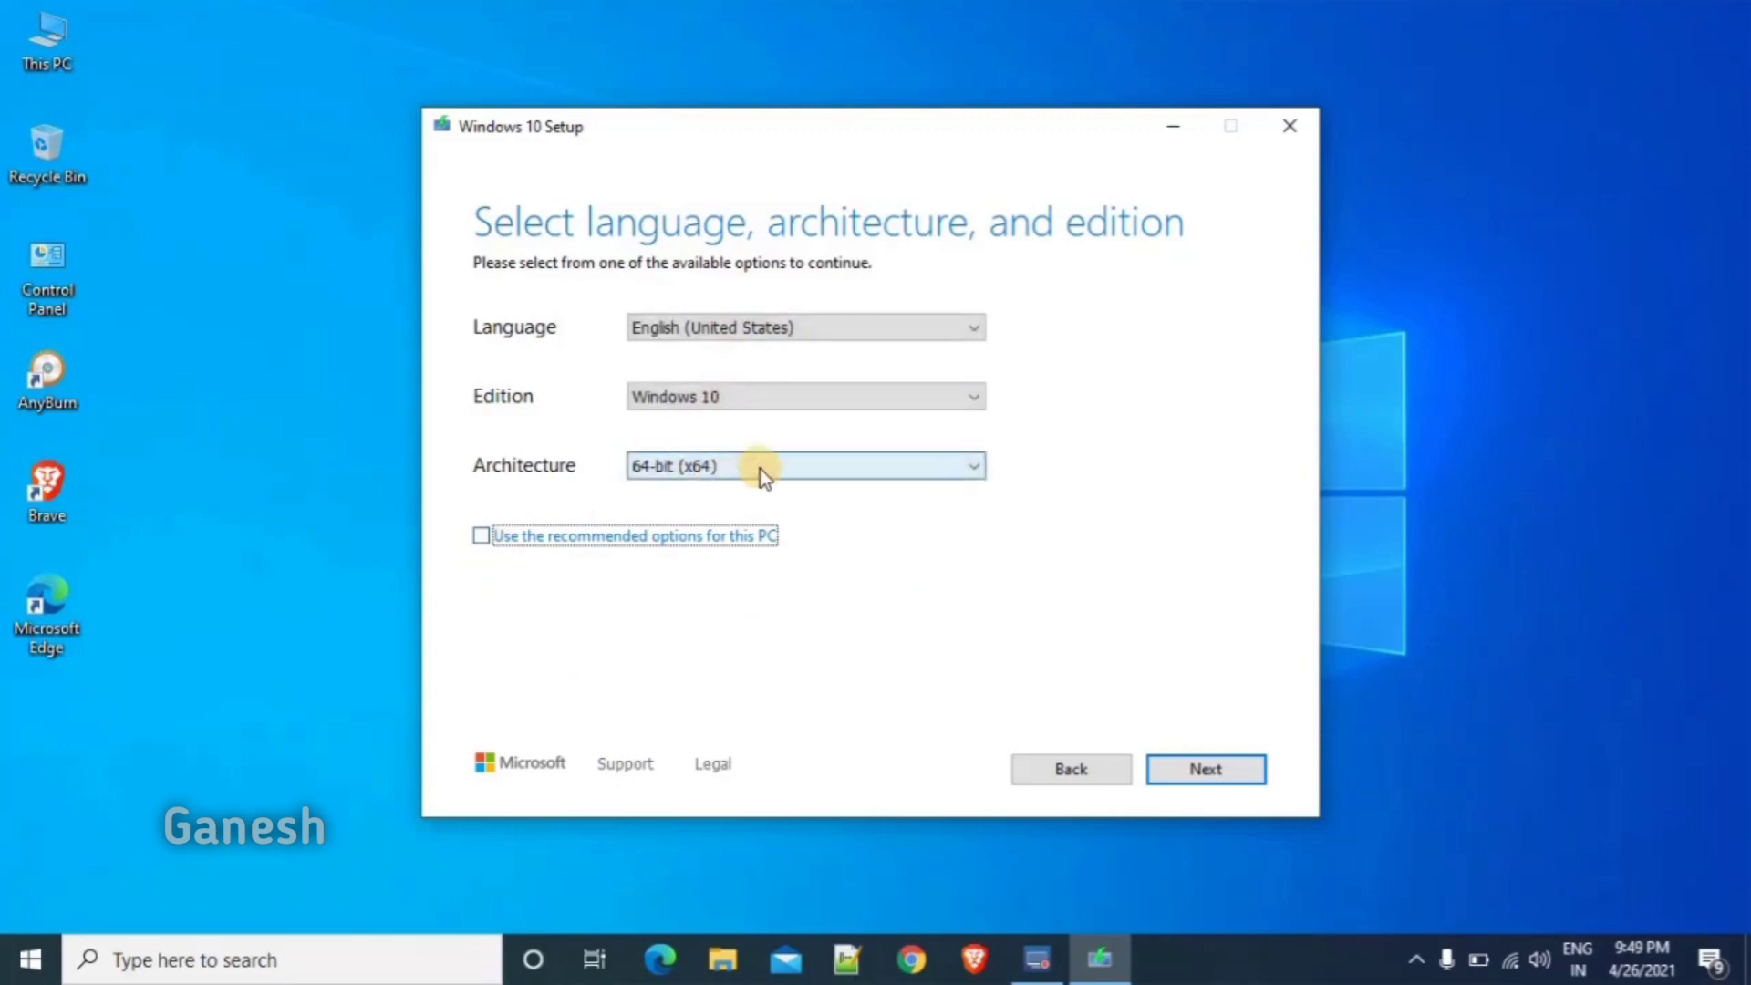
pyautogui.click(481, 536)
pyautogui.click(481, 536)
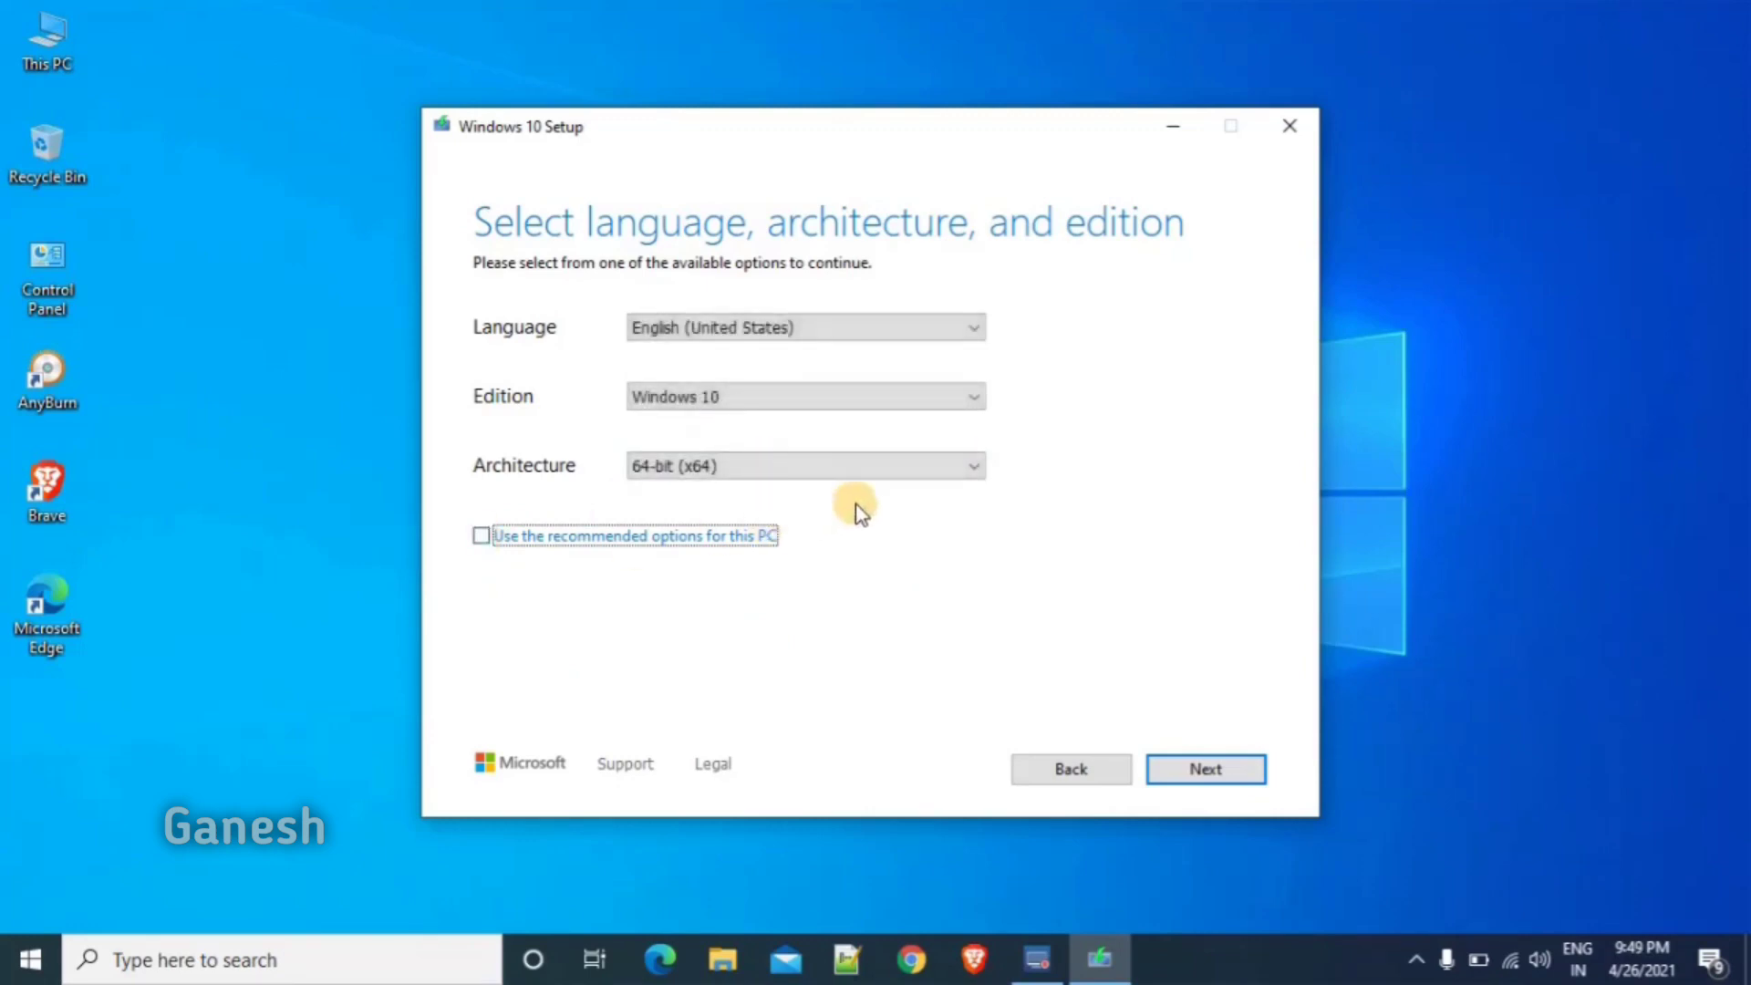
pyautogui.click(897, 467)
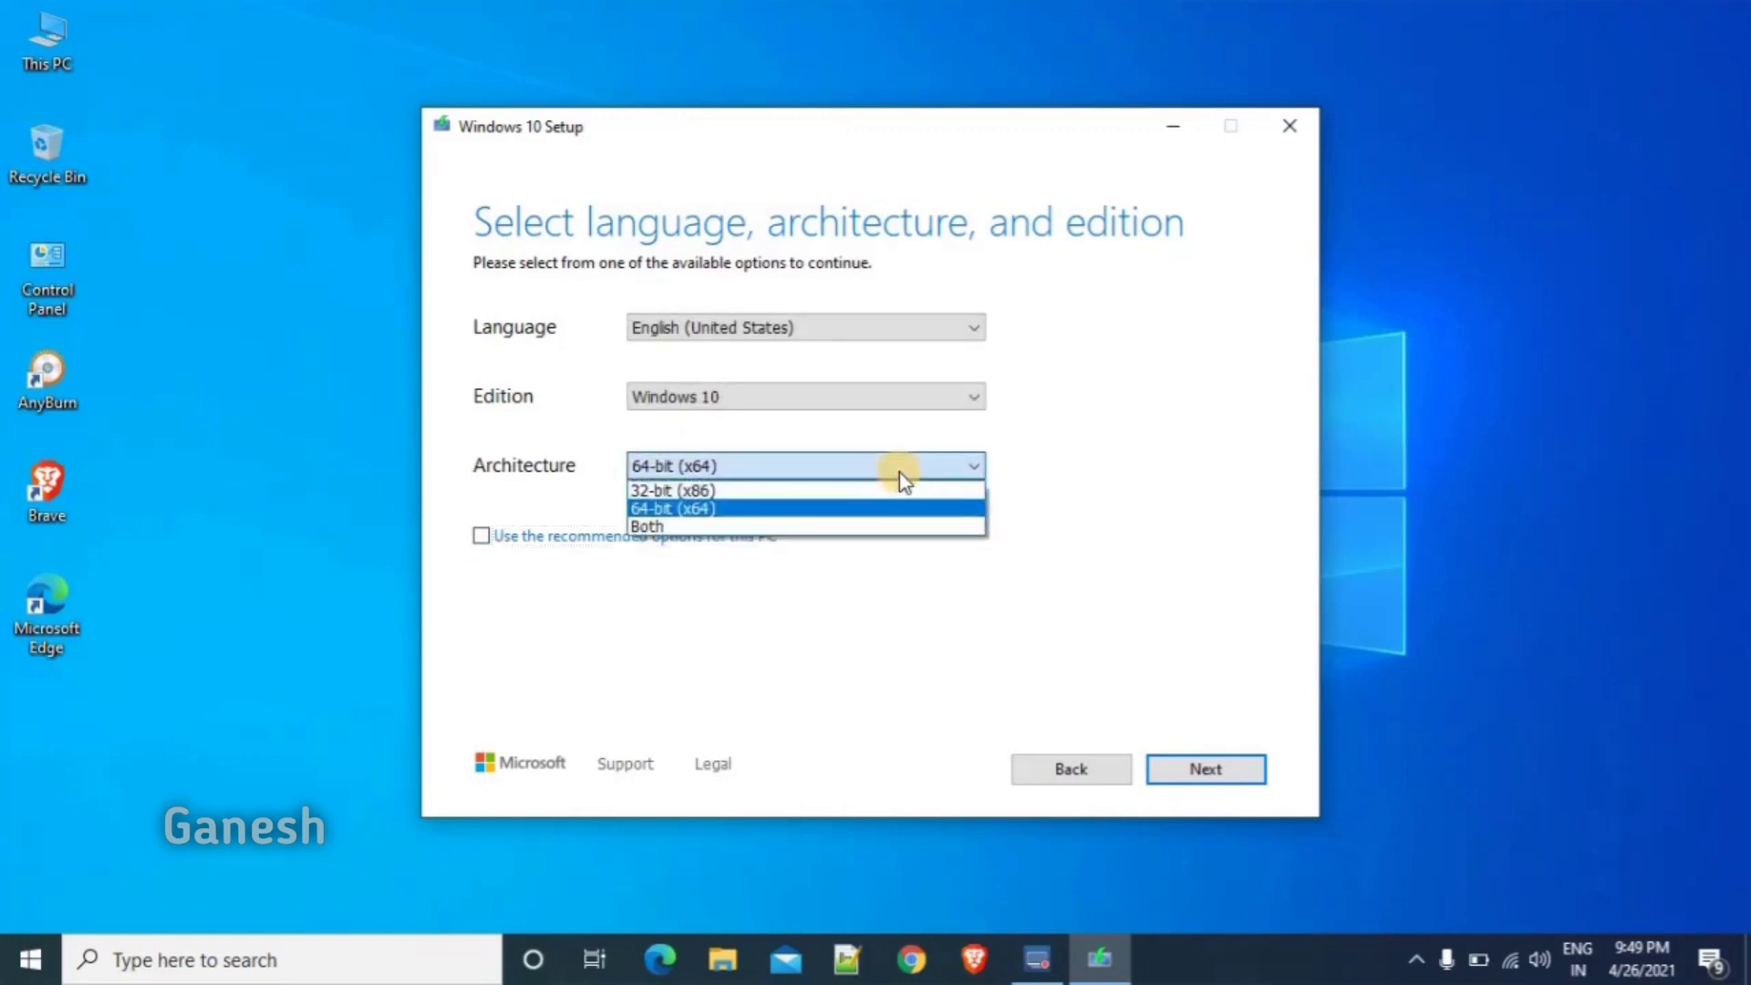
pyautogui.click(899, 473)
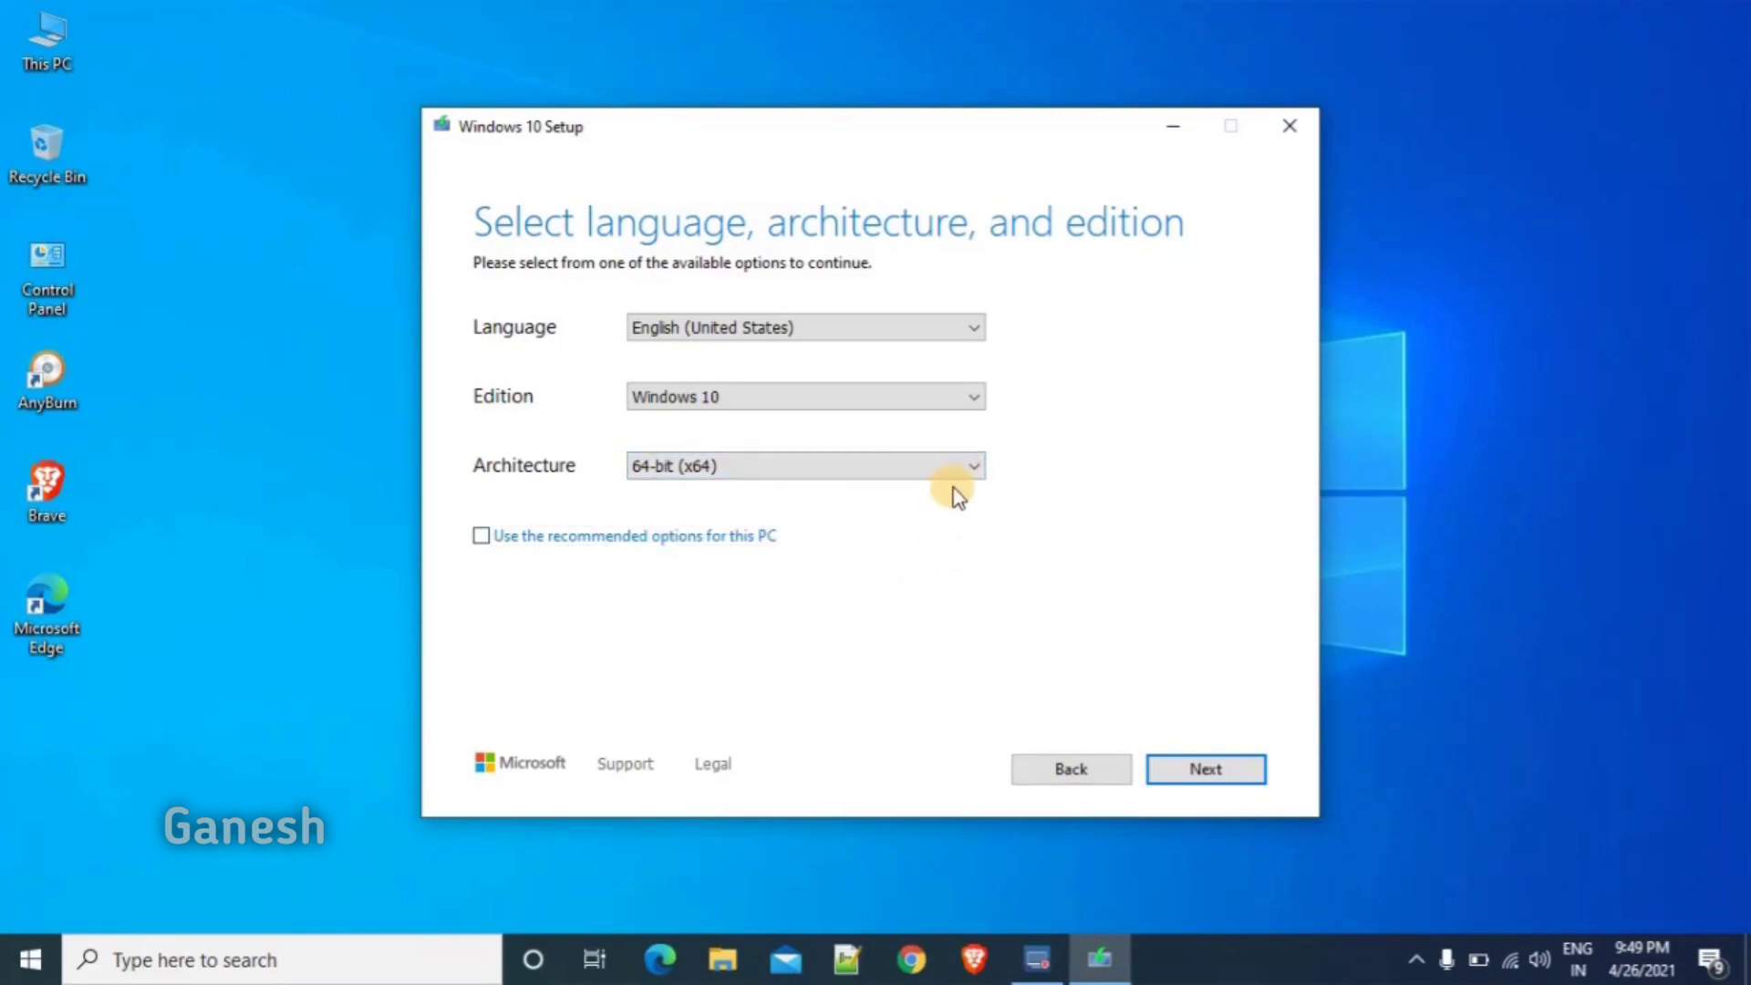
pyautogui.click(956, 465)
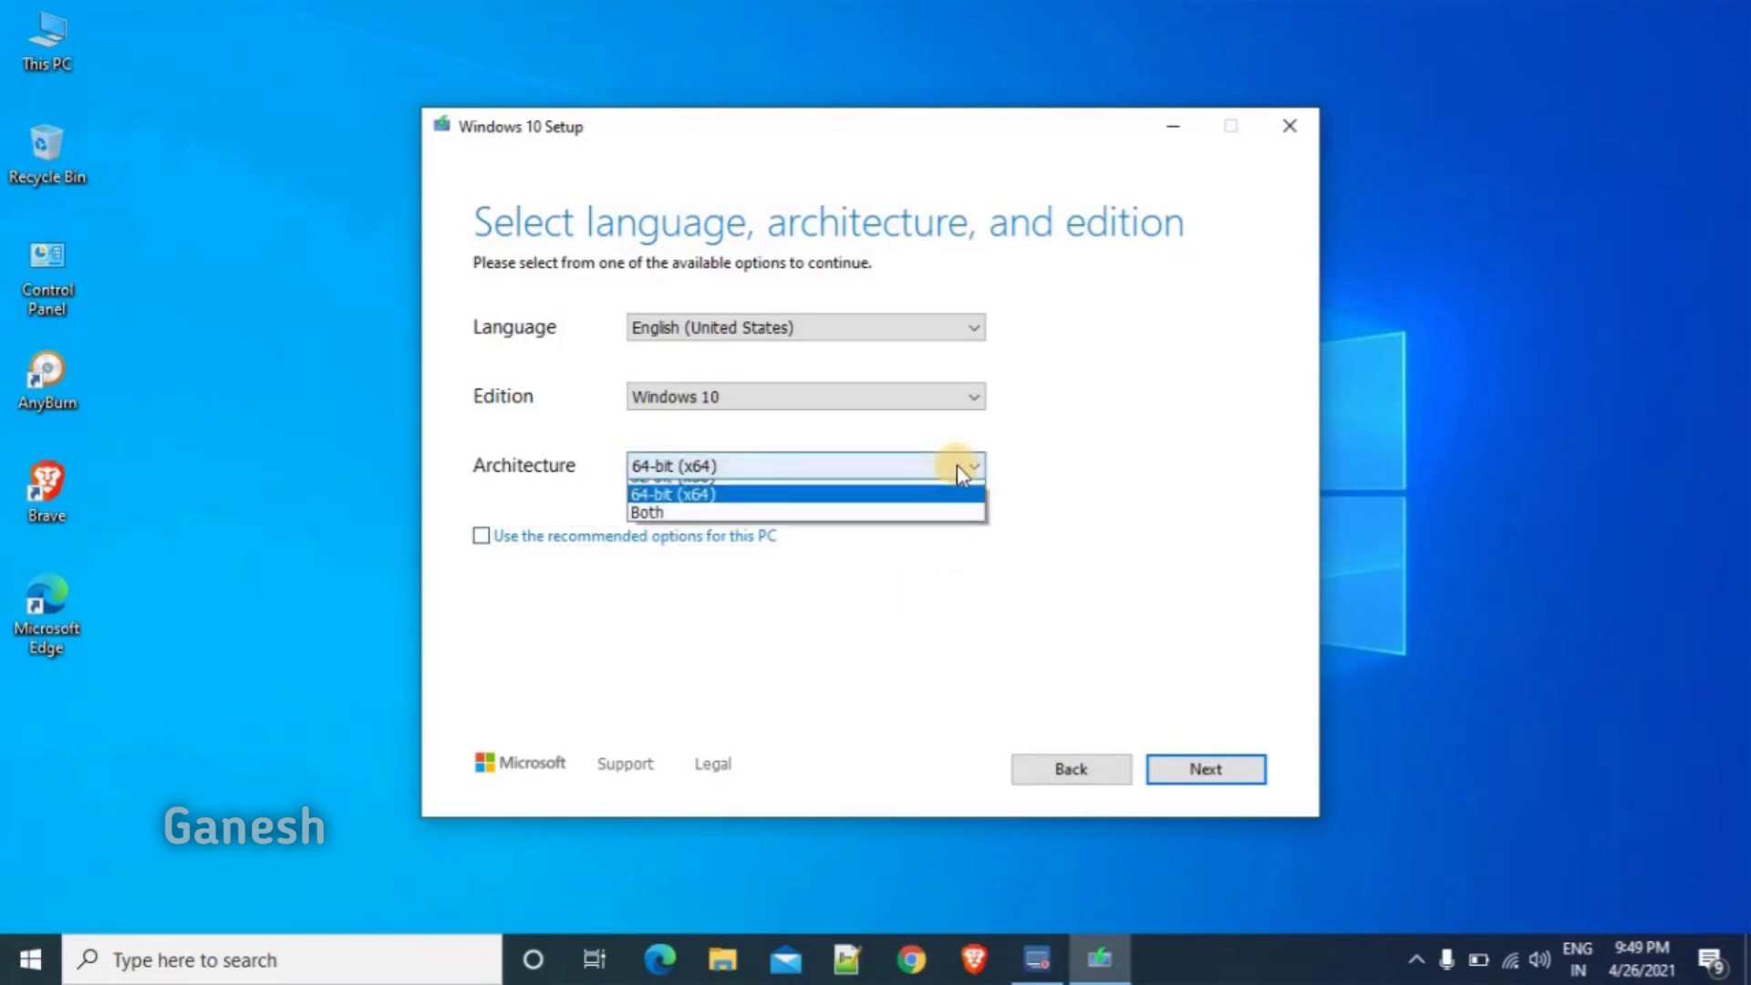
pyautogui.click(930, 506)
pyautogui.click(972, 396)
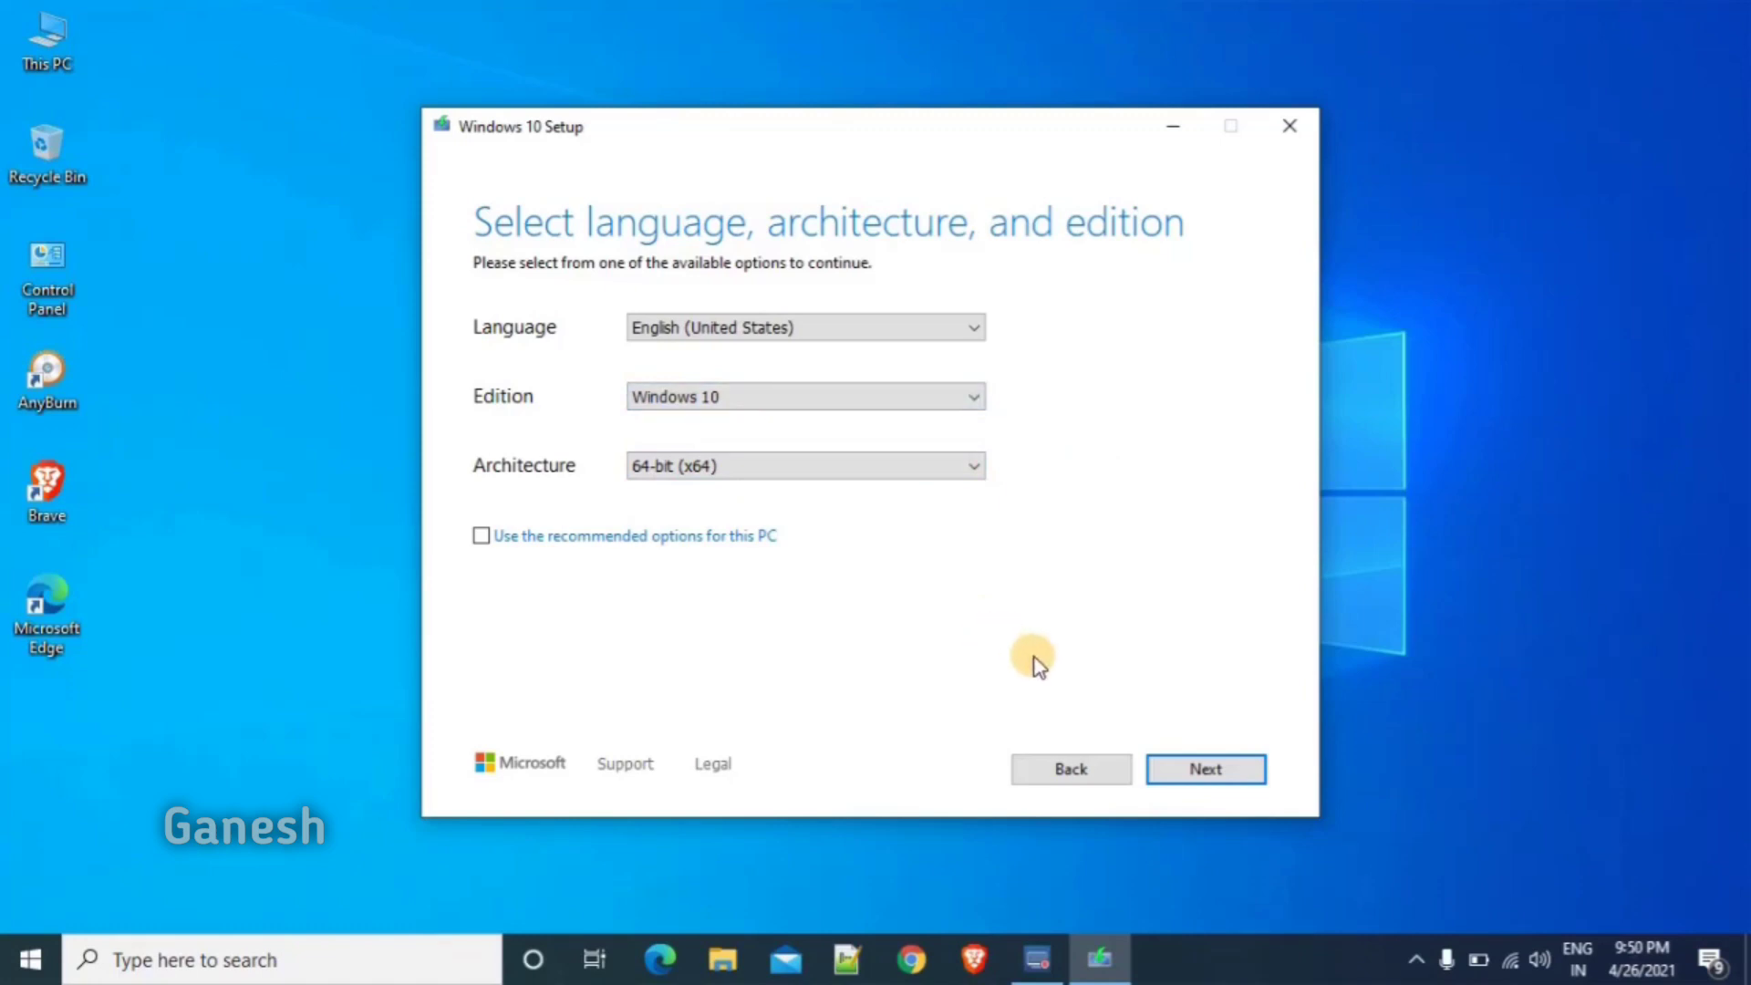
pyautogui.click(1215, 772)
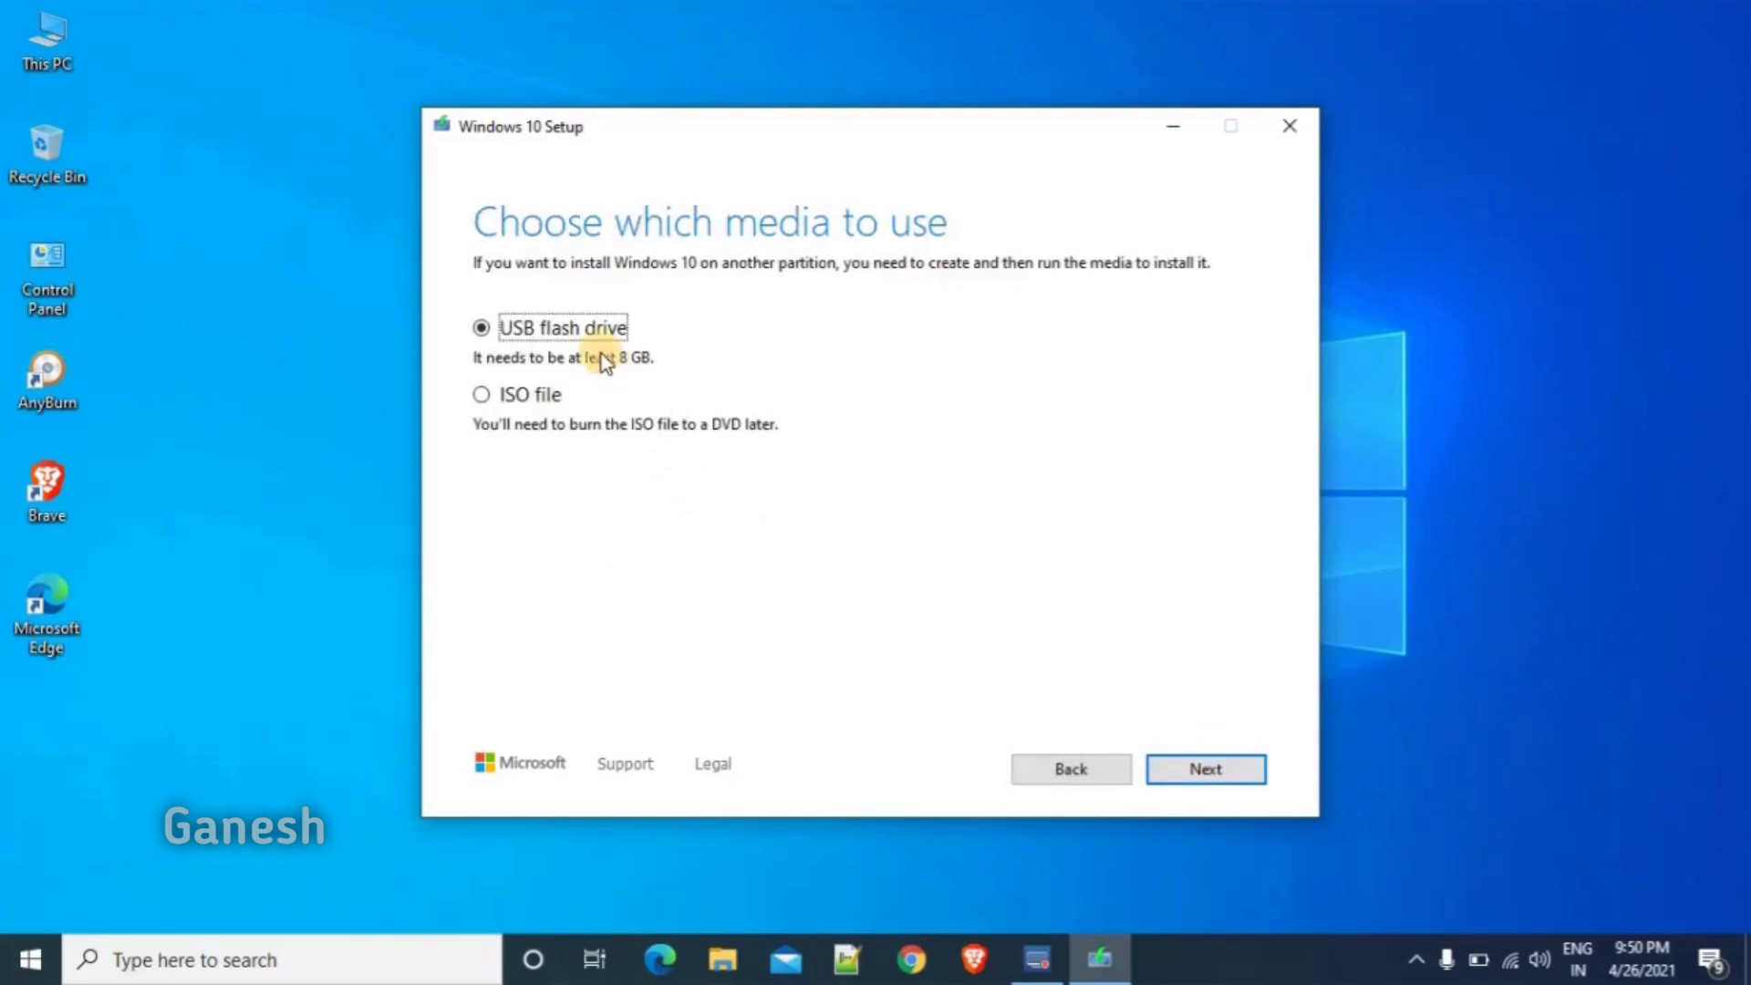
# - Choose ISO file as the media, save it as Windows in the Downloads folder, and minimize the setup window
pyautogui.click(481, 396)
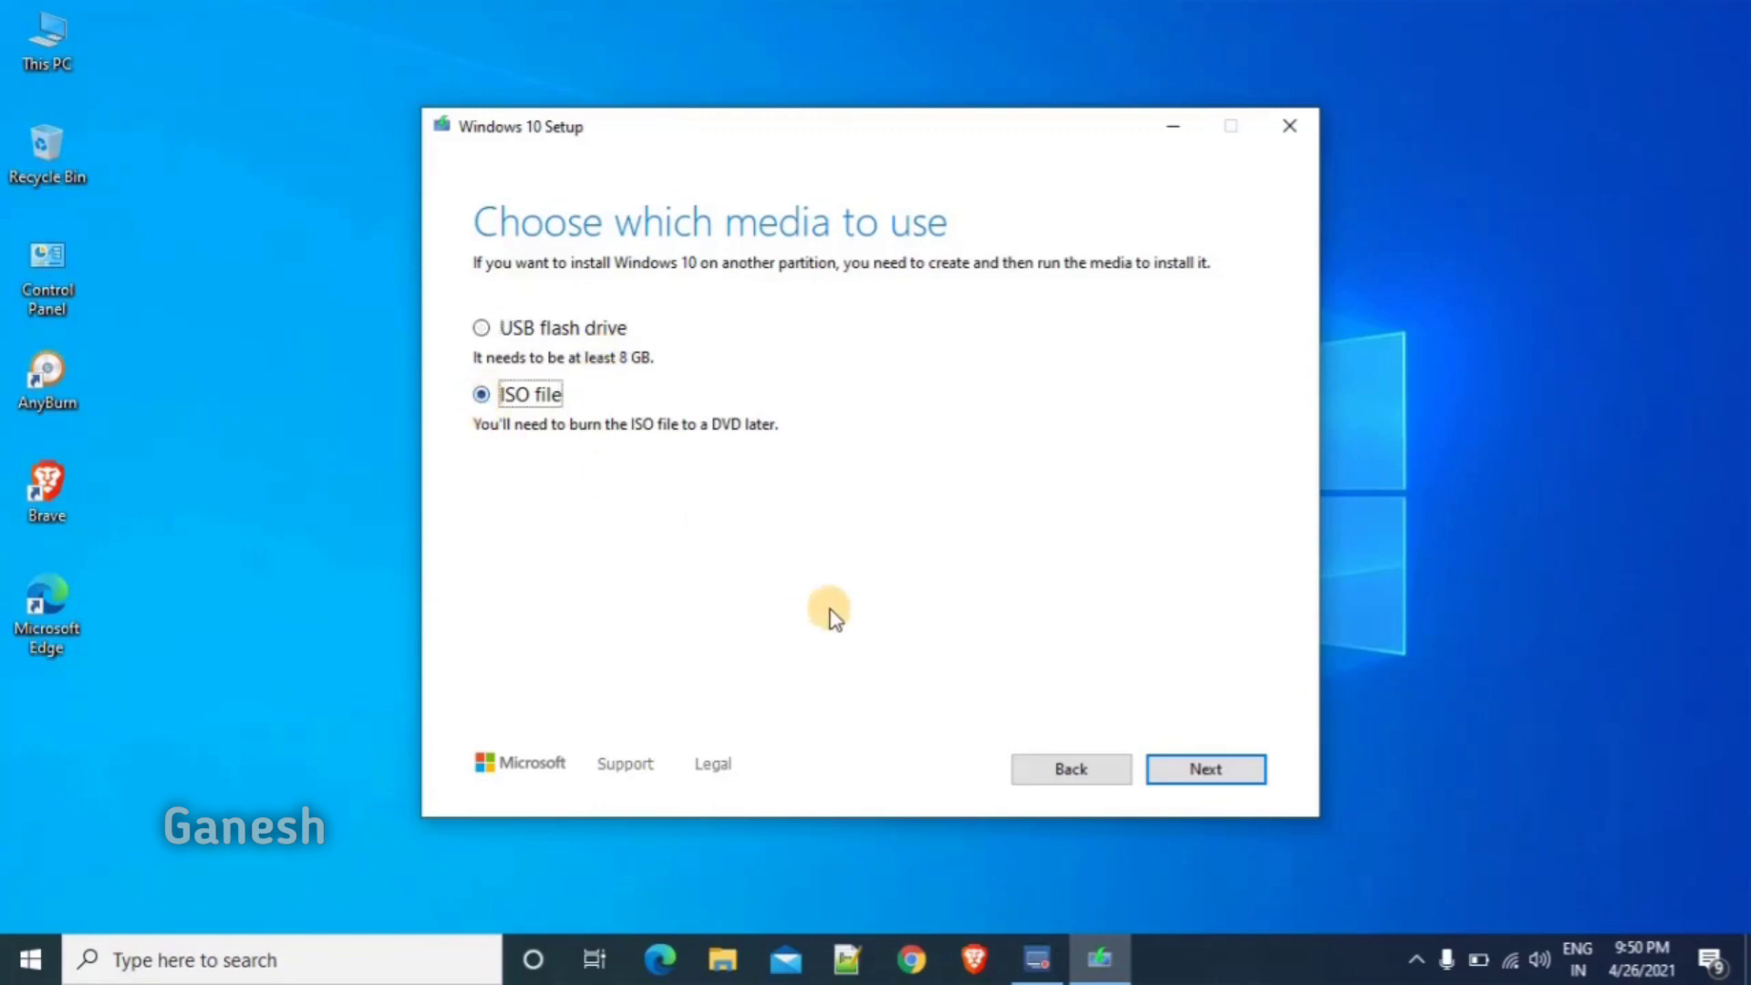
pyautogui.click(1197, 771)
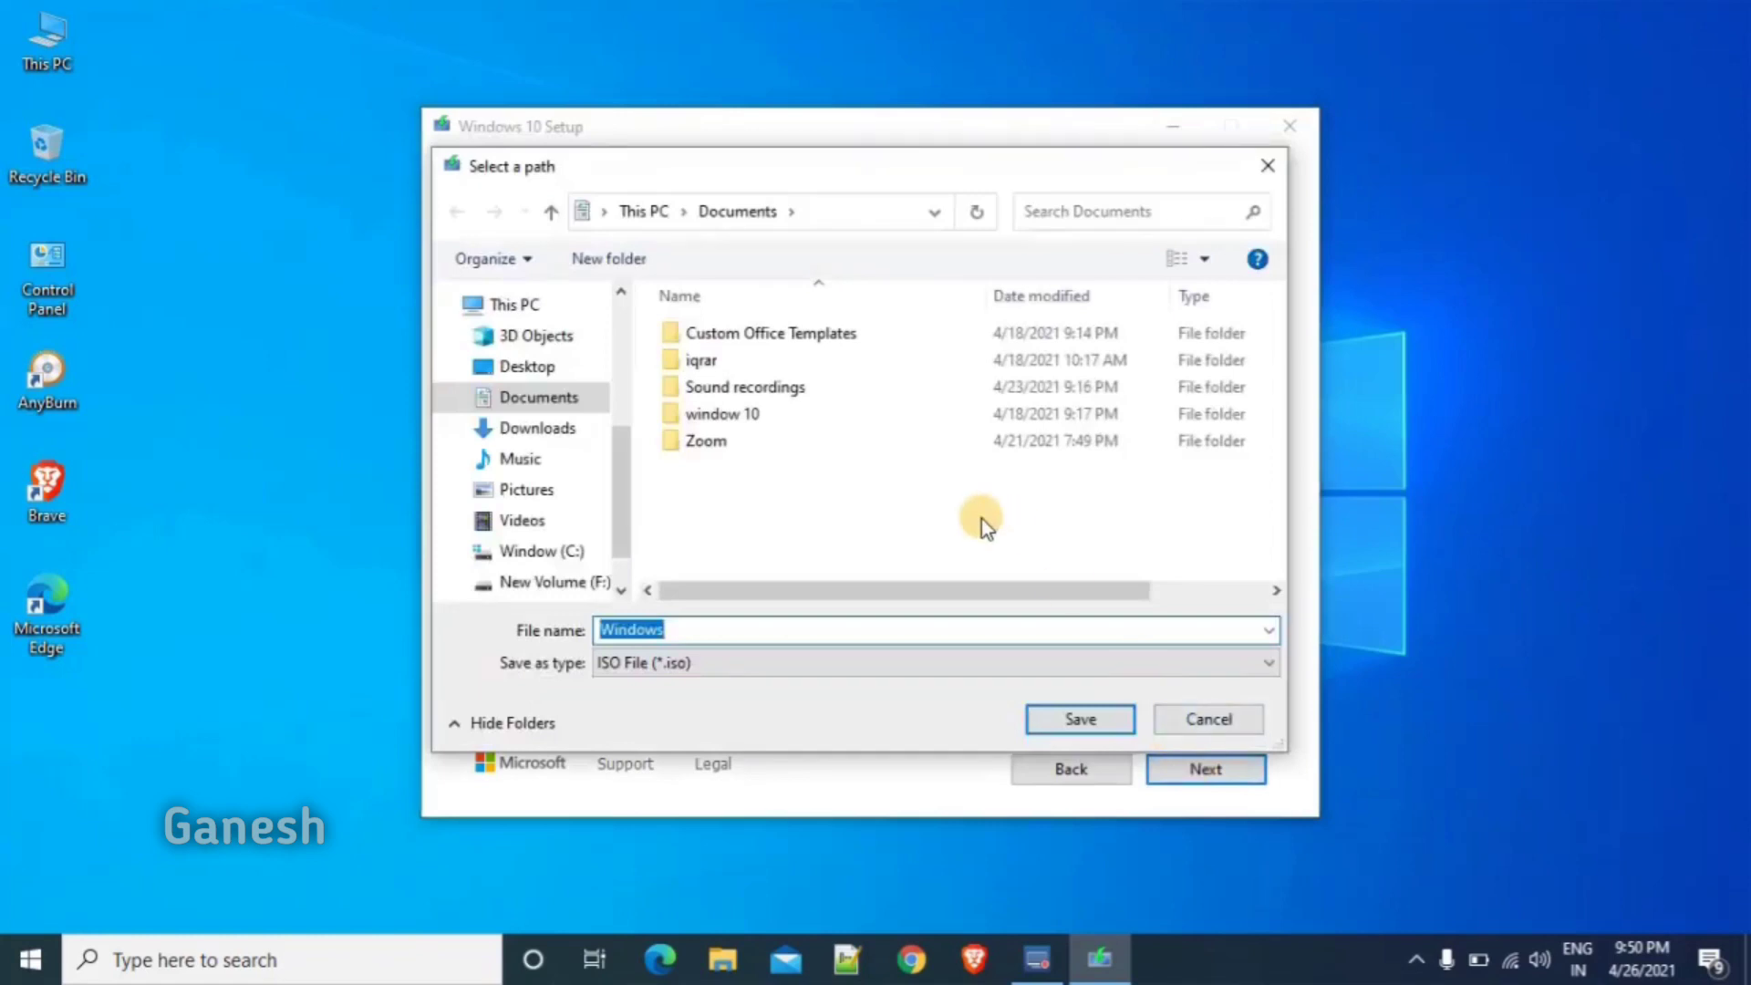
pyautogui.click(736, 633)
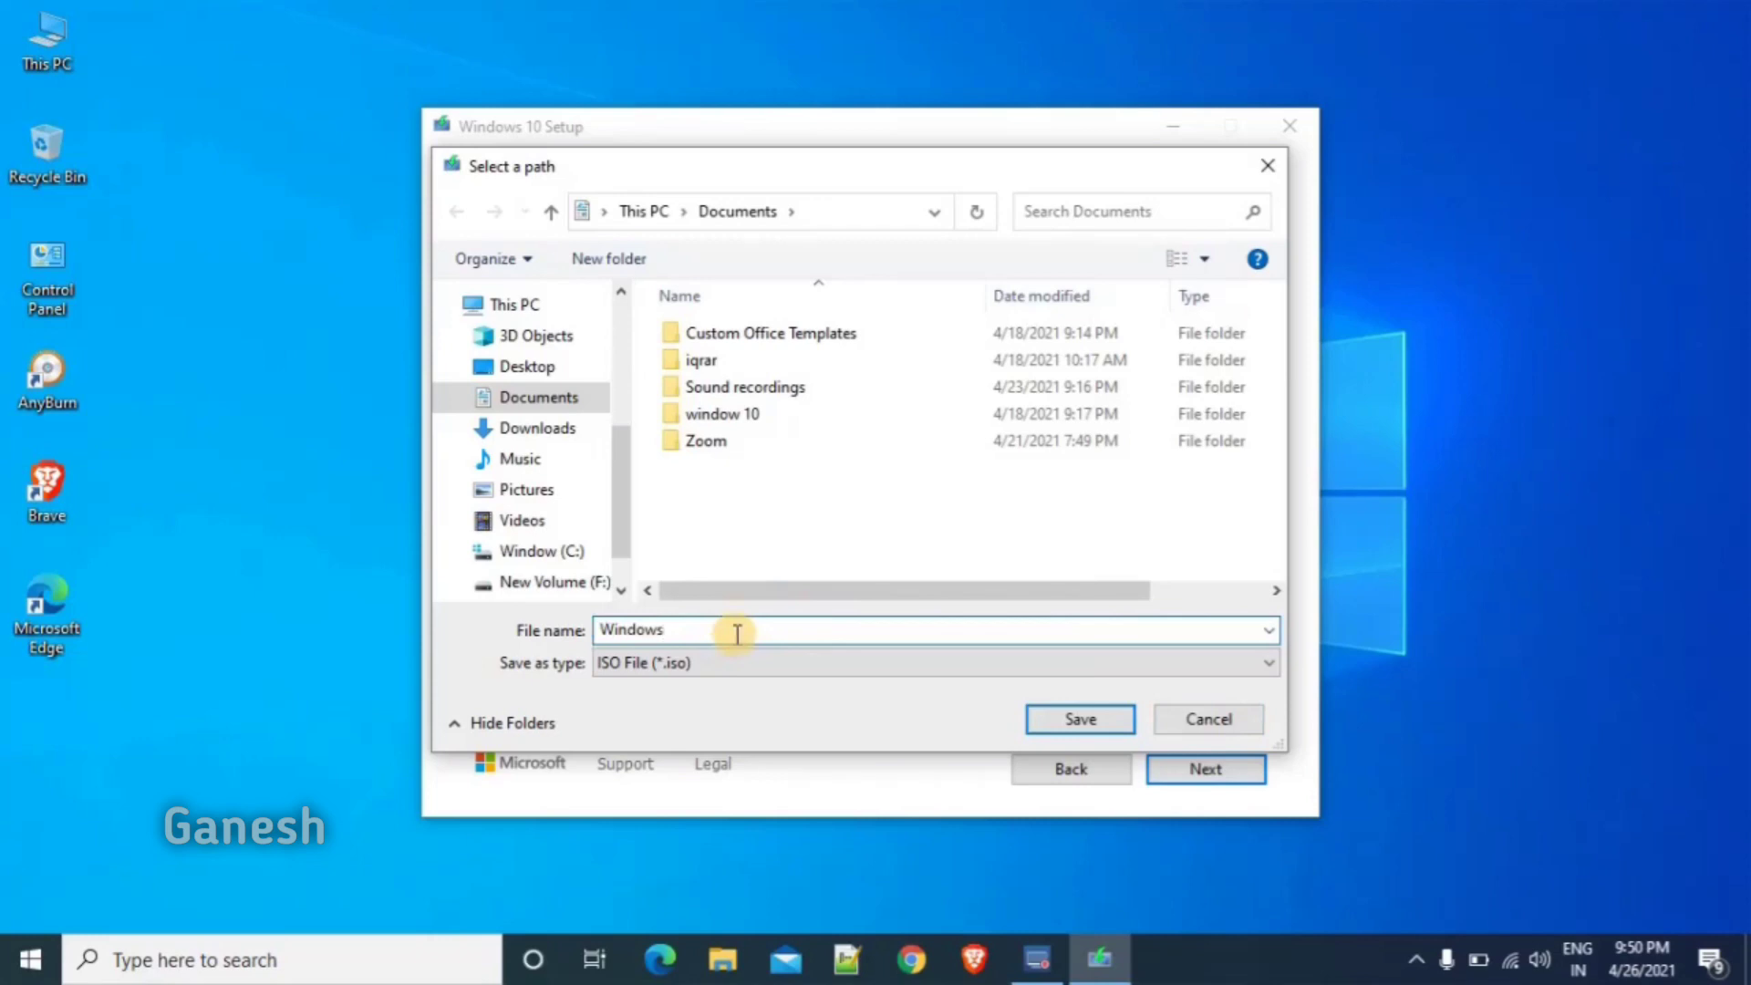
pyautogui.click(566, 431)
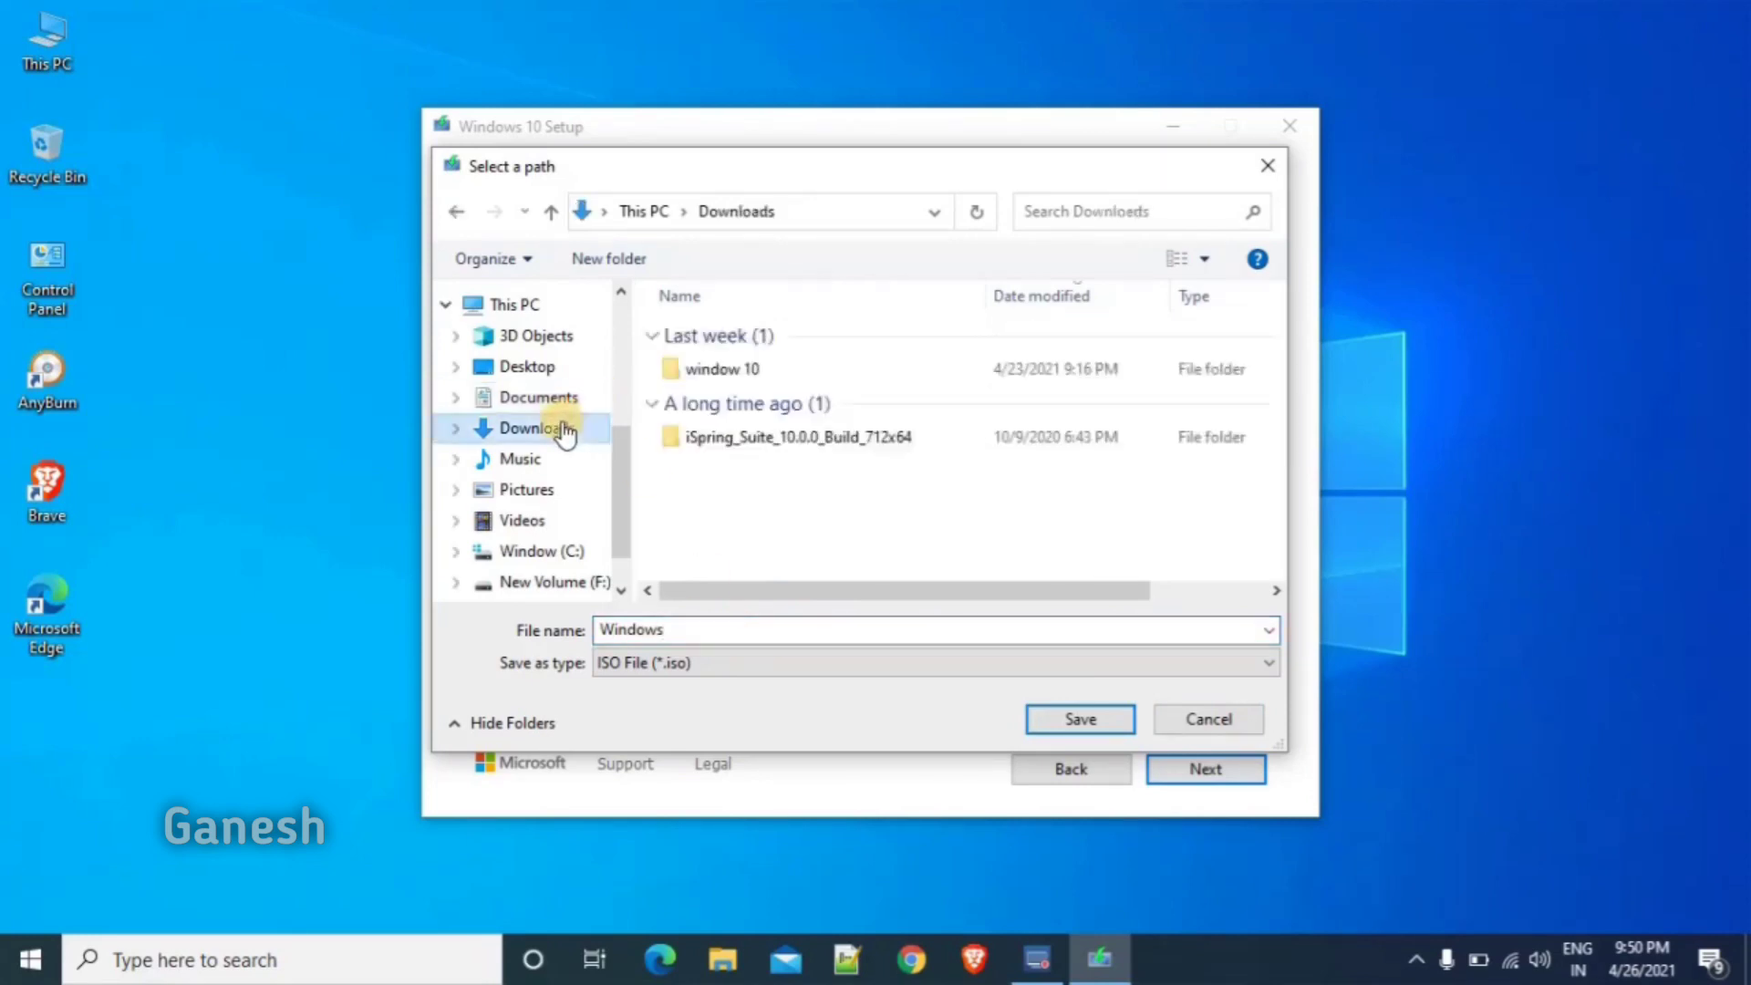
pyautogui.click(1058, 725)
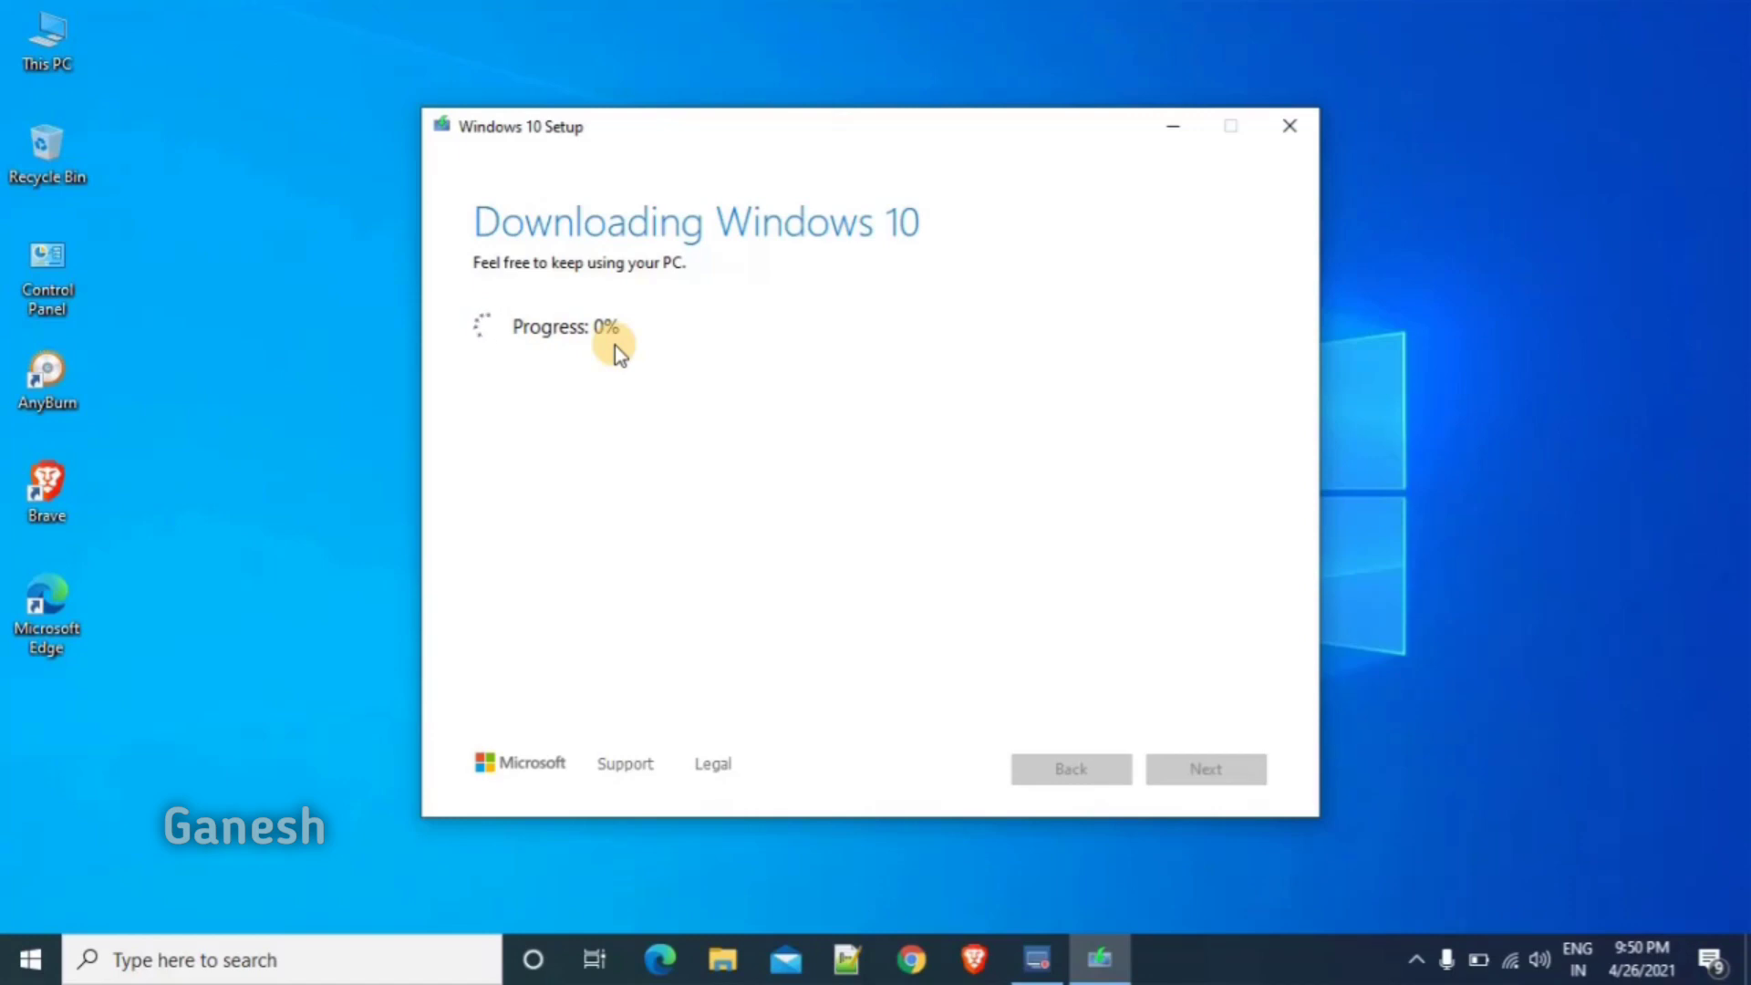
pyautogui.click(1174, 128)
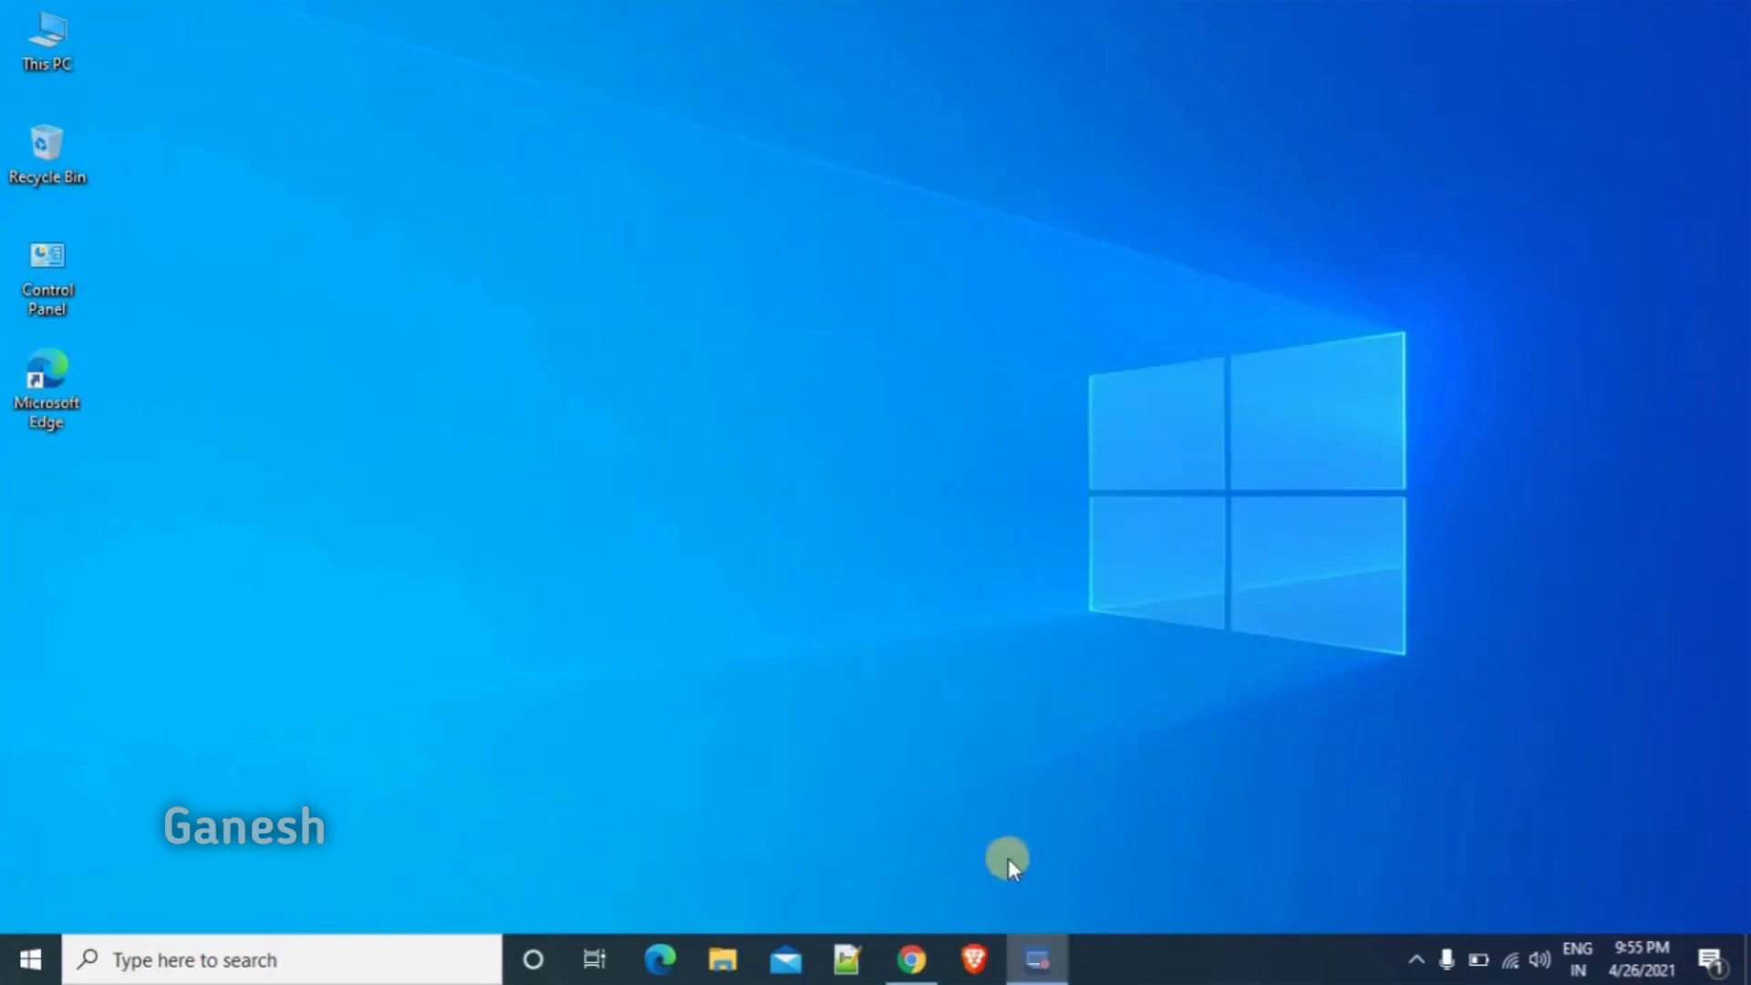
# - Search the web for rufus, open the official Rufus site, and download Rufus 3.13
pyautogui.click(911, 959)
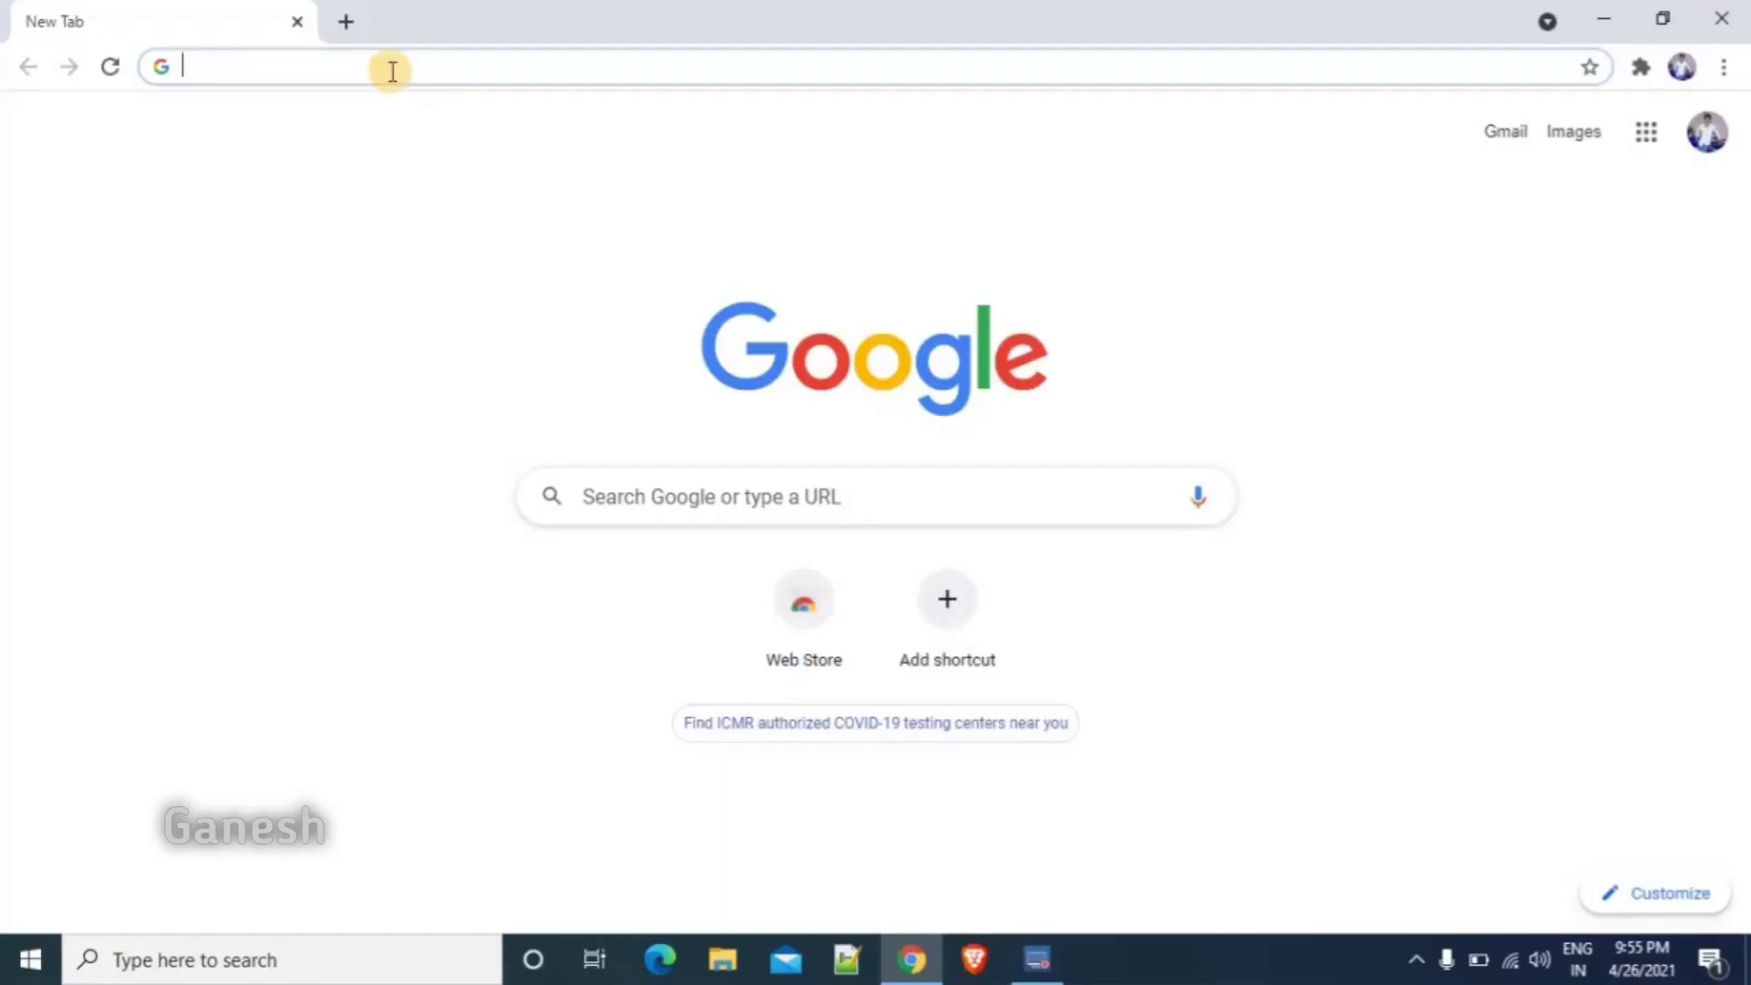
pyautogui.click(392, 68)
pyautogui.write('rufus')
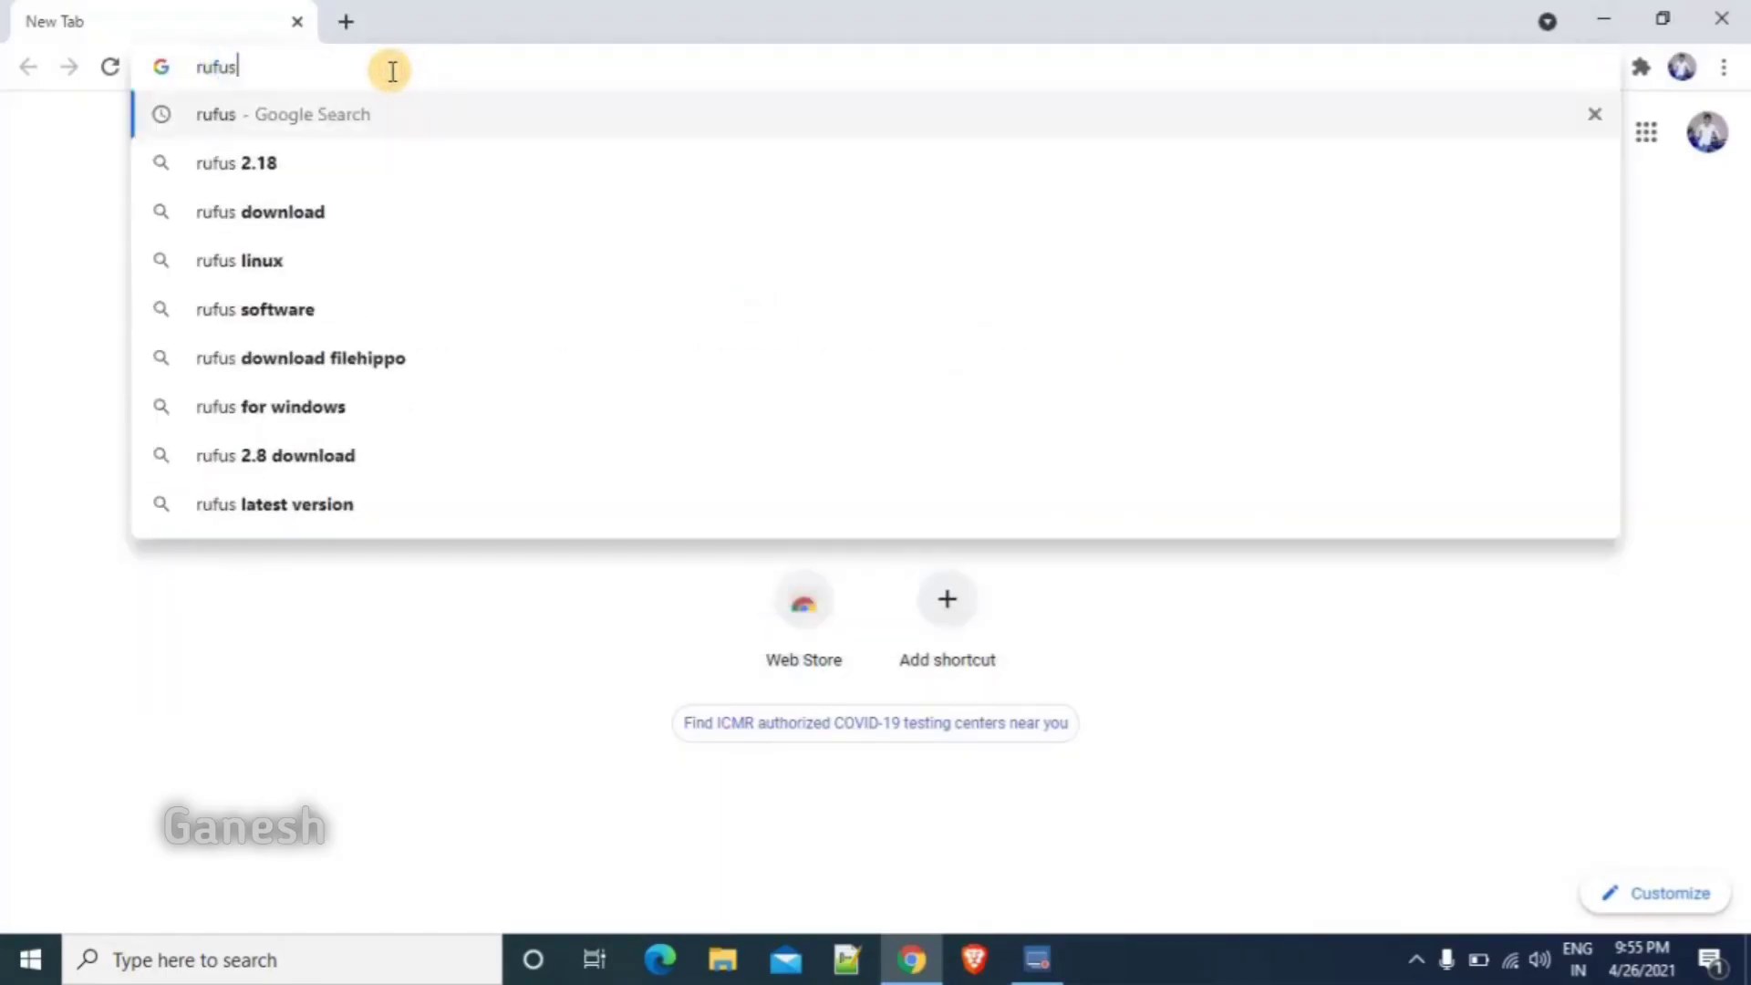
pyautogui.press('Return')
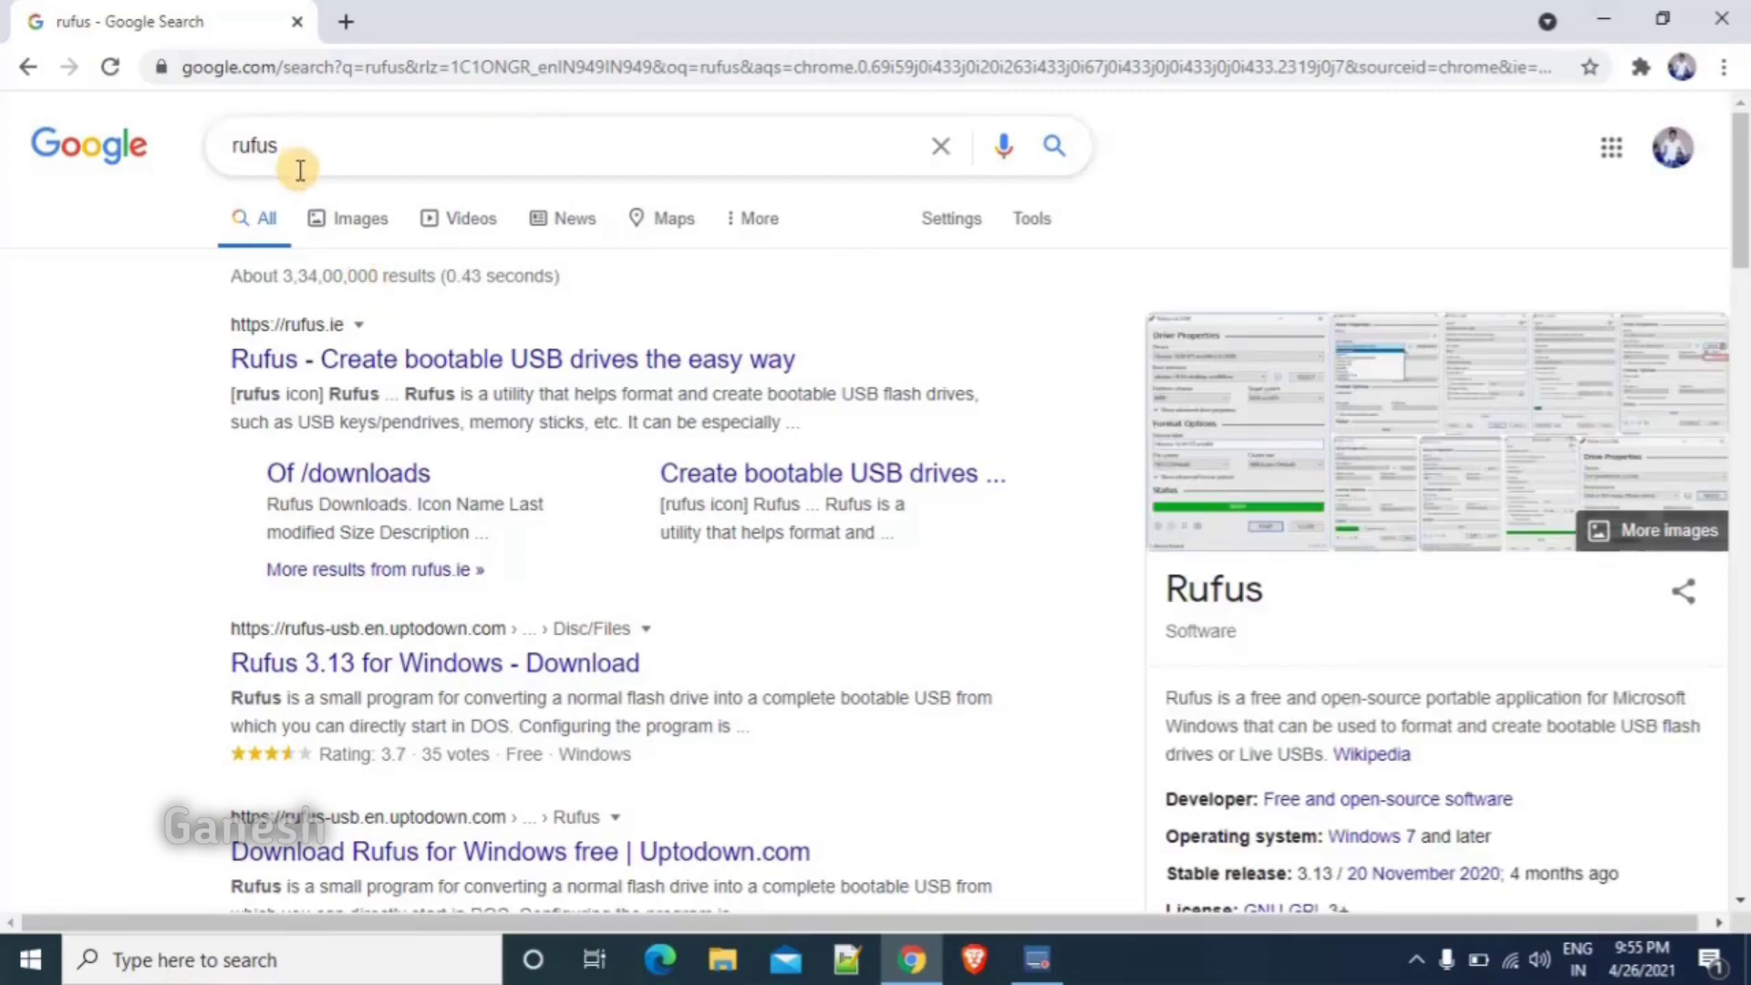
pyautogui.click(255, 362)
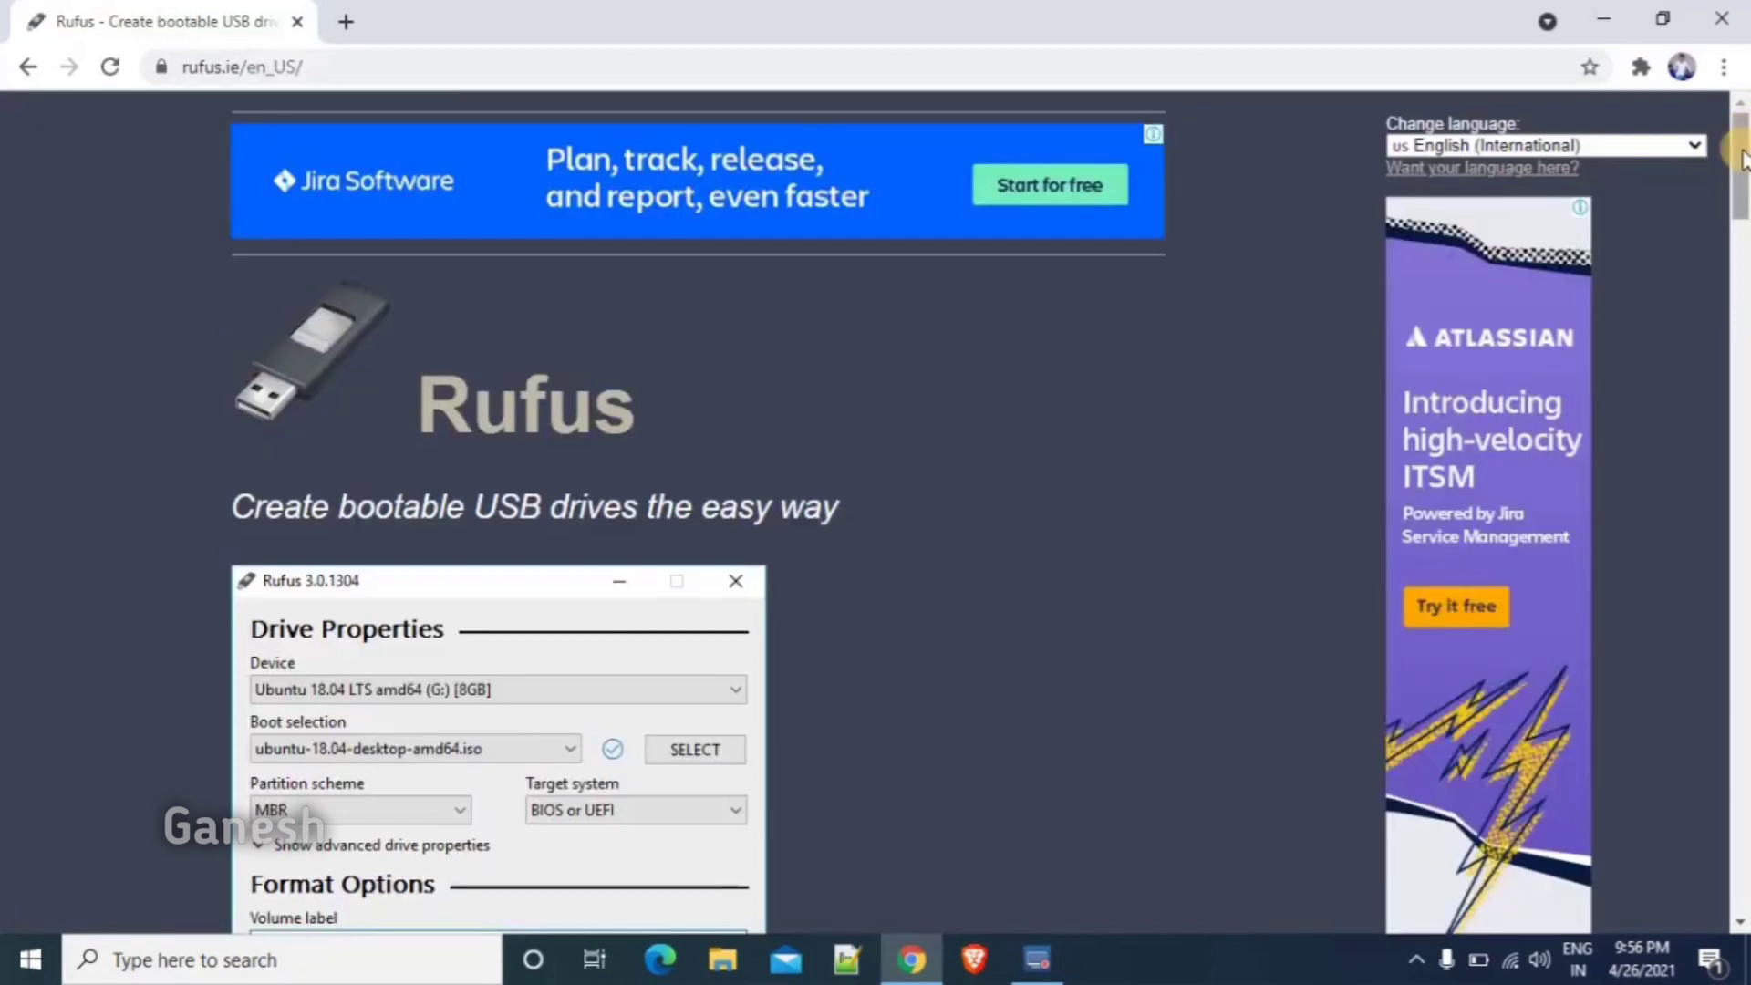
pyautogui.moveTo(1742, 141); pyautogui.dragTo(1742, 328)
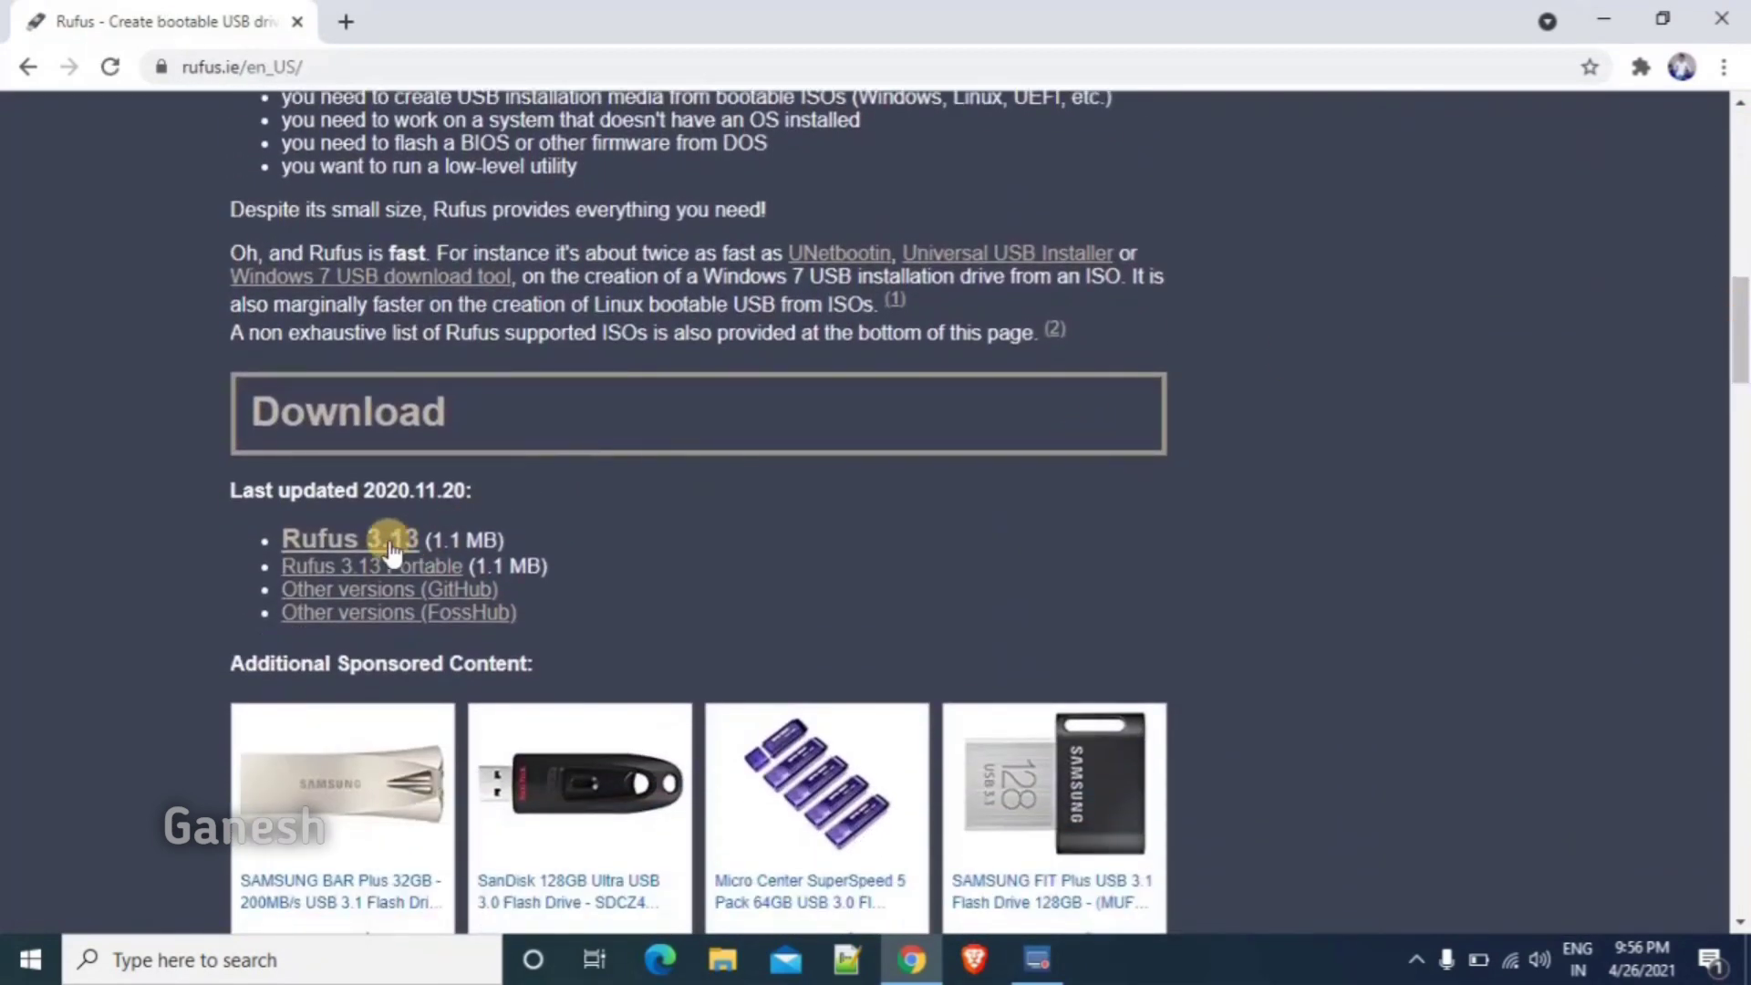
pyautogui.click(340, 546)
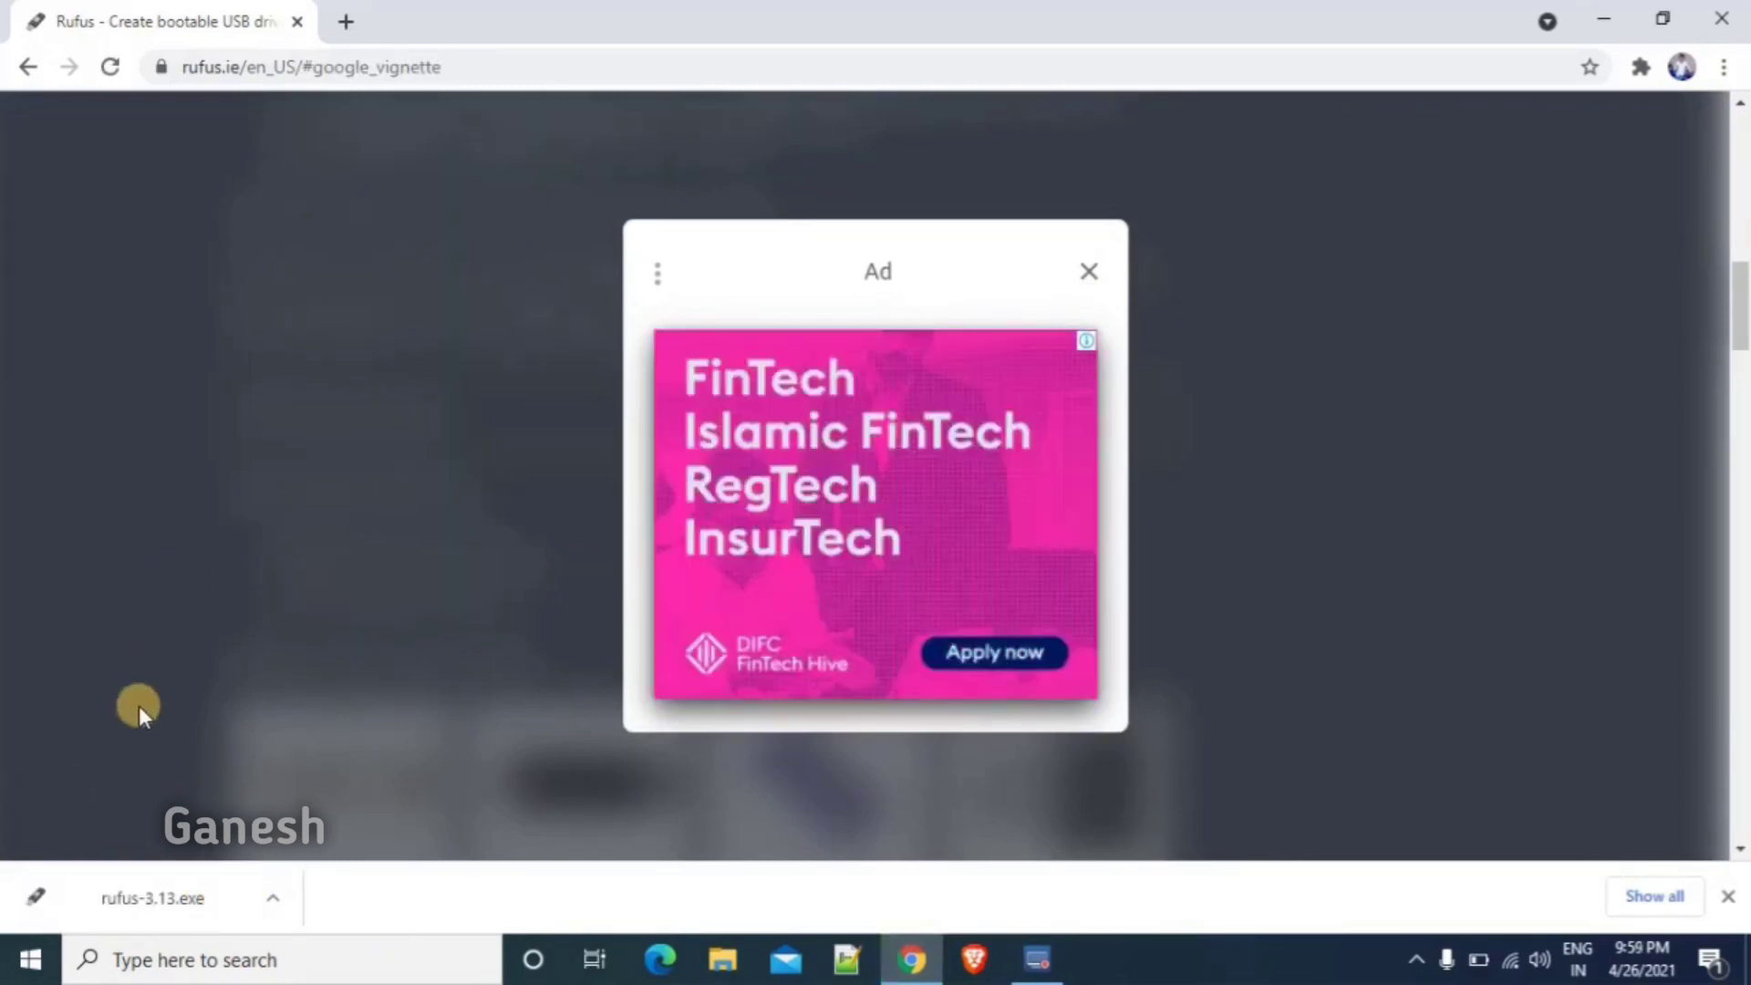
# - Launch the downloaded Rufus 3.13, allow online update checks, and close the browser
pyautogui.click(157, 889)
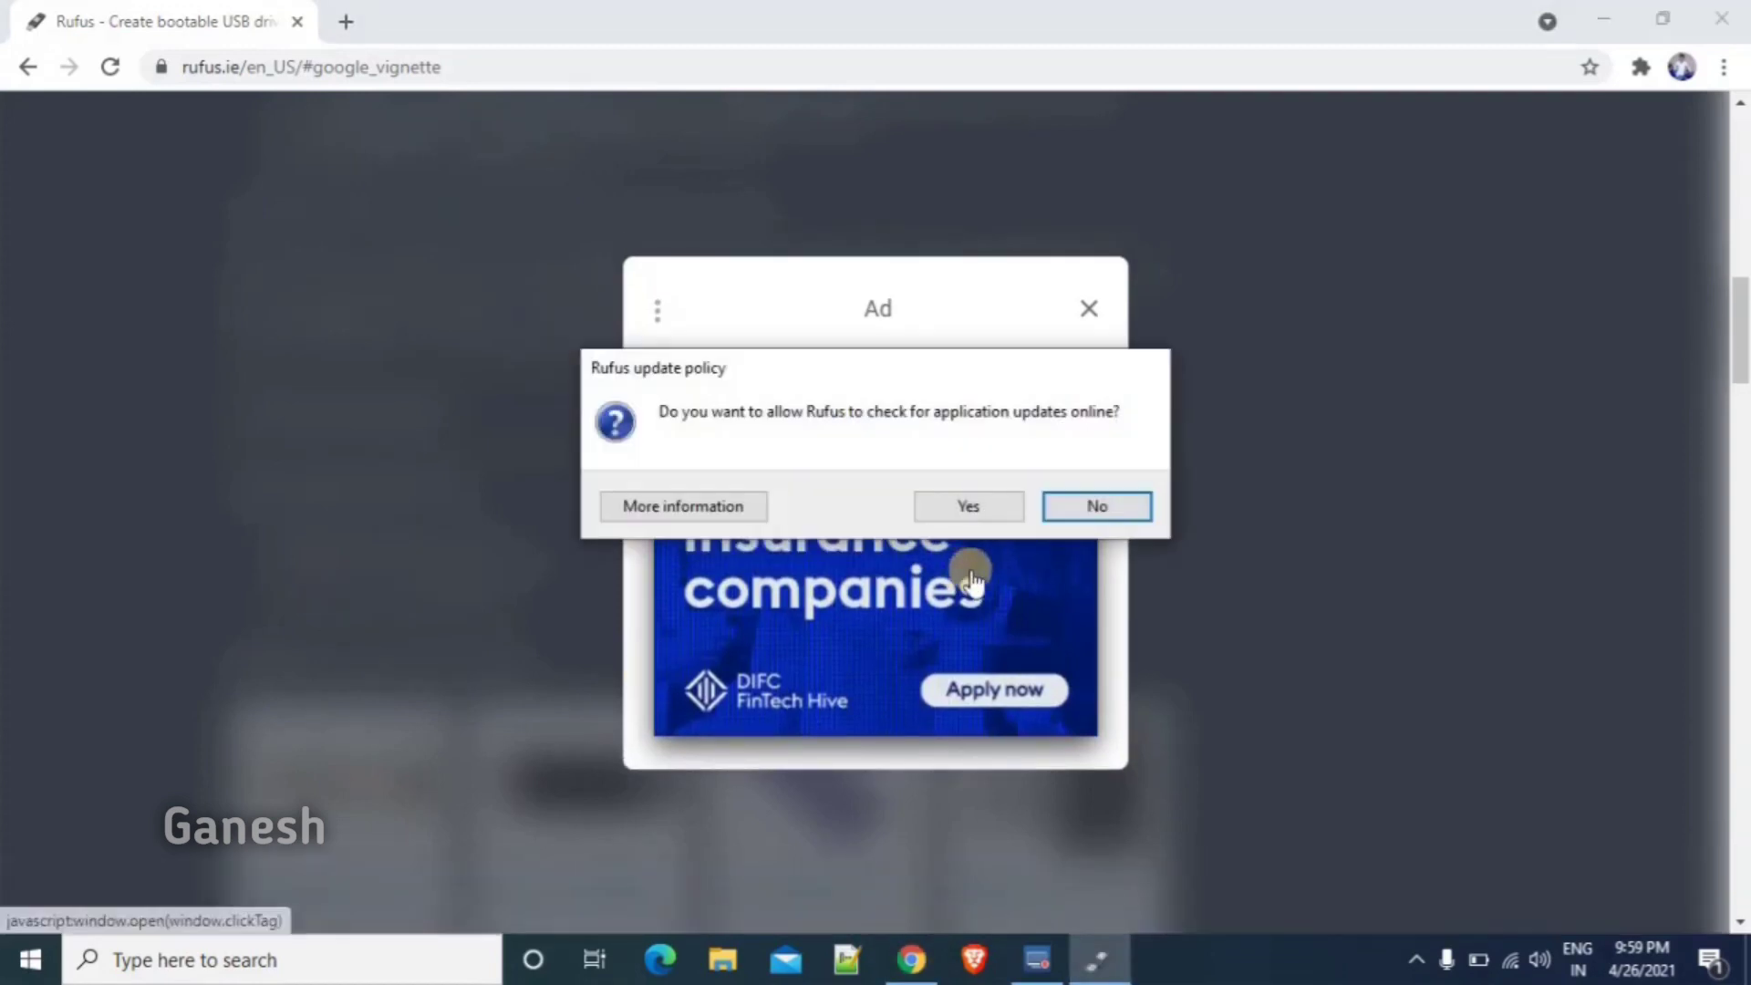
pyautogui.click(987, 507)
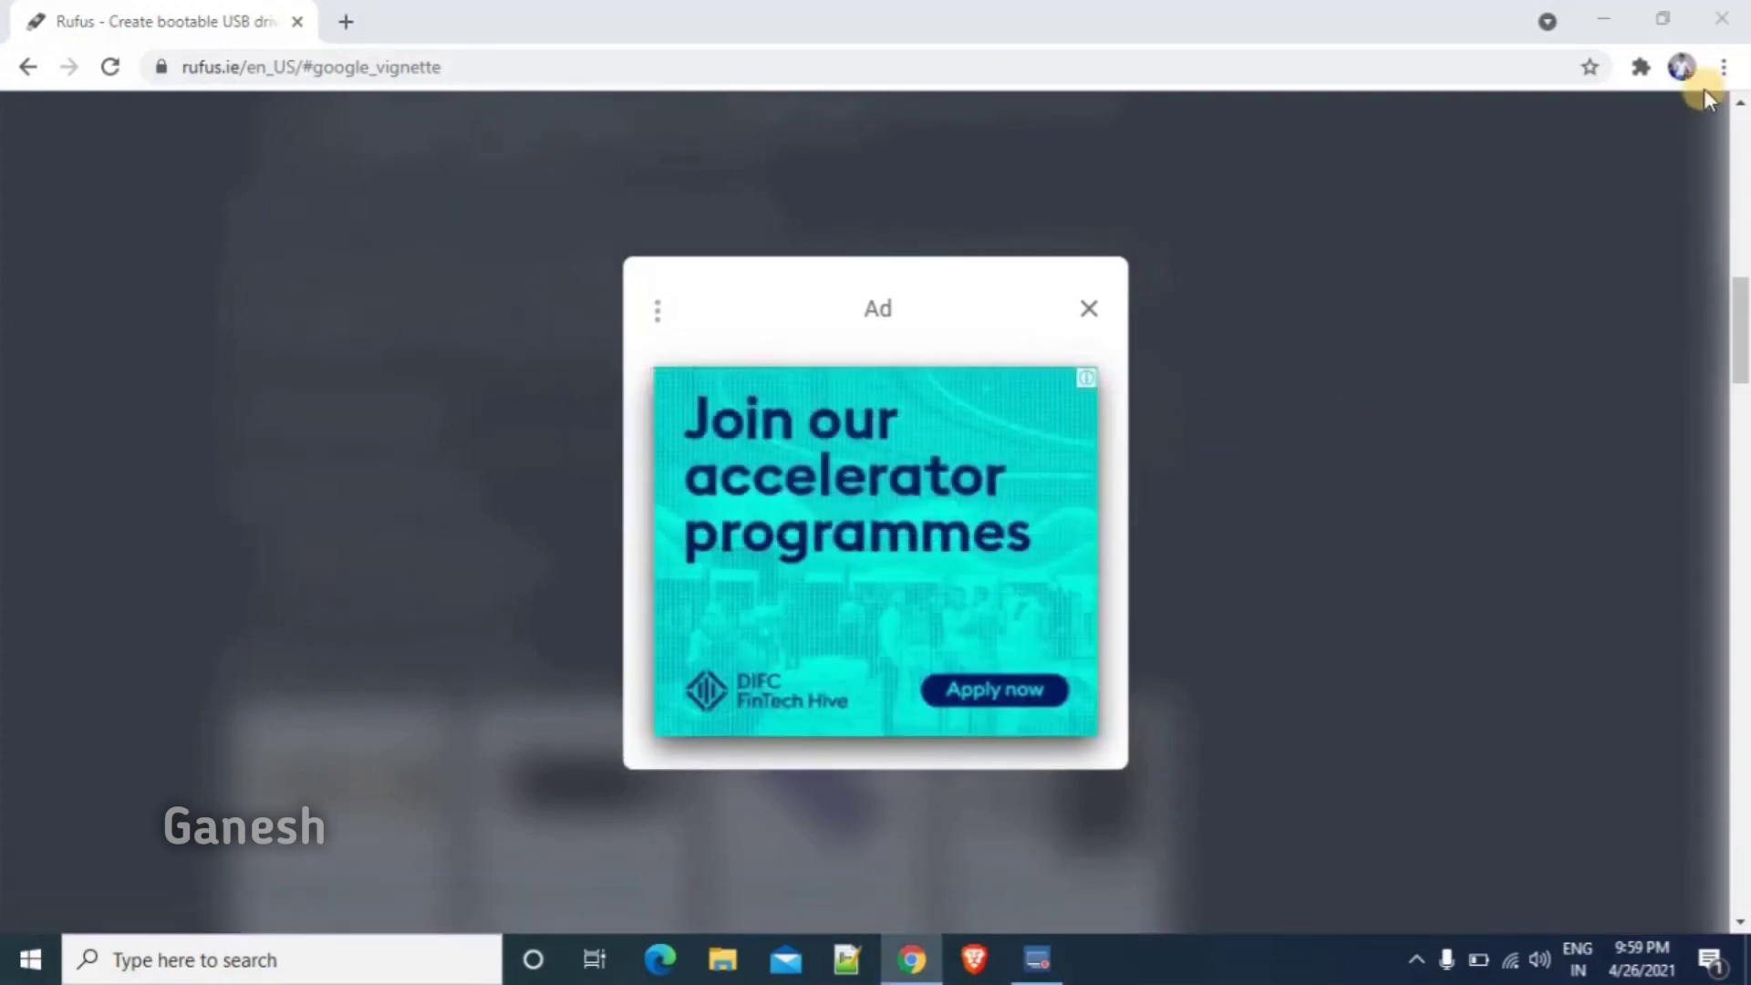
pyautogui.click(1738, 11)
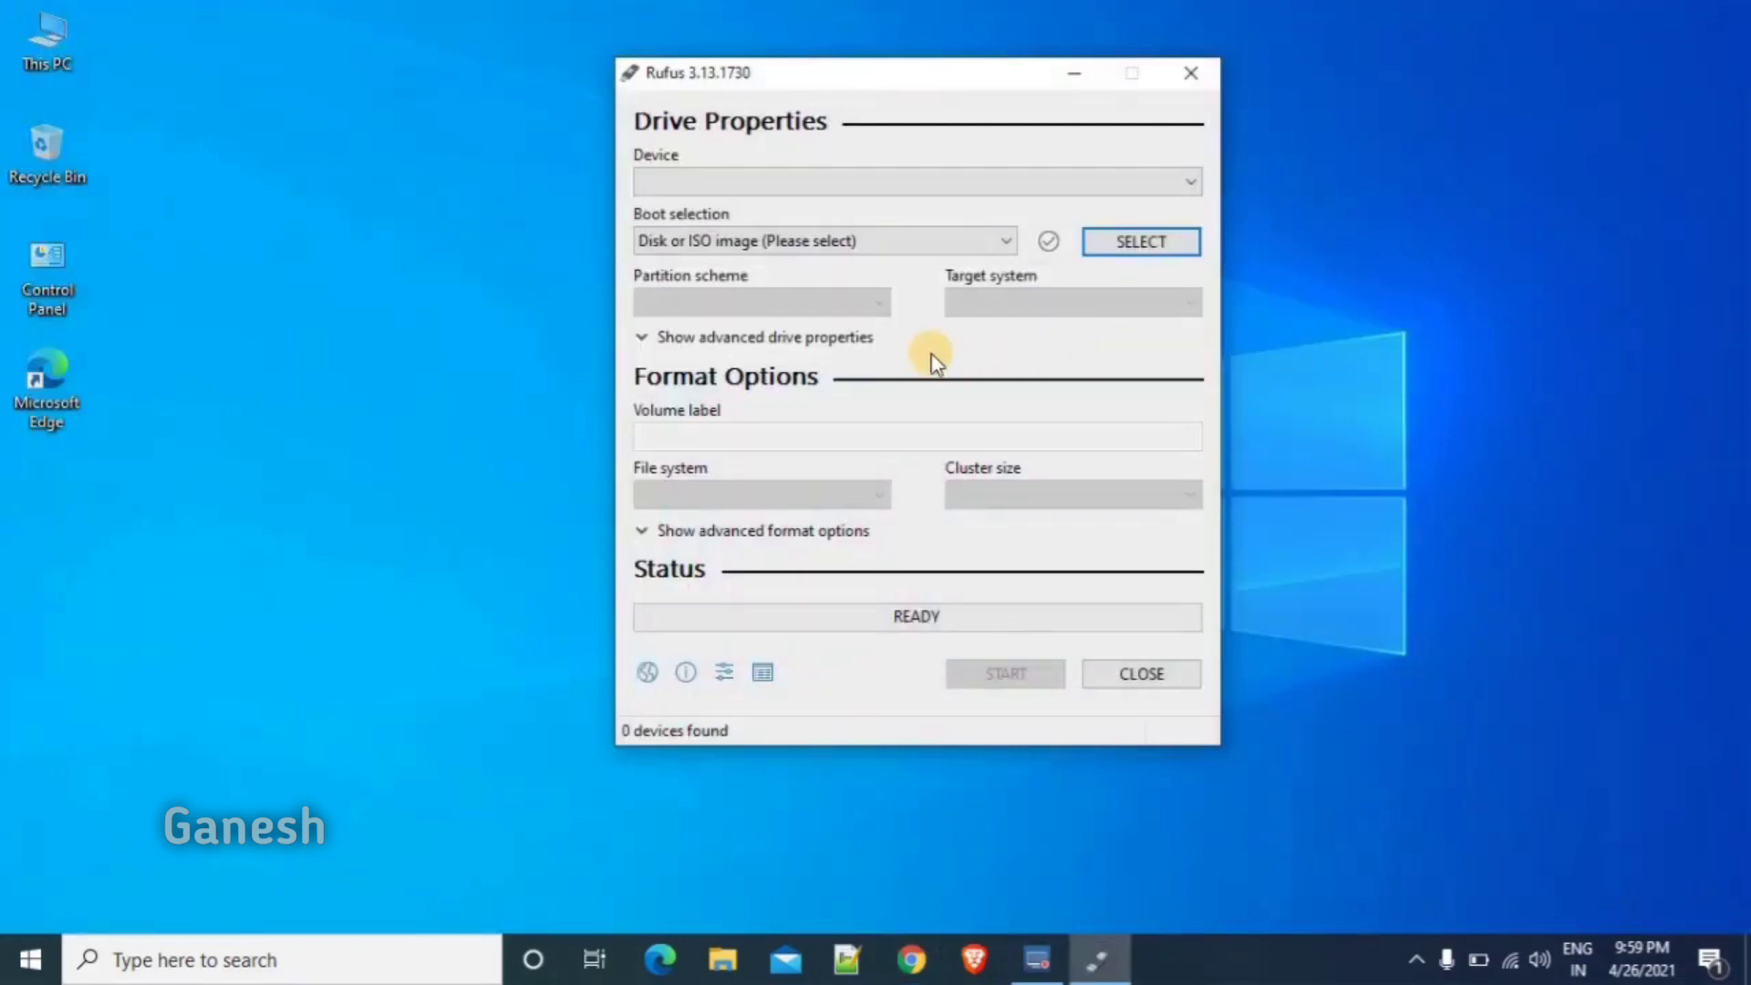
pyautogui.moveTo(820, 79); pyautogui.dragTo(797, 149)
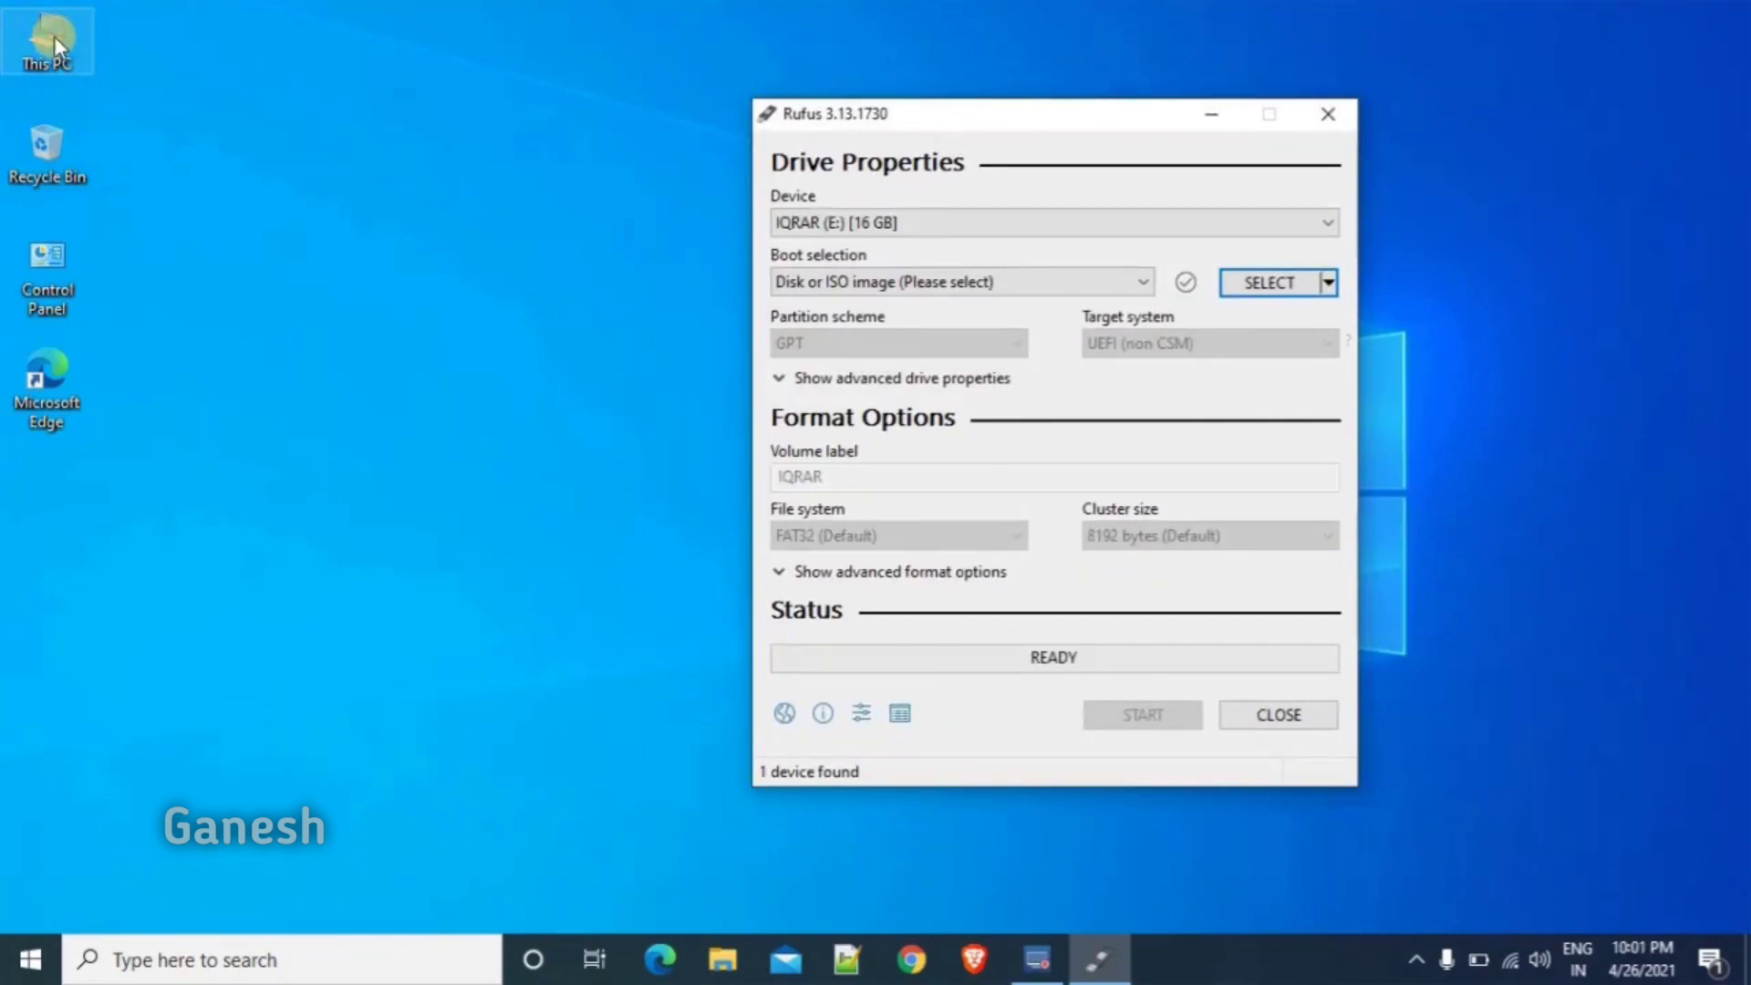
# - Check the connected USB drive in This PC and select the 16 GB drive (E:) as the Rufus device
pyautogui.doubleClick(53, 36)
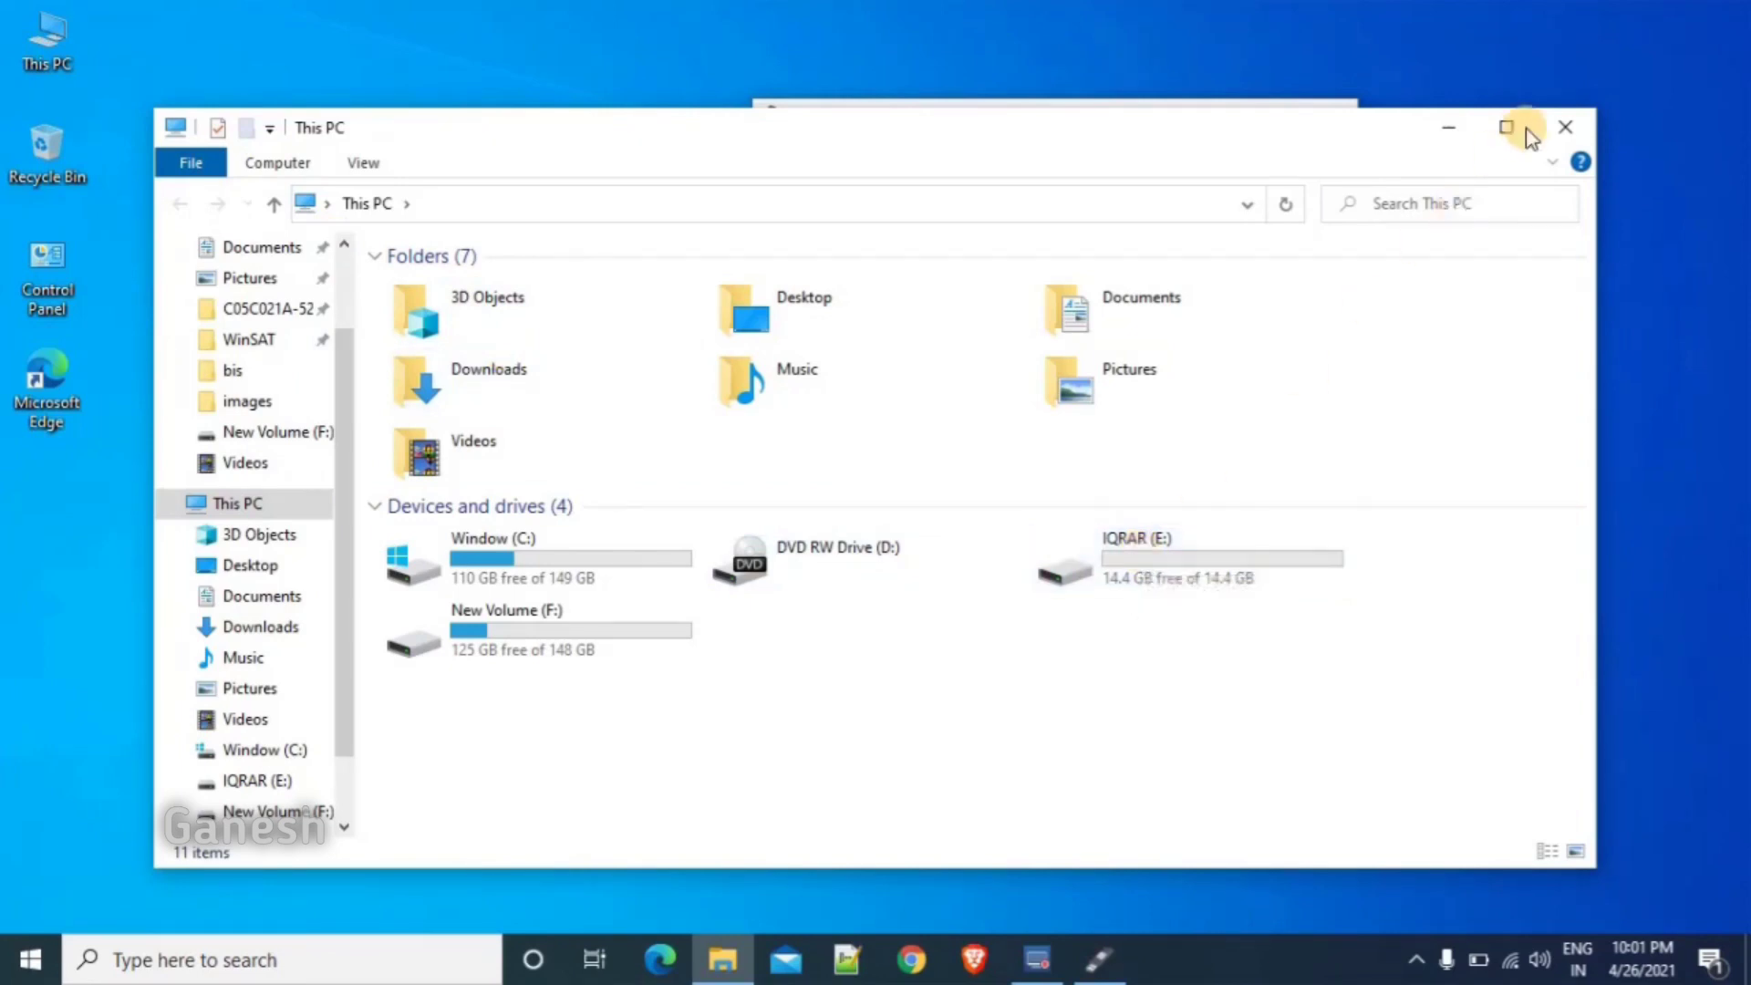
pyautogui.click(1566, 117)
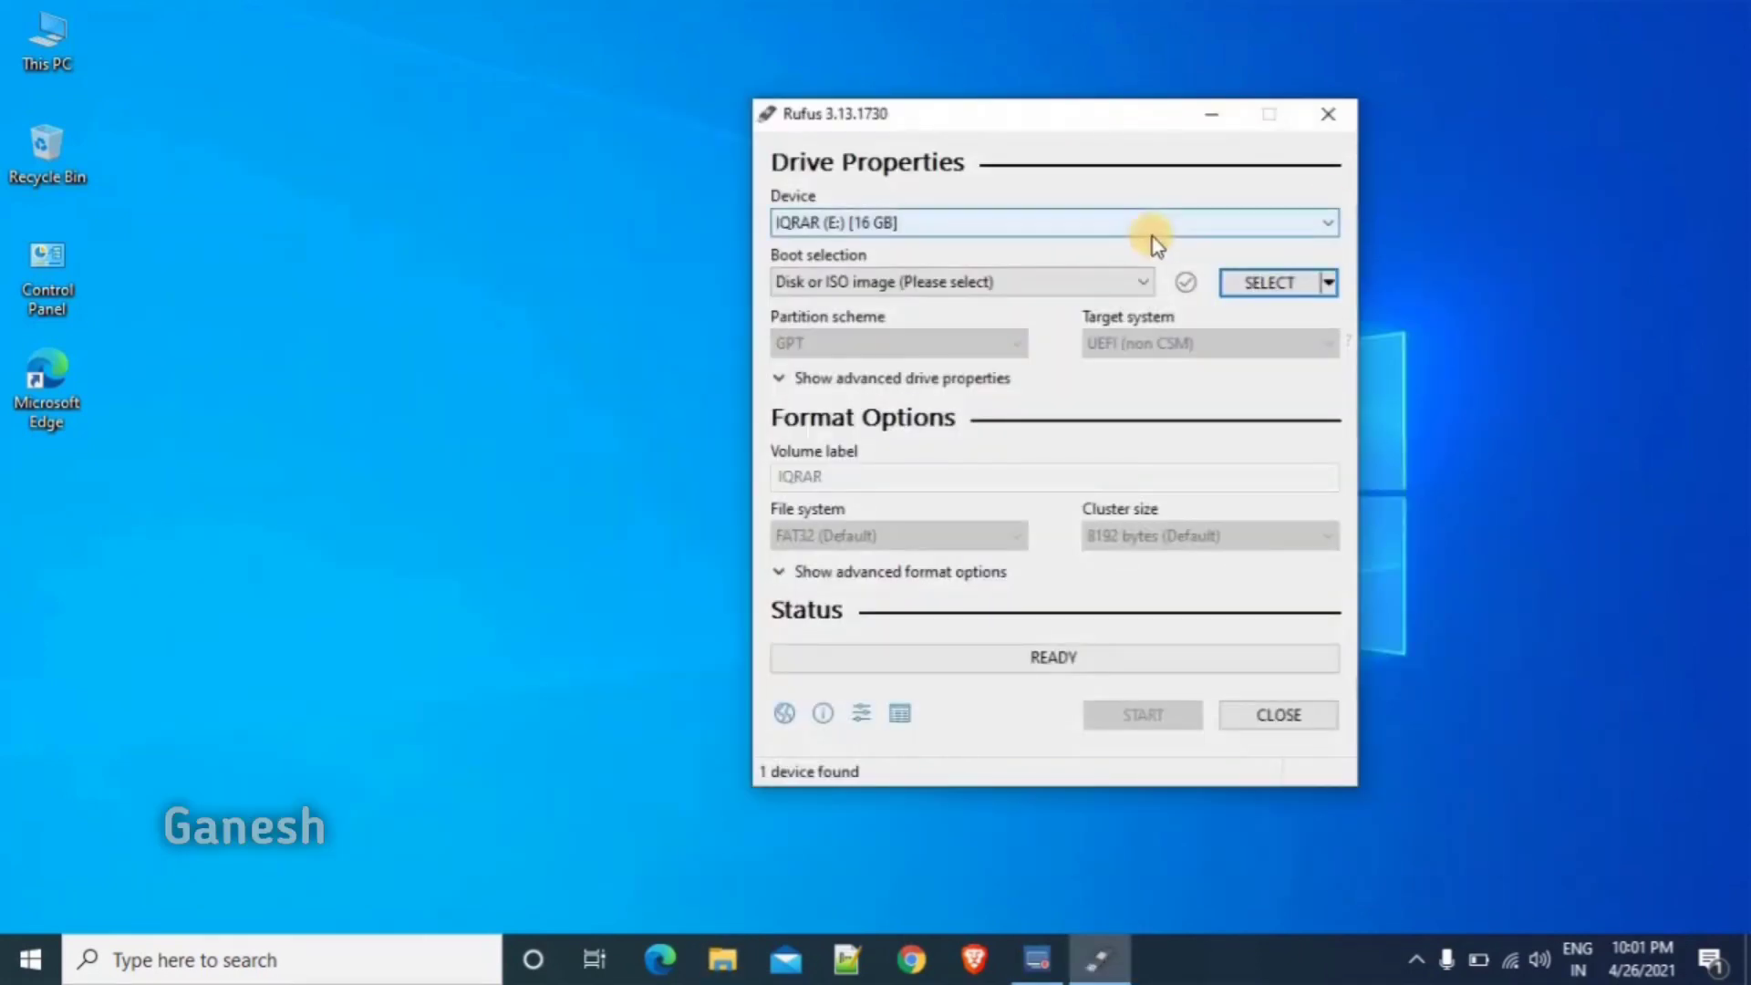
pyautogui.click(1053, 226)
pyautogui.click(999, 223)
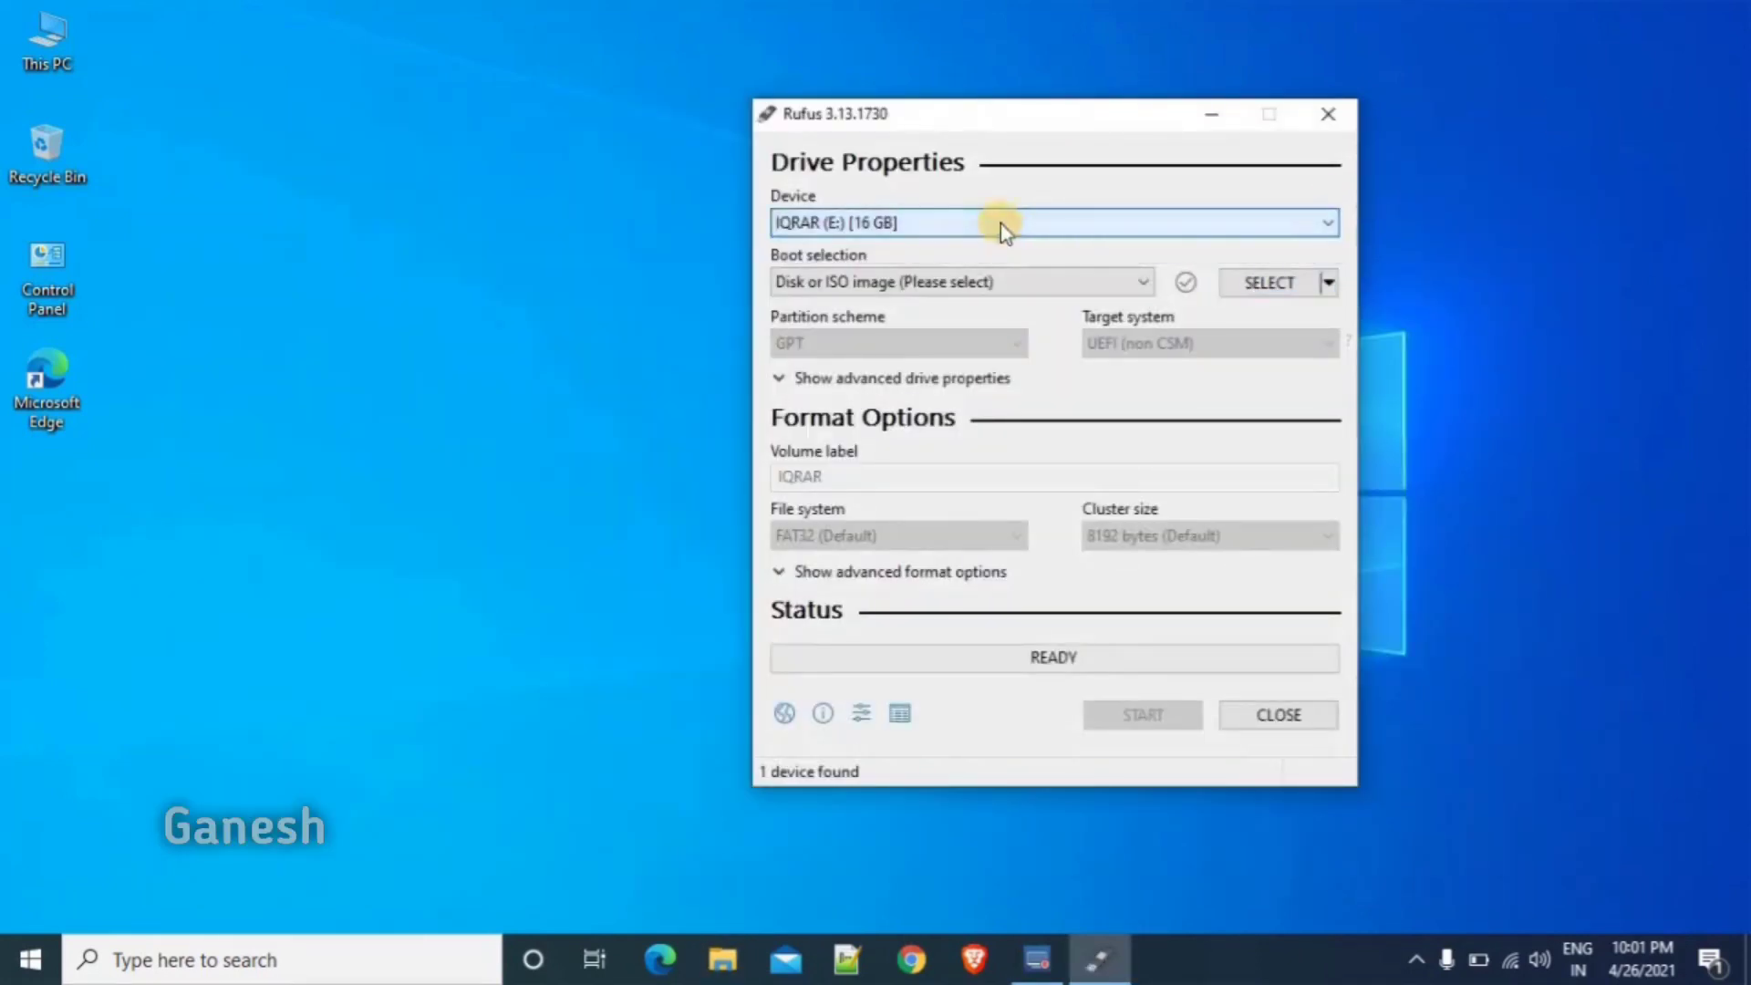
pyautogui.click(1000, 222)
pyautogui.click(999, 222)
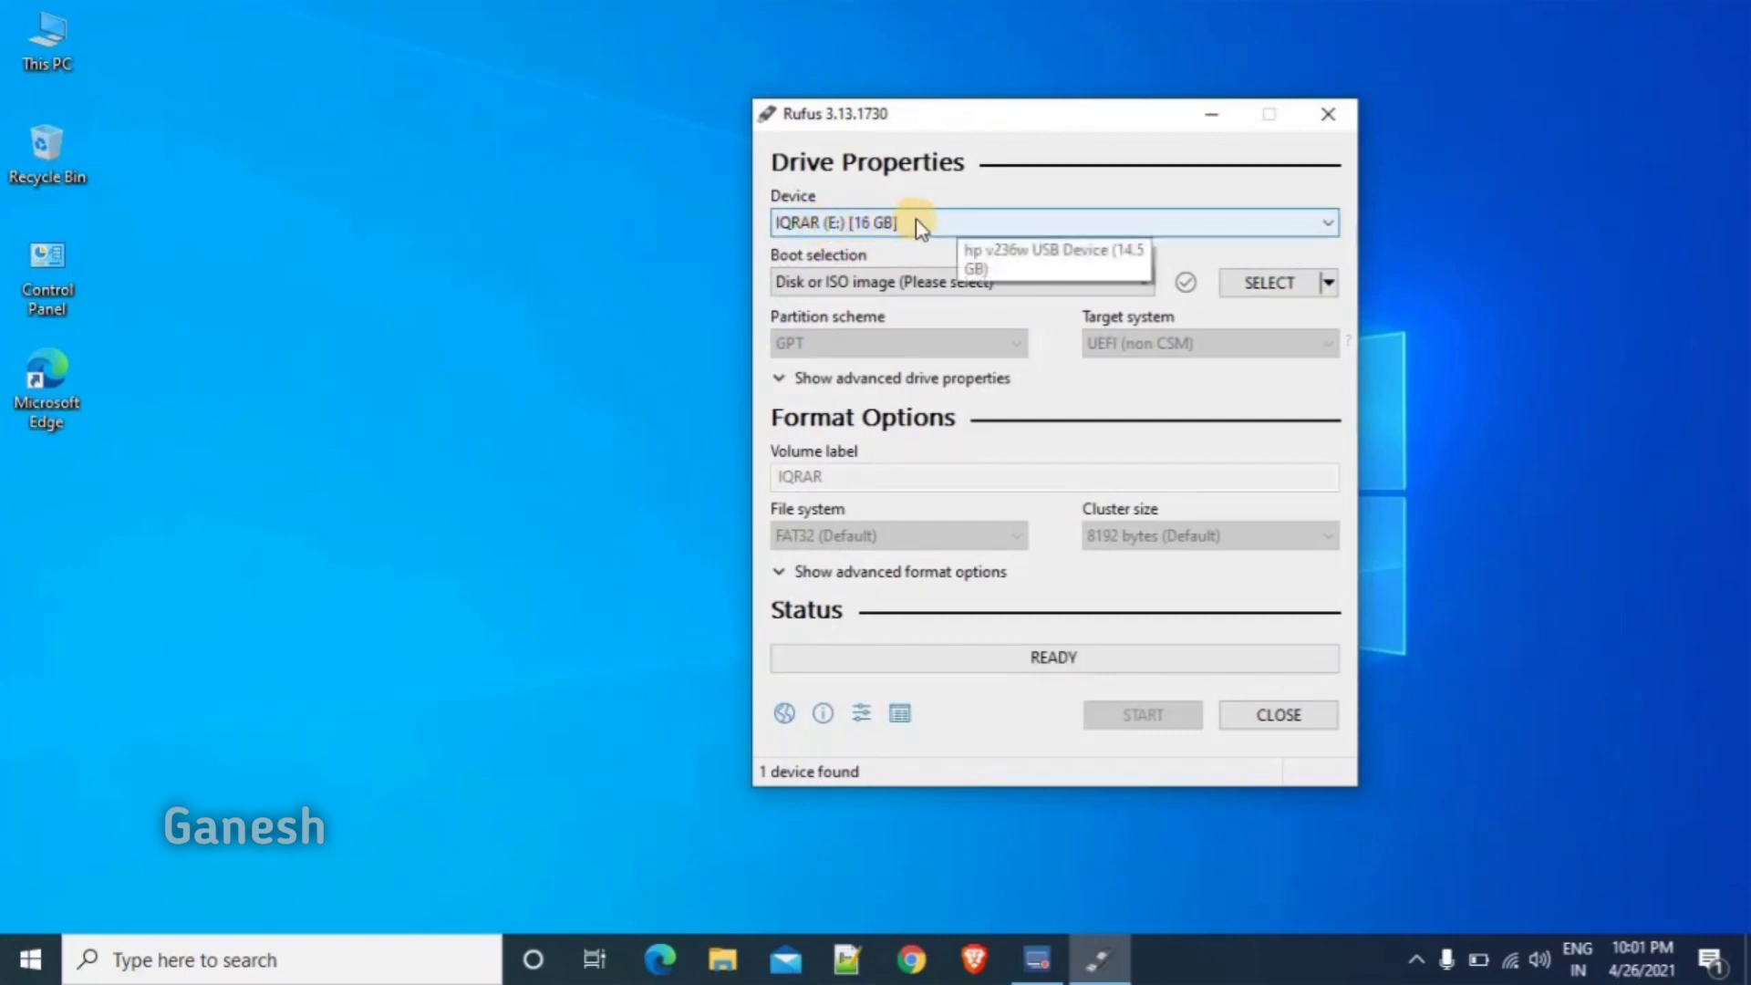
# - Load the window10 ISO from the software folder on New Volume (F:) as the boot image
pyautogui.click(1264, 286)
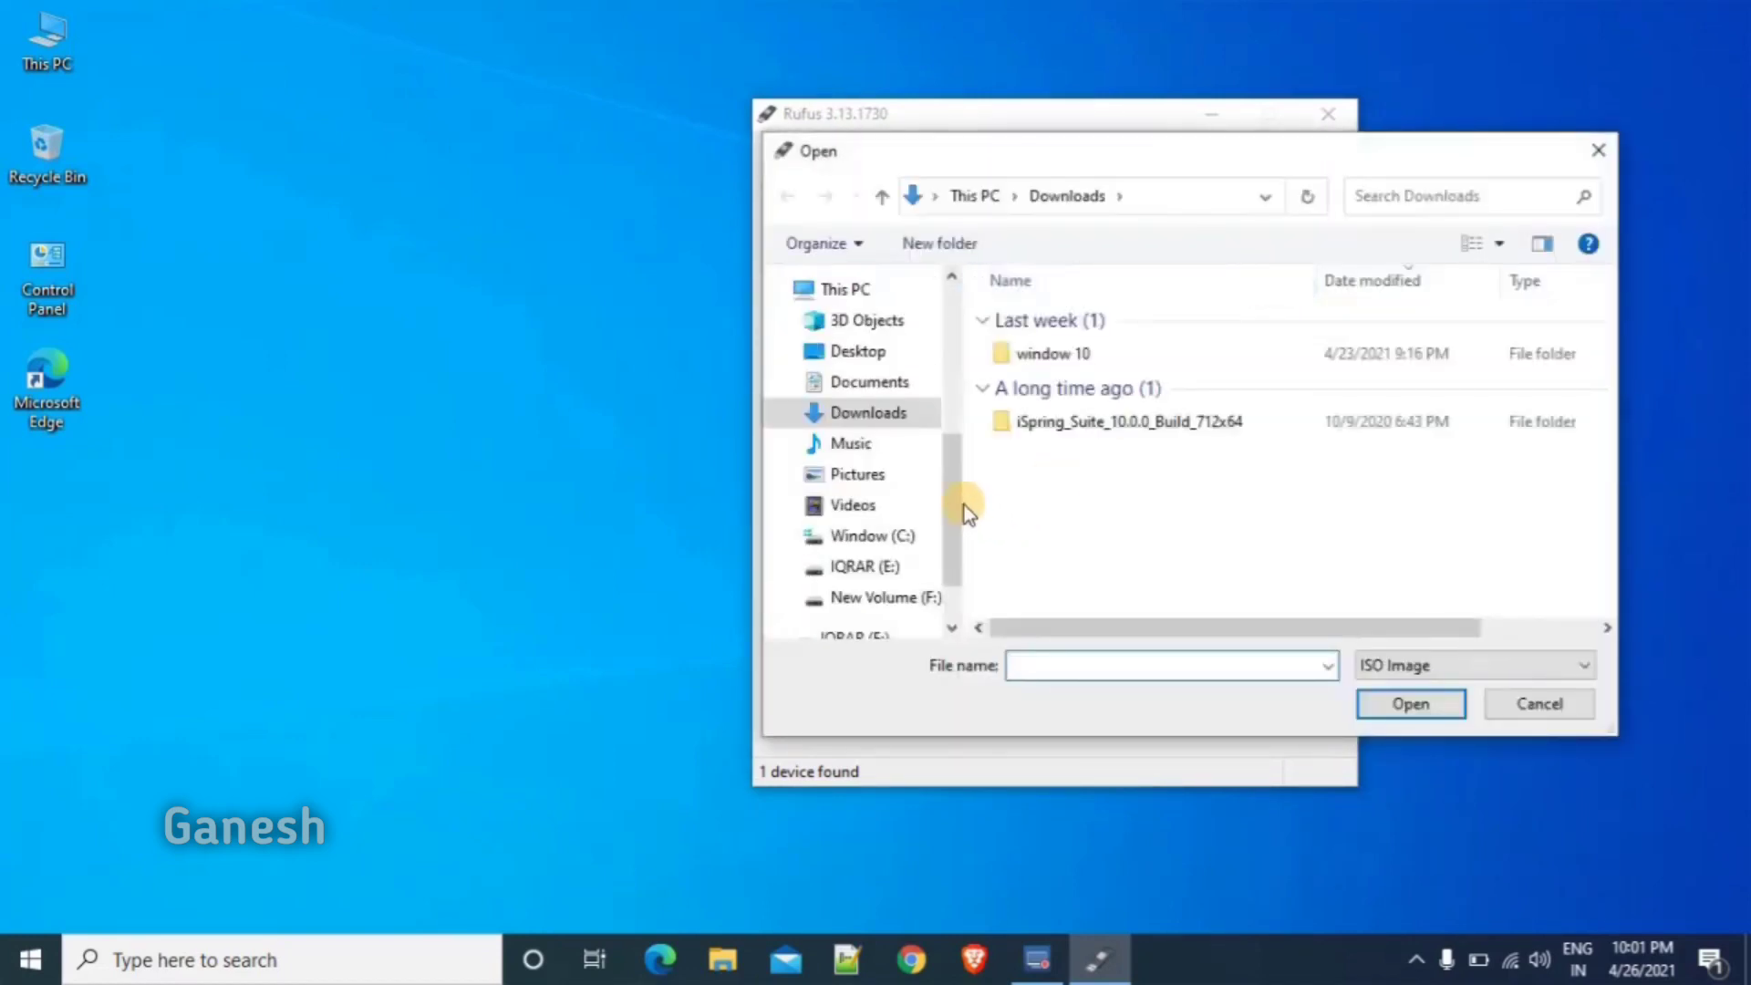
pyautogui.scroll(-2, 958, 501)
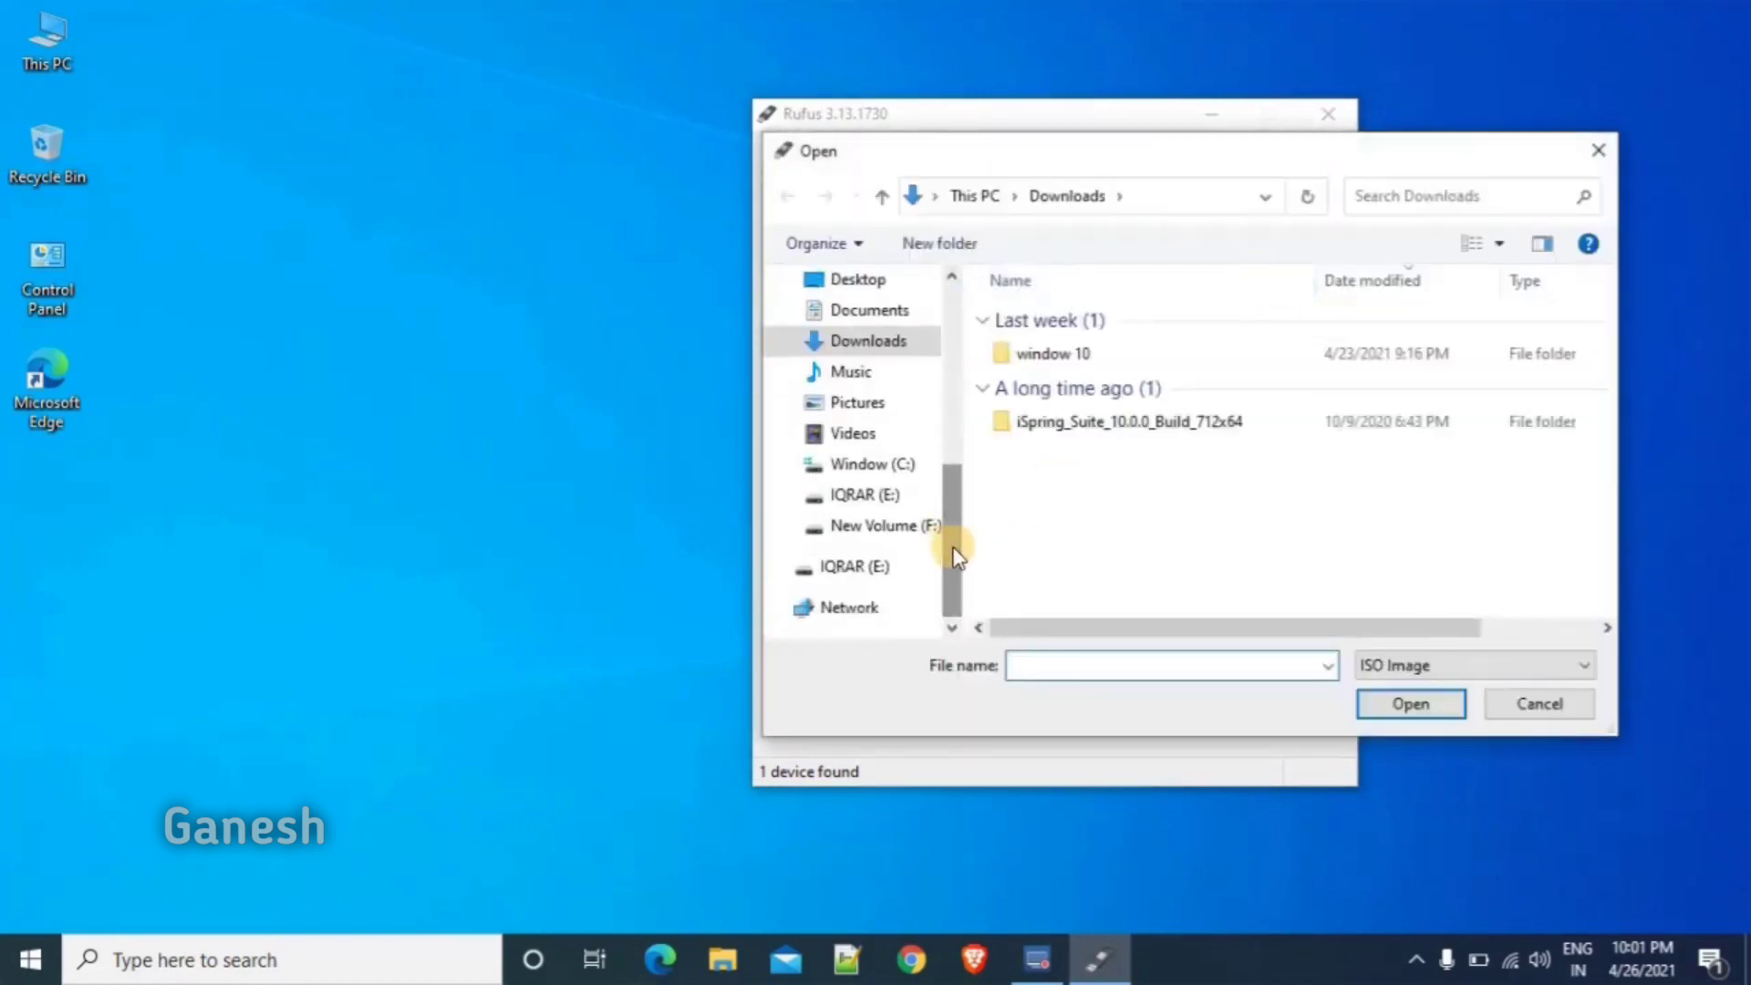
pyautogui.click(882, 527)
pyautogui.doubleClick(1049, 344)
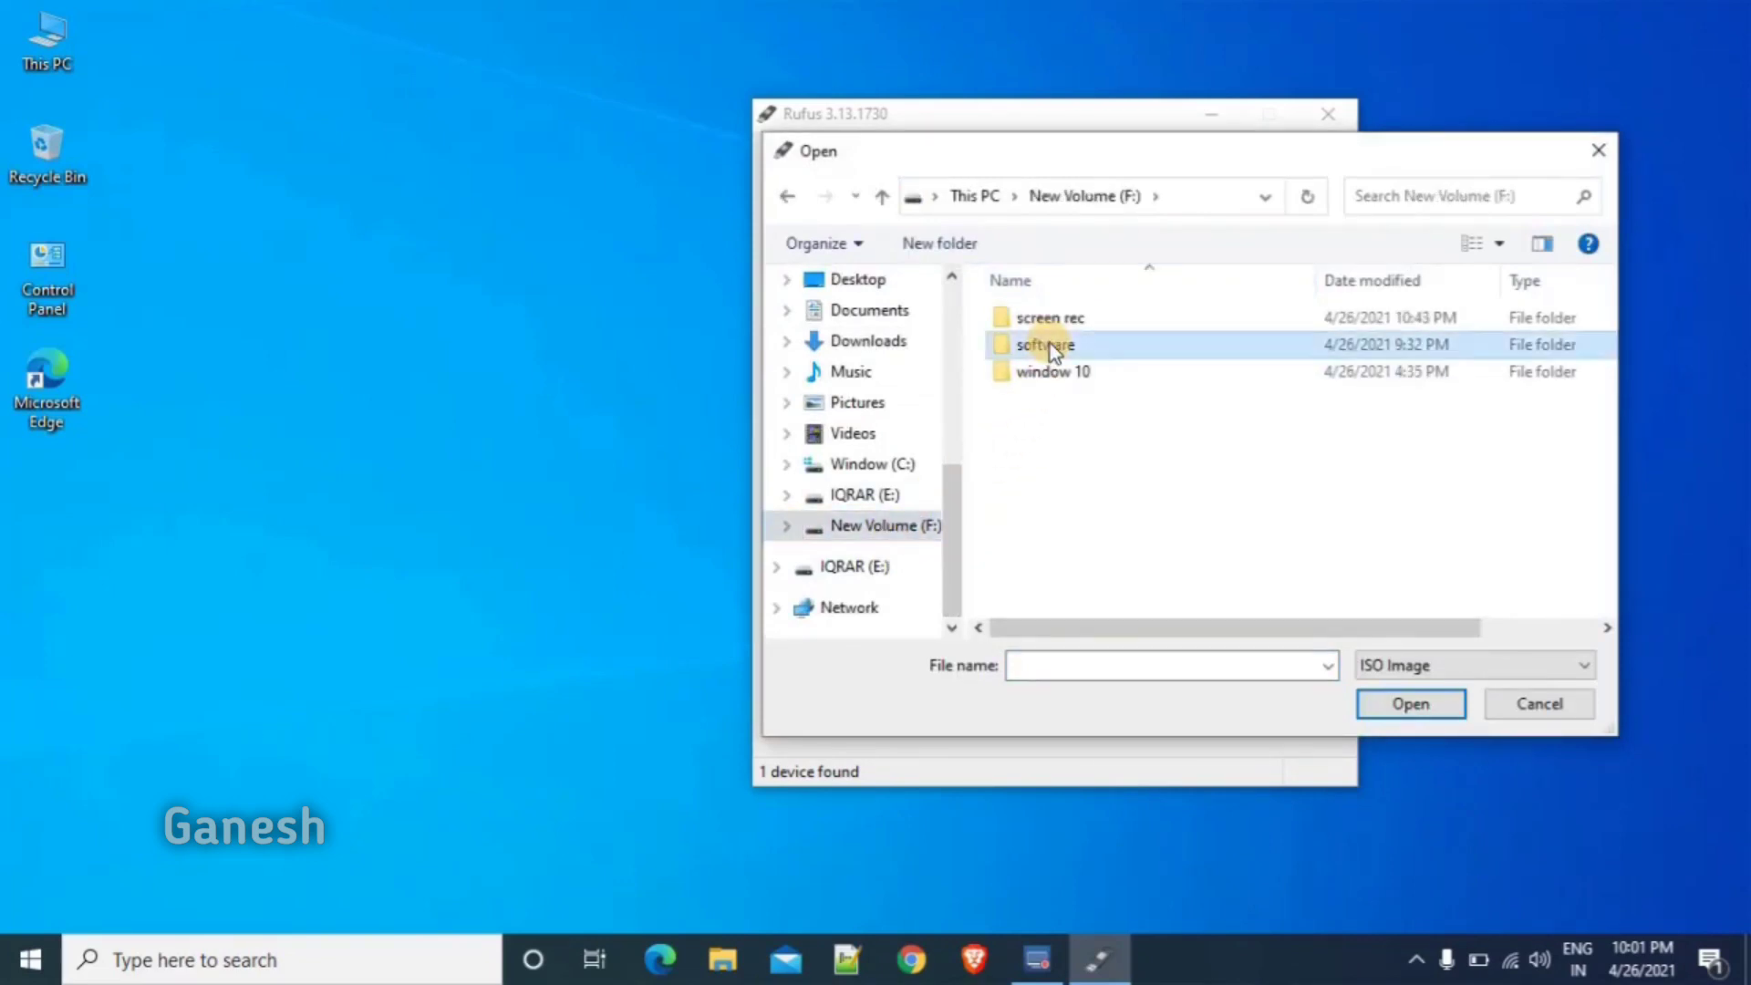
pyautogui.click(1067, 346)
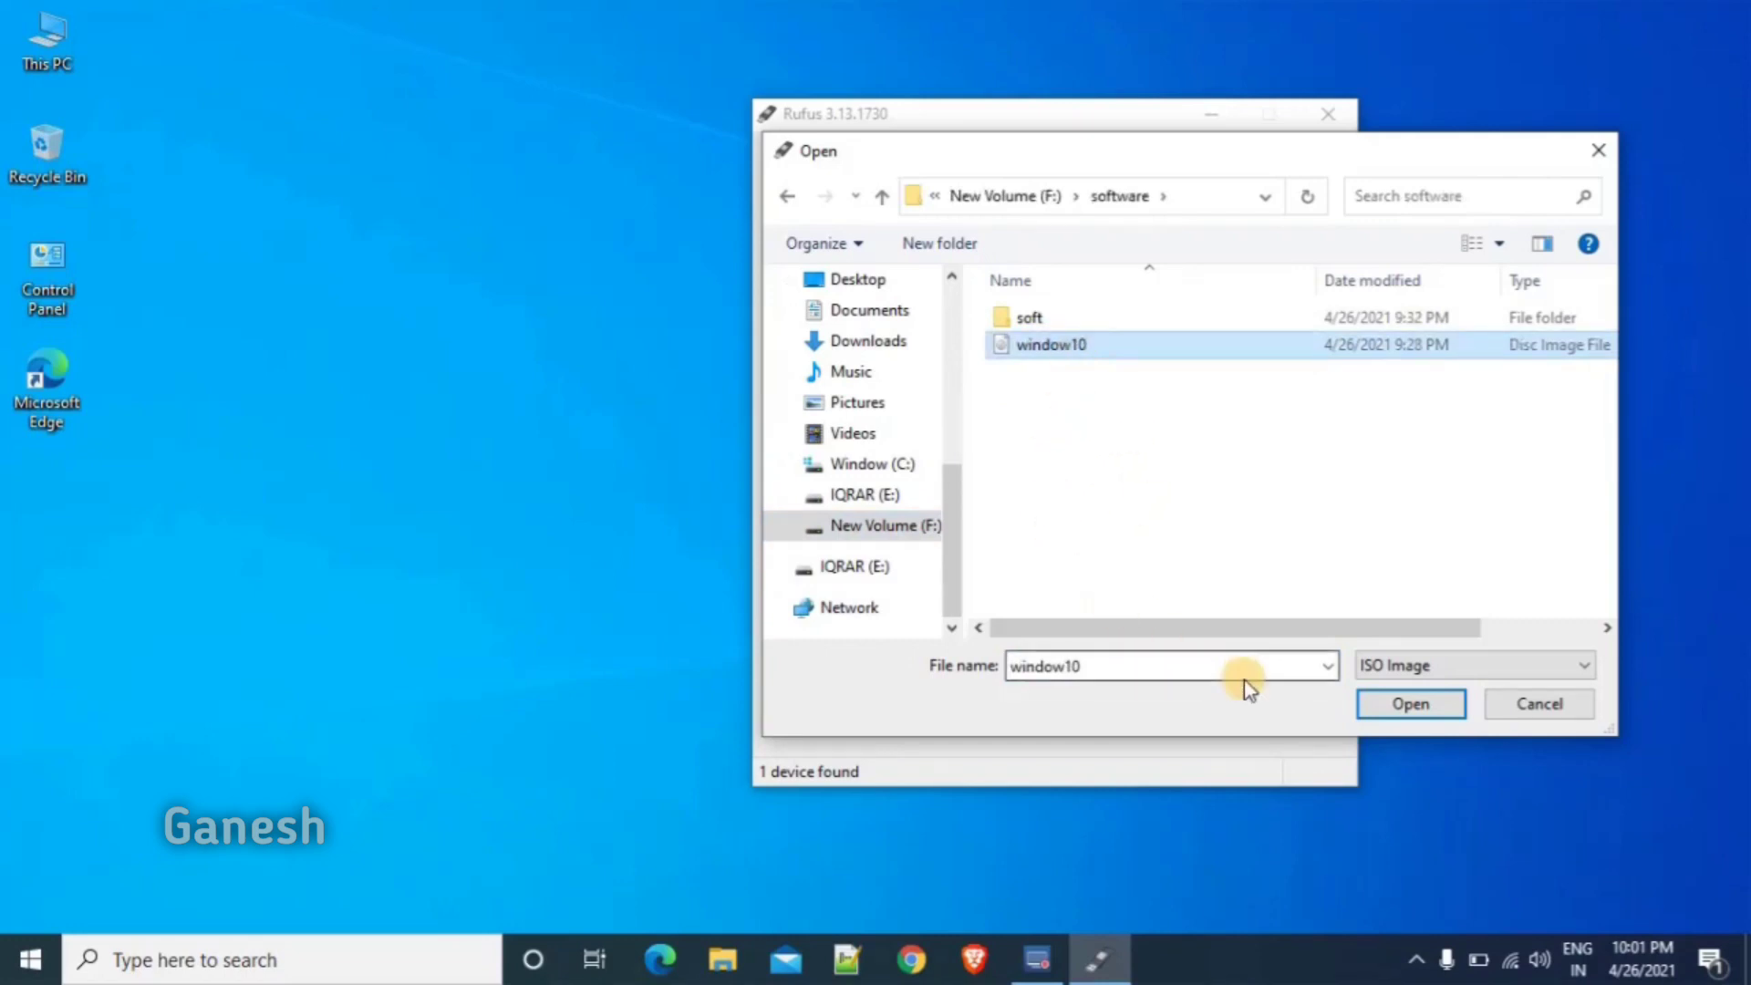
pyautogui.click(1394, 703)
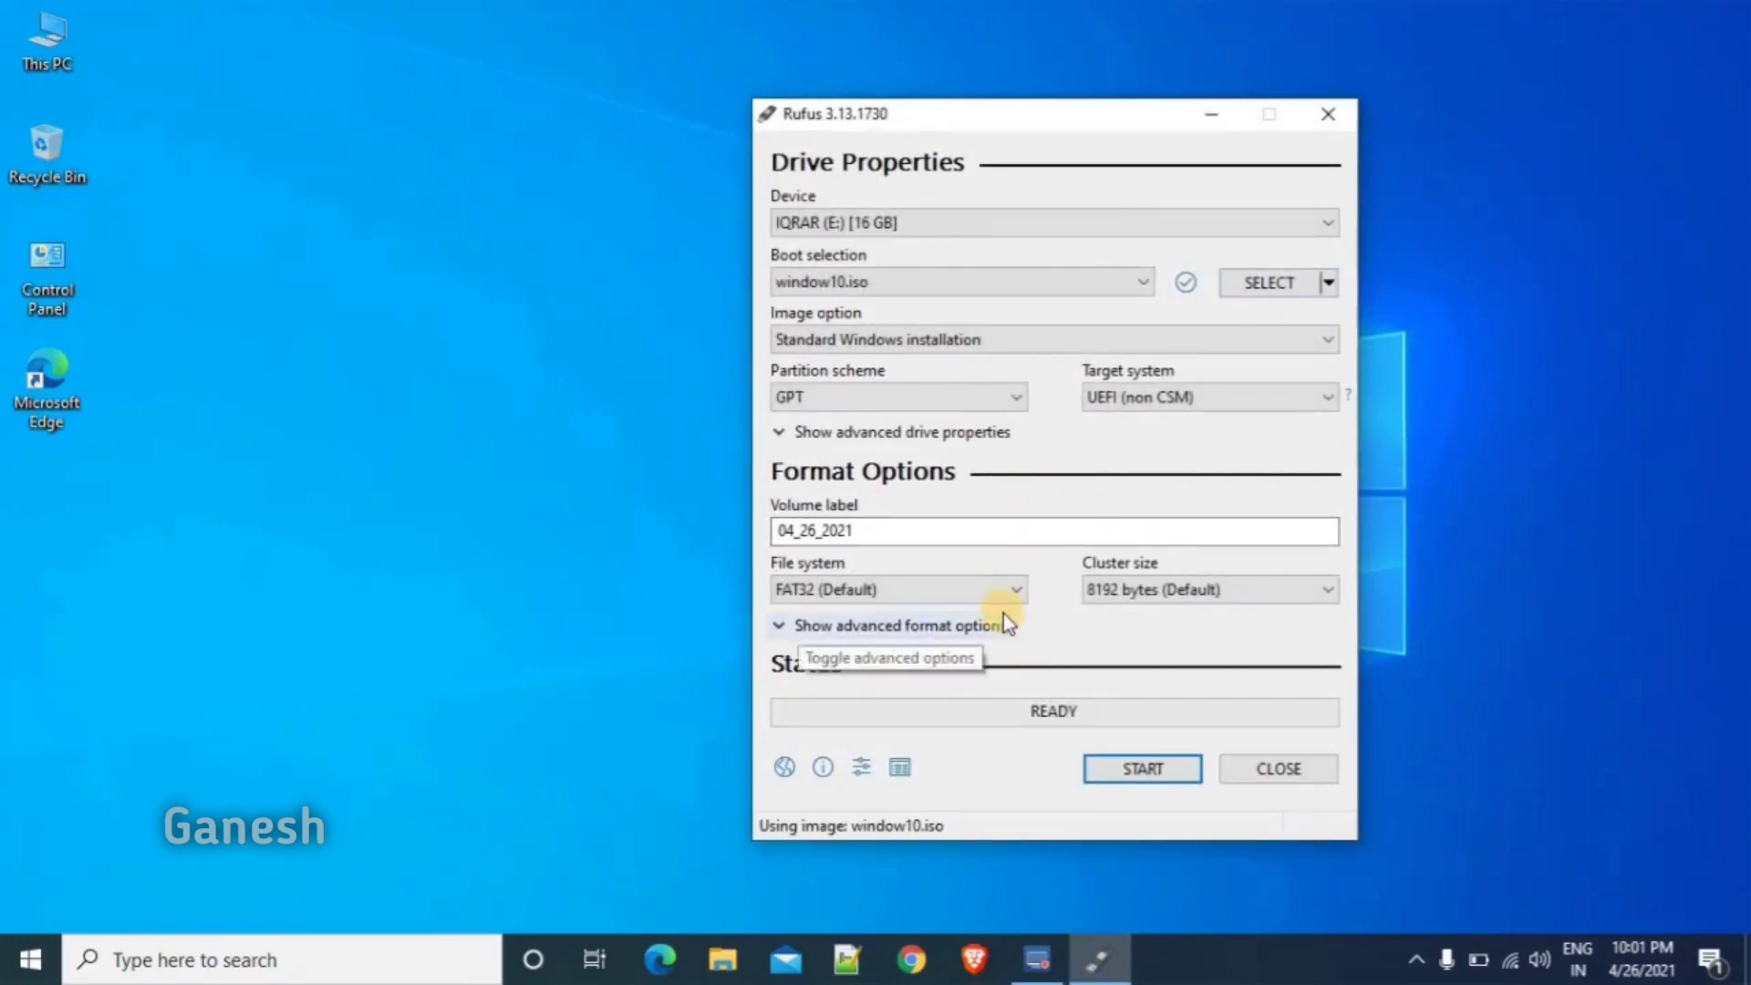
# - Write the ISO to the USB drive, agreeing to erase all its data, and close Rufus when it finishes
pyautogui.click(1126, 774)
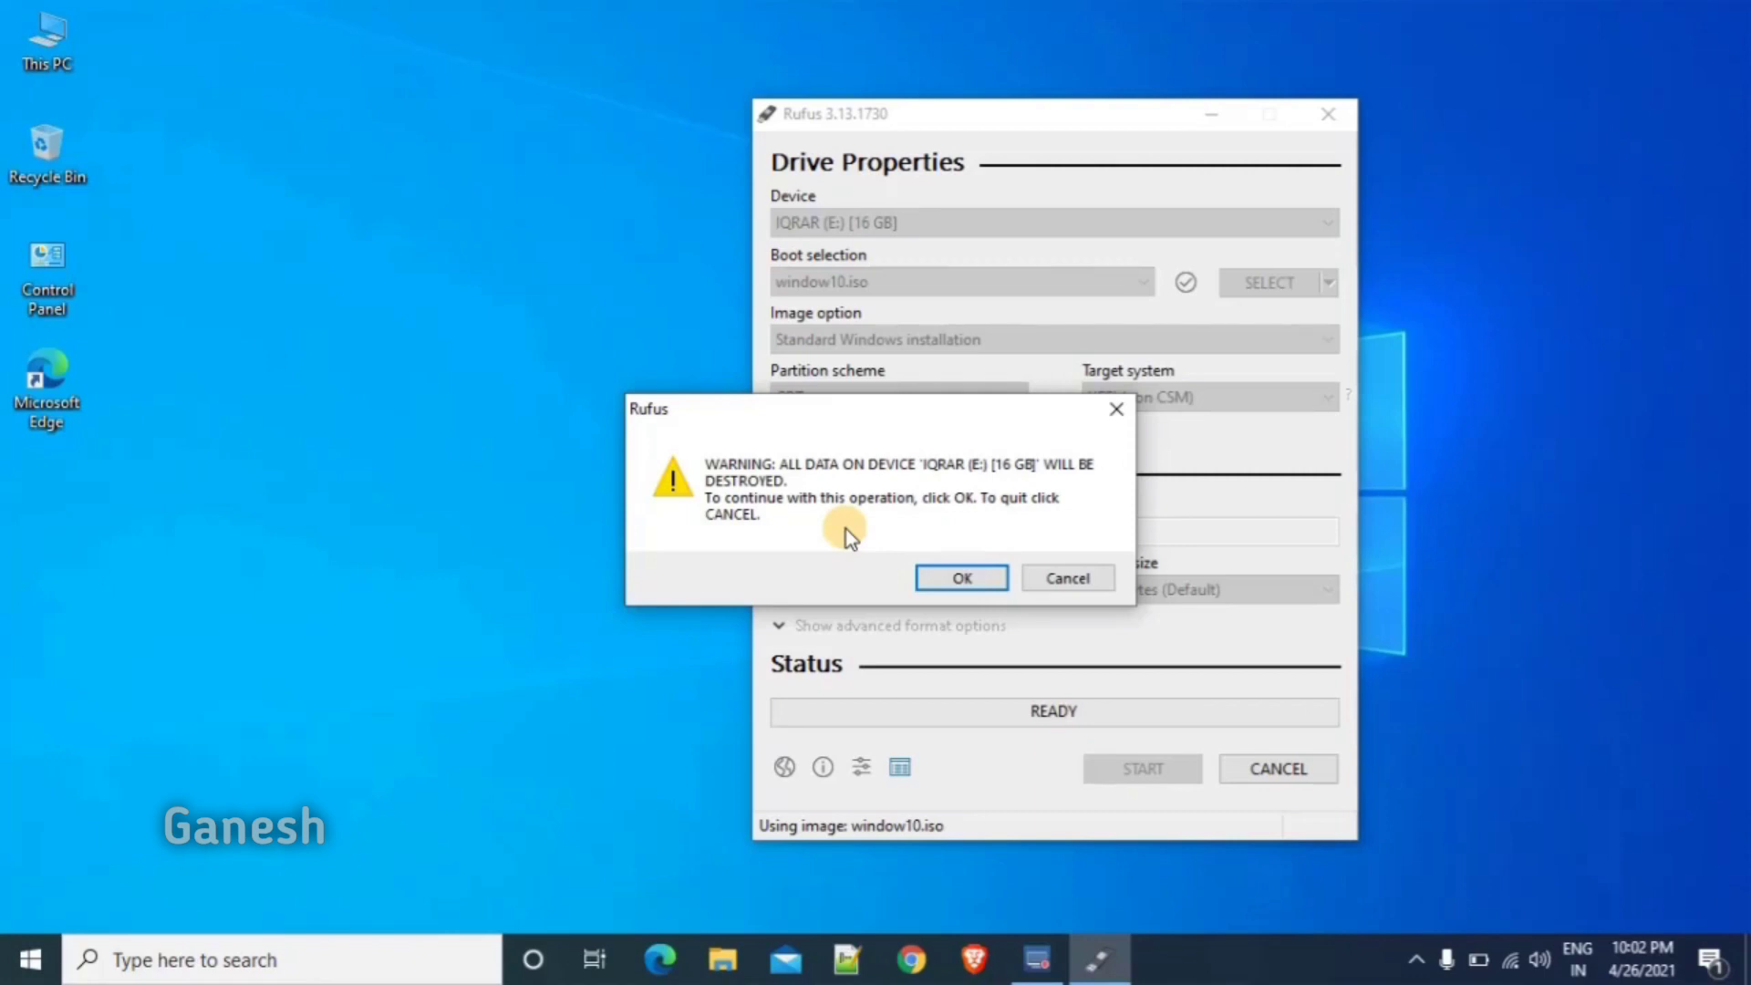
pyautogui.click(945, 577)
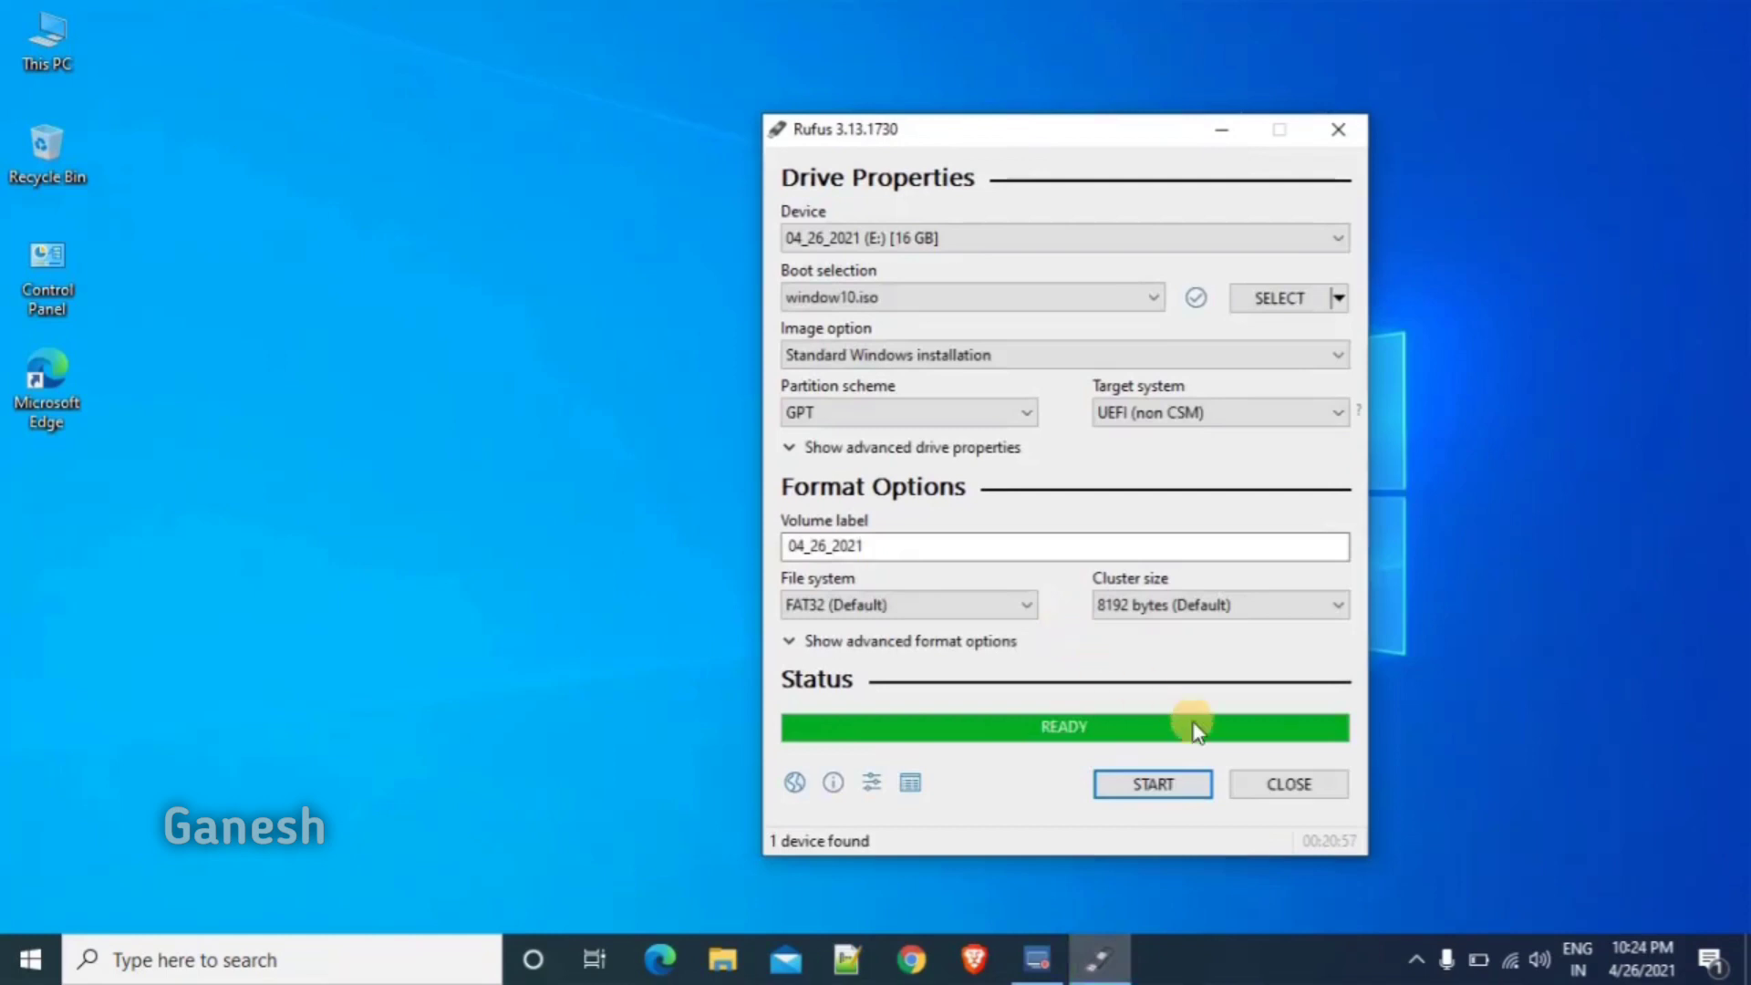
pyautogui.click(1279, 784)
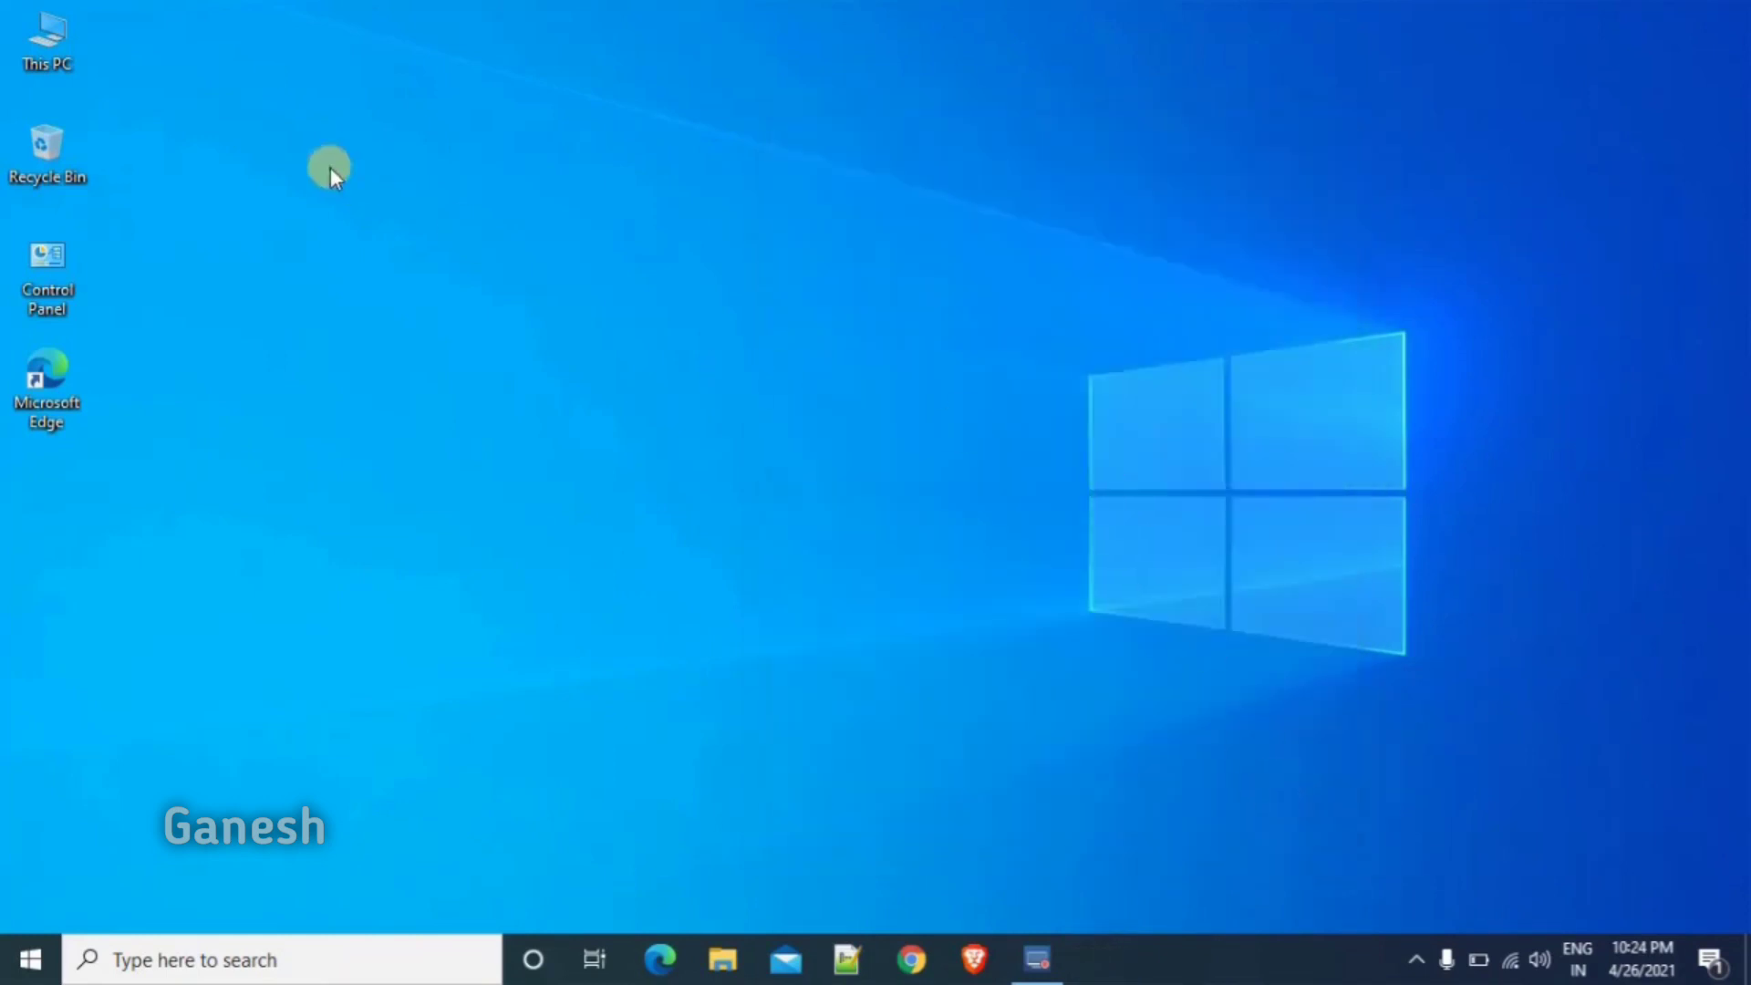
# - Eject the 04_26_2021 (E:) USB drive from This PC
pyautogui.press('super+e')
pyautogui.rightClick(1157, 550)
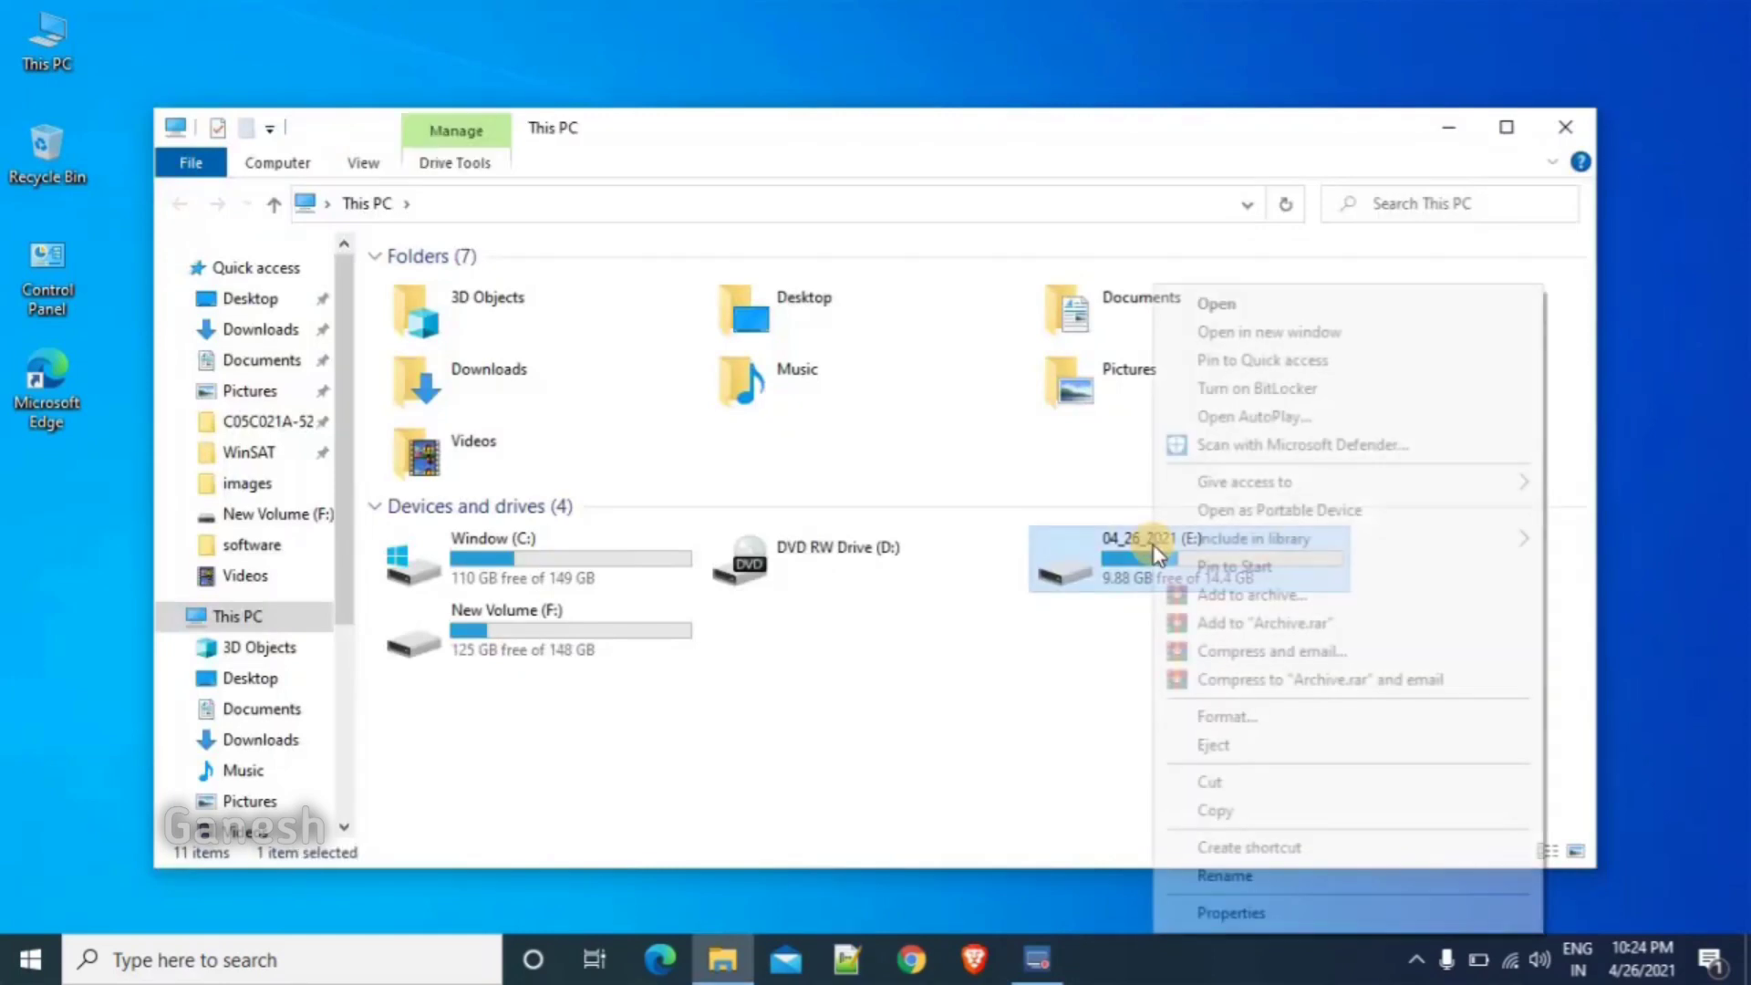
pyautogui.click(1196, 746)
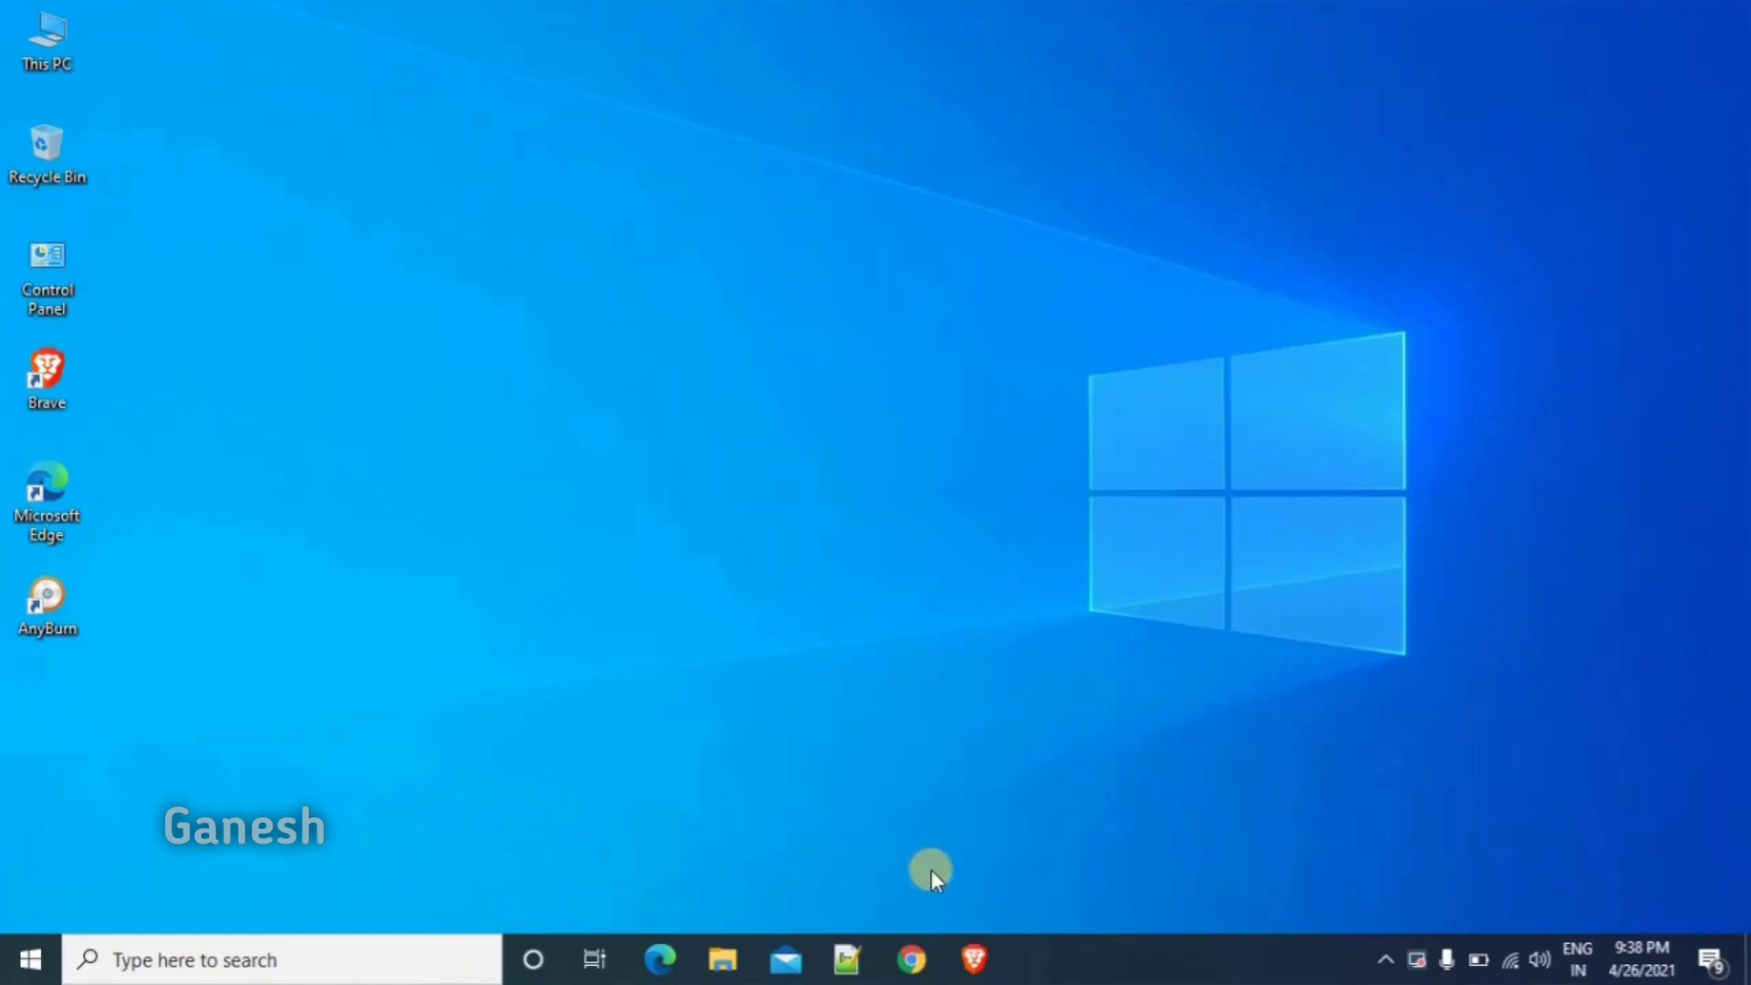
# - Search Chrome for window 10 and open Microsoft's Windows 10 download page from the results
pyautogui.click(911, 962)
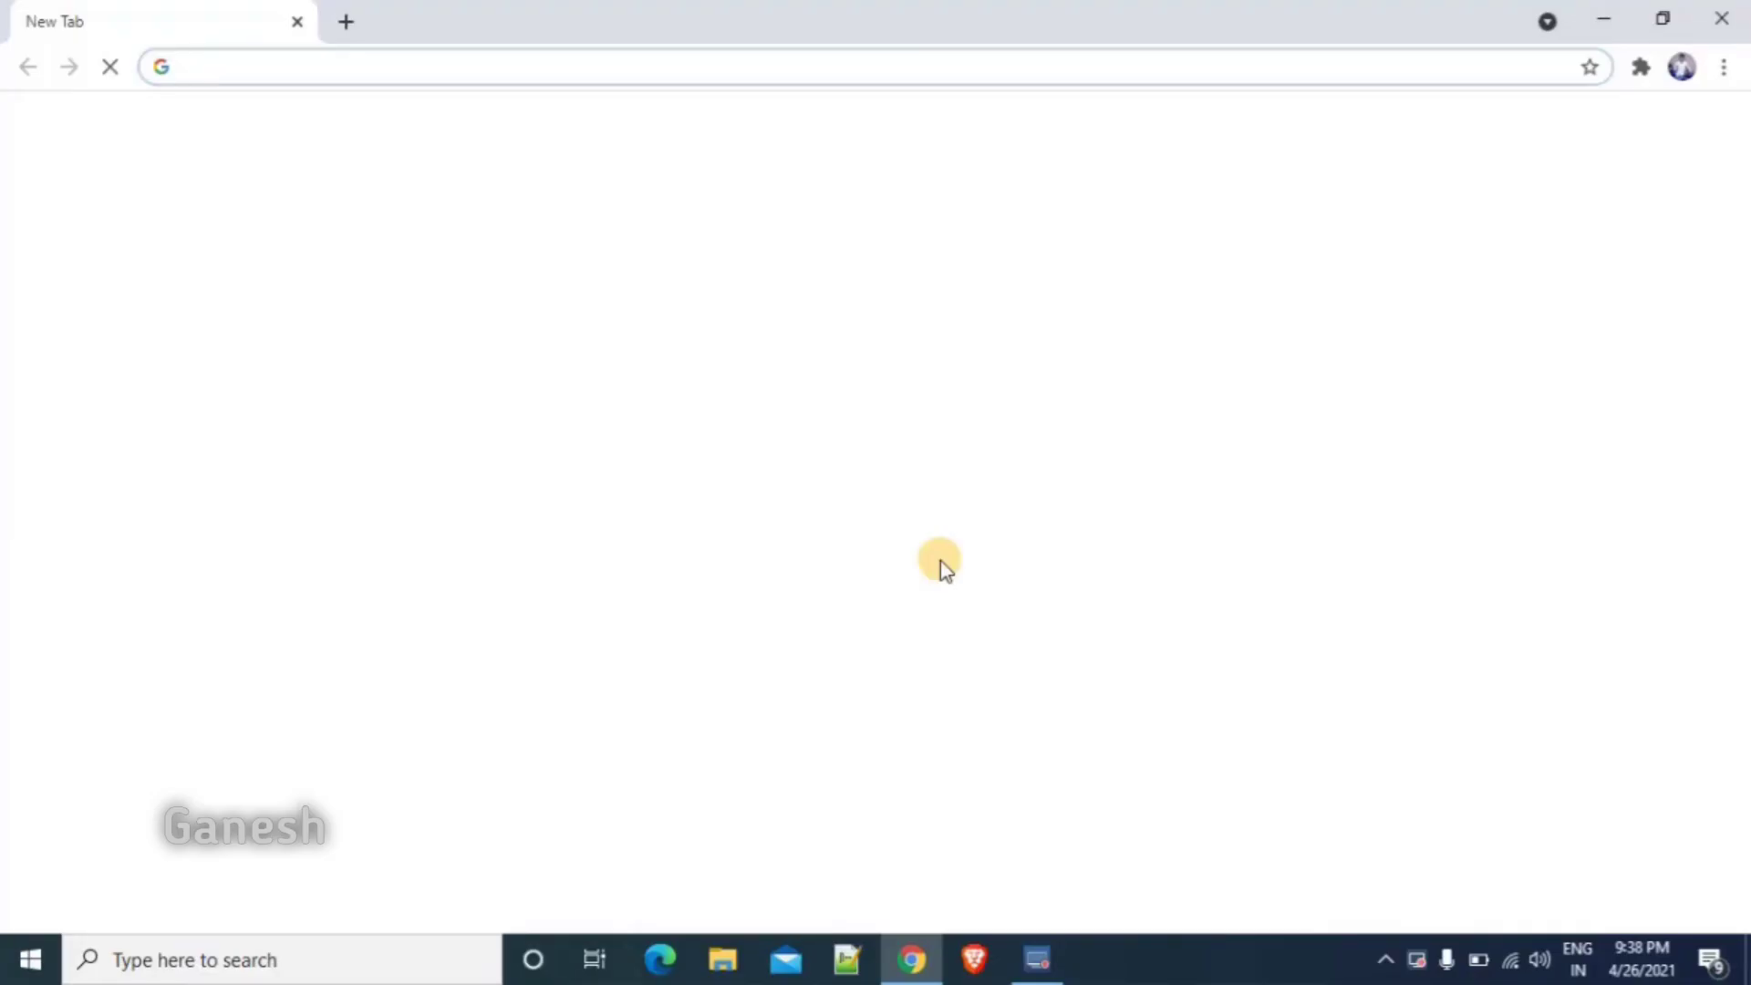
pyautogui.write('window ')
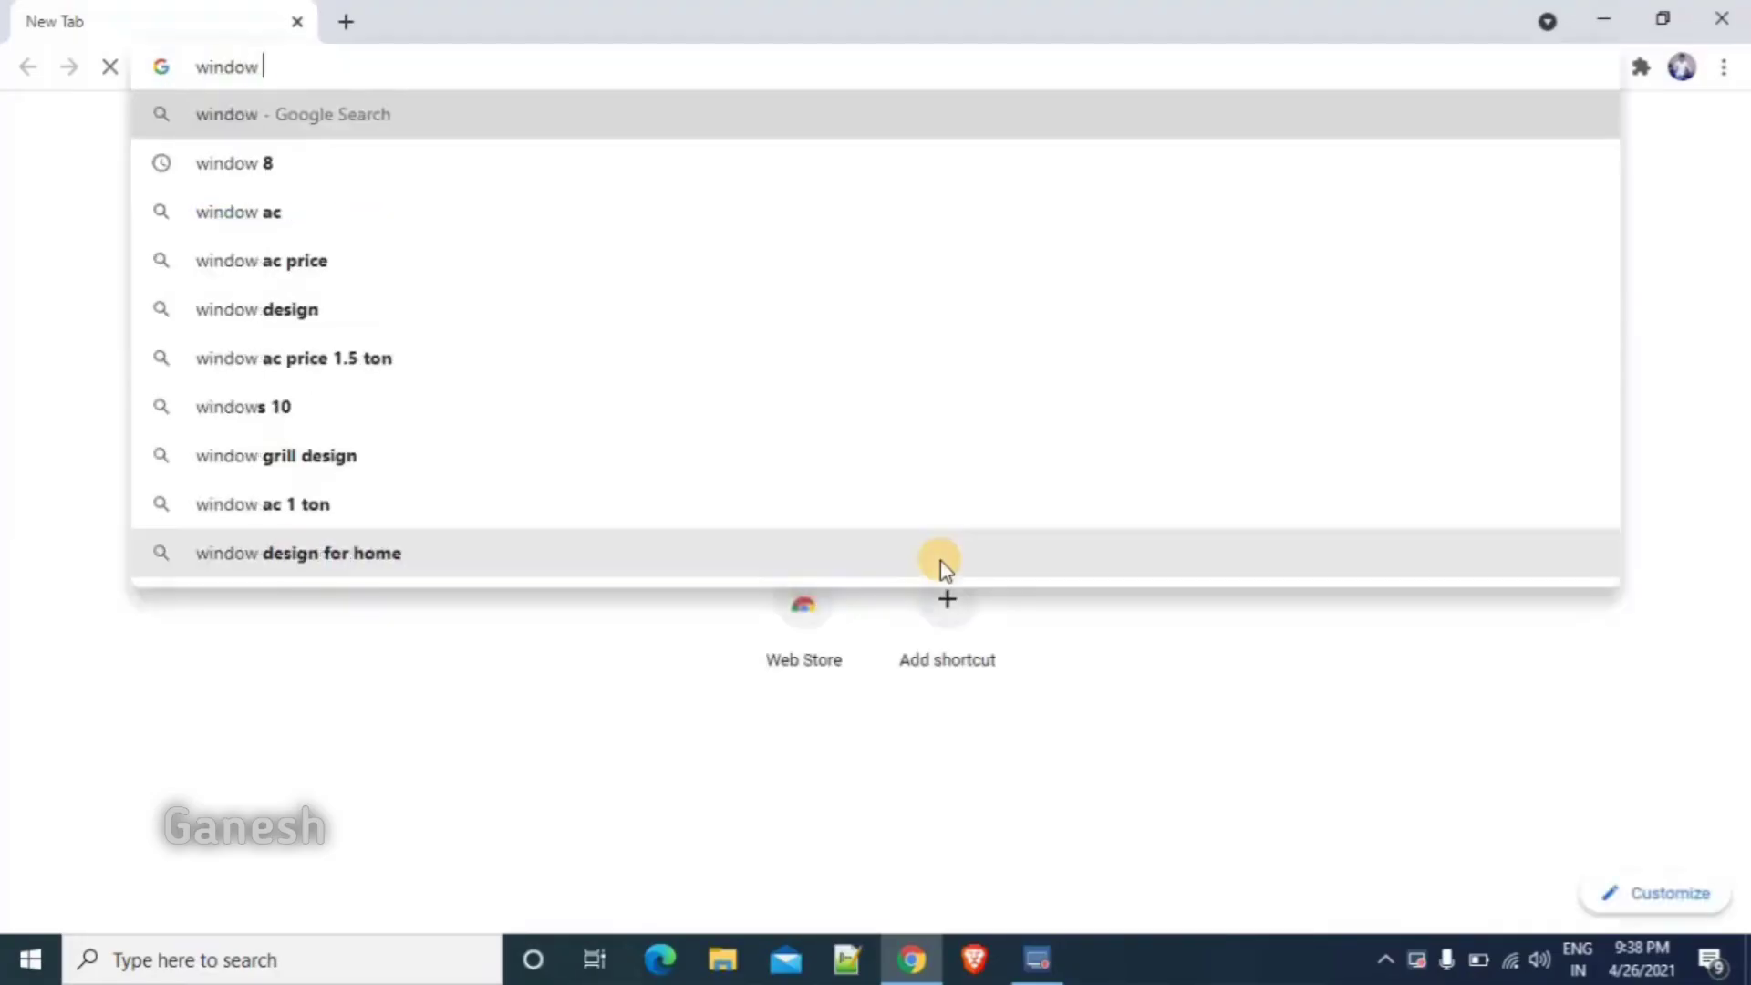
pyautogui.write('10')
pyautogui.press('Return')
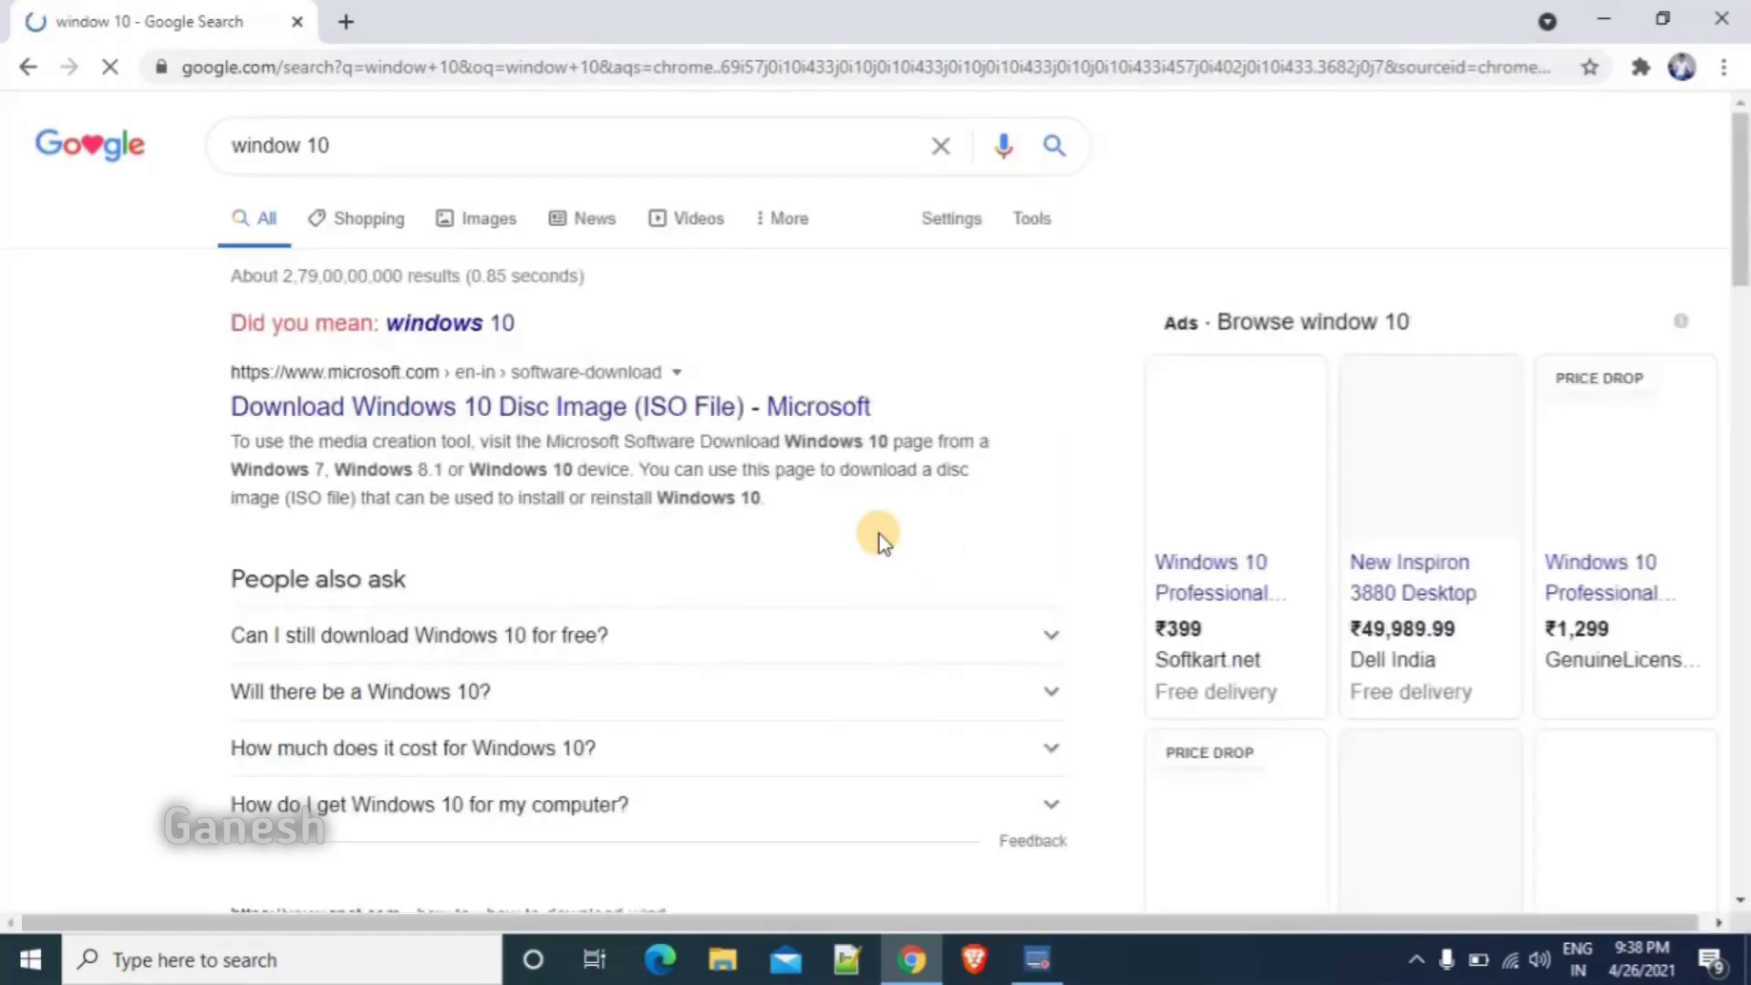
pyautogui.click(559, 421)
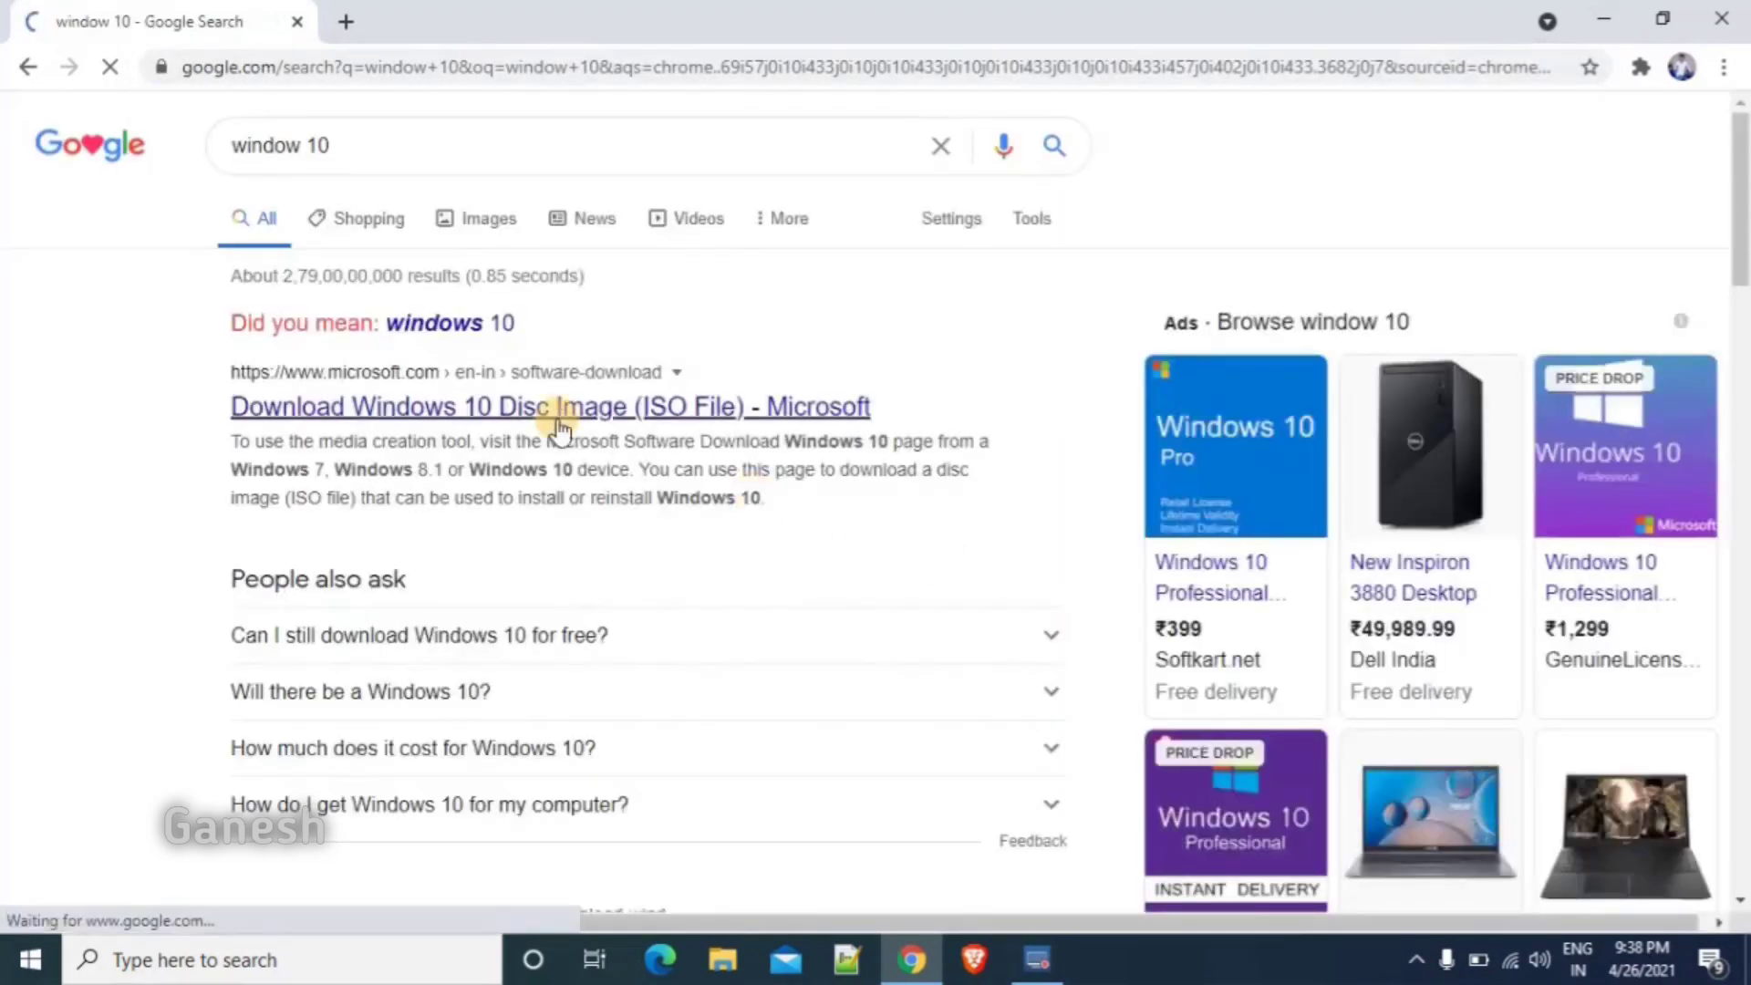
pyautogui.click(356, 415)
# - Download the Windows 10 media creation tool, launch the downloaded file, and minimize the browser
pyautogui.scroll(-6, 1739, 391)
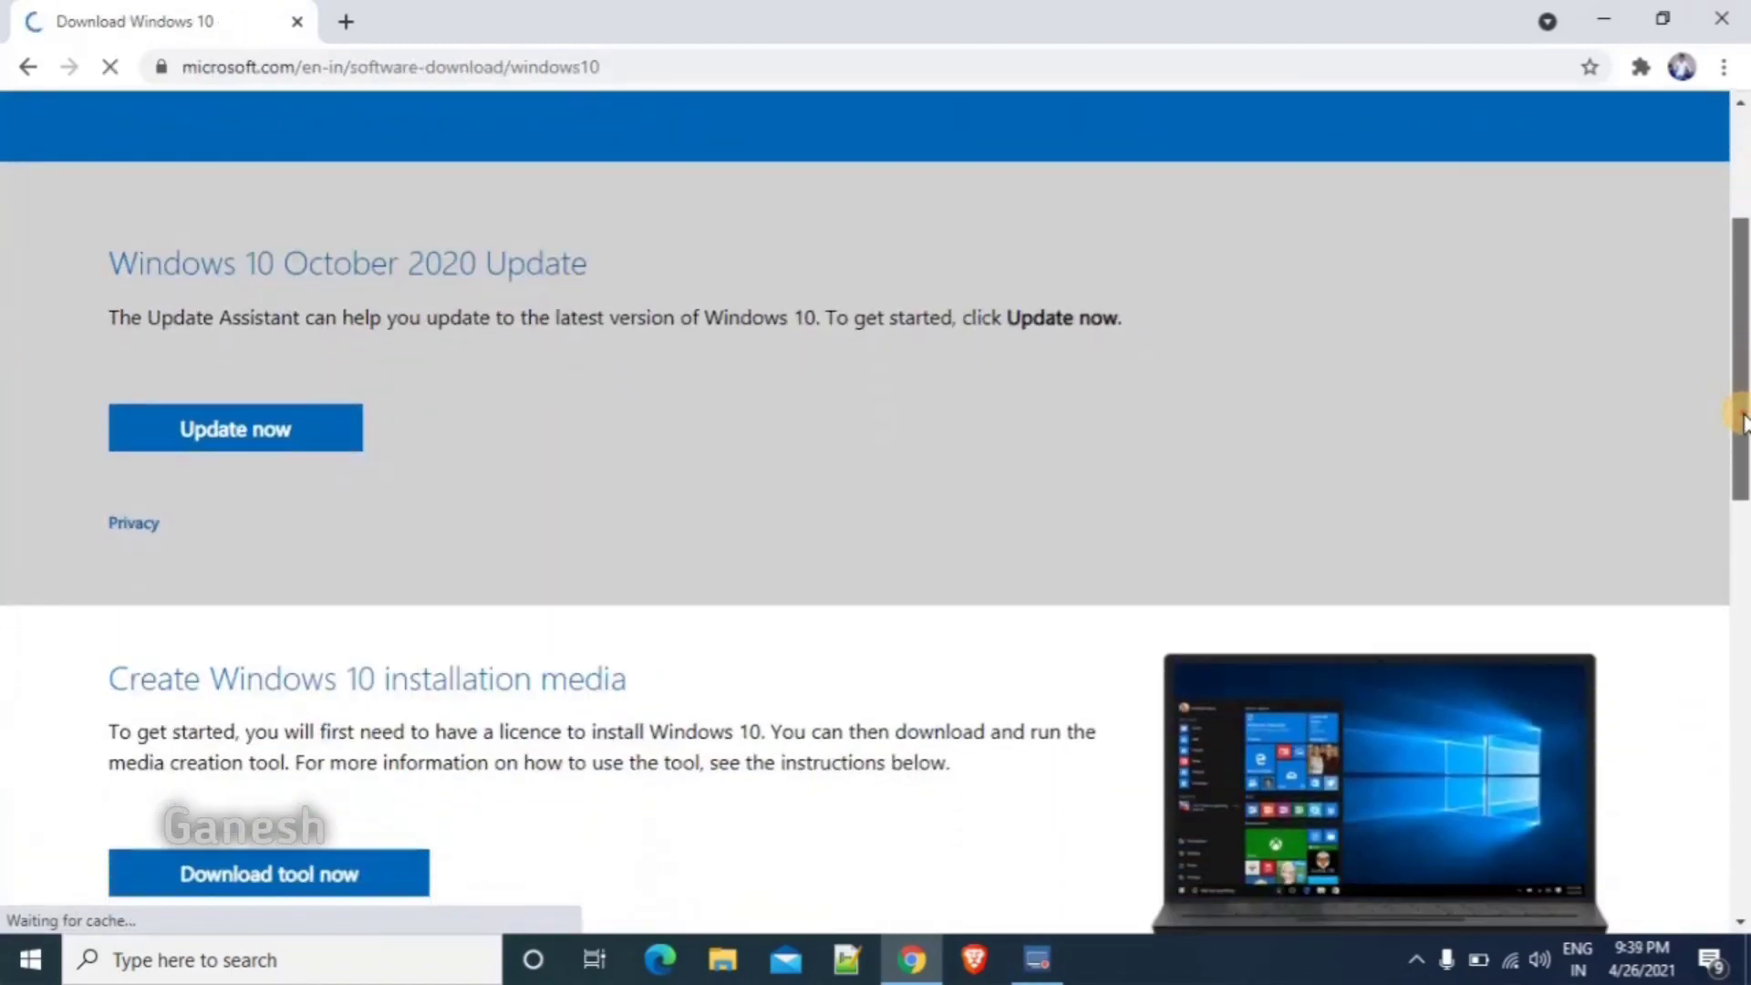
pyautogui.moveTo(1740, 465); pyautogui.dragTo(1738, 529)
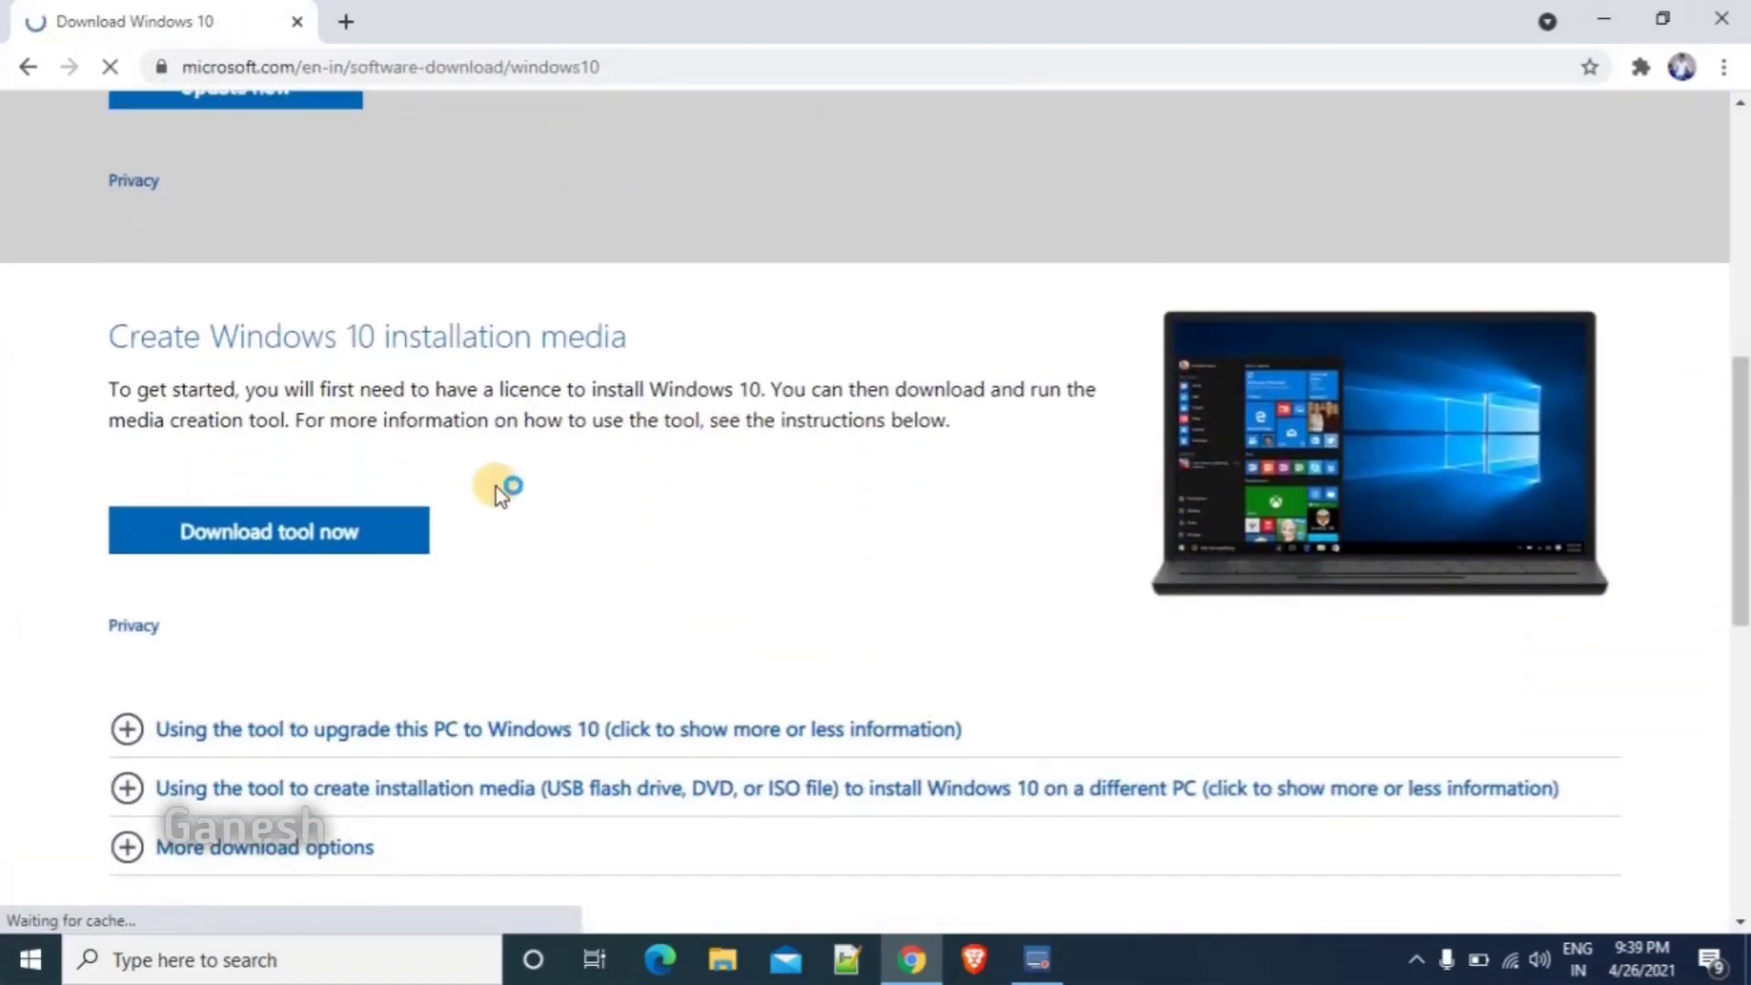
pyautogui.click(301, 547)
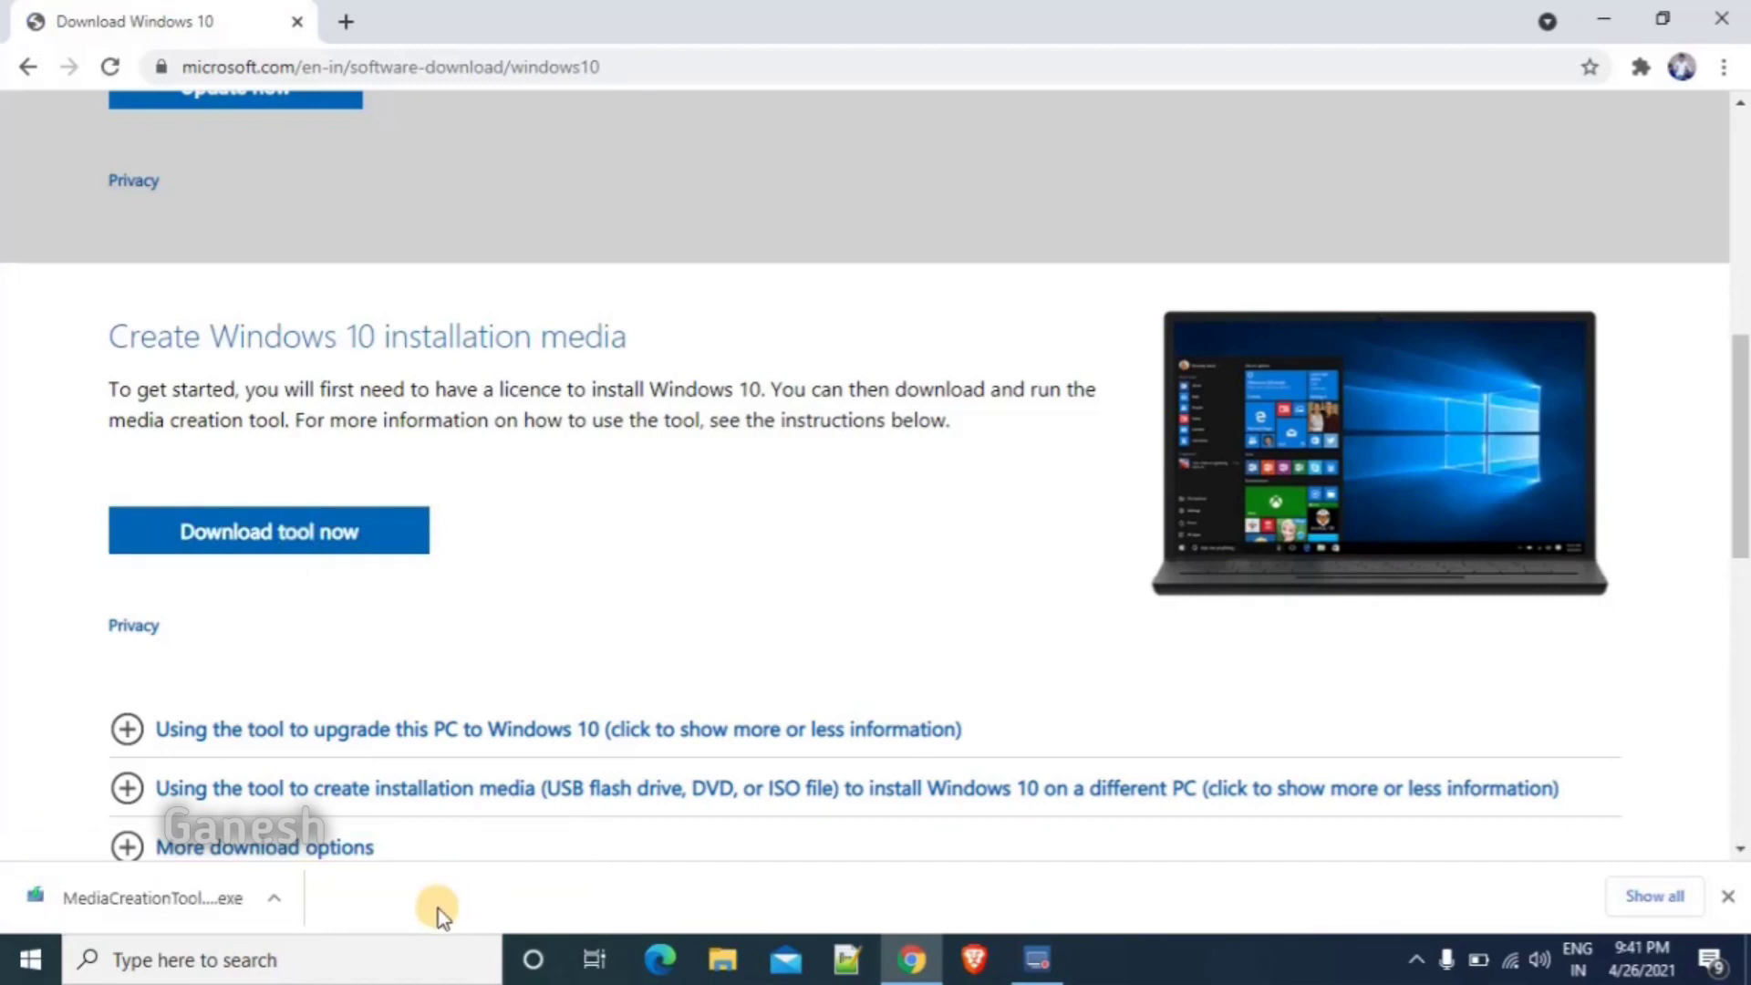
pyautogui.click(229, 907)
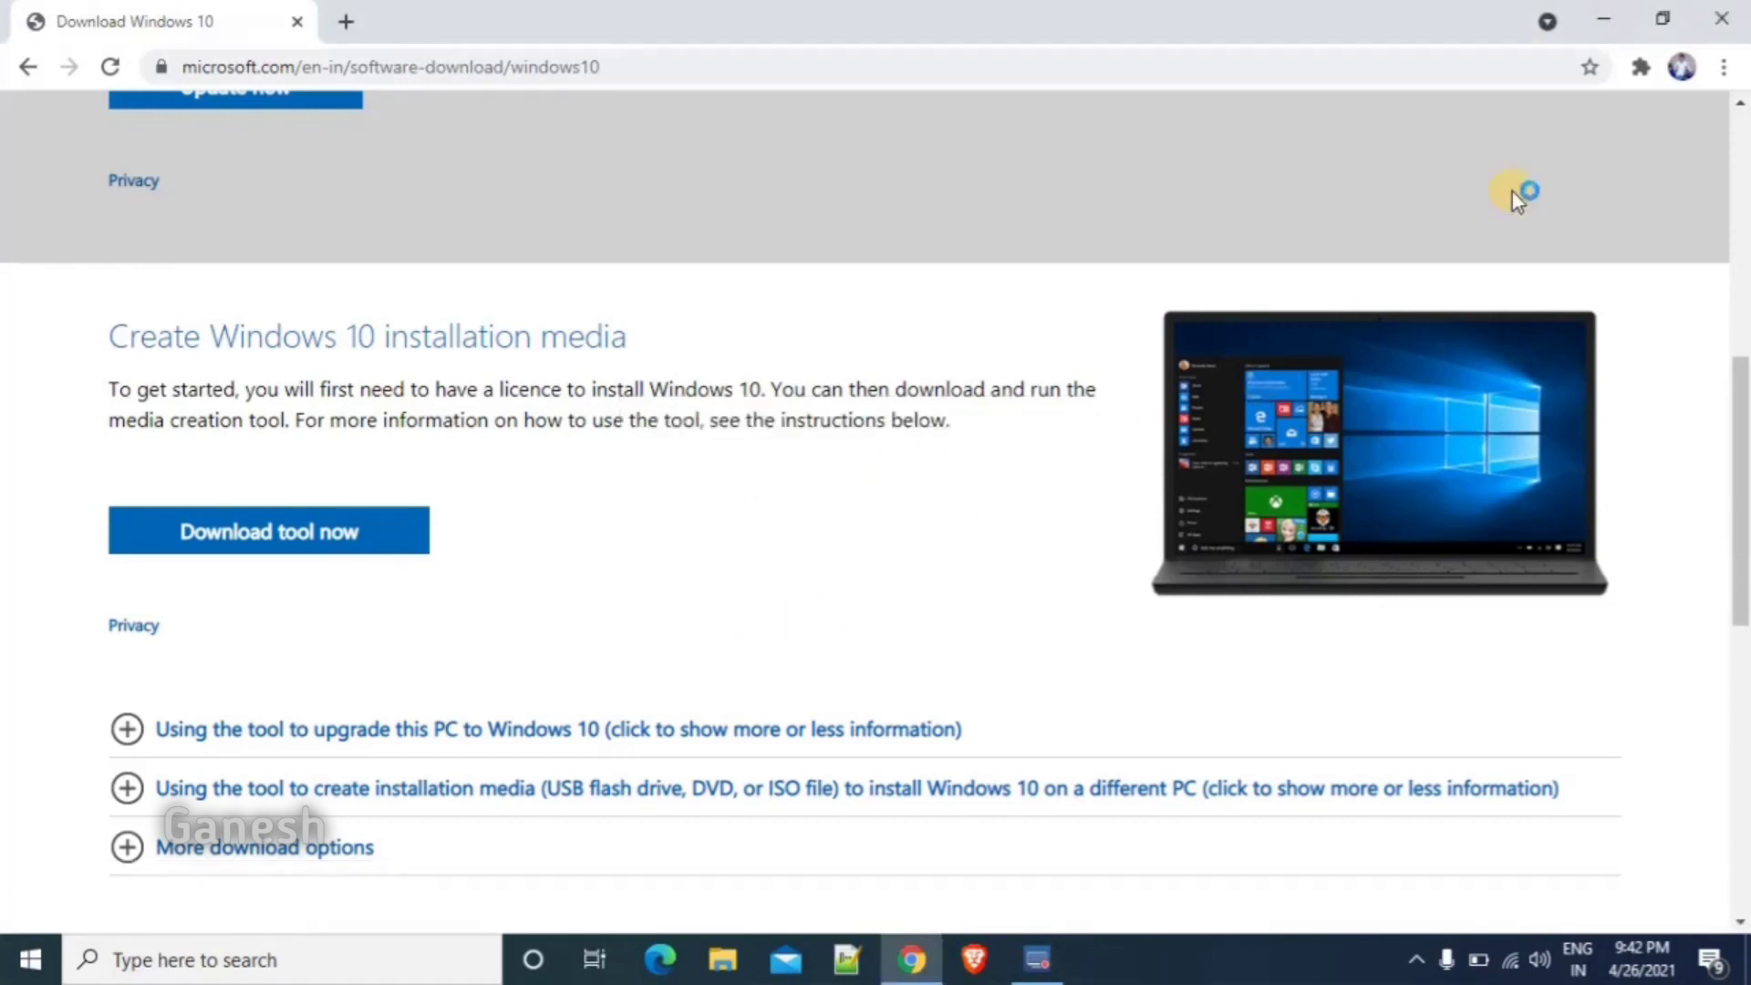
pyautogui.click(1604, 10)
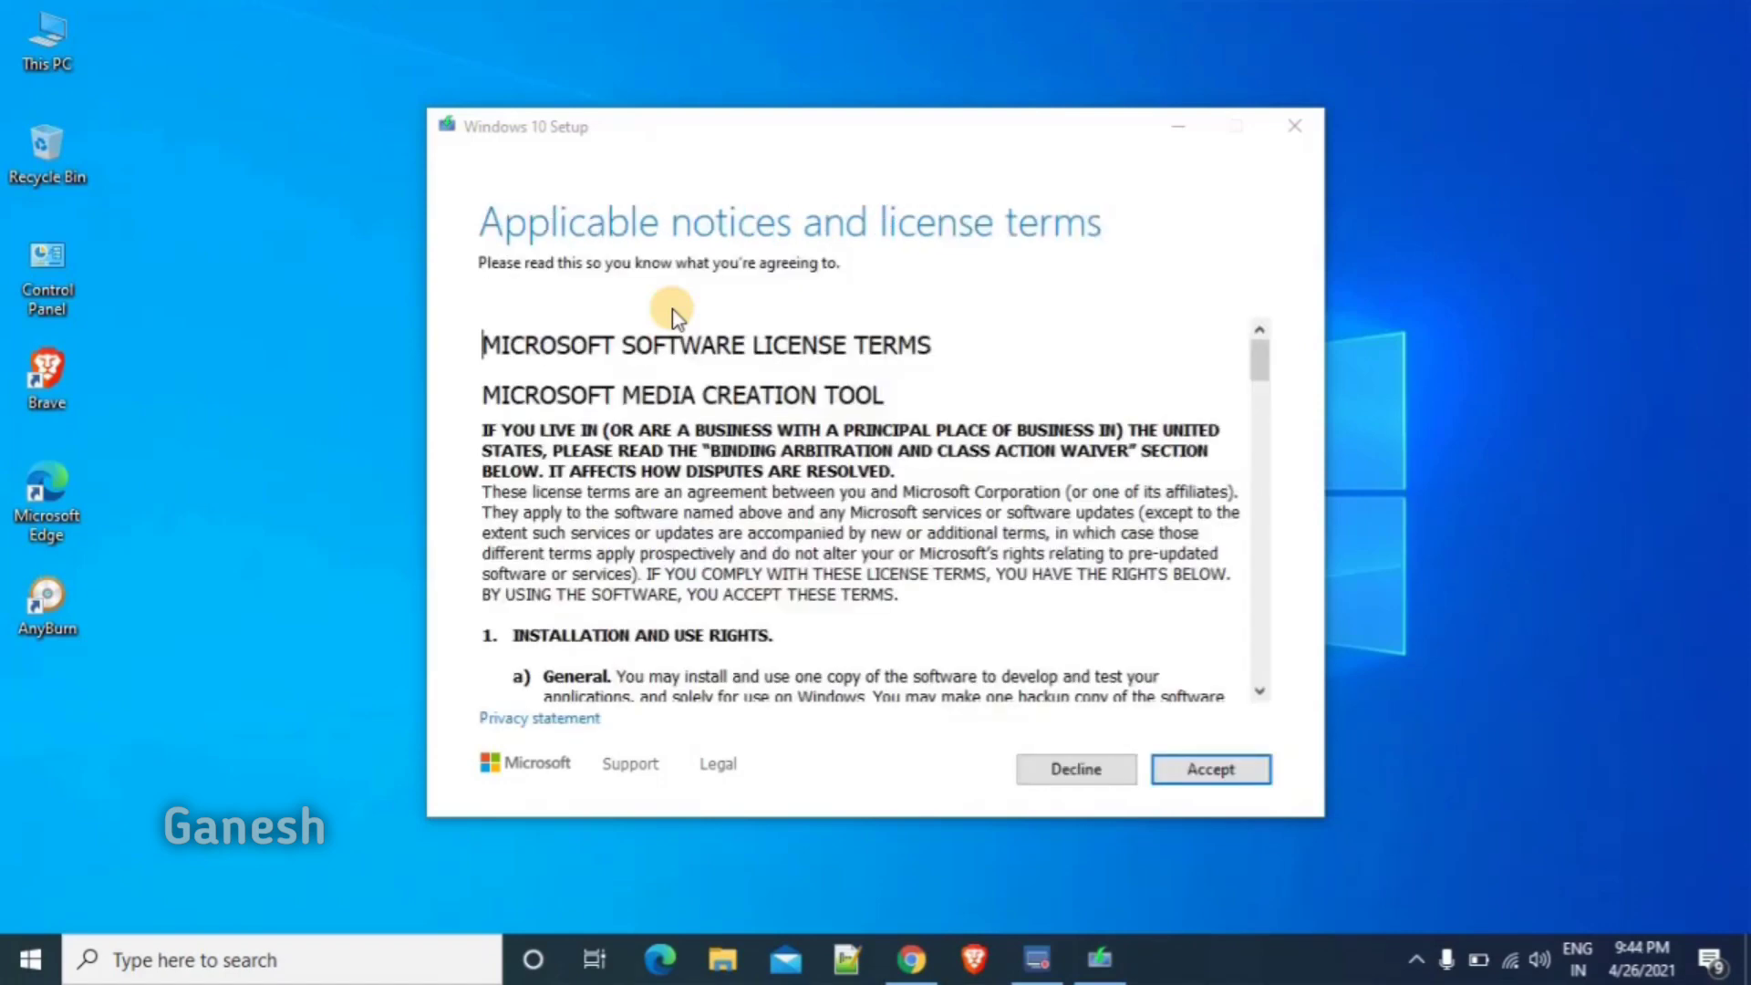
# - Review the media creation tool's license terms through to the end and accept them
pyautogui.click(1266, 360)
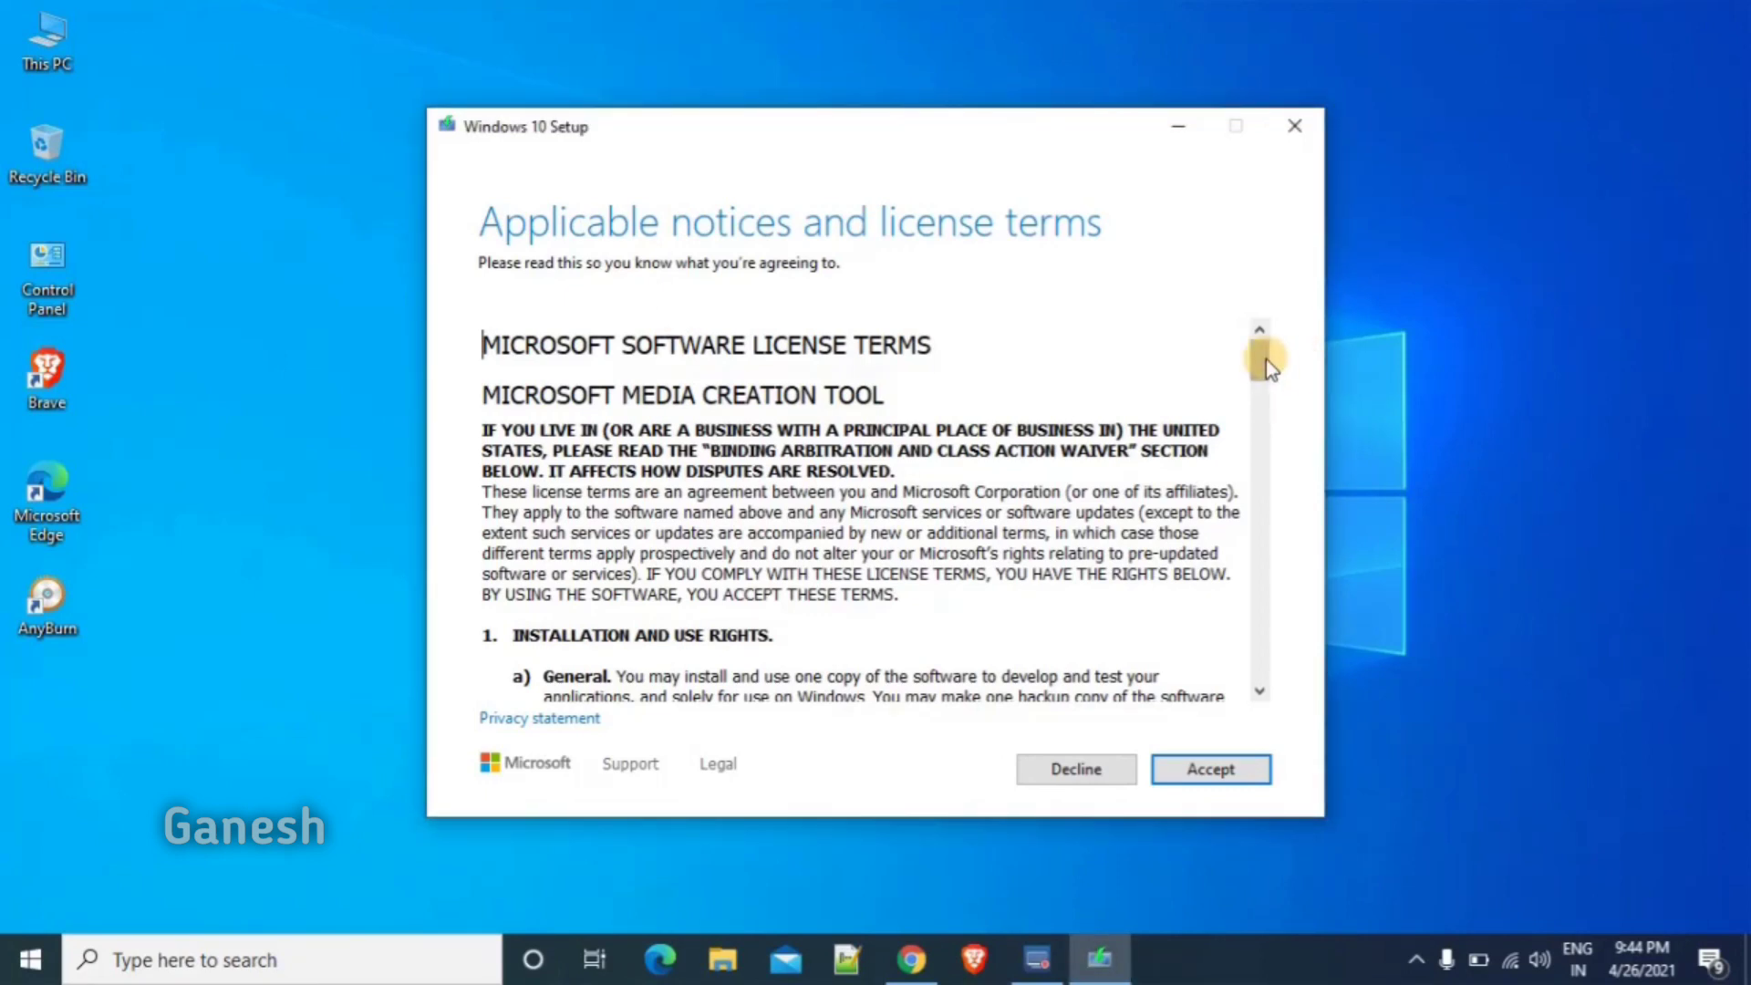
pyautogui.moveTo(1266, 360); pyautogui.dragTo(1560, 391)
pyautogui.moveTo(1259, 361); pyautogui.dragTo(1255, 712)
pyautogui.click(1227, 774)
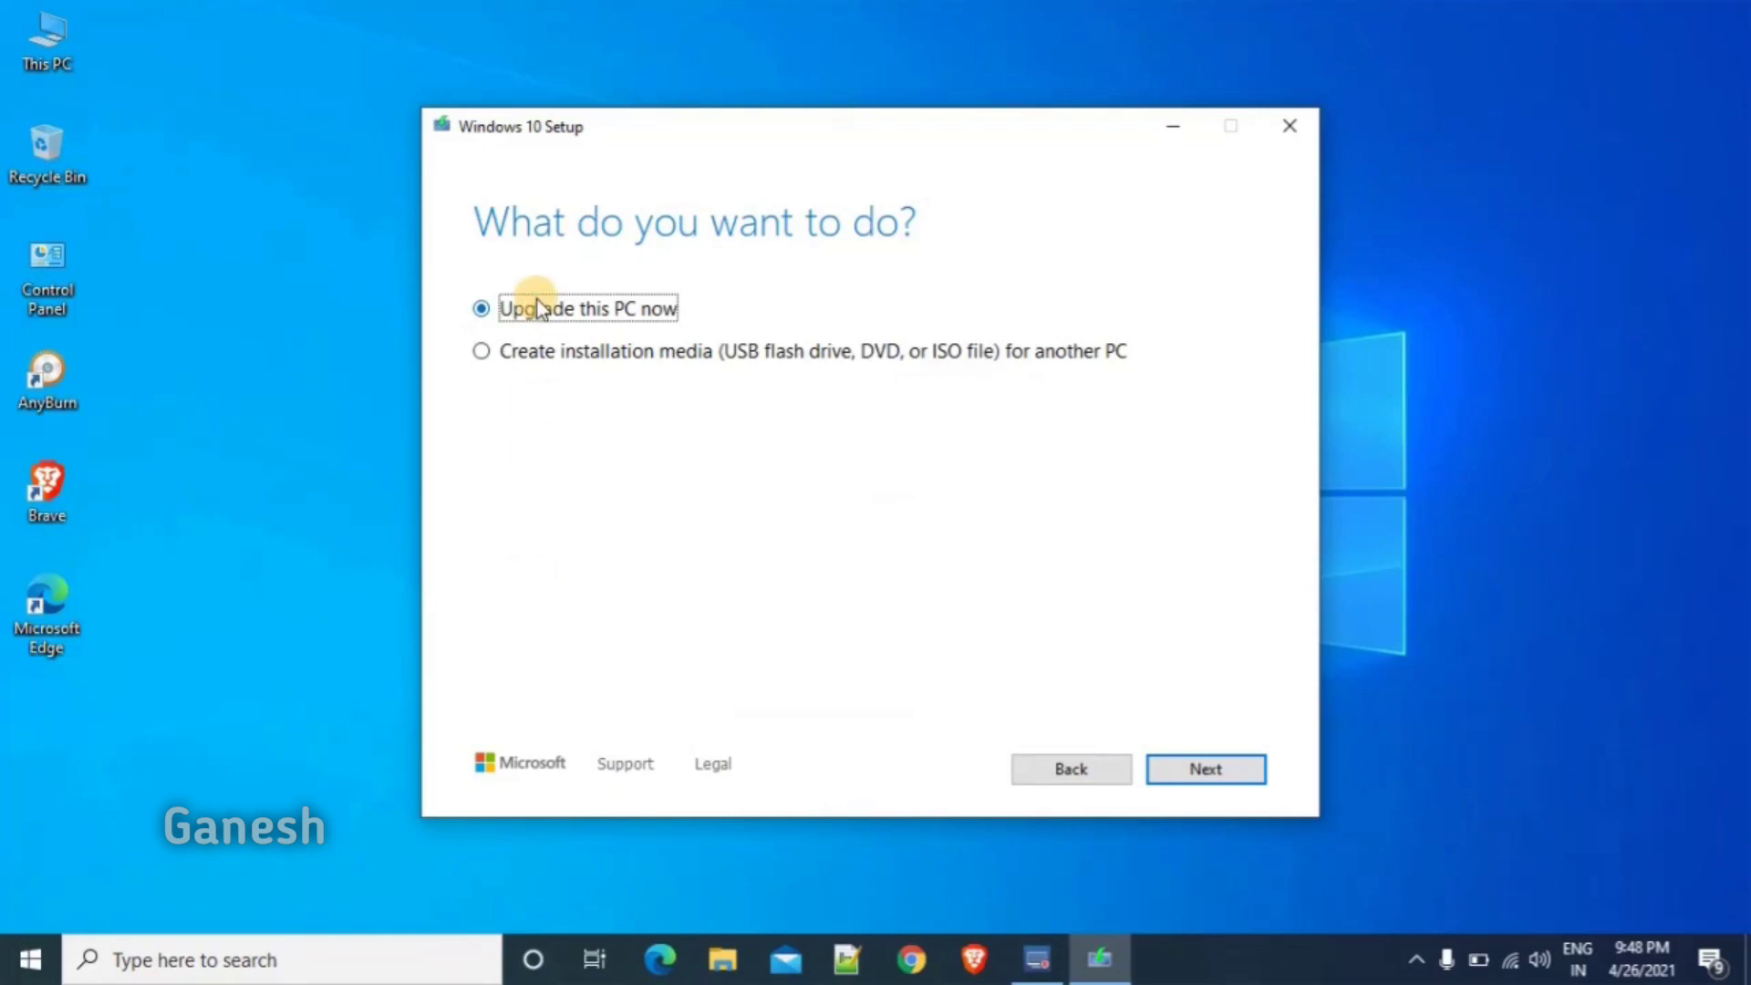
# - Choose to create installation media for another PC, turning off recommended options and keeping English (United States), Windows 10 and 64-bit (x64)
pyautogui.click(482, 354)
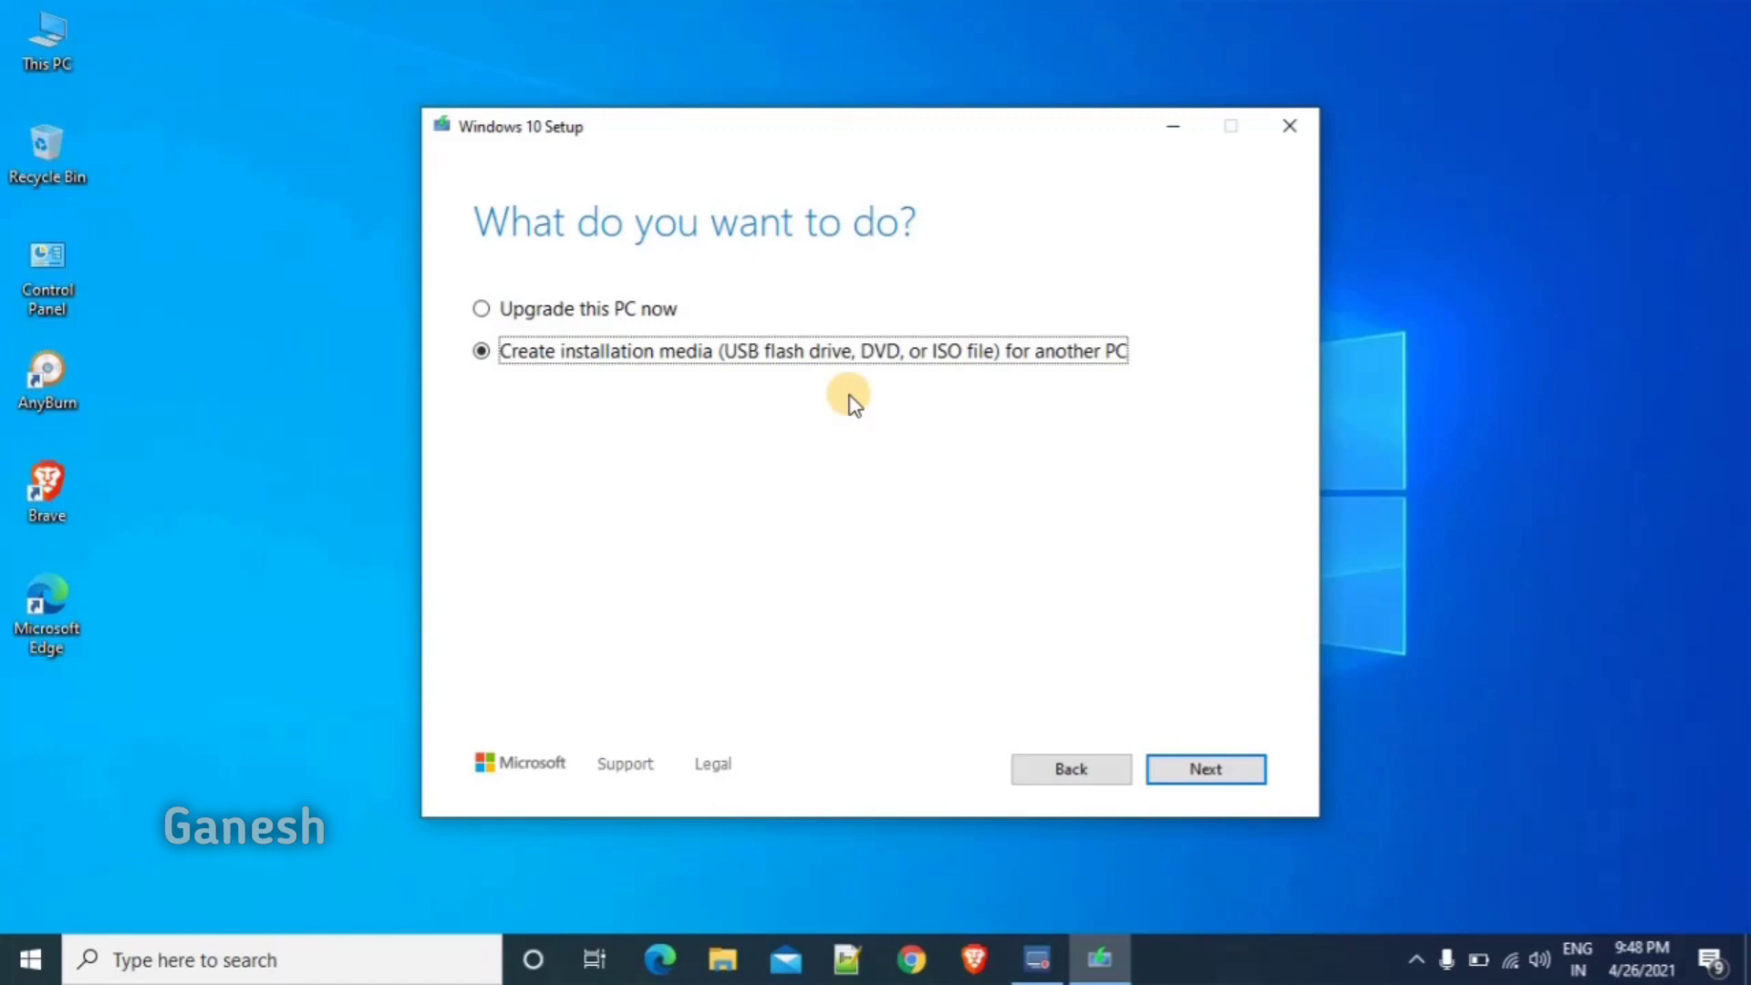
pyautogui.click(1206, 768)
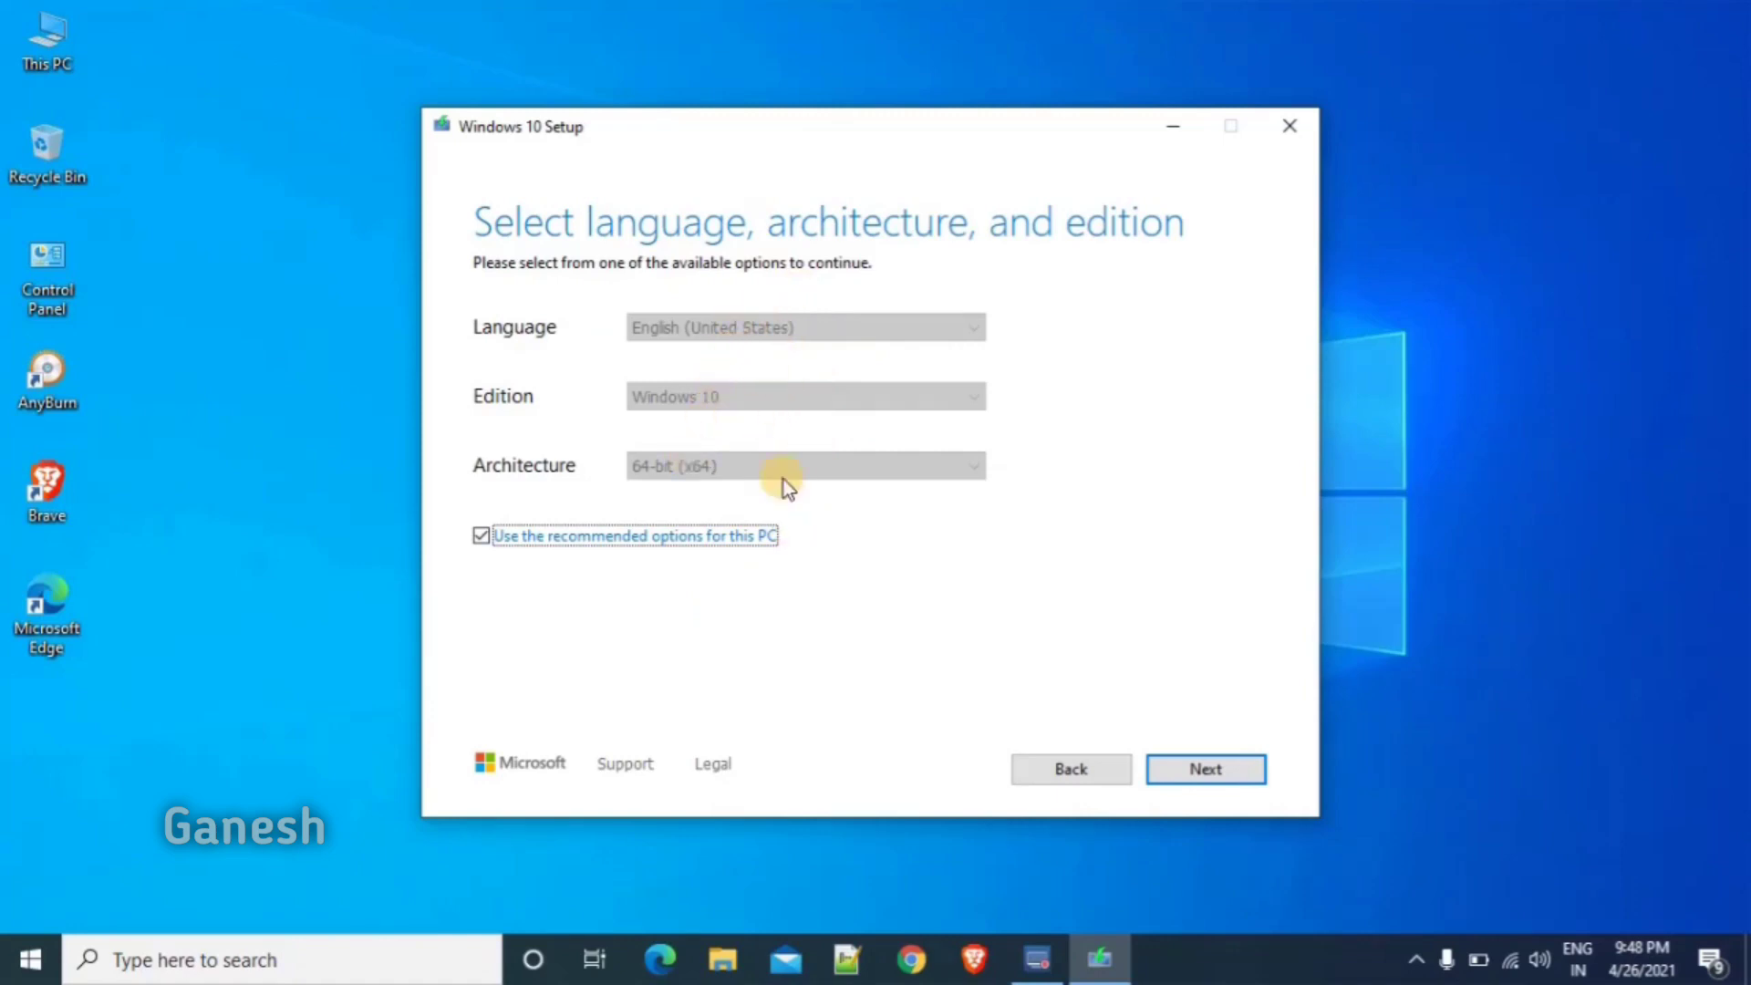
pyautogui.click(481, 537)
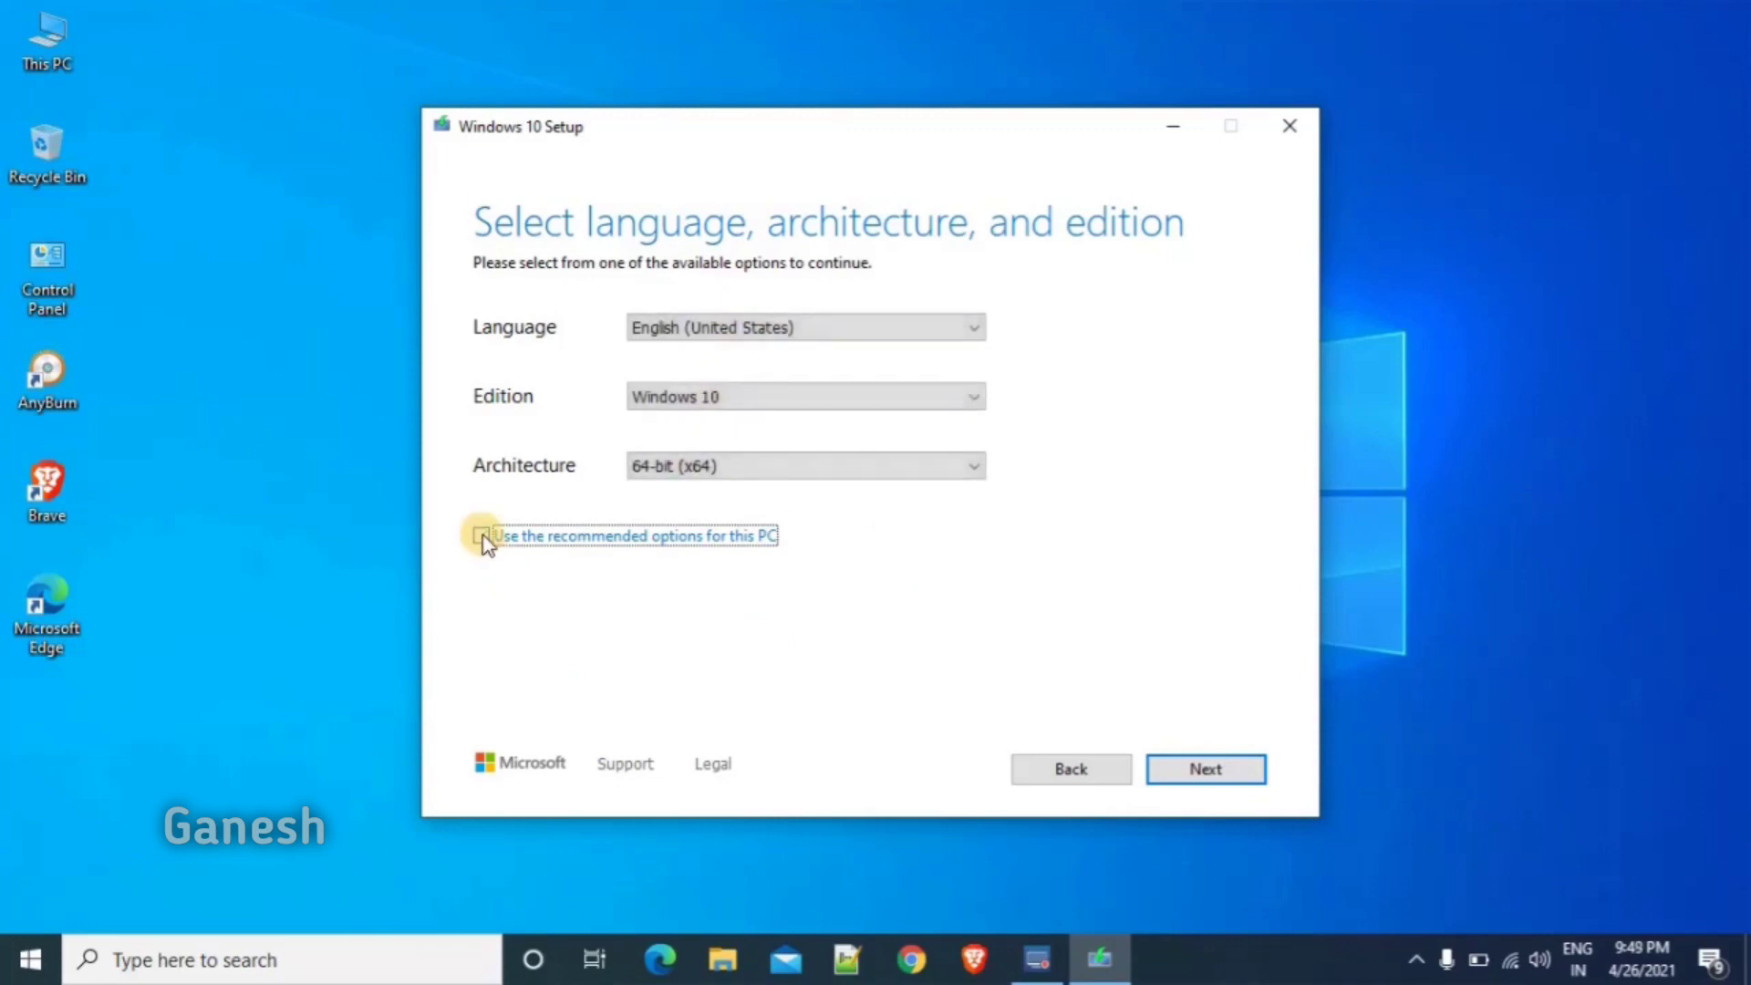
pyautogui.click(480, 536)
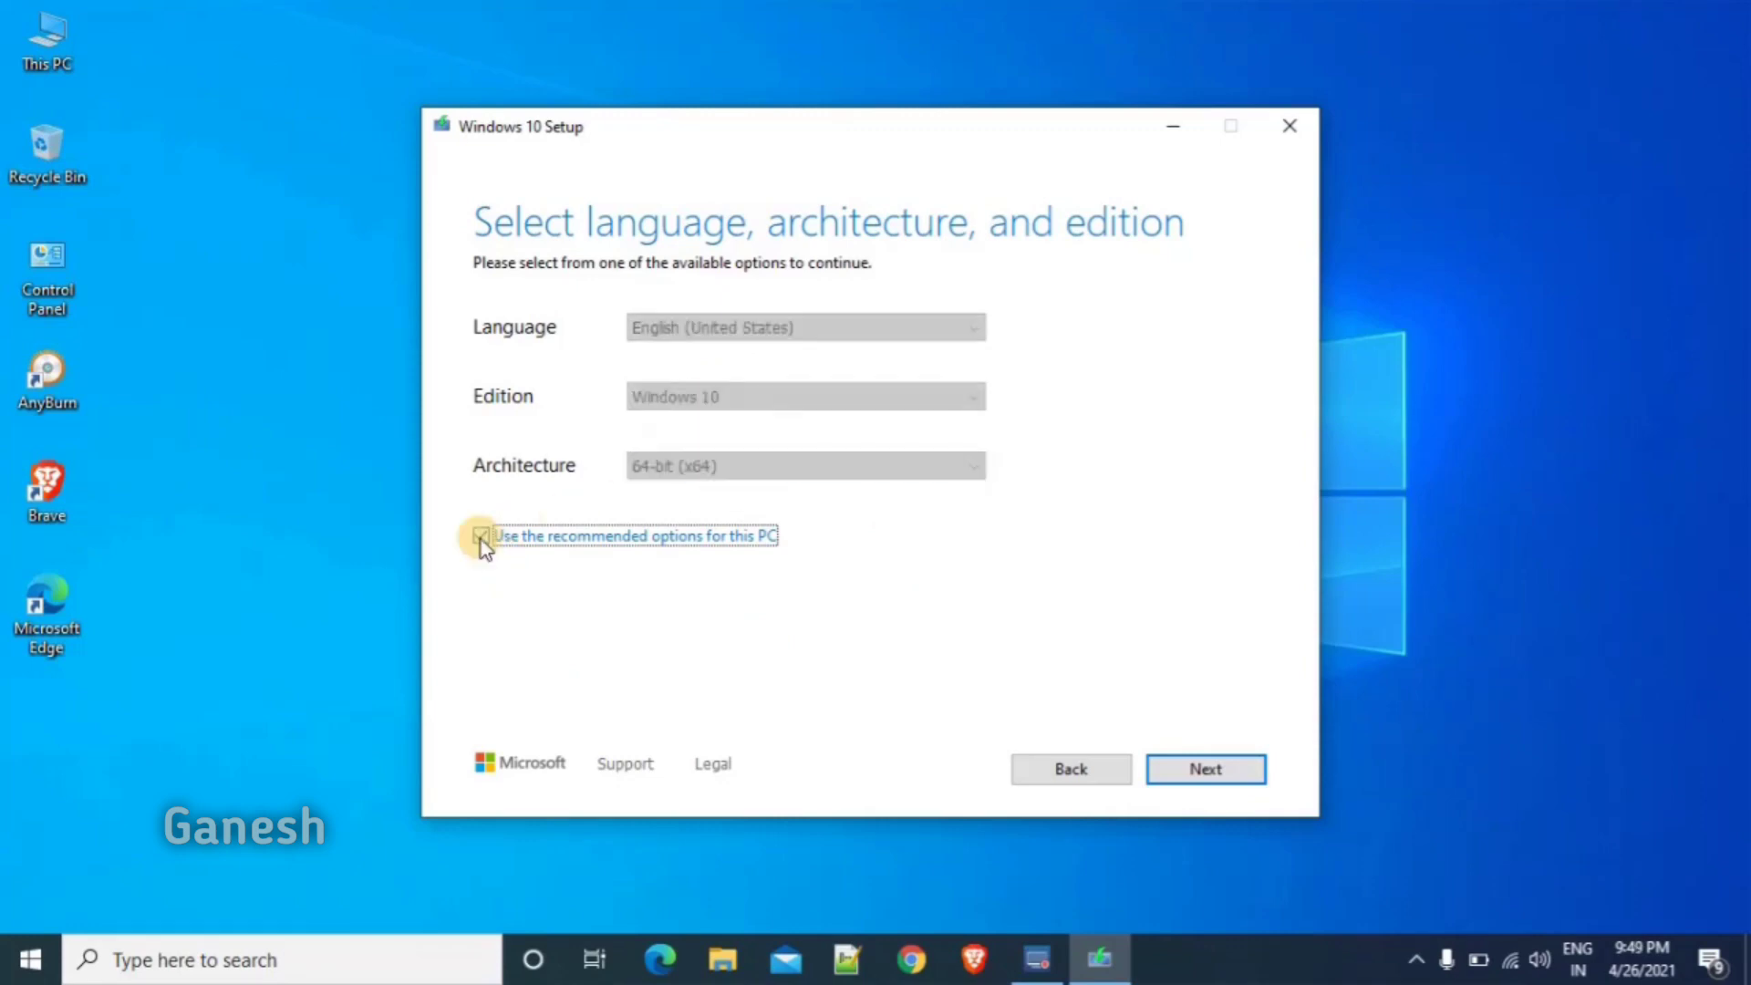
pyautogui.click(481, 536)
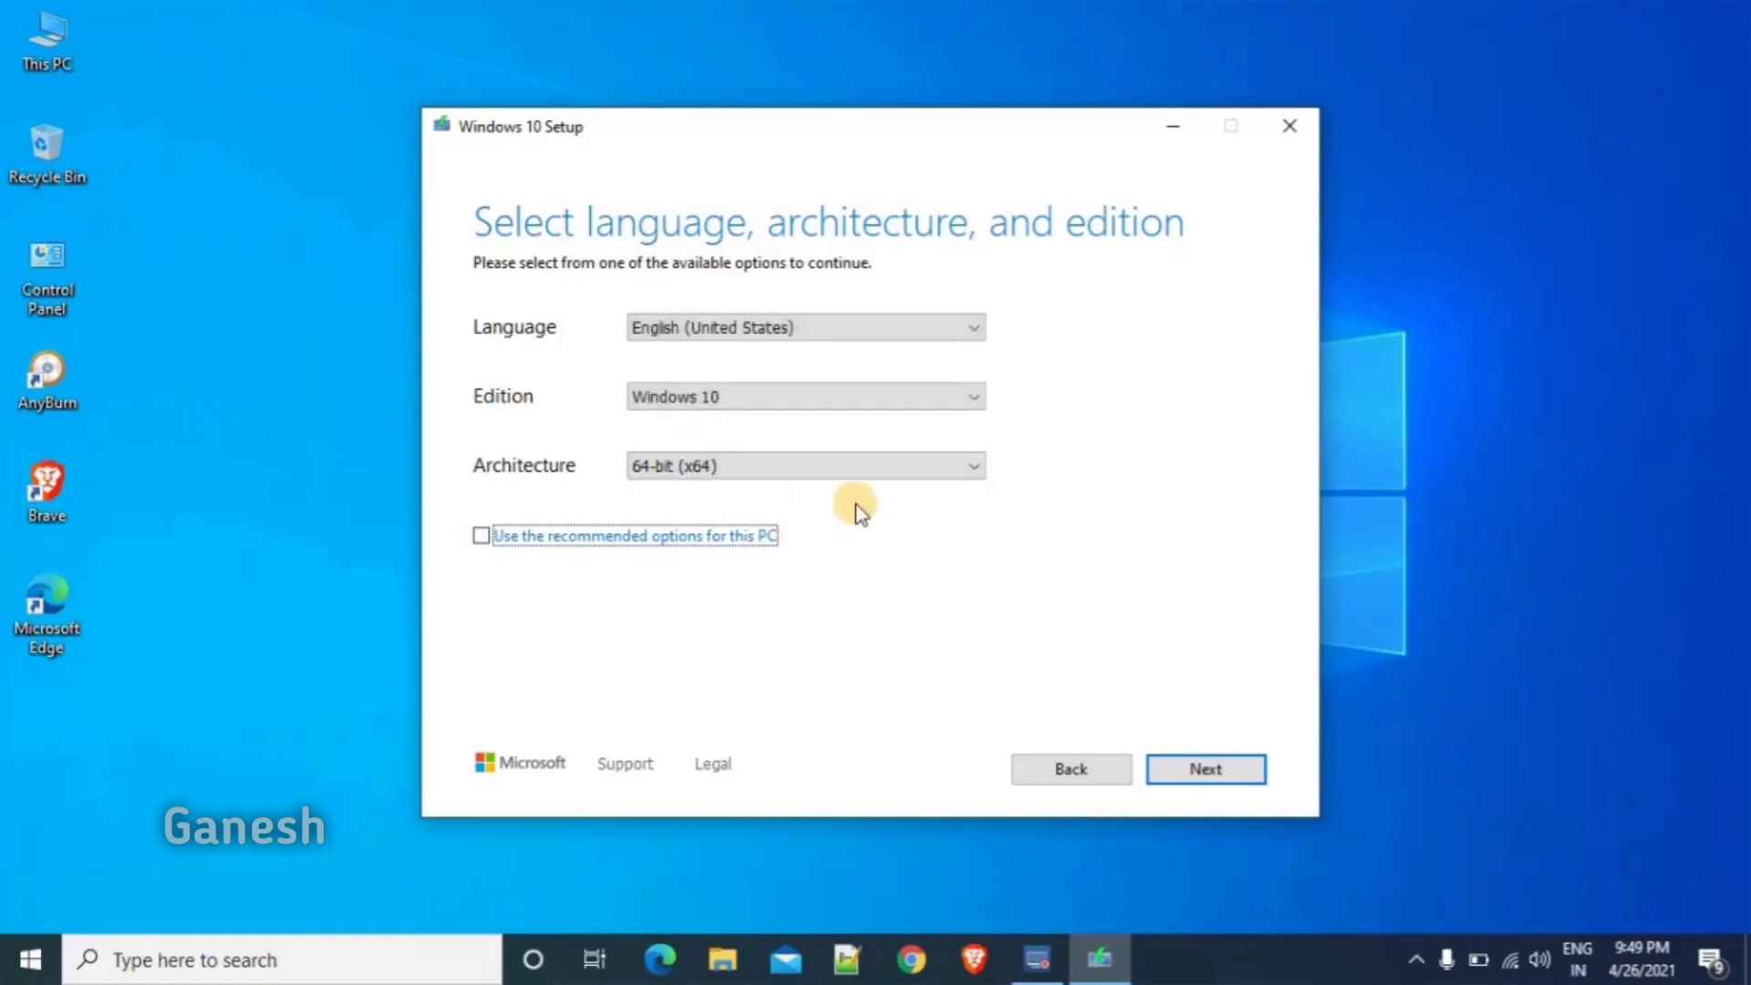
pyautogui.click(900, 473)
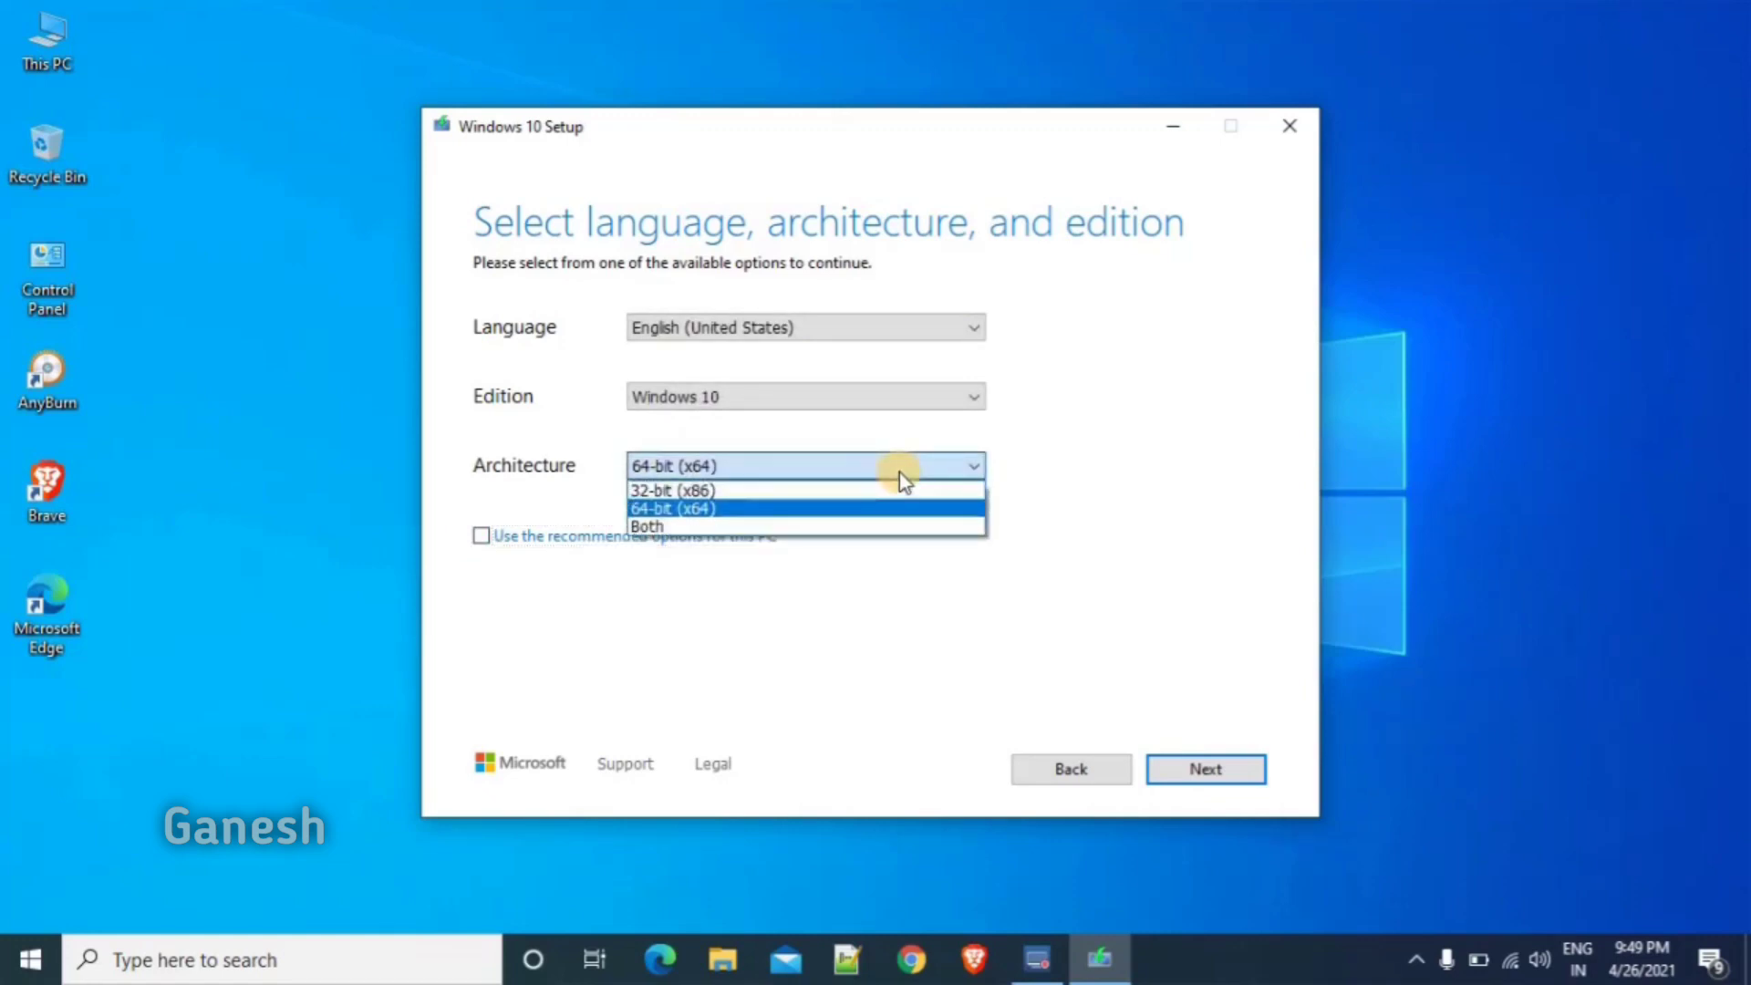
pyautogui.click(900, 473)
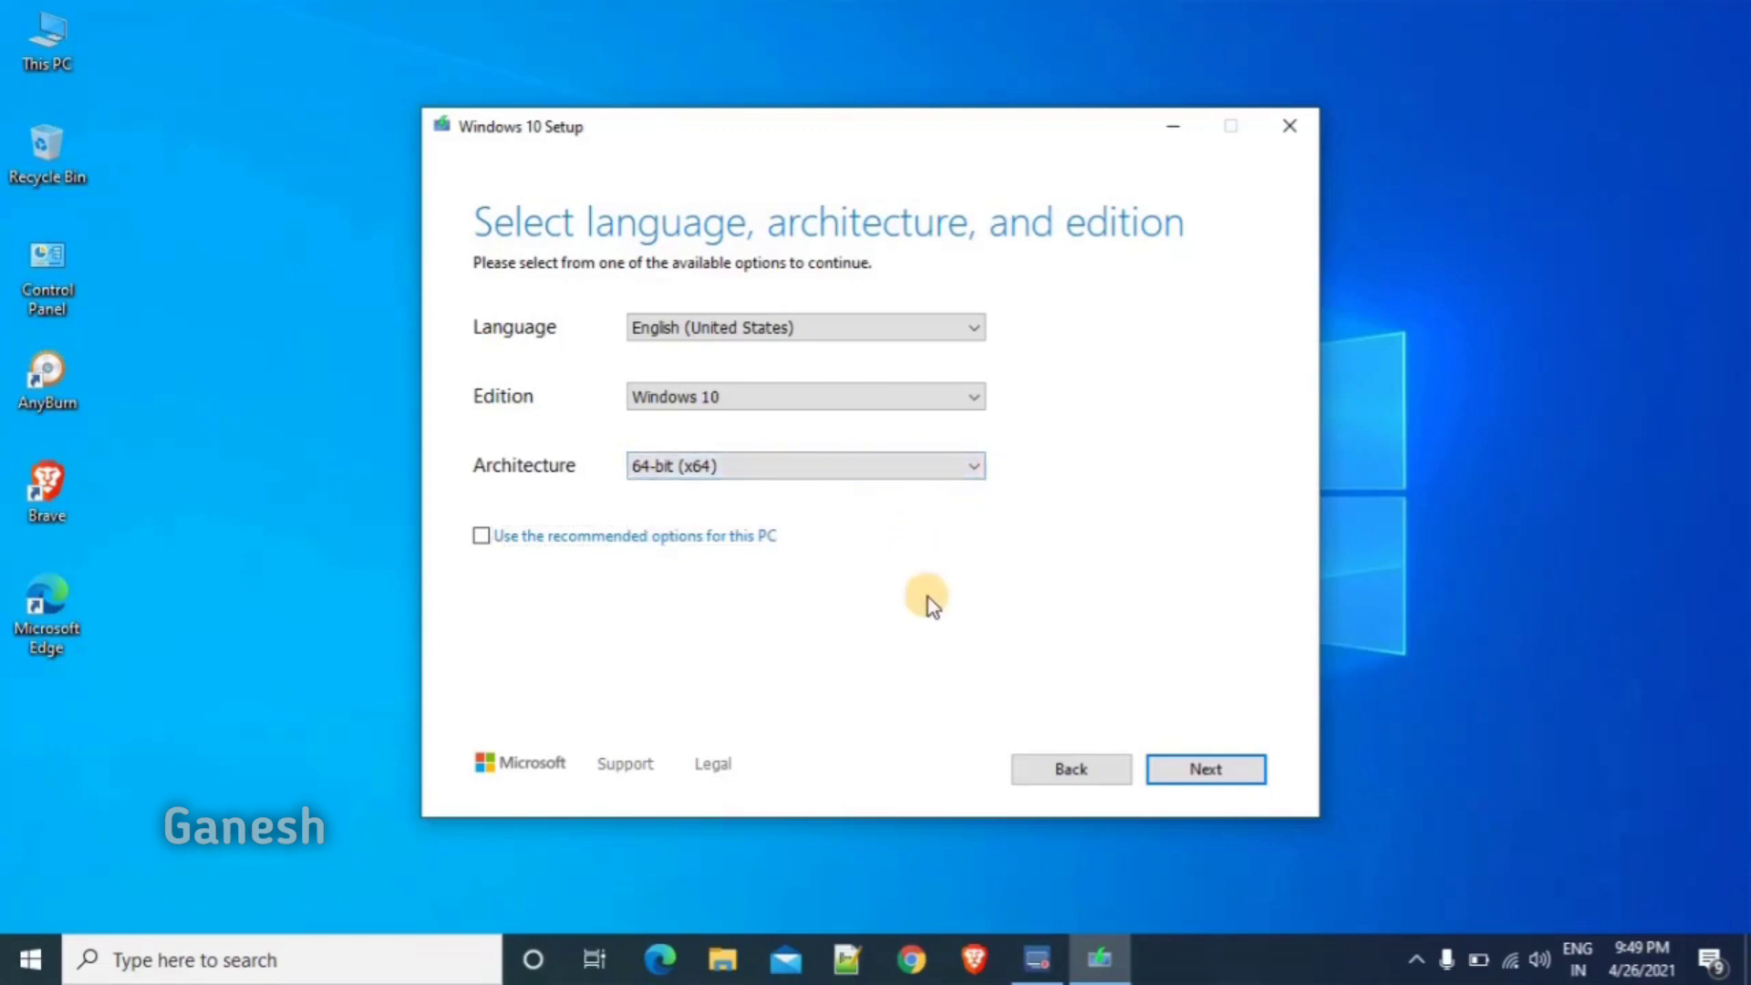
pyautogui.click(956, 467)
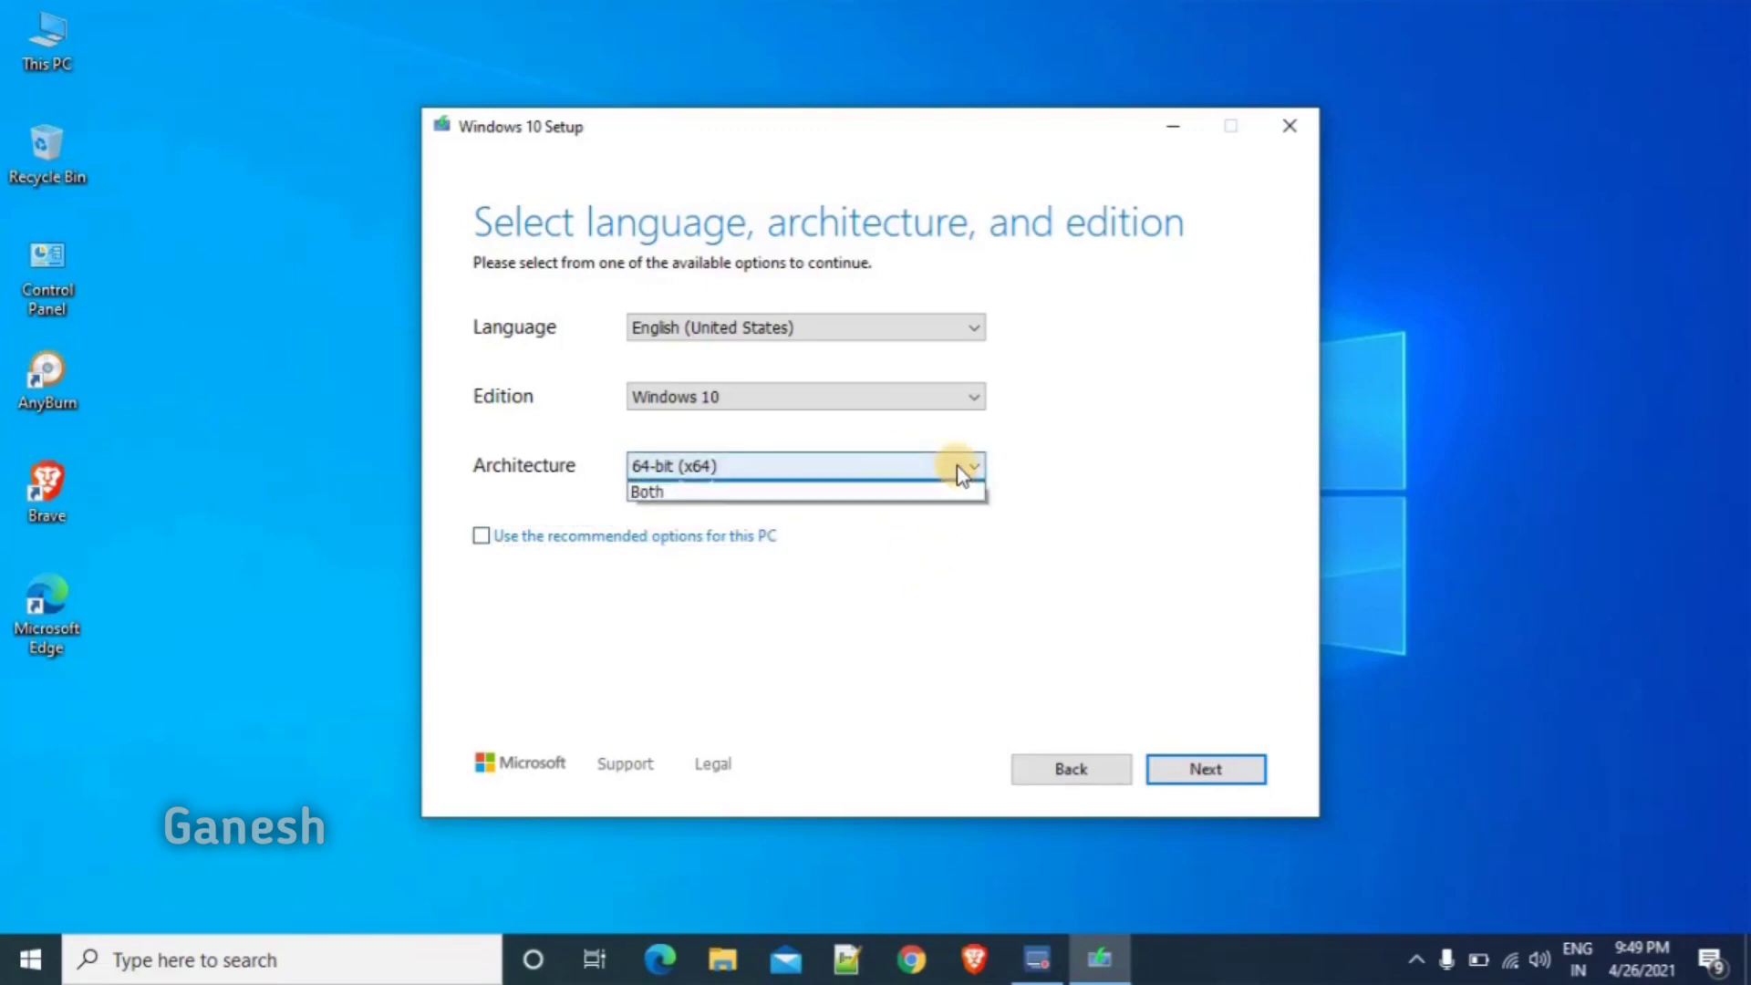
pyautogui.click(930, 508)
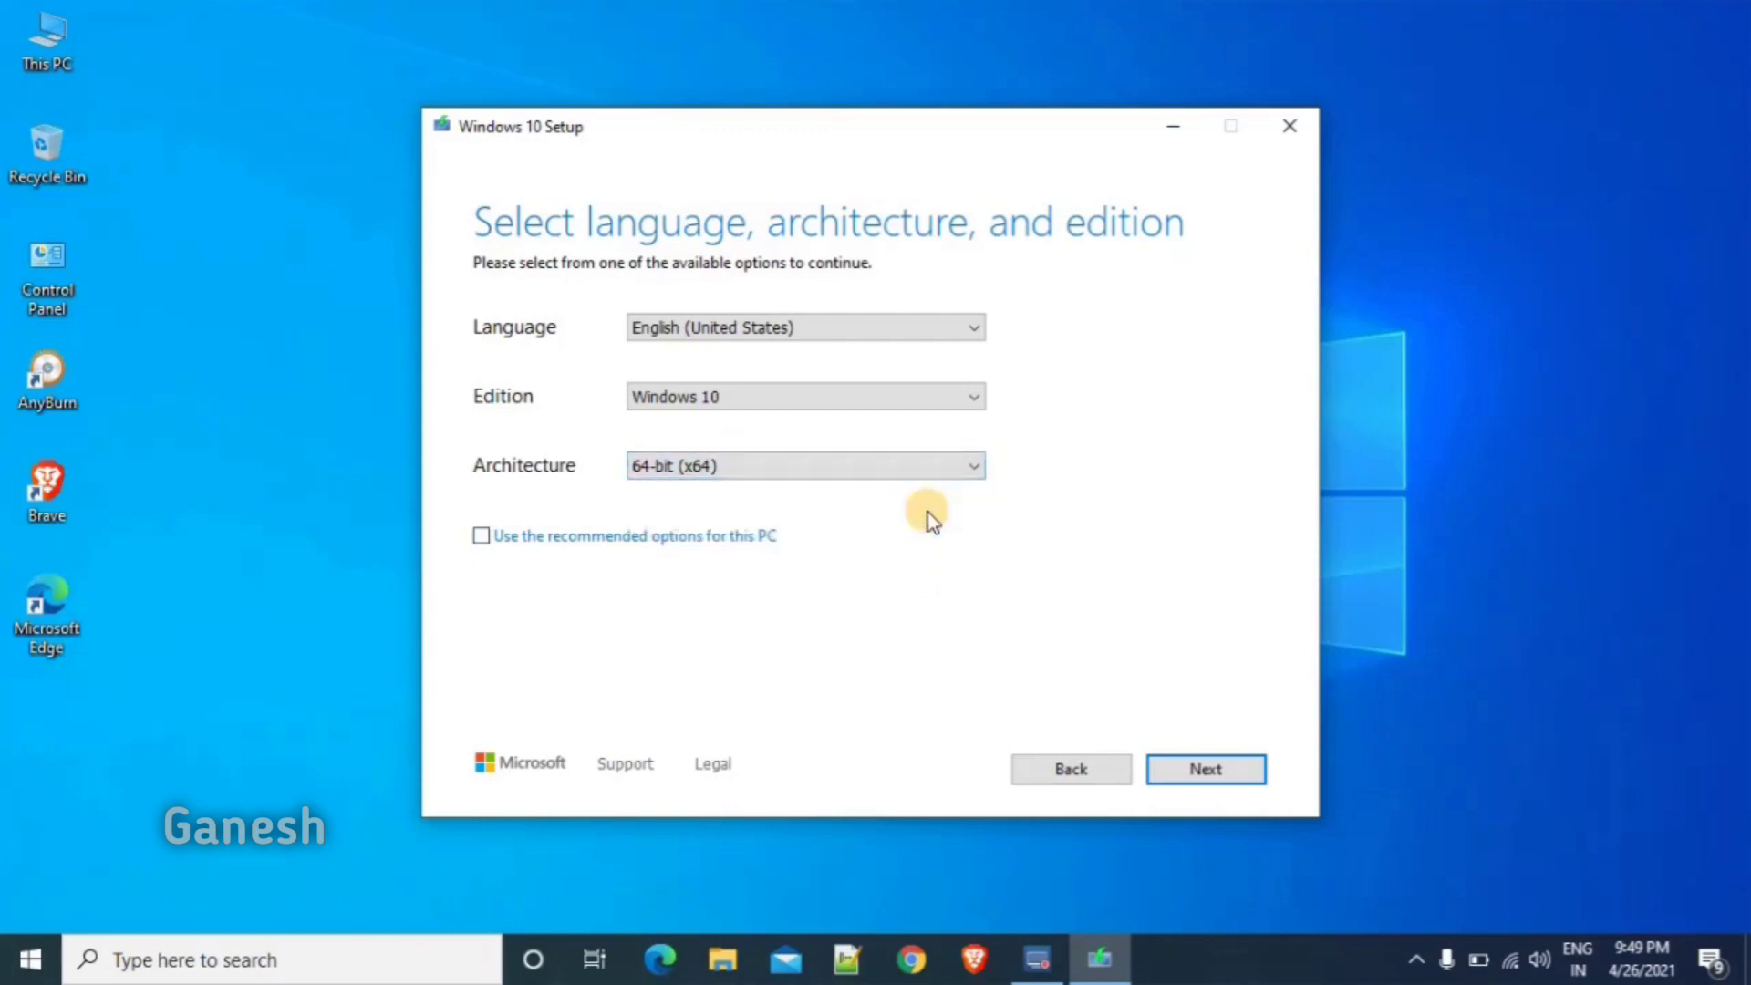
pyautogui.click(977, 401)
pyautogui.click(973, 397)
pyautogui.click(1216, 771)
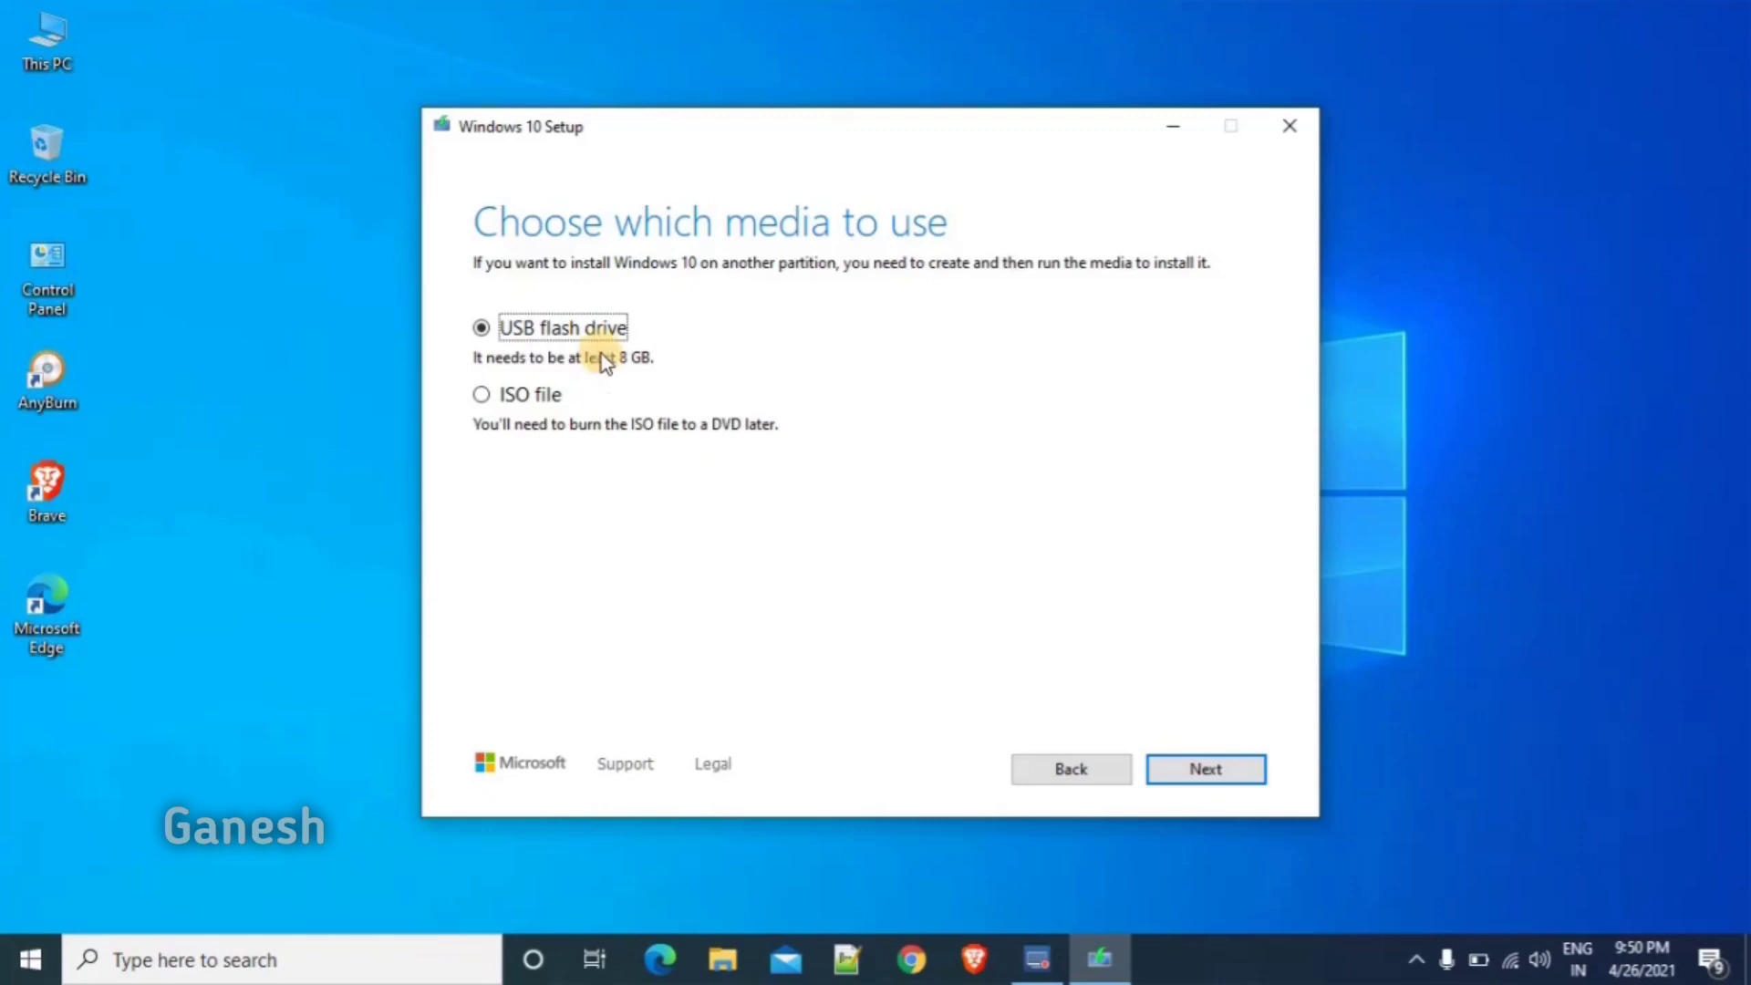
# - Choose ISO file as the media and save it under the name Windows in the Downloads folder
pyautogui.click(482, 395)
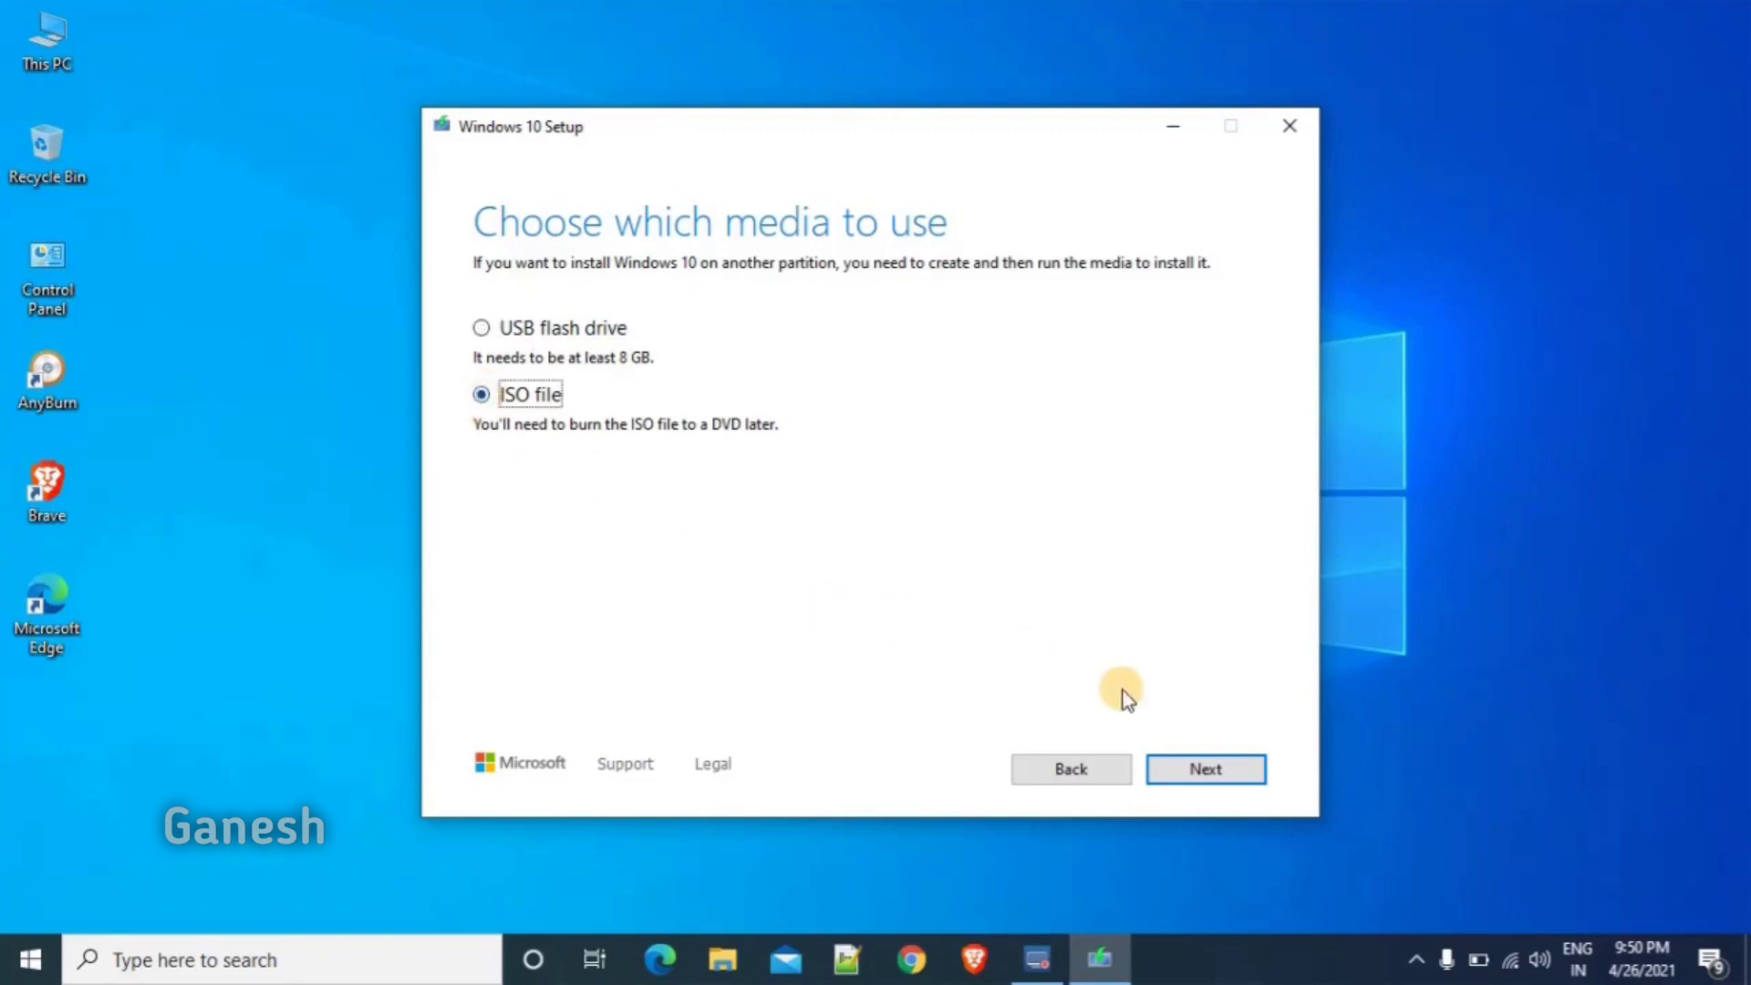
pyautogui.click(1198, 776)
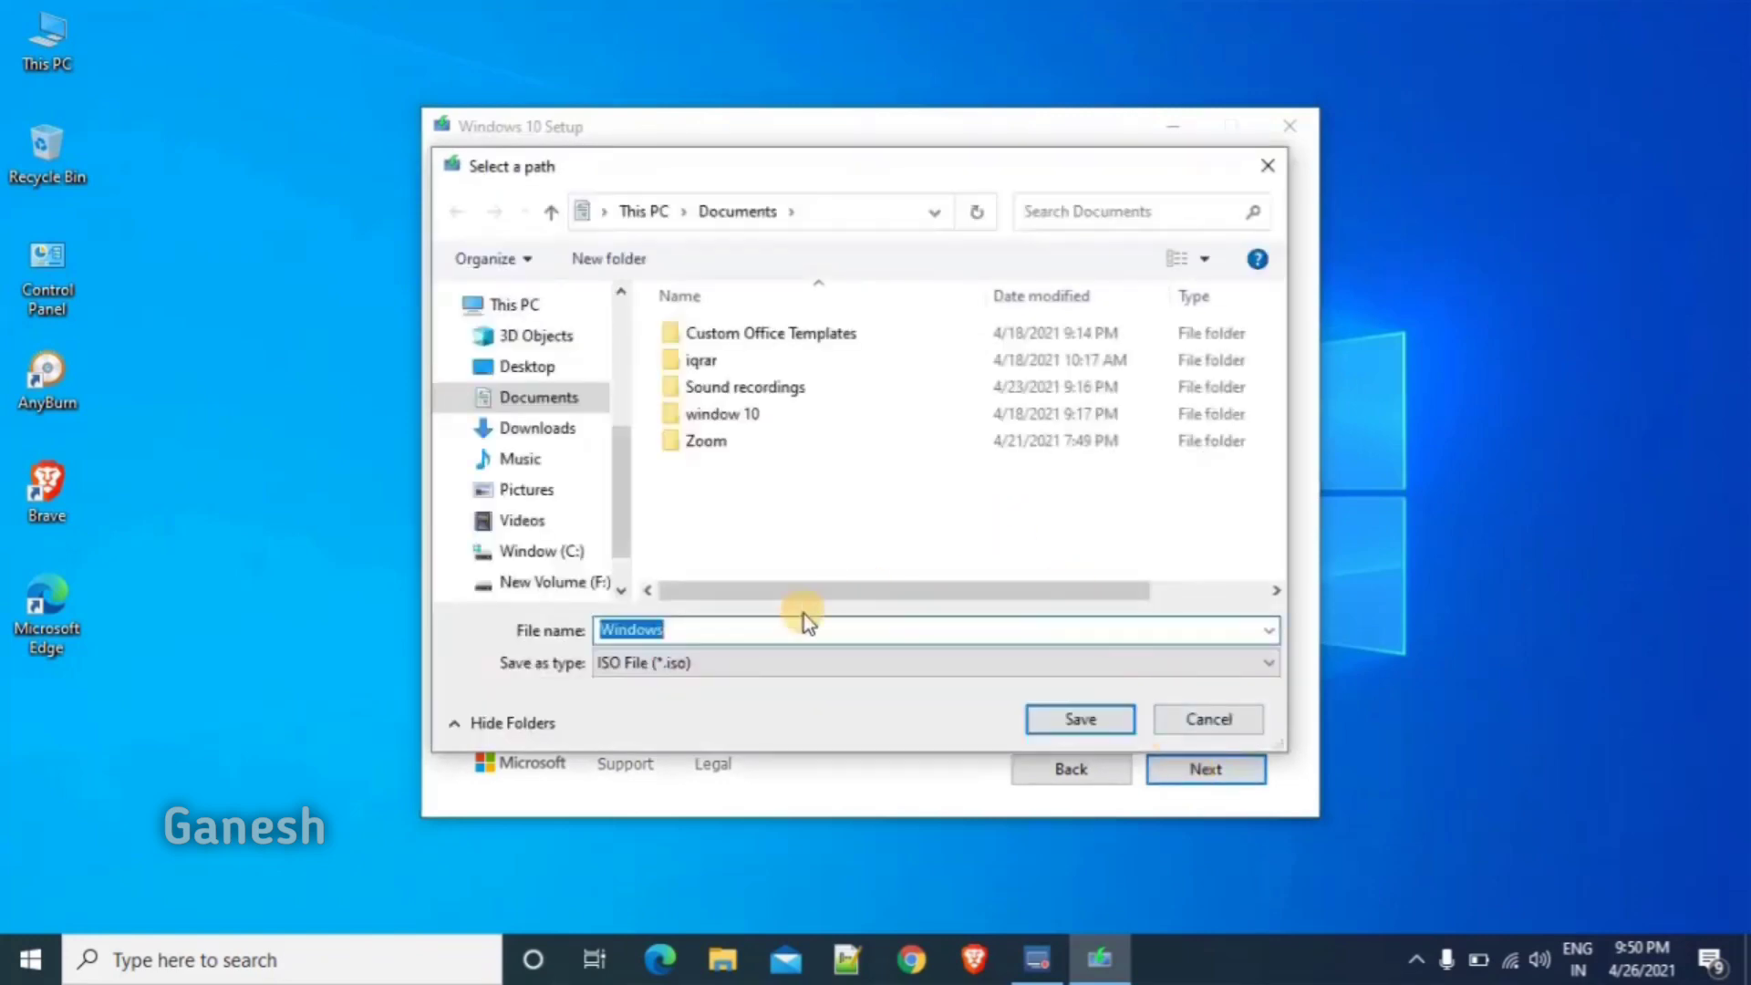
pyautogui.click(737, 633)
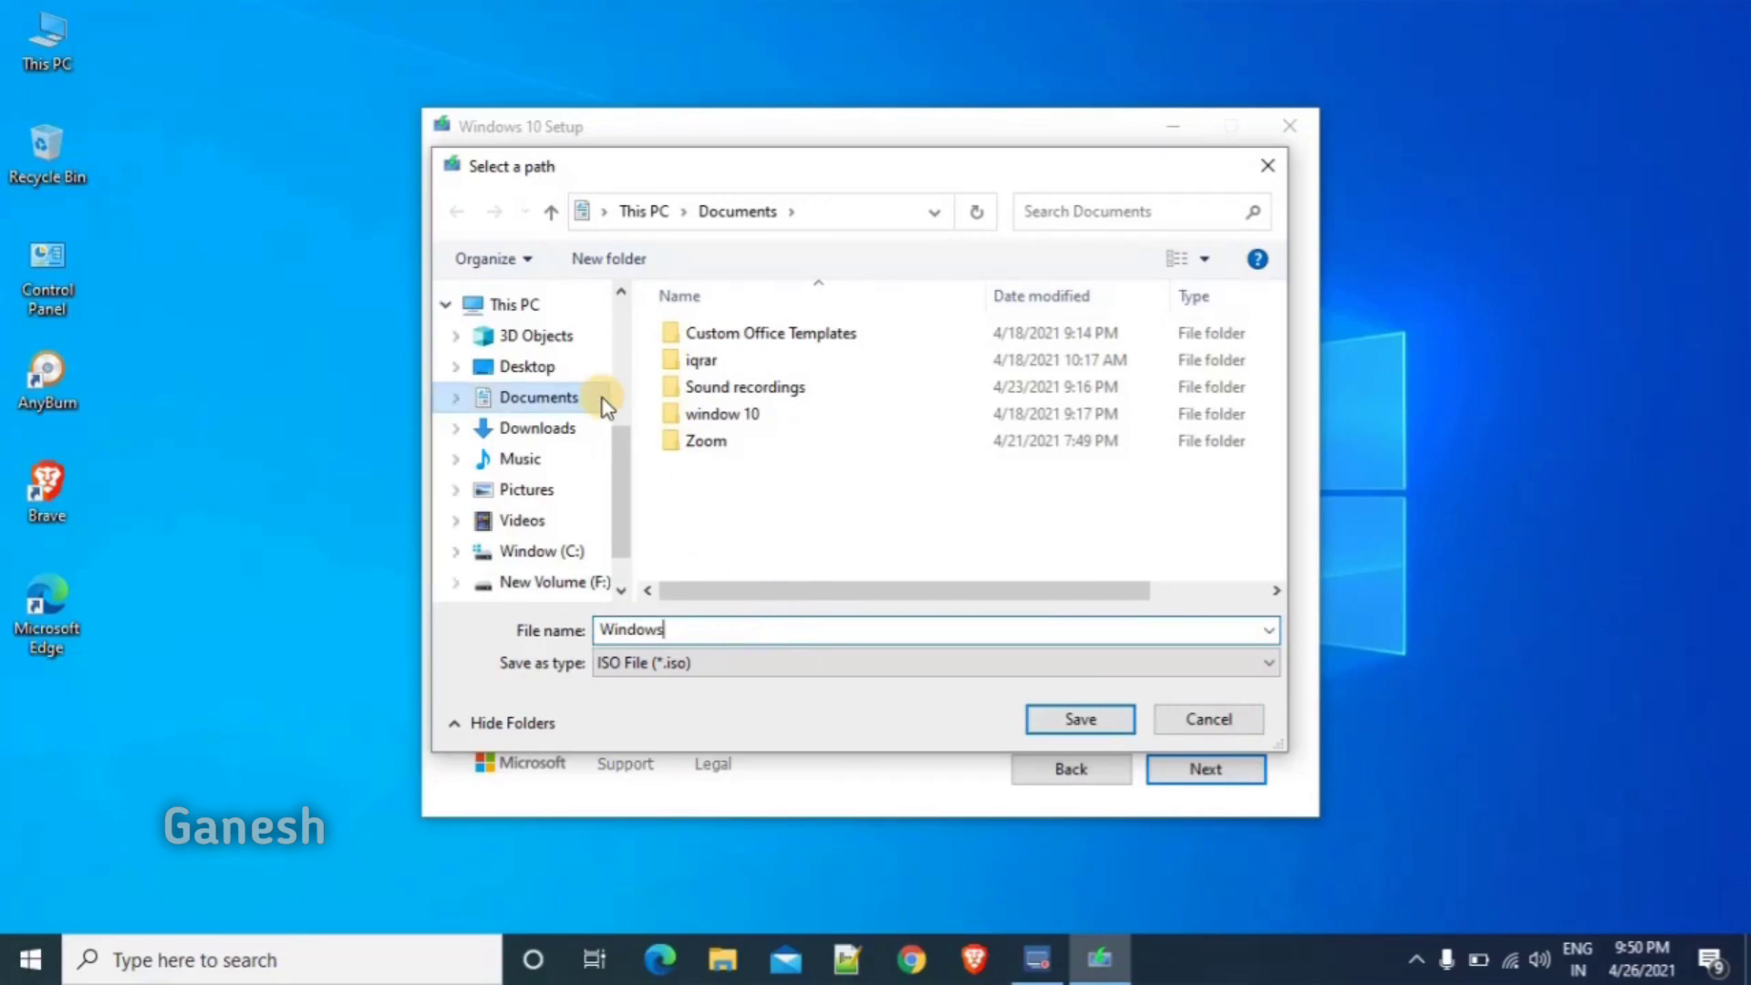
pyautogui.click(564, 431)
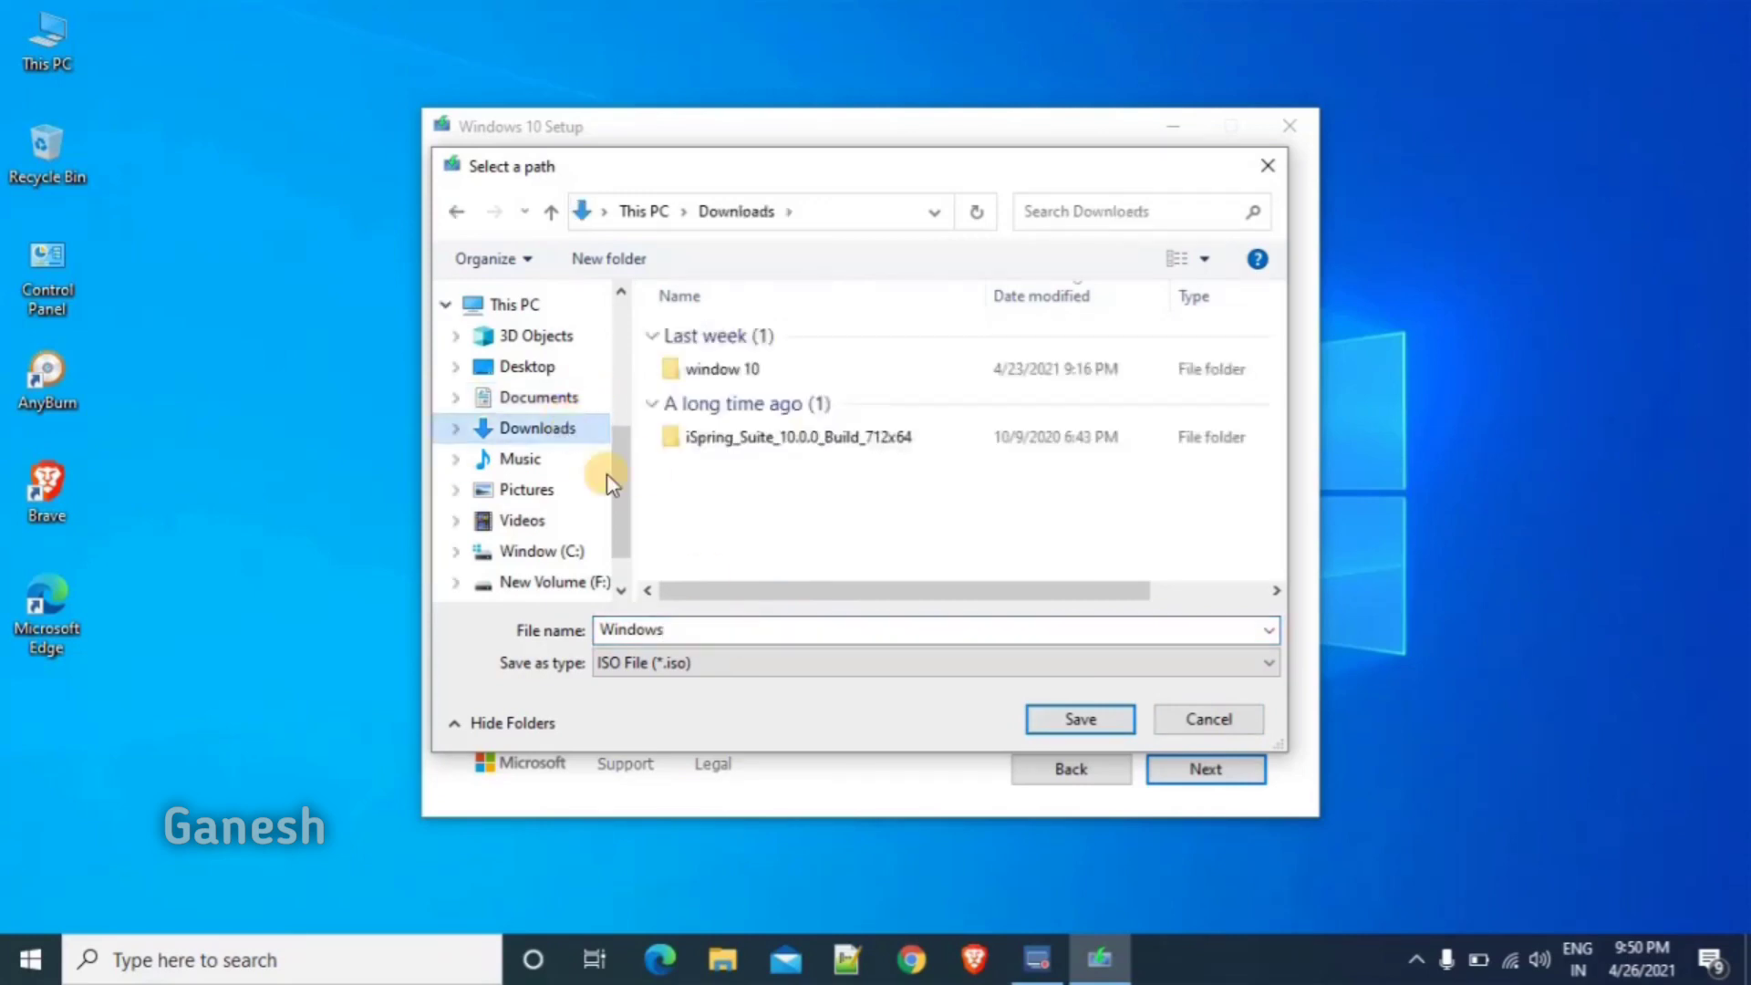
pyautogui.click(1039, 727)
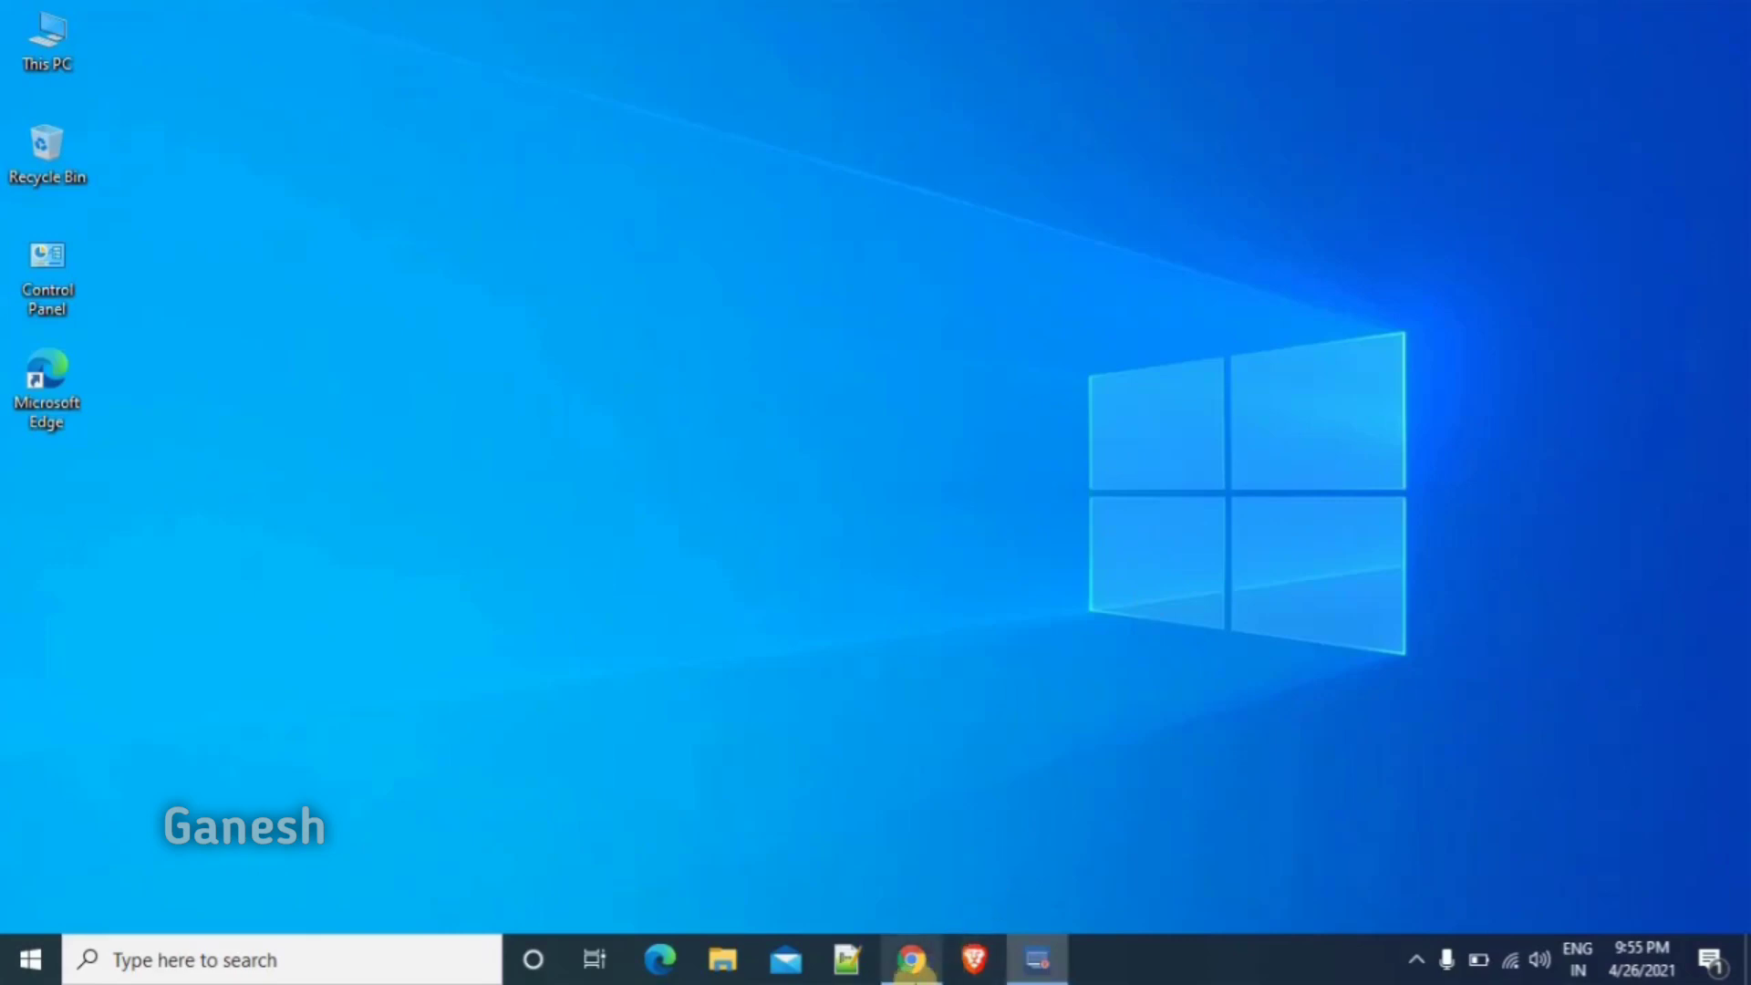
# - Search Chrome for rufus and open the official rufus.ie site from the results
pyautogui.click(913, 967)
pyautogui.click(392, 68)
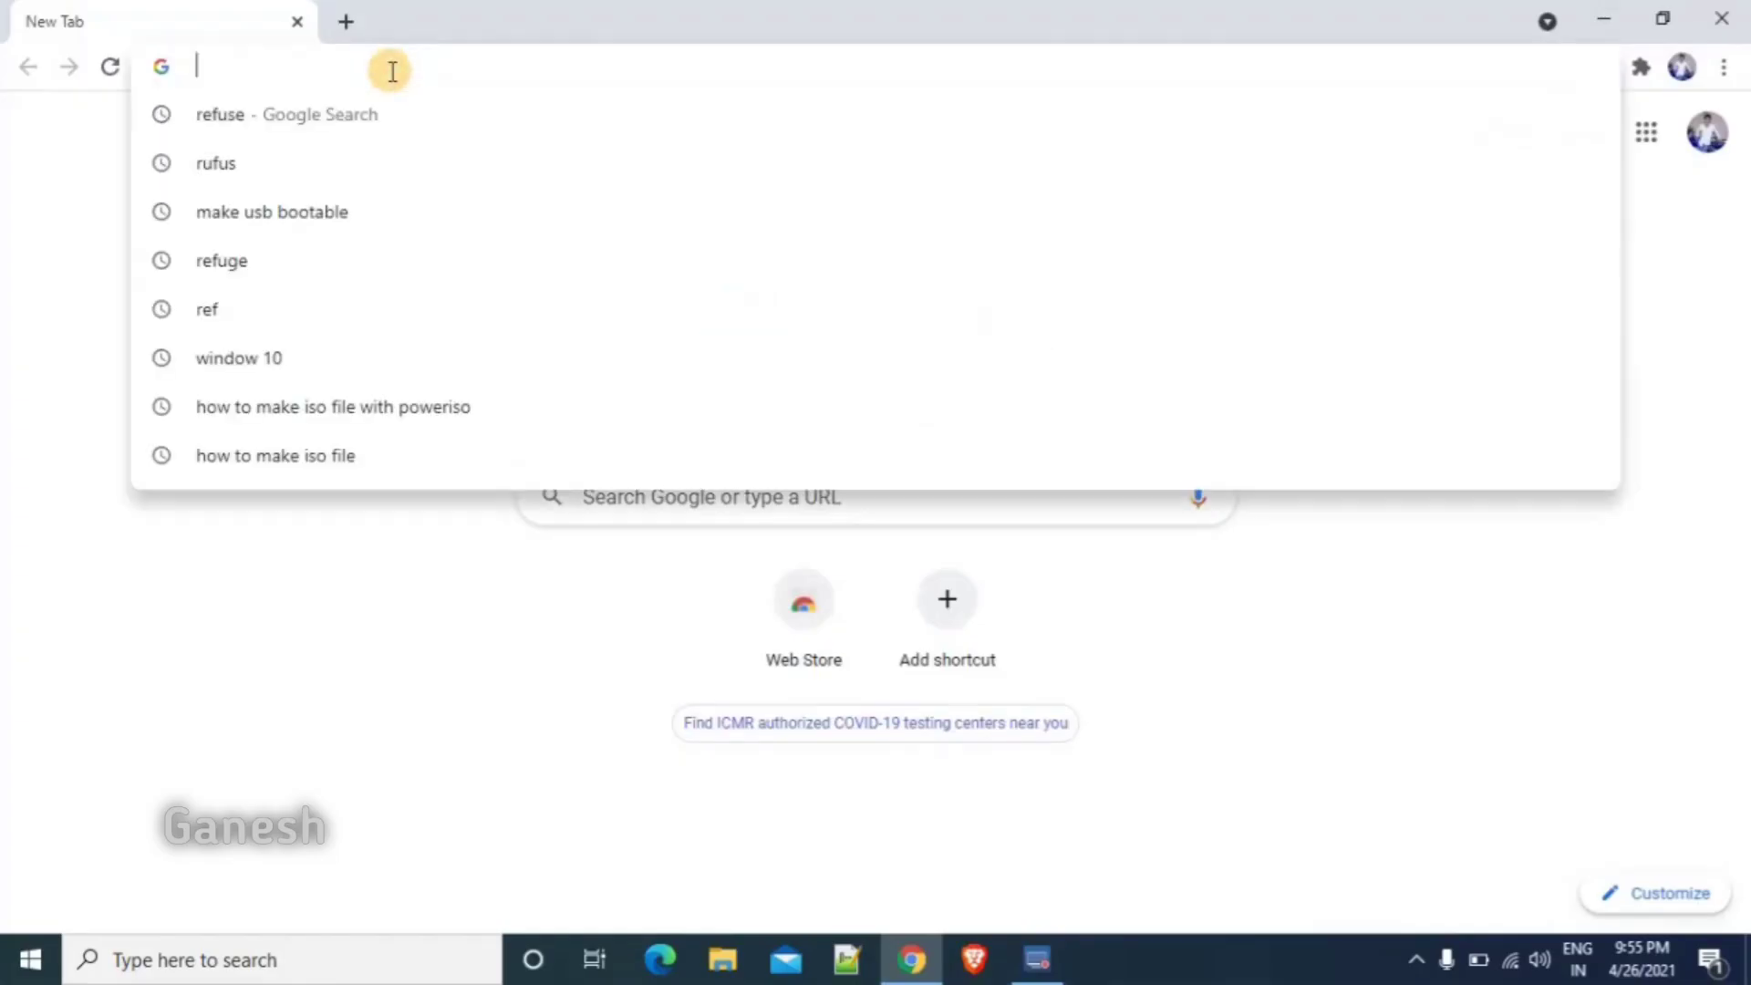
pyautogui.write('ruf')
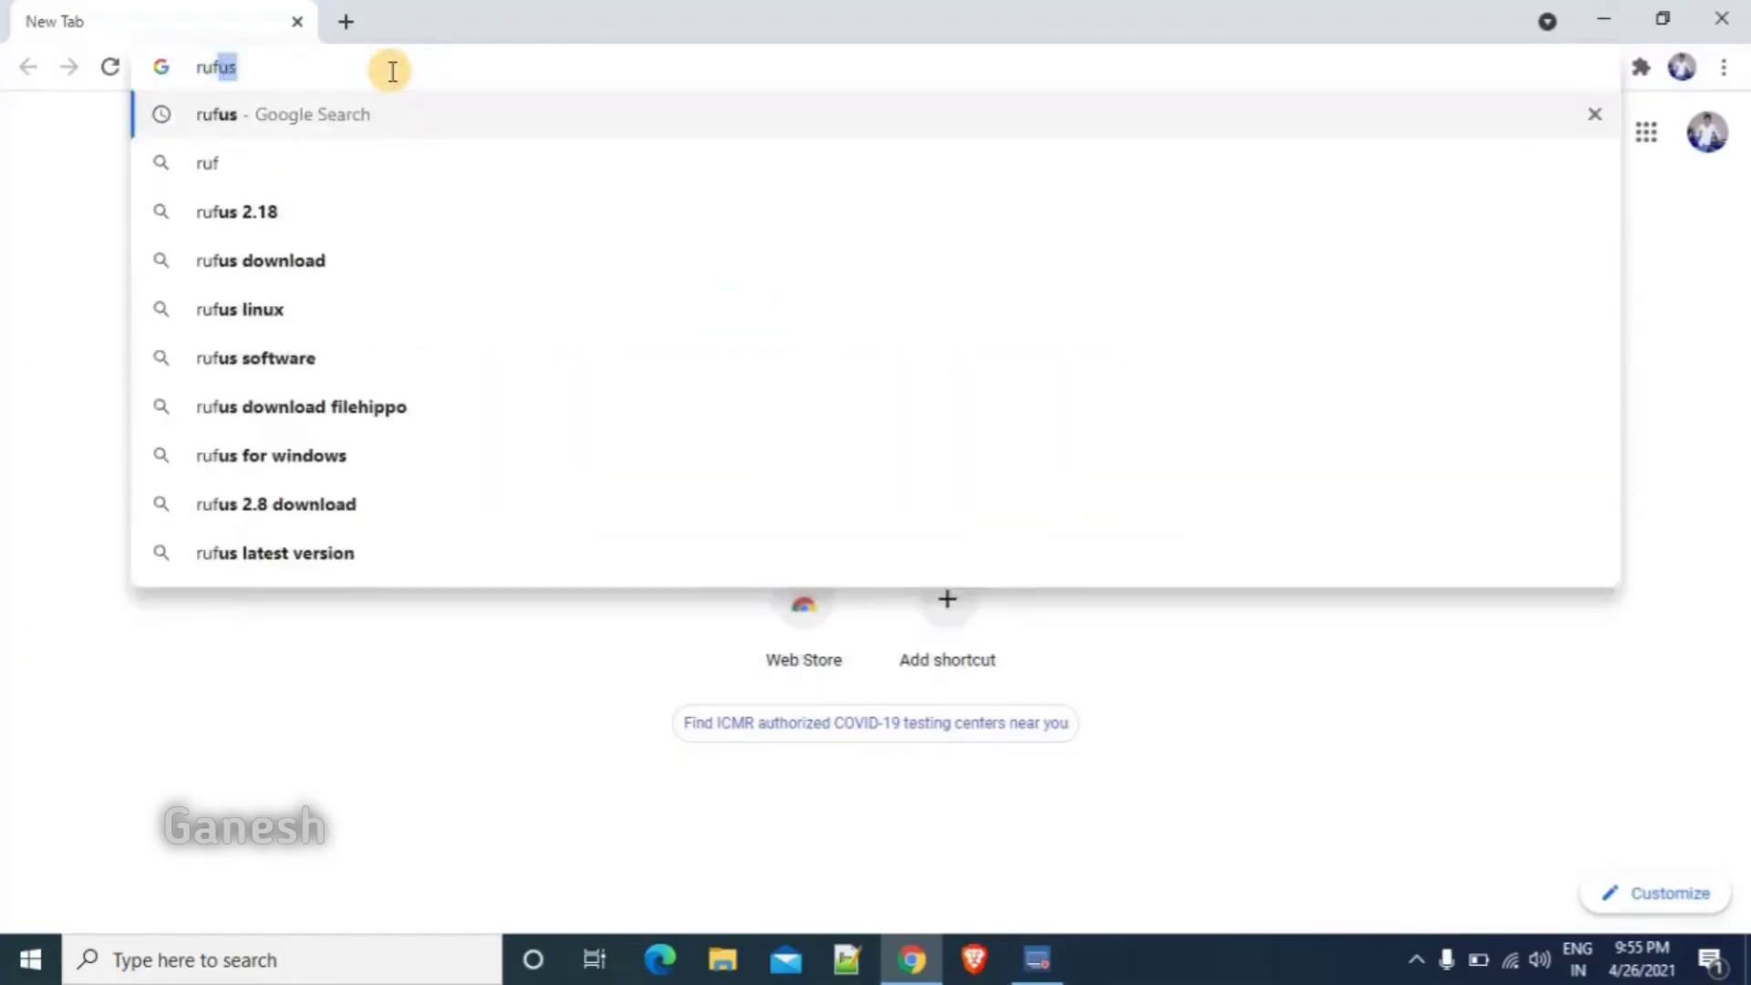
pyautogui.write('us')
pyautogui.press('Return')
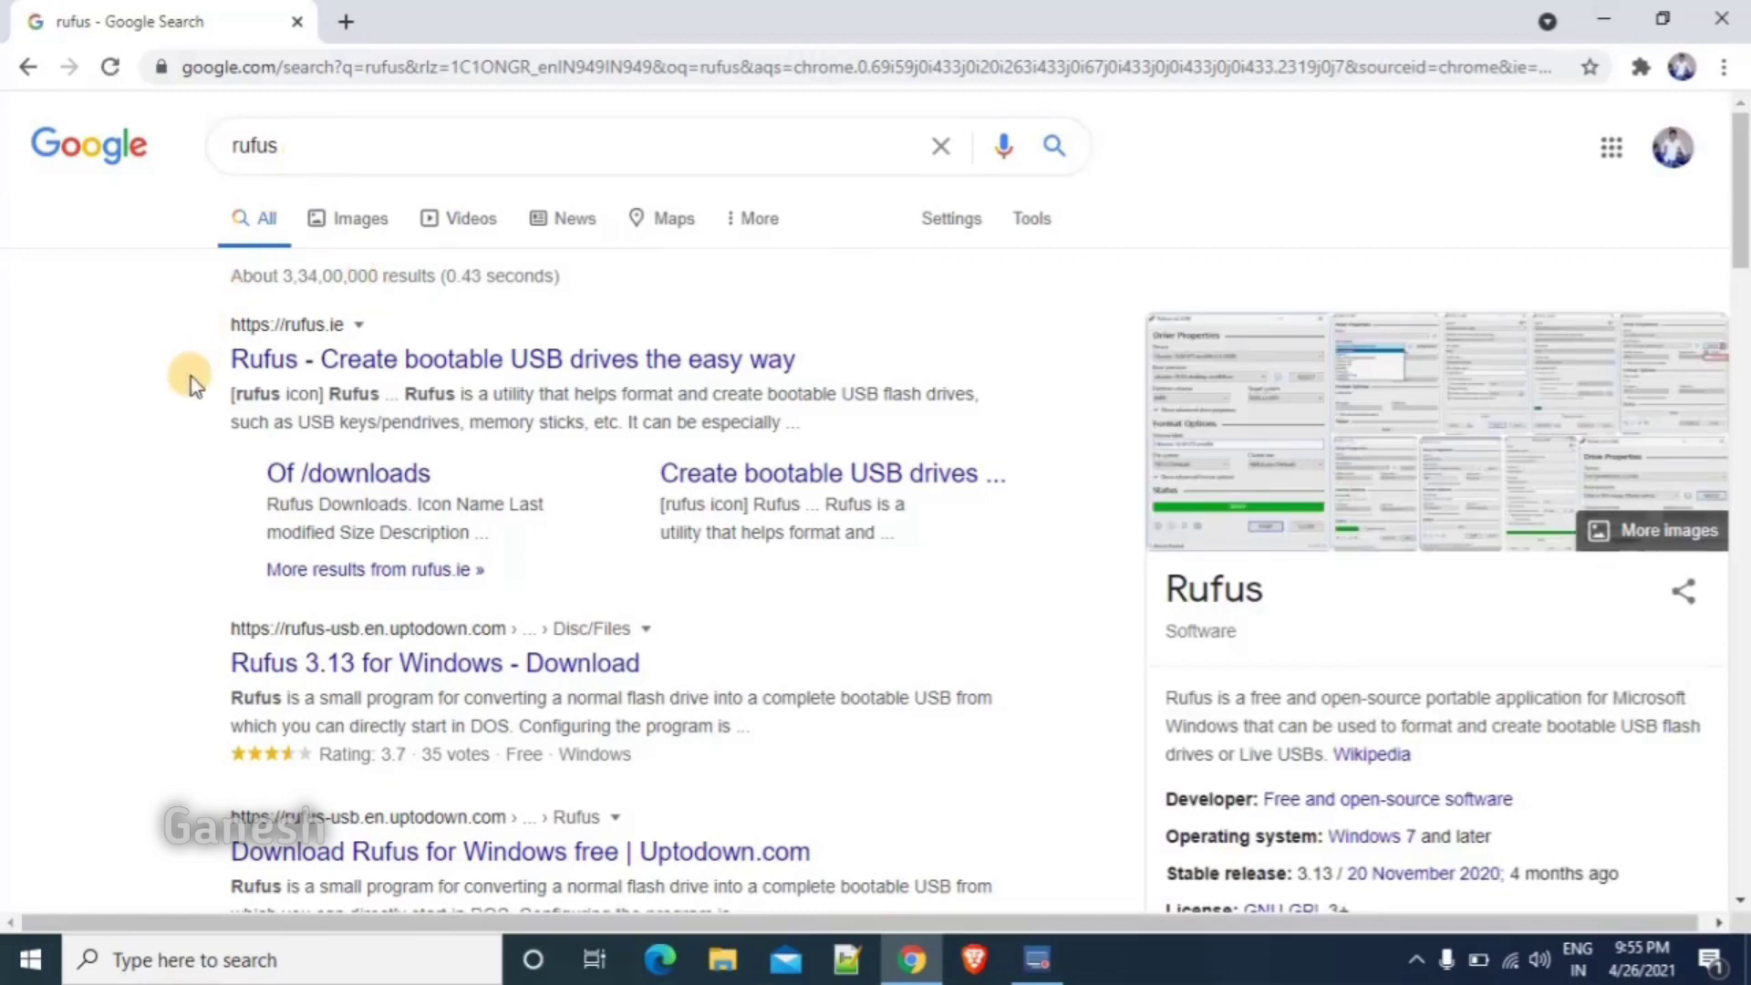
pyautogui.click(255, 367)
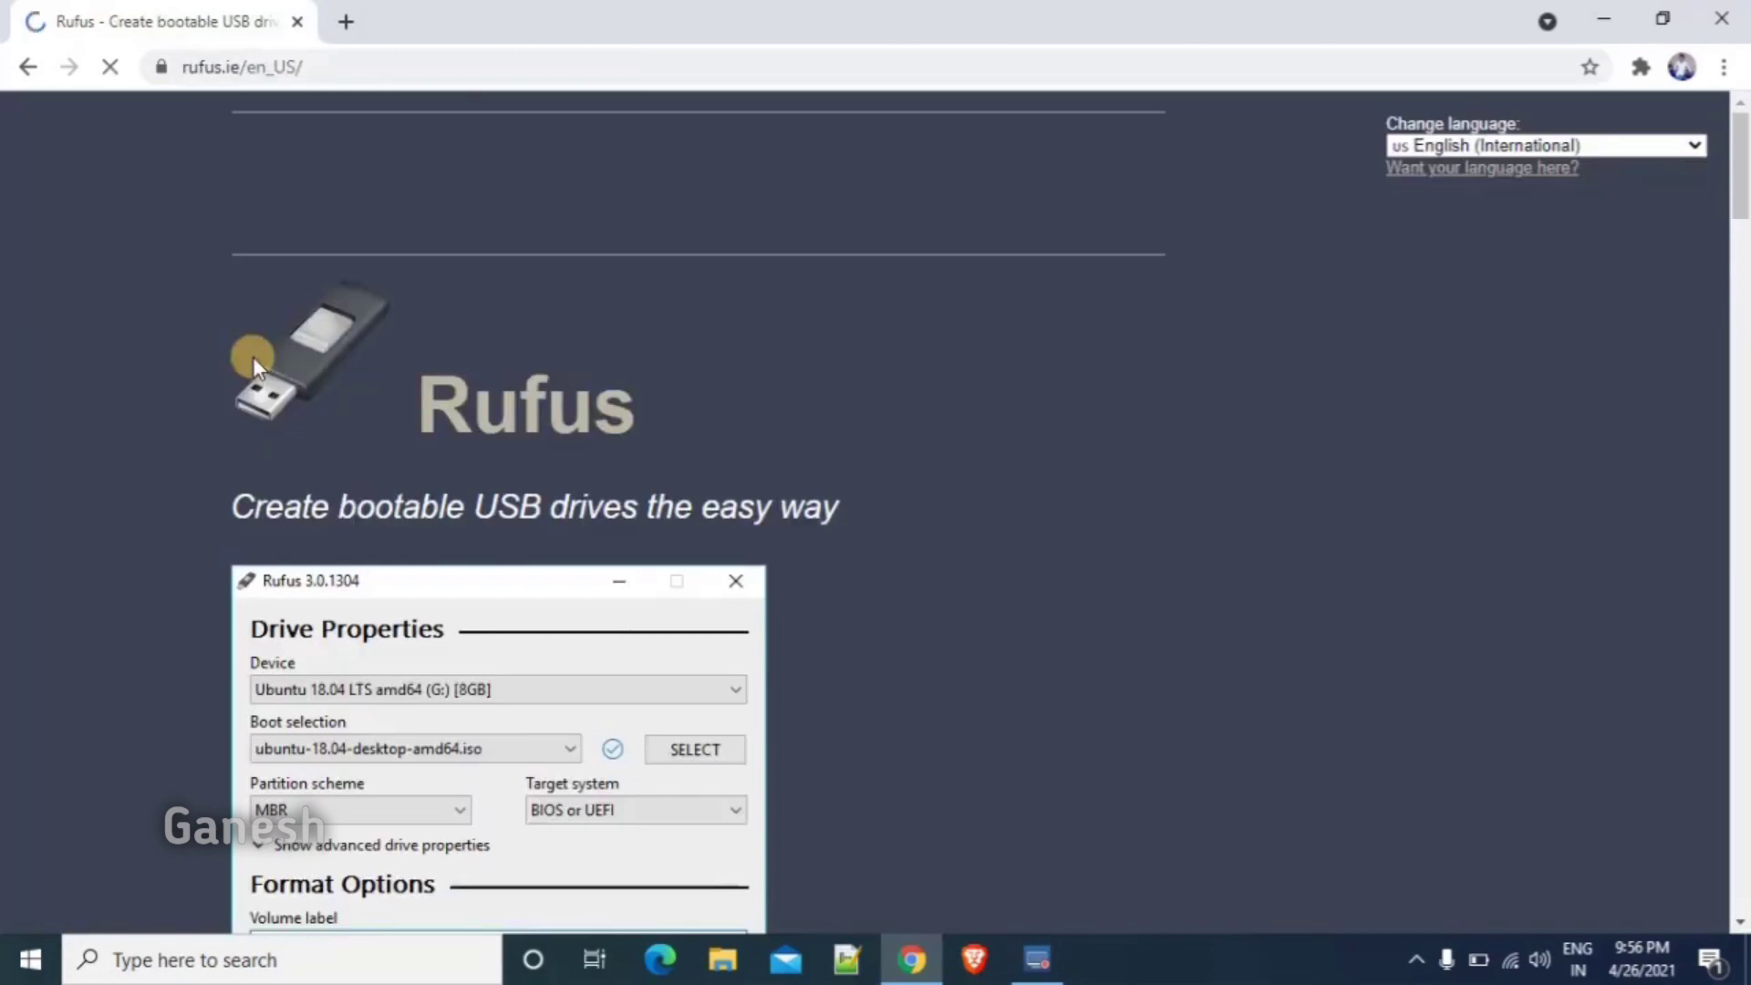
# - Download Rufus 3.13, launch it with online update checks allowed, and close the browser
pyautogui.moveTo(1742, 137); pyautogui.dragTo(1742, 322)
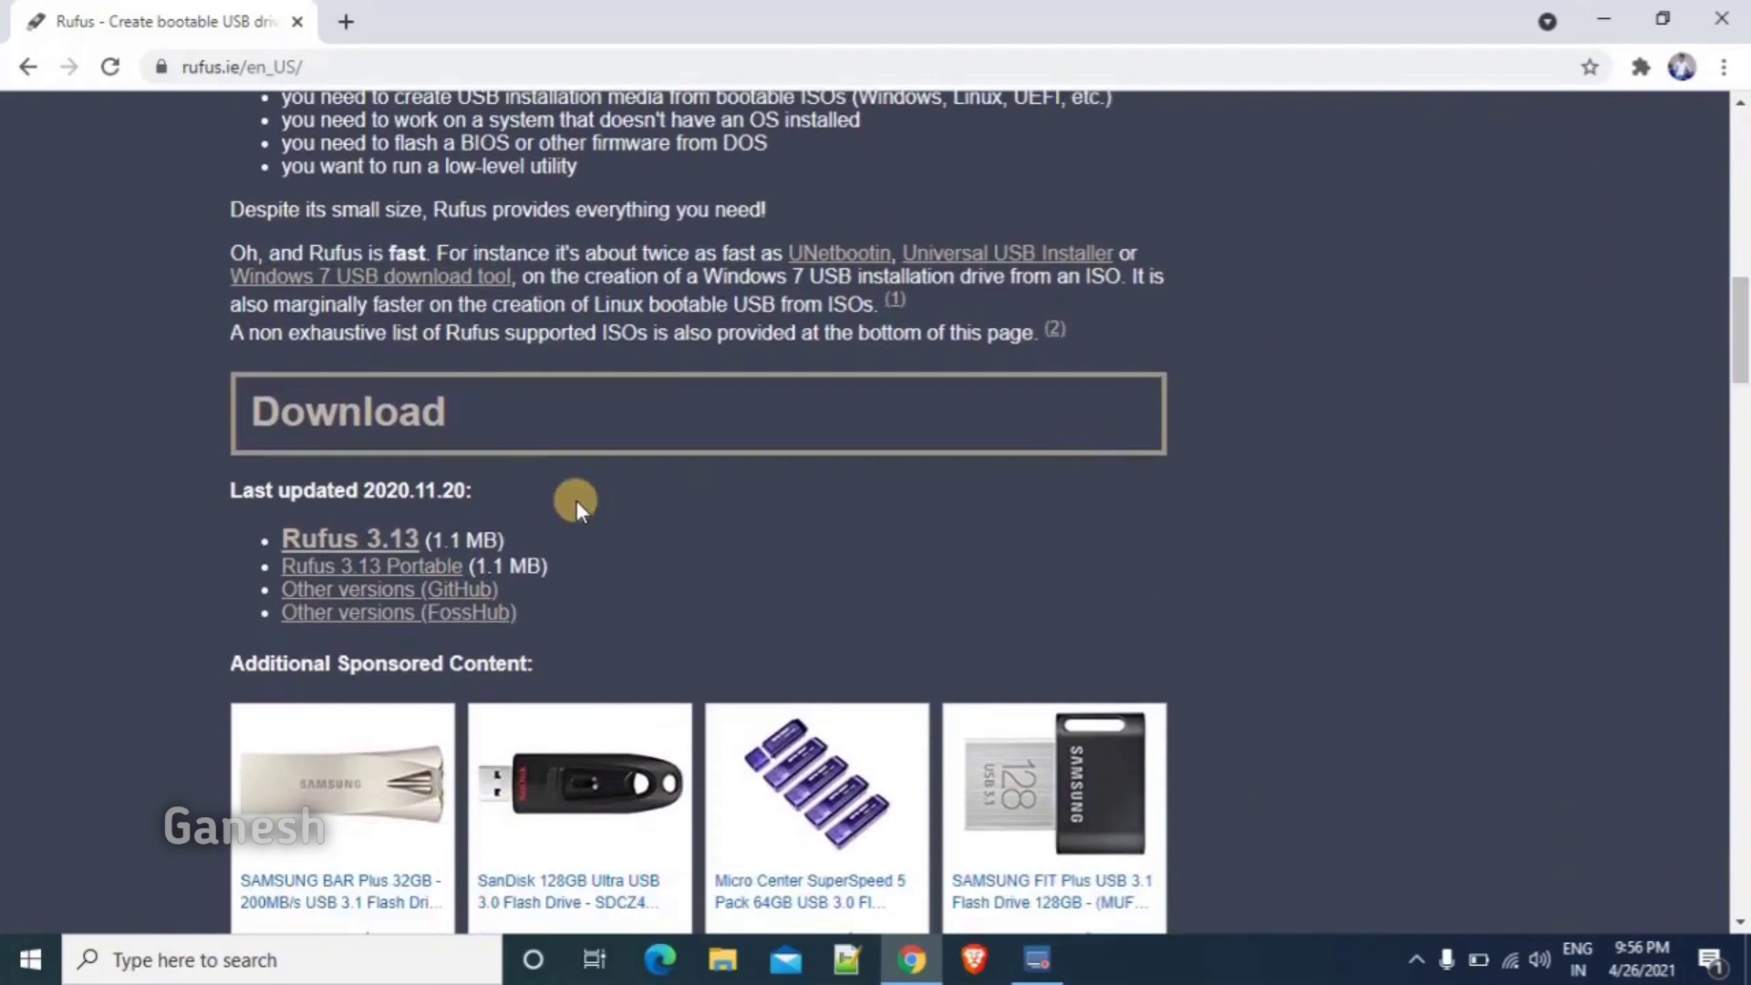
pyautogui.click(337, 546)
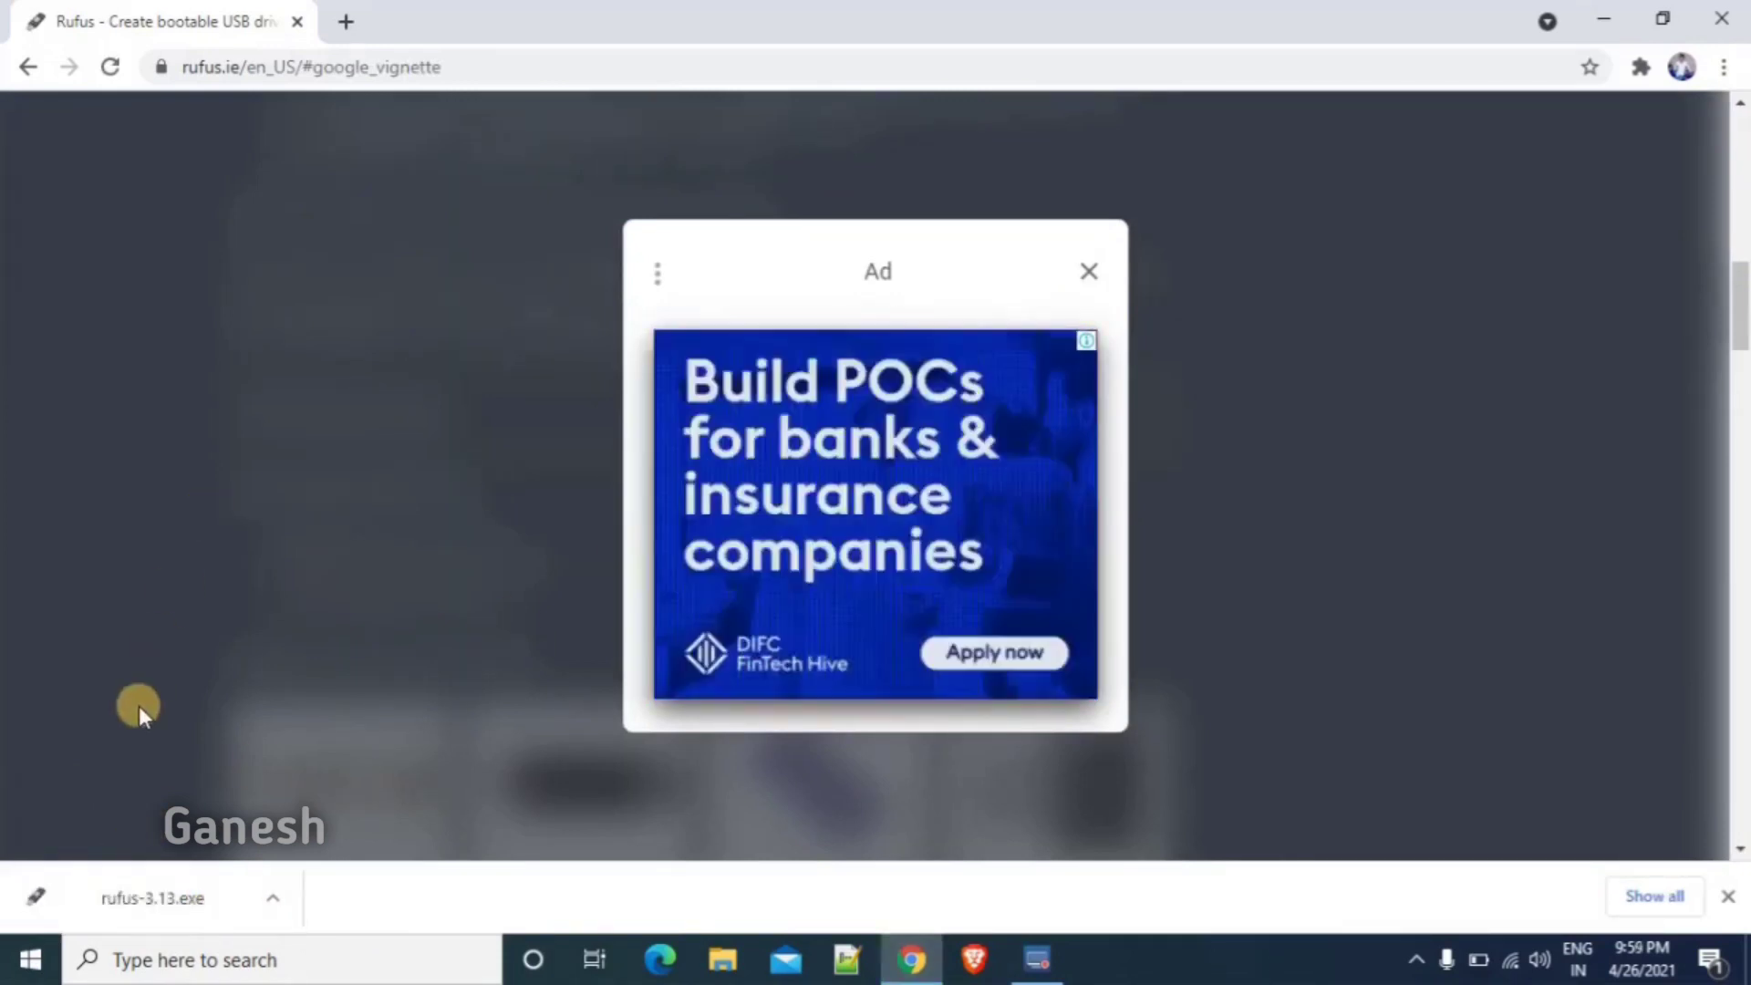
pyautogui.click(157, 890)
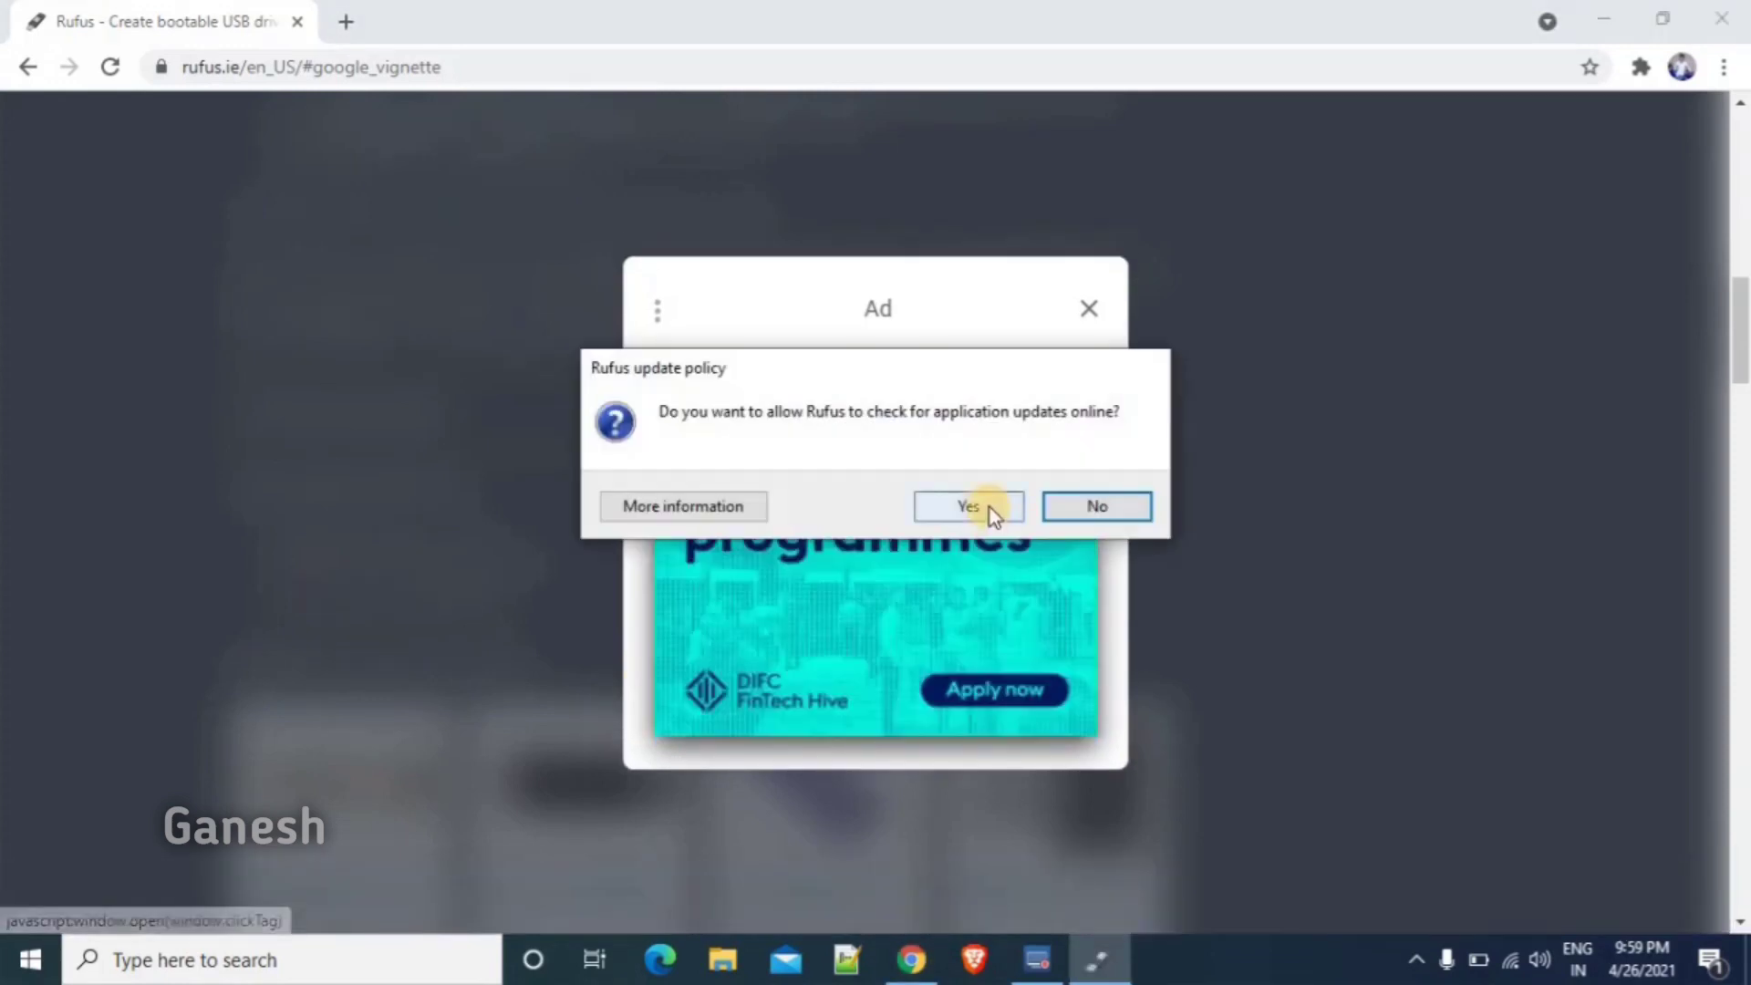
pyautogui.click(988, 509)
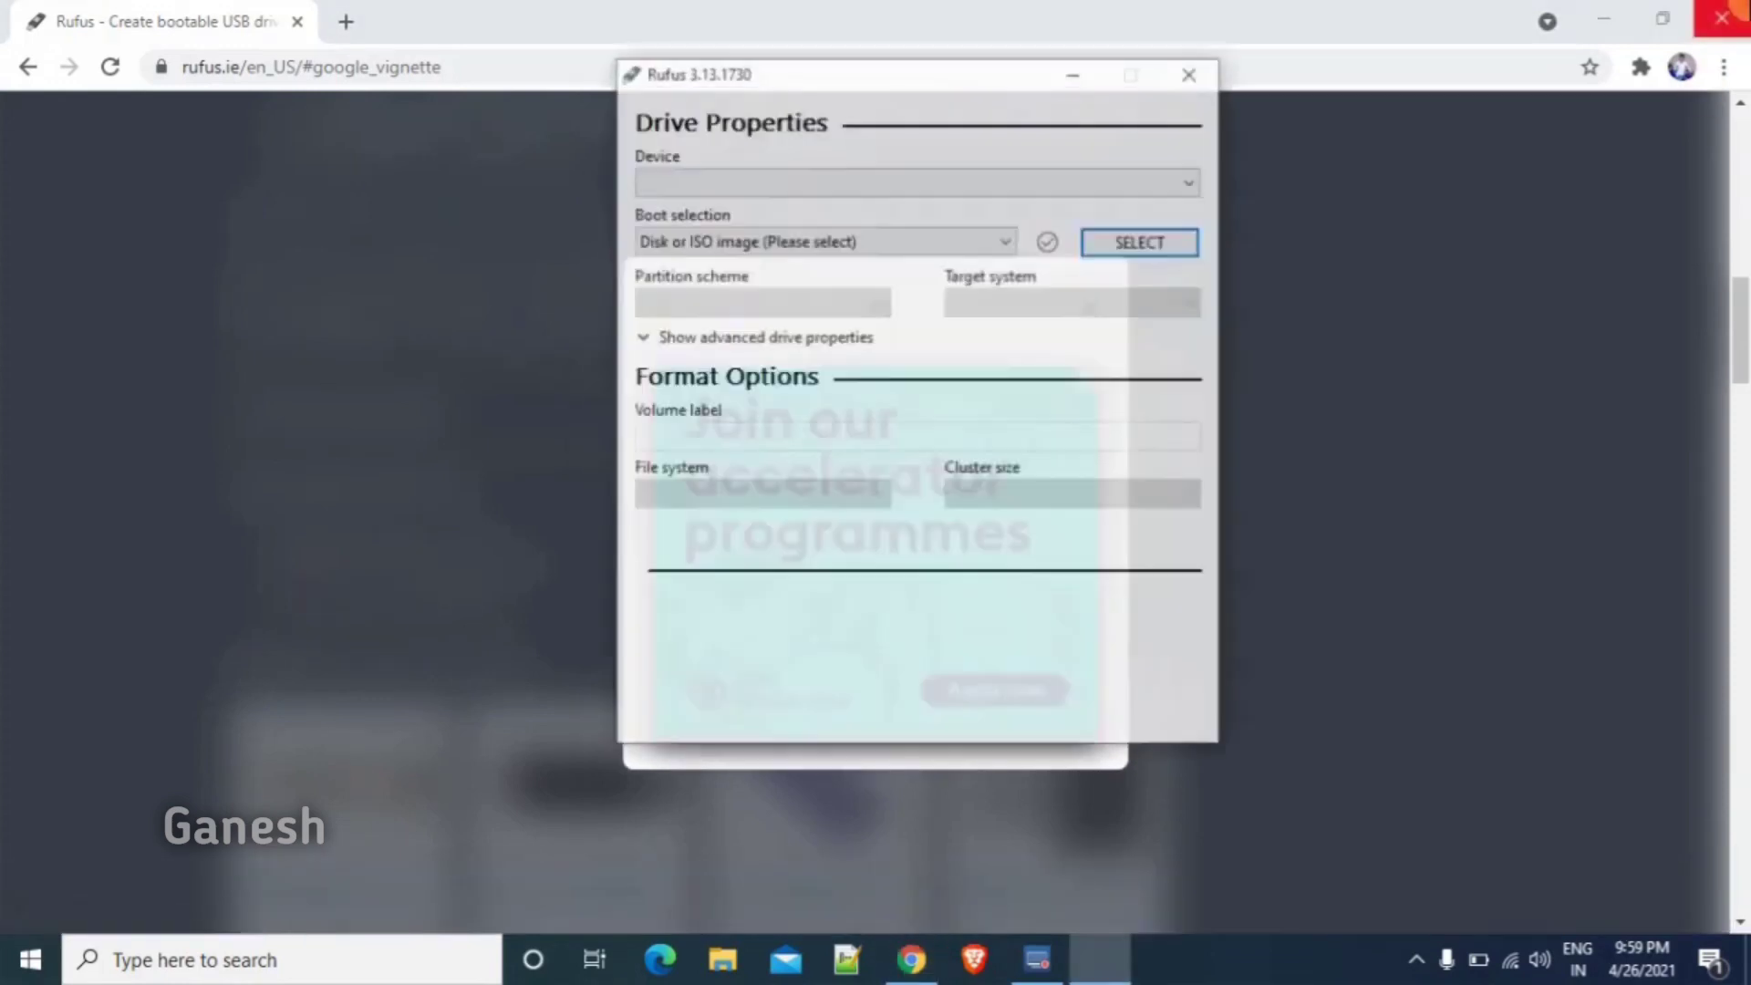
pyautogui.click(1733, 14)
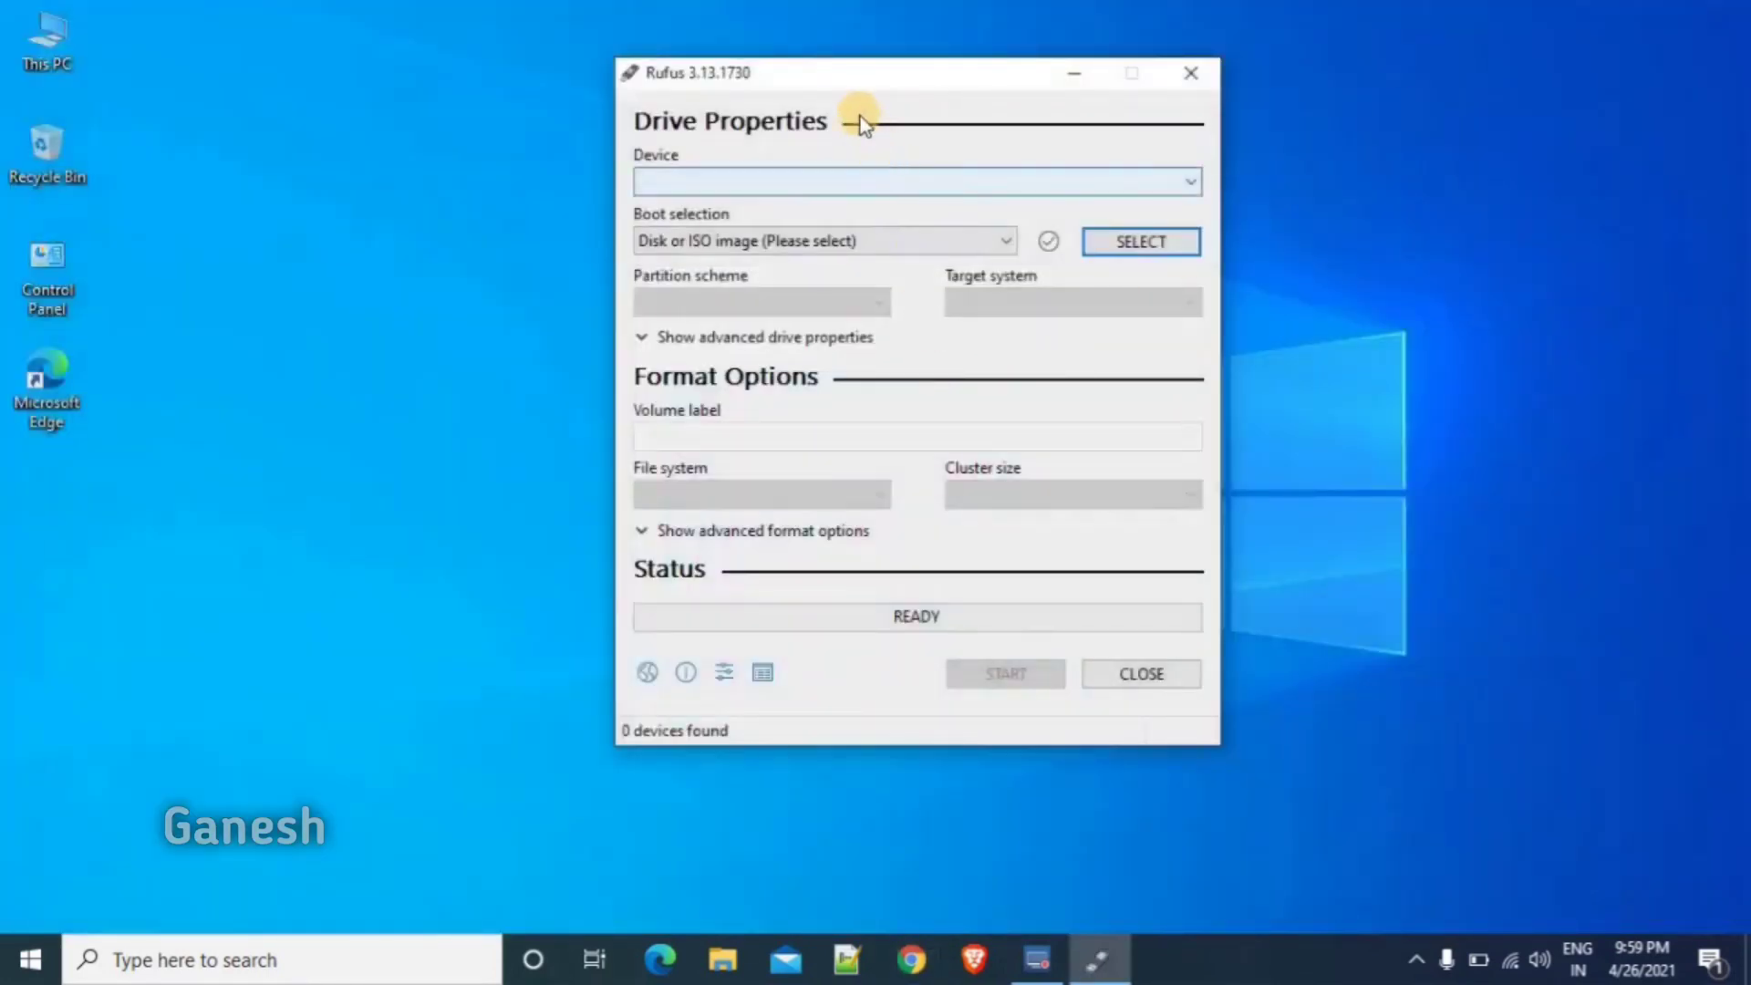
# - Move the Rufus window aside and check This PC for the connected USB drive (E:)
pyautogui.moveTo(819, 78); pyautogui.dragTo(797, 140)
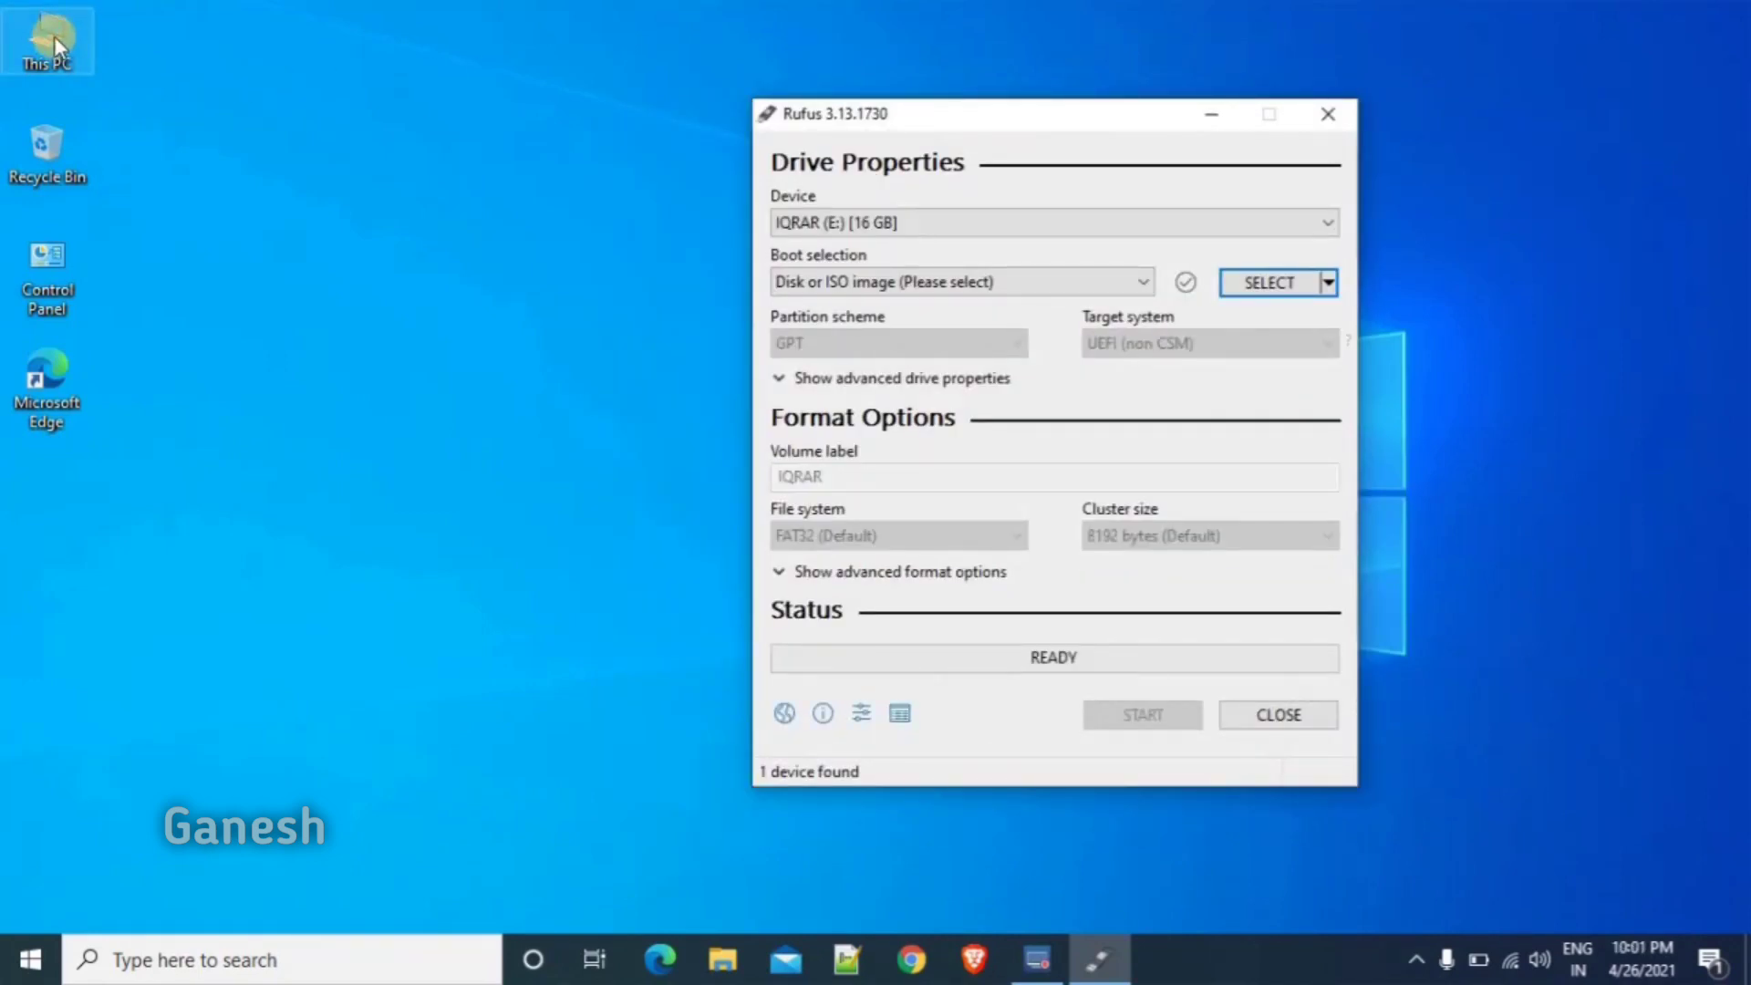
pyautogui.click(53, 36)
pyautogui.doubleClick(53, 35)
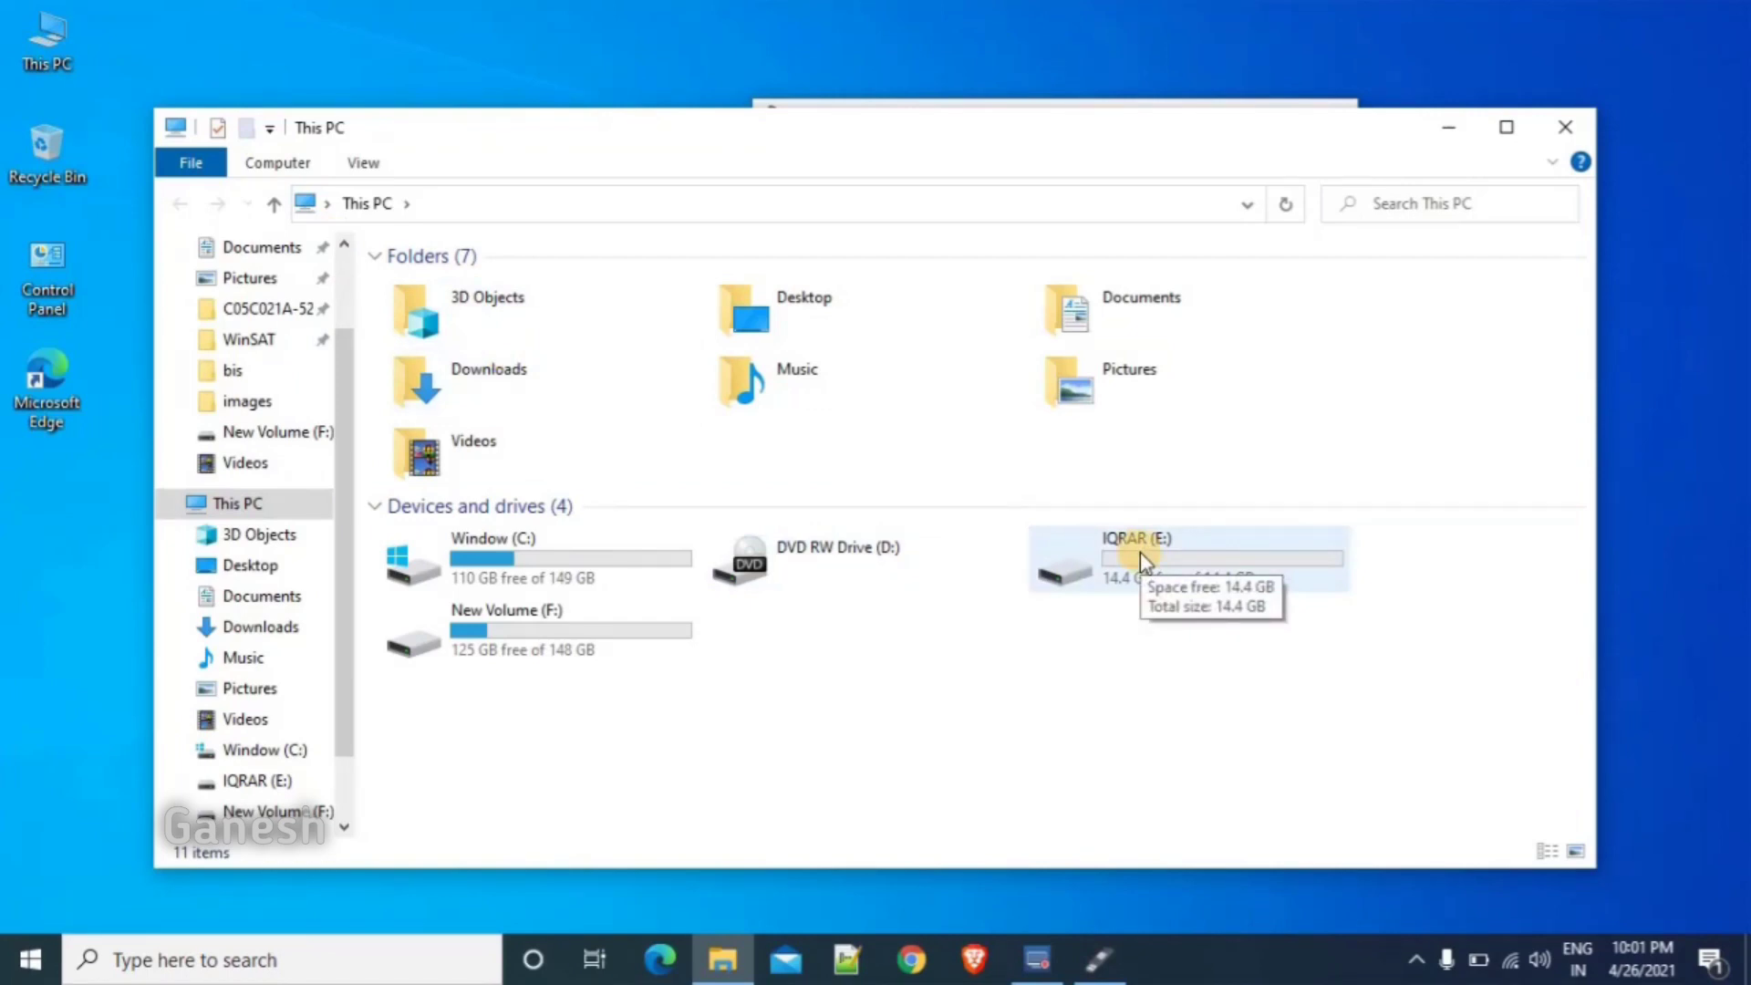
pyautogui.click(1567, 117)
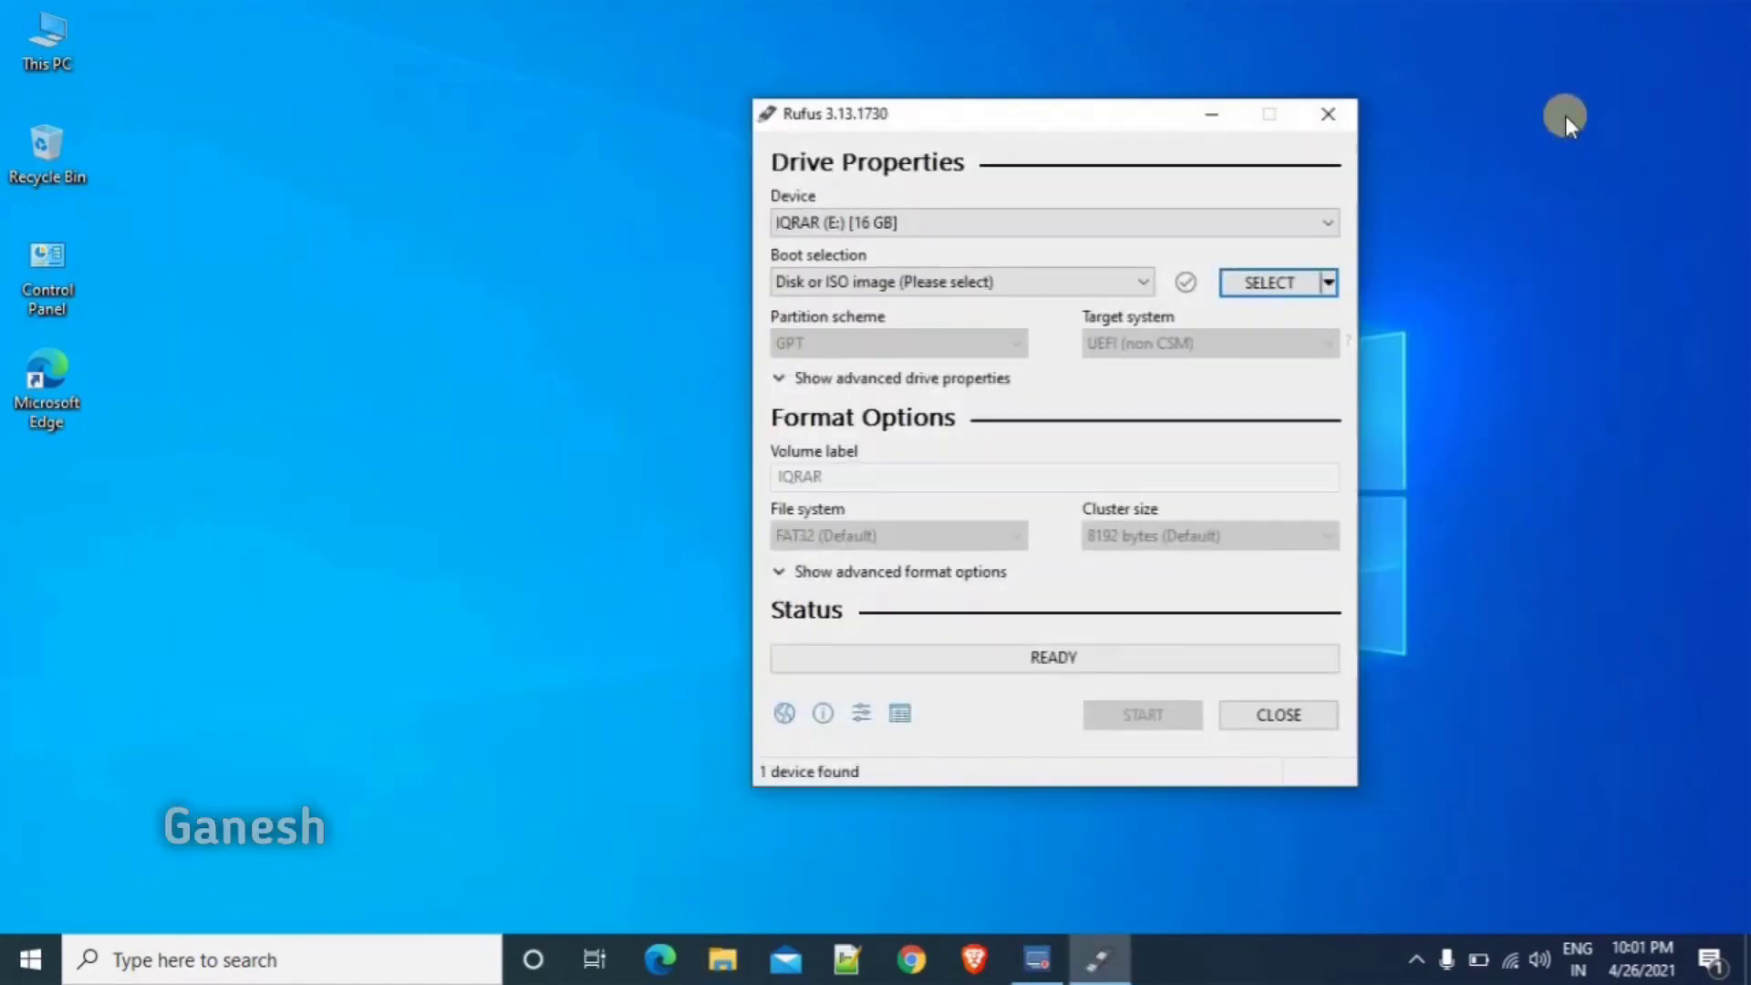
# - Select the 16 GB USB drive (E:) as the Rufus target device
pyautogui.click(1053, 224)
pyautogui.click(1000, 223)
pyautogui.click(999, 222)
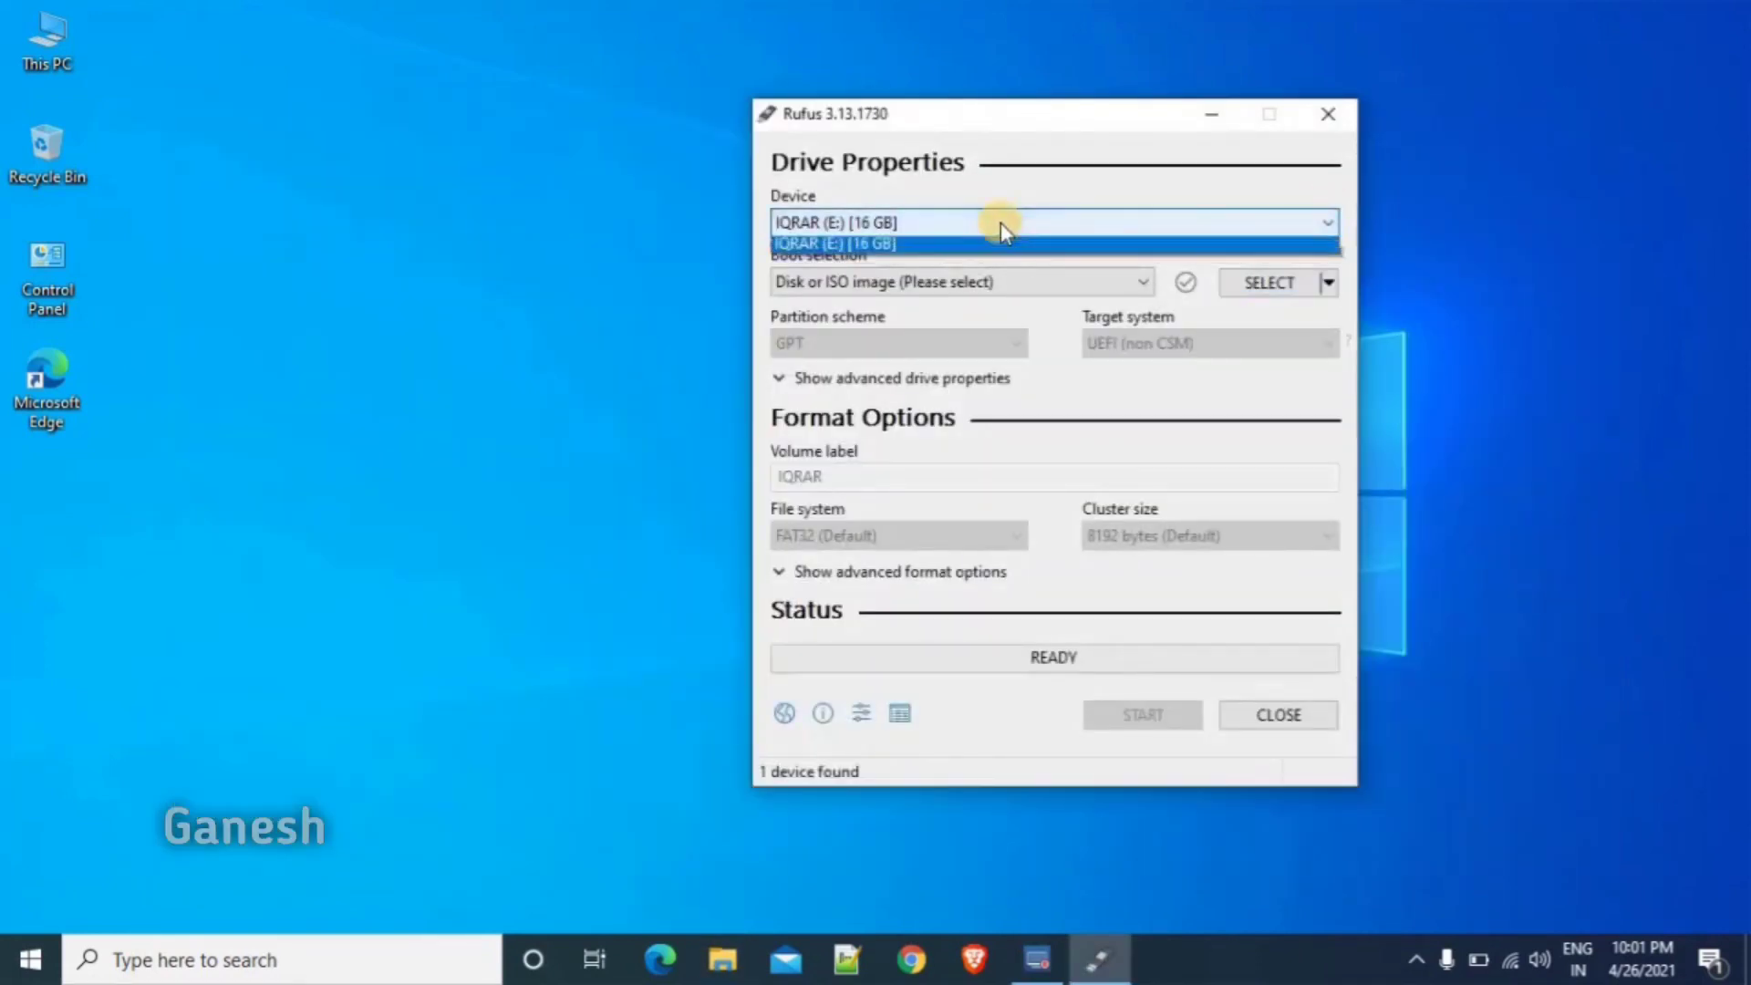
pyautogui.click(1000, 223)
pyautogui.click(1000, 222)
pyautogui.click(1000, 222)
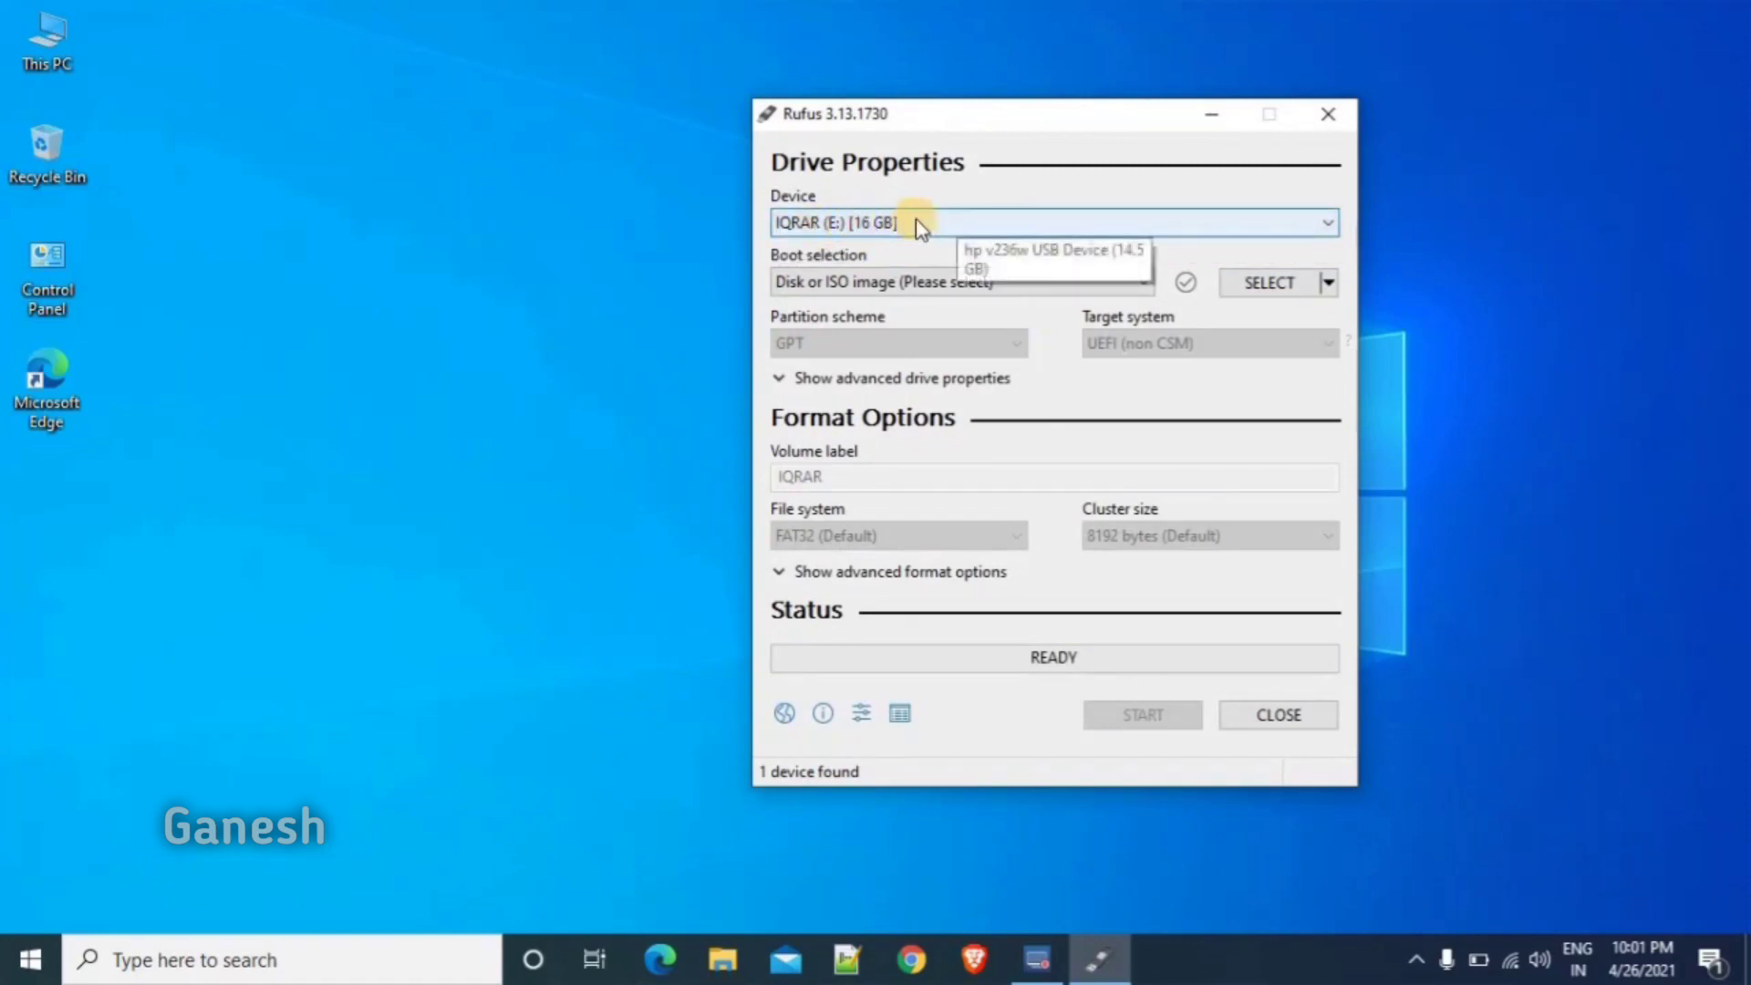
# - Load window10.iso from the software folder on New Volume (F:) as the boot image
pyautogui.click(1266, 284)
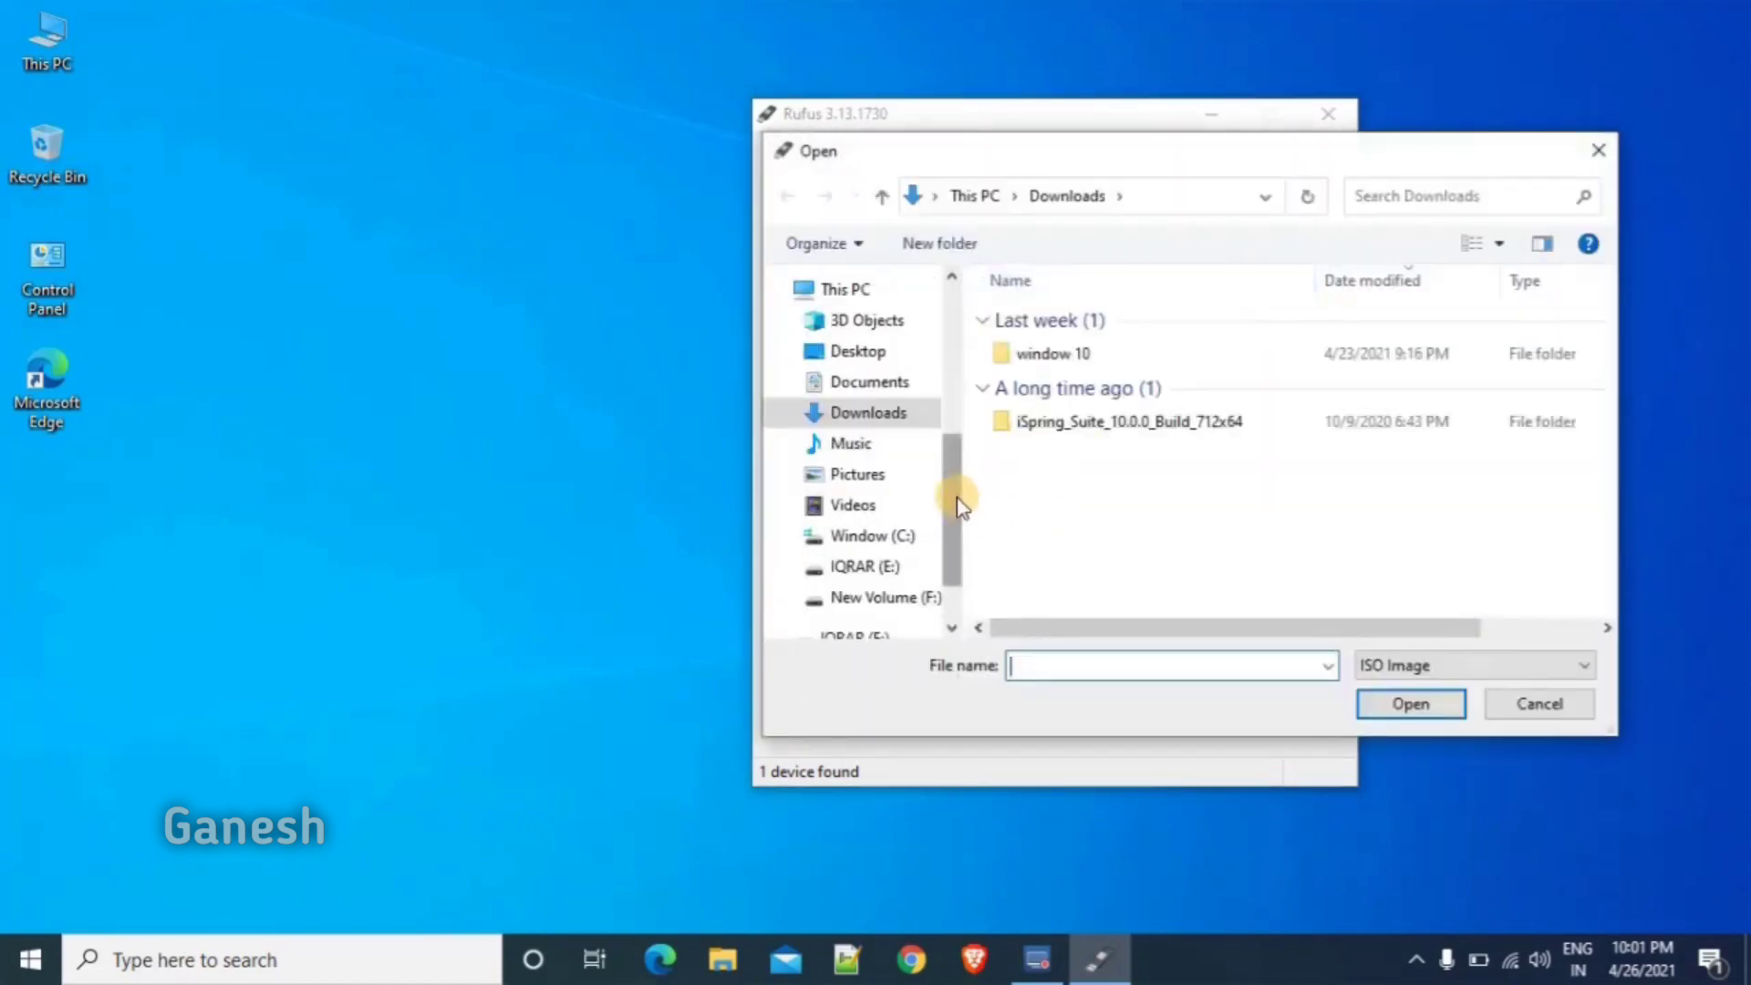
pyautogui.moveTo(954, 496); pyautogui.dragTo(956, 555)
pyautogui.click(887, 525)
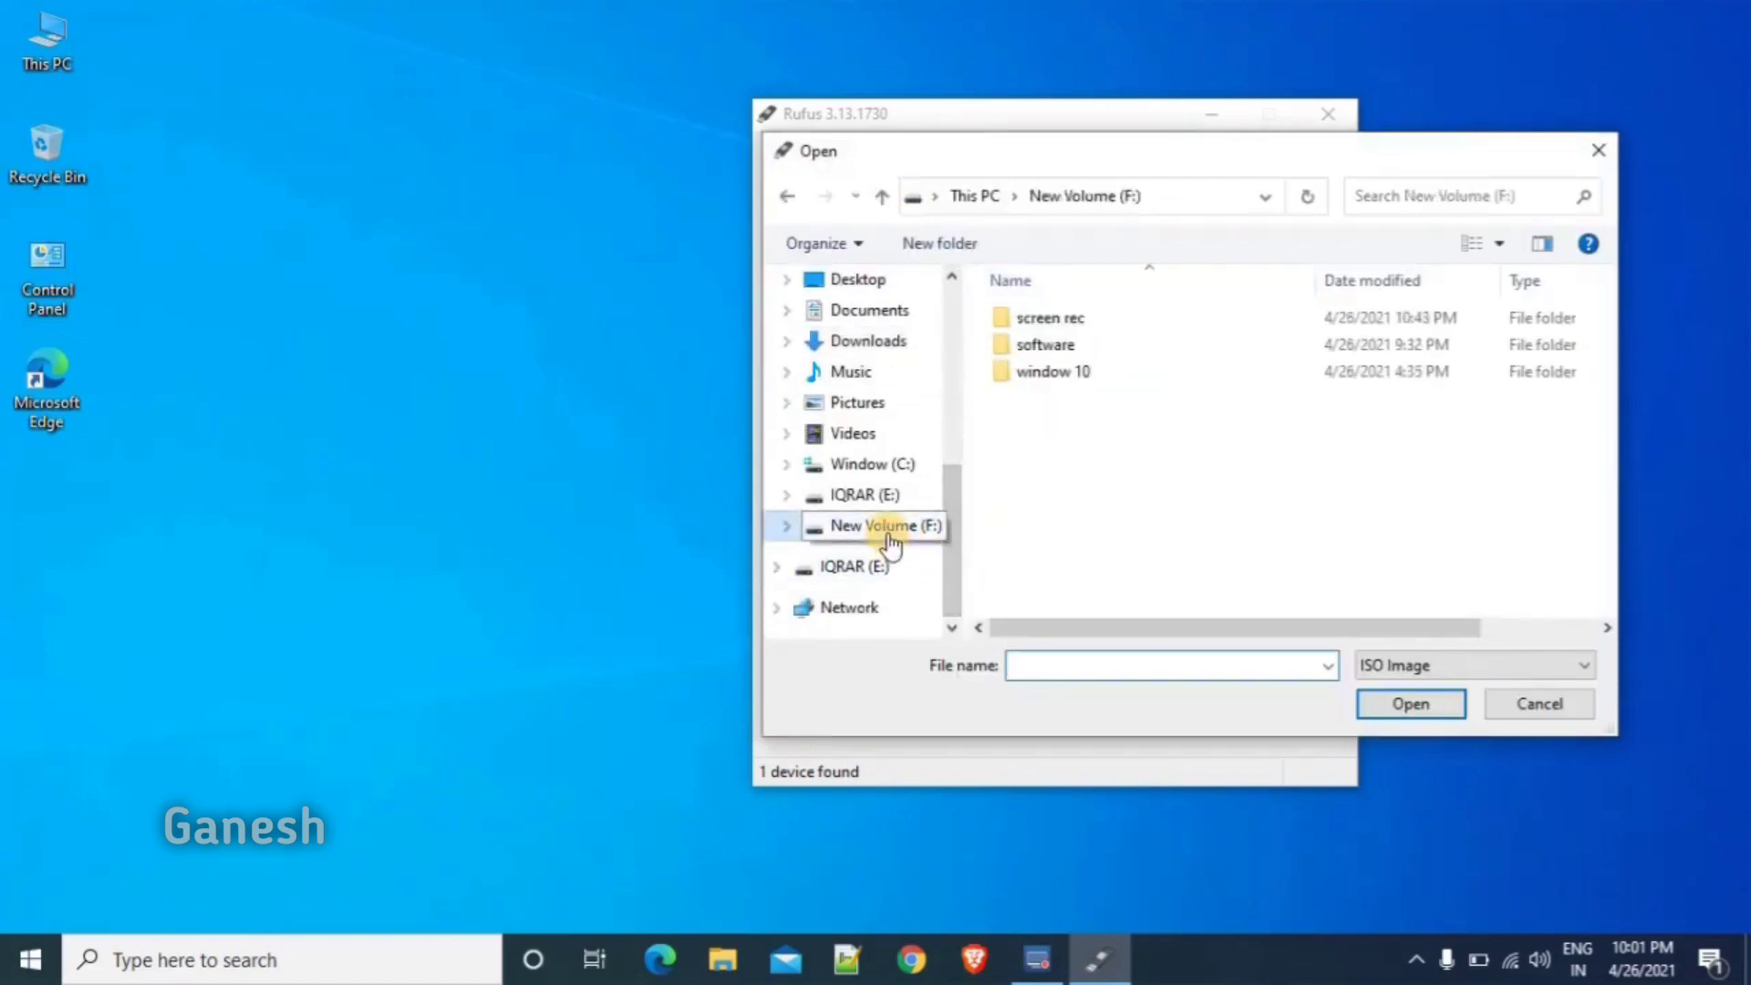
pyautogui.doubleClick(1048, 344)
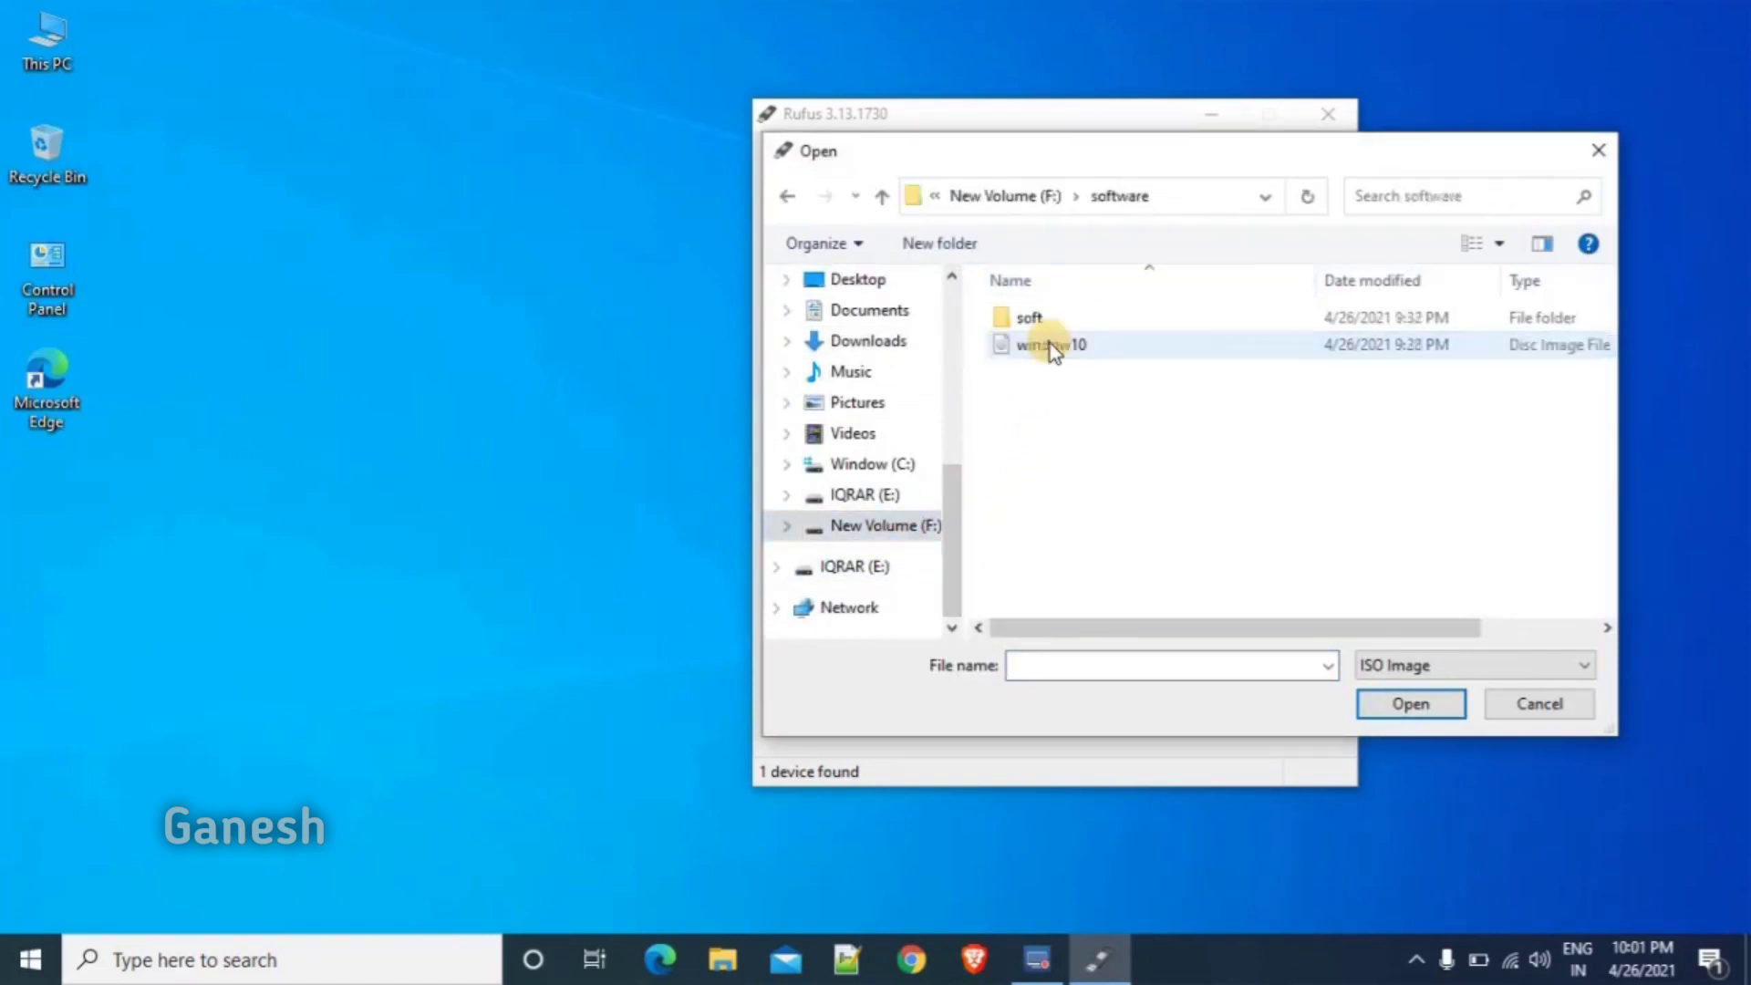
pyautogui.click(1063, 345)
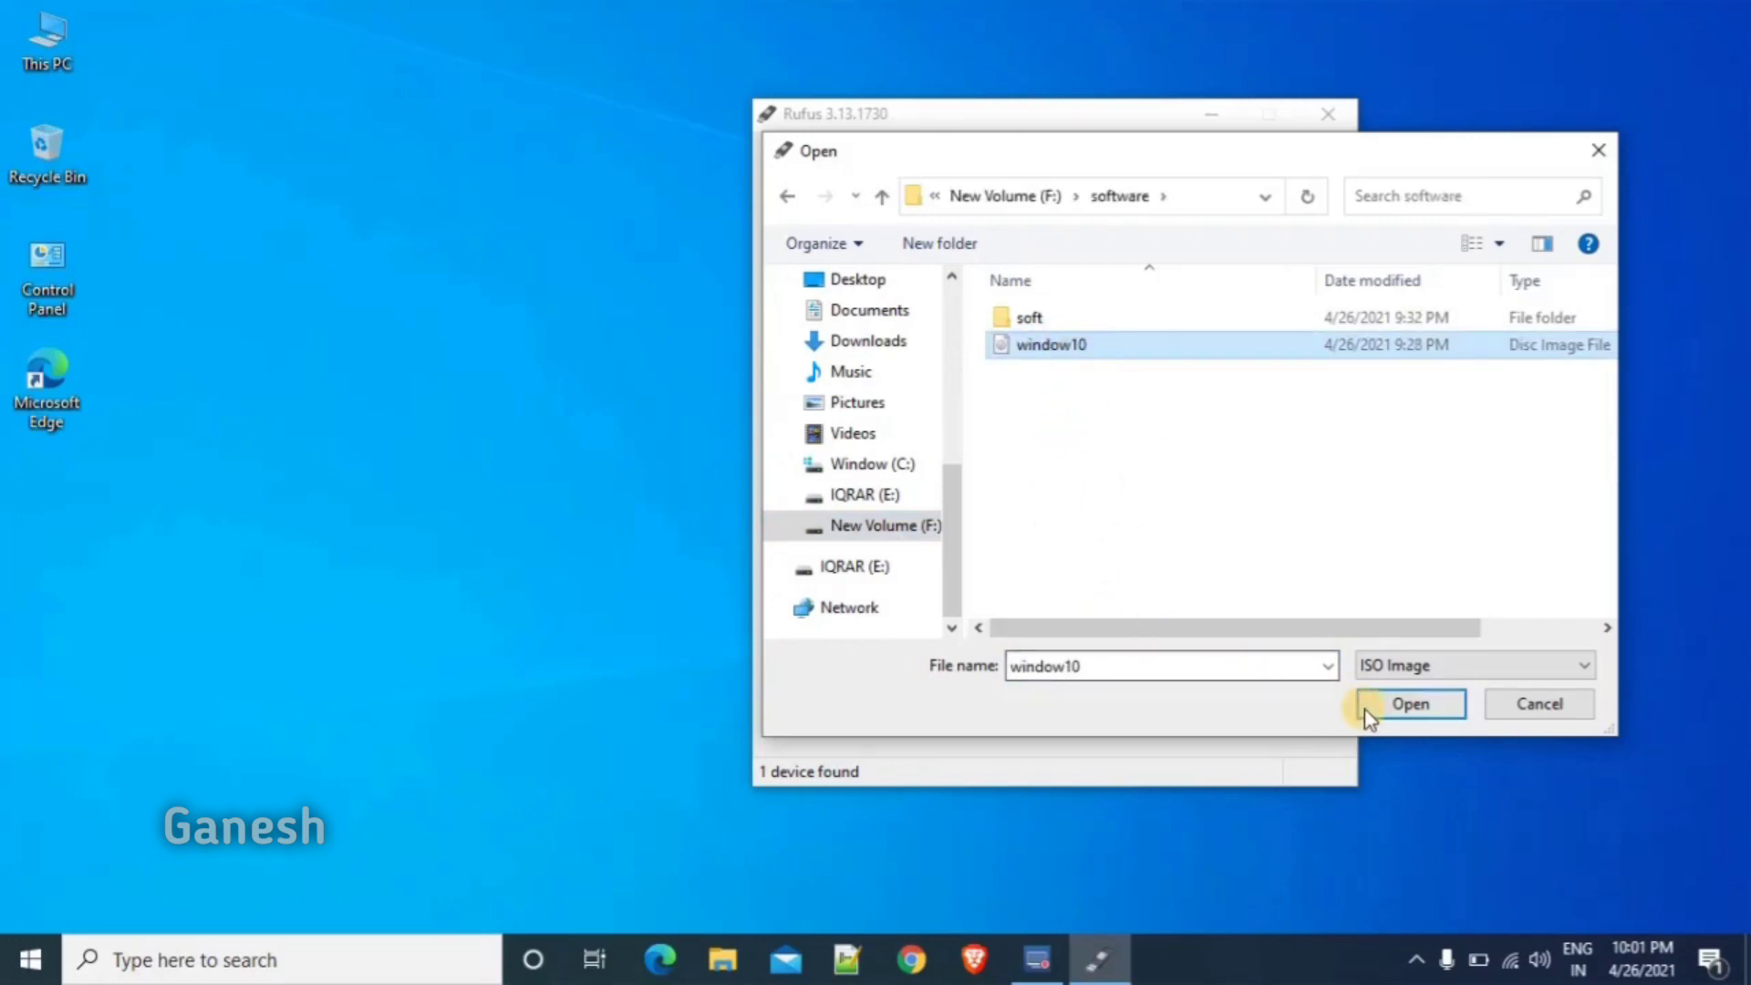
pyautogui.click(1394, 702)
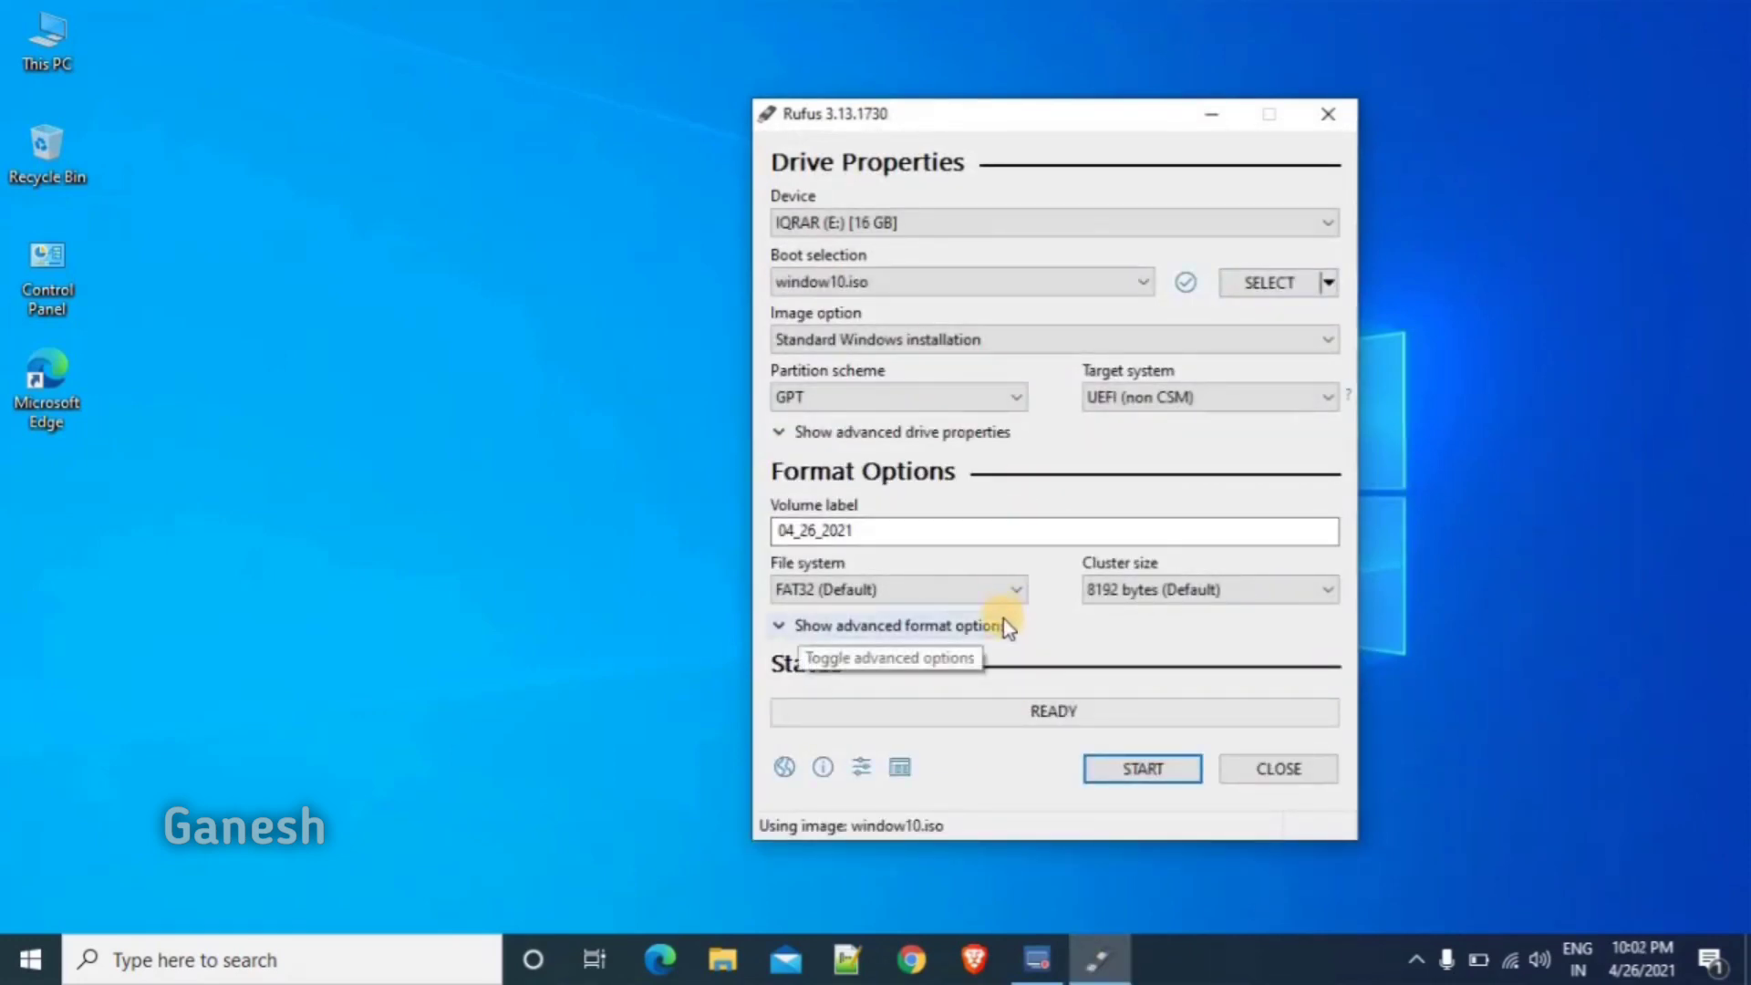
# - Write window10.iso to the 16 GB USB drive (E:), accepting the erasure of its data, and close Rufus when finished
pyautogui.click(1125, 774)
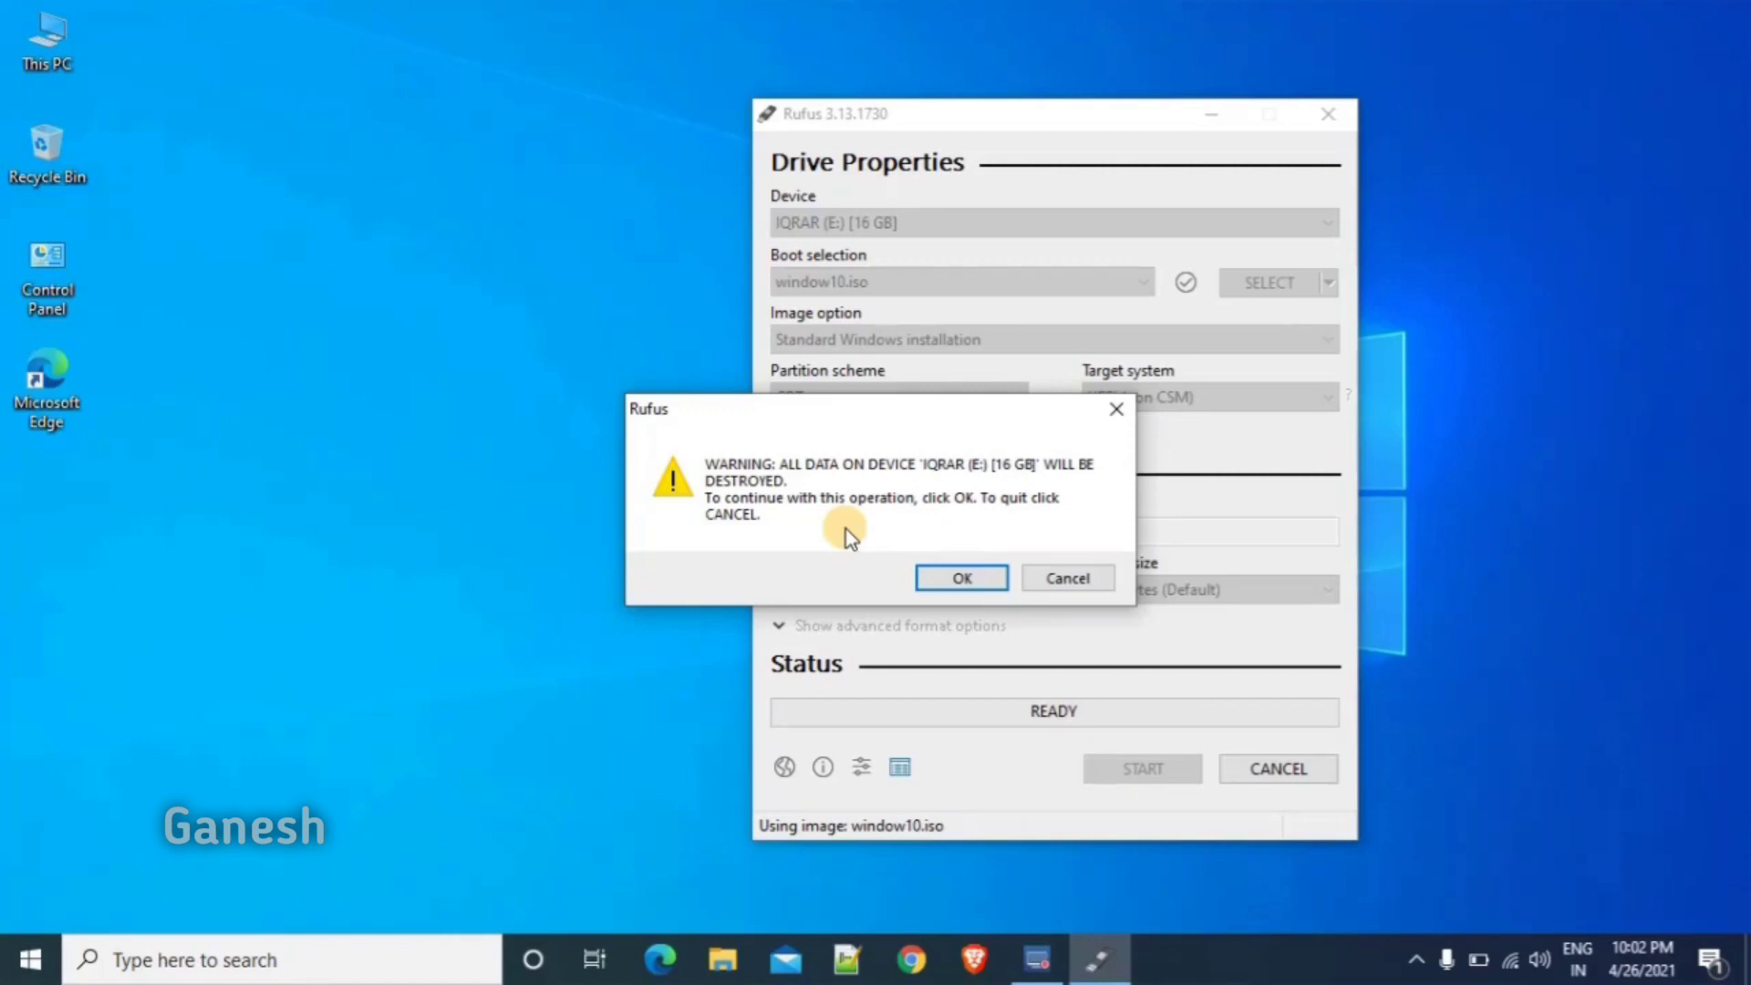
pyautogui.click(945, 576)
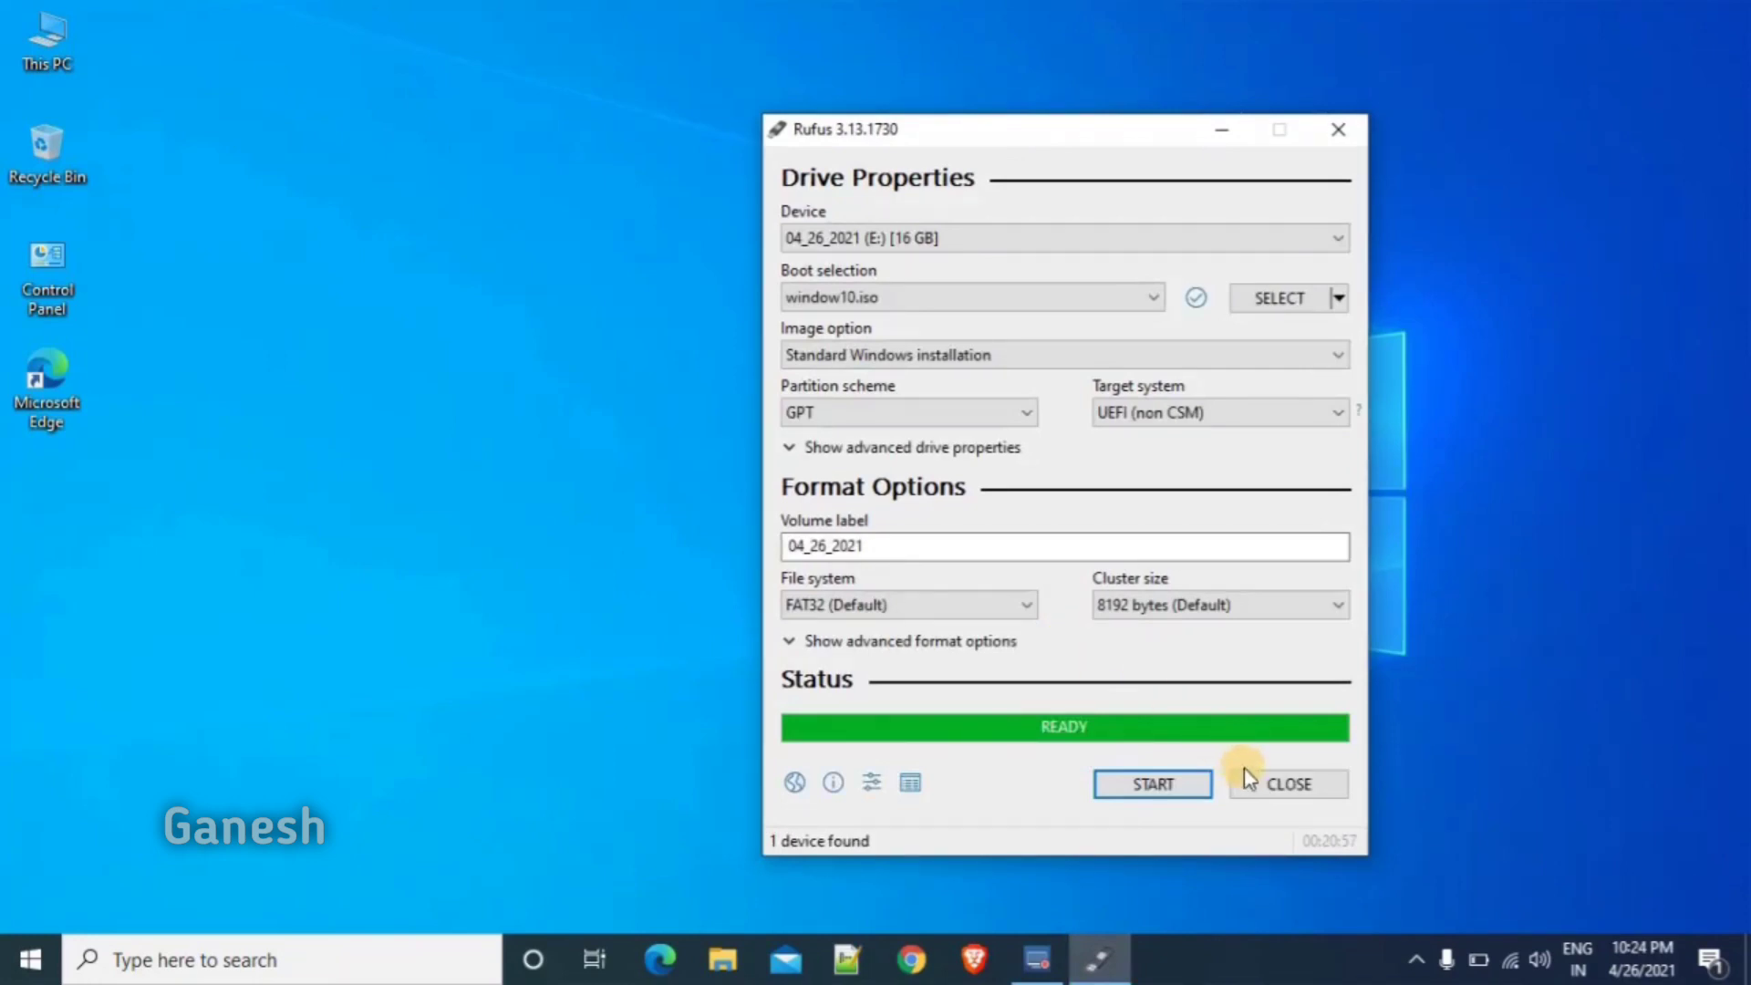
pyautogui.click(1281, 786)
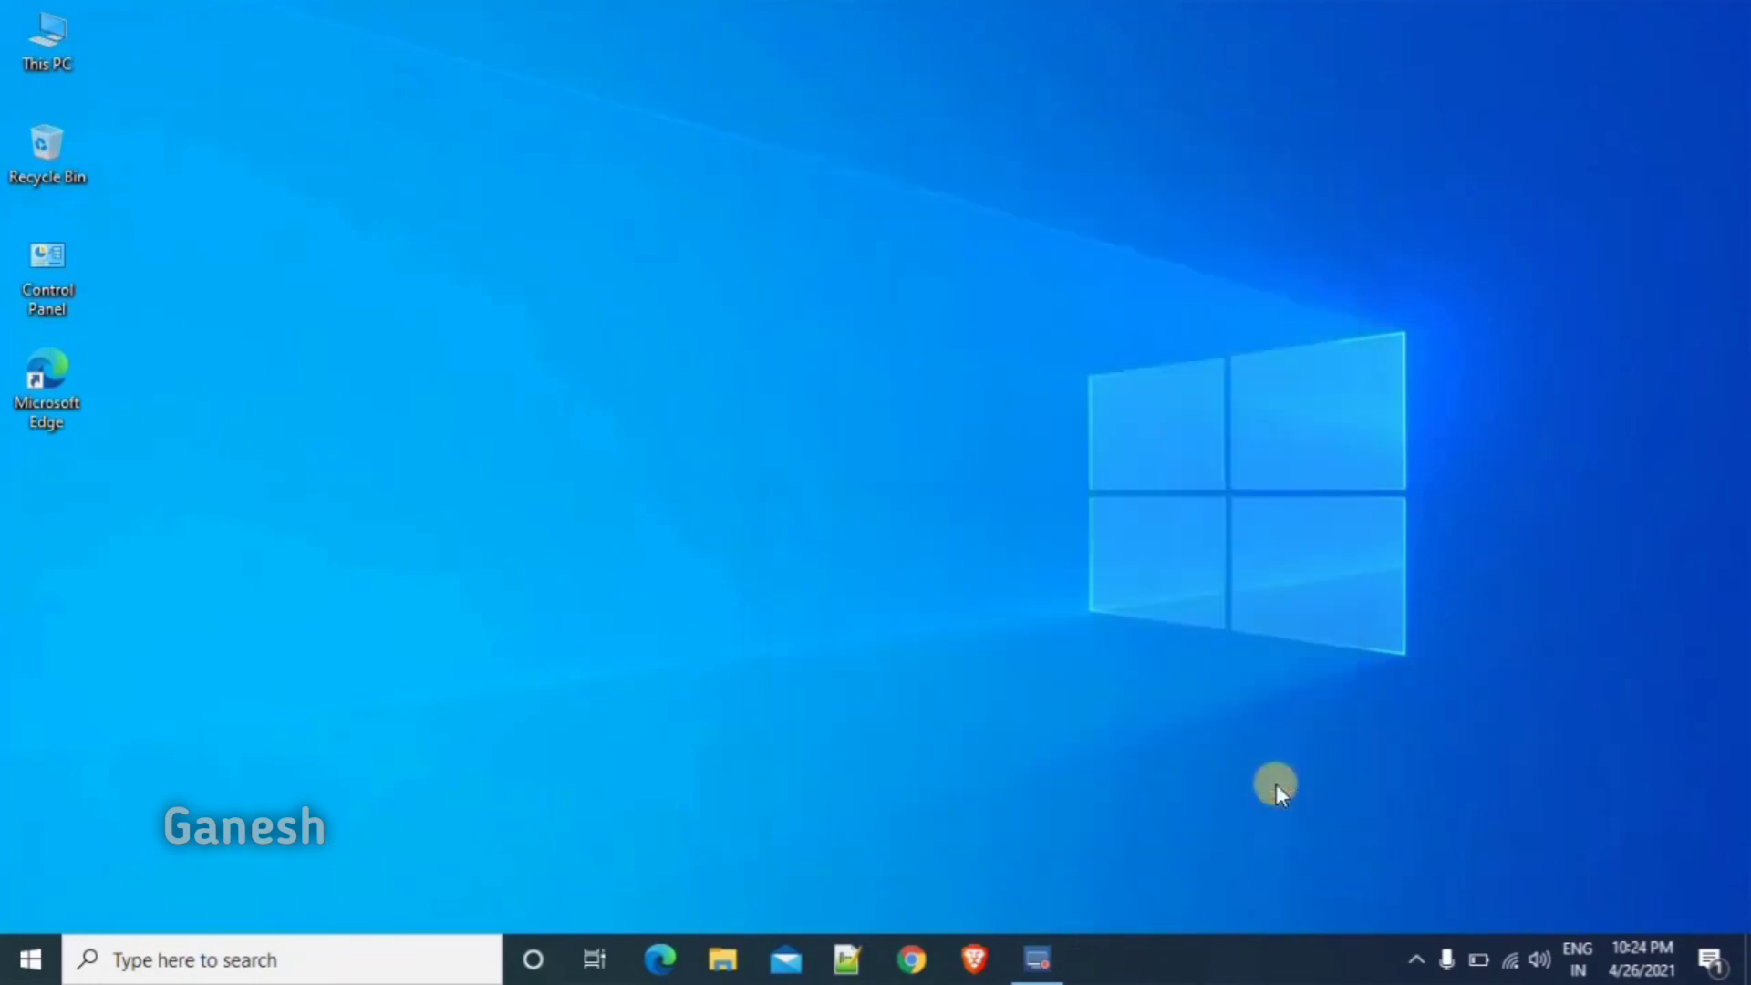
# - Eject the newly written USB drive 04_26_2021 (E:) from This PC
pyautogui.press('super+e')
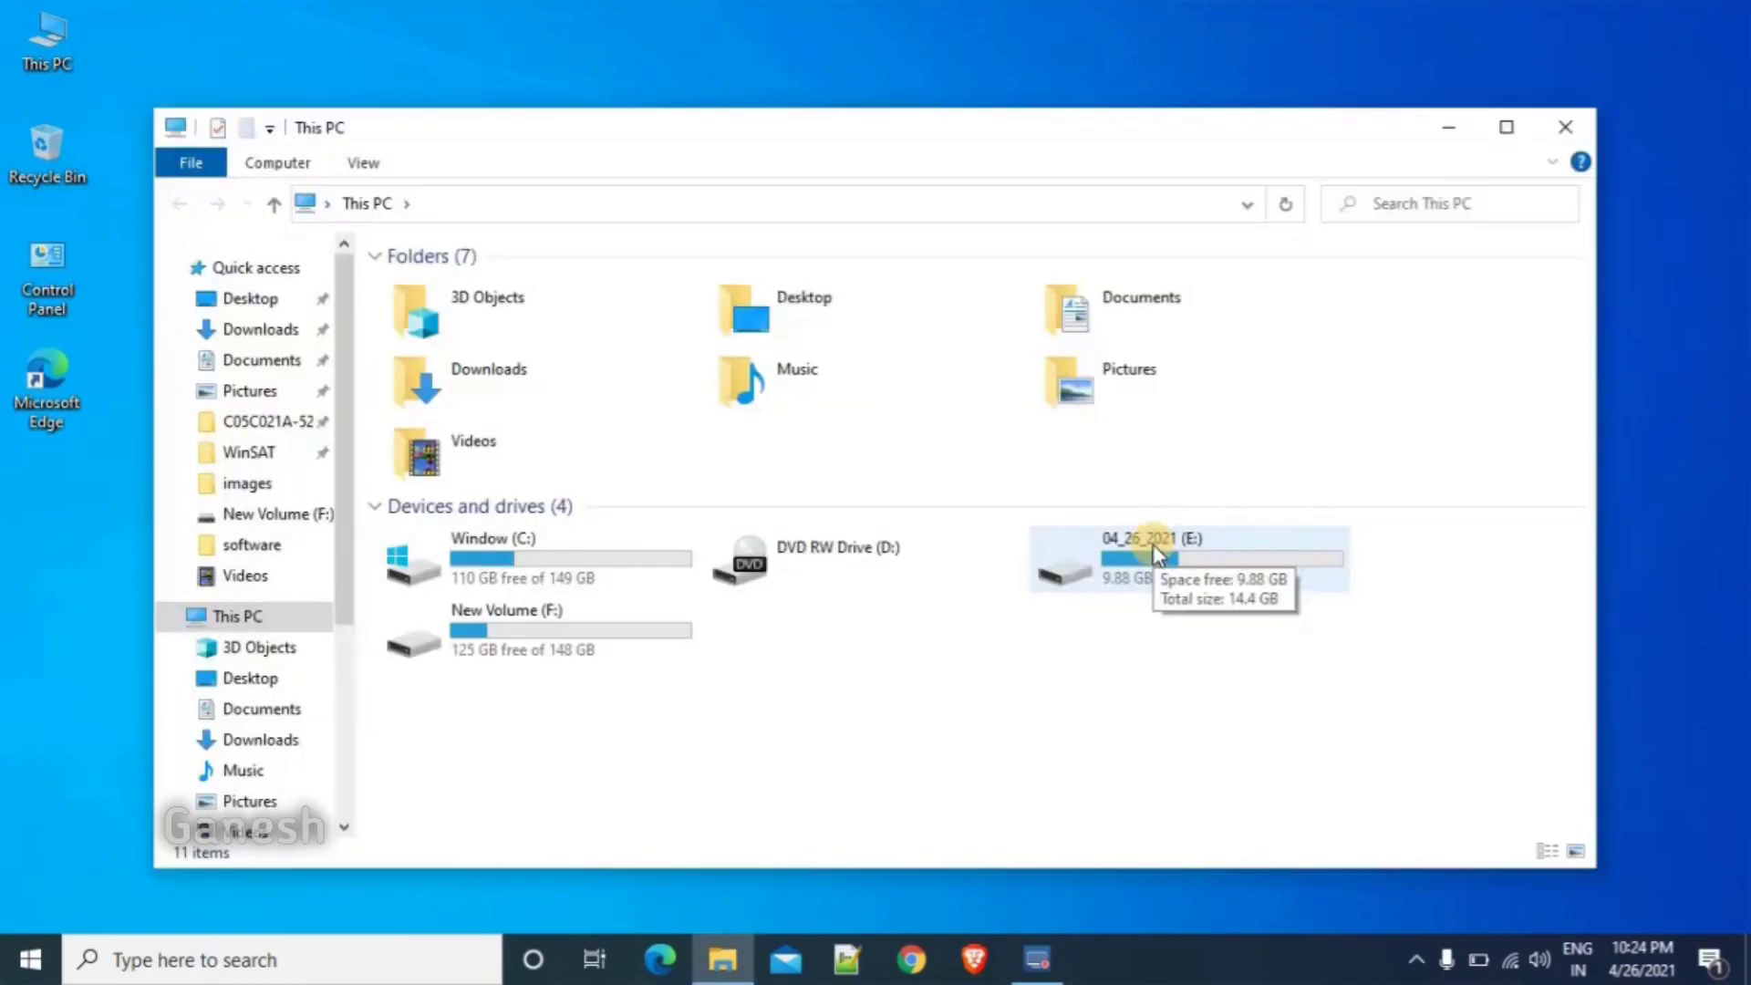
pyautogui.click(1153, 547)
pyautogui.rightClick(1154, 547)
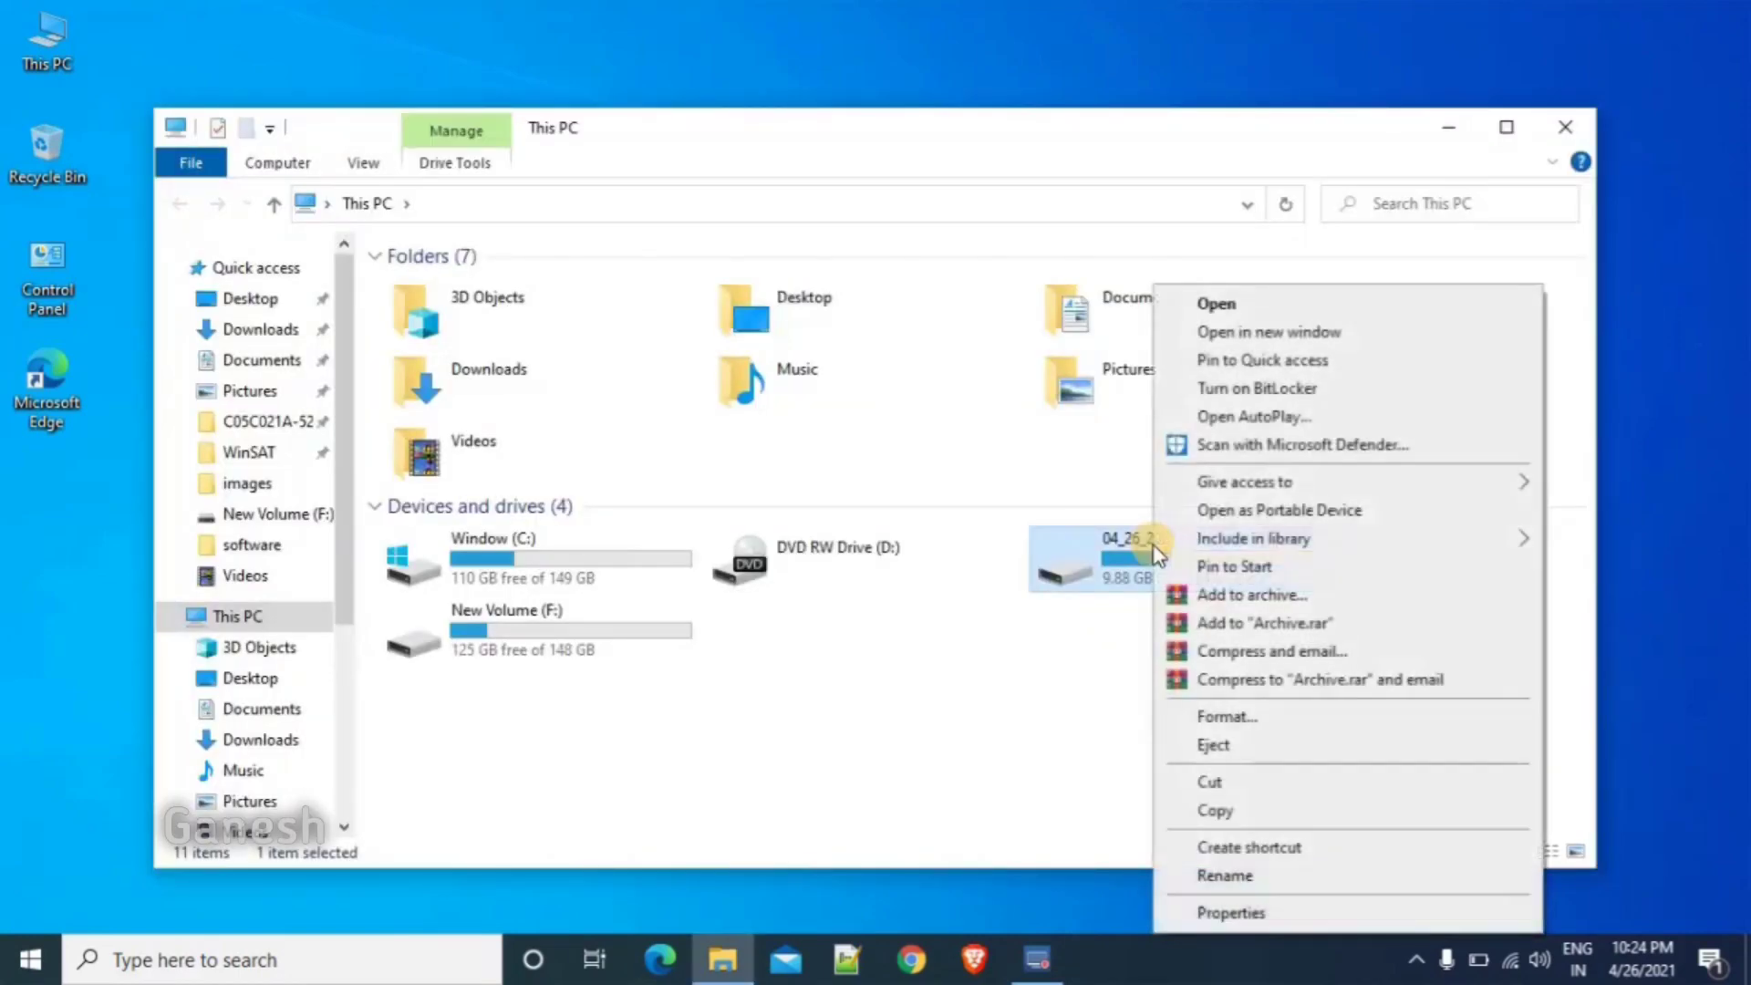
pyautogui.click(1201, 744)
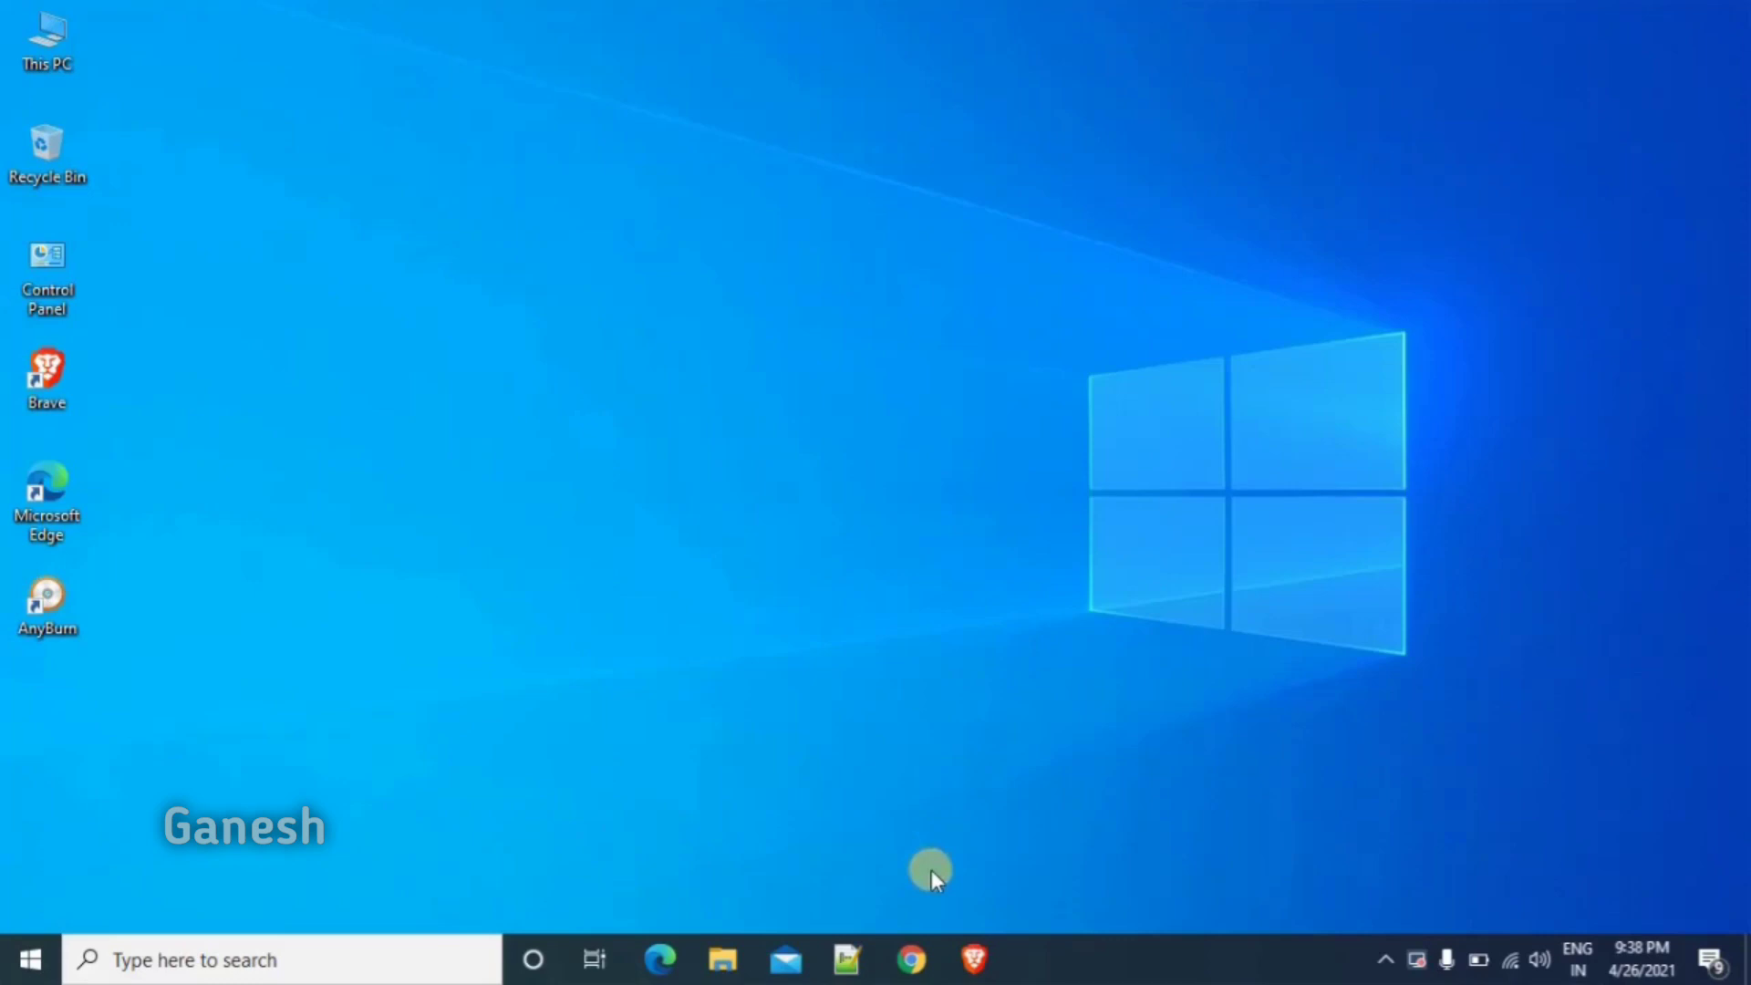
# - Search for "window 10" in Chrome and open Microsoft's Windows 10 software download page
pyautogui.click(911, 959)
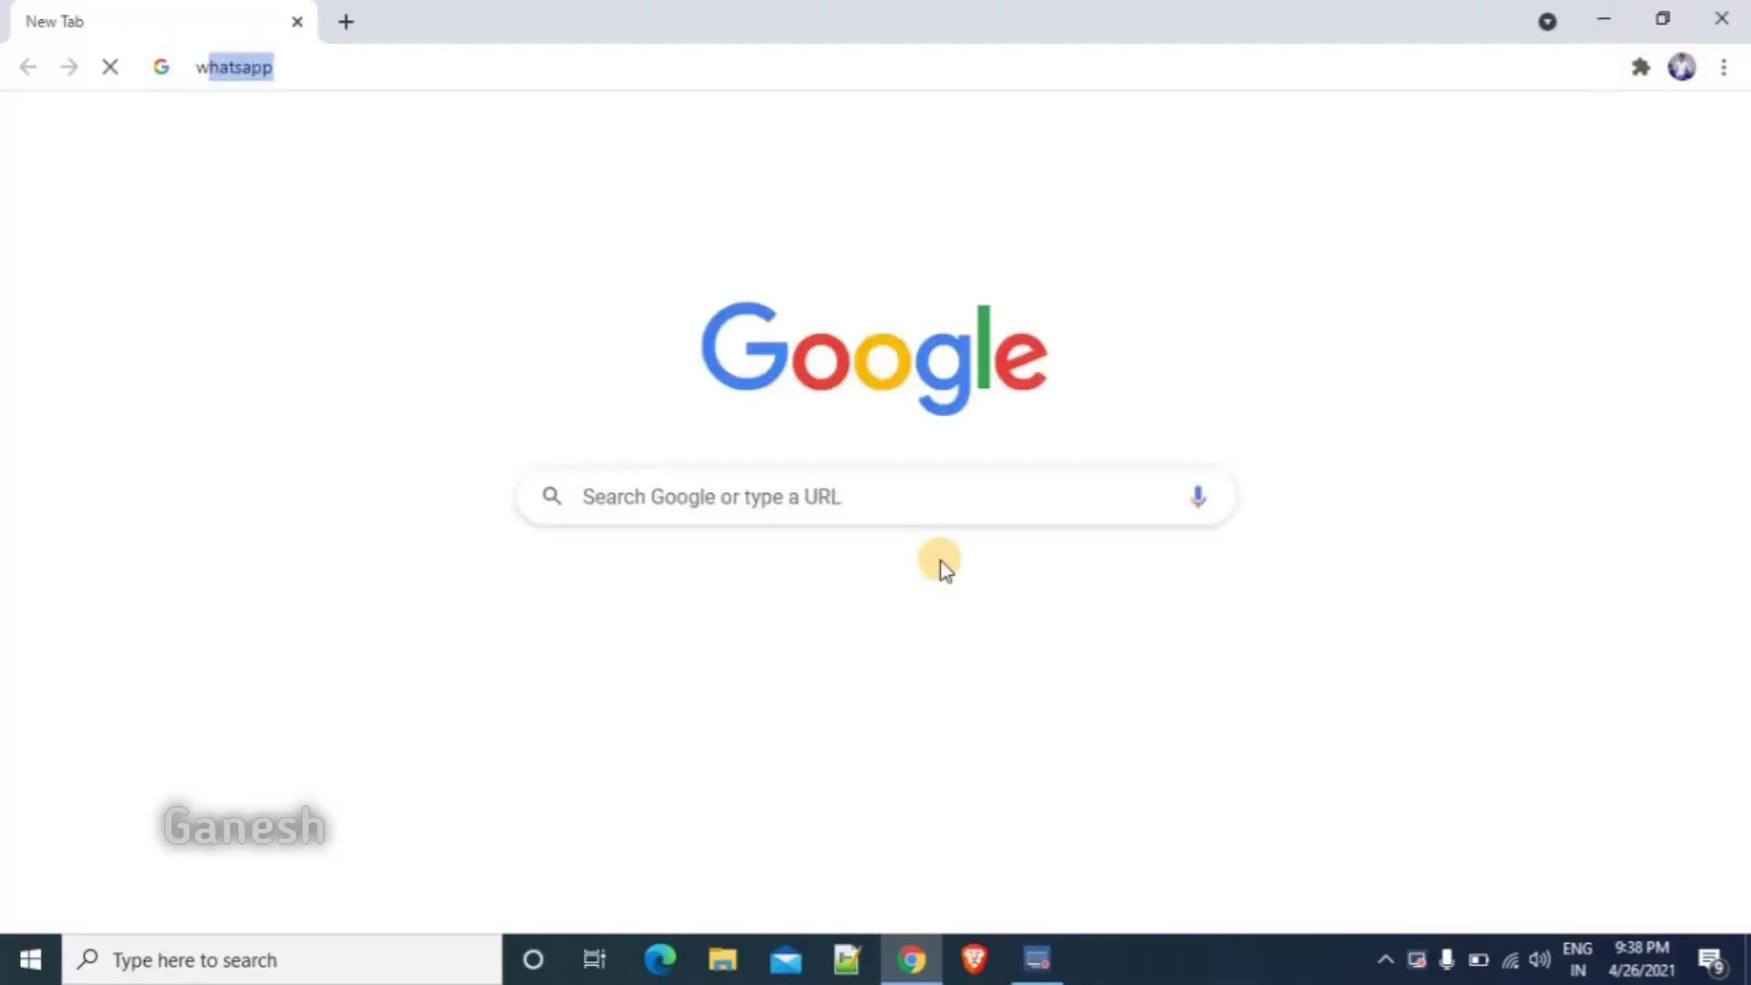
pyautogui.write('window ')
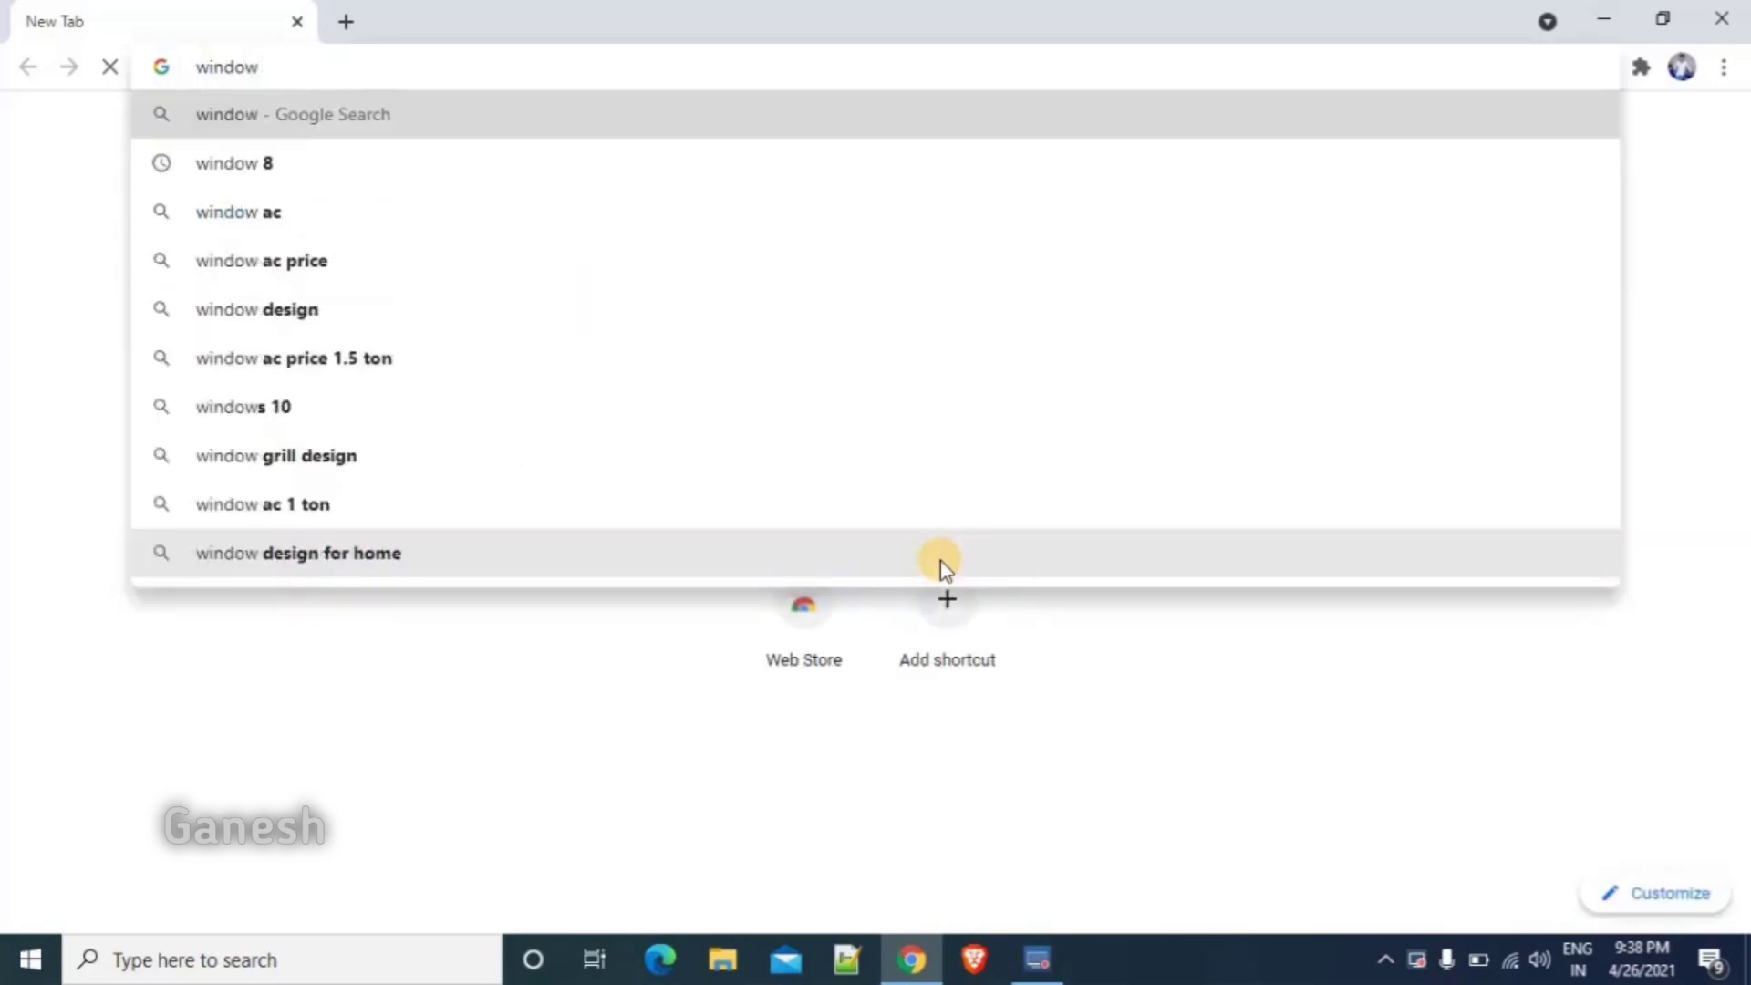
pyautogui.write('10')
pyautogui.press('Return')
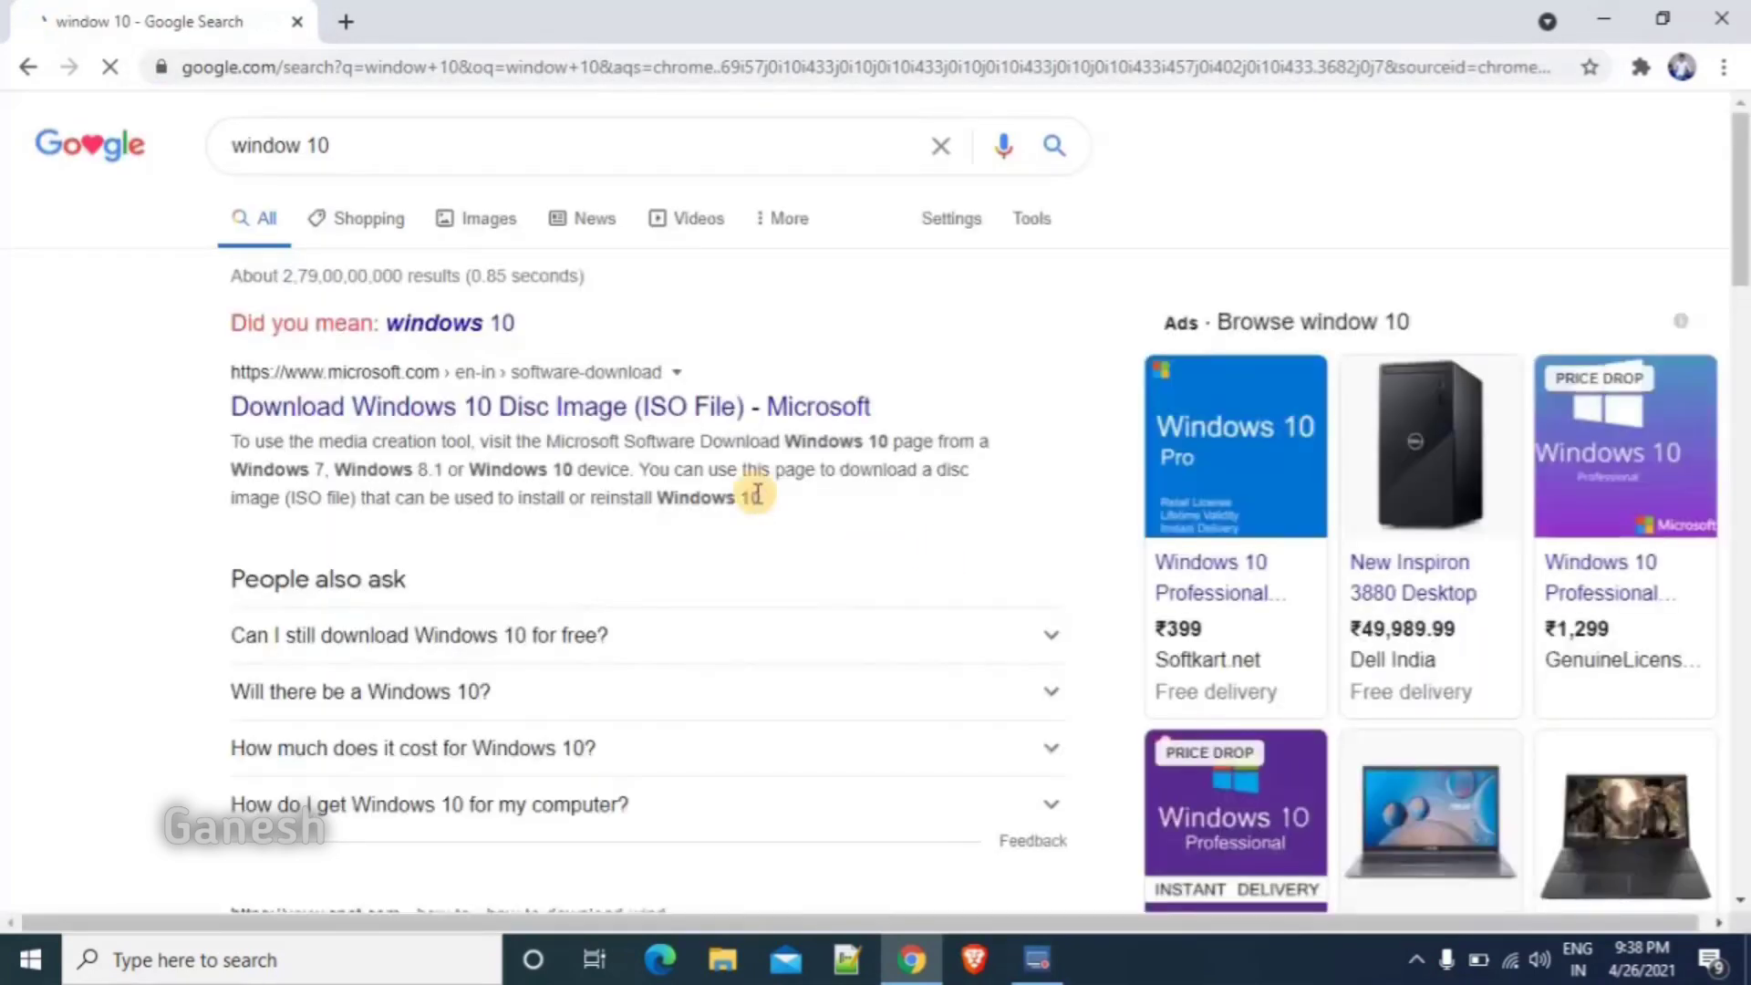
pyautogui.click(351, 406)
# - Download the Windows 10 media creation tool, launch it, and minimize the browser
pyautogui.moveTo(1737, 344); pyautogui.dragTo(1742, 529)
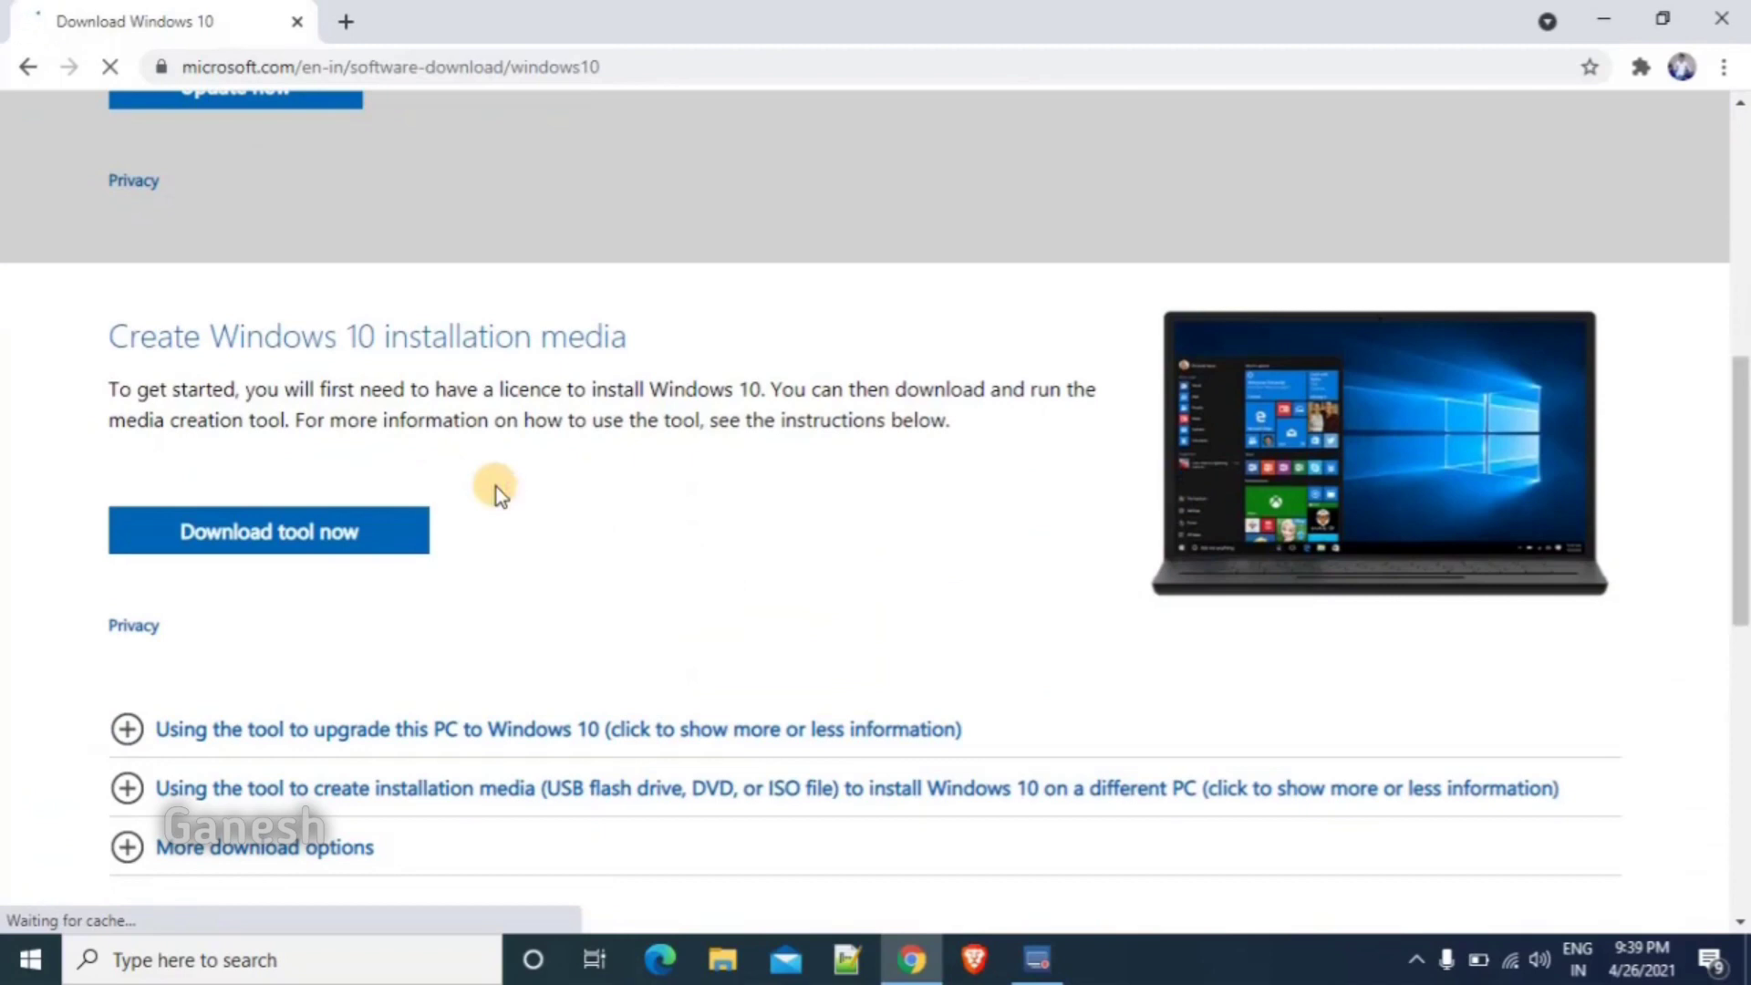
pyautogui.click(302, 548)
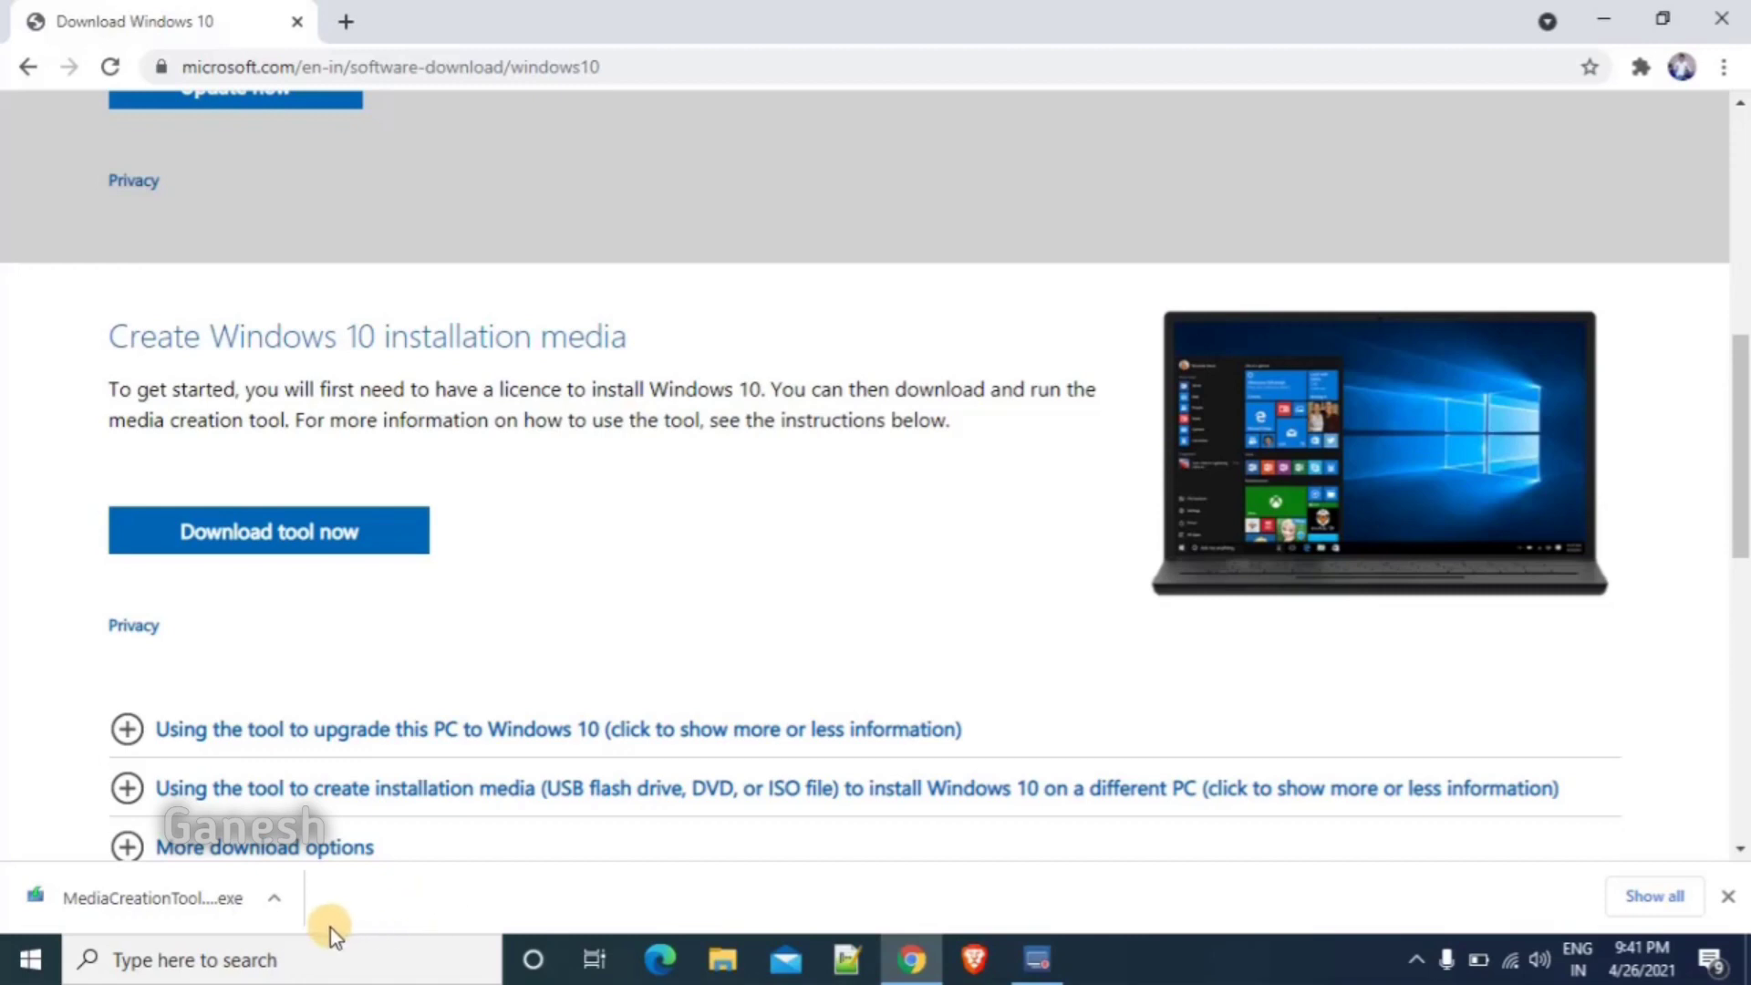
pyautogui.click(228, 909)
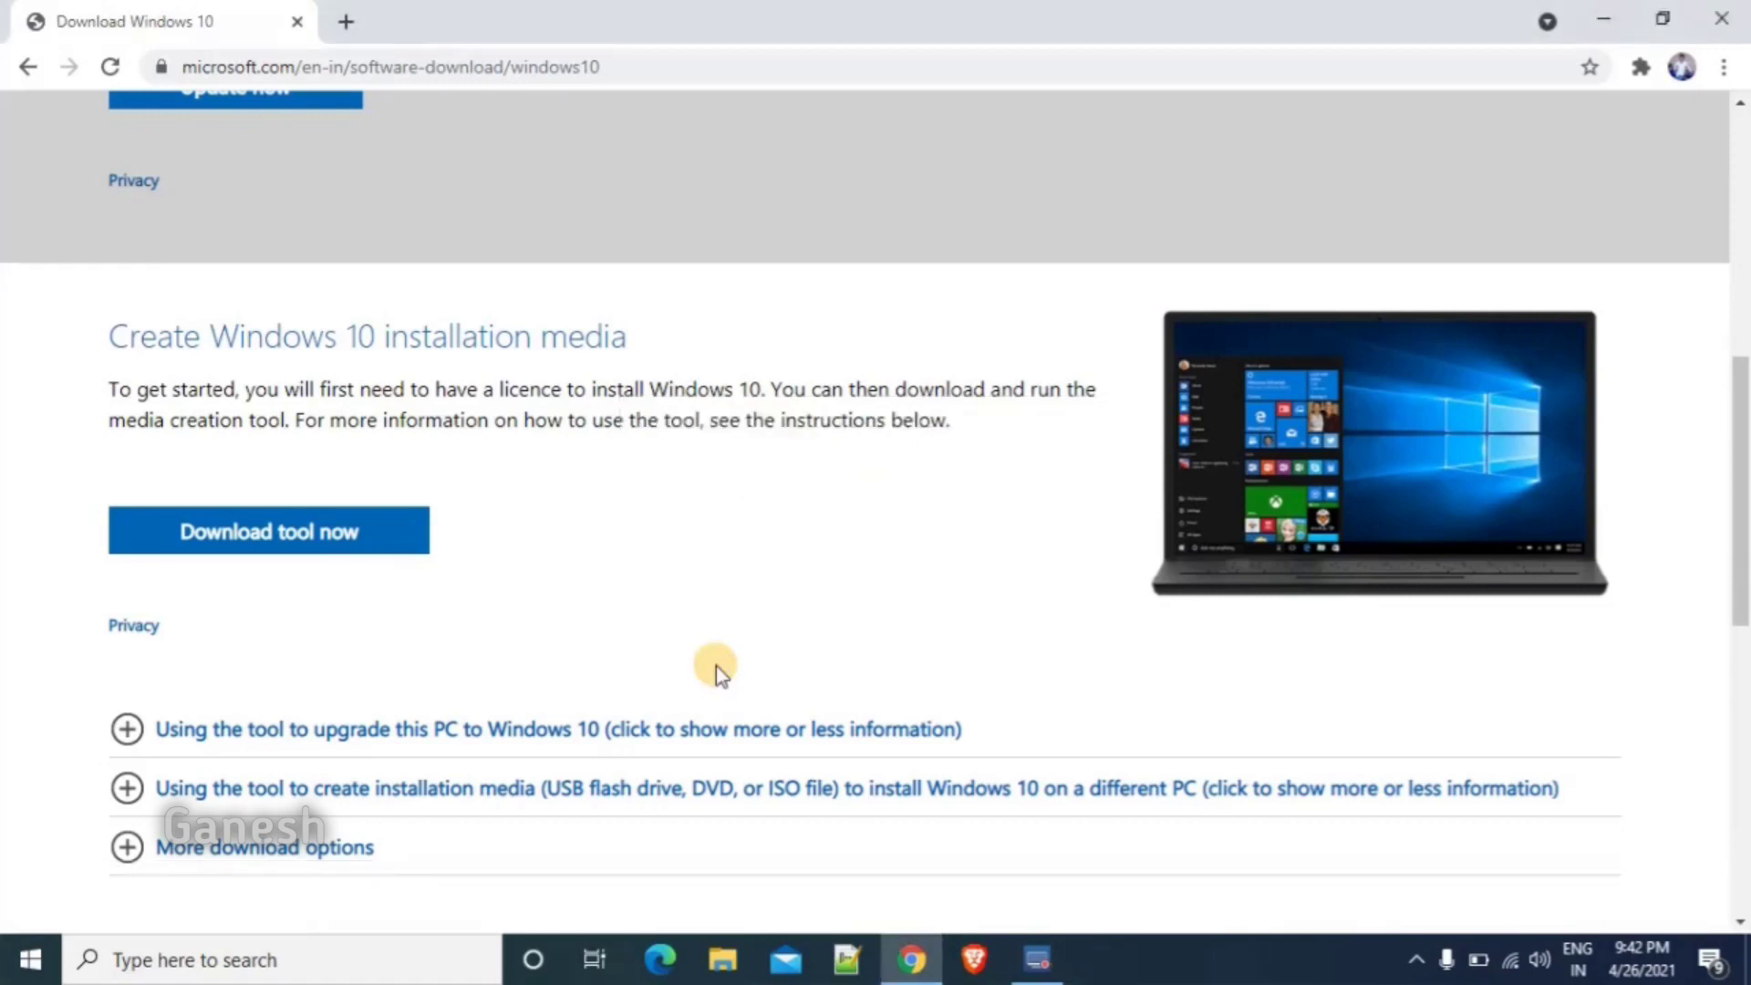
pyautogui.click(1603, 15)
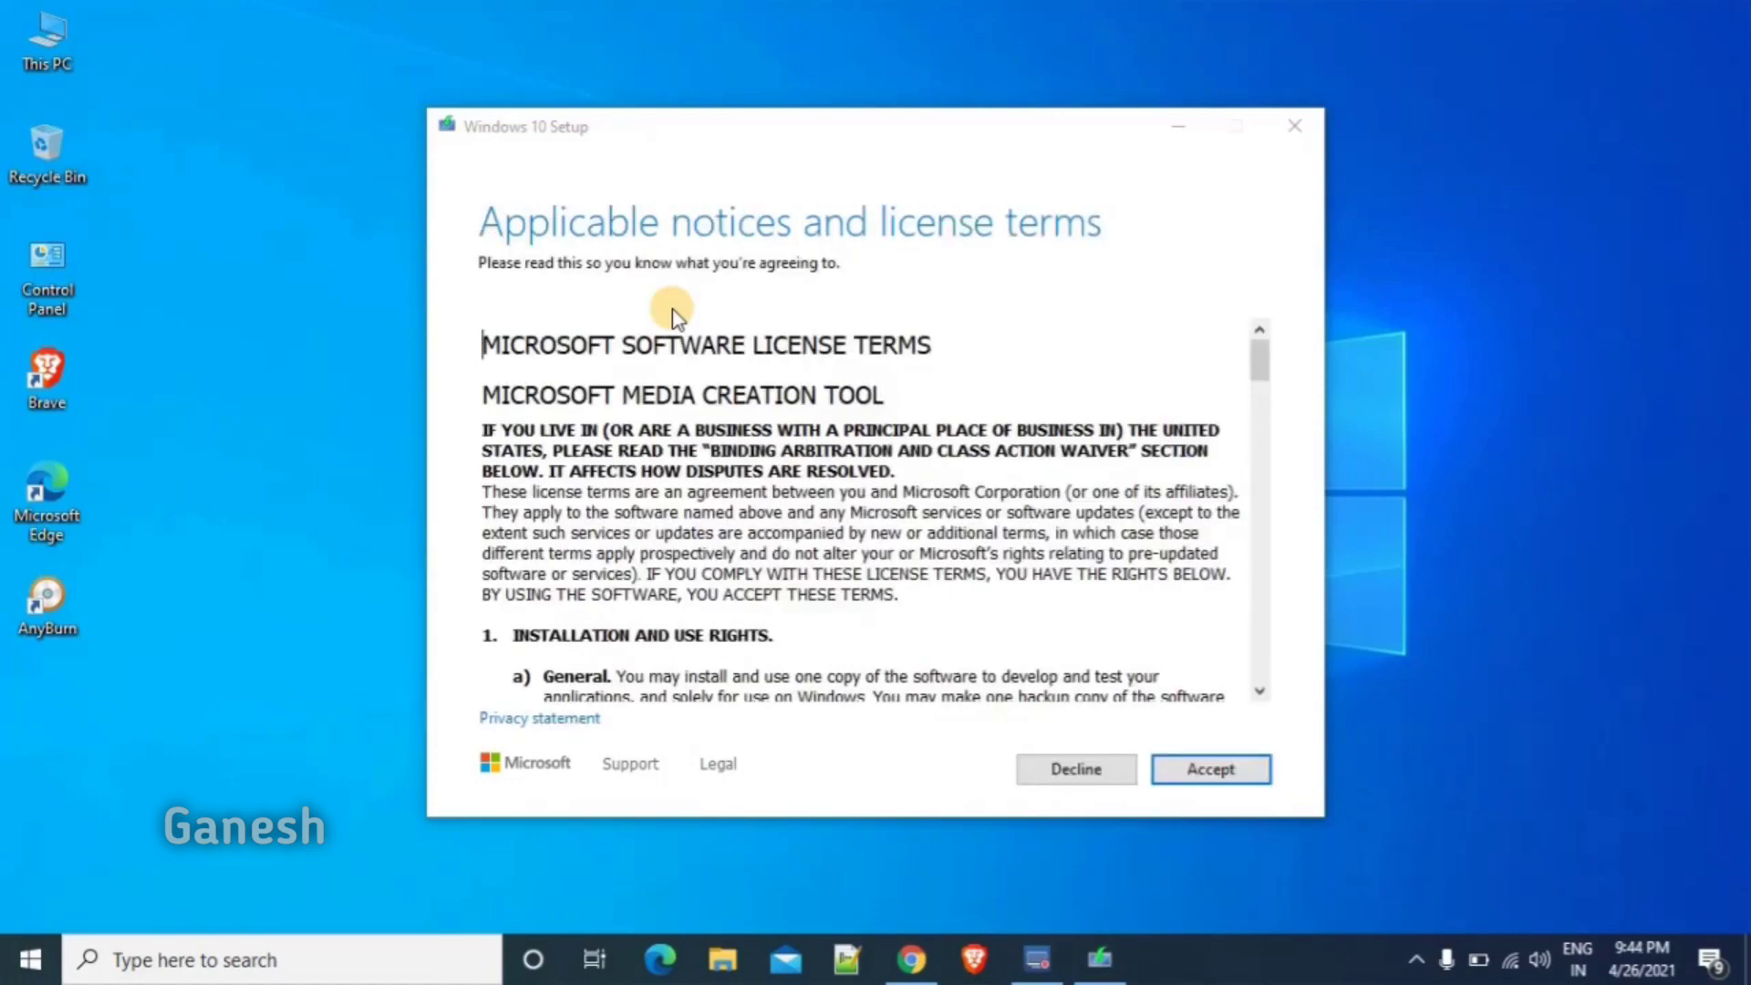
# - Review and accept the license terms, and choose to create installation media for another PC
pyautogui.click(1266, 360)
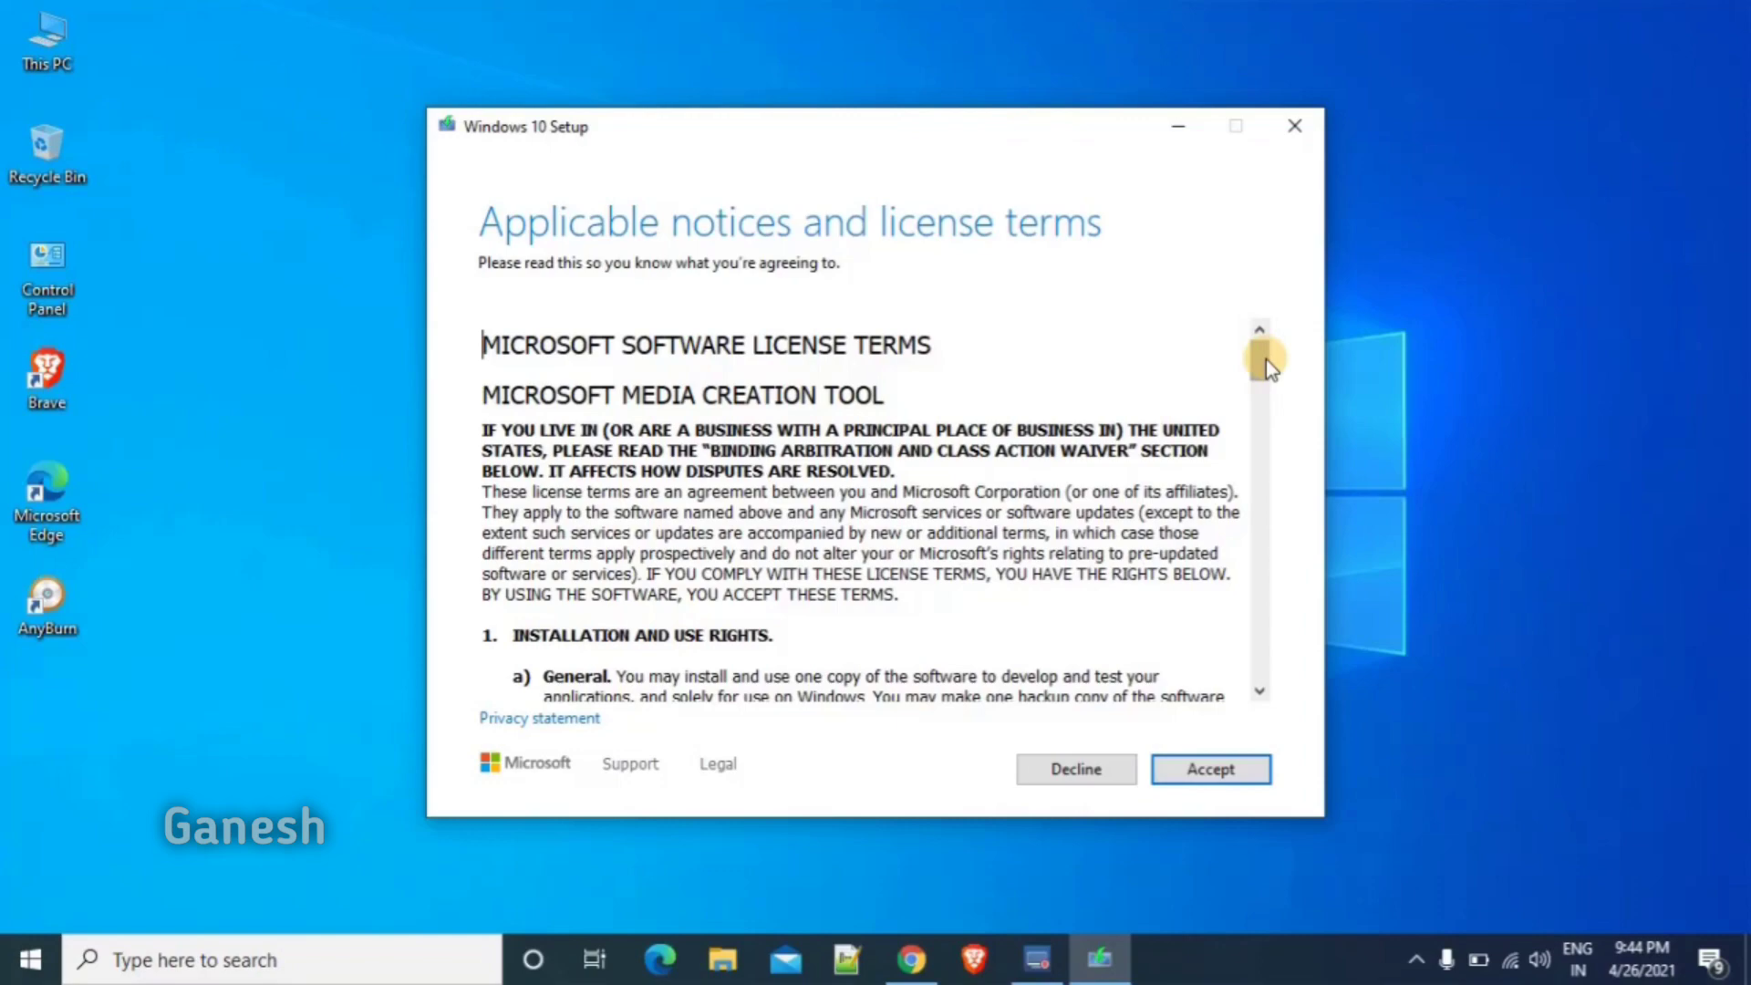
pyautogui.moveTo(1266, 359); pyautogui.dragTo(1523, 402)
pyautogui.moveTo(1255, 370); pyautogui.dragTo(1250, 697)
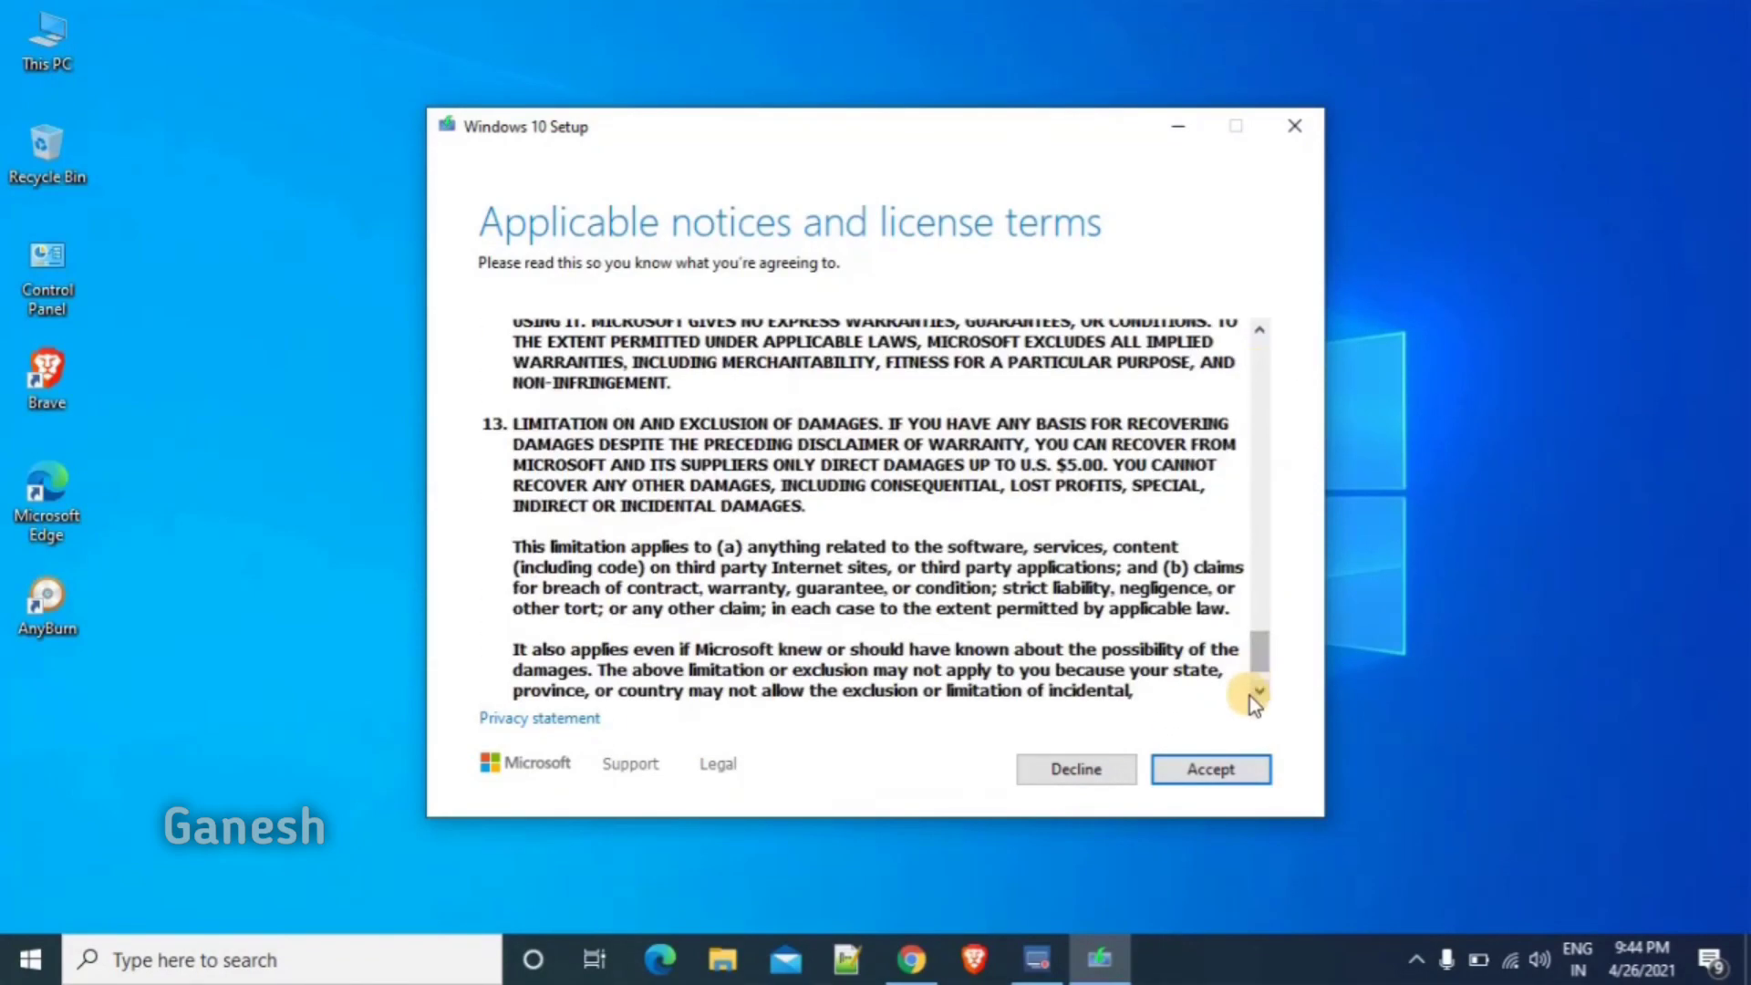
pyautogui.click(1229, 777)
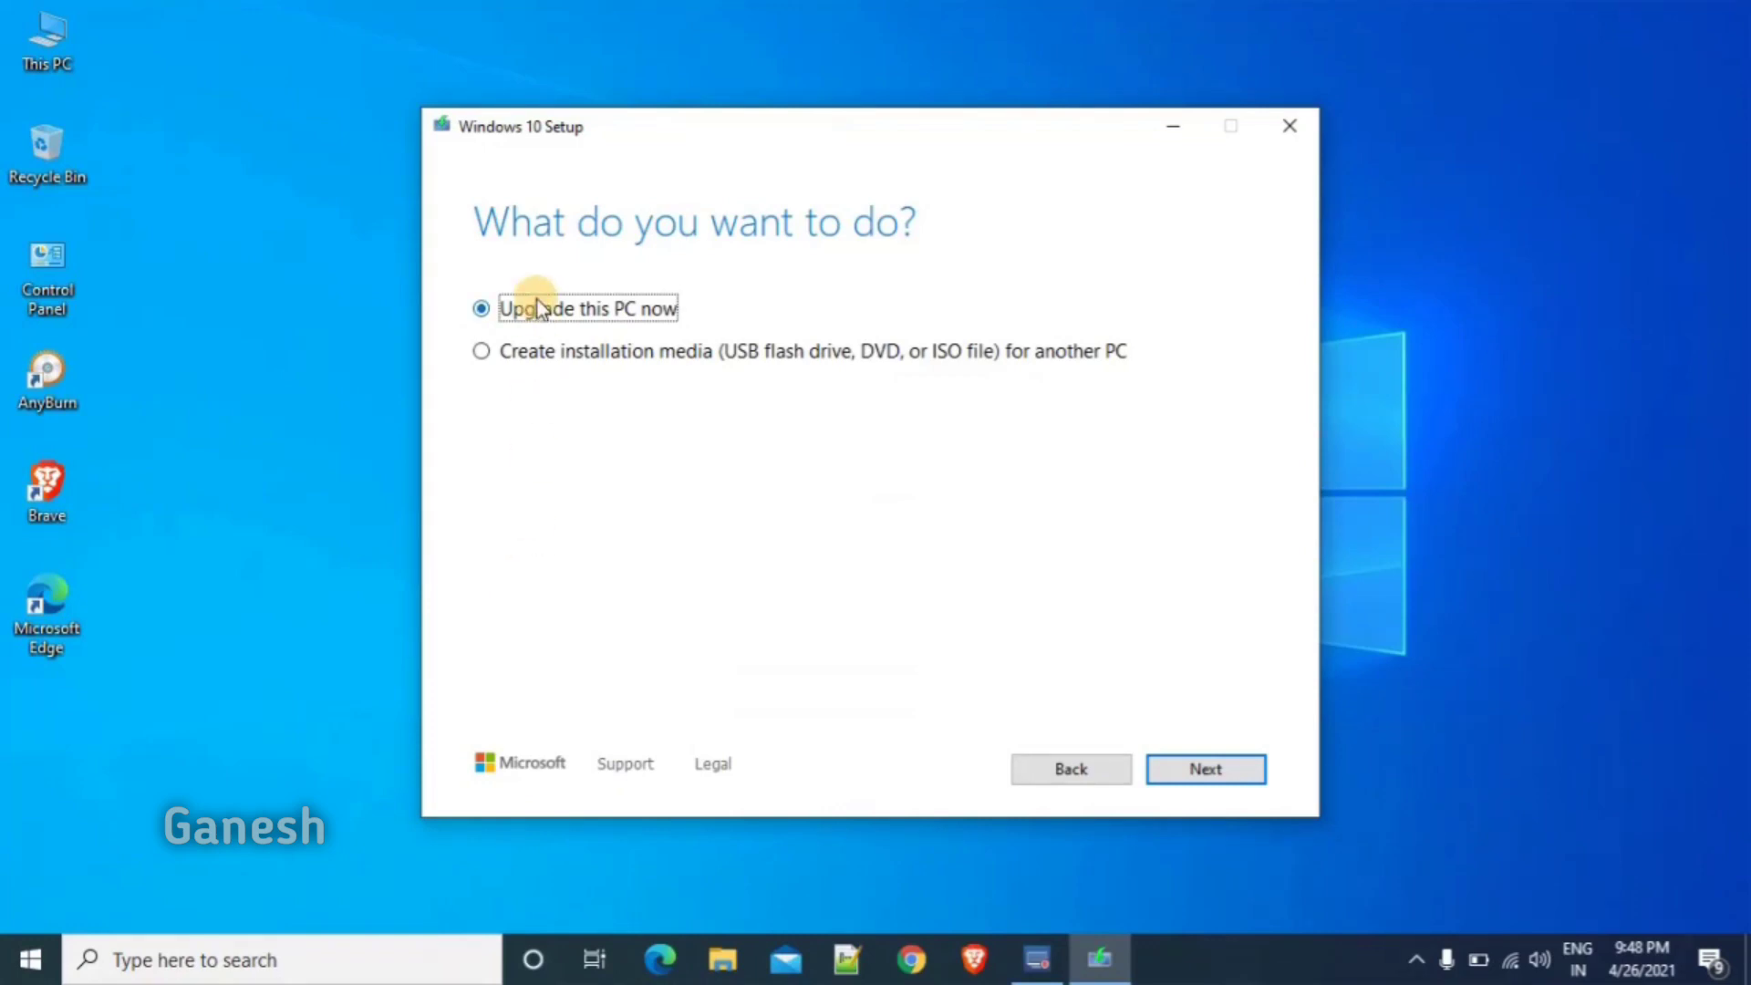
pyautogui.click(482, 353)
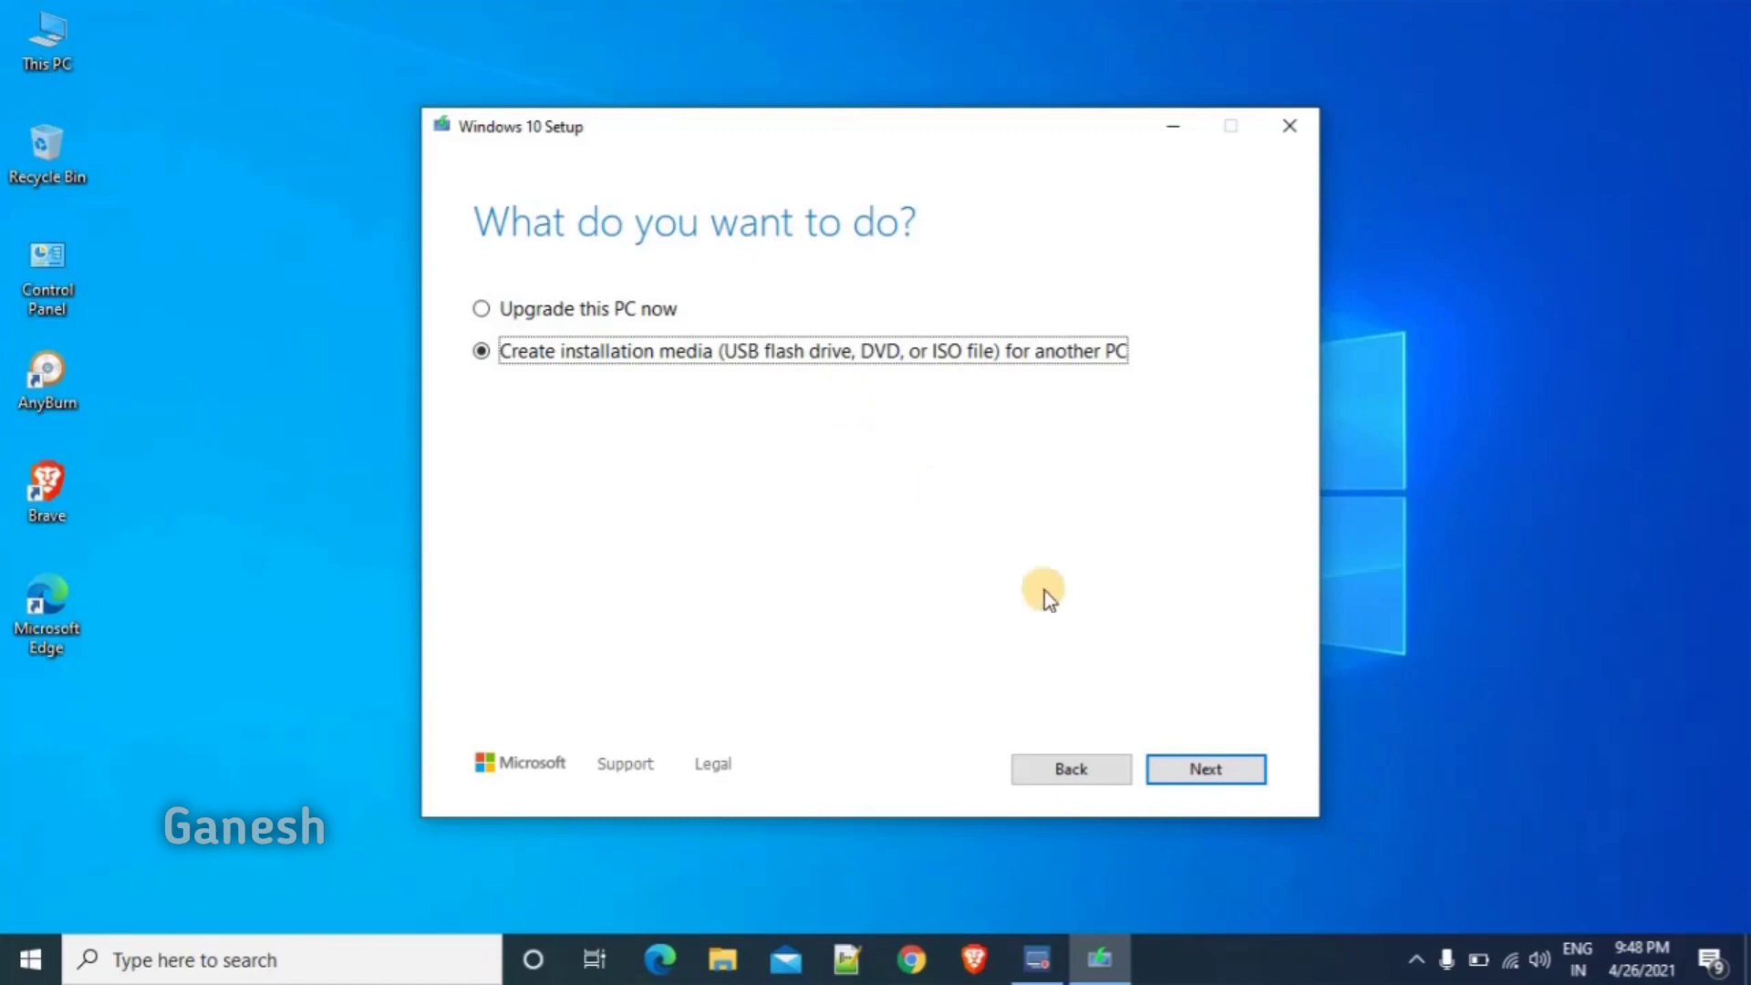
pyautogui.click(1206, 769)
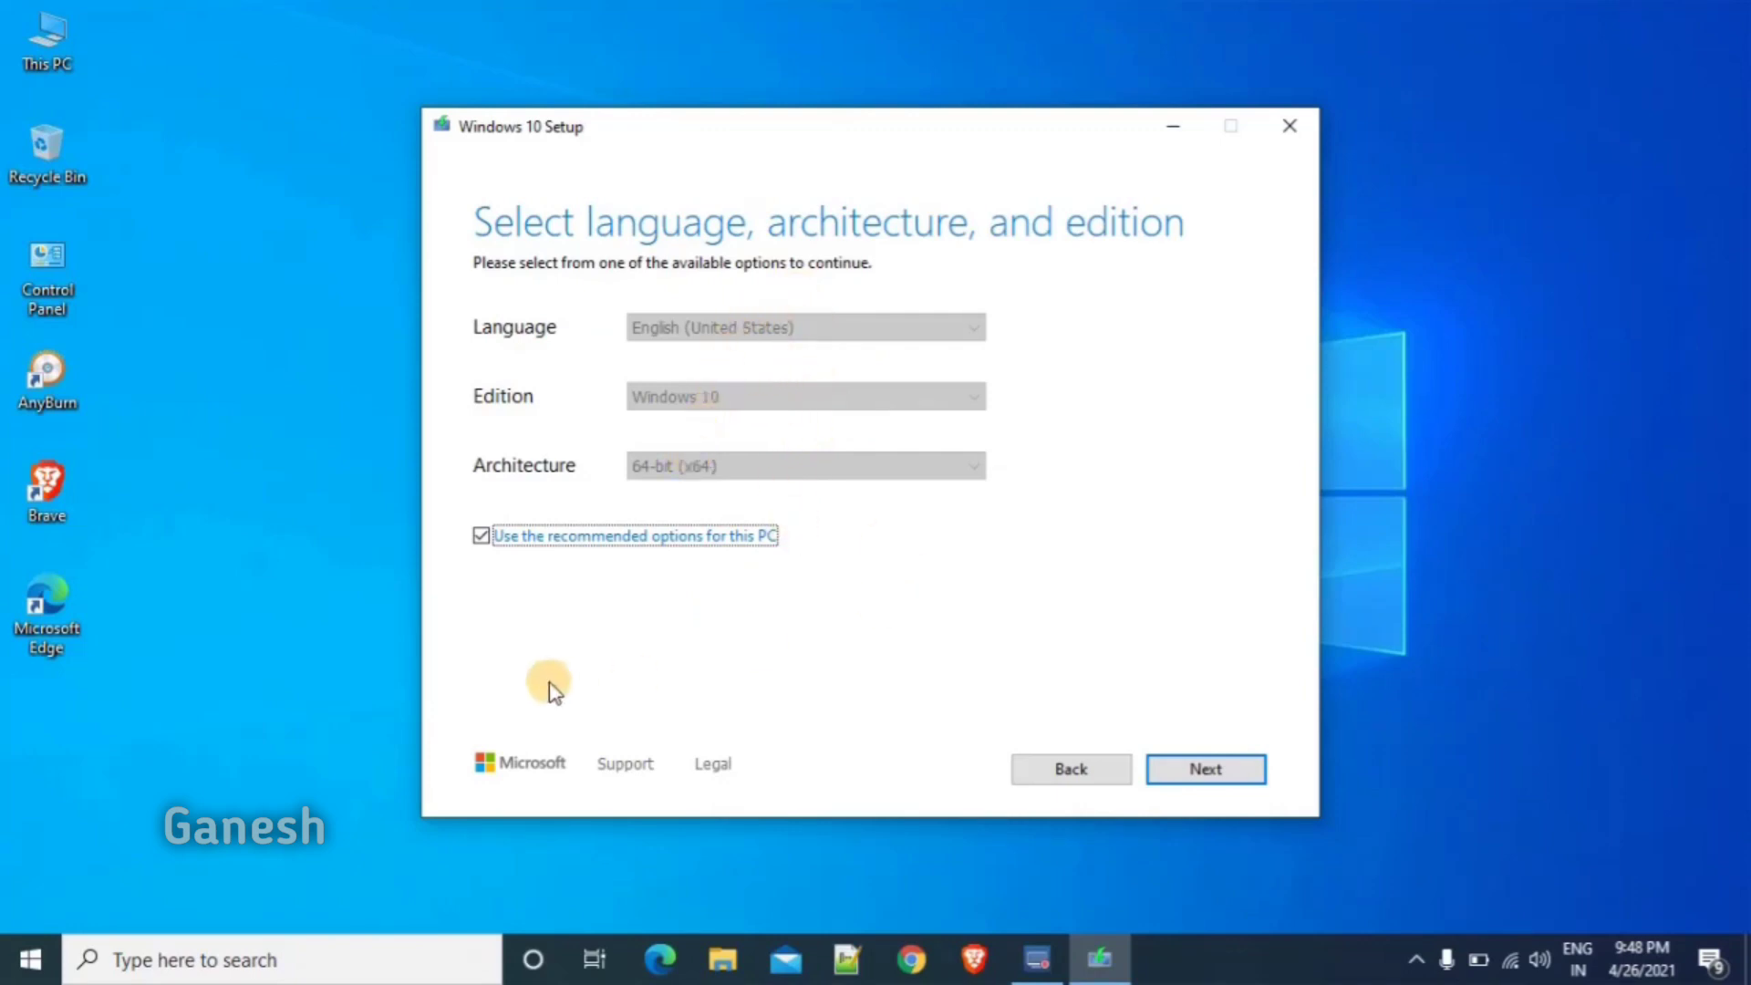
# - Turn off the recommended options, select the 64-bit (x64) architecture with the Windows 10 edition, and continue to the media choice
pyautogui.click(481, 536)
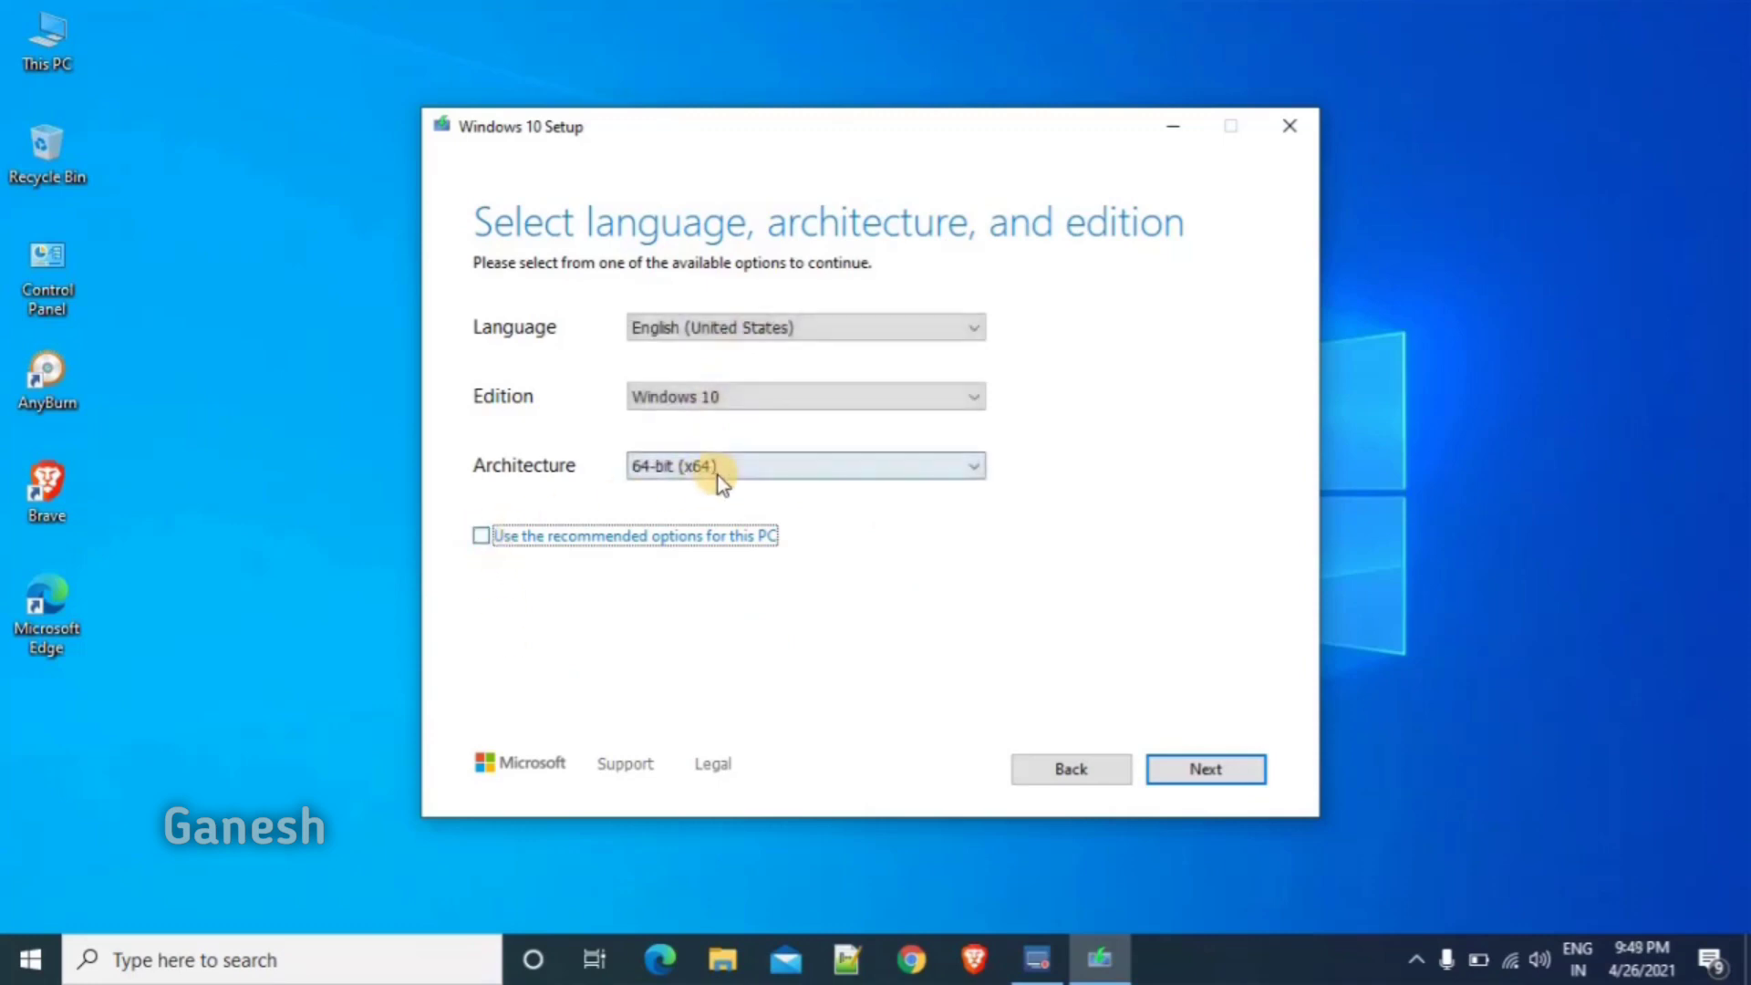
pyautogui.click(481, 537)
pyautogui.click(481, 536)
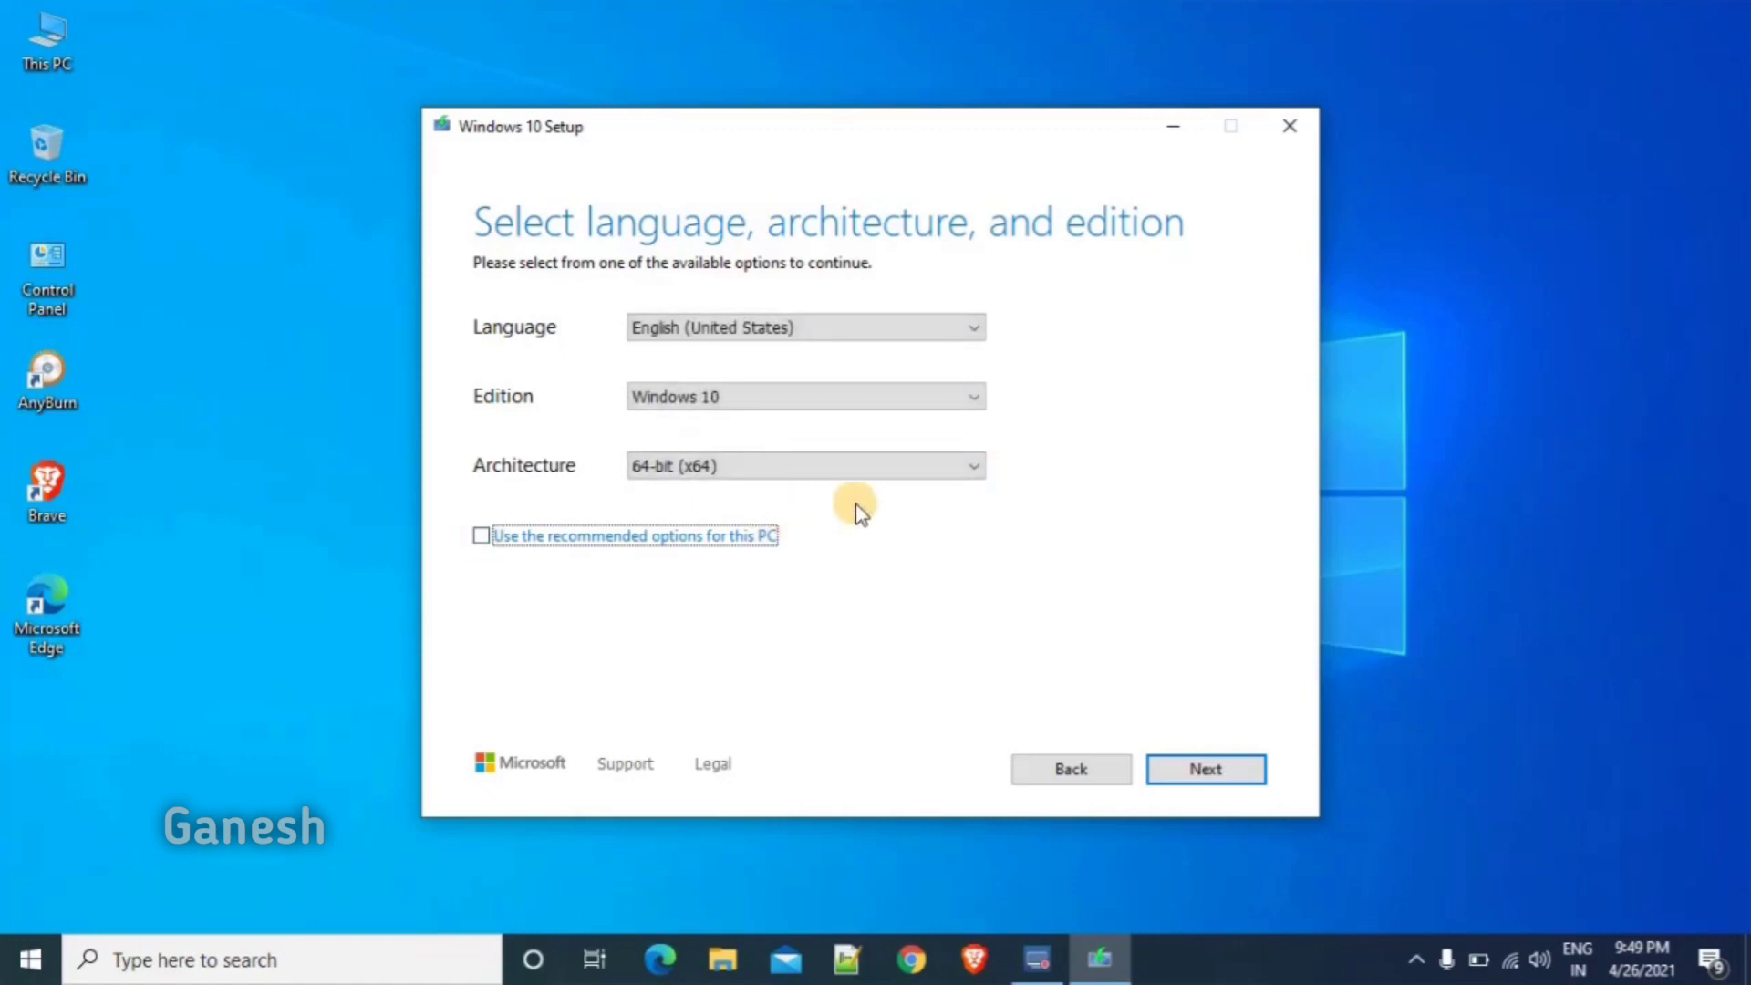
pyautogui.click(899, 474)
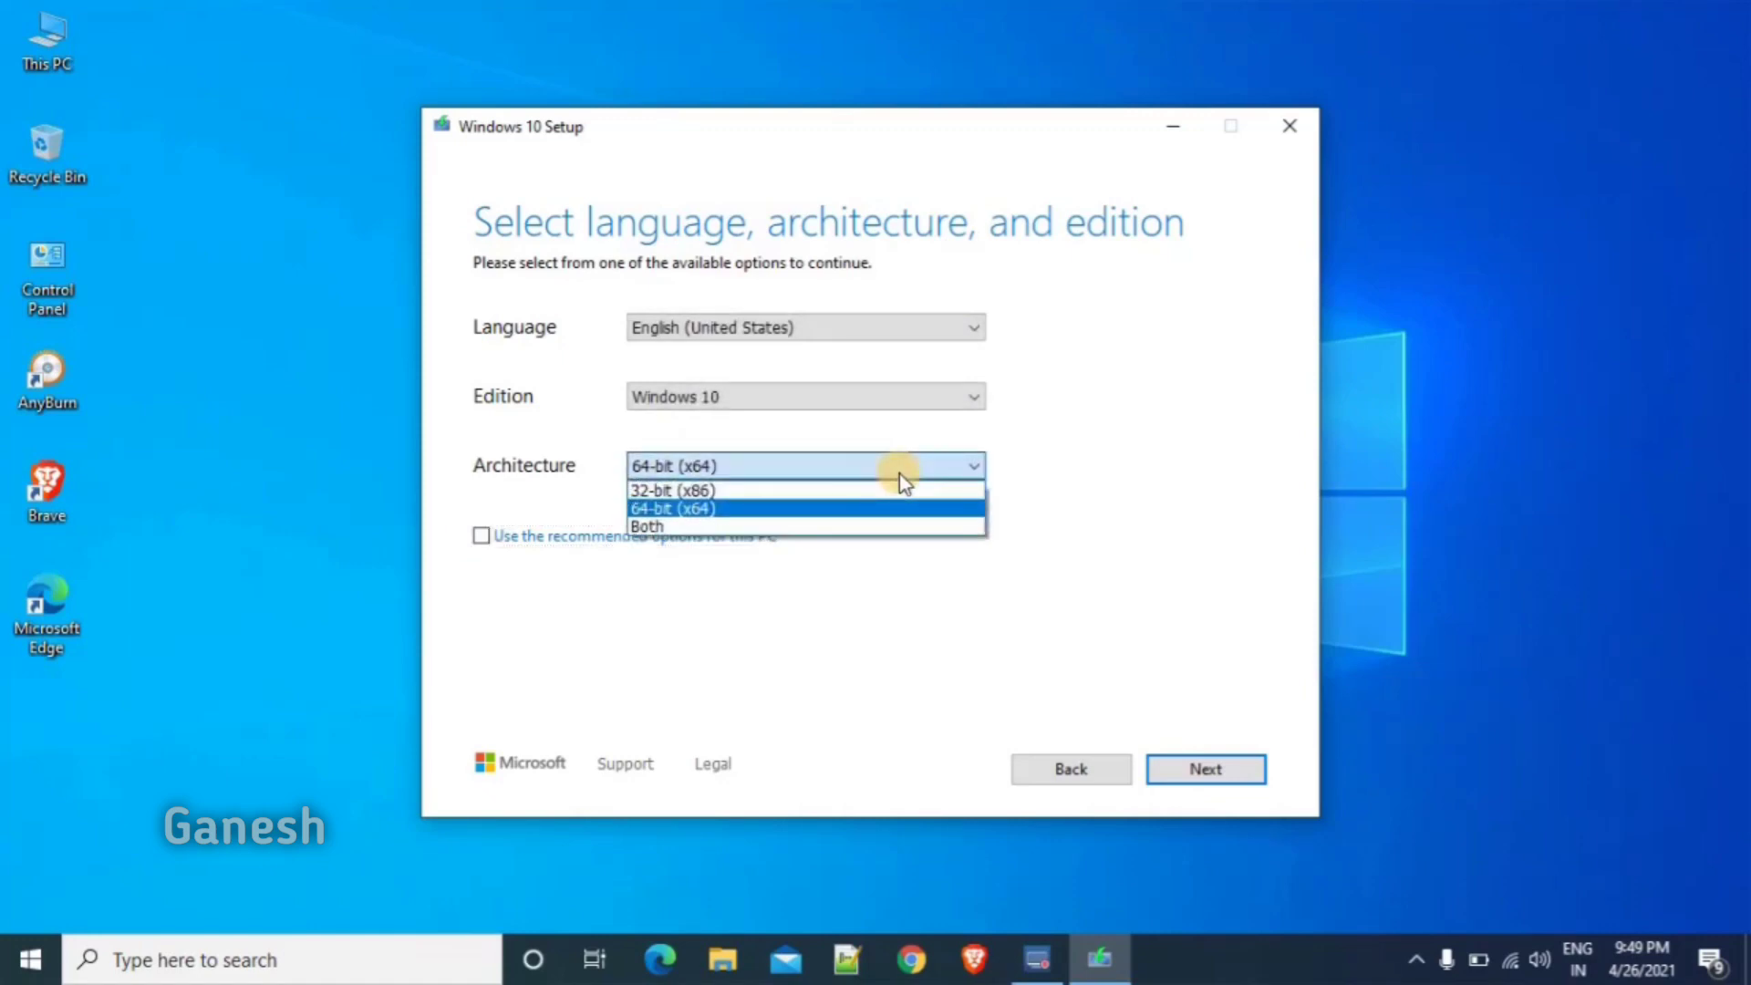
pyautogui.click(899, 472)
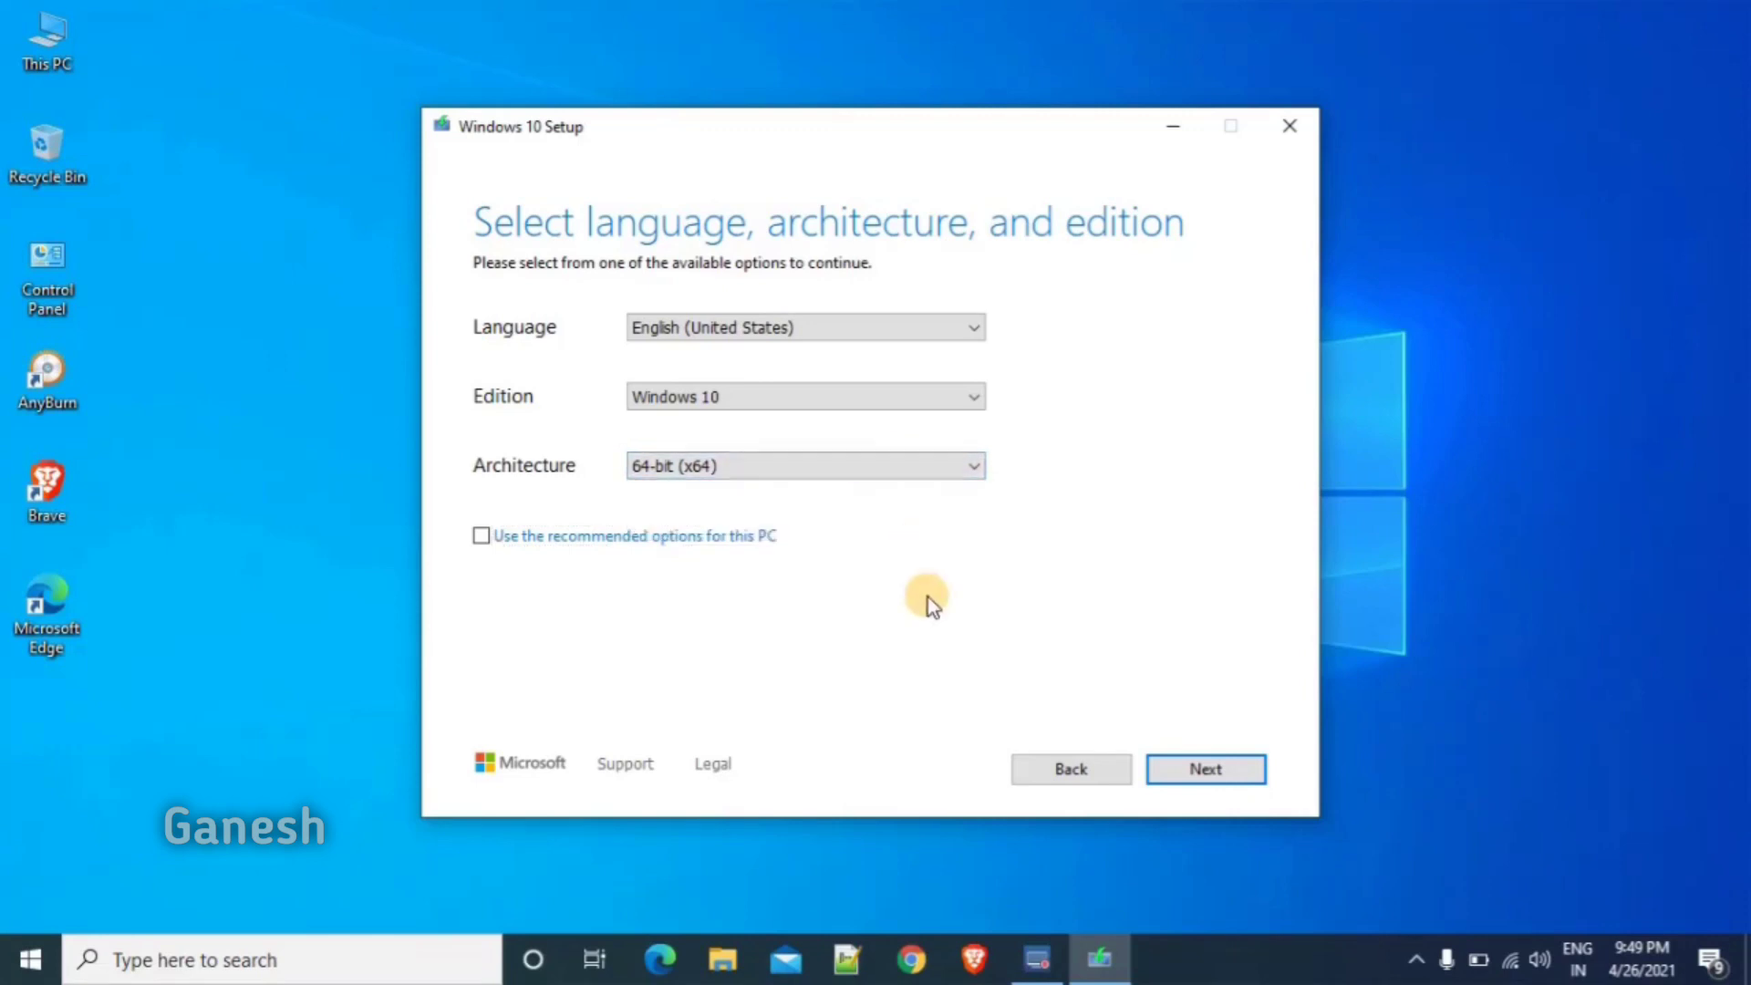
pyautogui.click(958, 467)
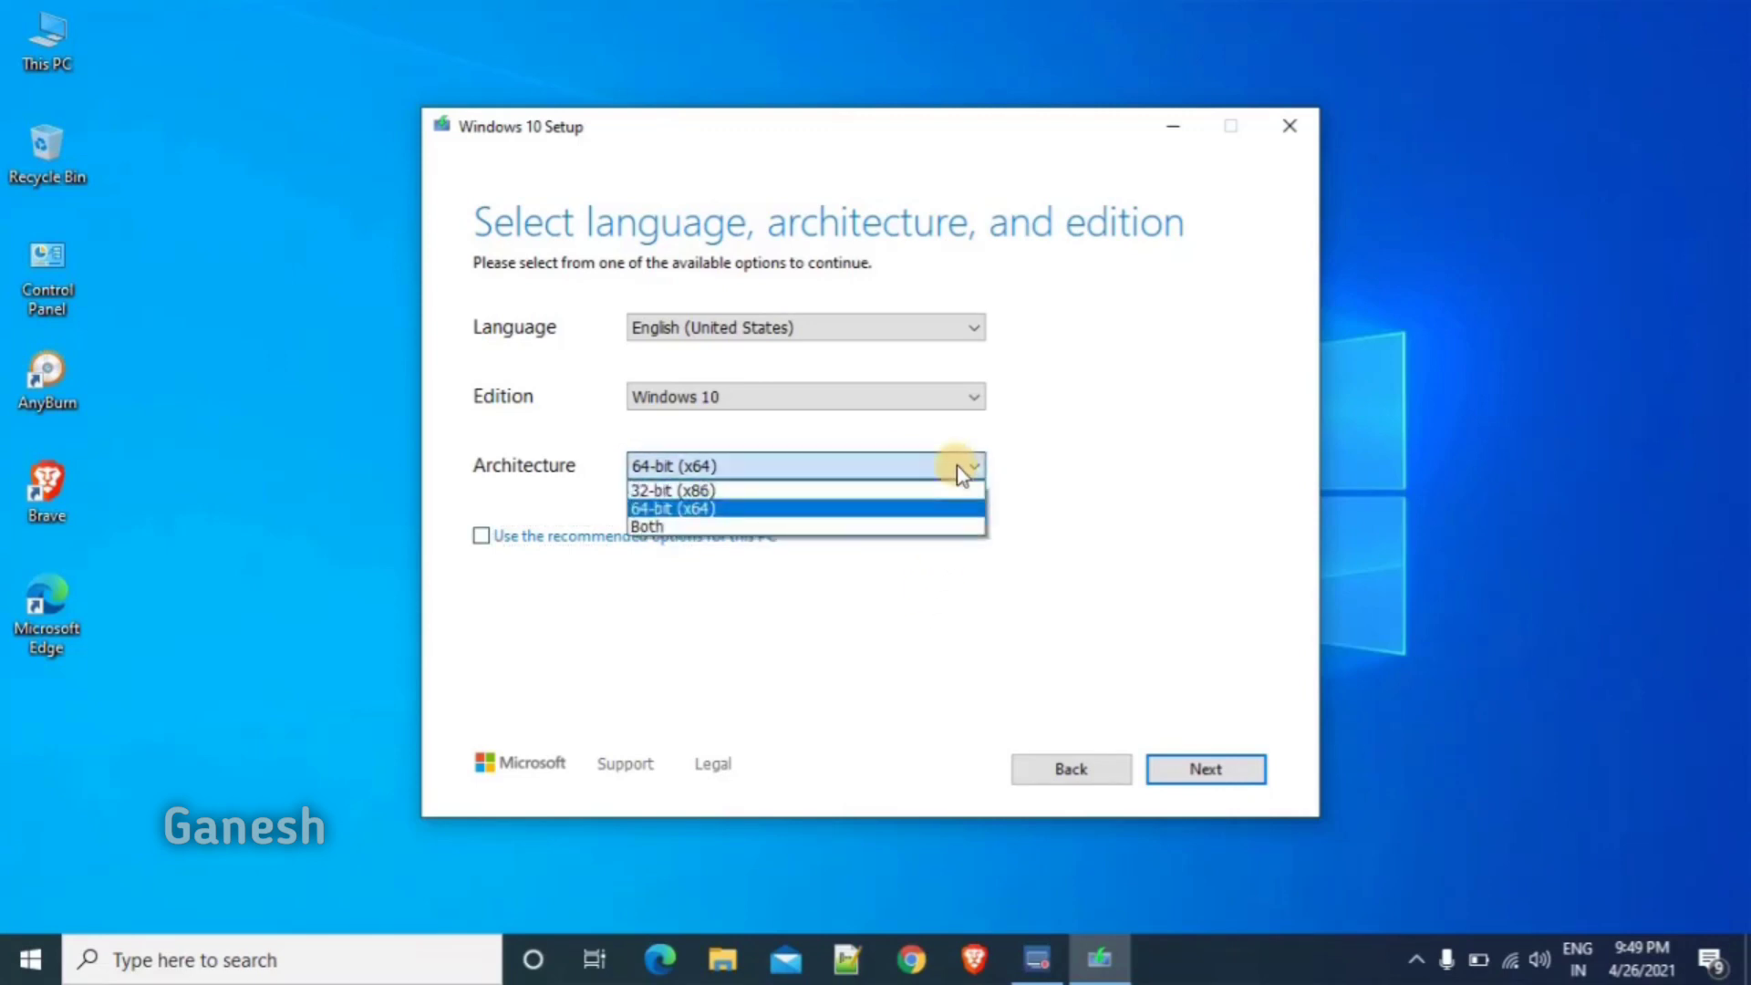
pyautogui.click(928, 511)
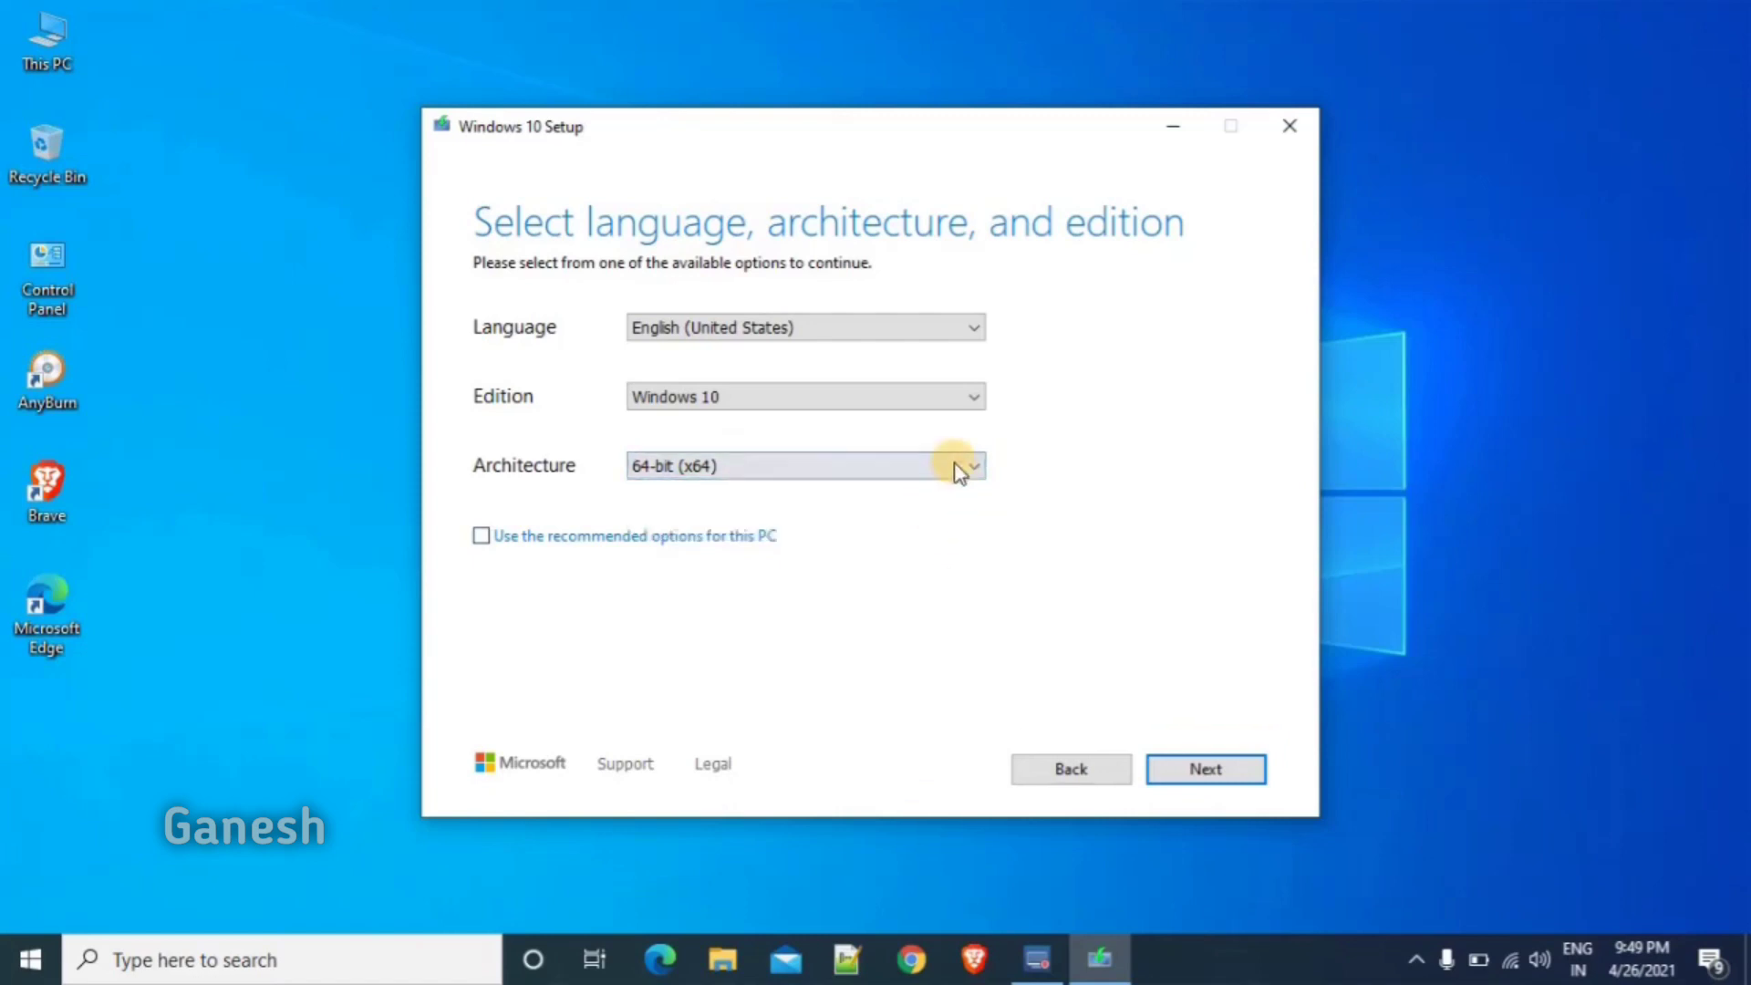
pyautogui.click(972, 396)
pyautogui.click(976, 401)
pyautogui.click(1215, 771)
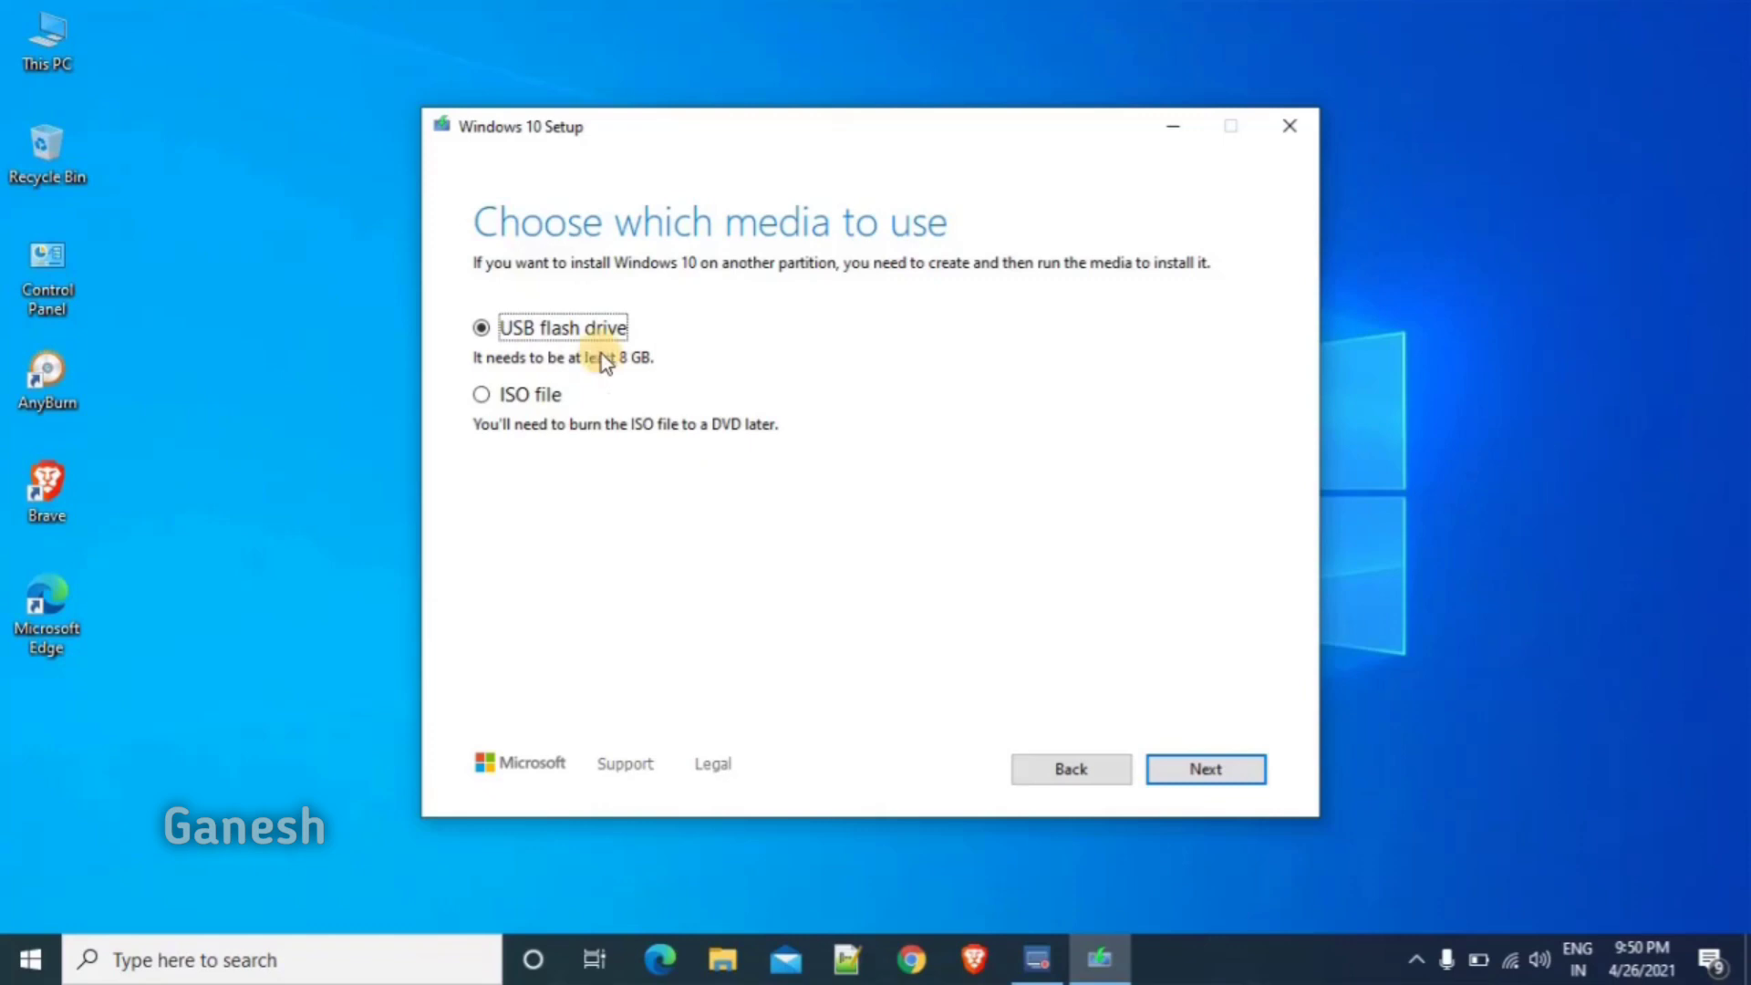
# - Choose ISO file as the media and save it as Windows in the Downloads folder
pyautogui.click(481, 398)
pyautogui.click(1197, 771)
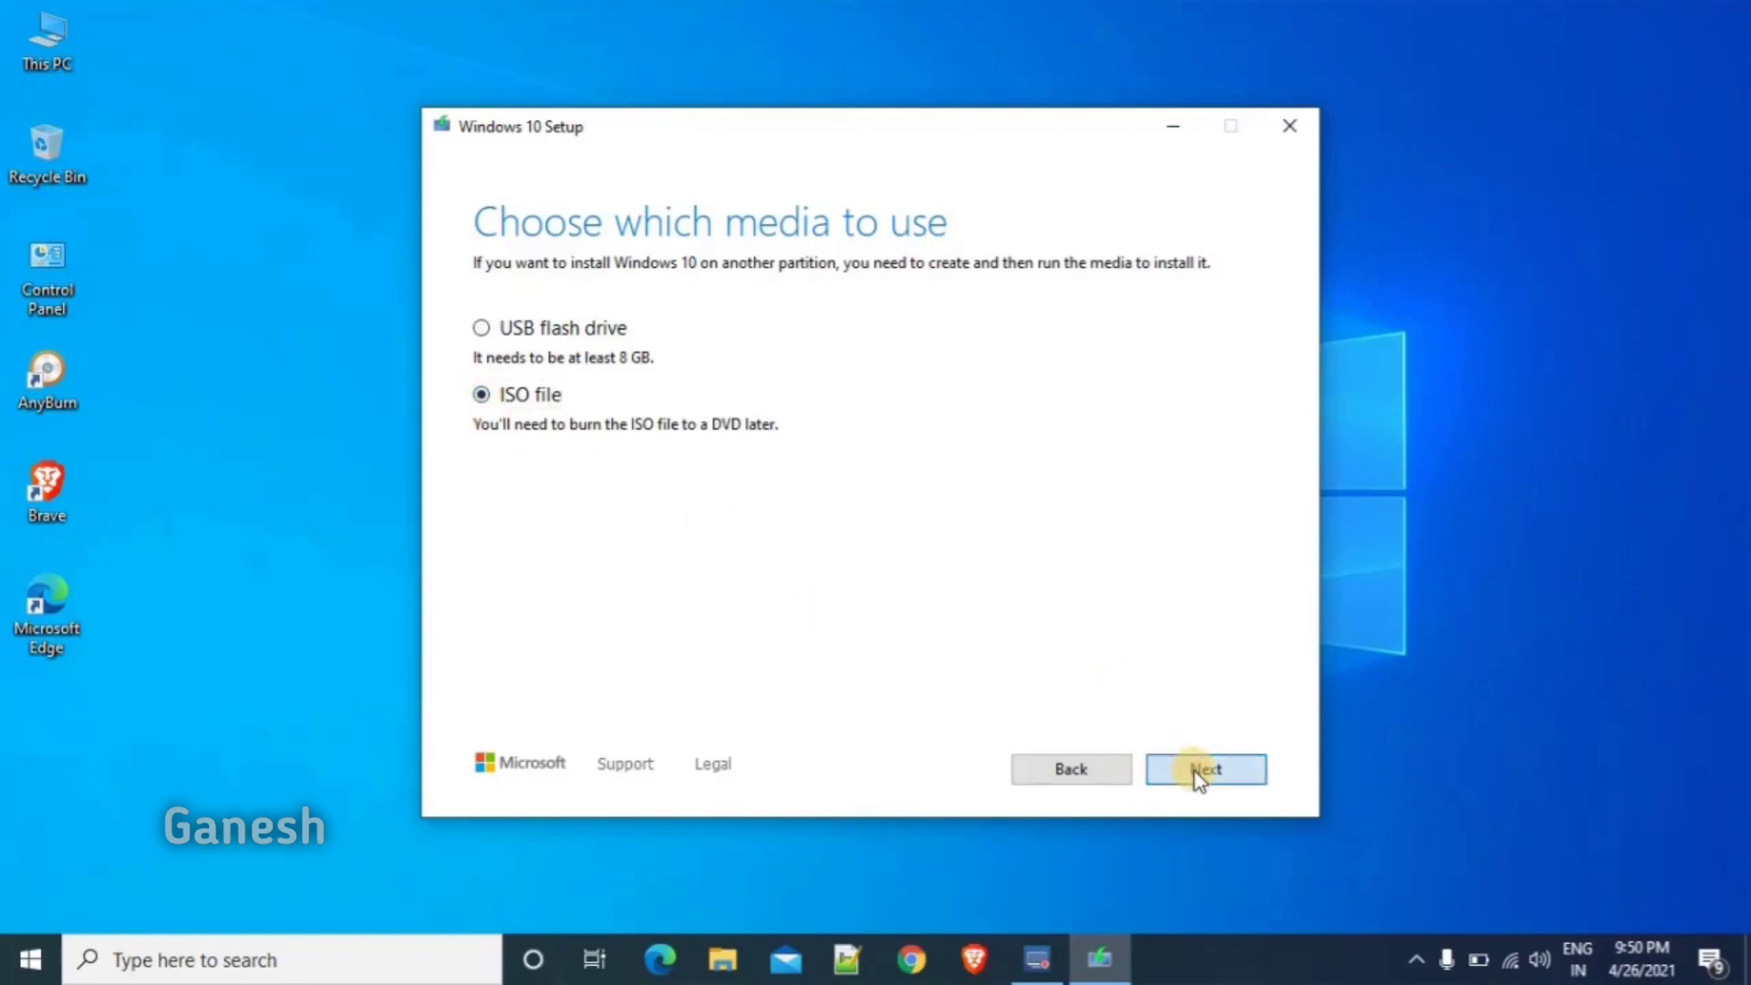
pyautogui.click(1195, 772)
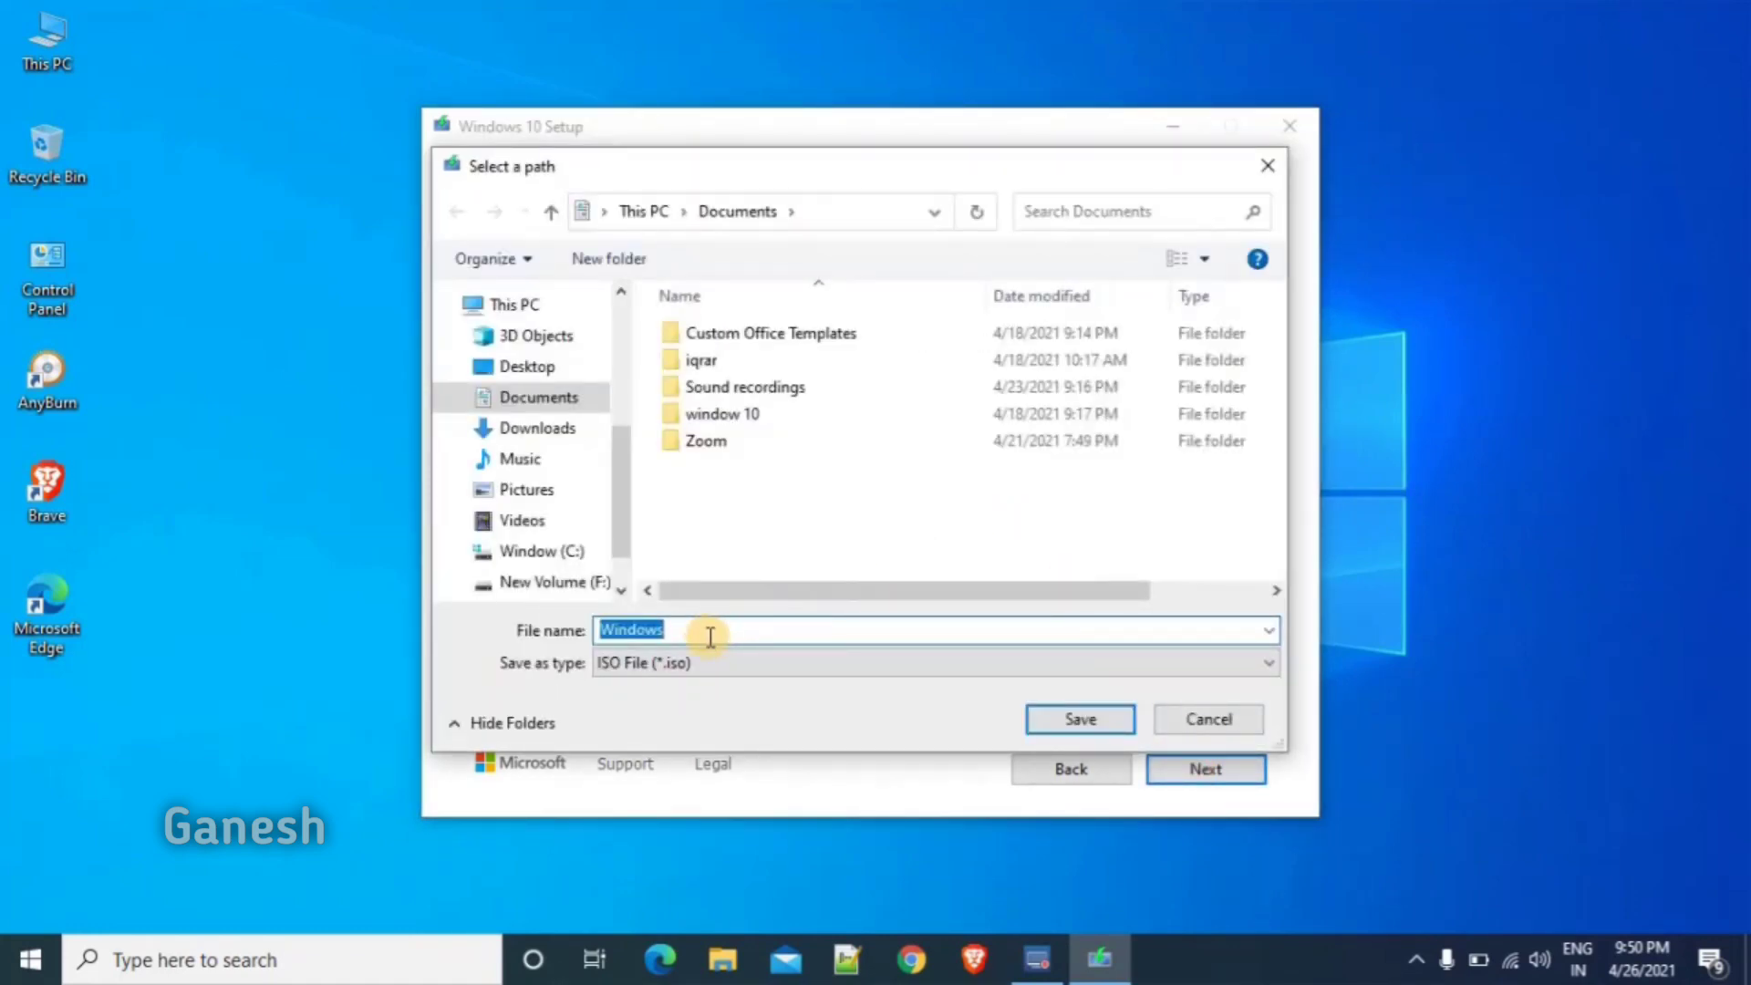
pyautogui.click(736, 633)
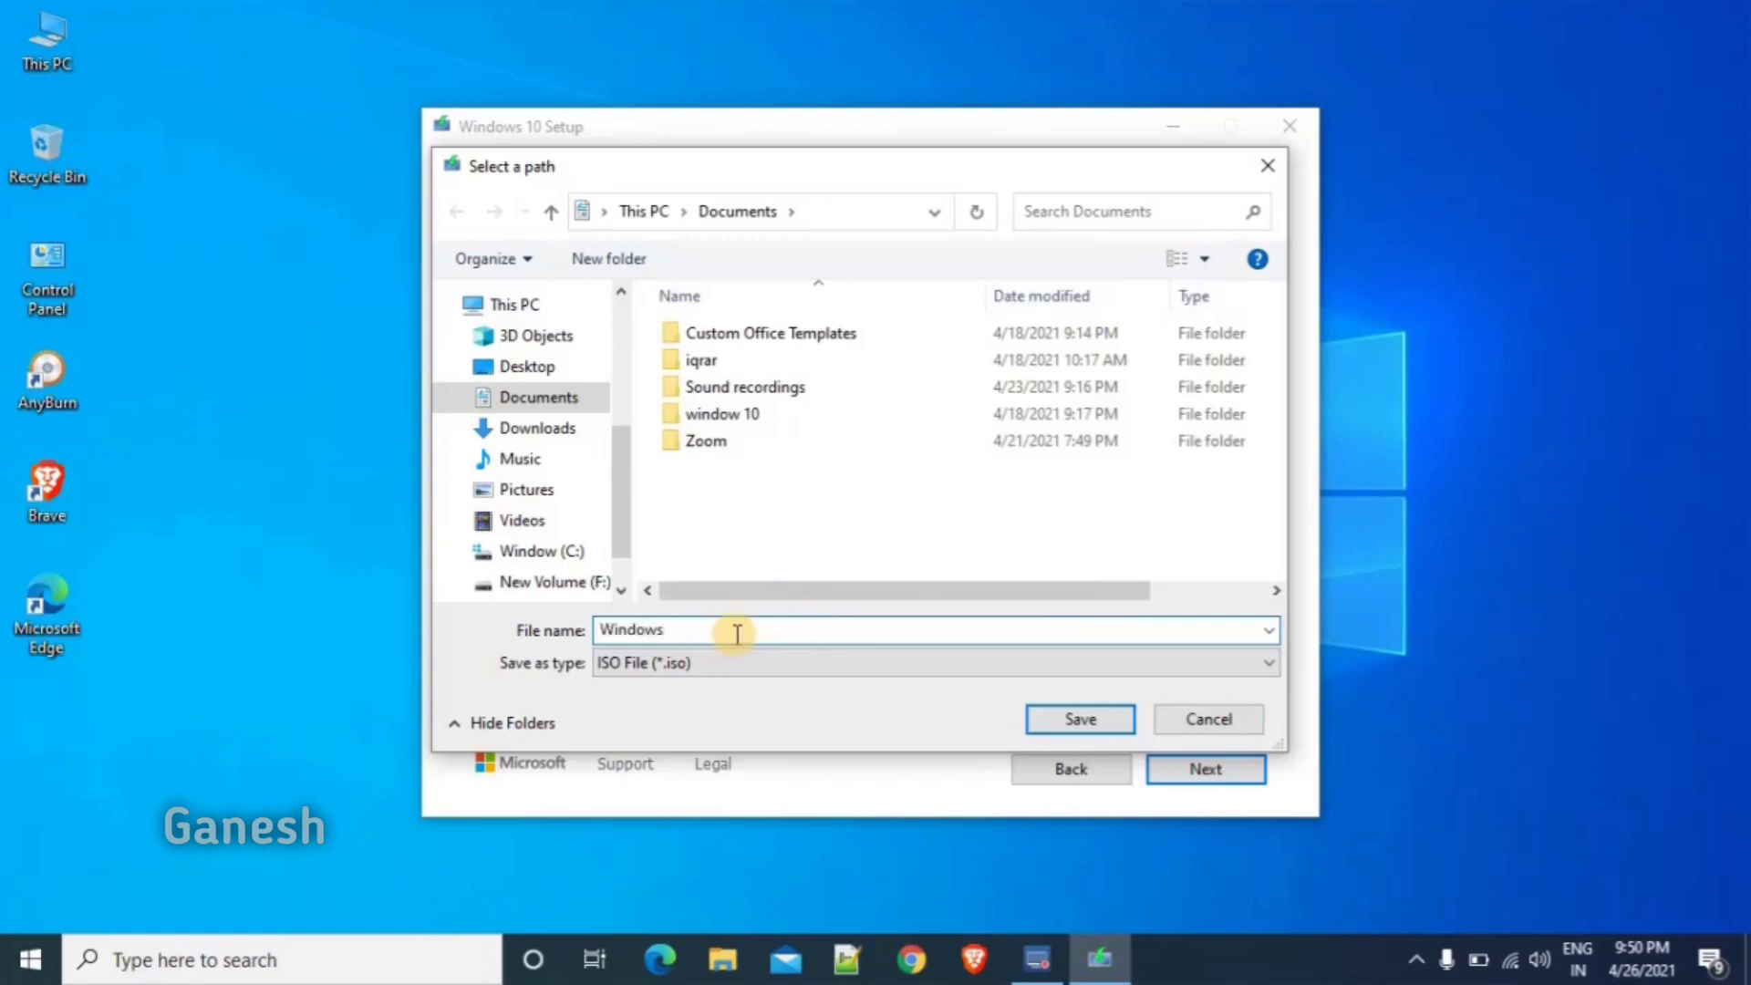
pyautogui.click(573, 429)
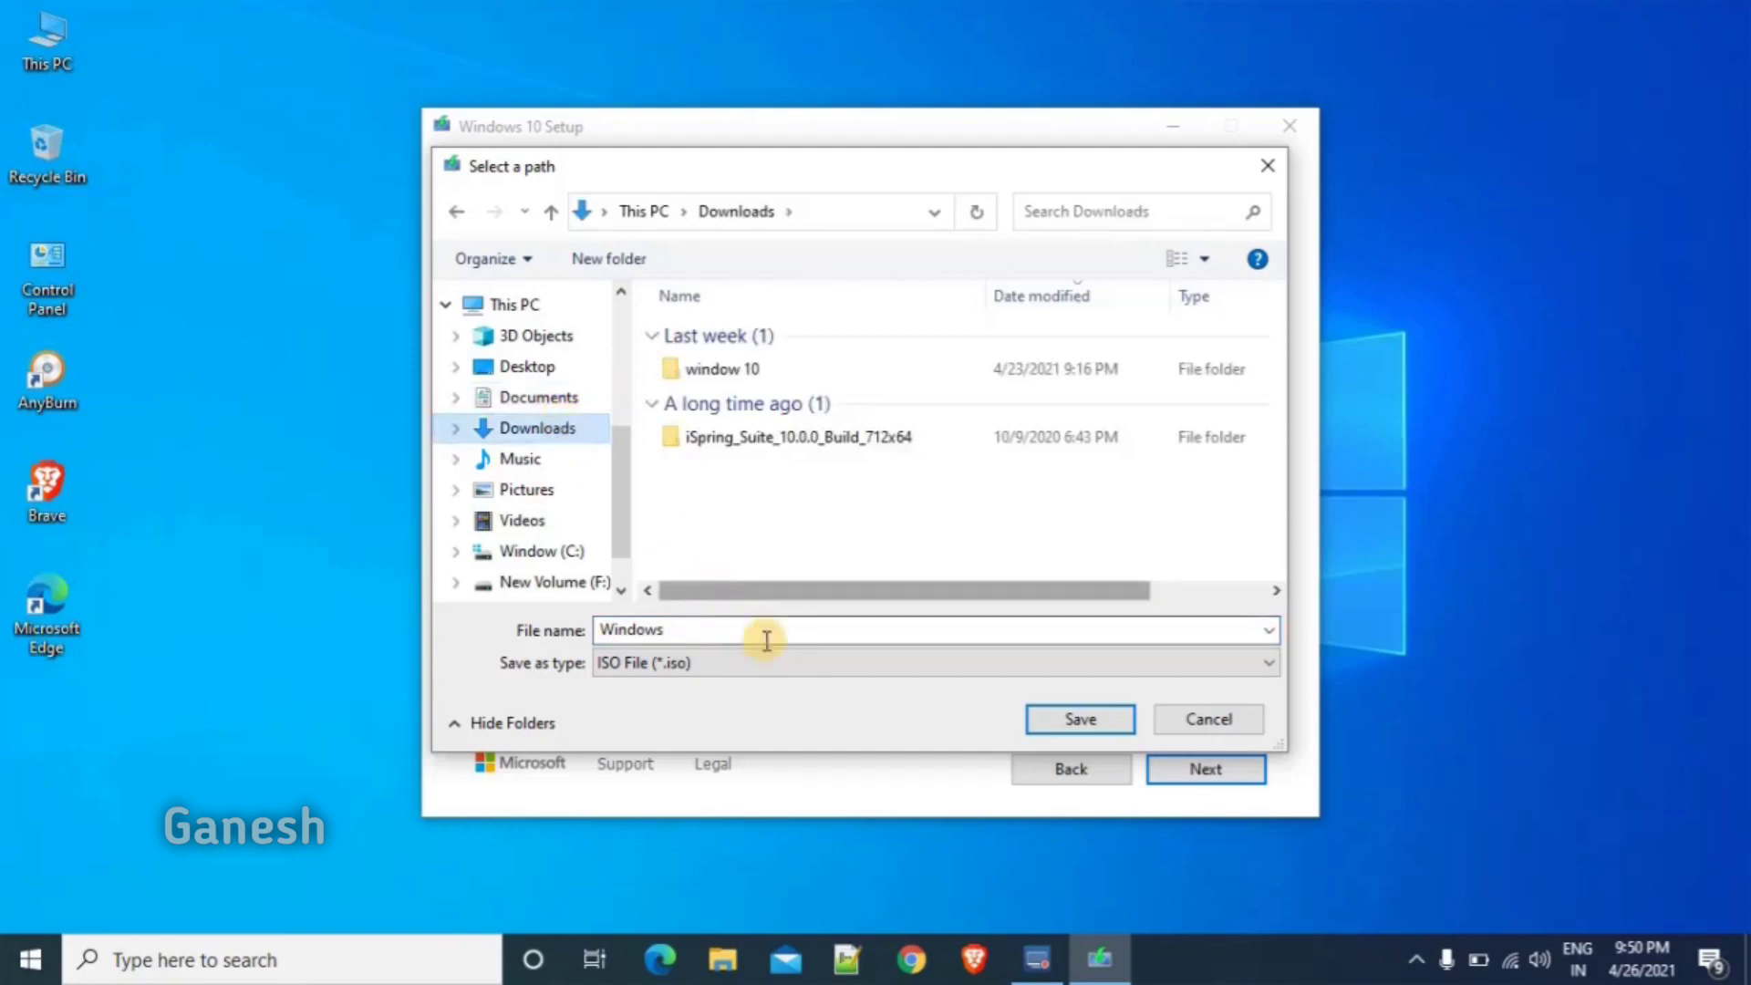
pyautogui.click(1064, 722)
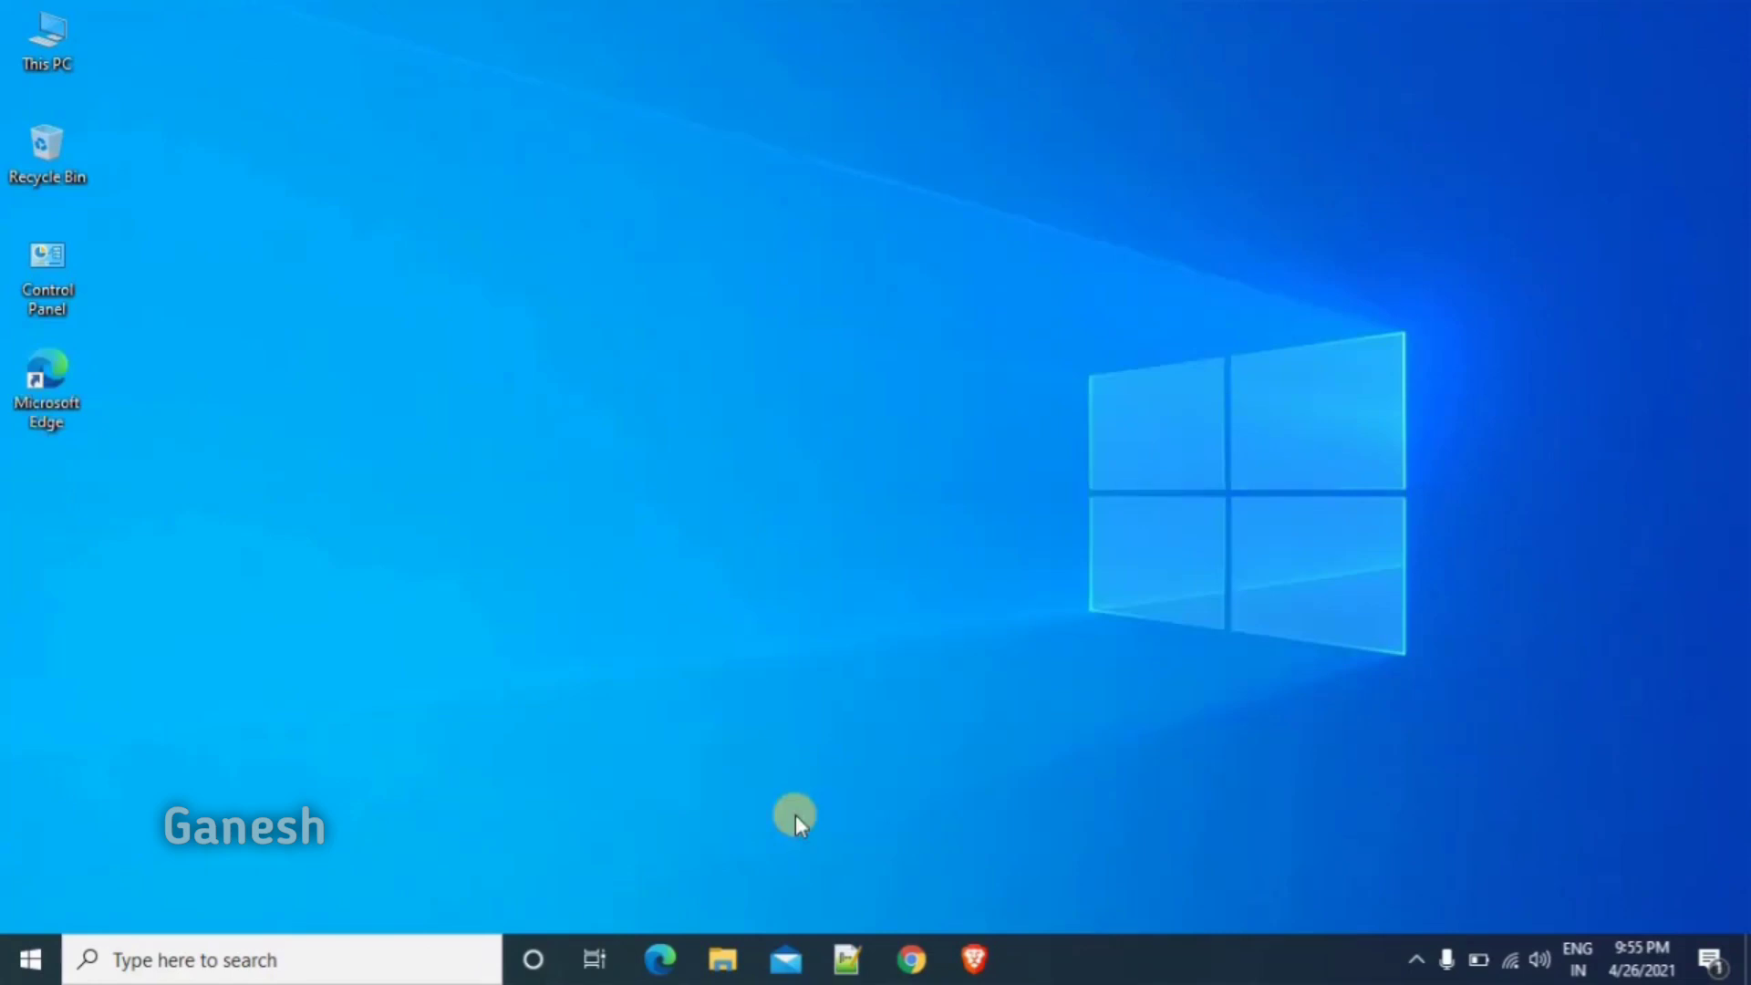
# - Search for "rufus" in Chrome and go to the Download section of the rufus.ie site
pyautogui.click(911, 960)
pyautogui.click(392, 71)
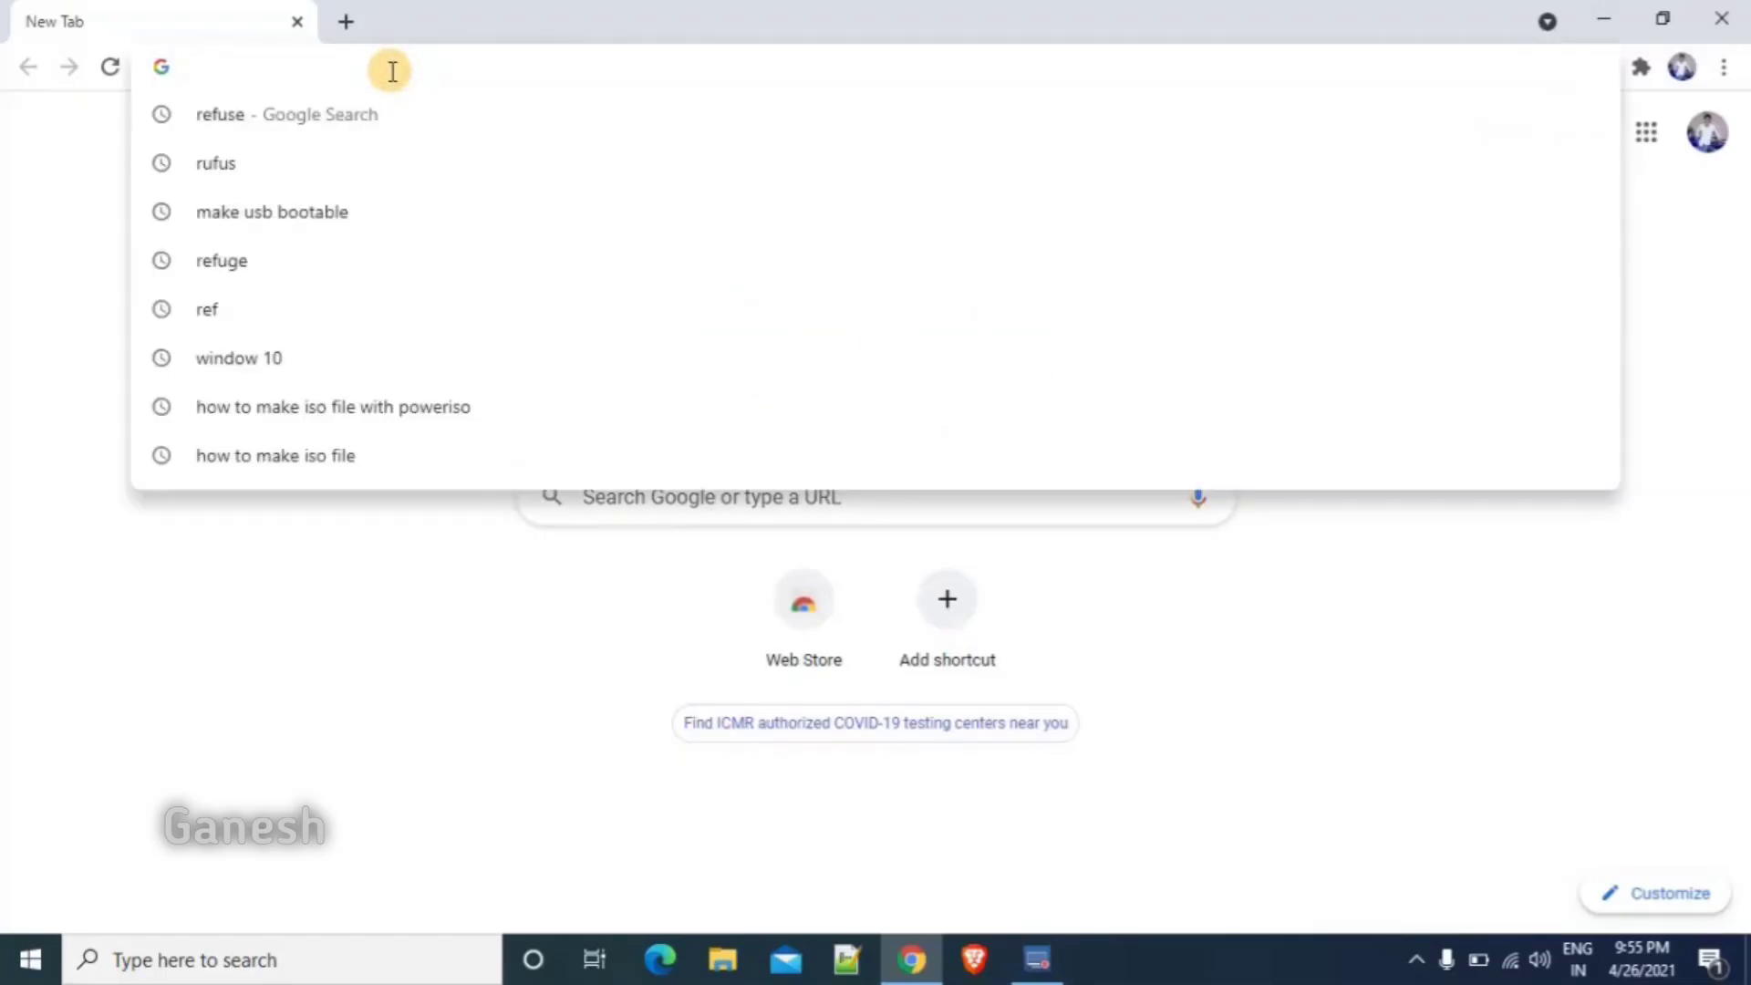
pyautogui.write('ruf')
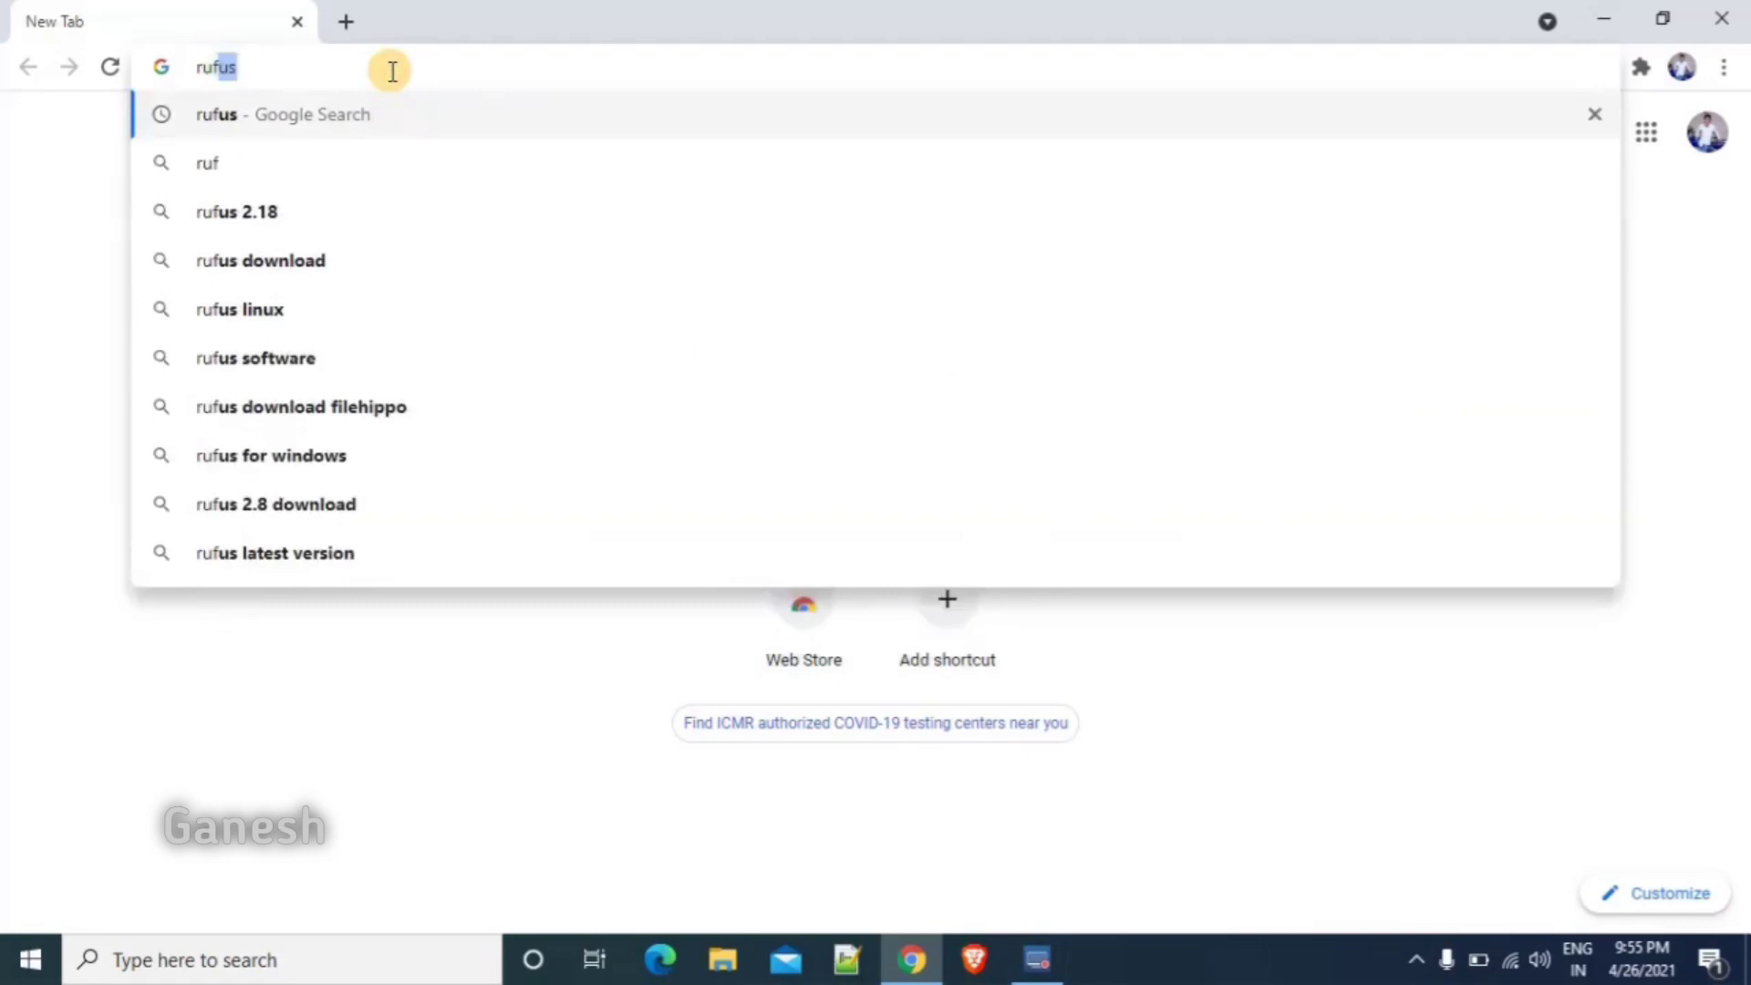
pyautogui.write('us')
pyautogui.press('Return')
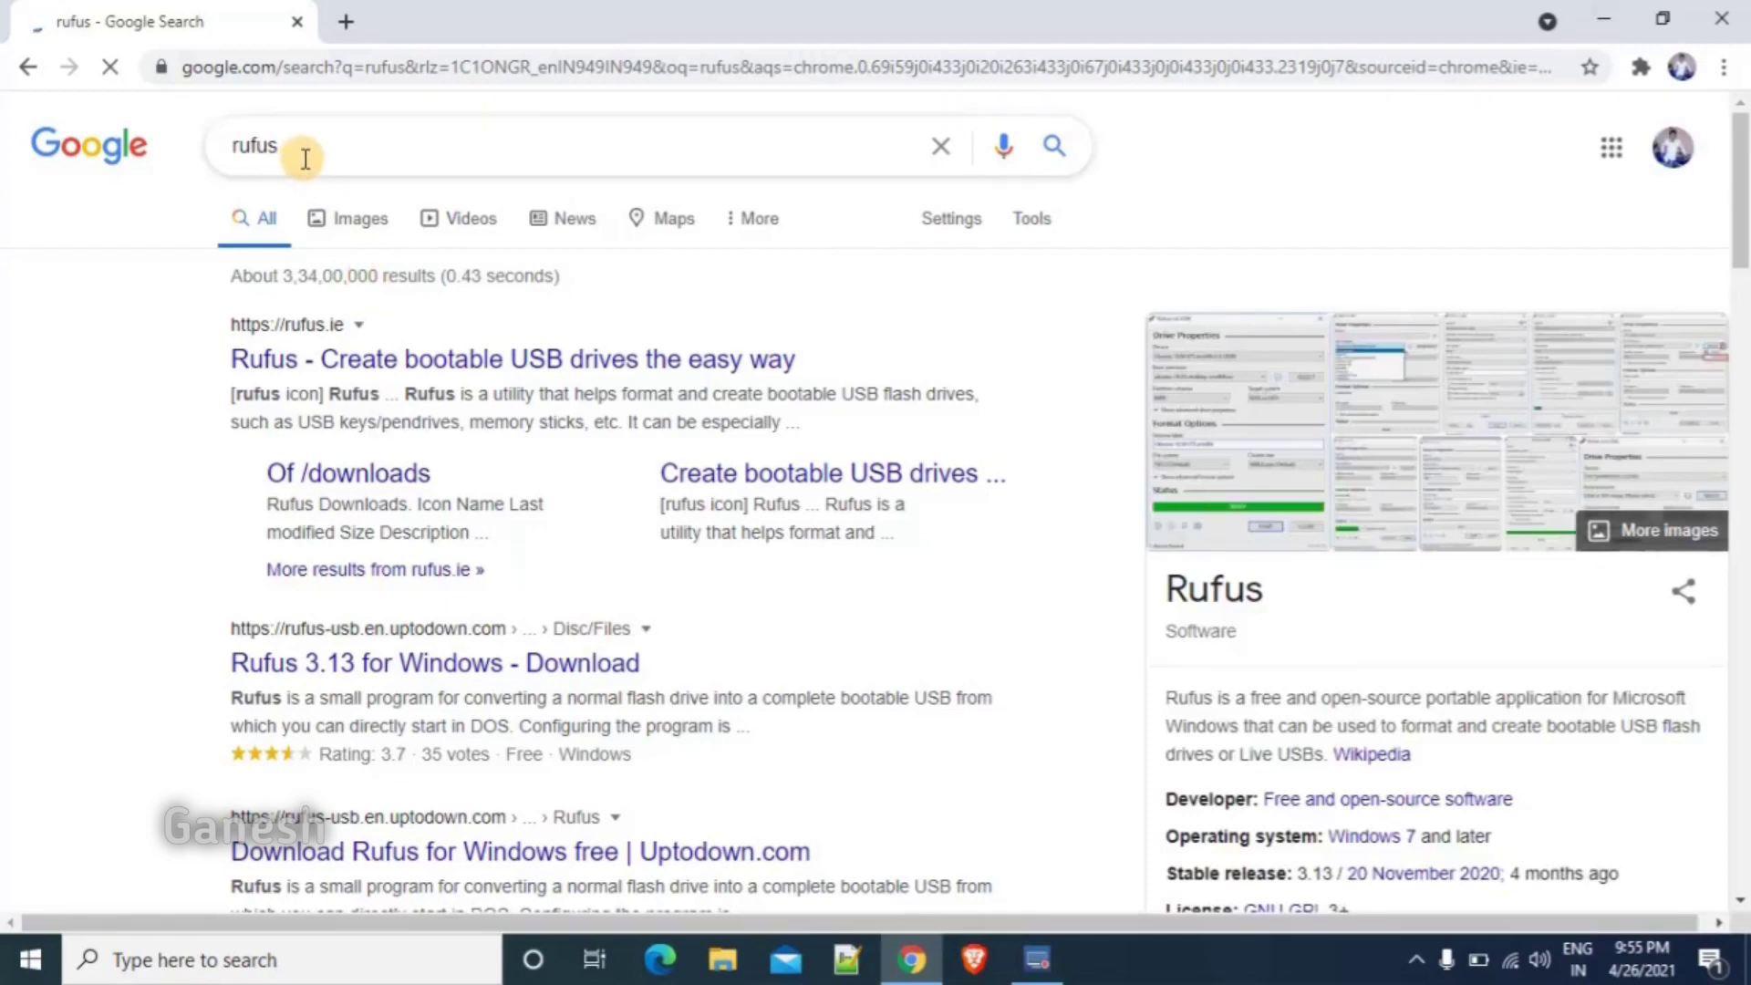
pyautogui.click(253, 366)
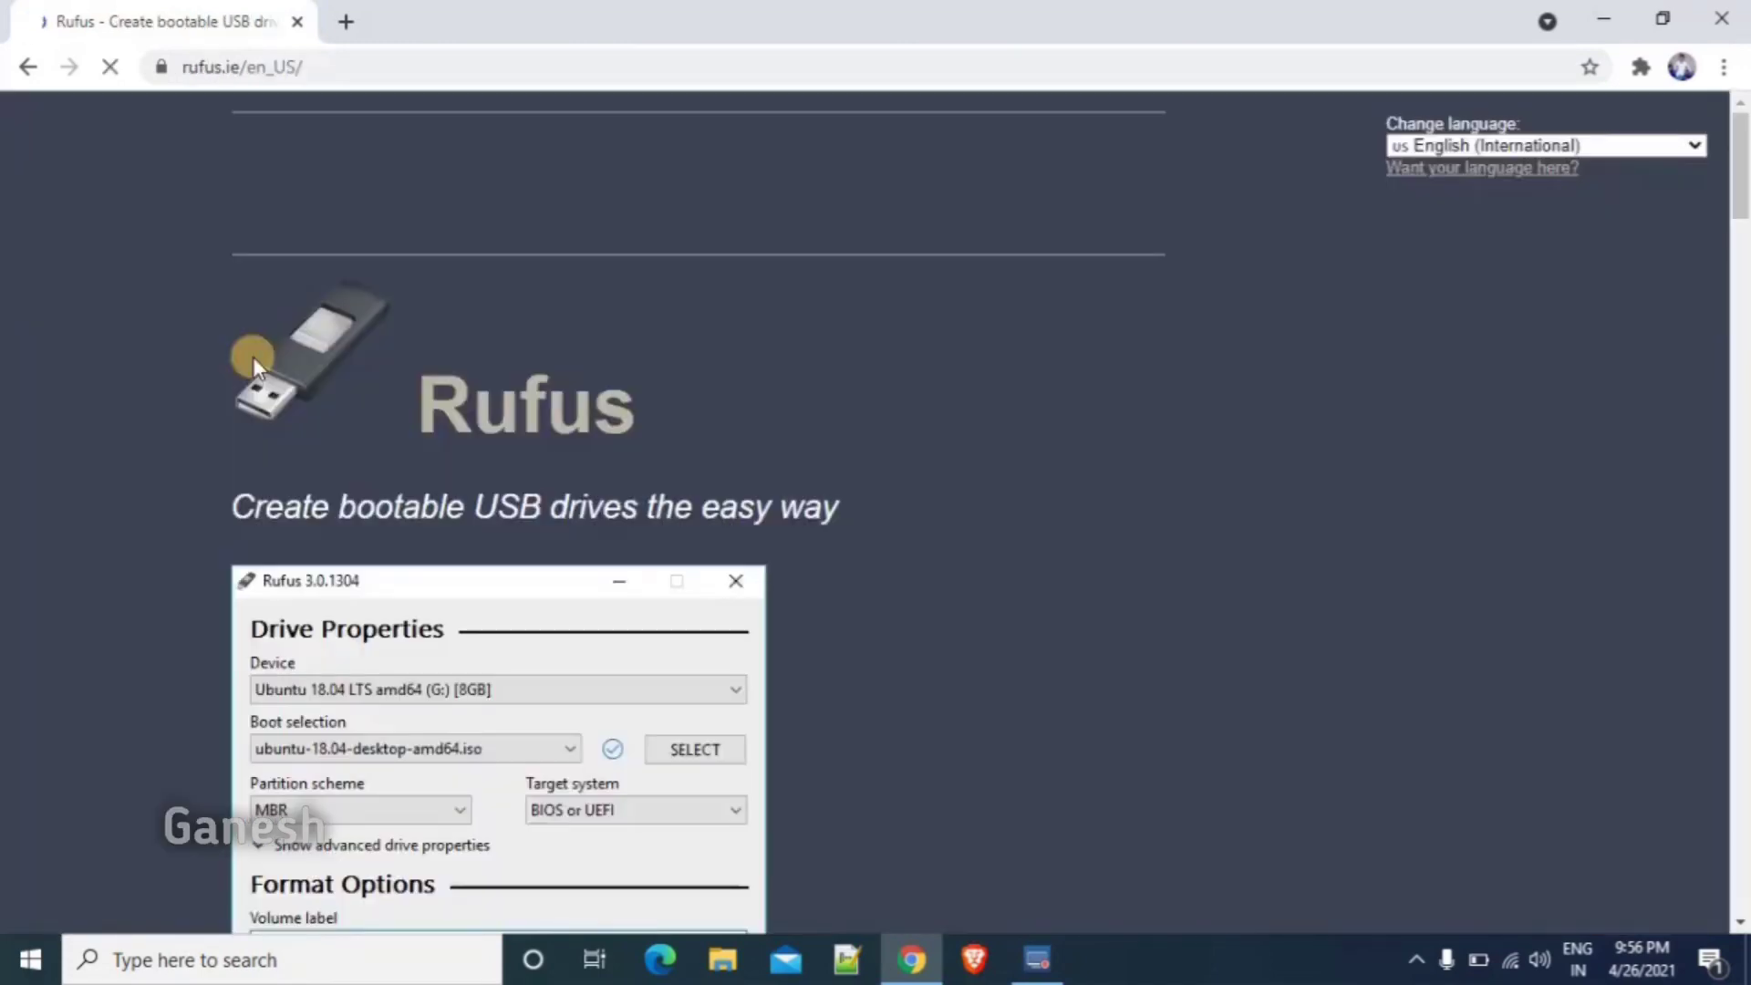
pyautogui.moveTo(1742, 135); pyautogui.dragTo(1743, 315)
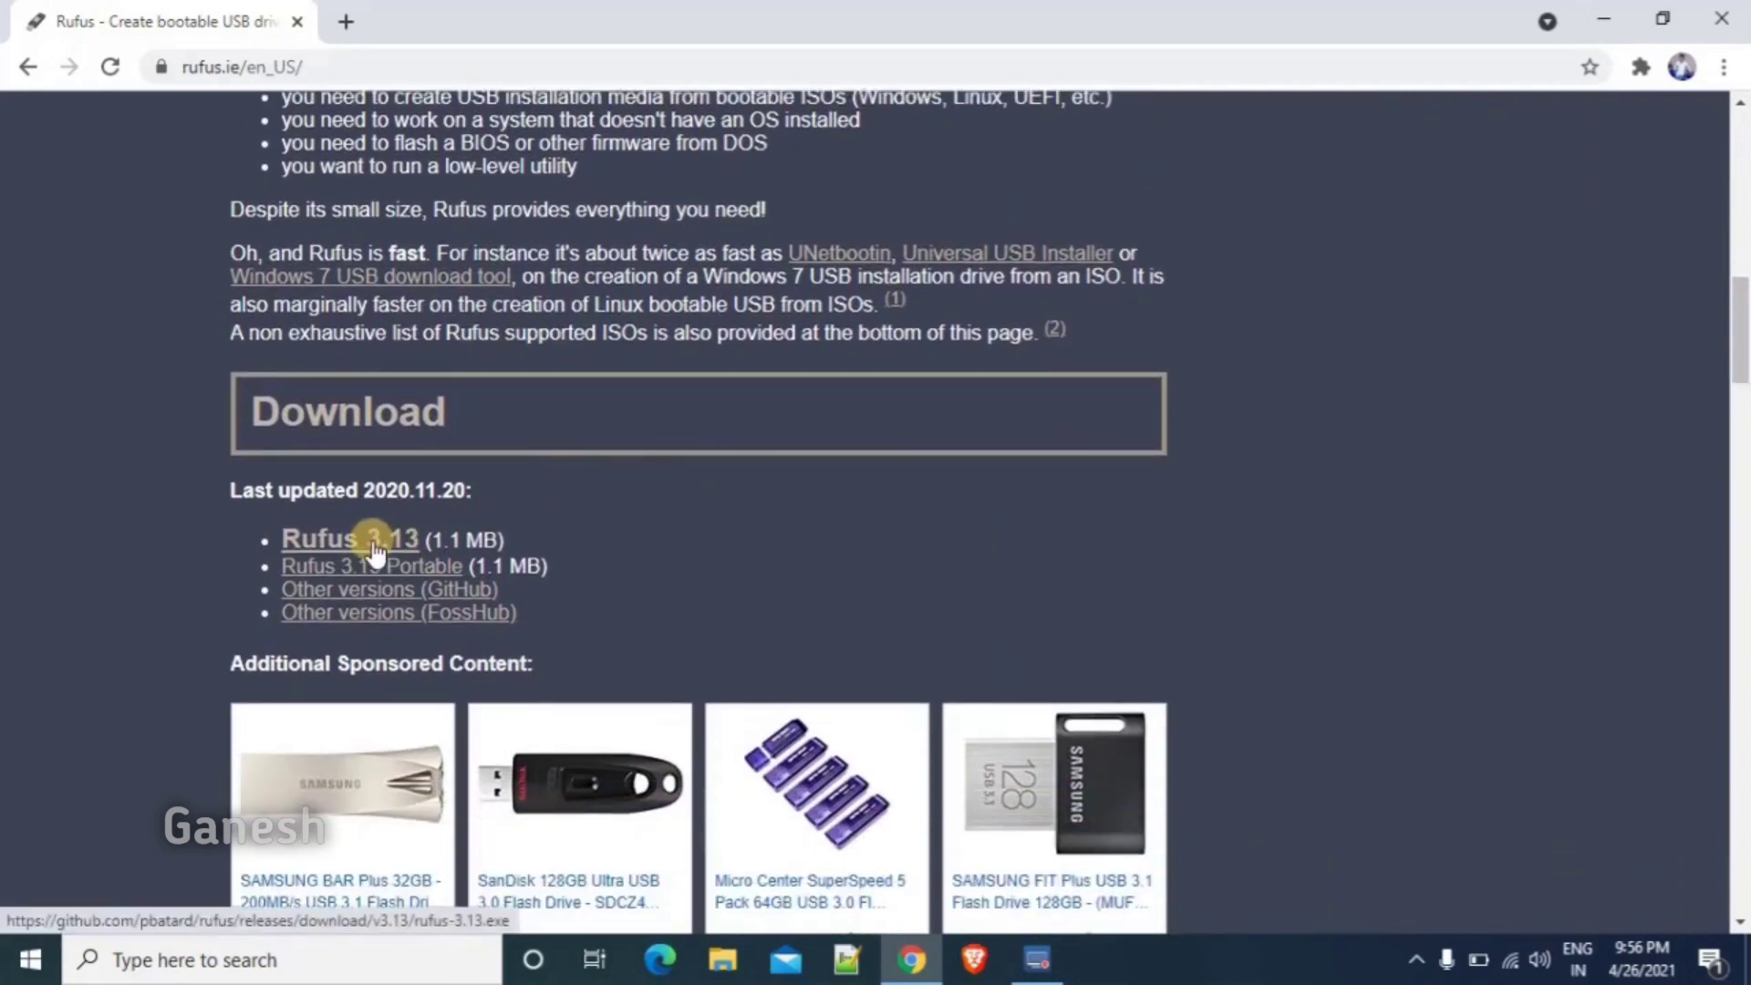
# - Download Rufus 3.13, launch rufus-3.13.exe, and allow it to check for application updates online
pyautogui.click(339, 547)
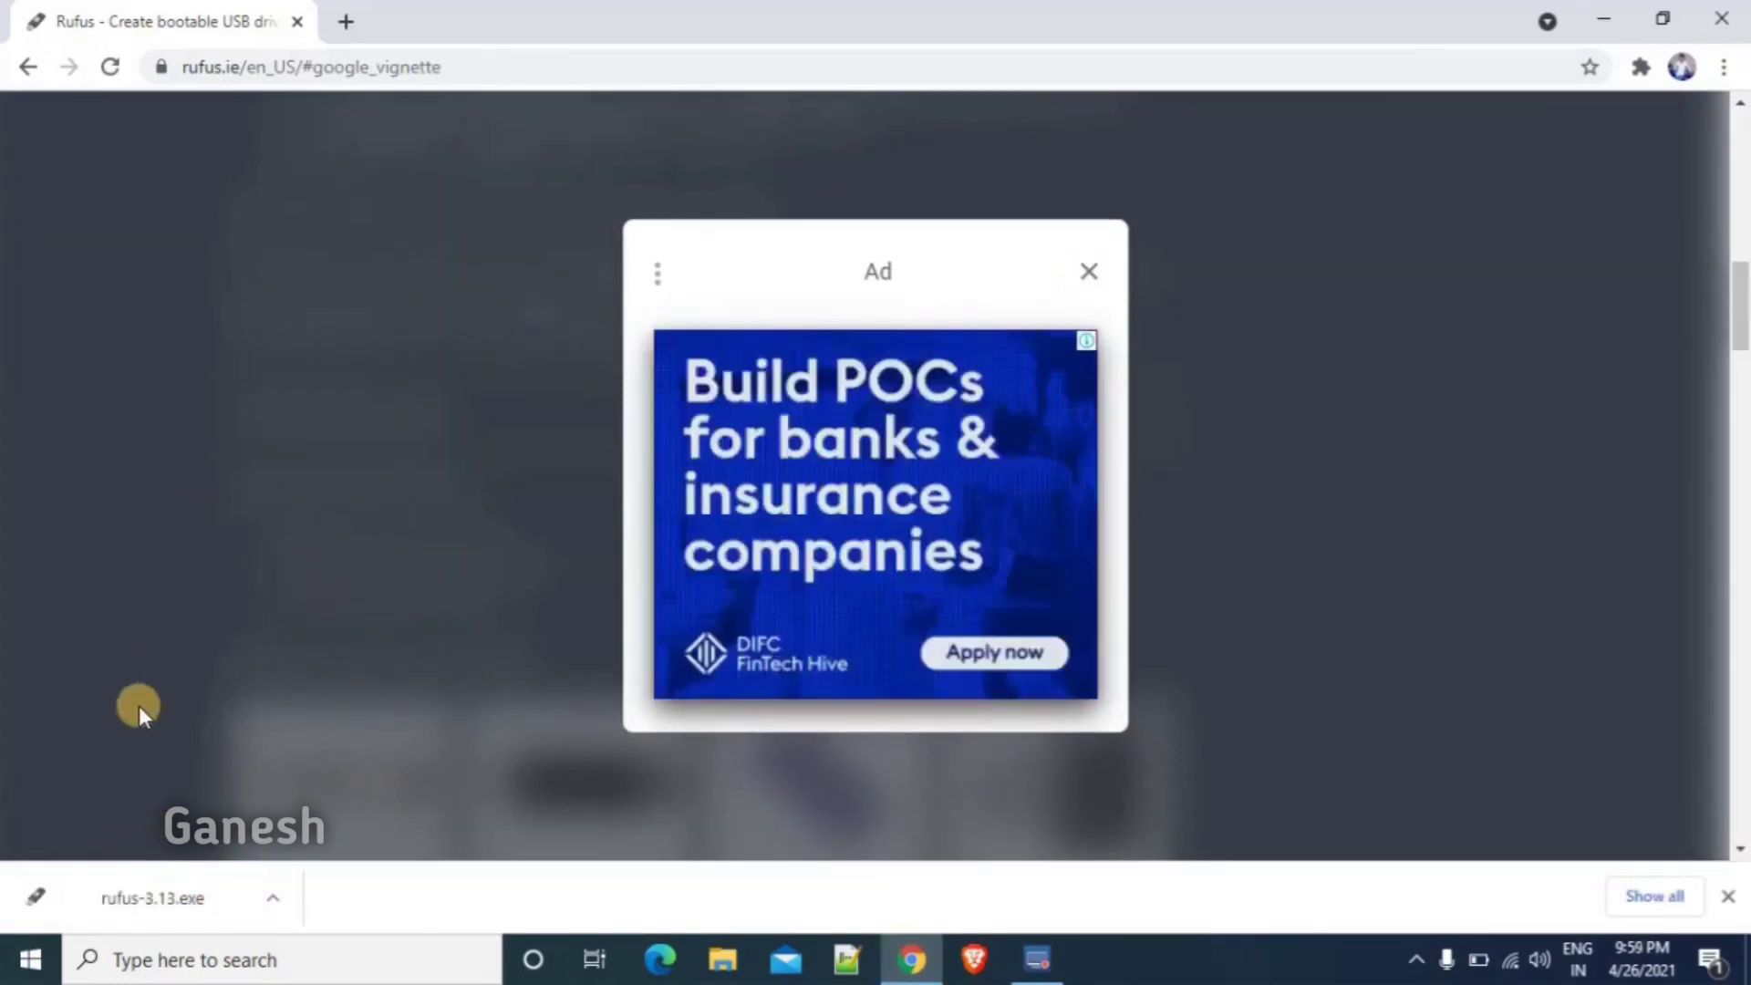
pyautogui.click(158, 892)
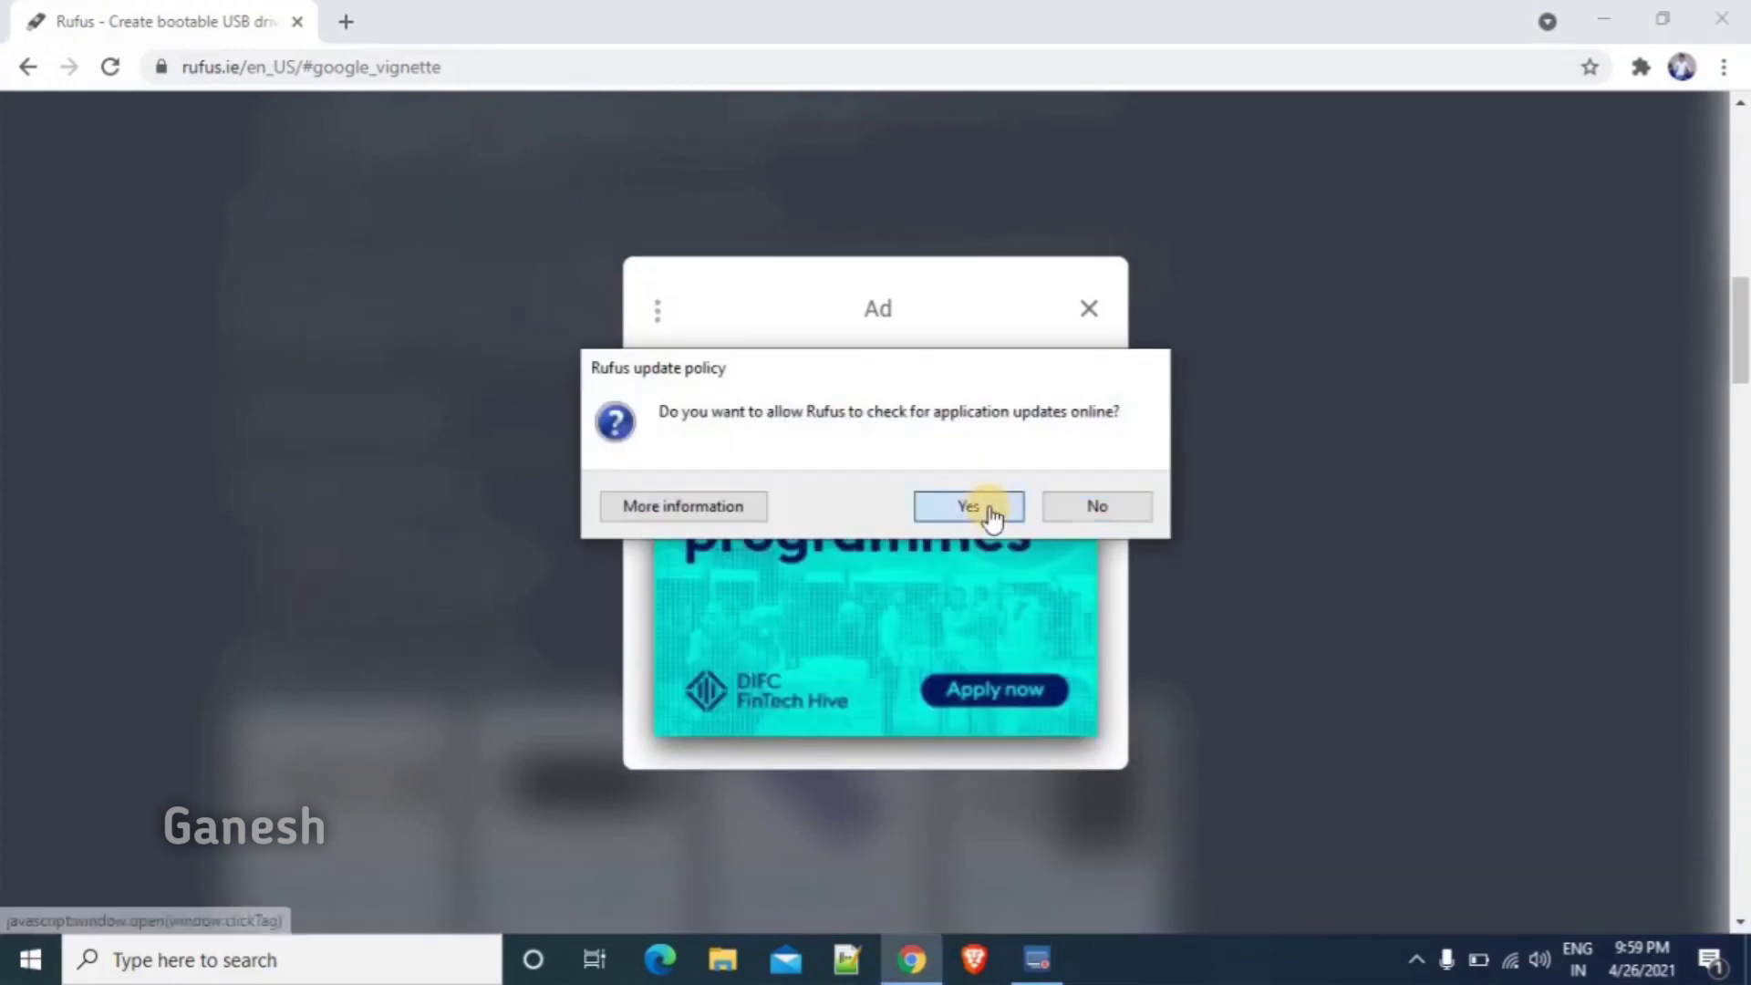
pyautogui.click(988, 507)
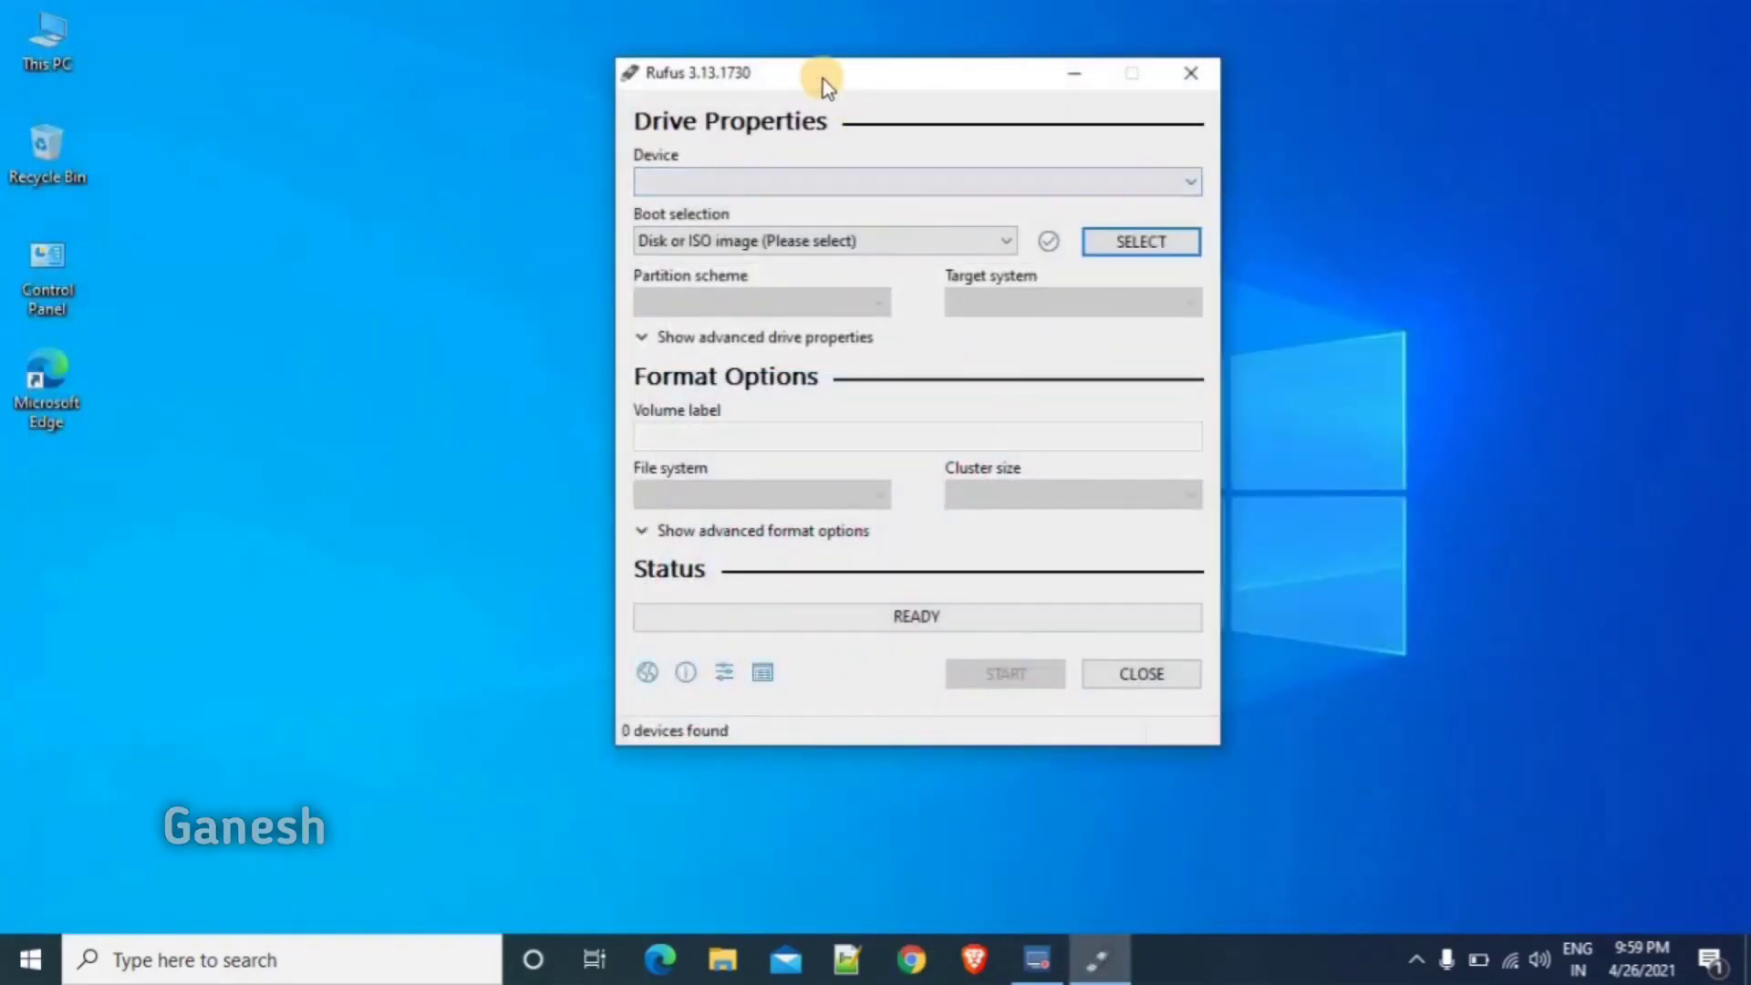
pyautogui.moveTo(823, 79); pyautogui.dragTo(1261, 109)
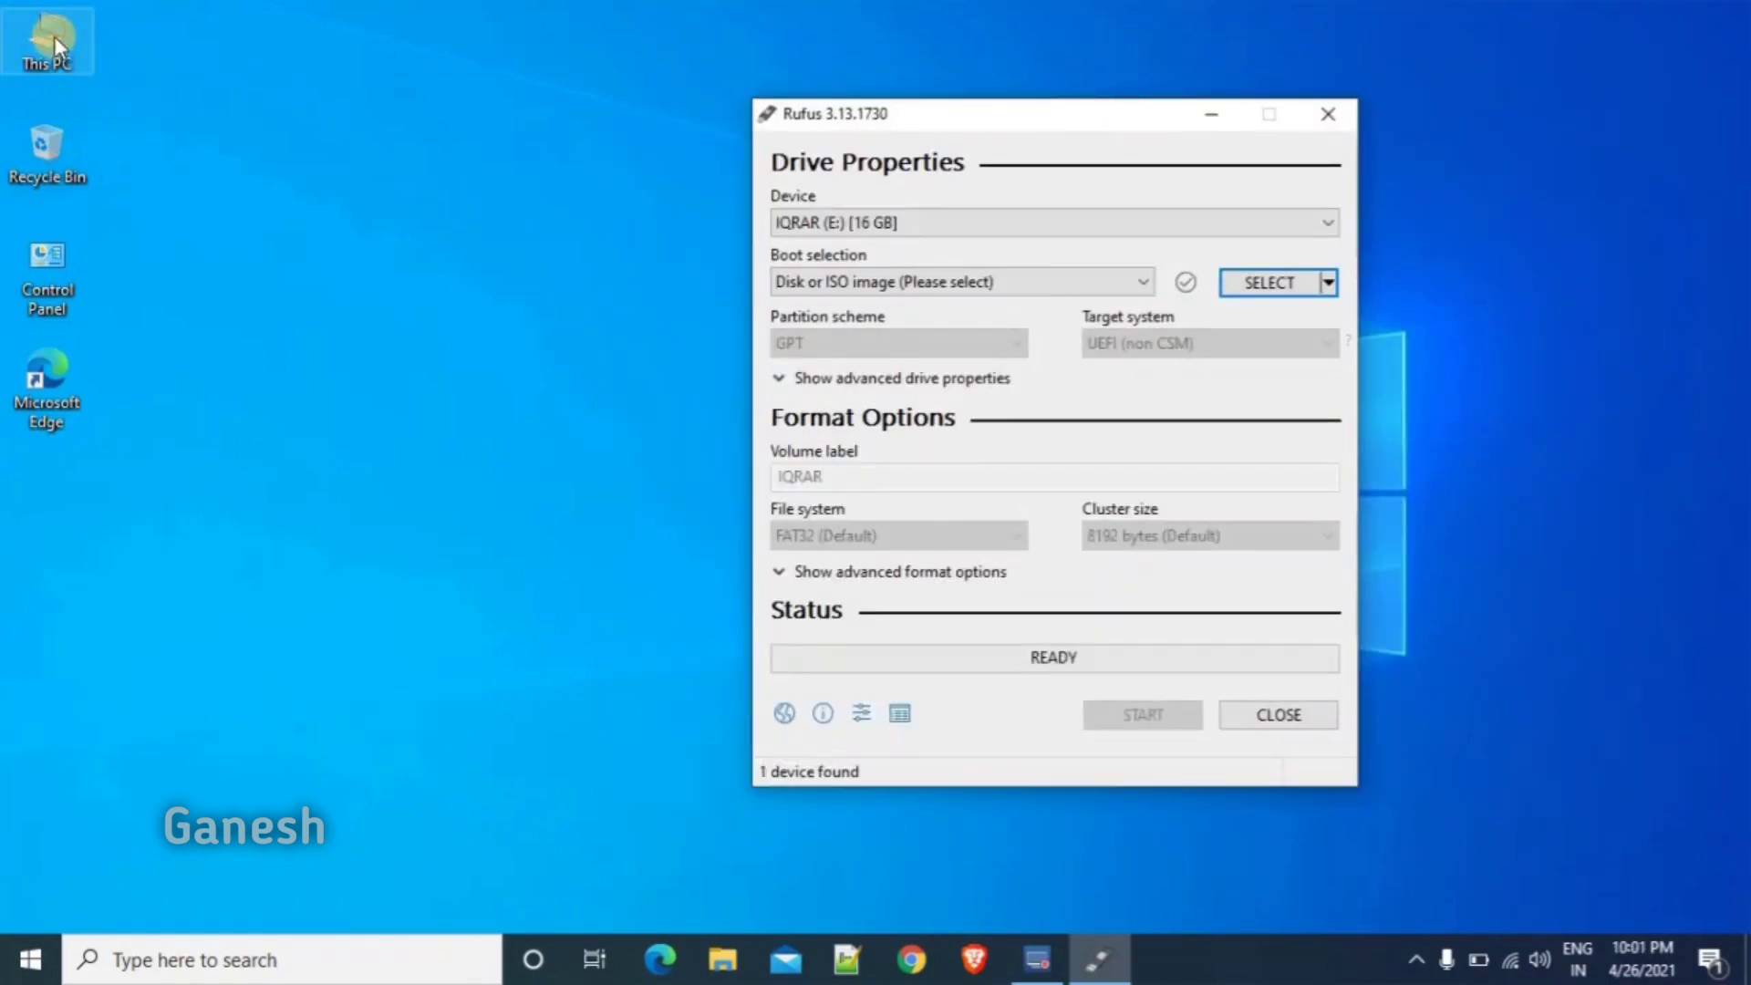
# - Check the USB drive (E:) under the devices and drives of This PC, and close the File Explorer window
pyautogui.click(53, 35)
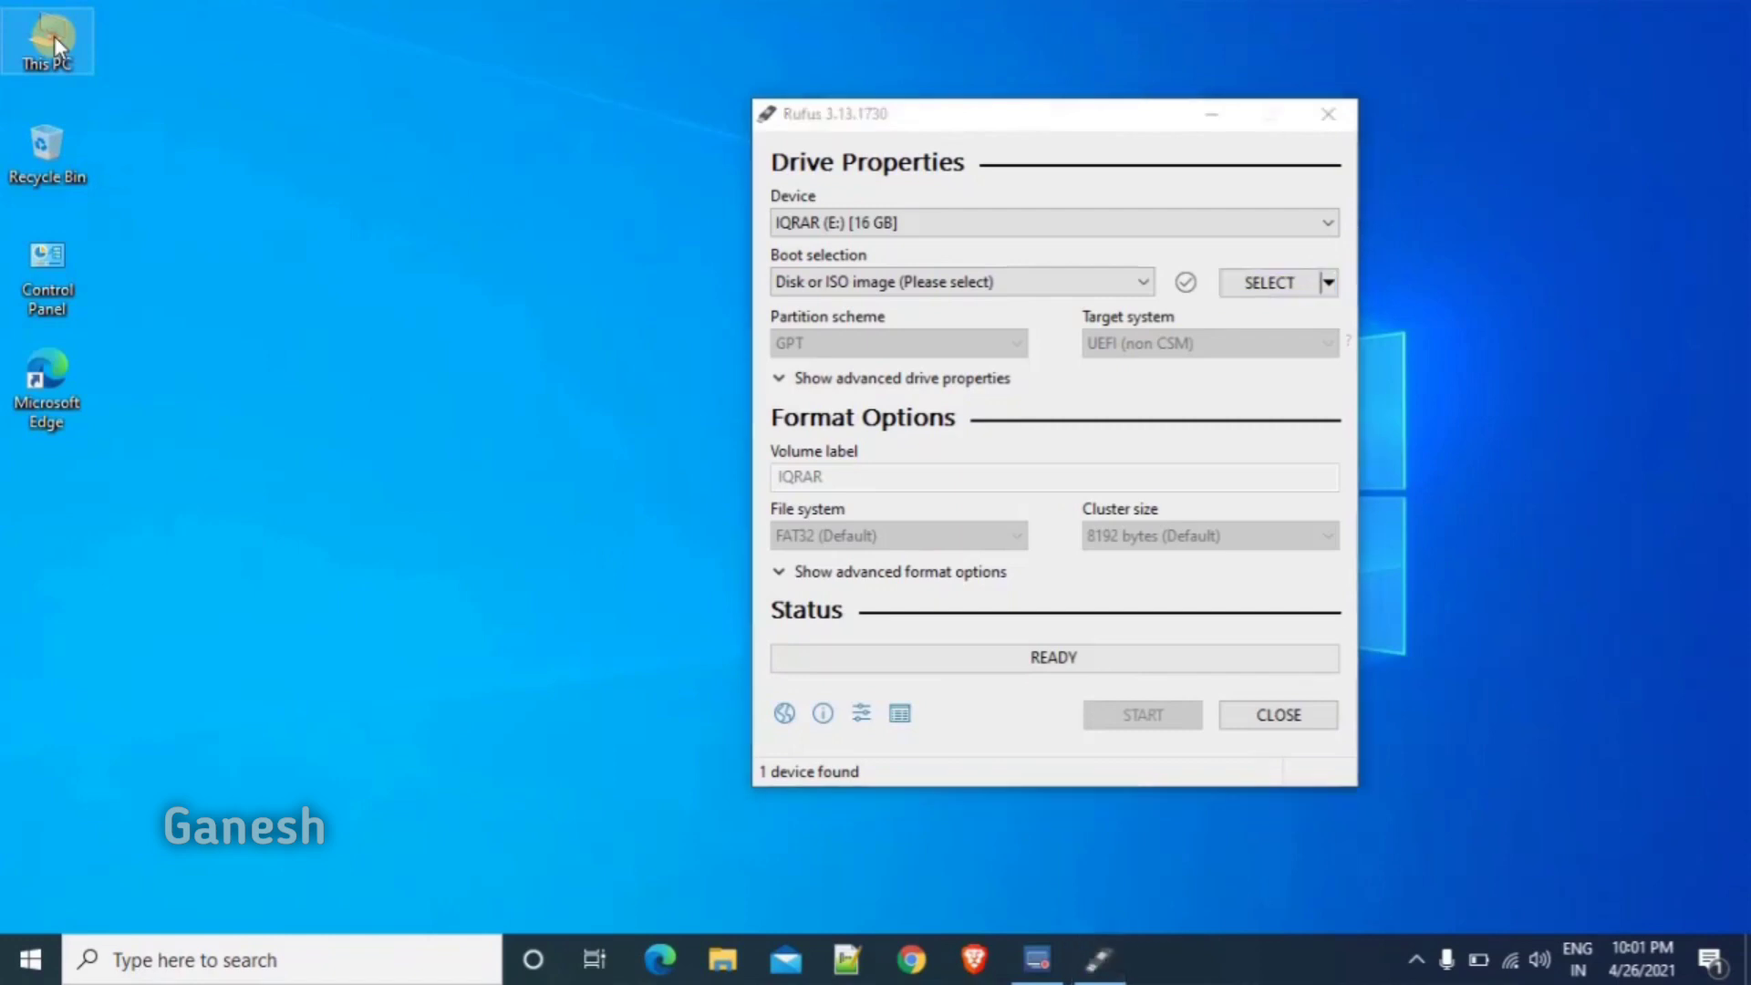
pyautogui.doubleClick(53, 36)
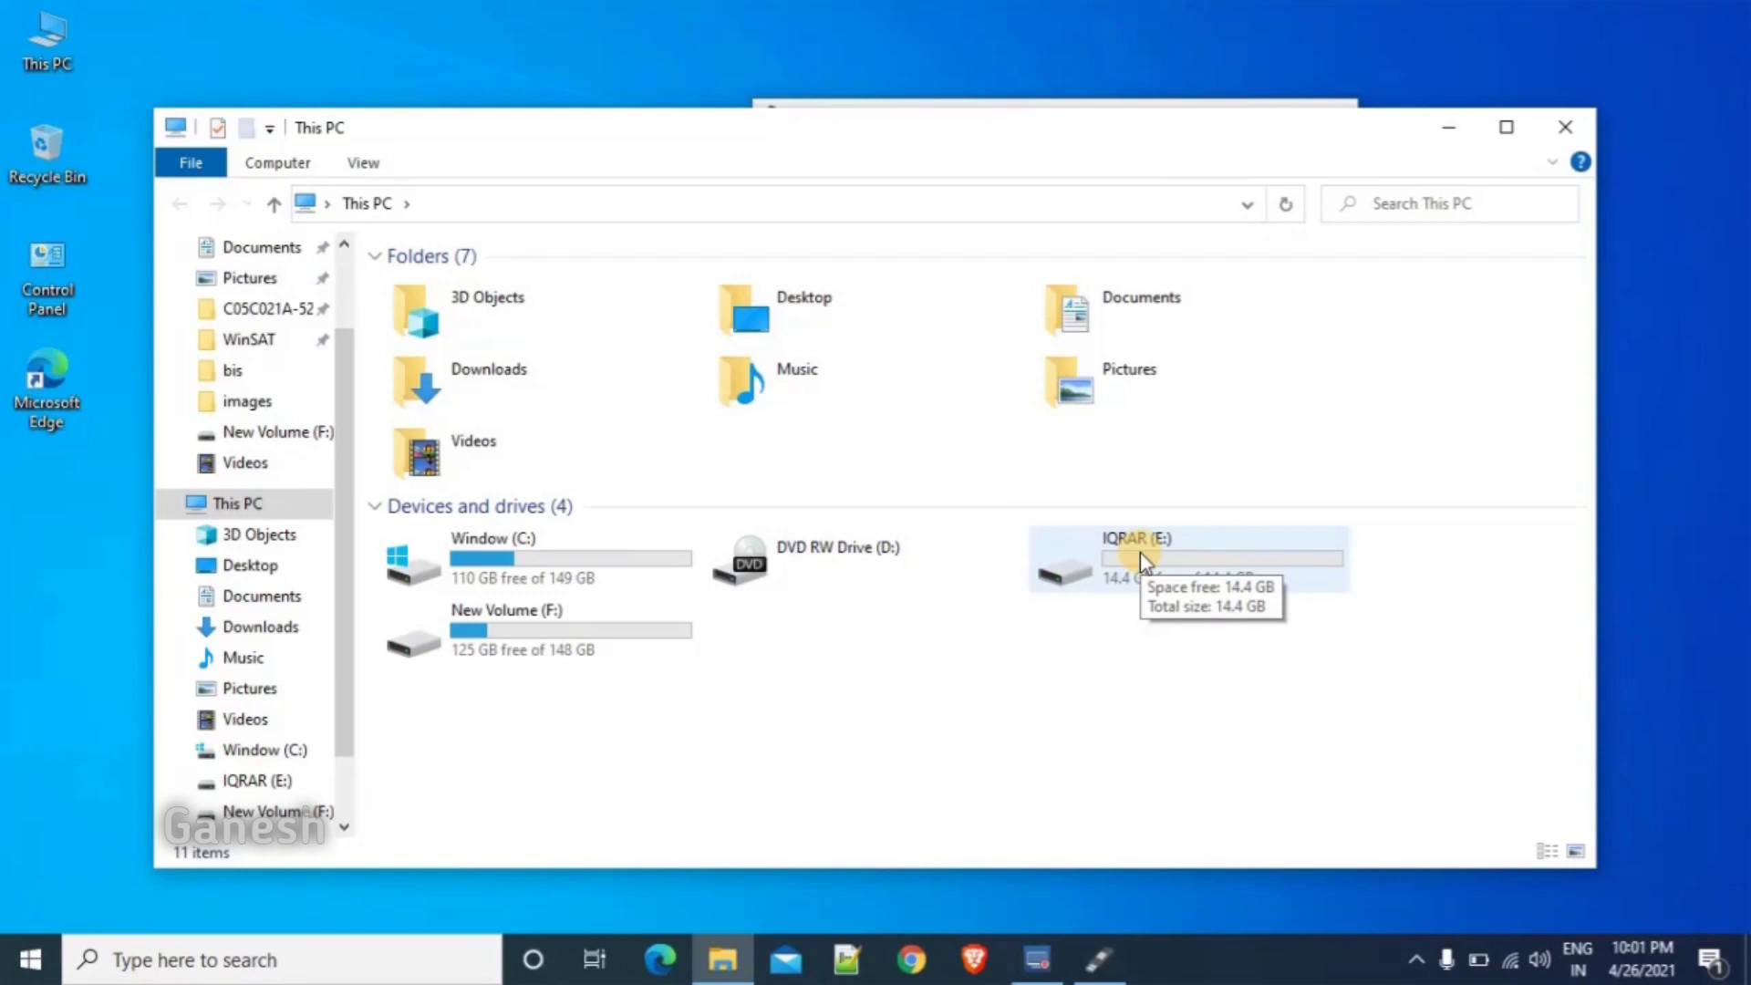
pyautogui.click(1565, 117)
# - Choose the 16 GB USB drive (E:) as the Rufus device
pyautogui.click(1051, 224)
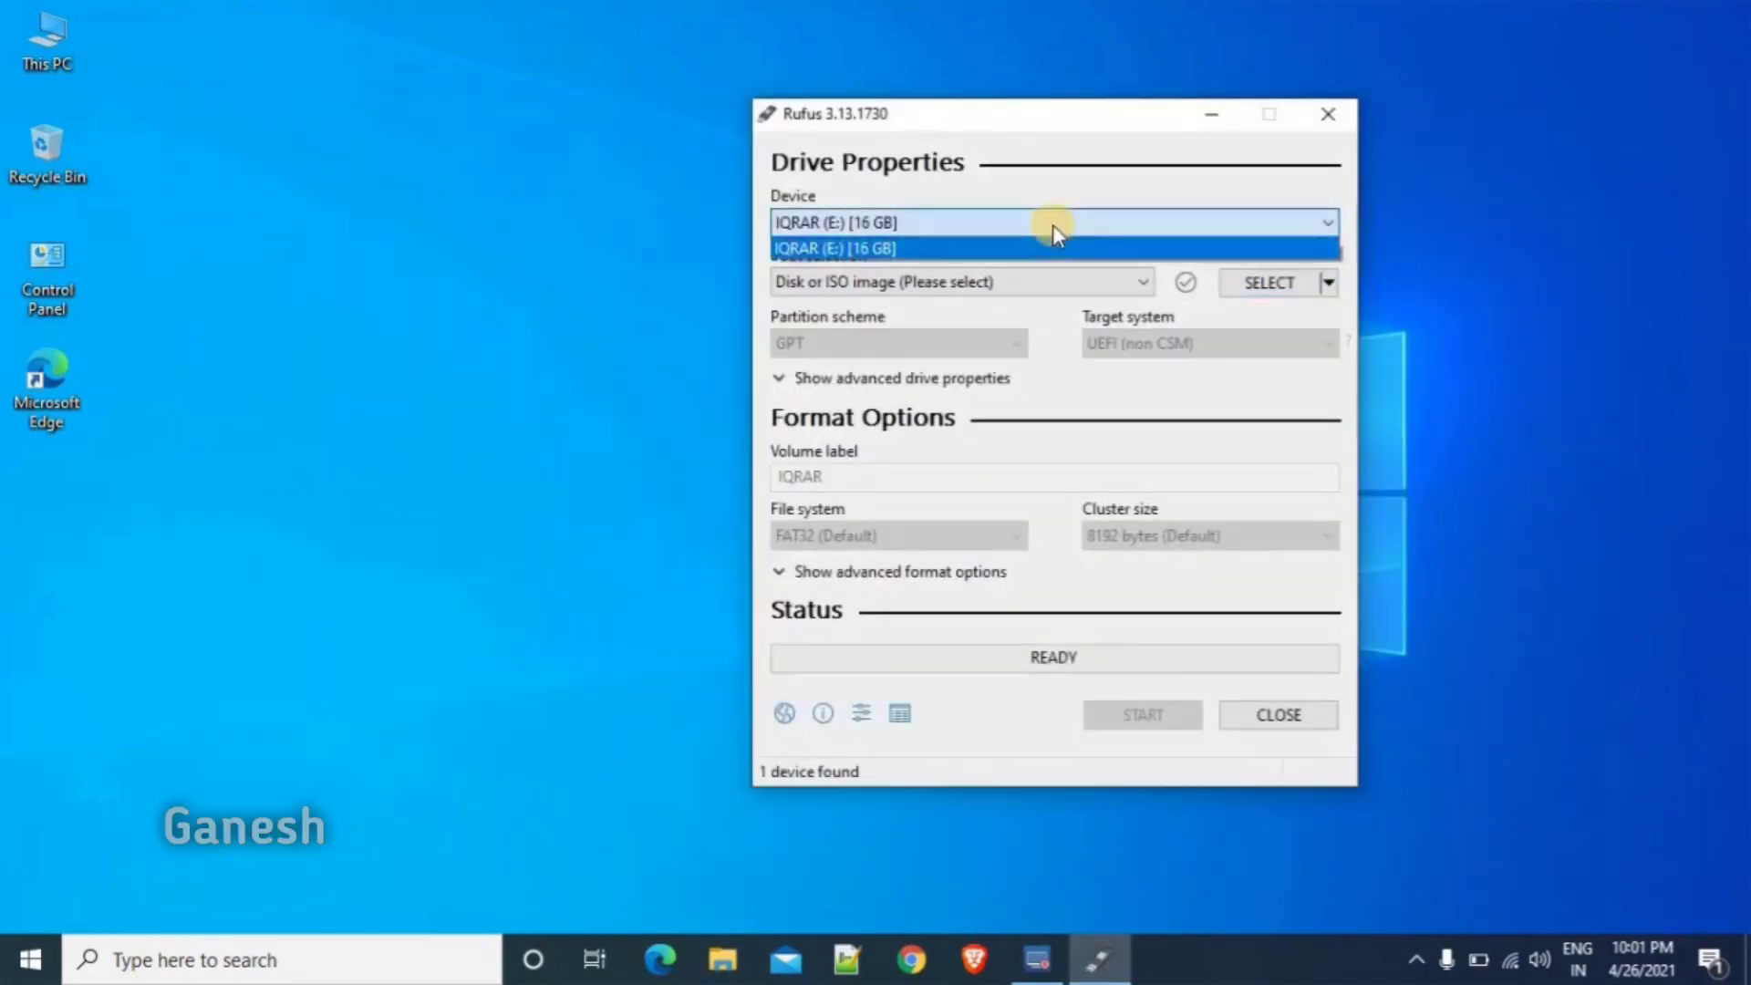
pyautogui.click(1000, 223)
pyautogui.click(1000, 223)
pyautogui.click(1000, 223)
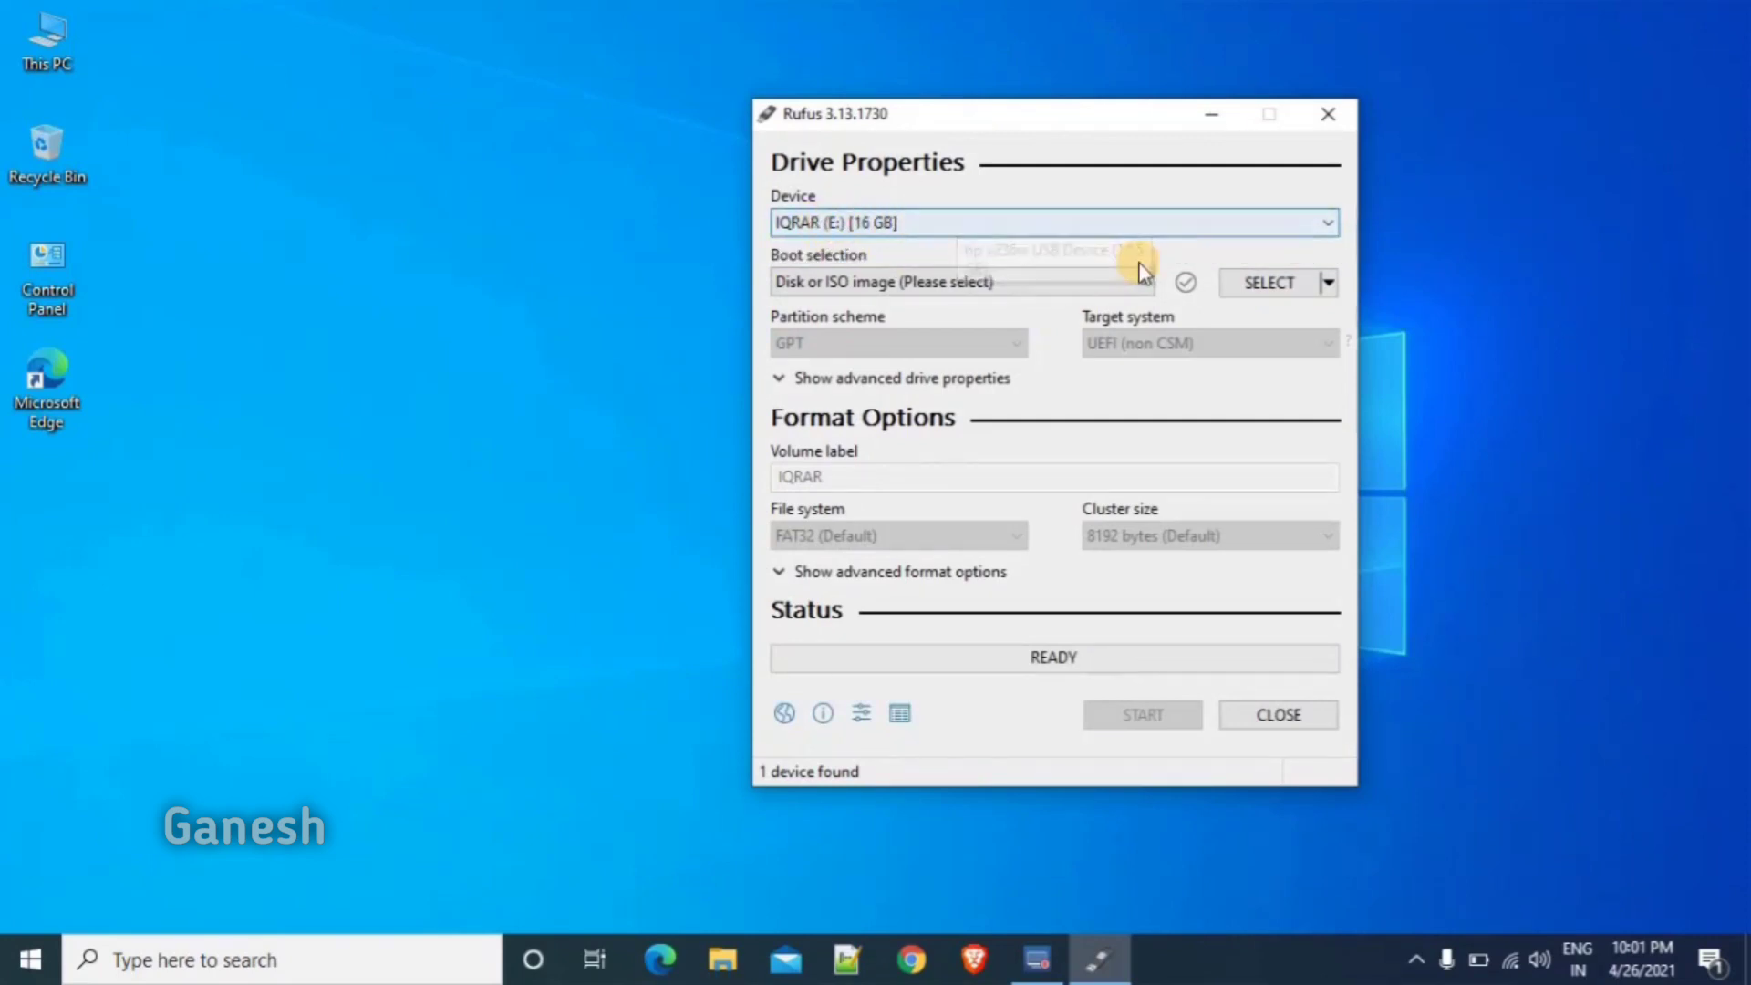
# - Load the window10 ISO image from the software folder on New Volume (F:) as the boot selection
pyautogui.click(1262, 286)
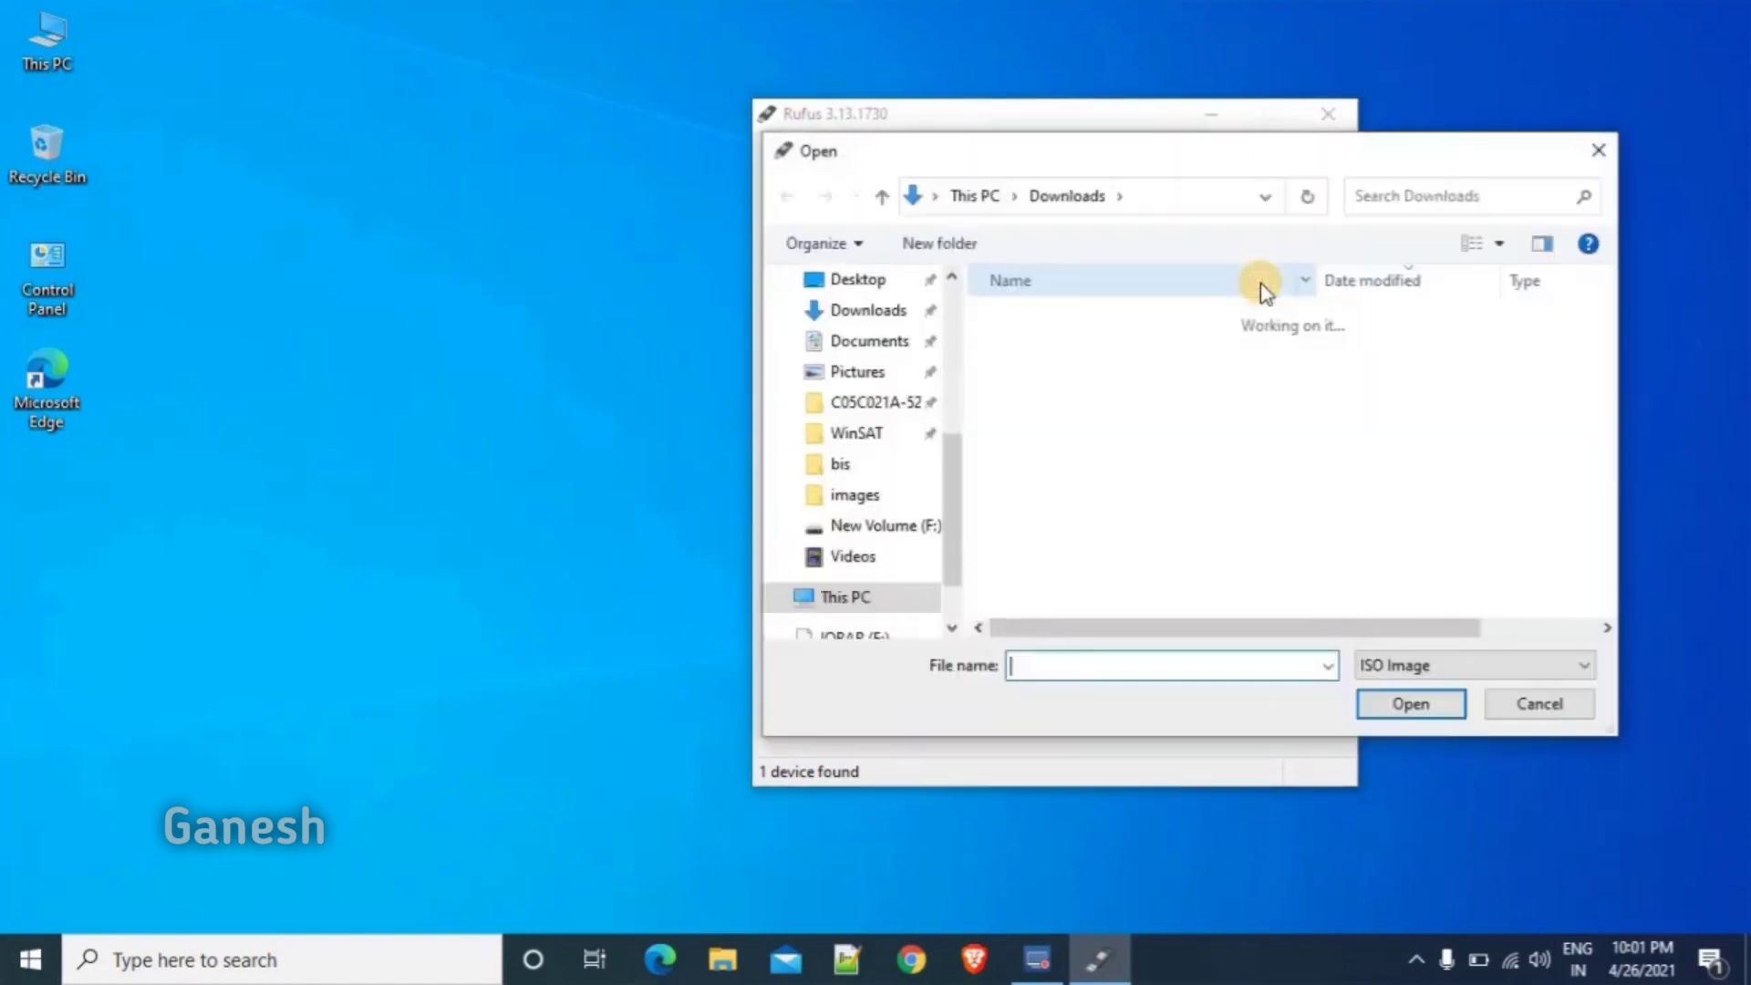
pyautogui.moveTo(954, 492); pyautogui.dragTo(956, 557)
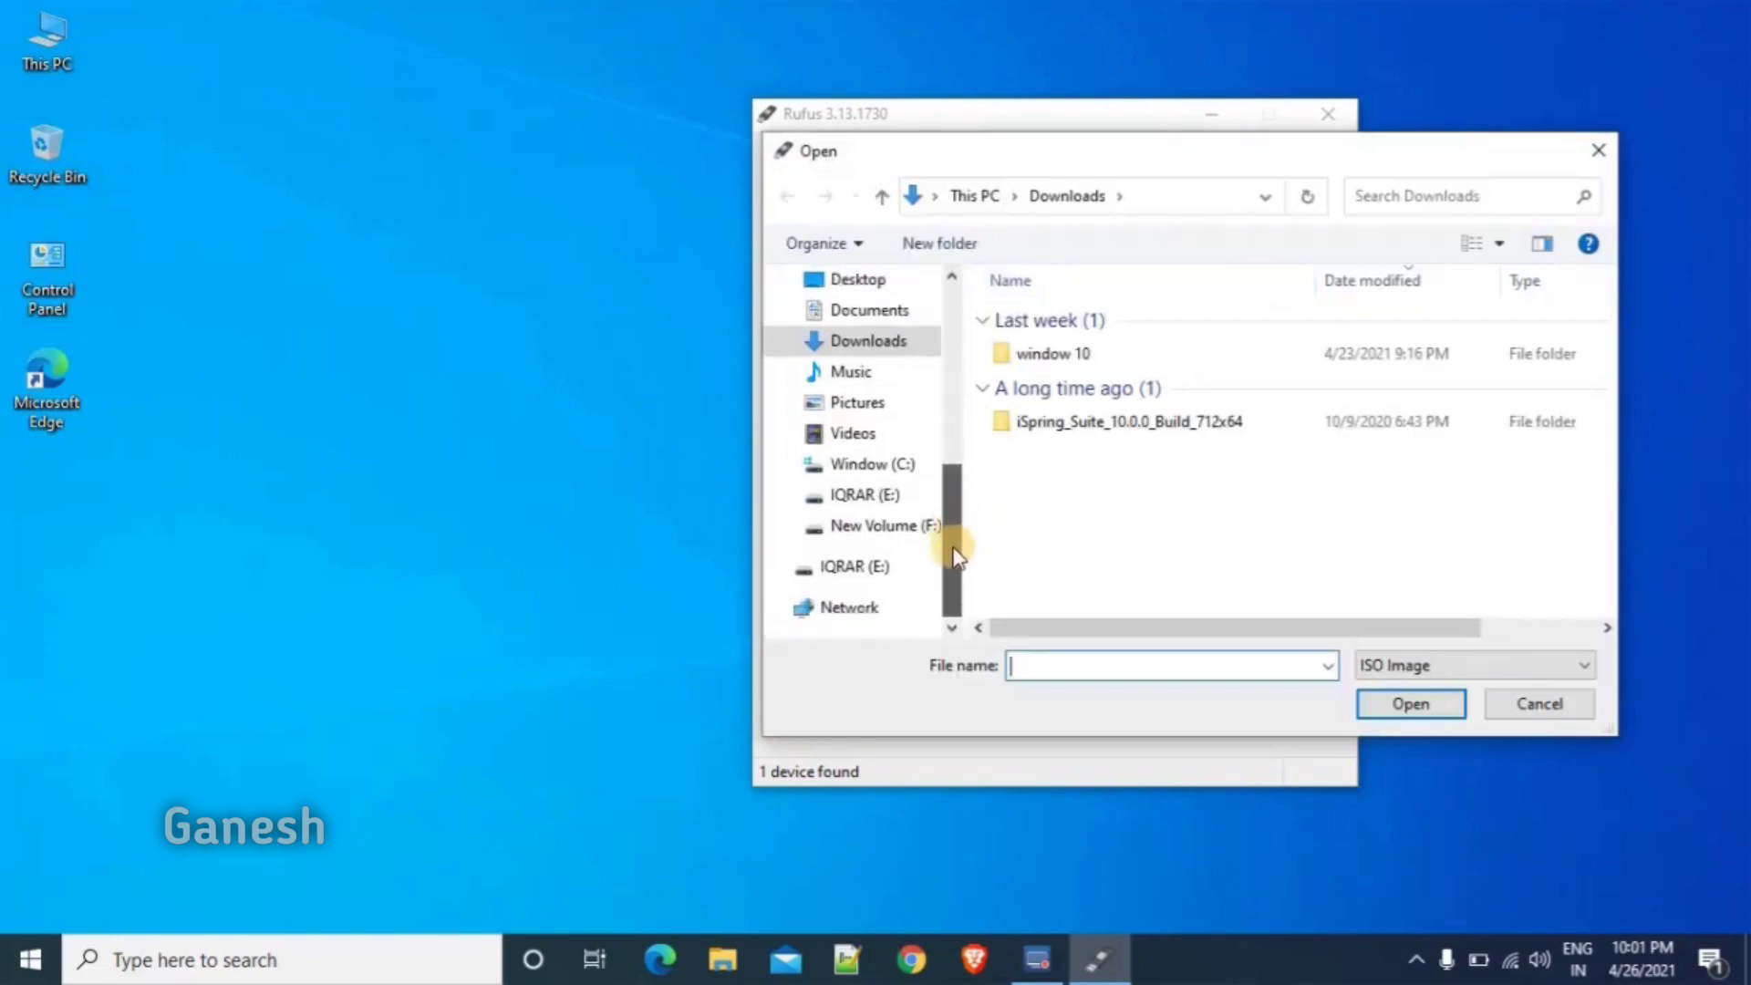
pyautogui.click(887, 538)
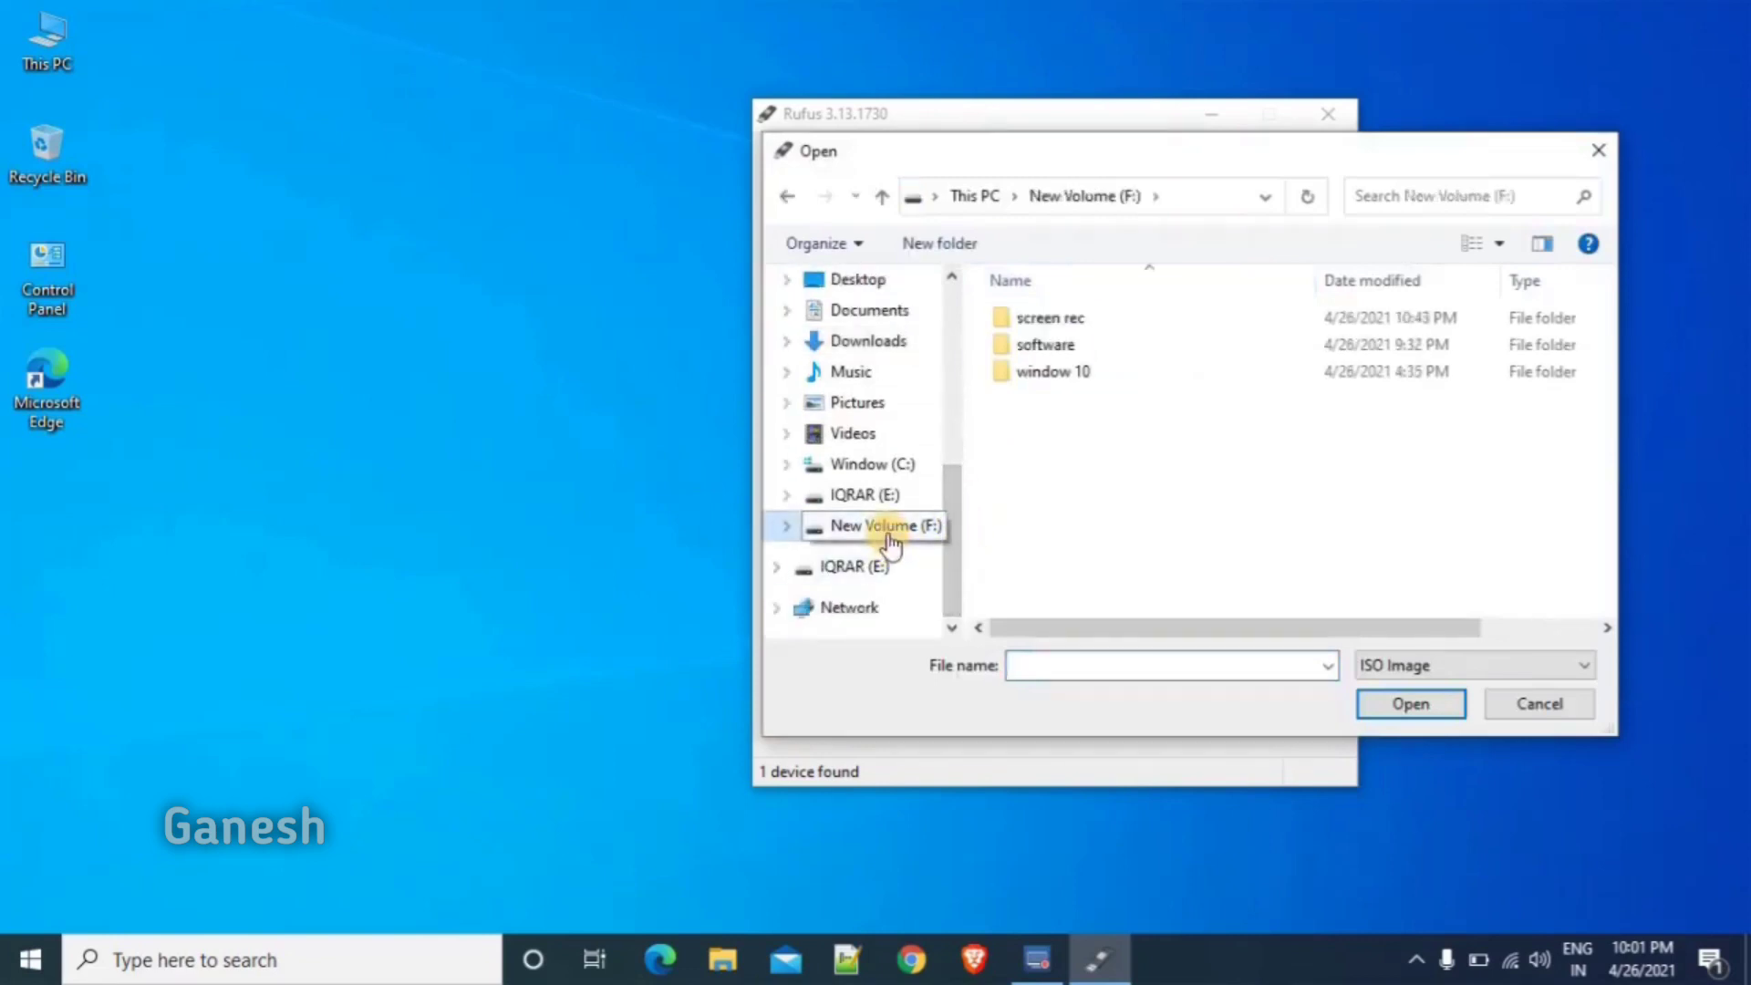
pyautogui.doubleClick(1049, 344)
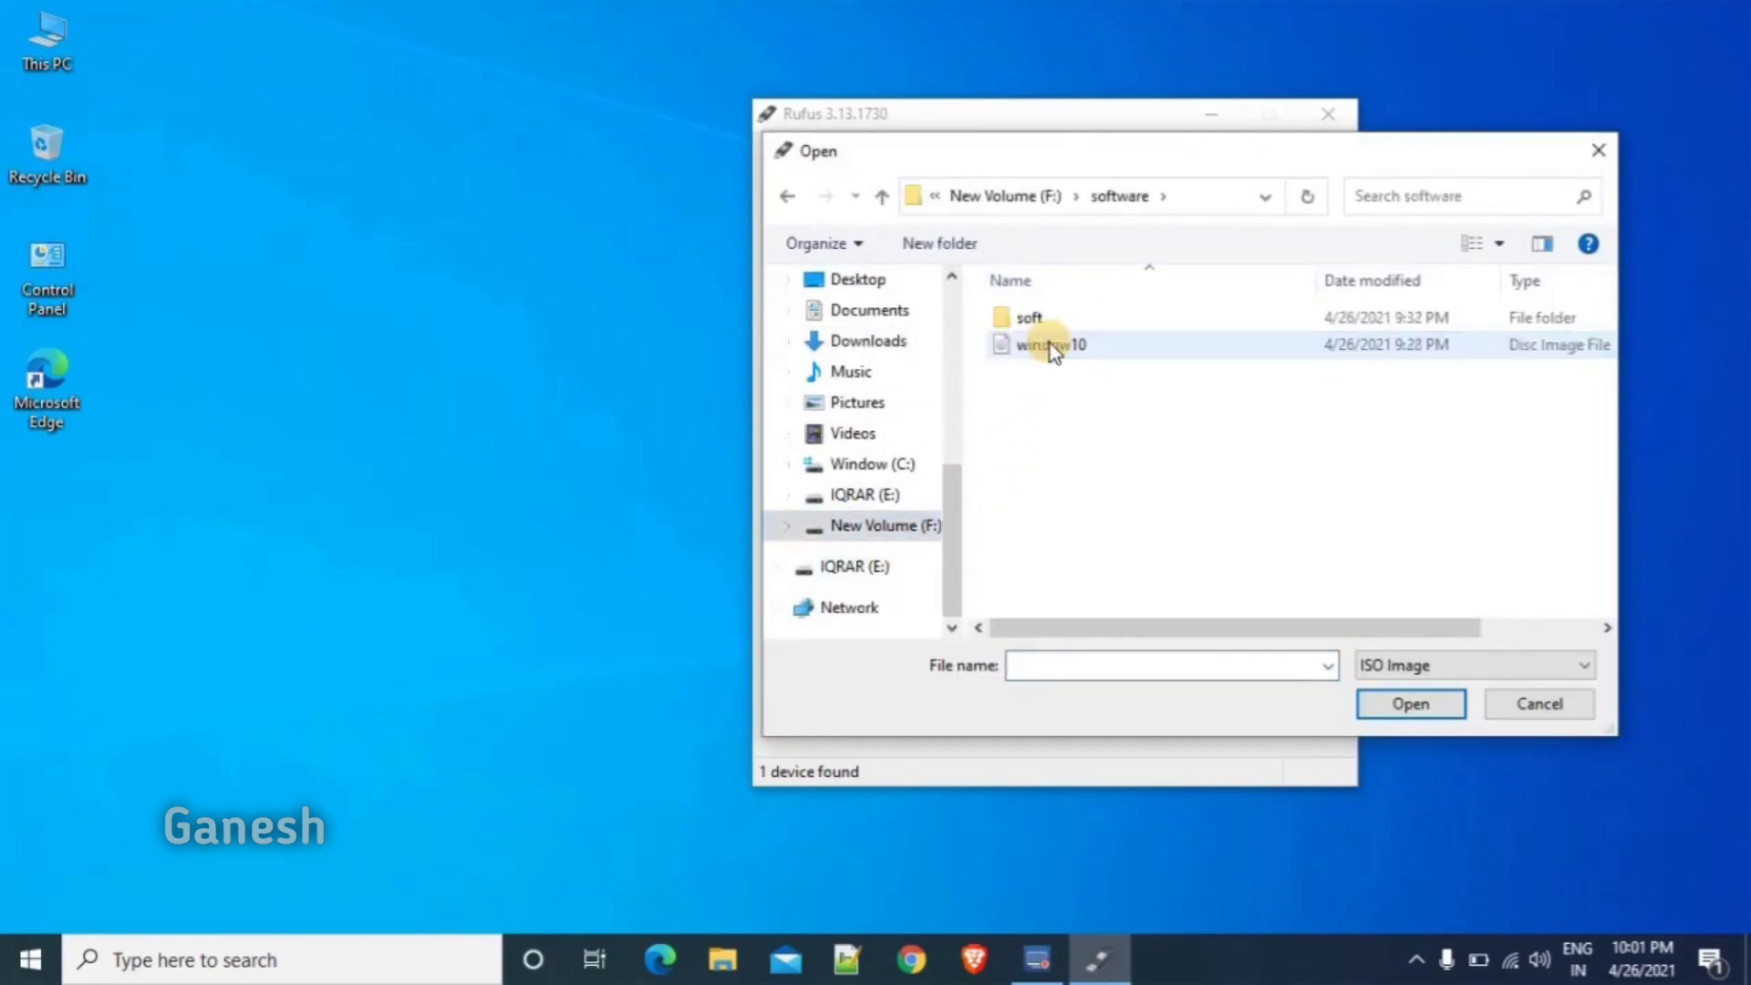
pyautogui.click(1076, 346)
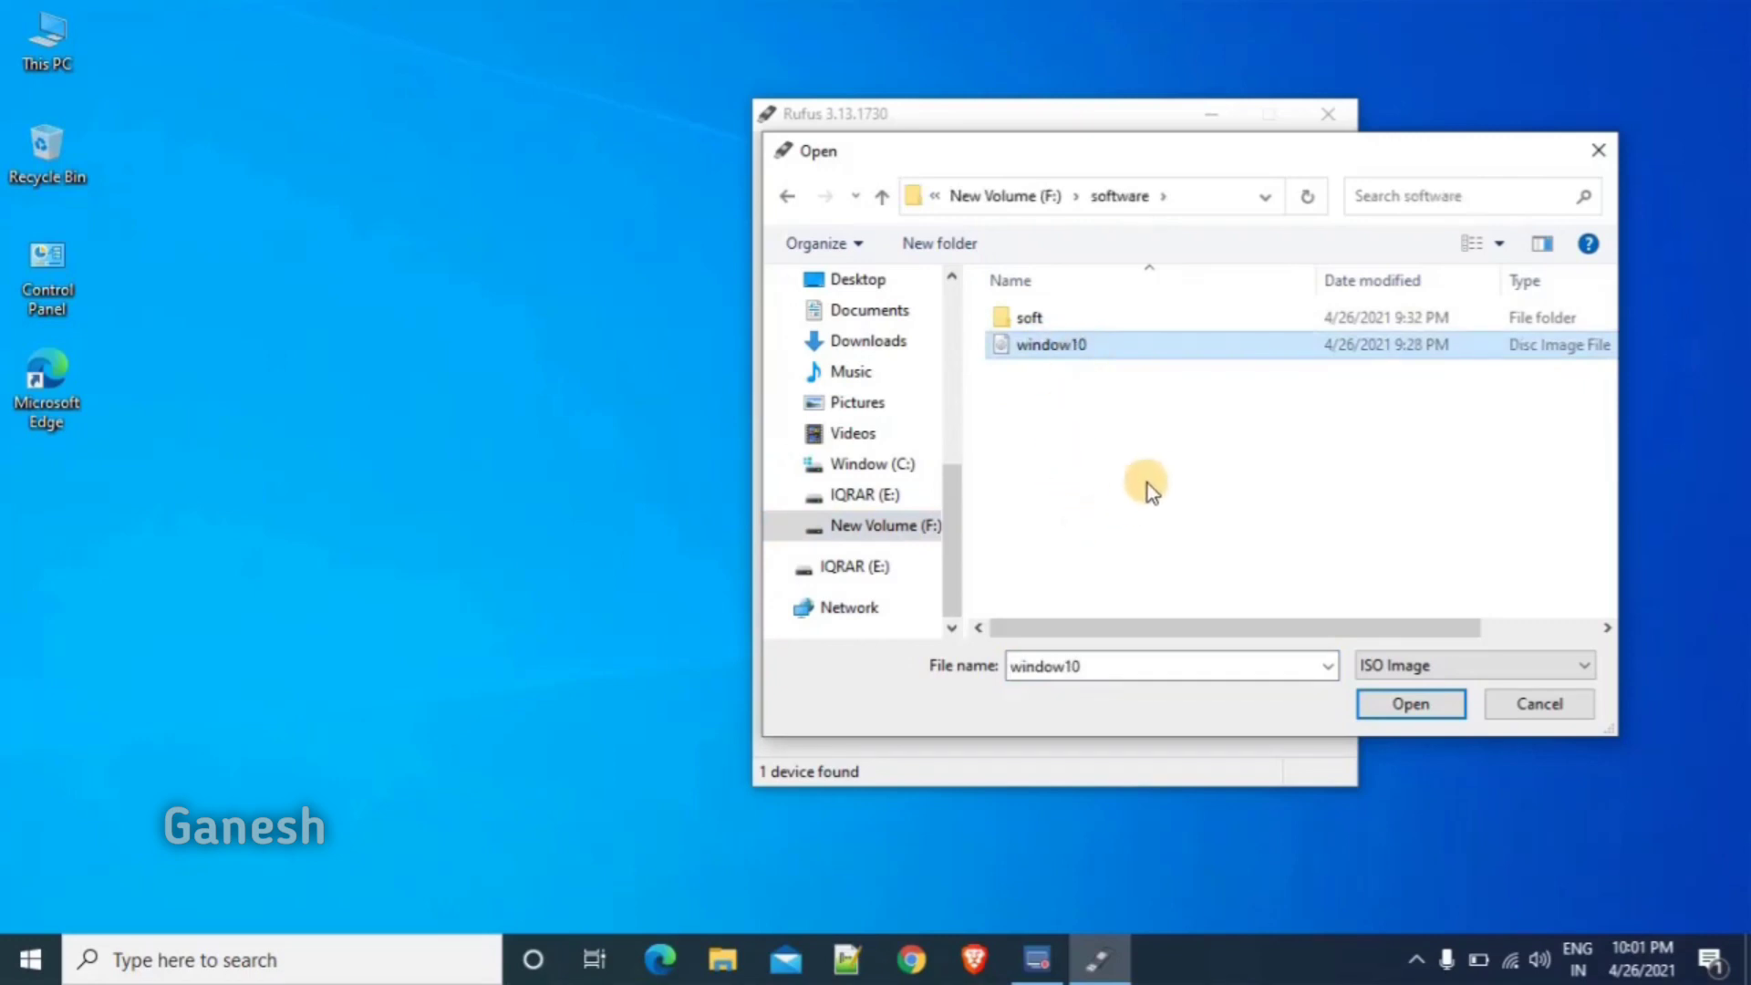
pyautogui.click(1394, 702)
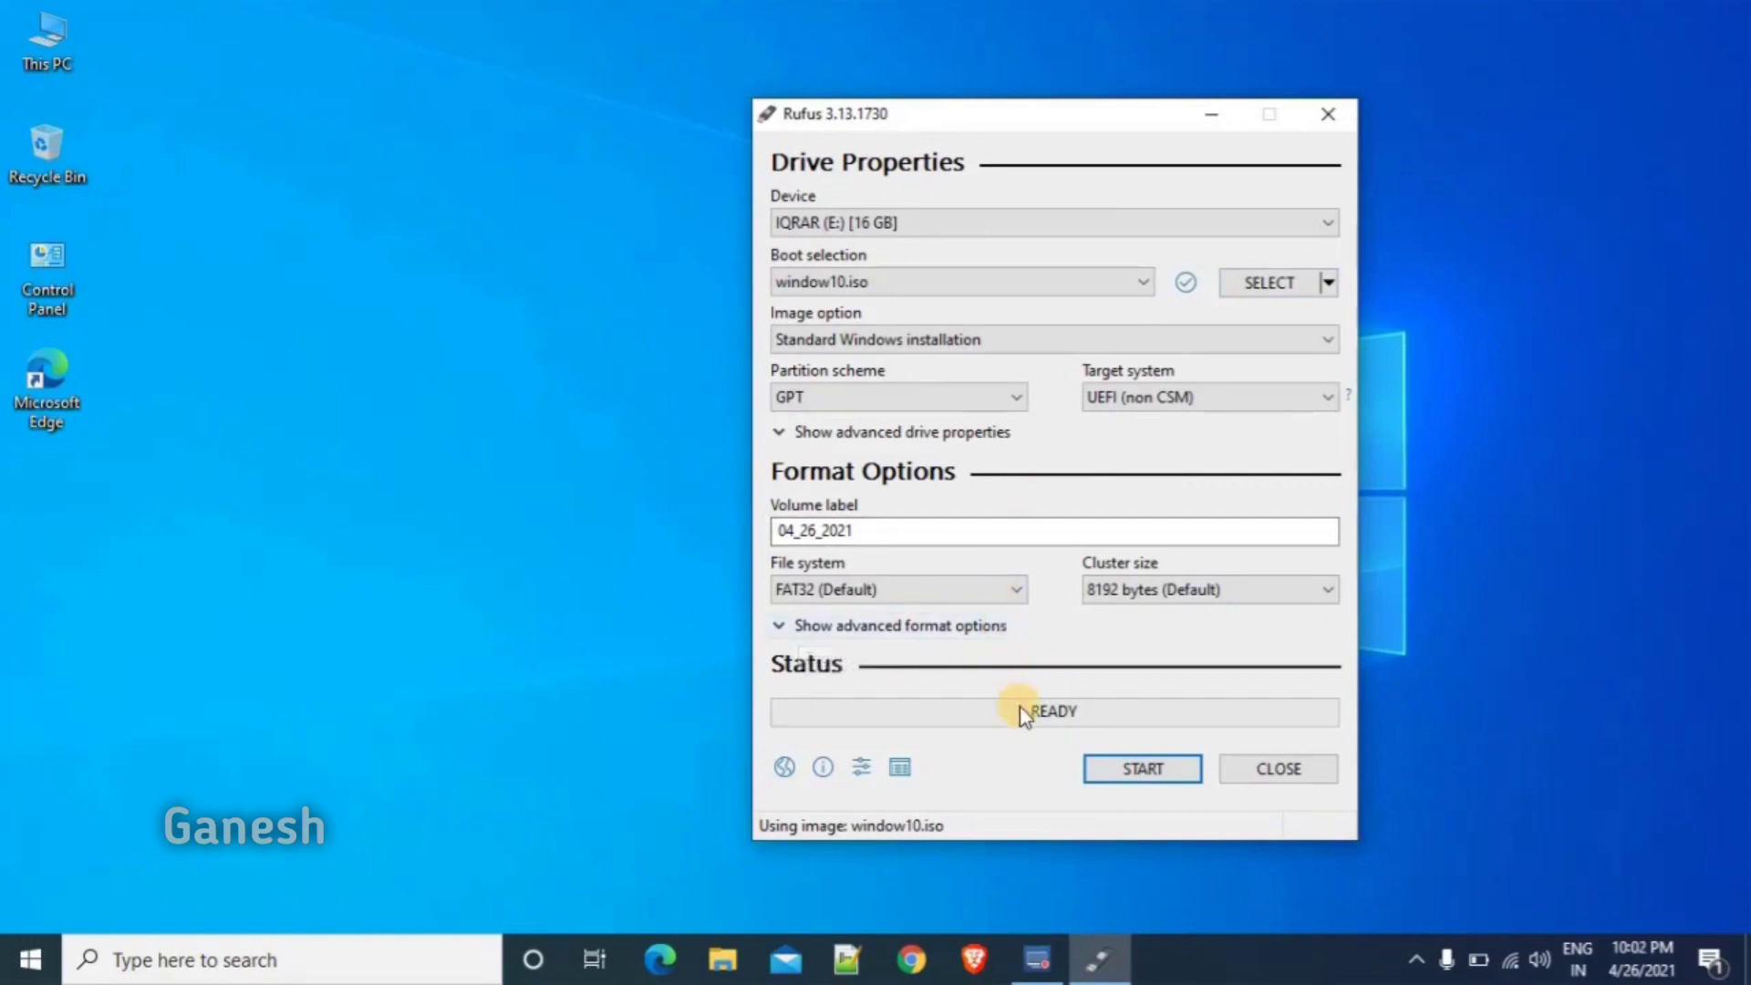
# - Write the Windows 10 image to the USB drive, accepting the erasure of its data, and close Rufus when done
pyautogui.click(1126, 773)
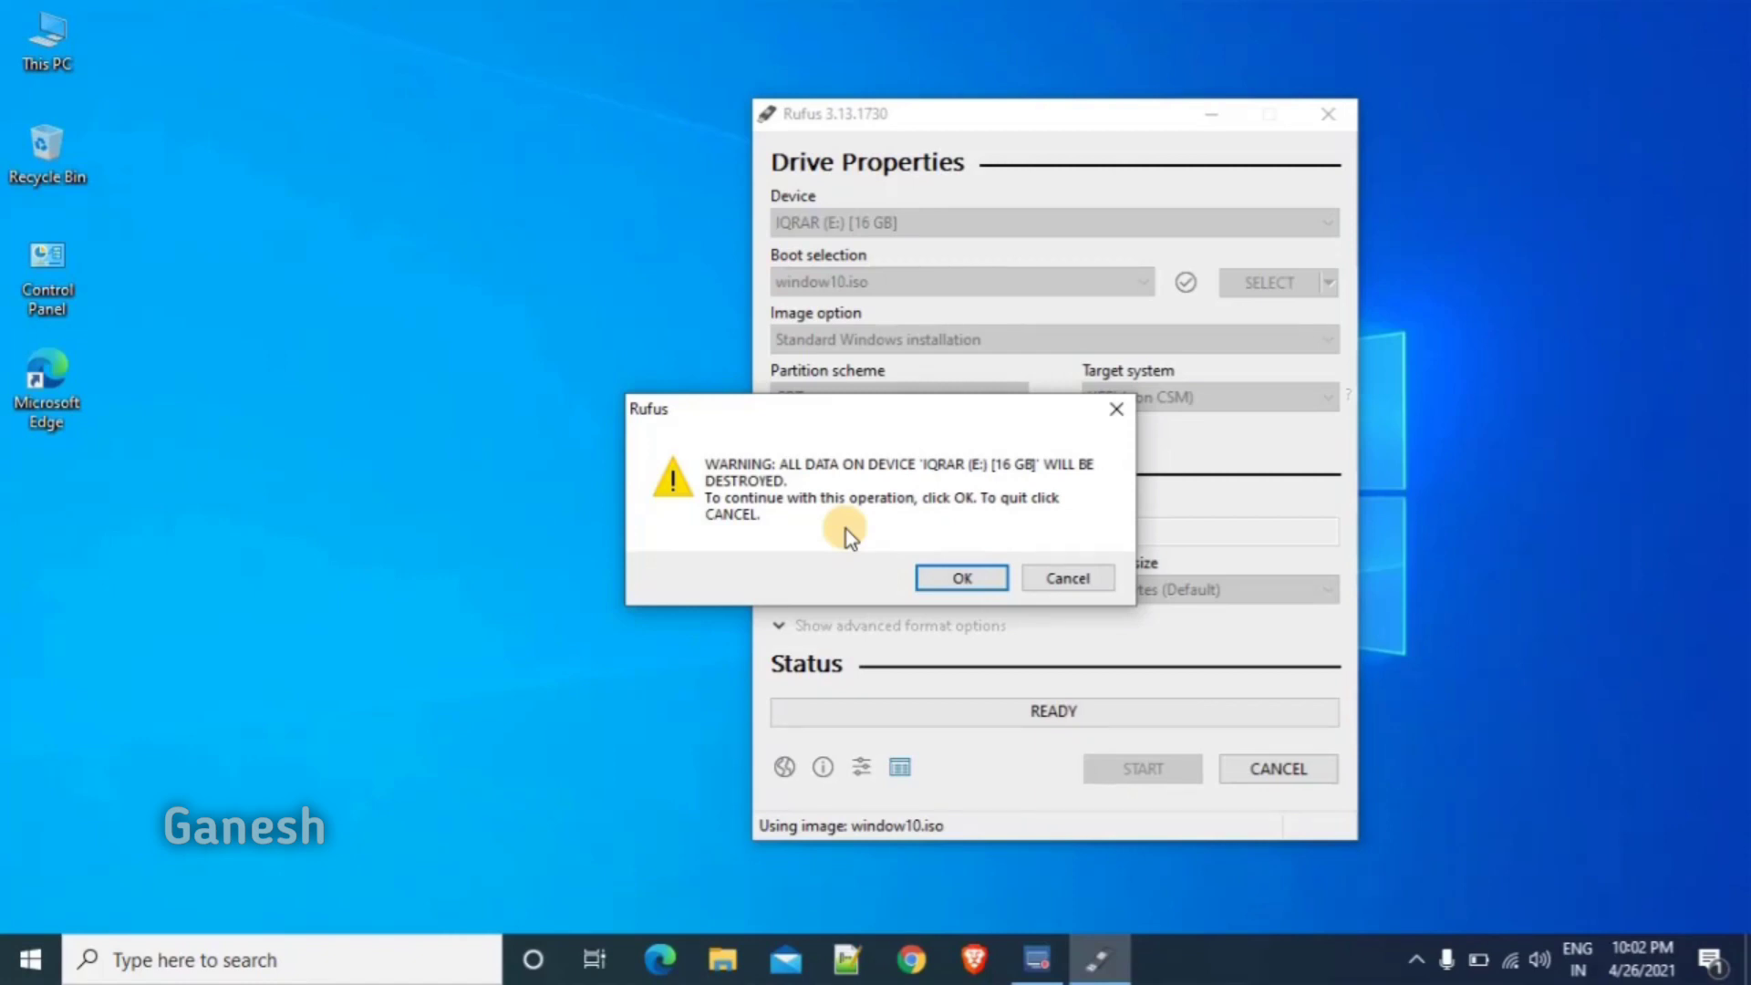
pyautogui.click(945, 577)
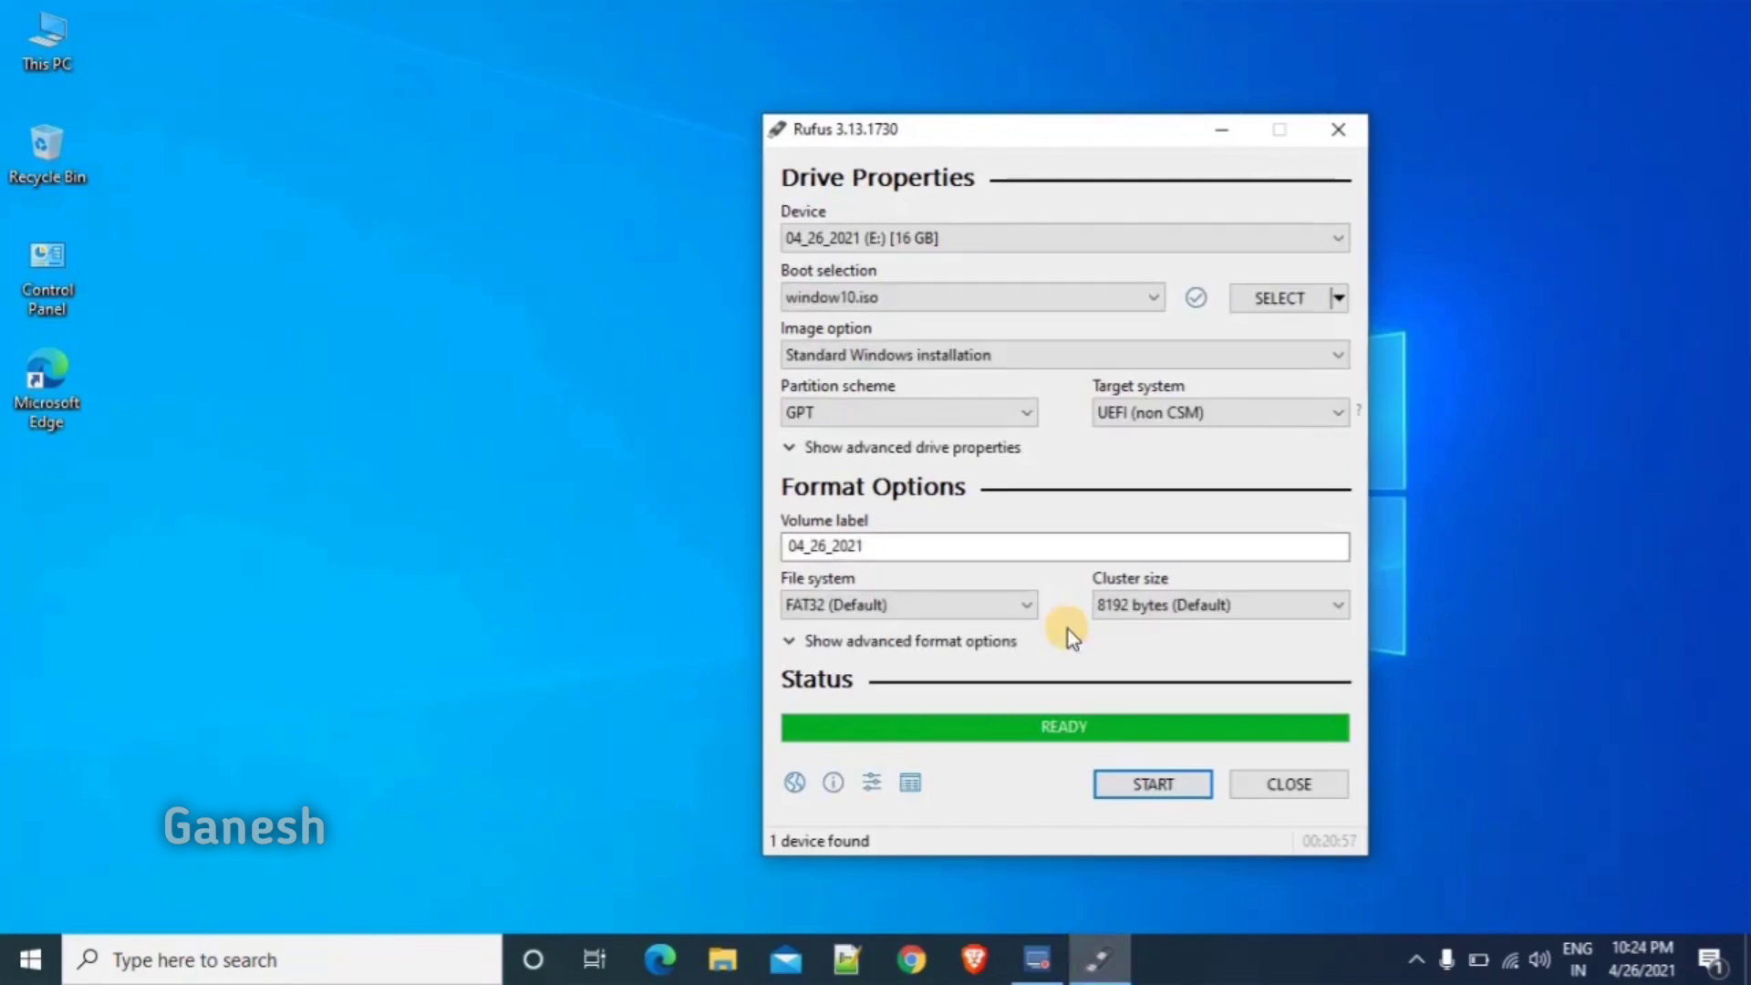
pyautogui.click(1280, 786)
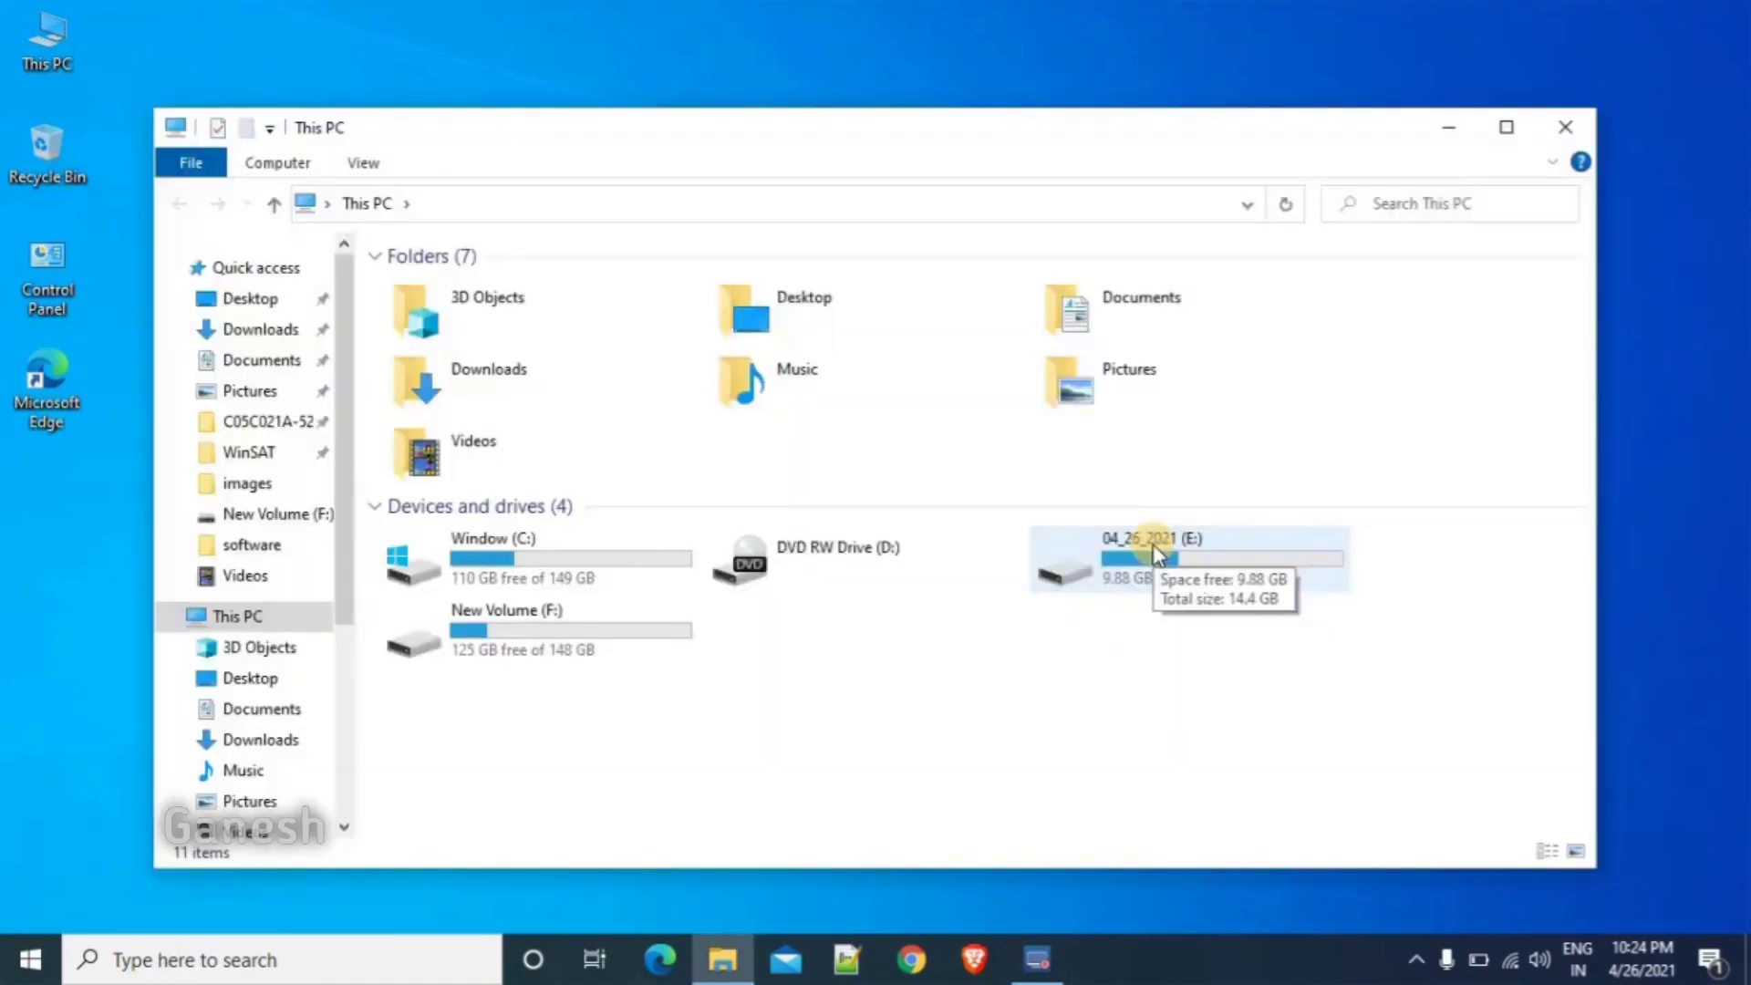
# - Eject the 04_26_2021 (E:) USB drive from This PC in File Explorer
pyautogui.rightClick(1156, 552)
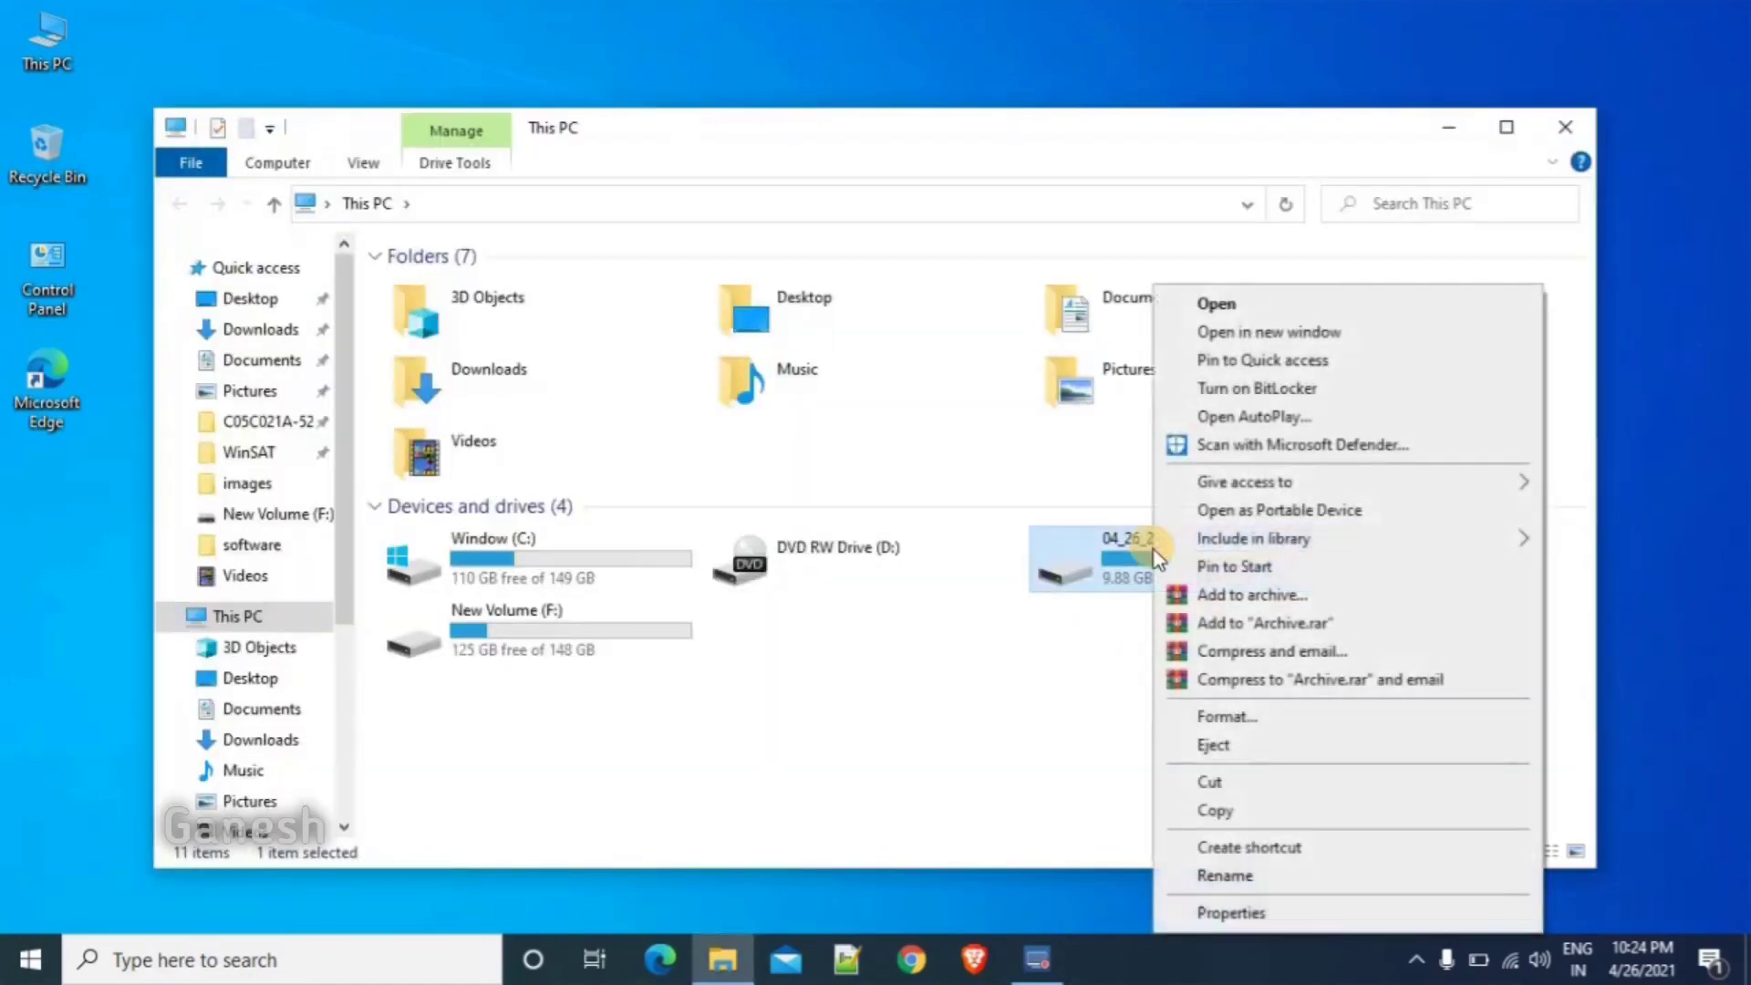
pyautogui.click(1201, 751)
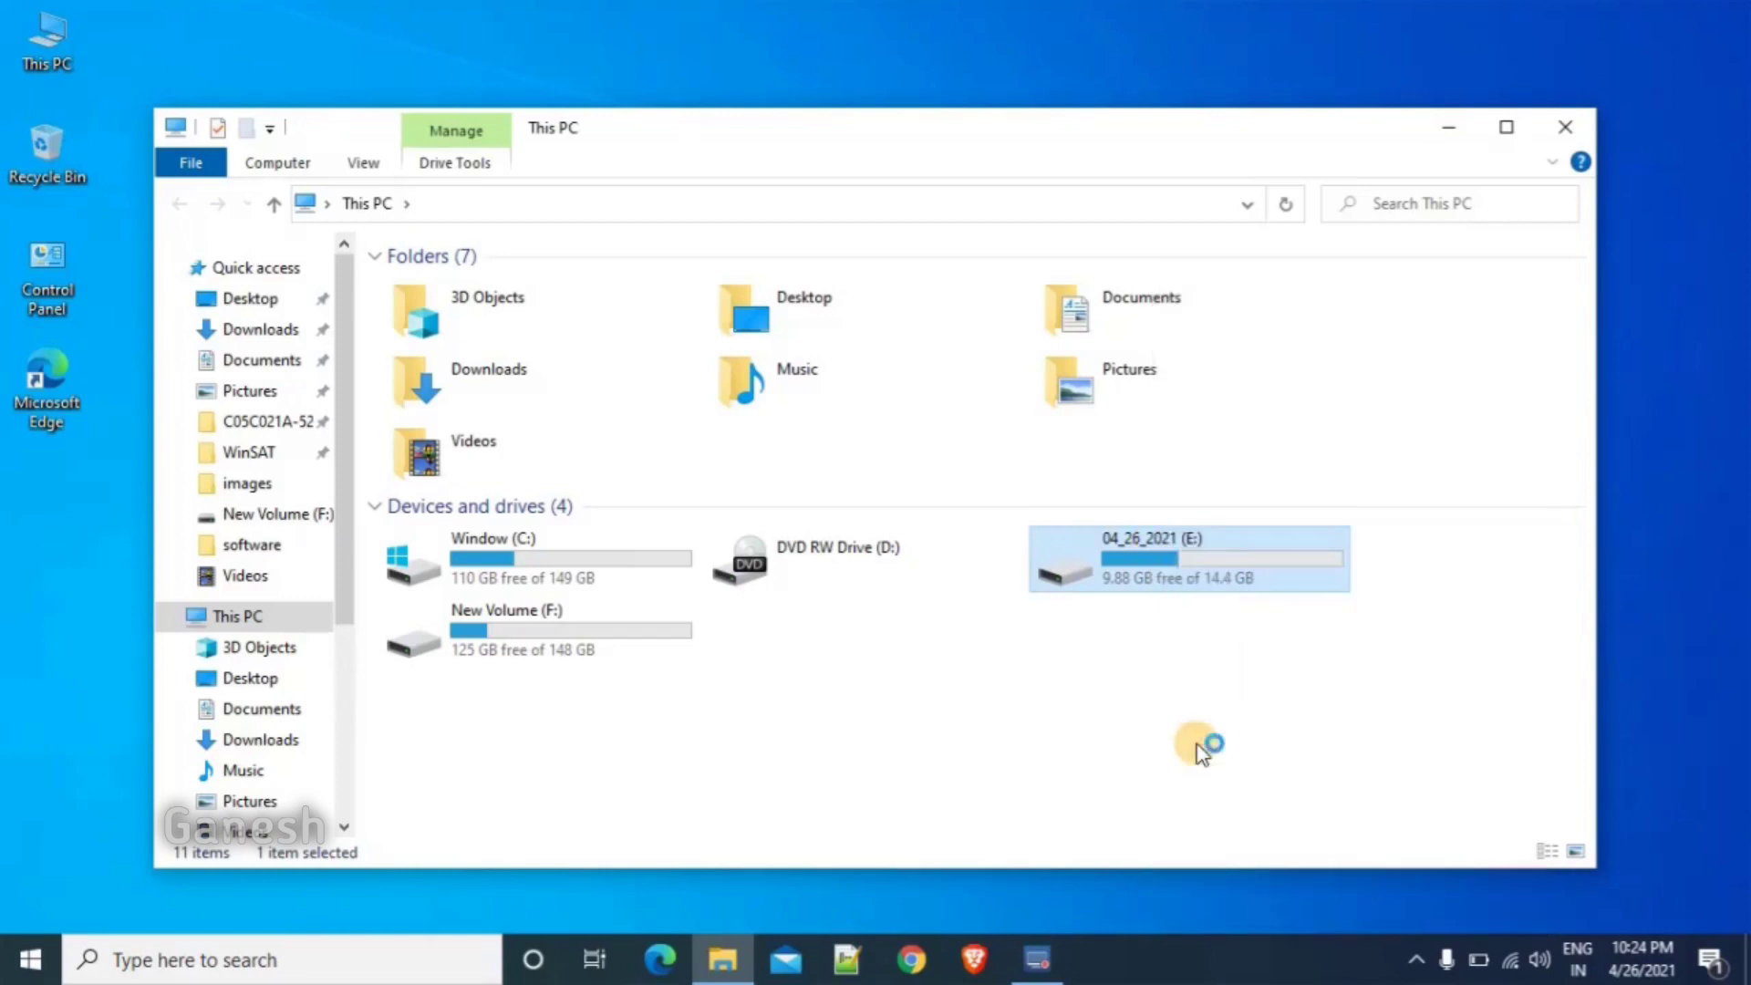